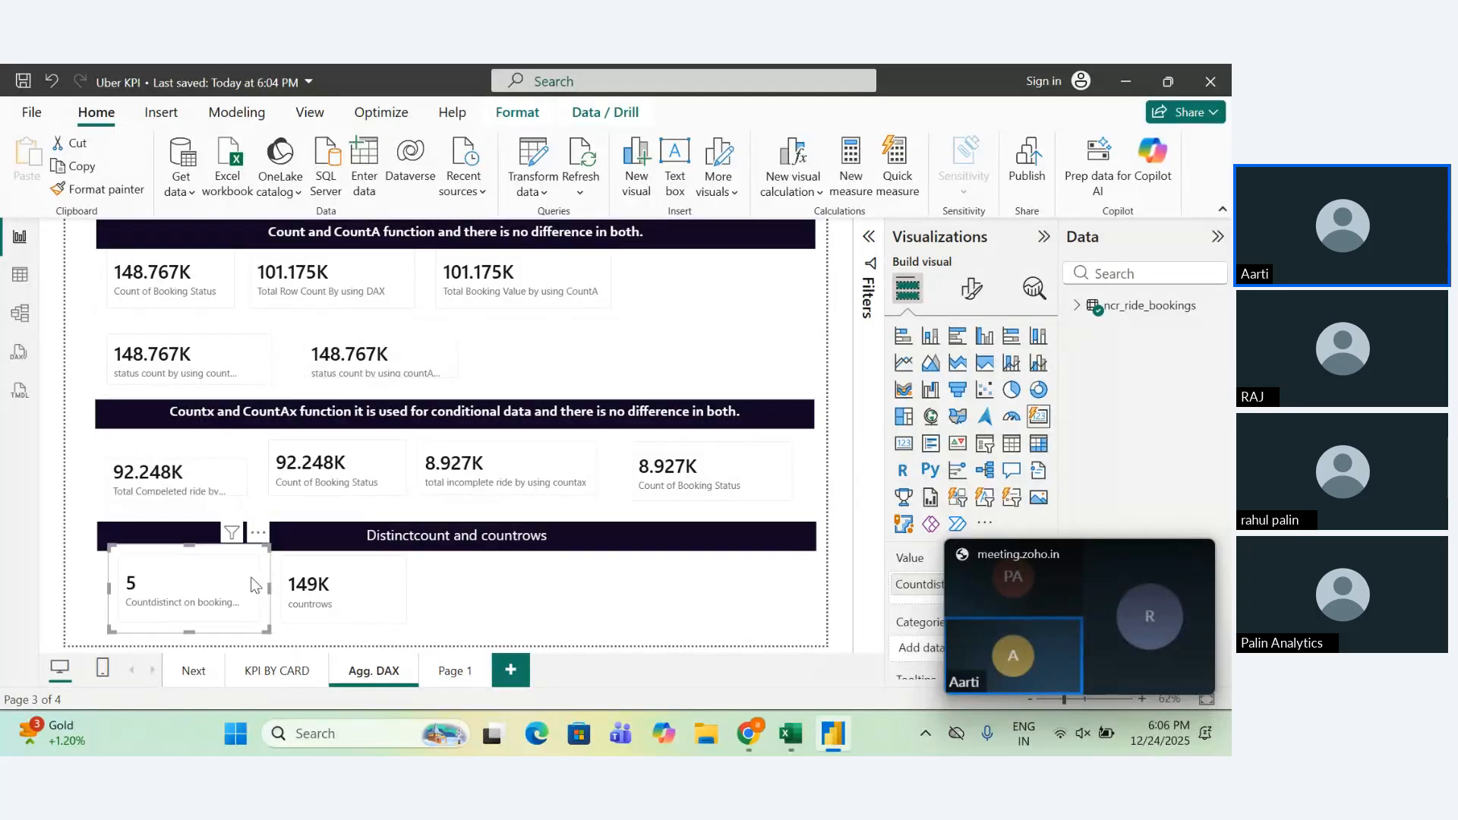
Look over the ncr_ride_bookings table data and the data model, then return to the report.
left_click(19, 274)
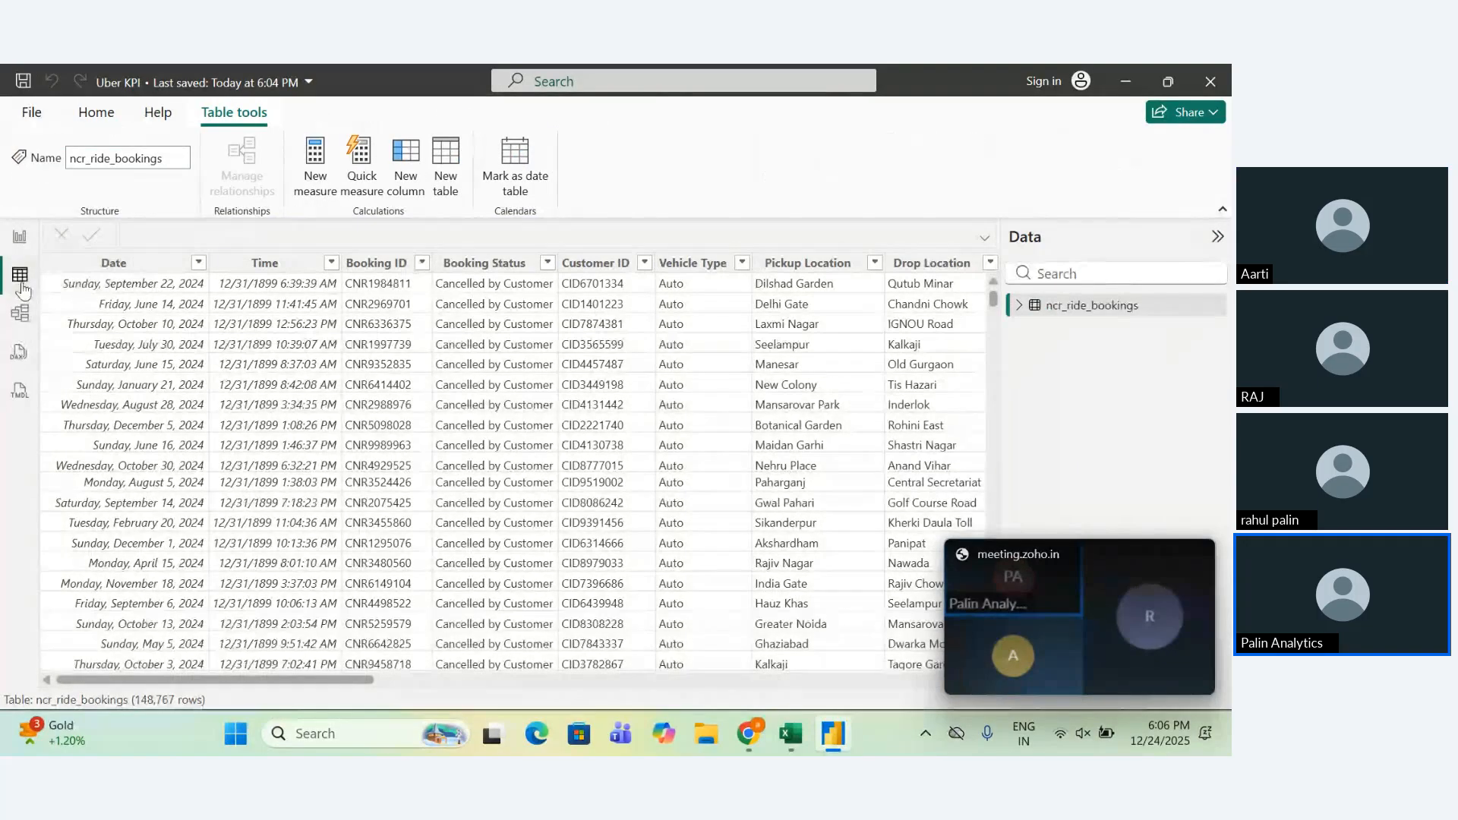
left_click(28, 322)
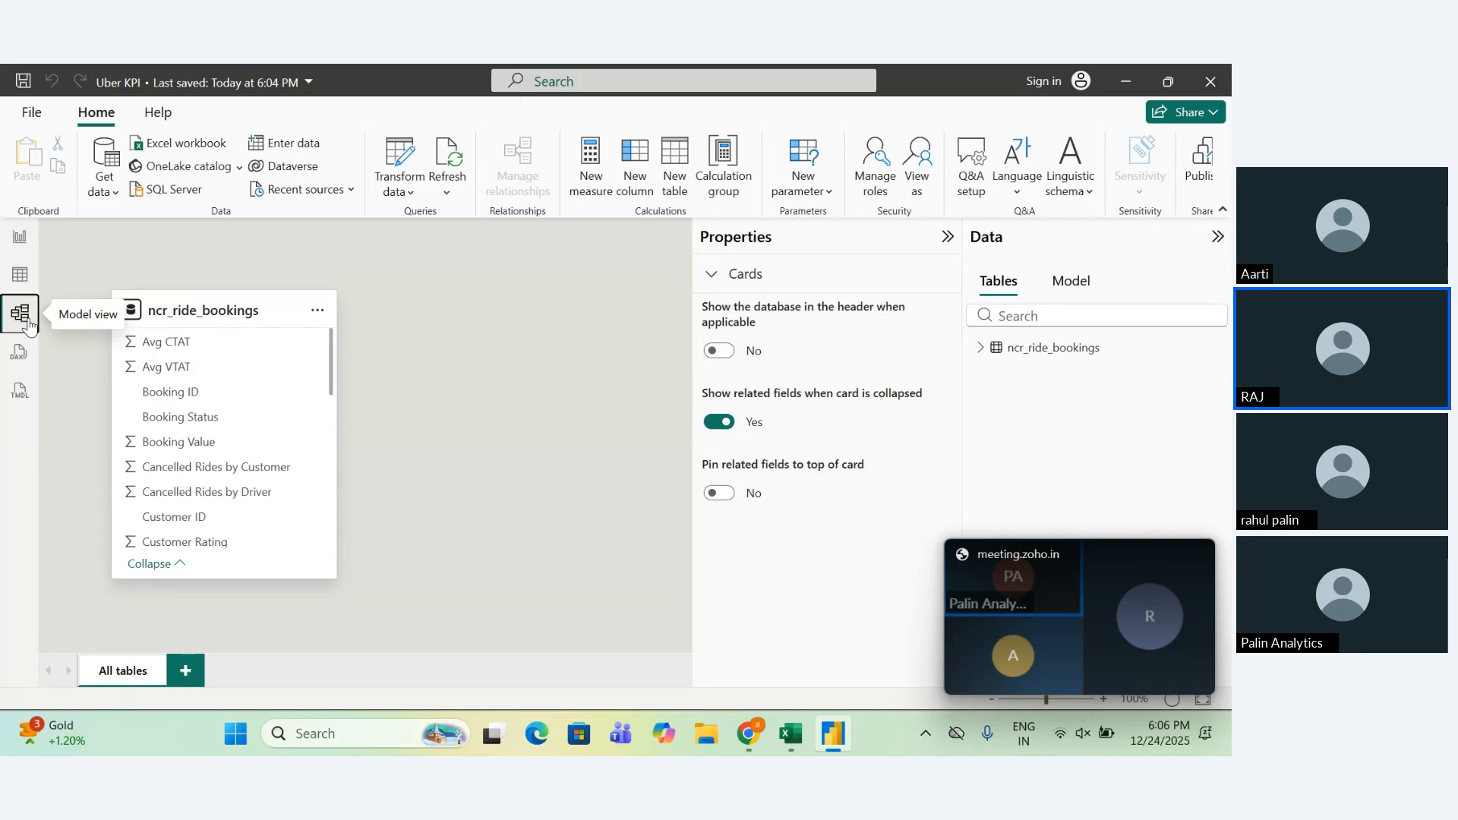
left_click(20, 236)
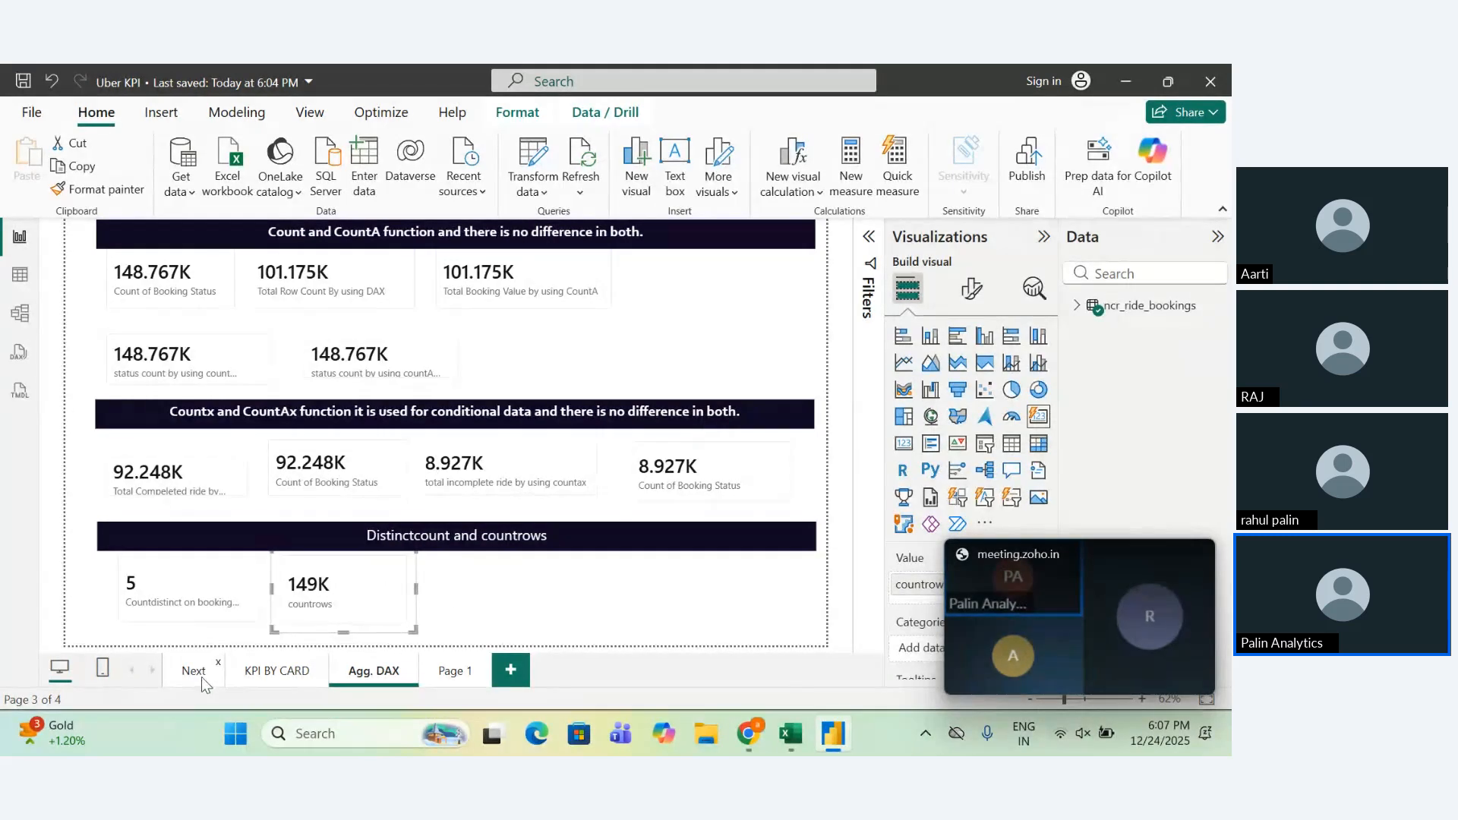
Rename the empty report page Page 1 as Sum.
left_click(454, 669)
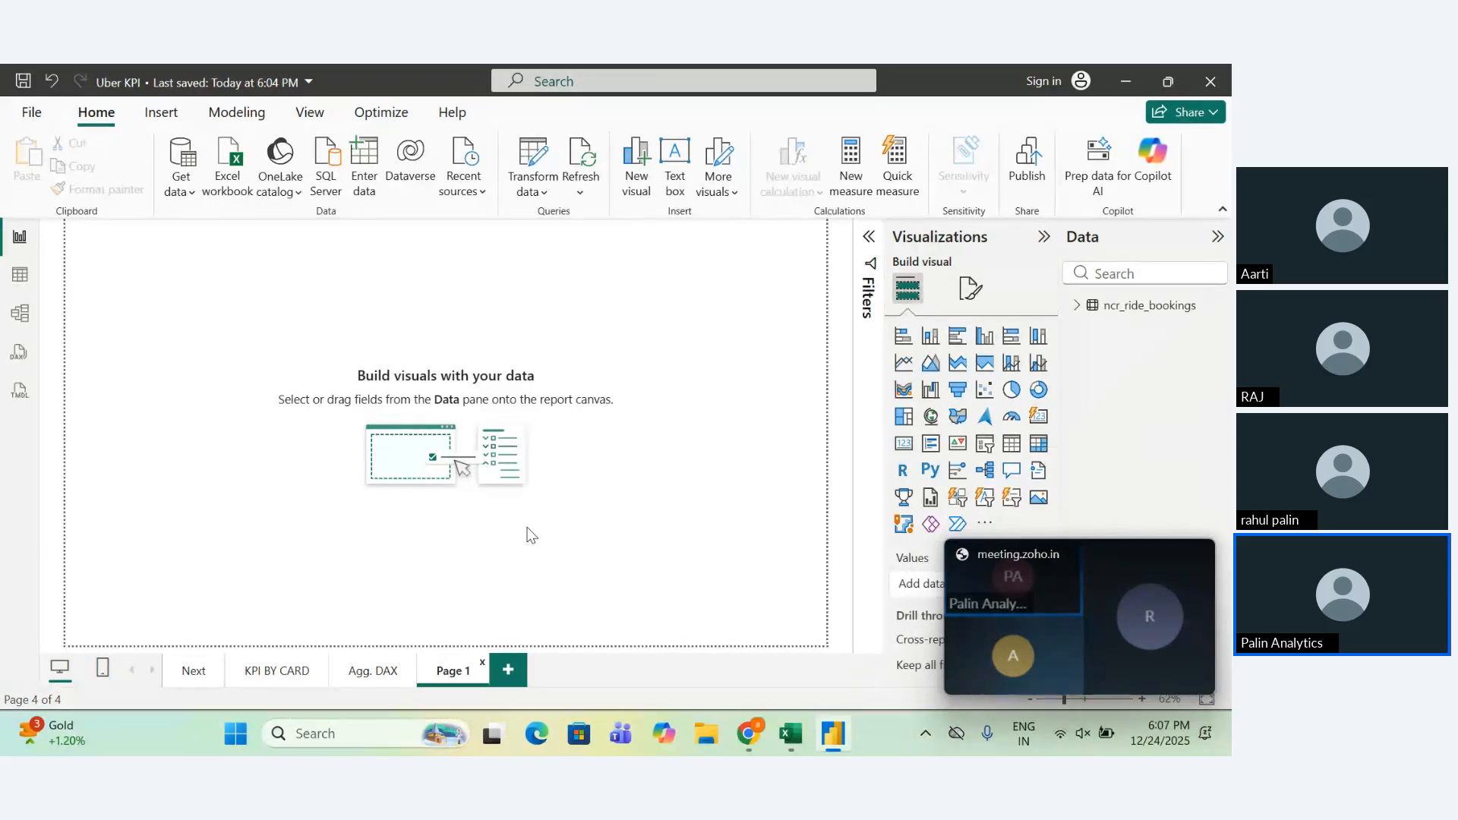
double_click(465, 669)
type("Sum")
key("Return")
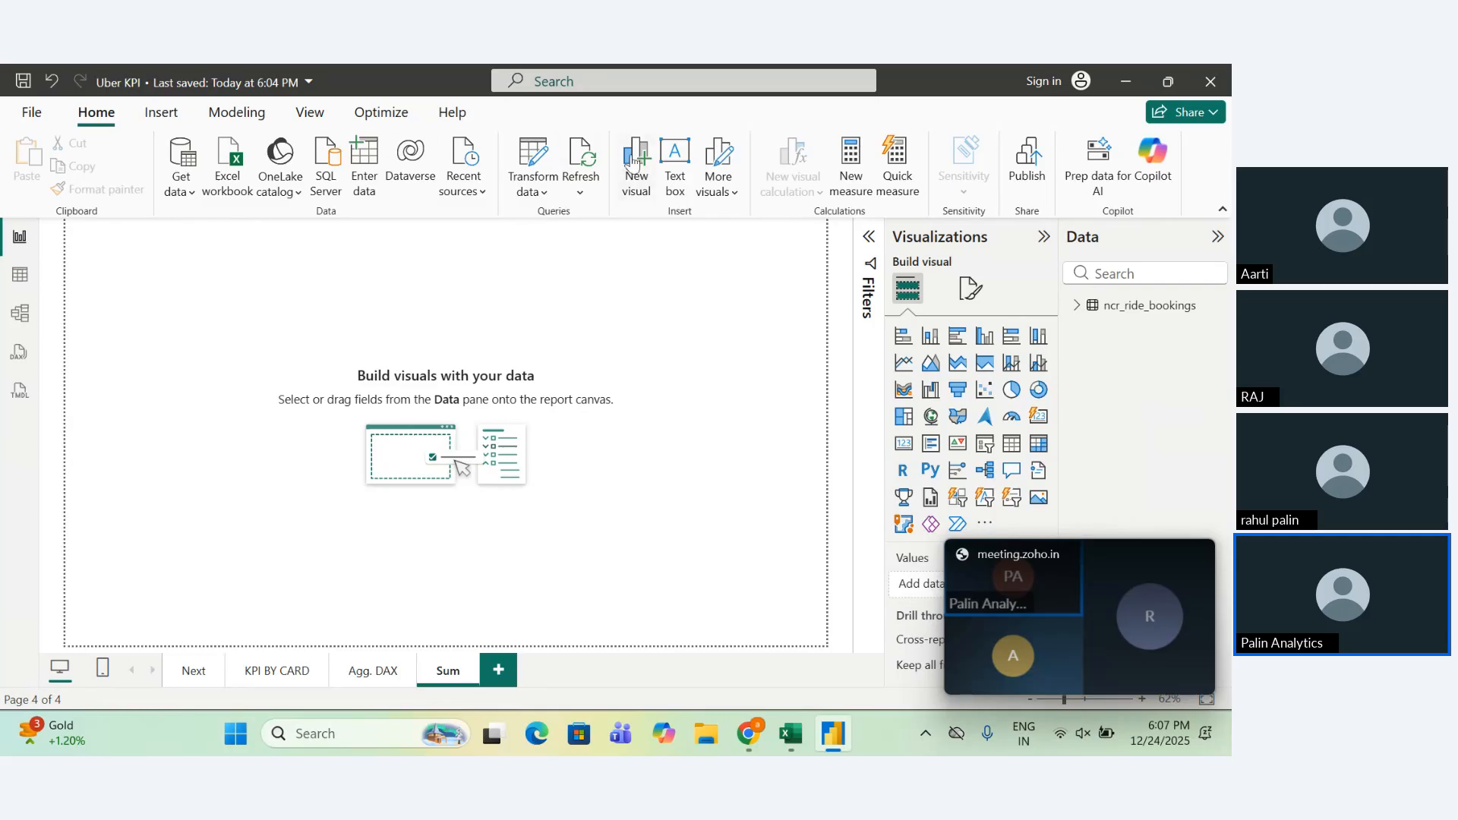
Insert a text box as a thin banner across the top of the page and give it a blue background.
left_click(675, 154)
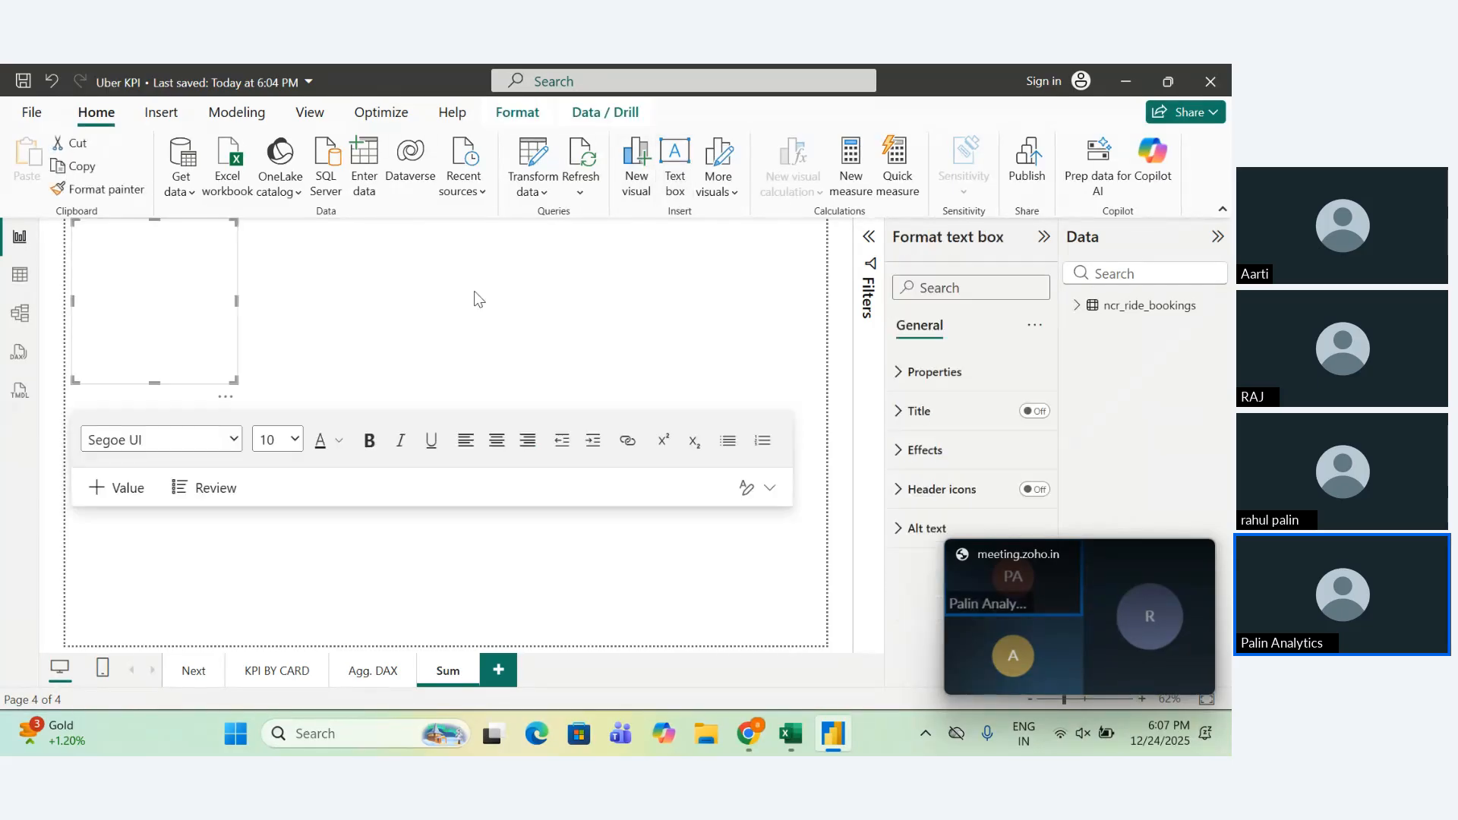
left_click_drag(544, 271, 815, 257)
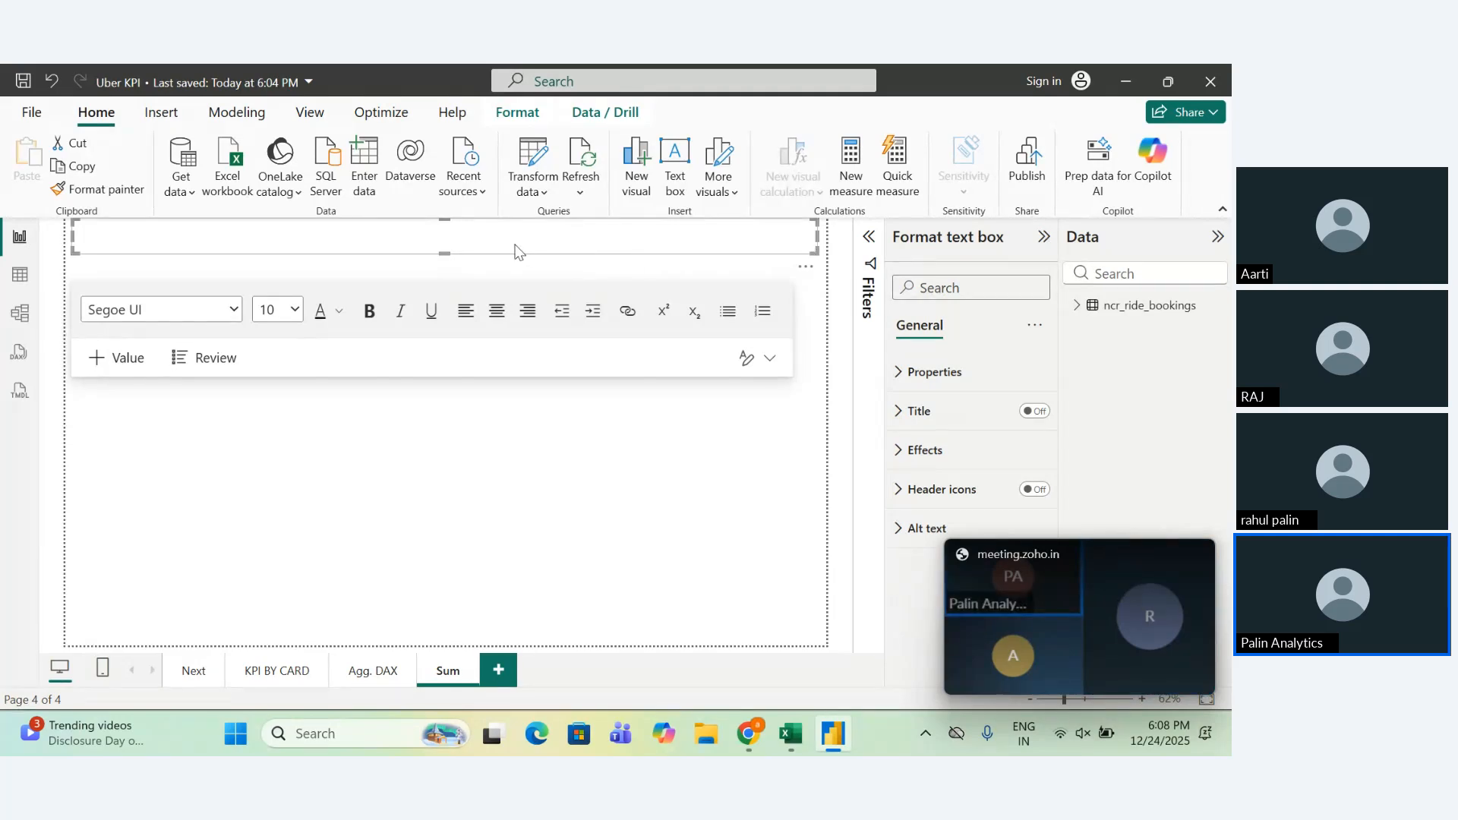
left_click(902, 449)
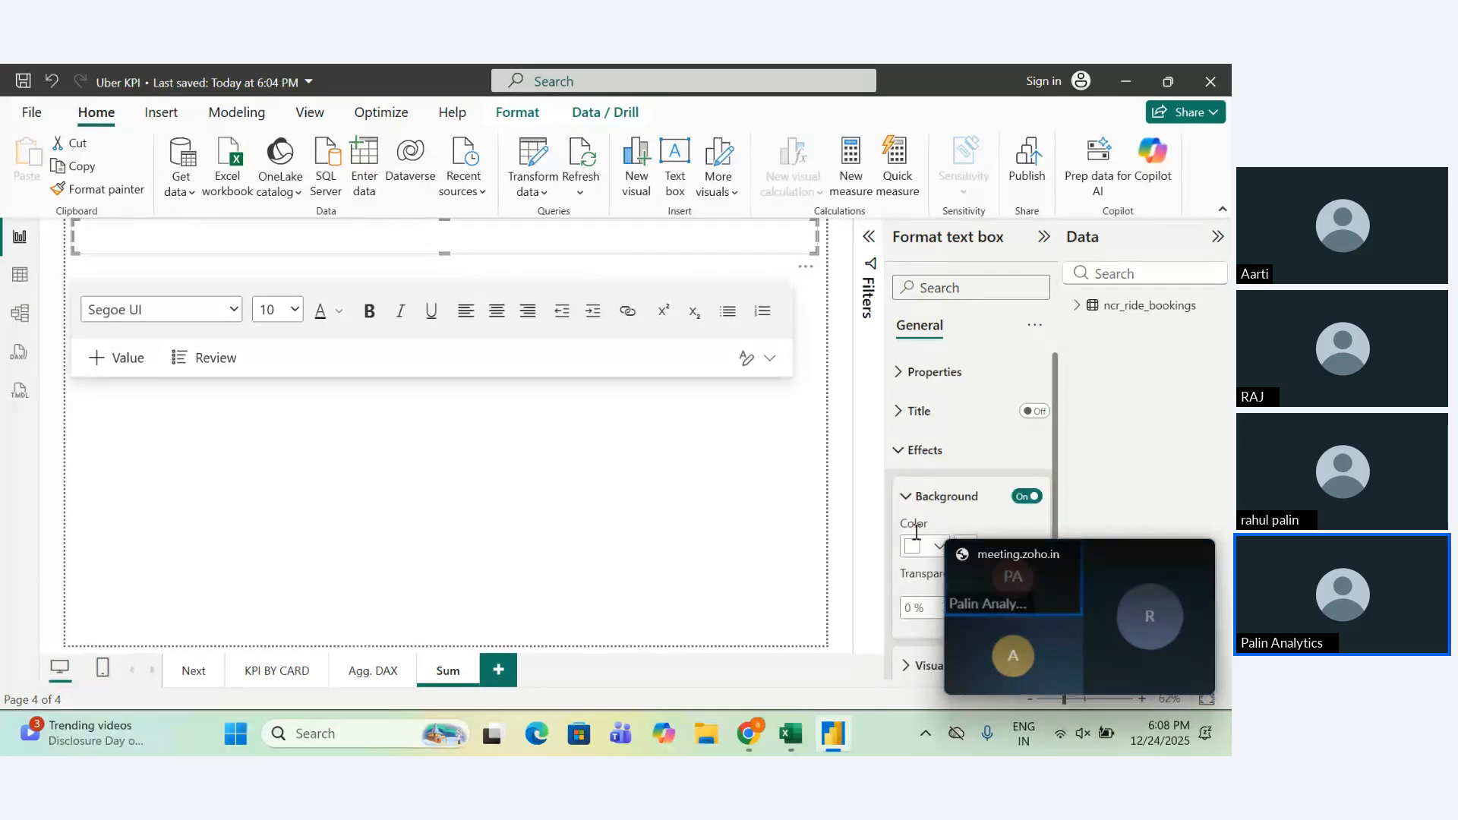
left_click(930, 548)
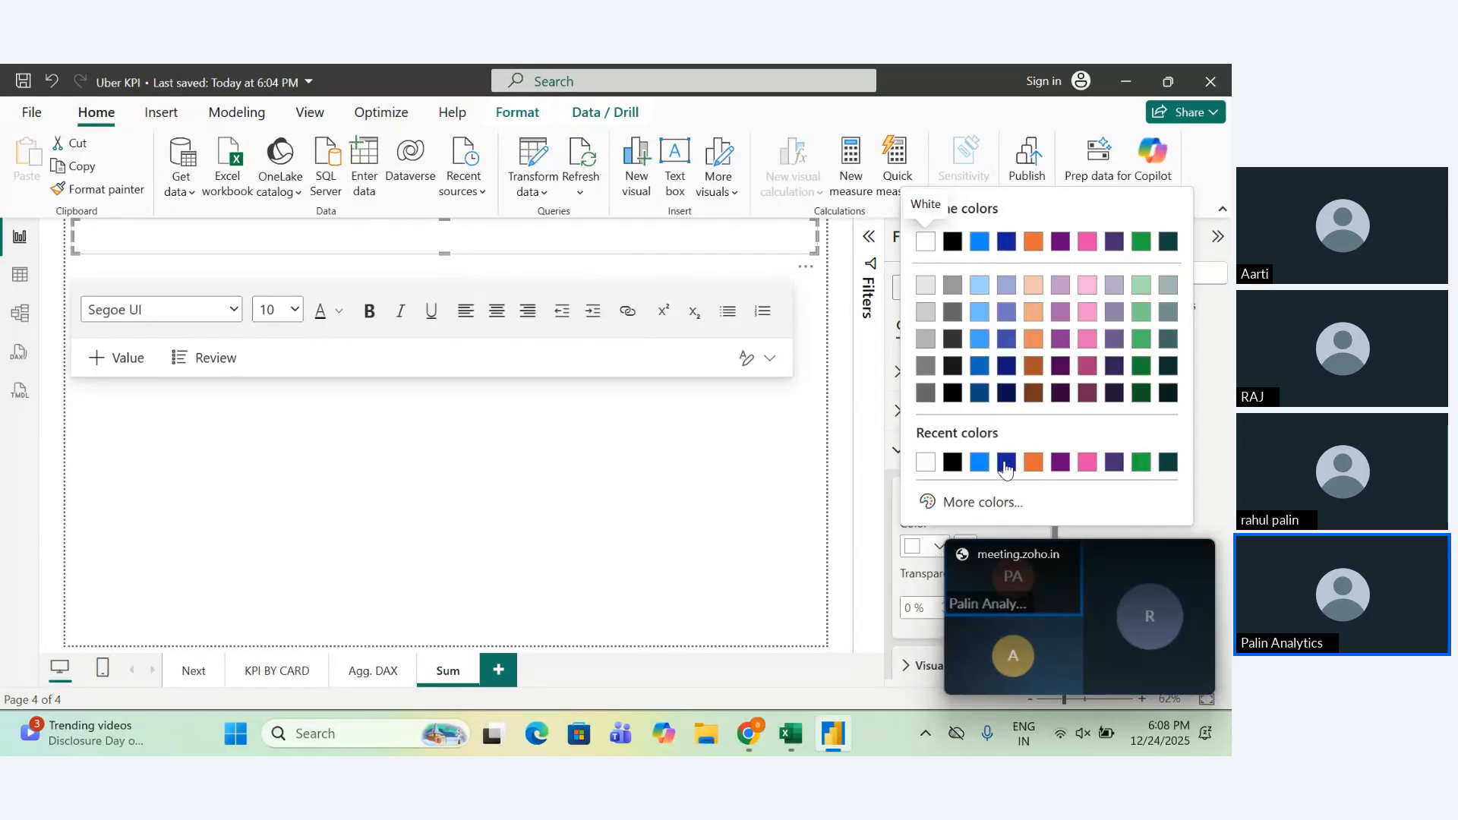
left_click(980, 455)
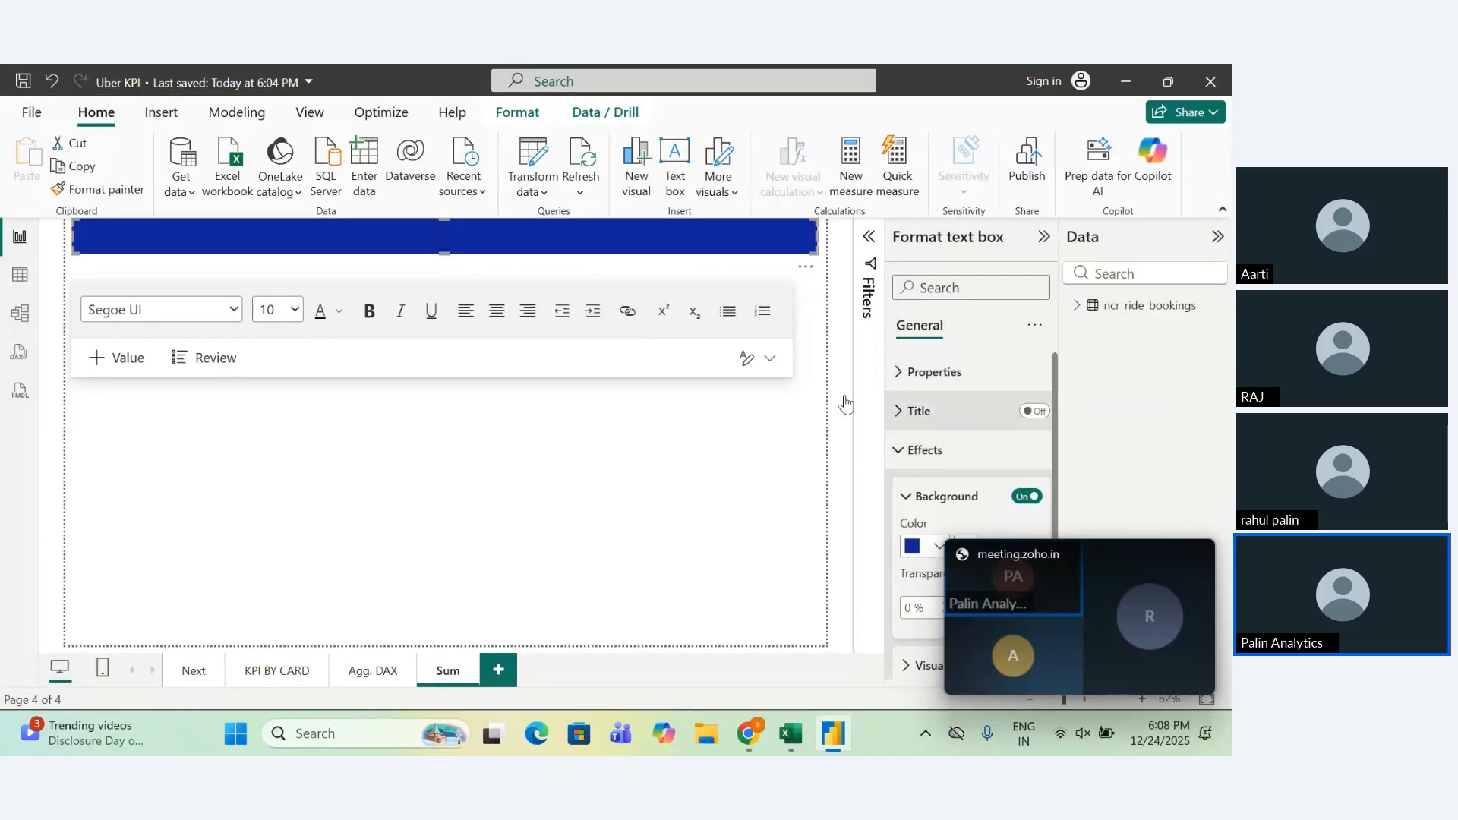
Write the heading "SUM and Sumx" in white text in the blue banner.
left_click(418, 243)
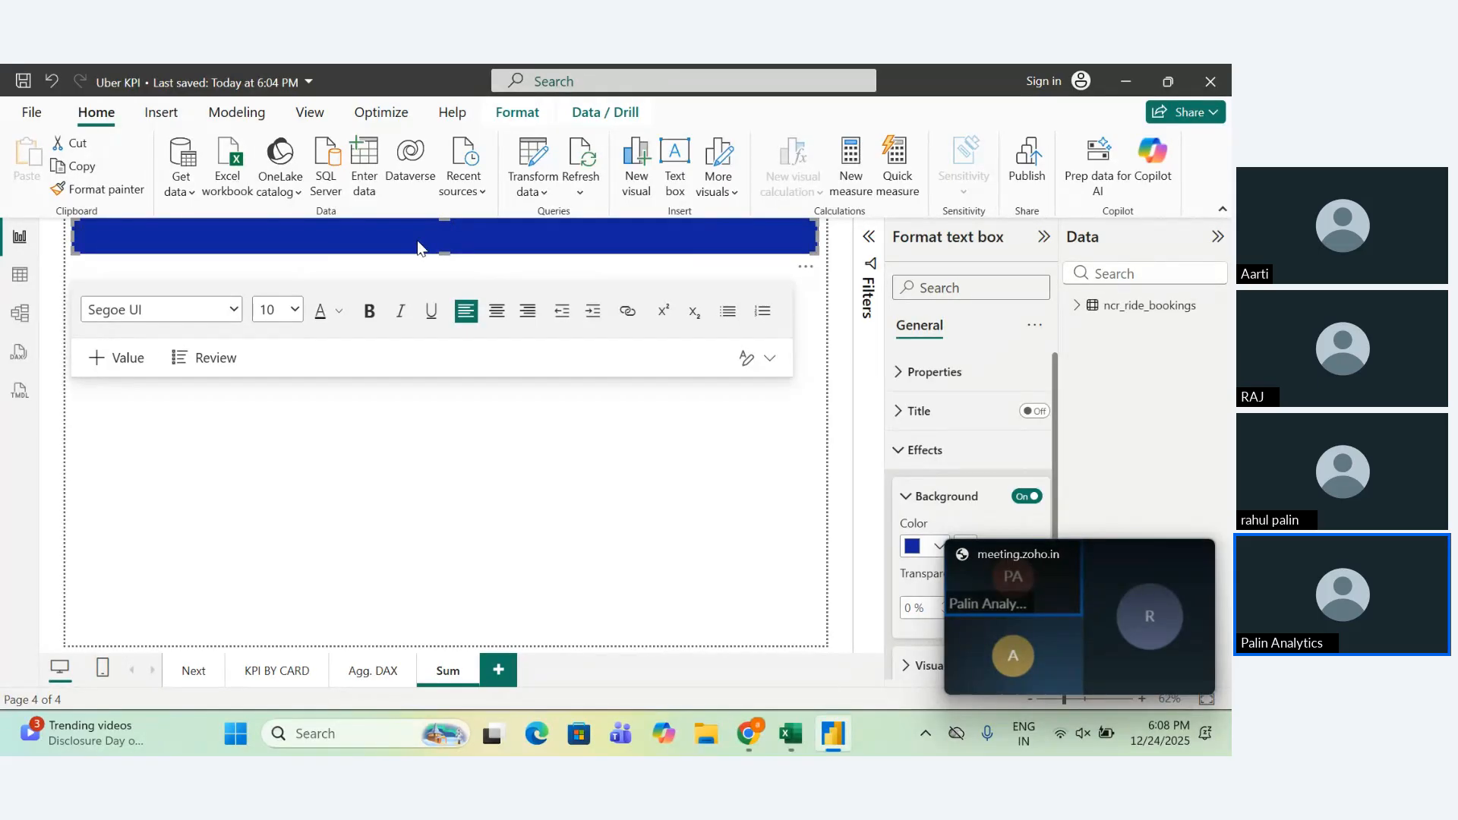
key("ctrl+a")
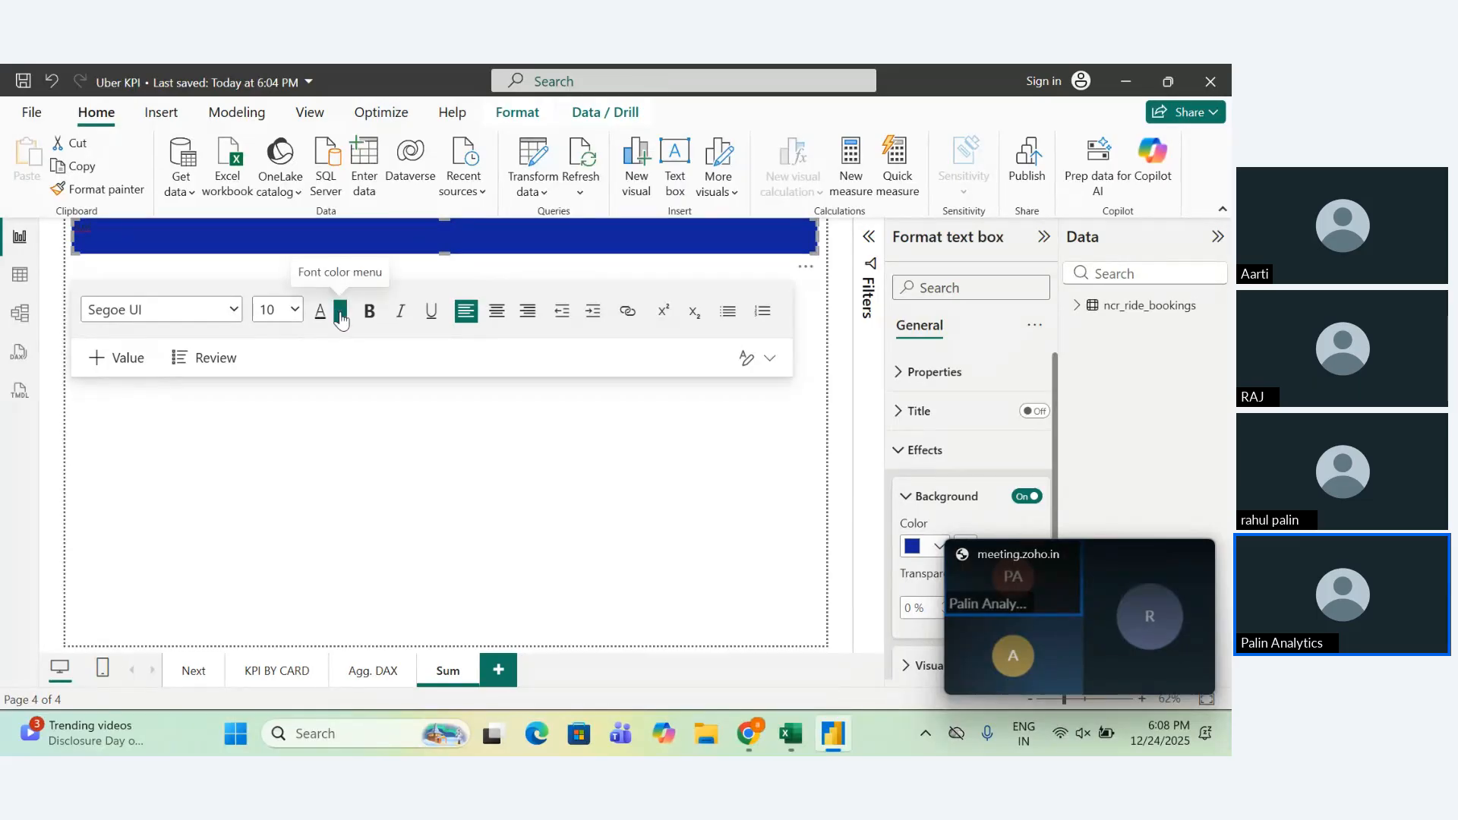
left_click(338, 310)
left_click(359, 378)
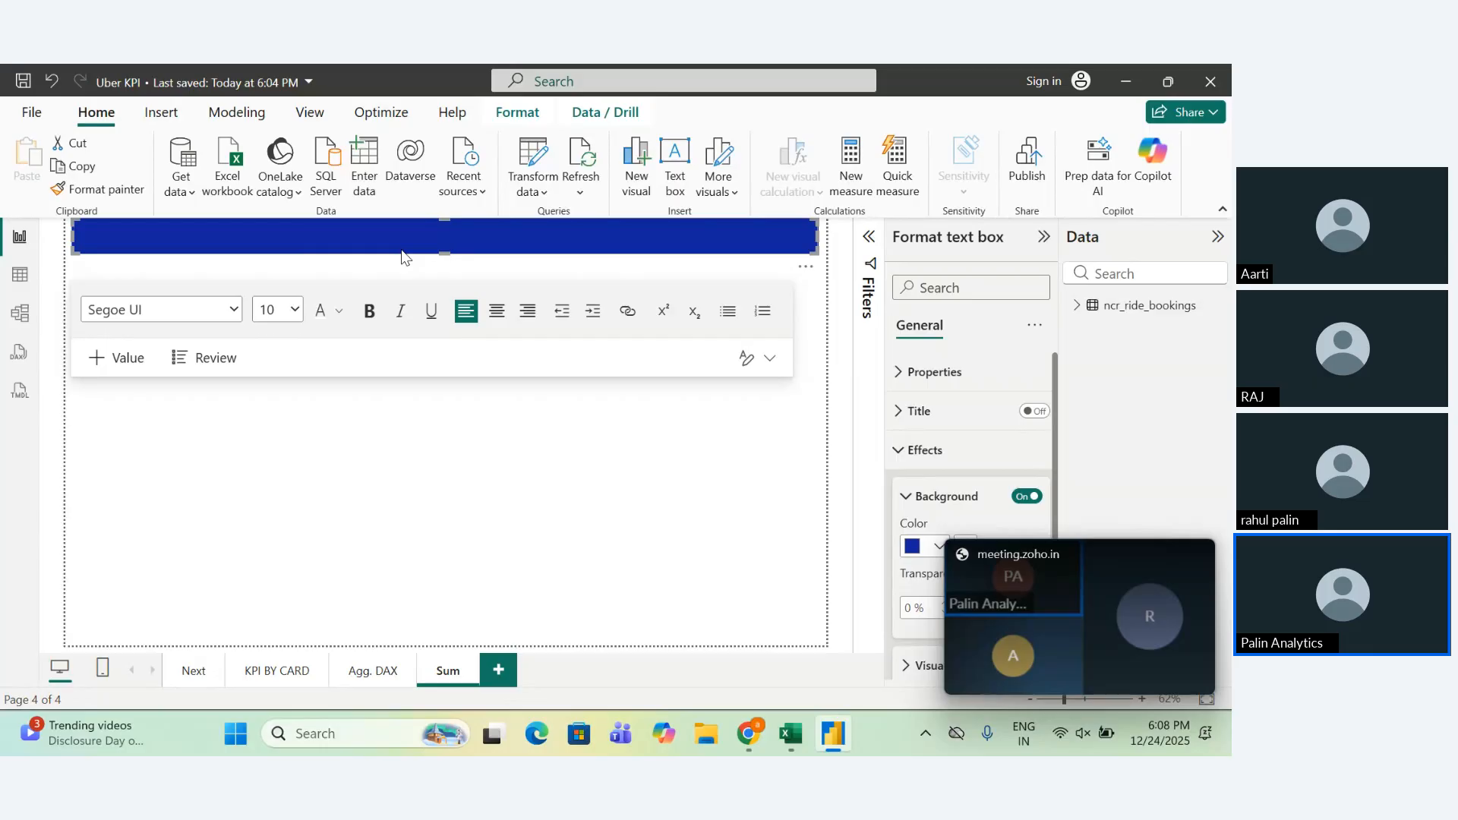
type("SUM and SUm")
key("BackSpace")
key("BackSpace")
type("u")
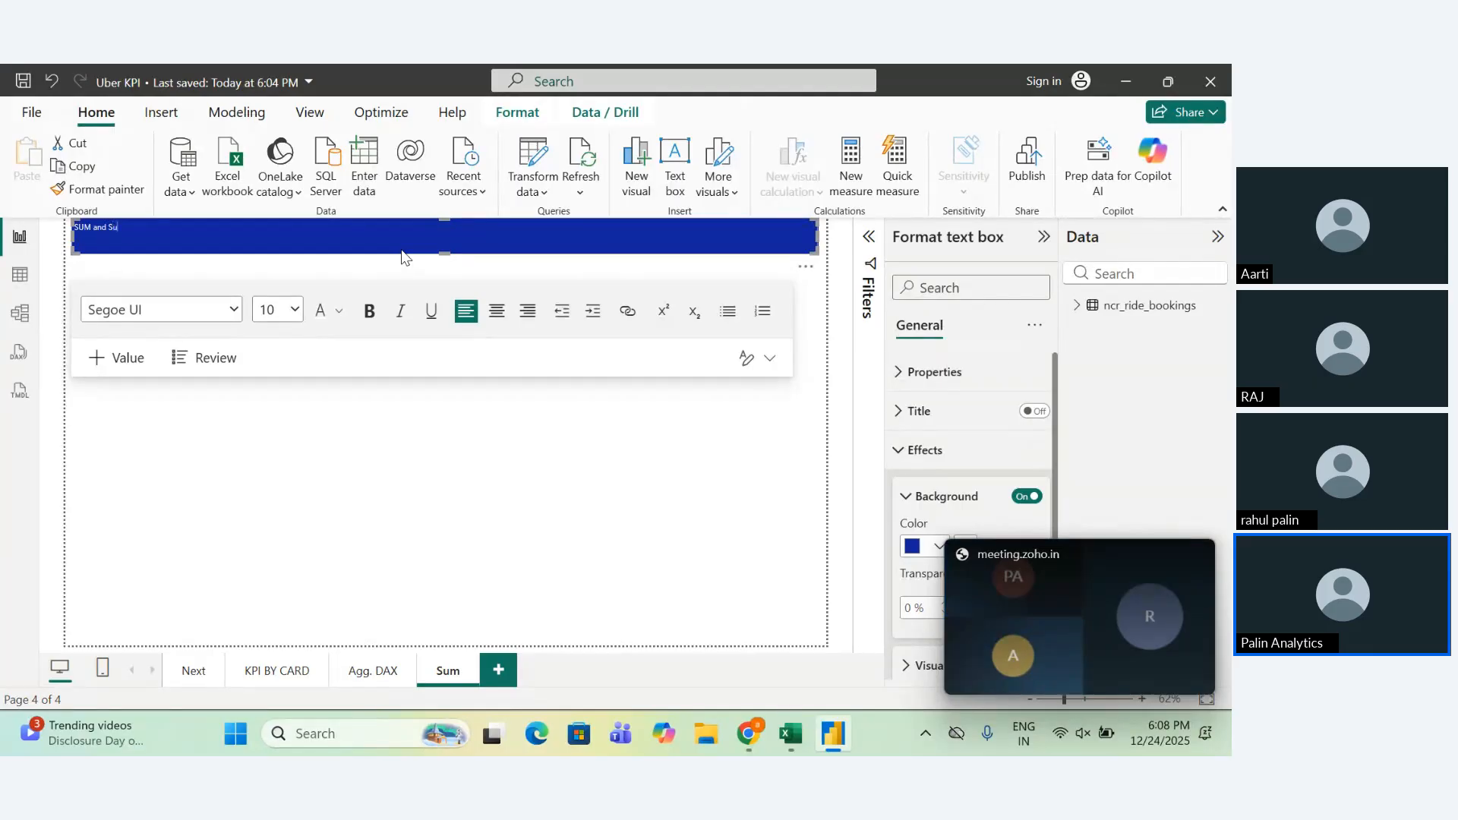
type("mx")
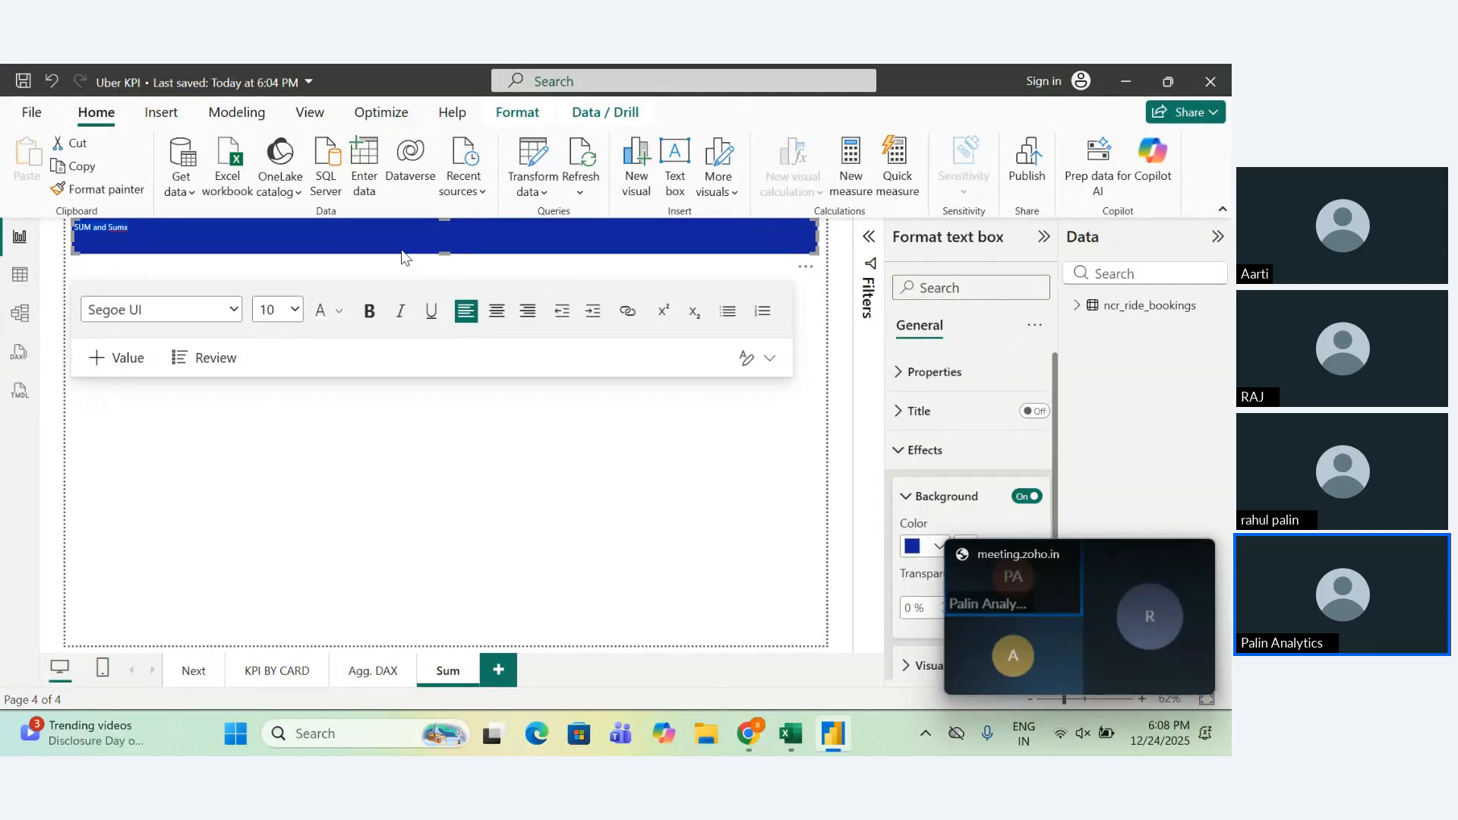
Set the banner heading's font size to 24 and centre it.
left_click(288, 314)
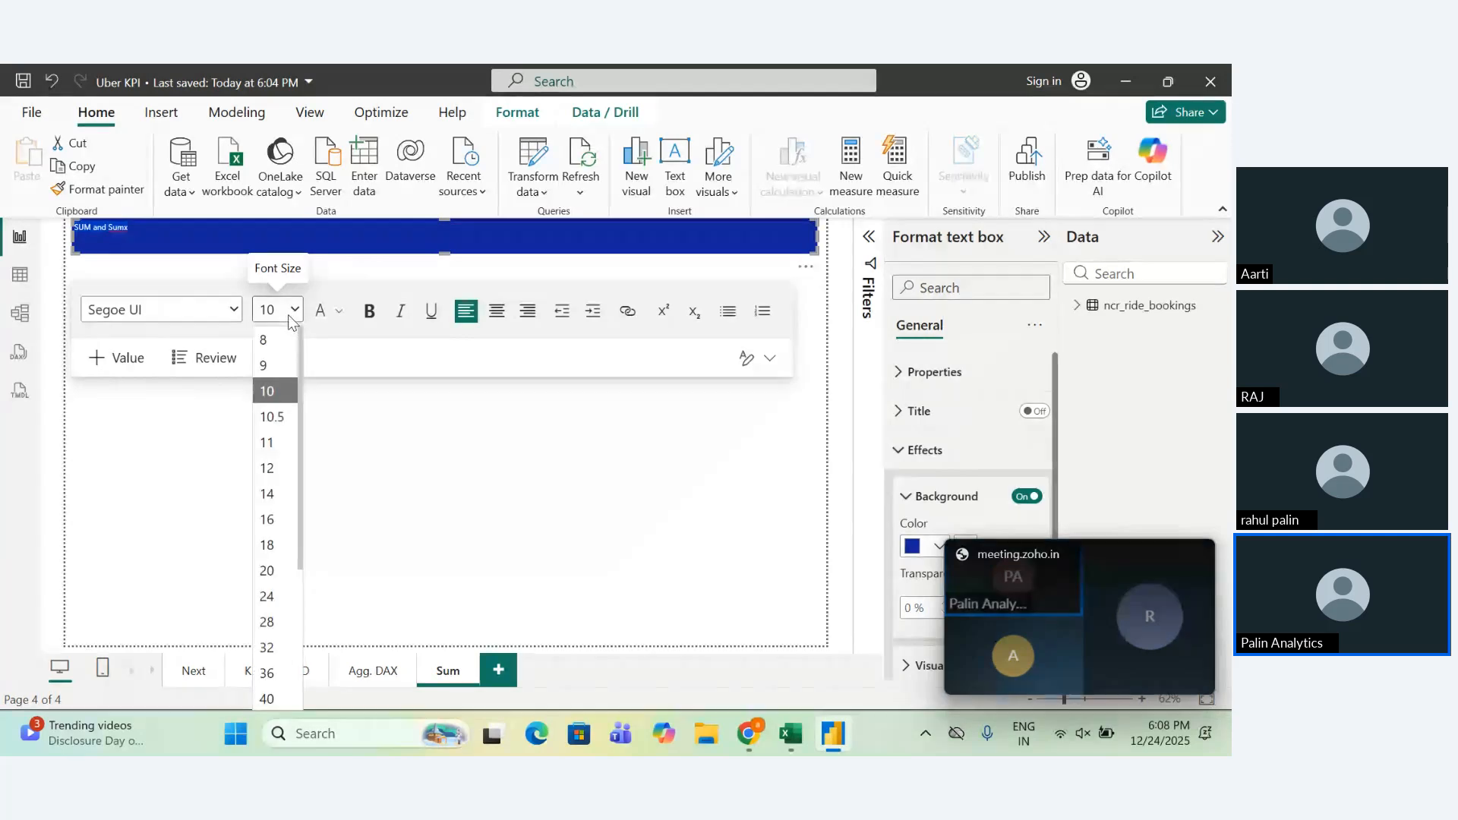
left_click(274, 595)
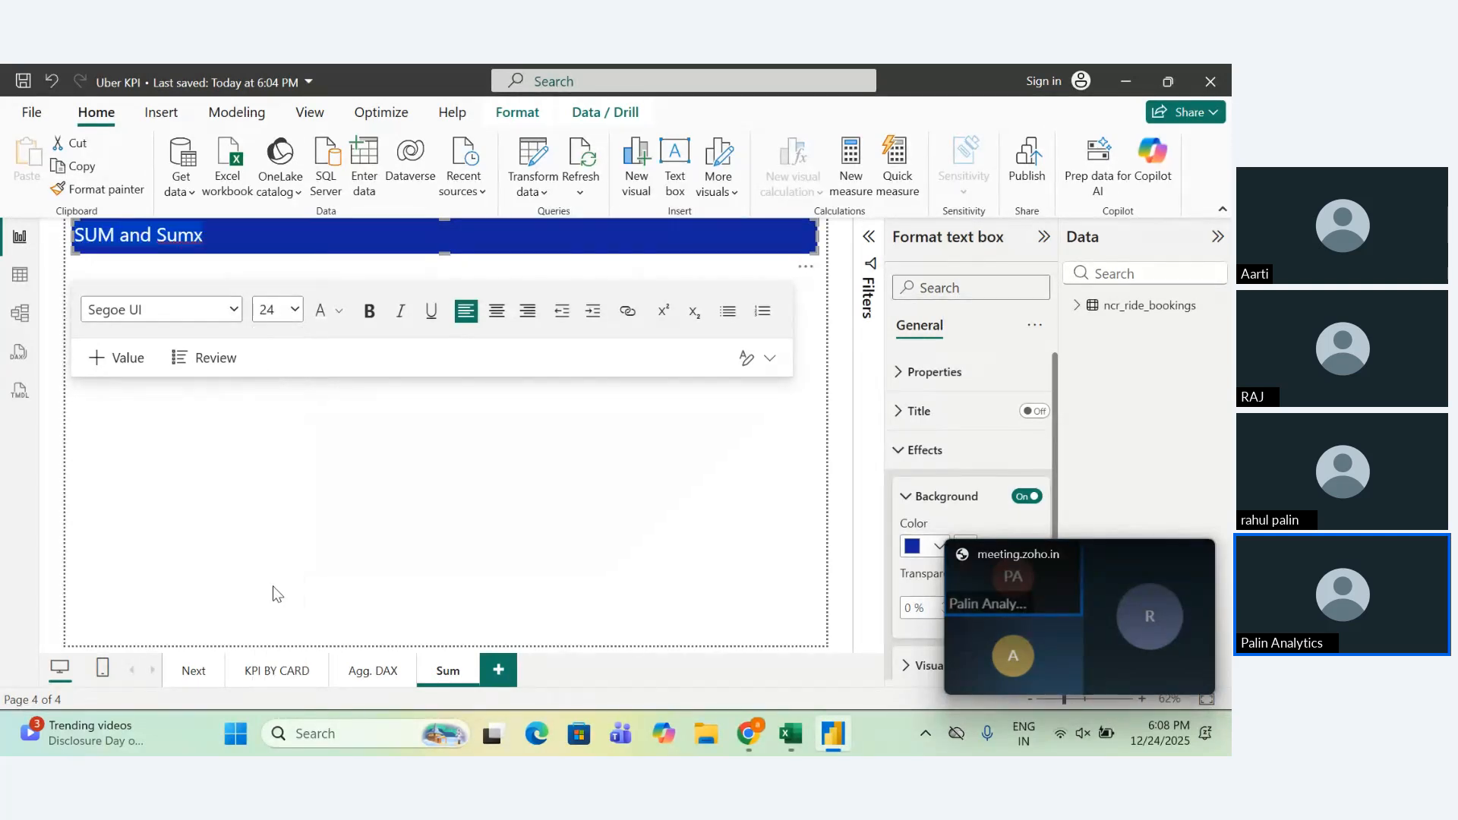
left_click(497, 311)
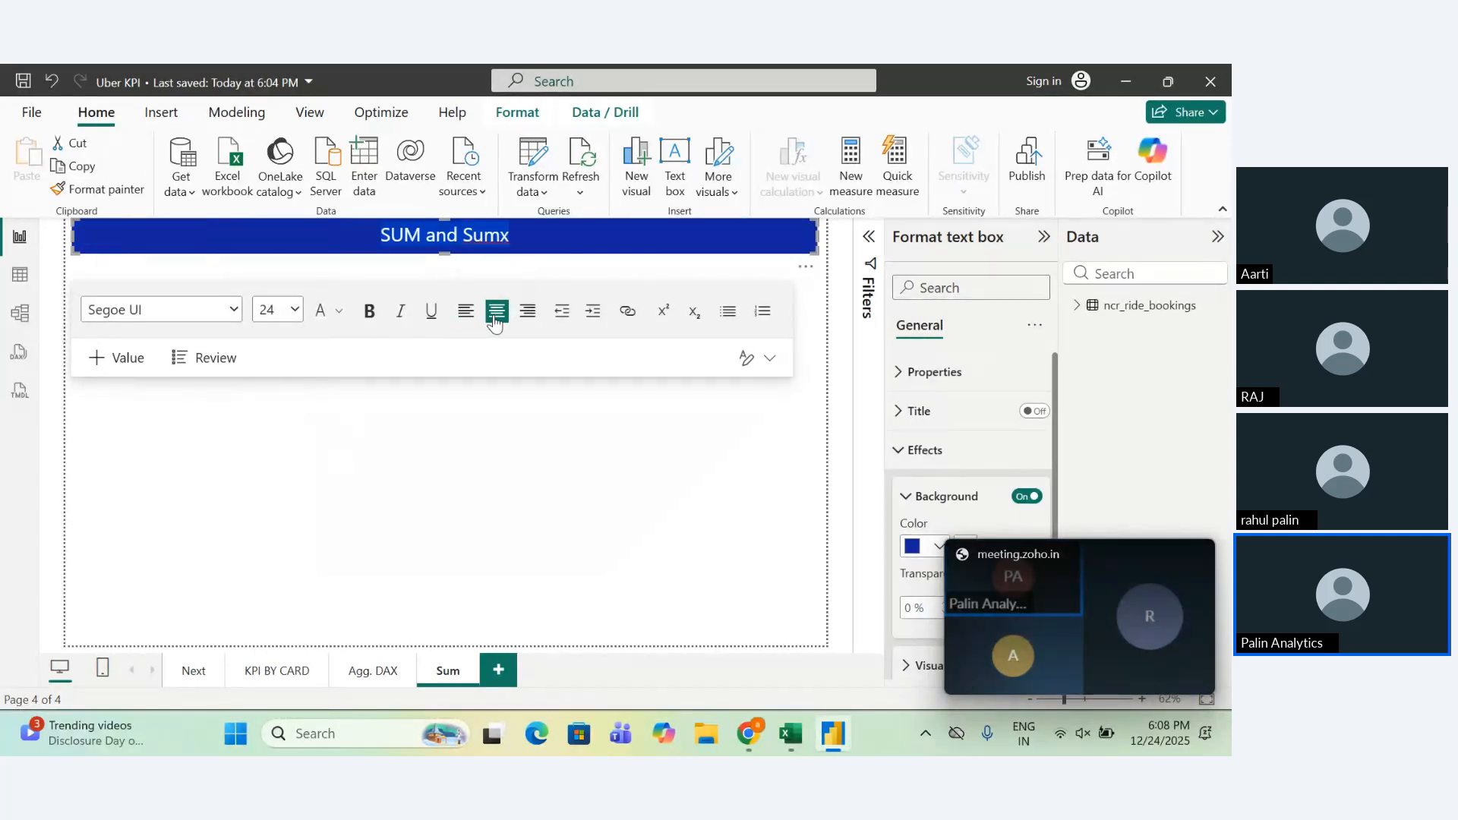
left_click(390, 456)
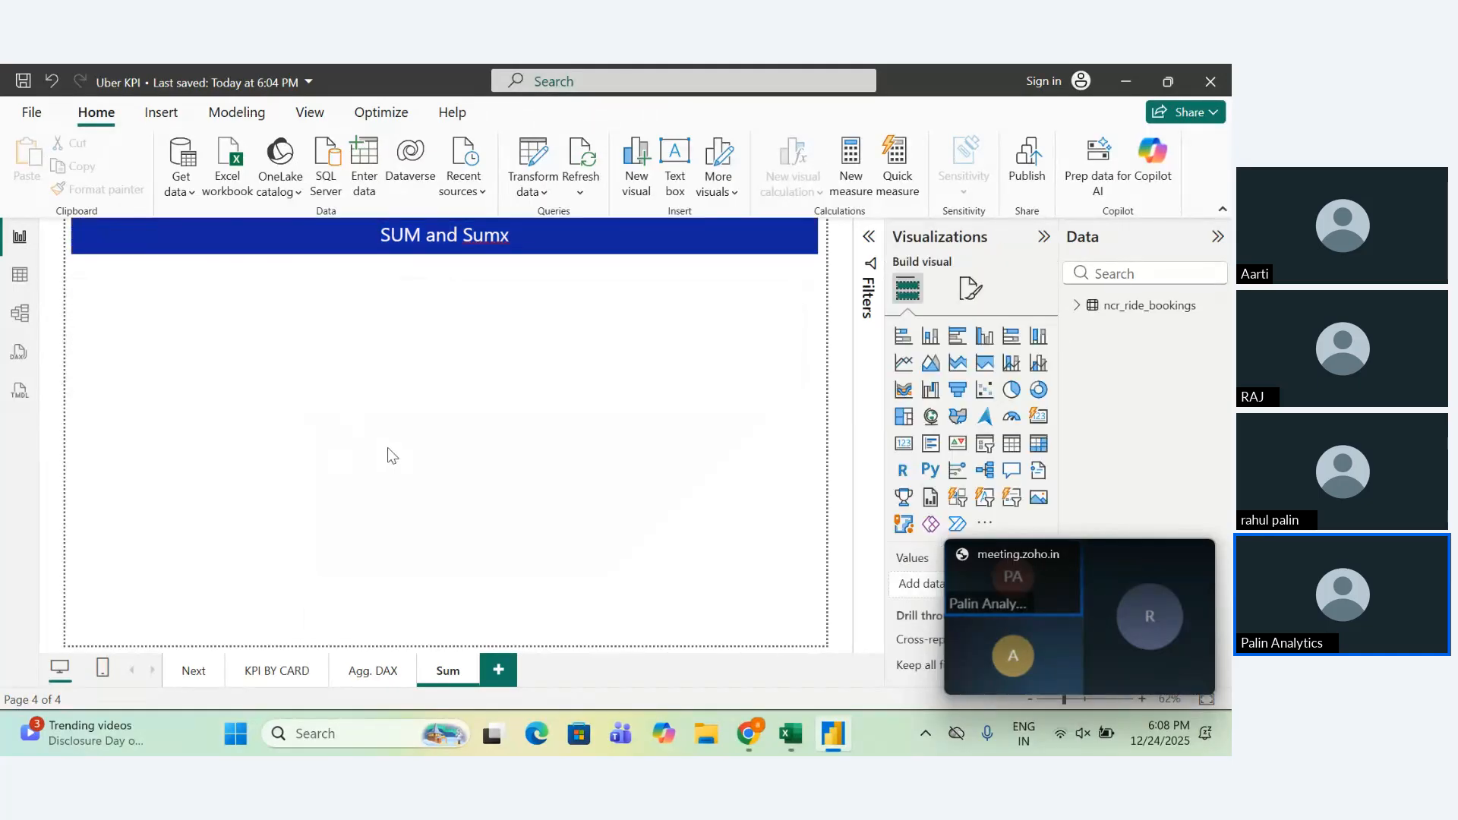
Change the banner's background to the darkest shade of the theme's dark blue, closing the floating meeting window that covers the settings.
left_click(610, 242)
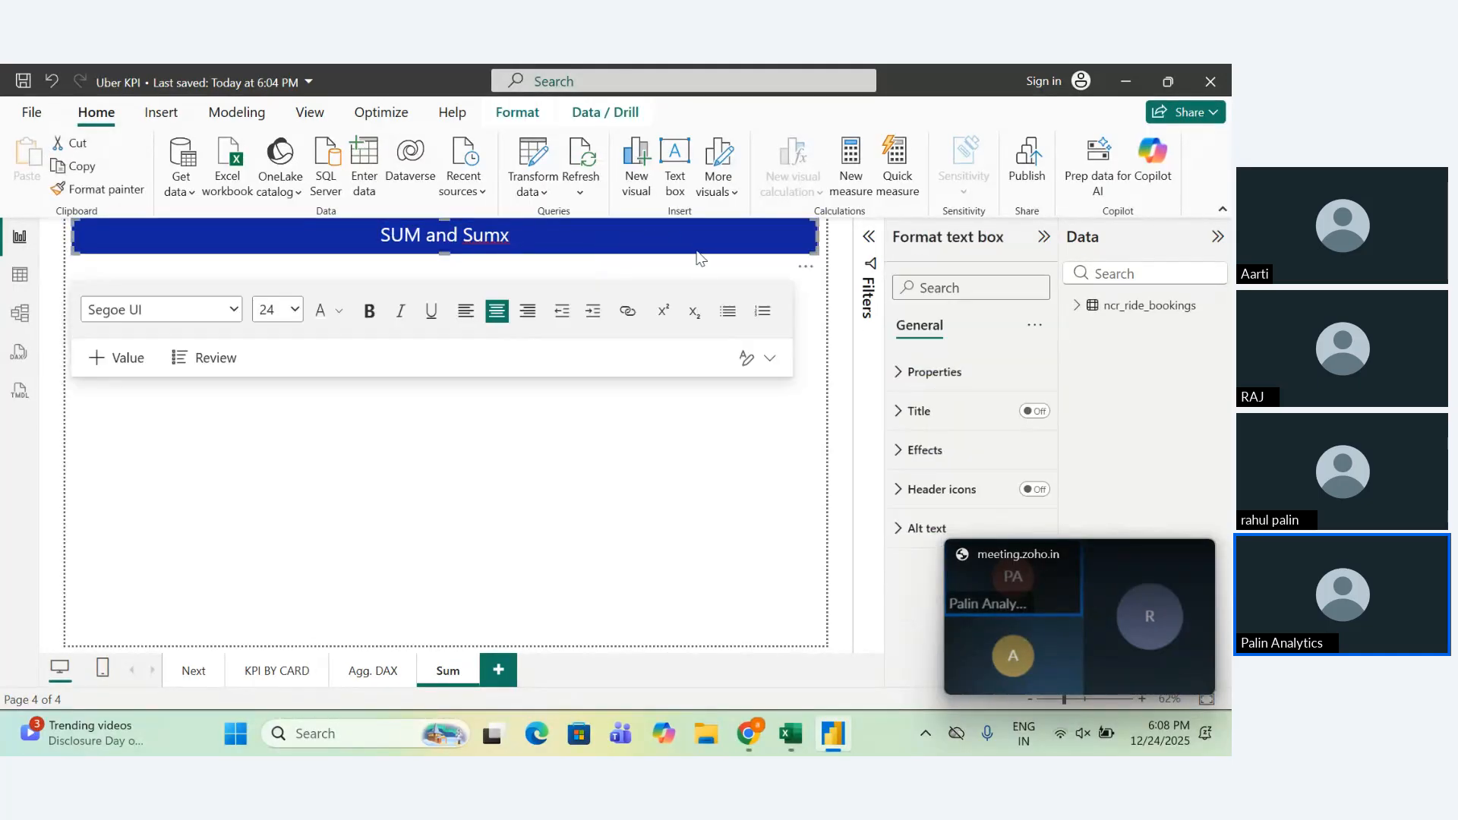
left_click(898, 463)
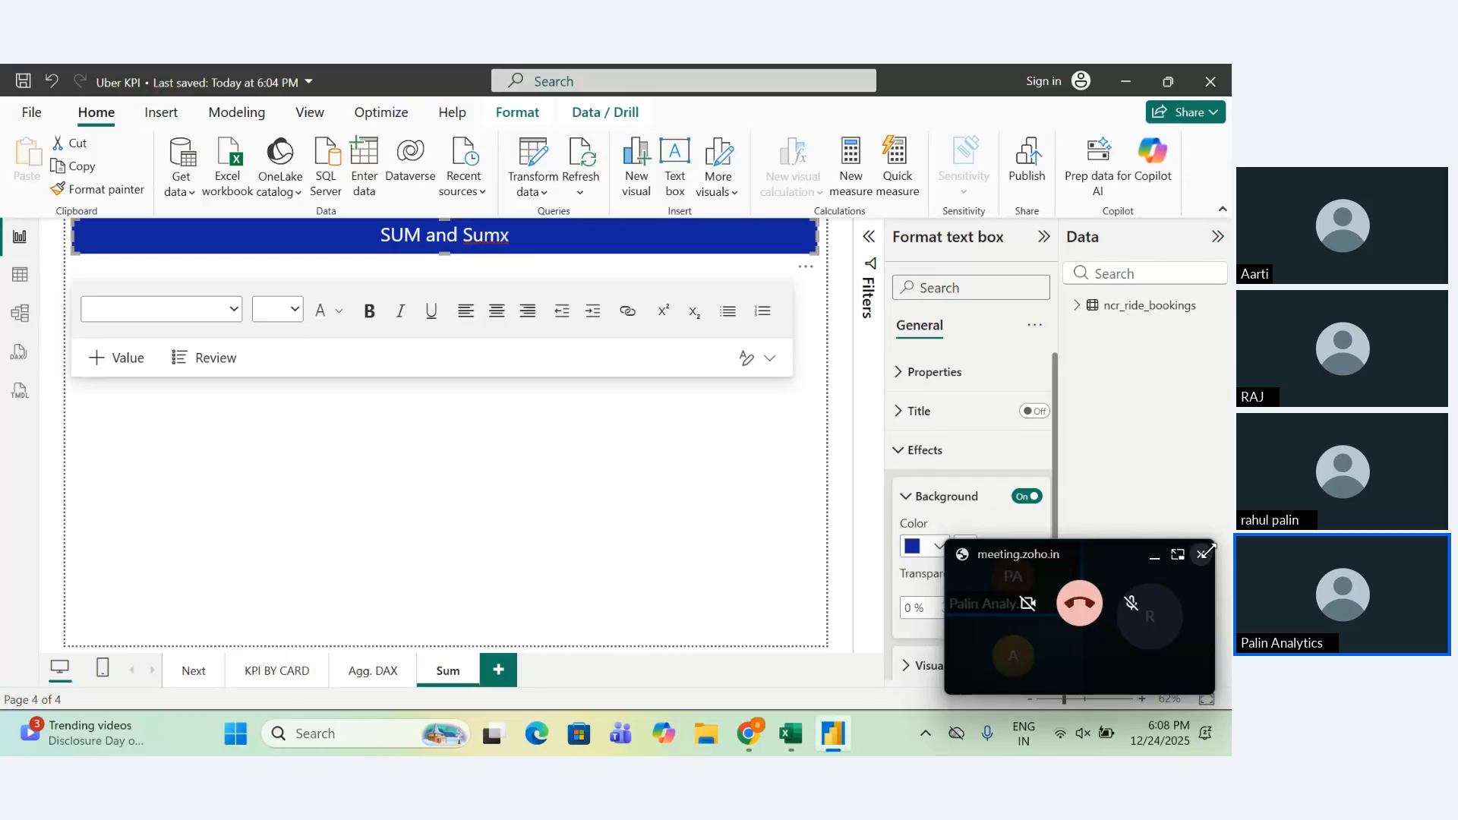
left_click(1201, 555)
left_click(939, 546)
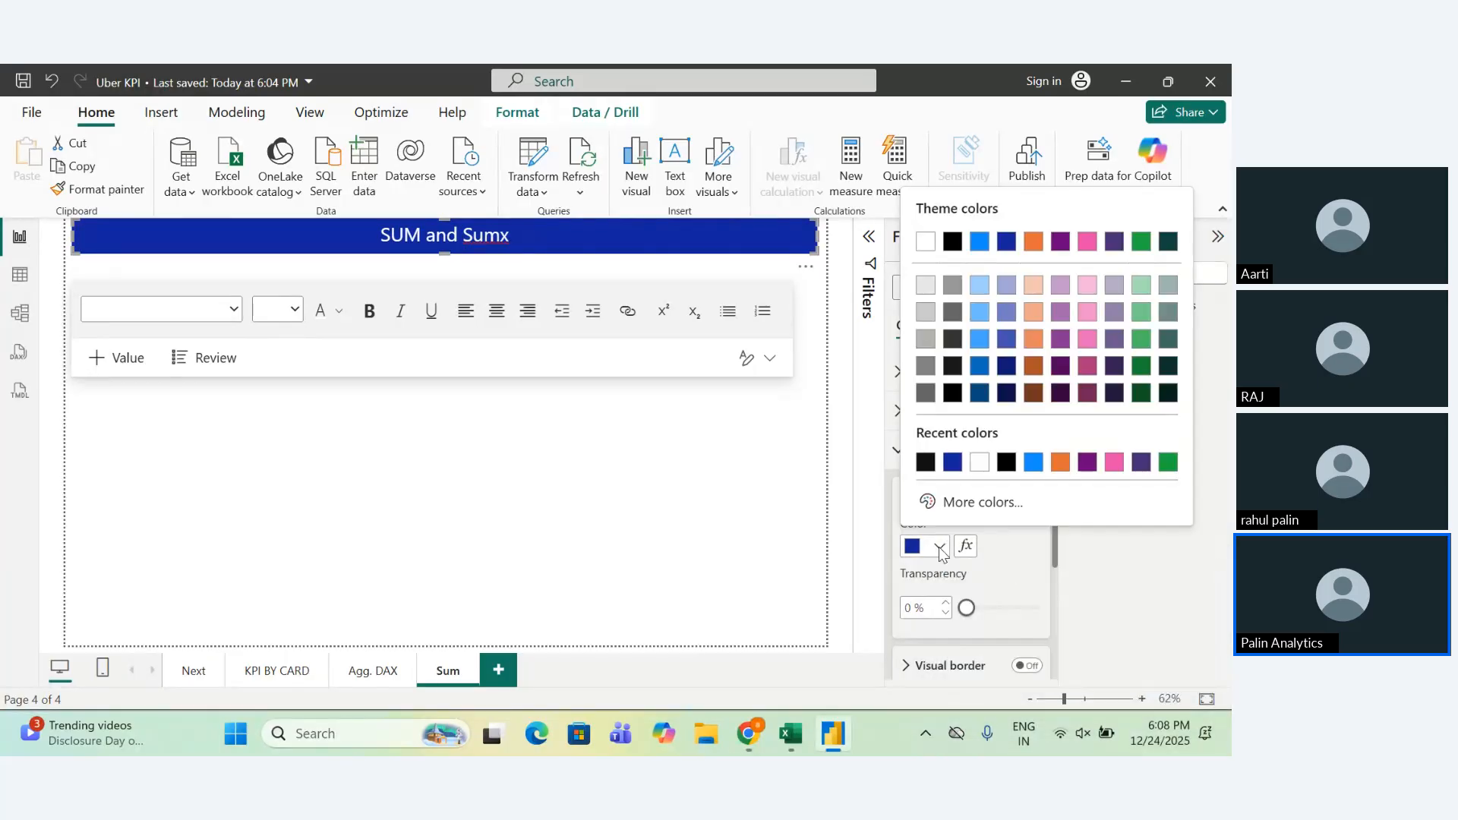
left_click(1006, 392)
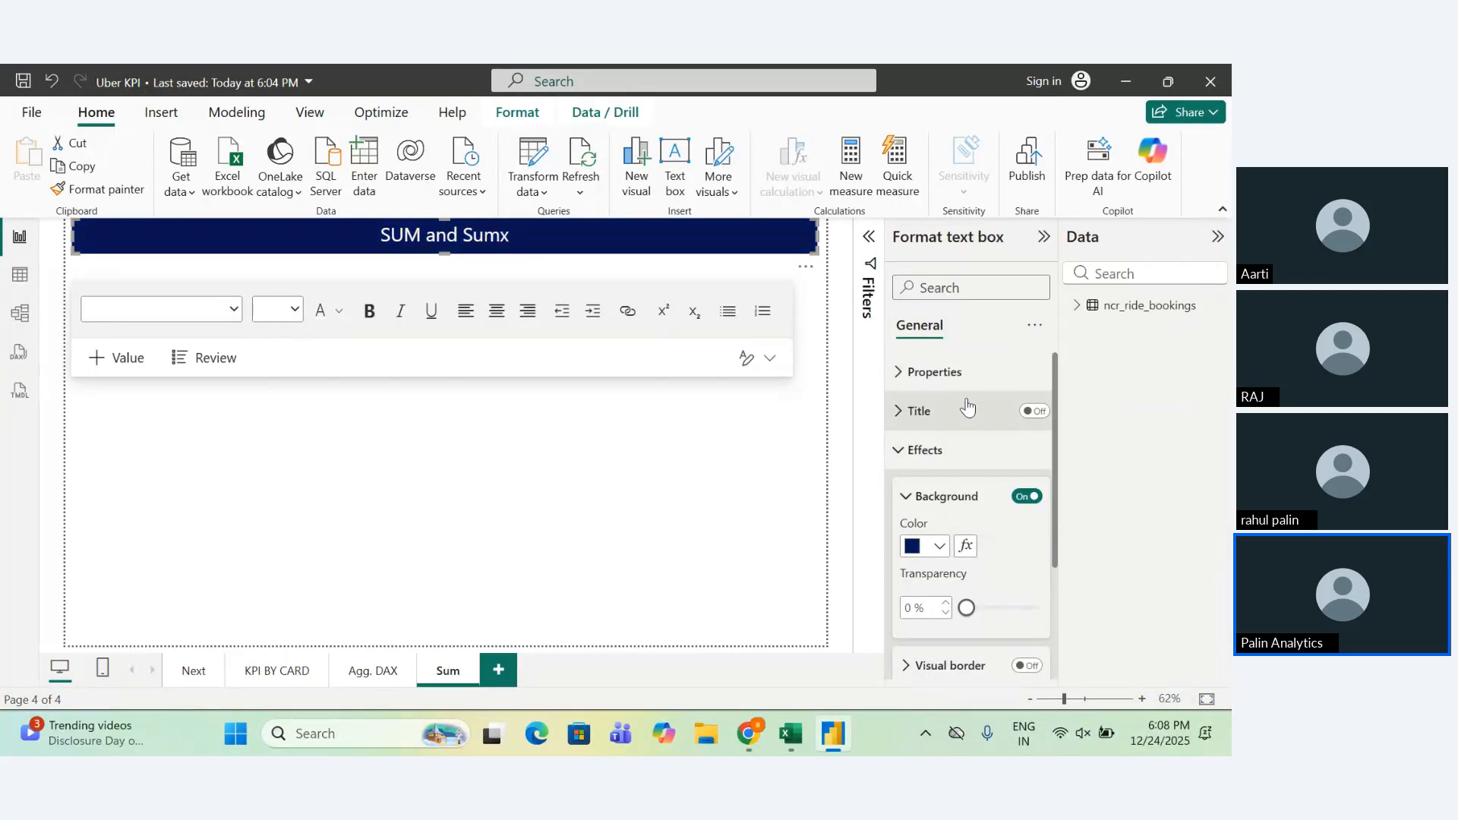
left_click(640, 423)
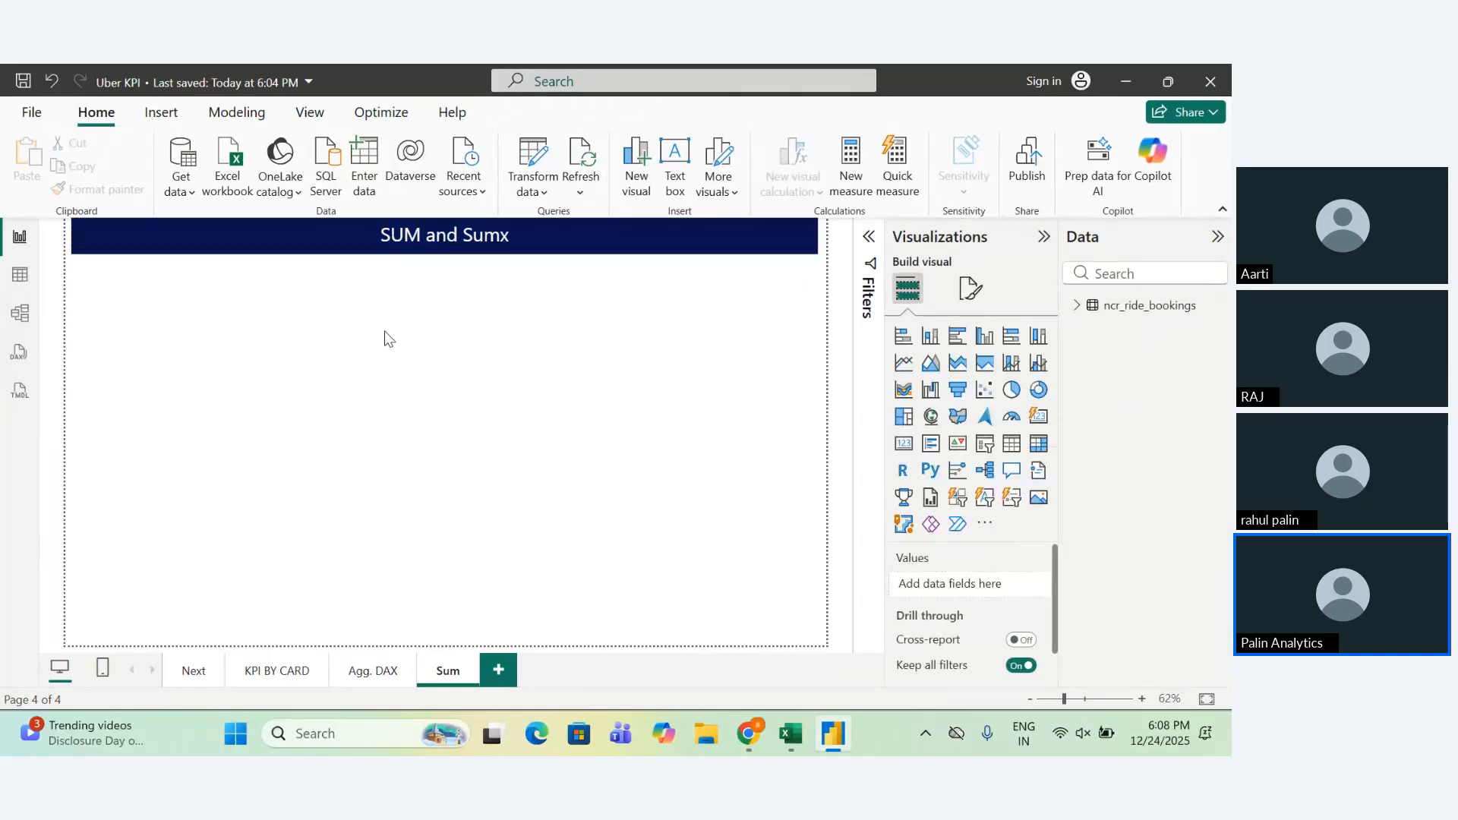
Add a small card visual just below the banner, near the page's left edge, showing the sum of Booking Value.
left_click(1077, 307)
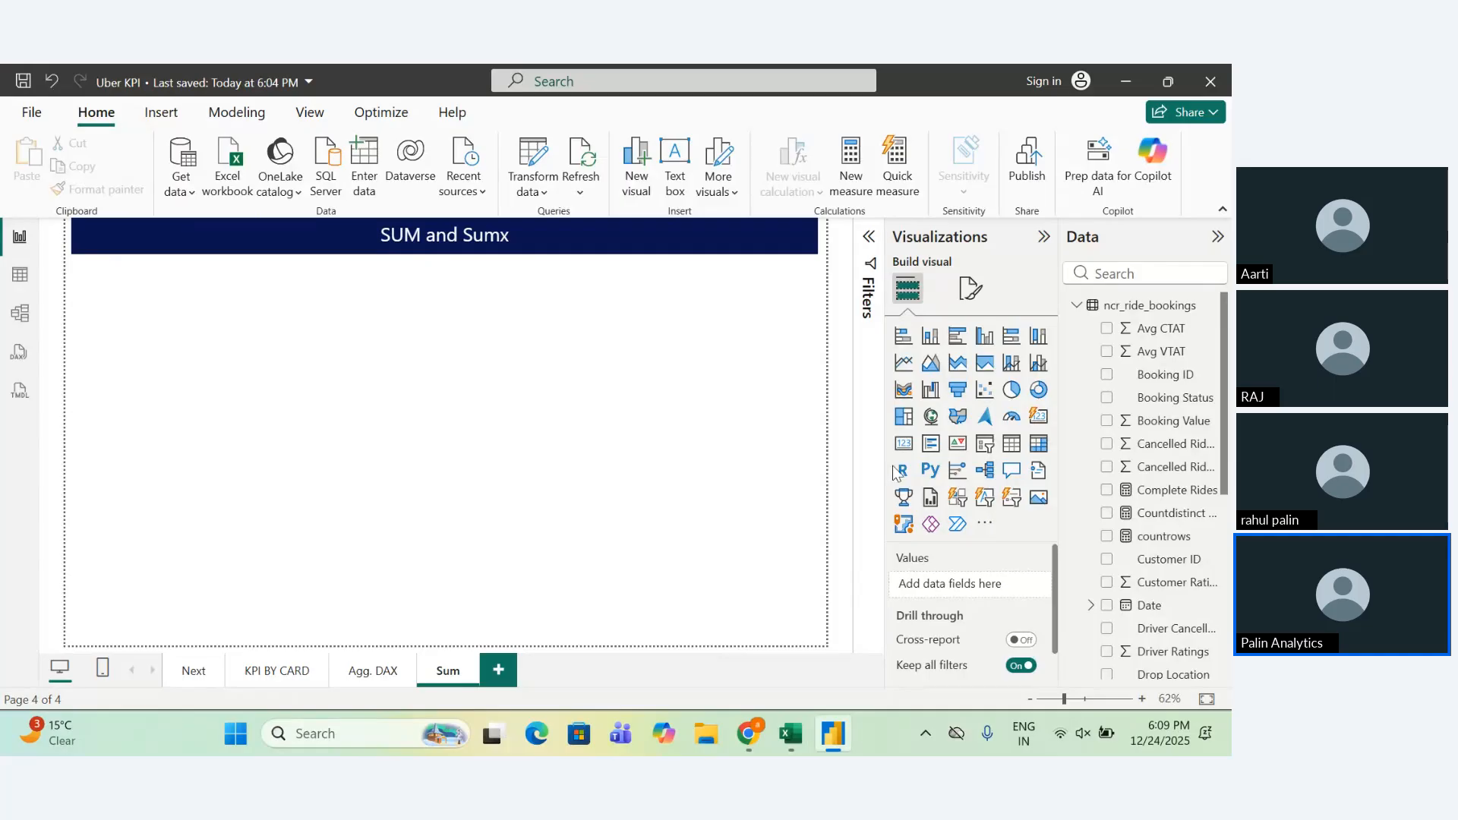
left_click(1041, 420)
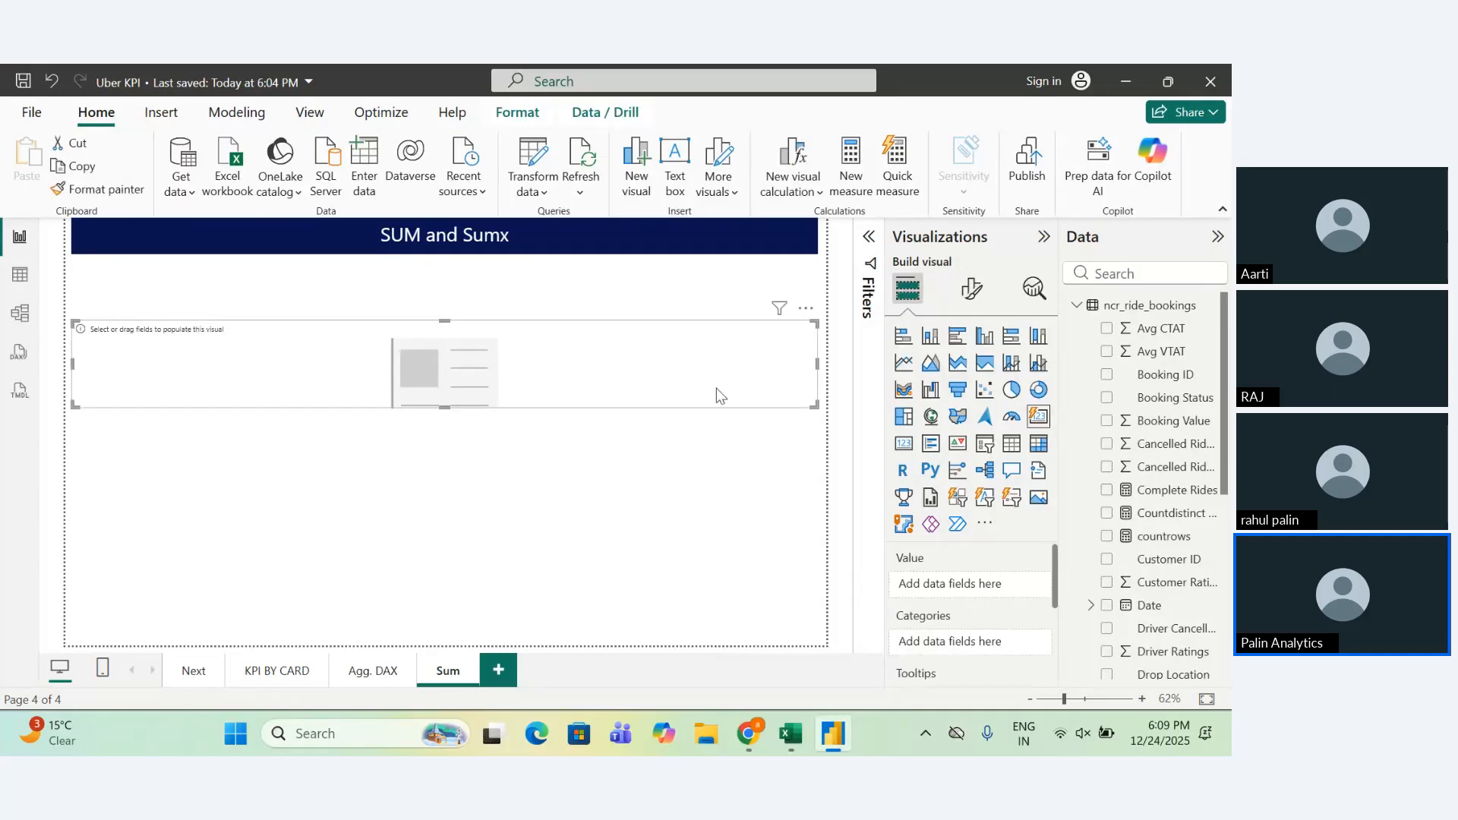
left_click_drag(118, 336, 257, 313)
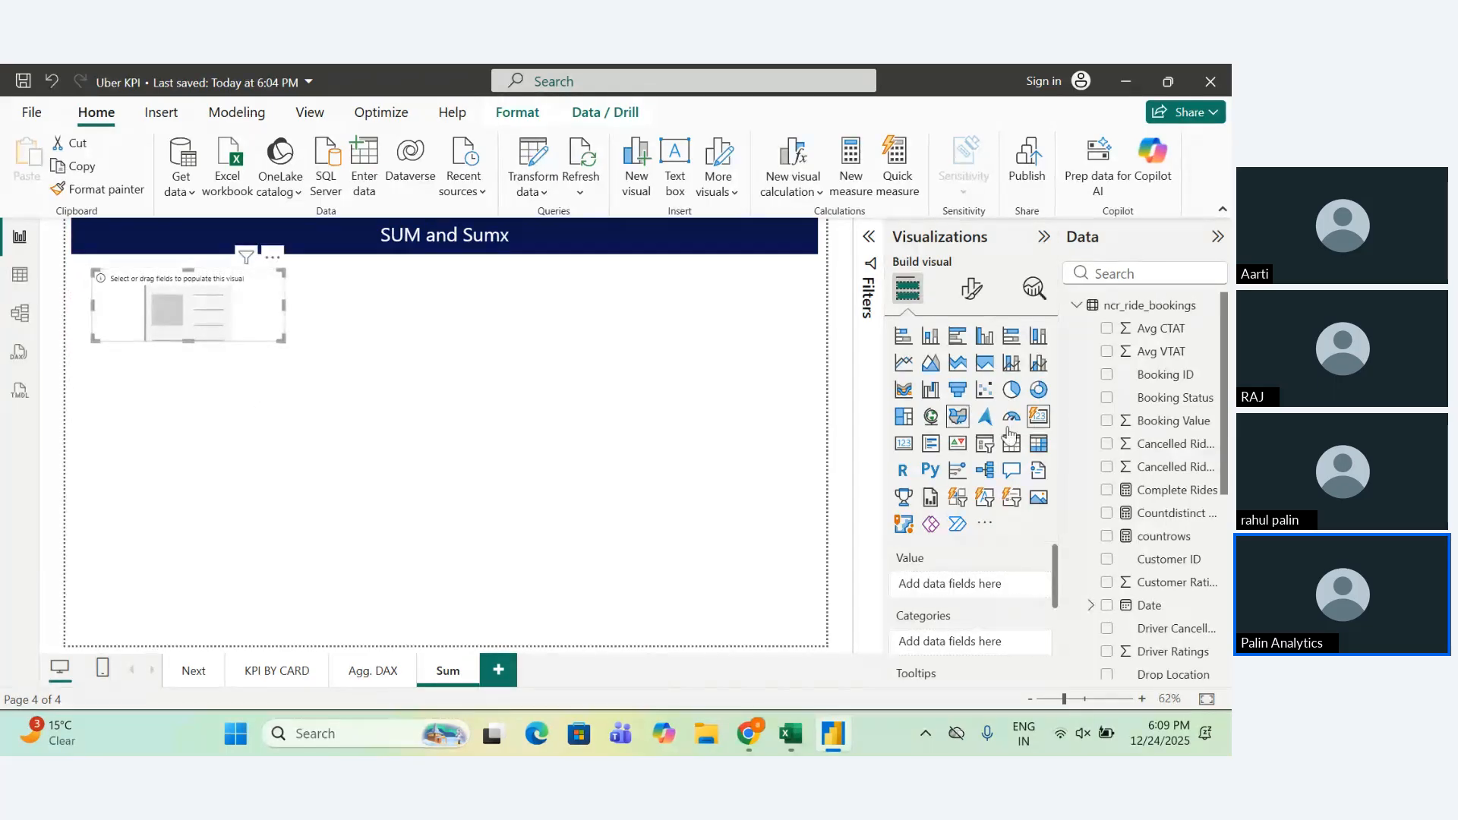
left_click_drag(1175, 421, 998, 583)
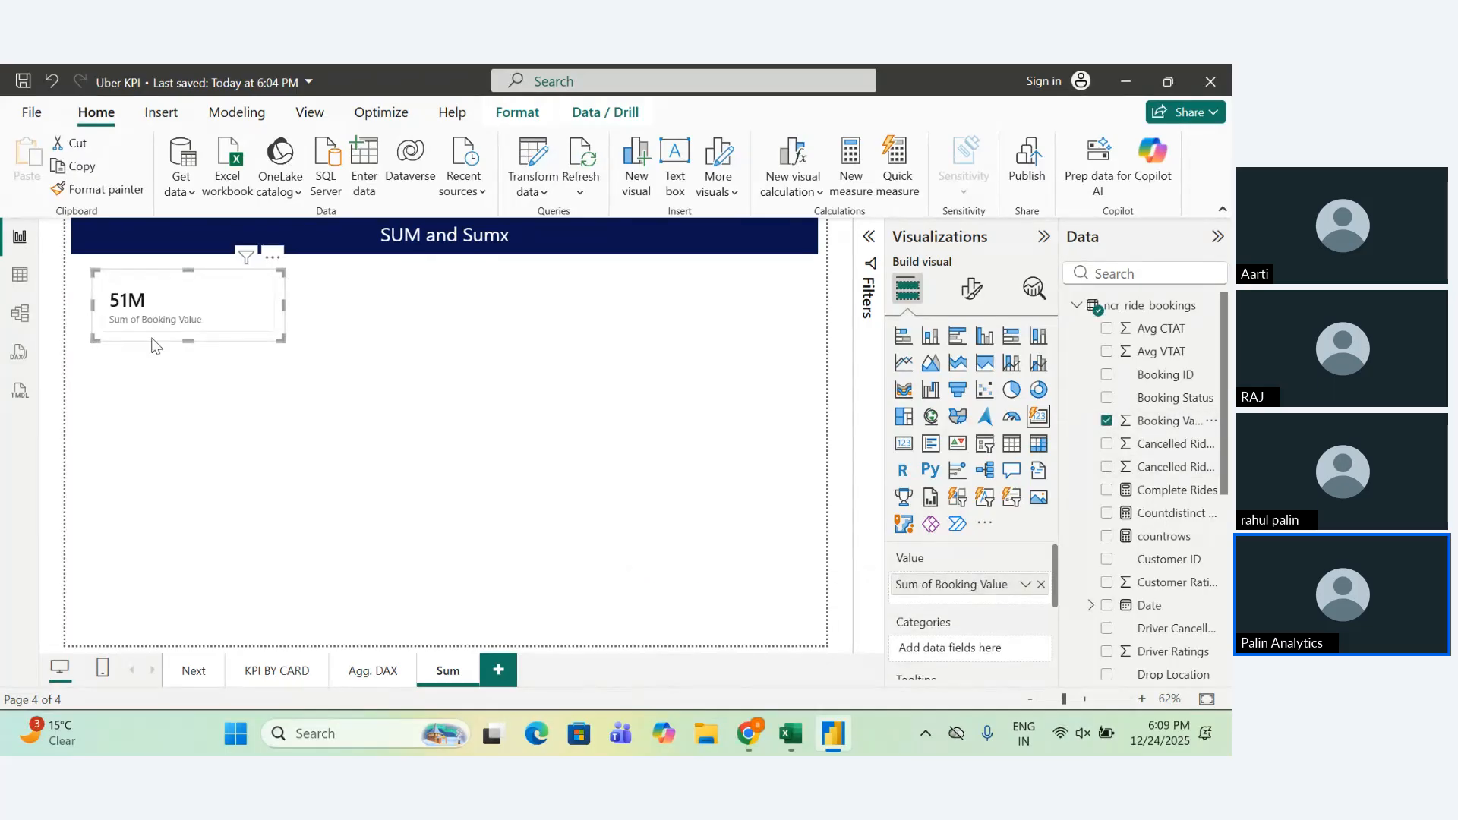
Set the Booking Value card's data format to General and turn on its thousands separator.
left_click(971, 289)
left_click(971, 376)
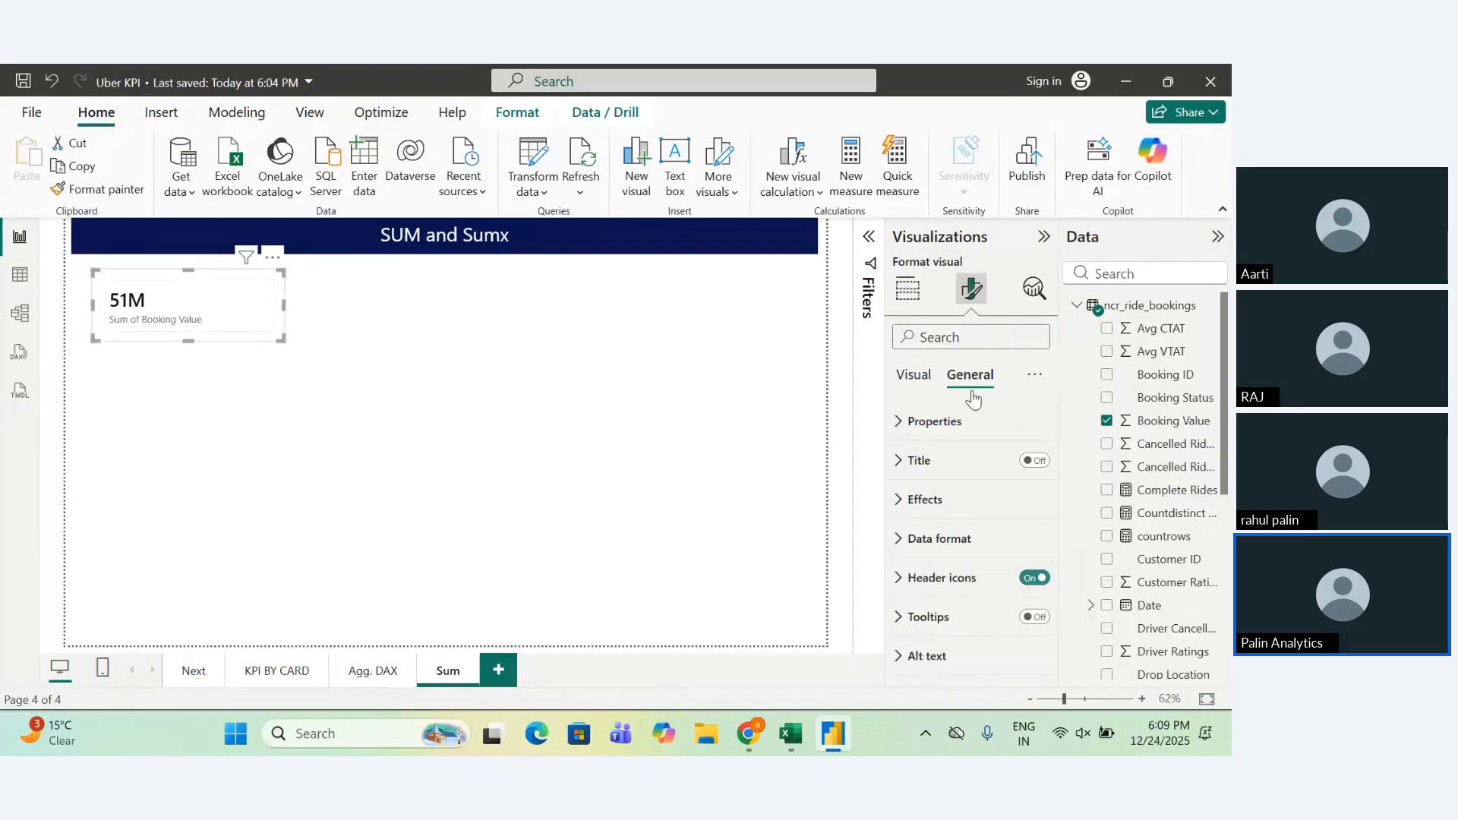
left_click(979, 541)
scroll(985, 557, "down", 3)
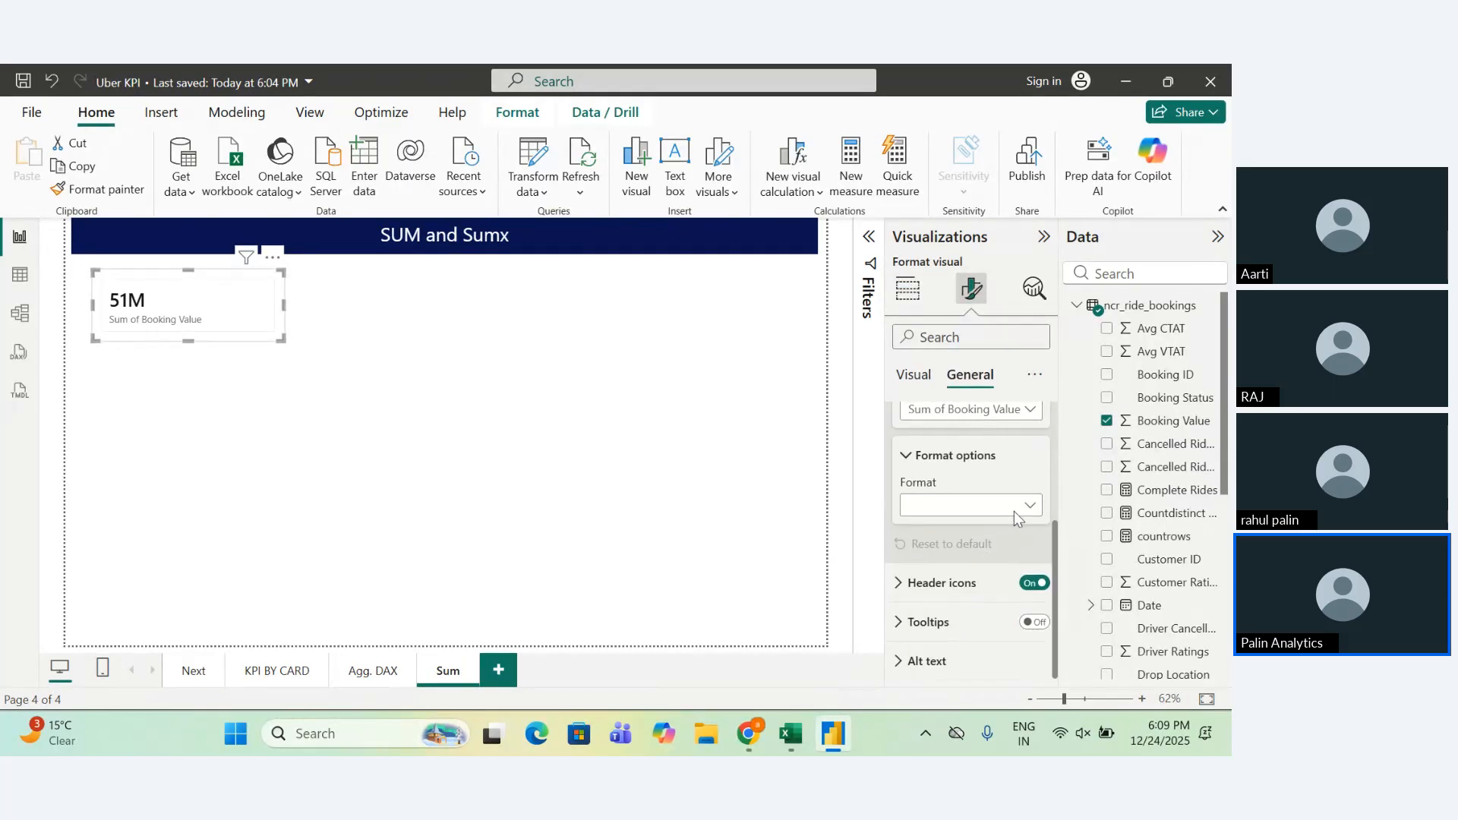
left_click(1031, 506)
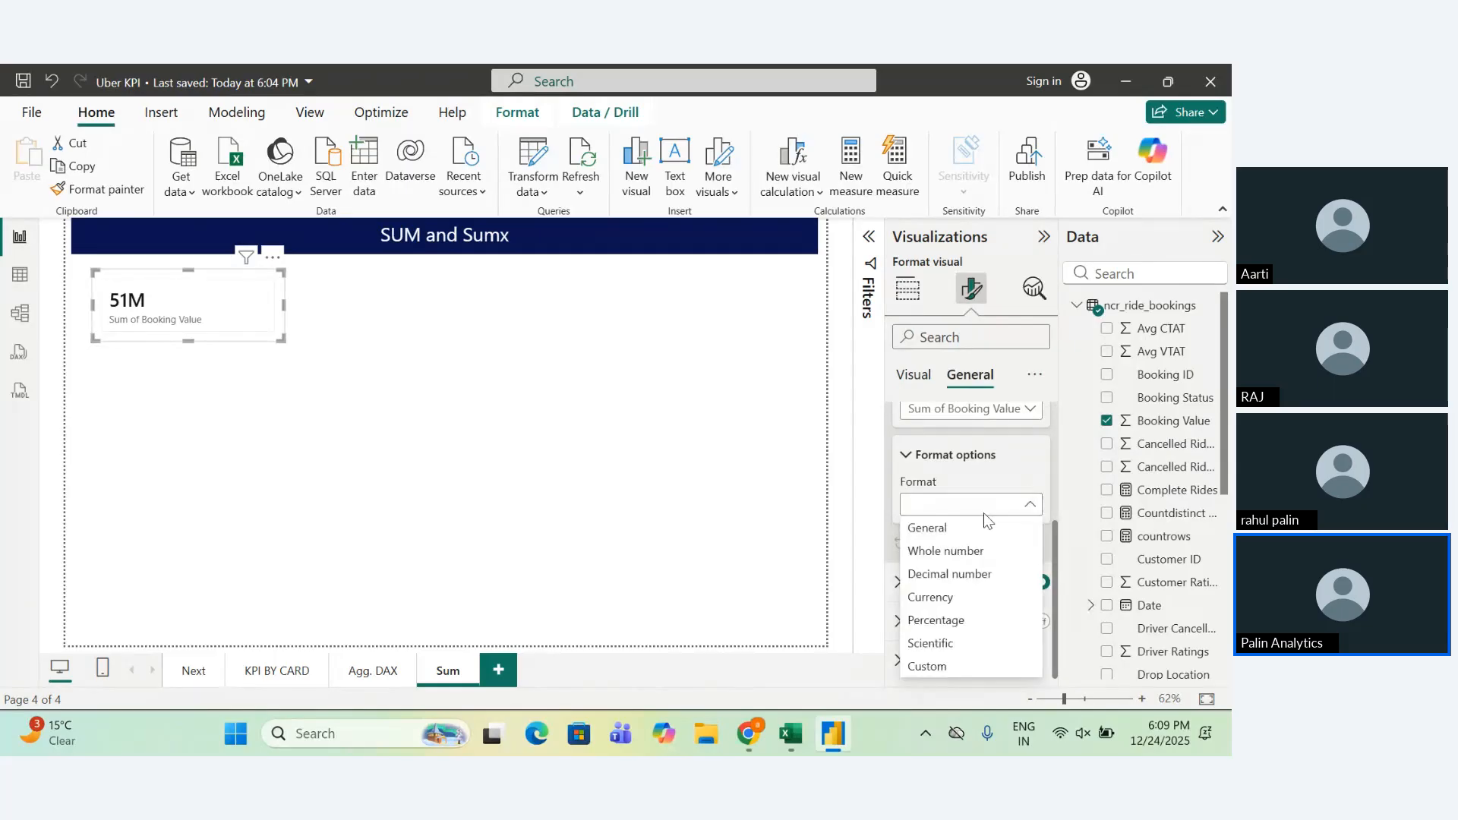
left_click(937, 523)
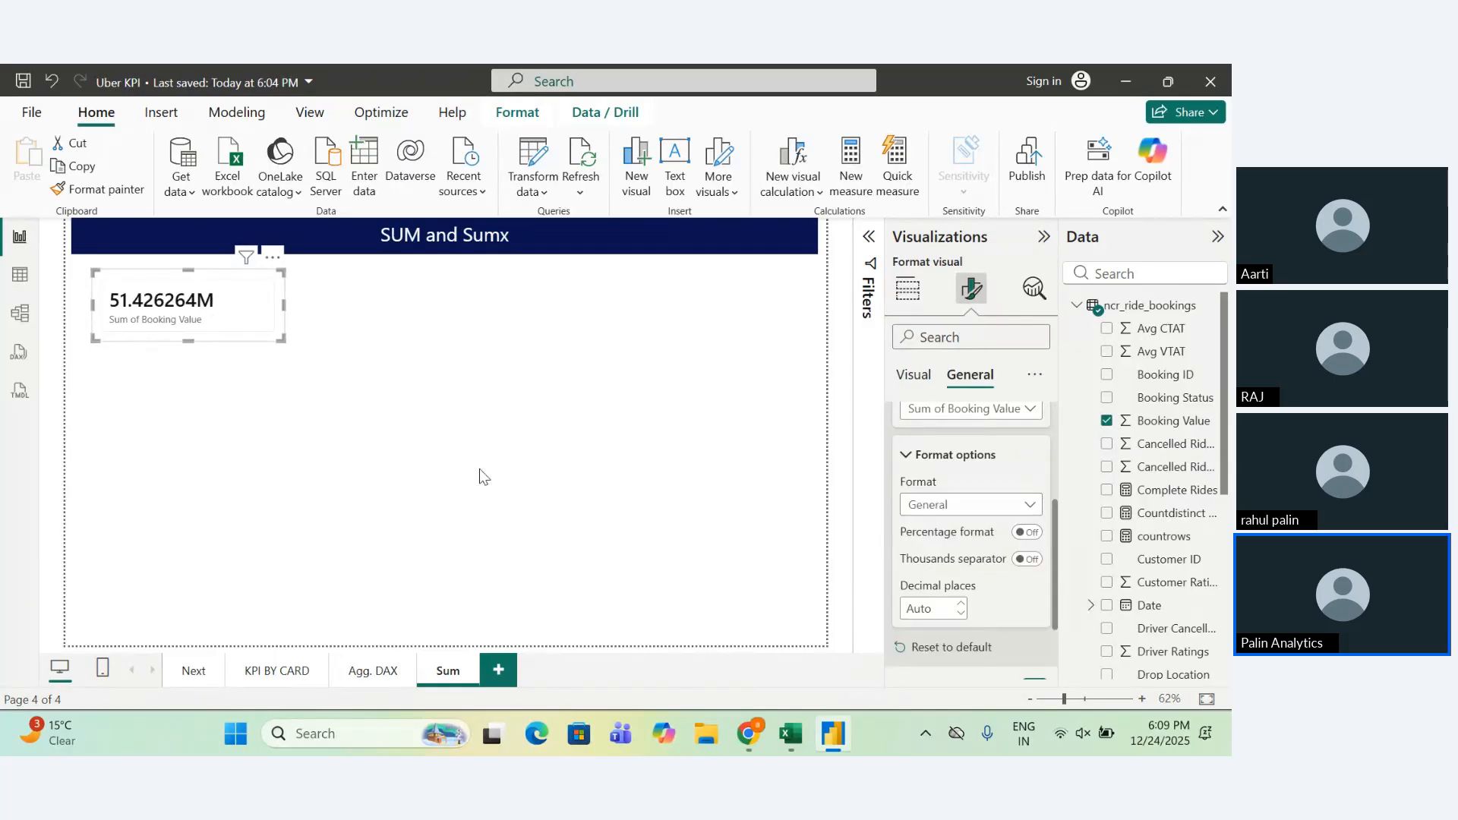
left_click(1024, 559)
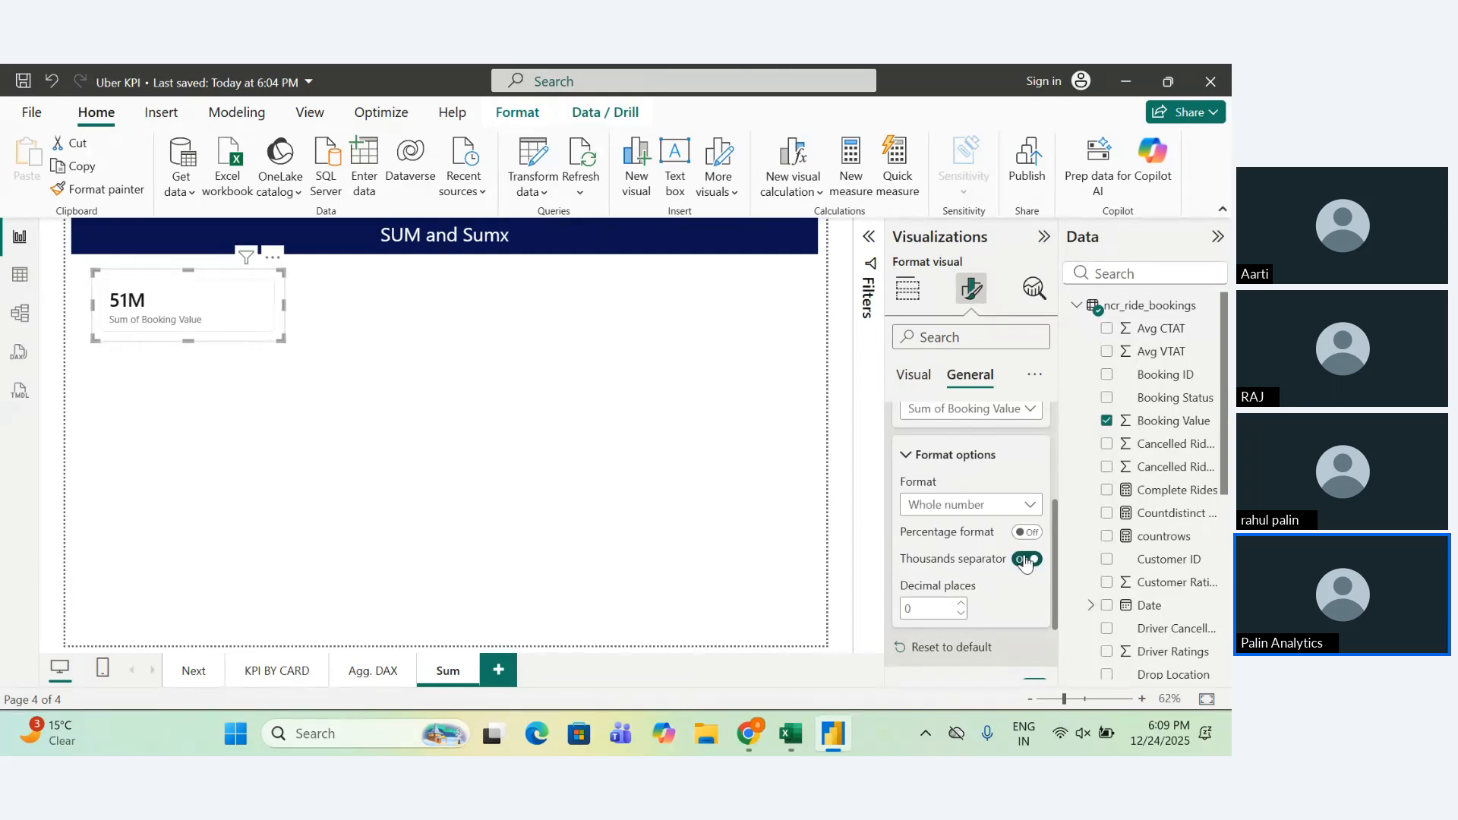
scroll(1020, 513, "down", 2)
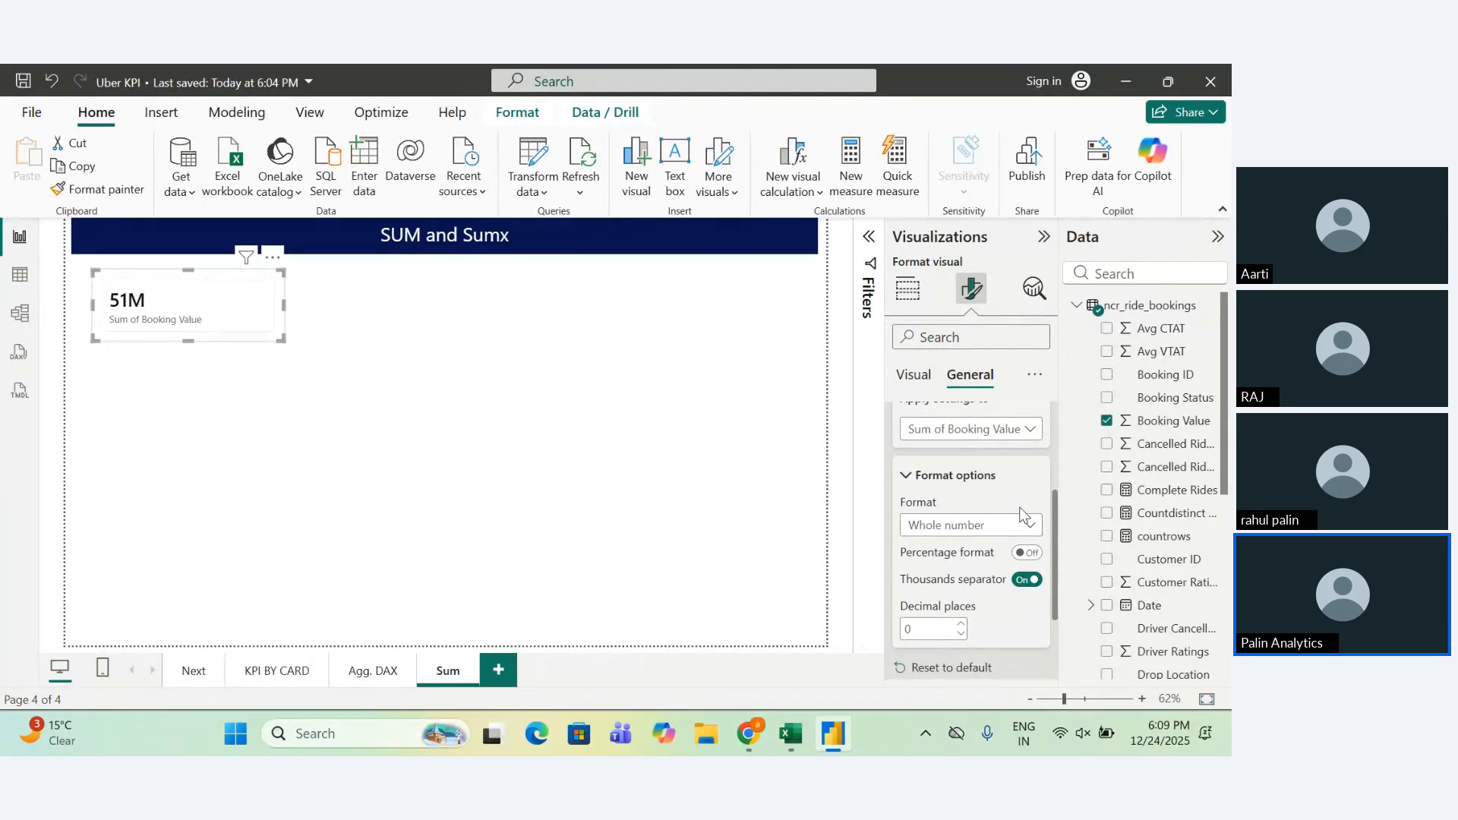
scroll(1002, 567, "down", 1)
scroll(1002, 566, "up", 3)
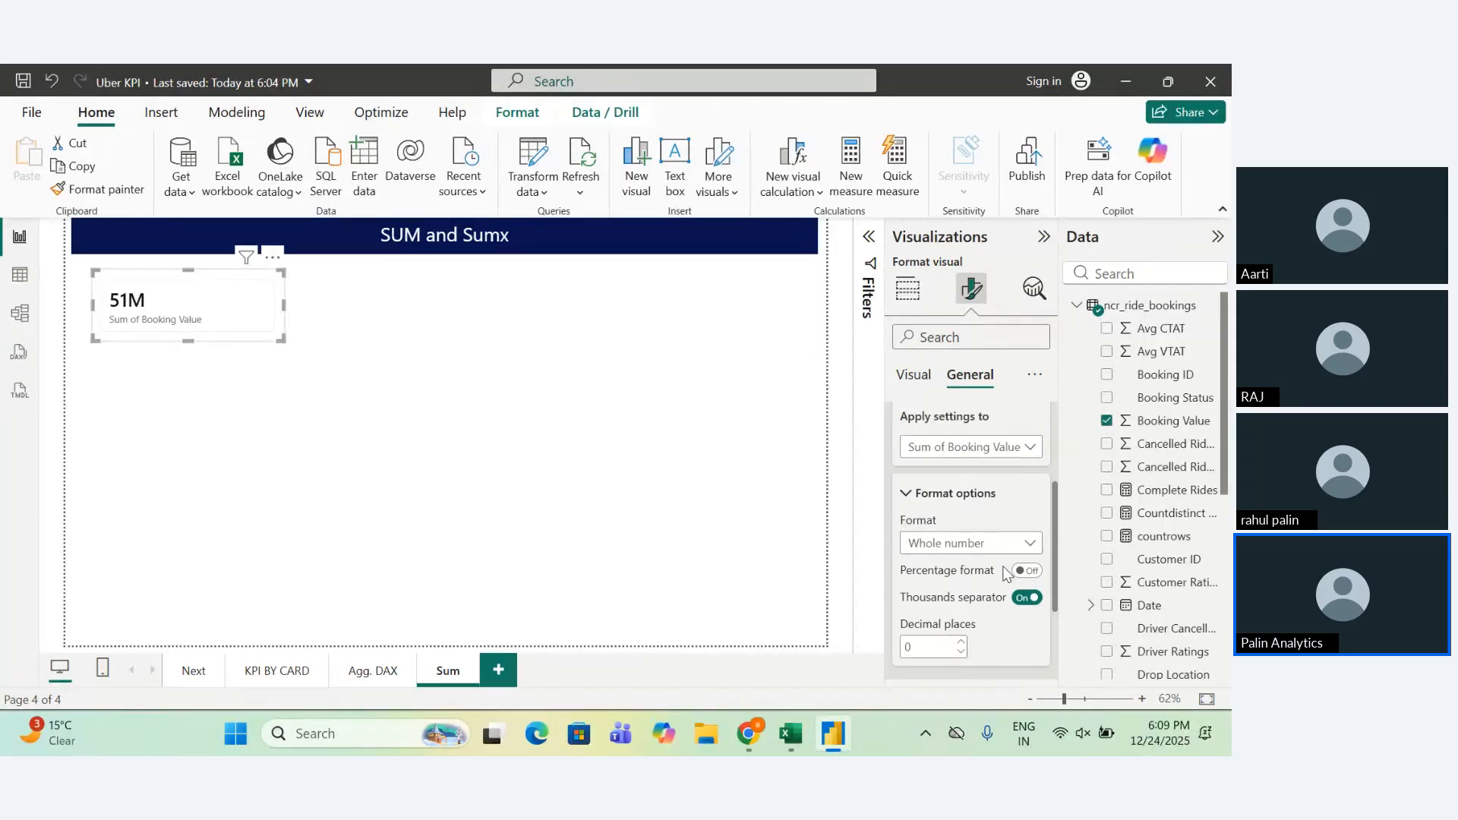
Switch the Booking Value card's data format to Custom and open its format code for editing.
left_click(1015, 583)
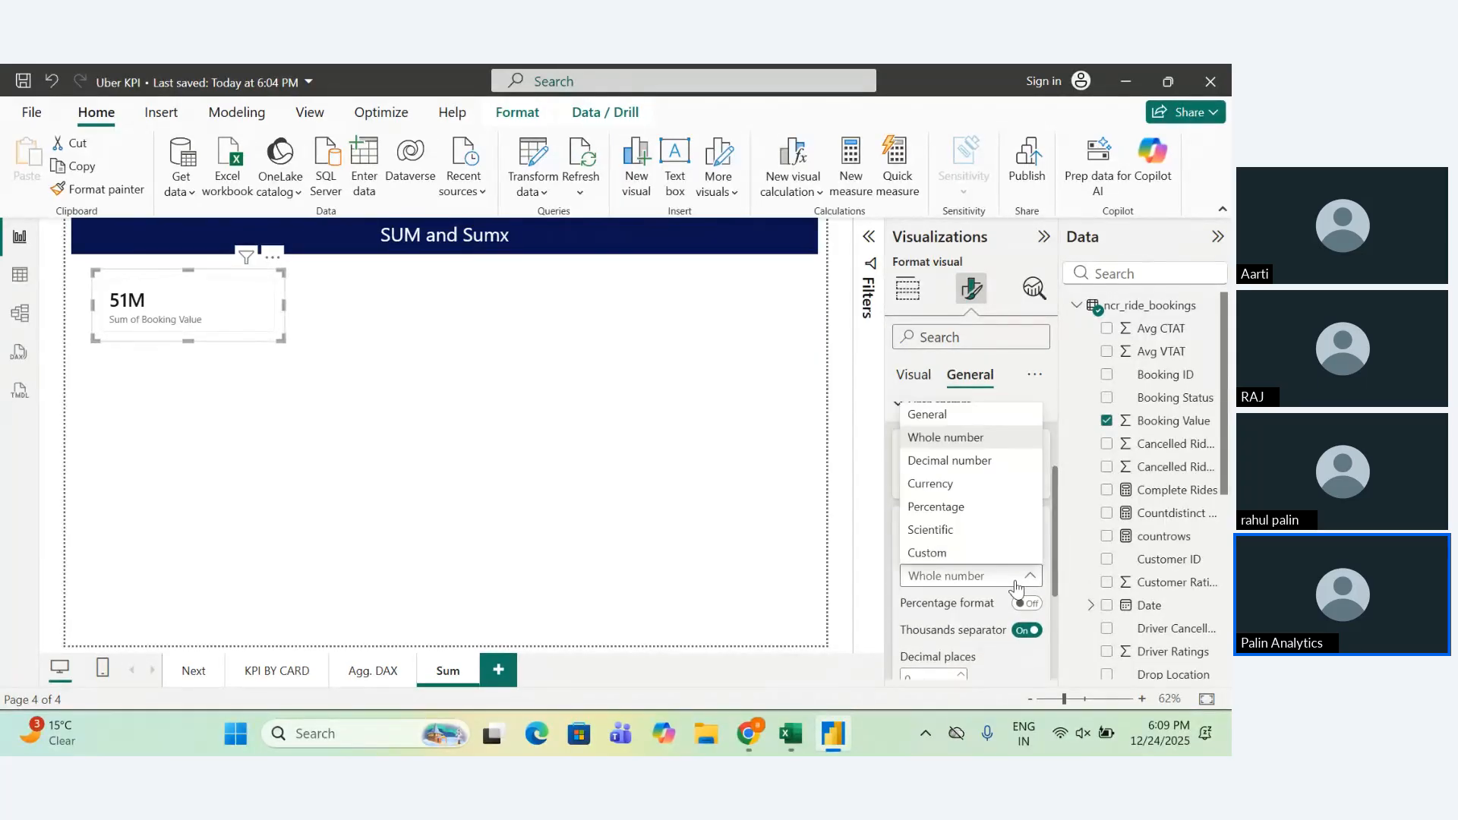
left_click(990, 548)
scroll(991, 600, "down", 2)
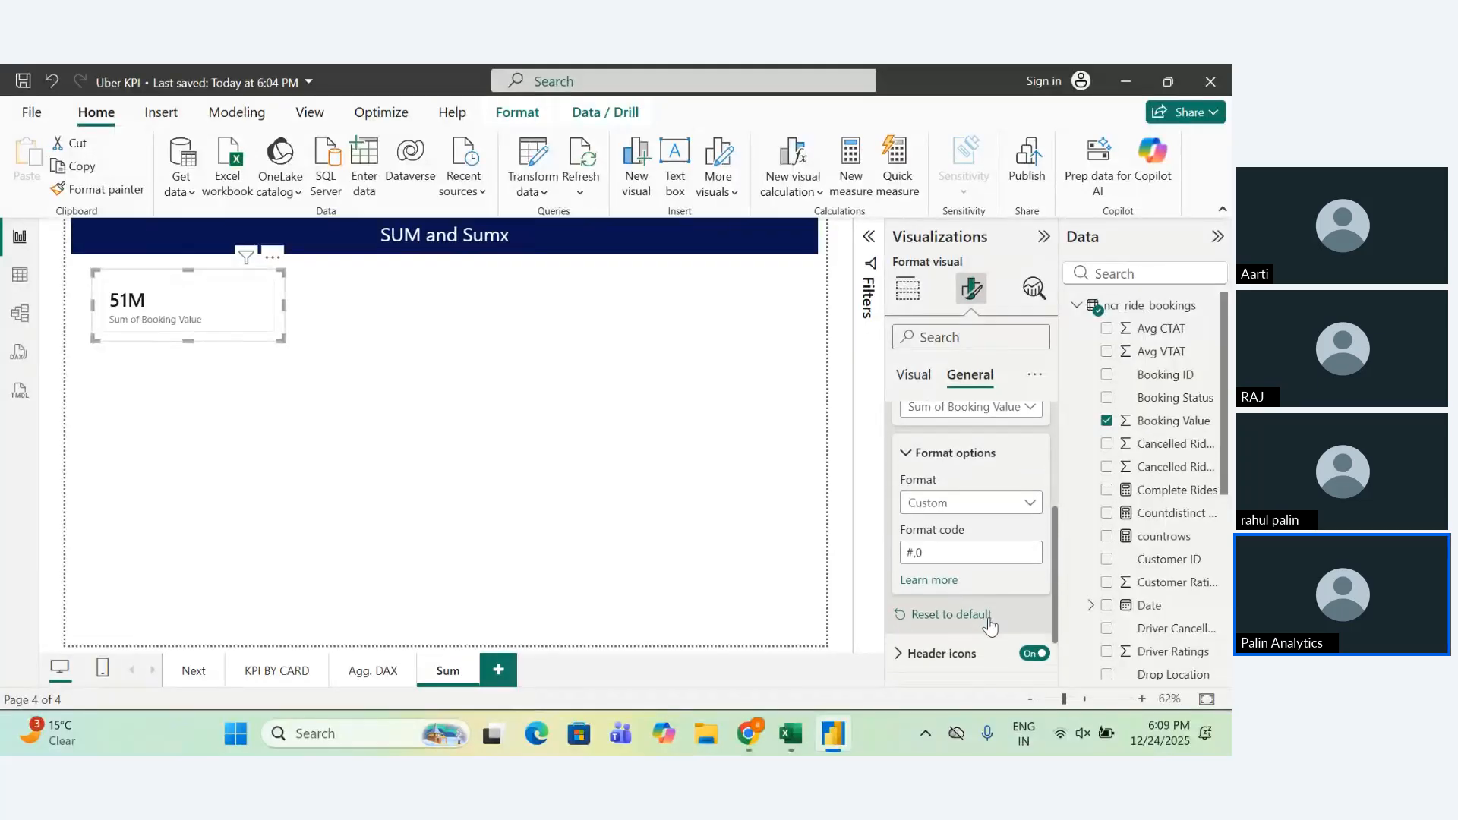
left_click(941, 547)
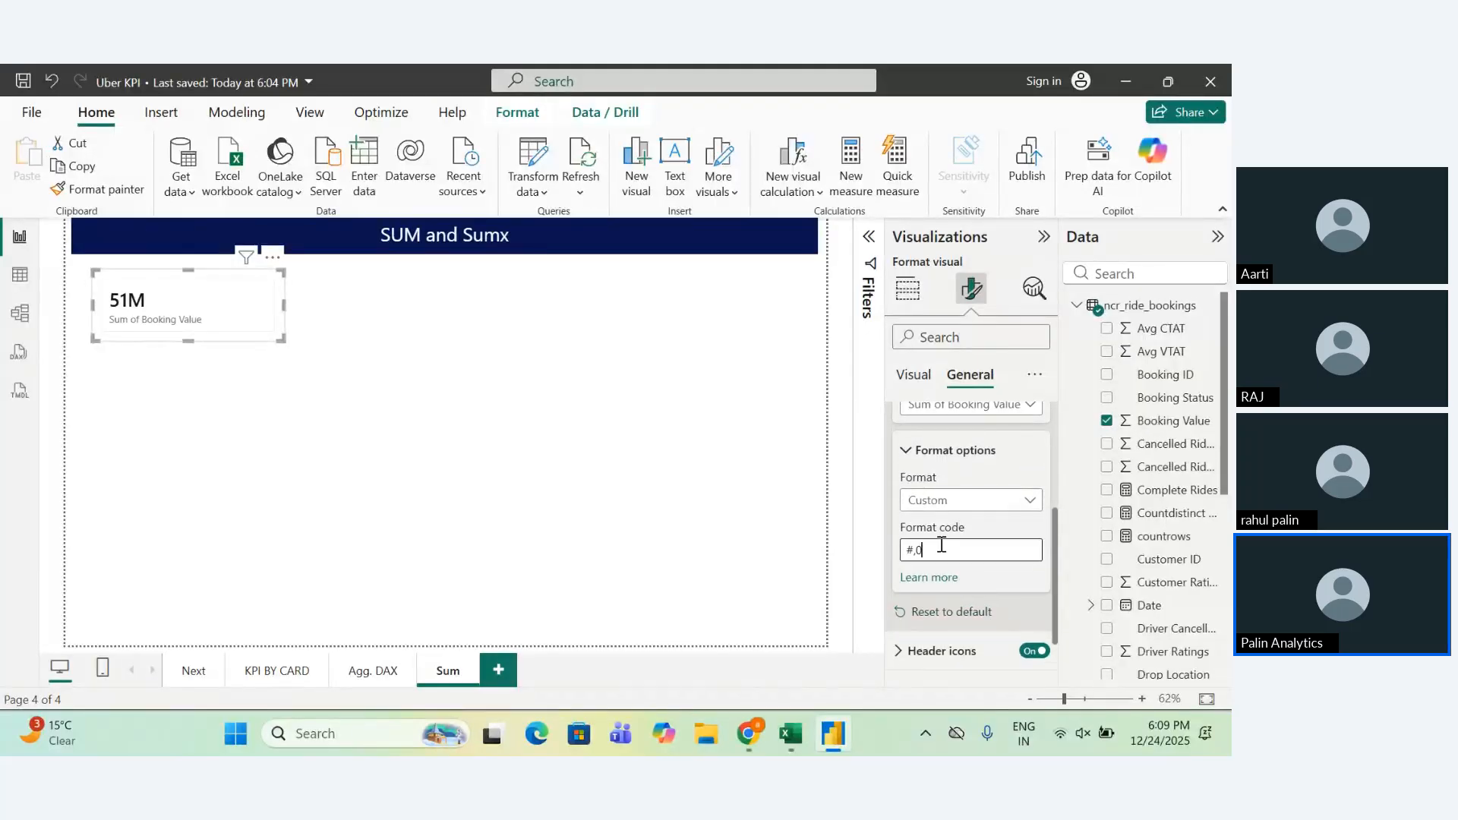
left_click(1017, 500)
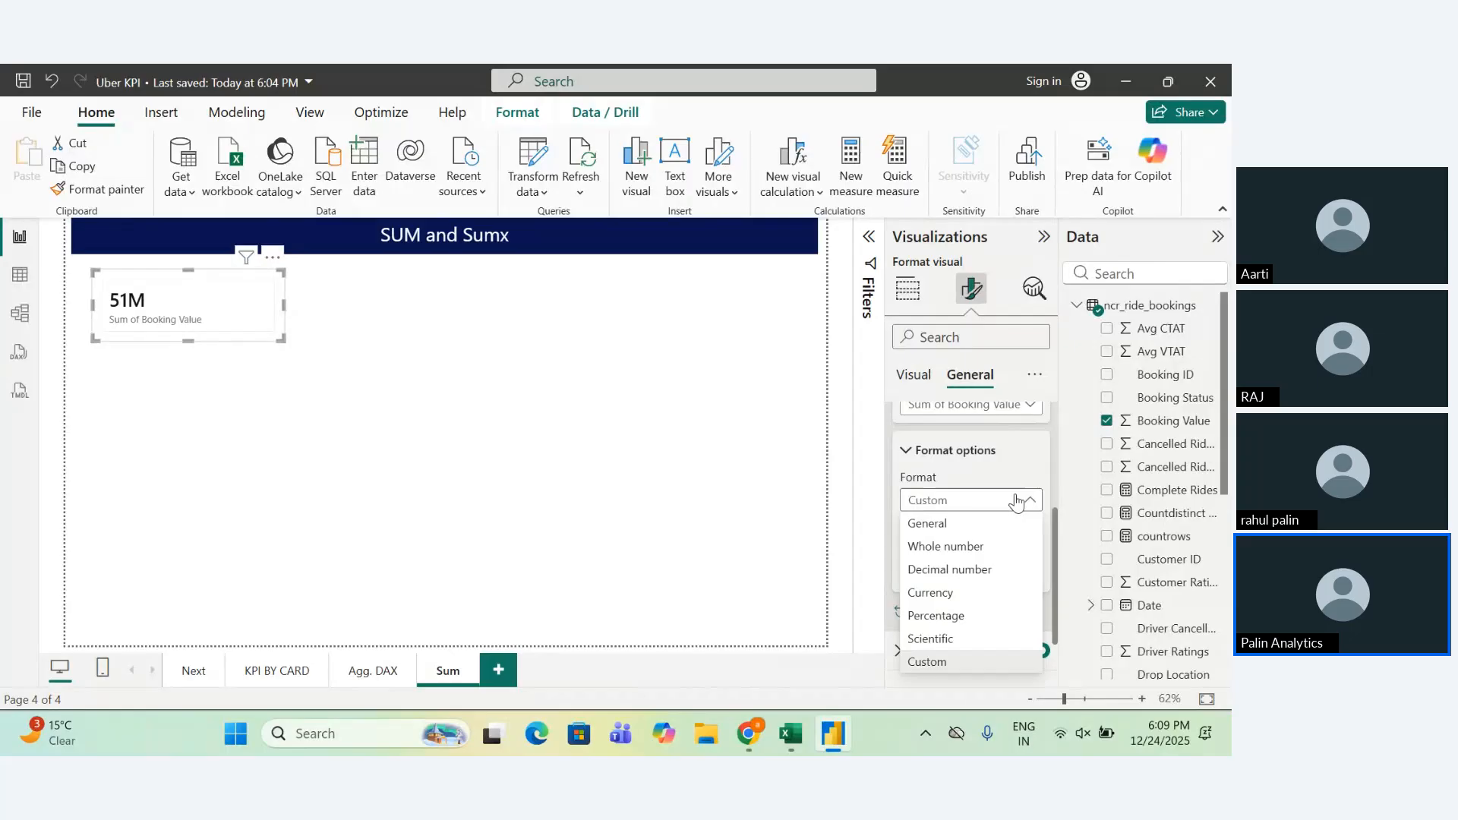
left_click(983, 546)
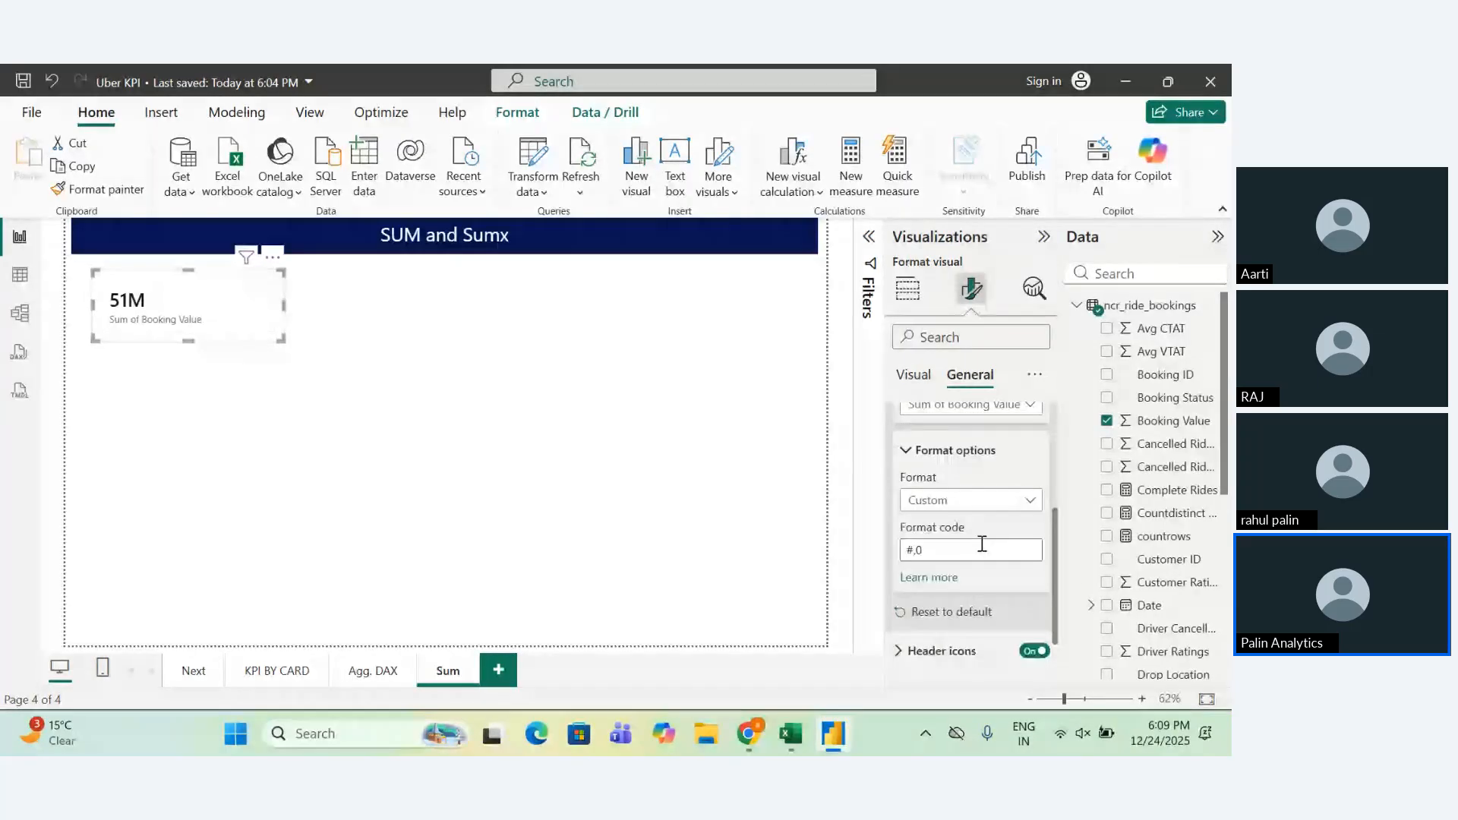
Set the Booking Value card's data format to Currency and browse the available currency formats by country.
left_click(1011, 507)
left_click(963, 597)
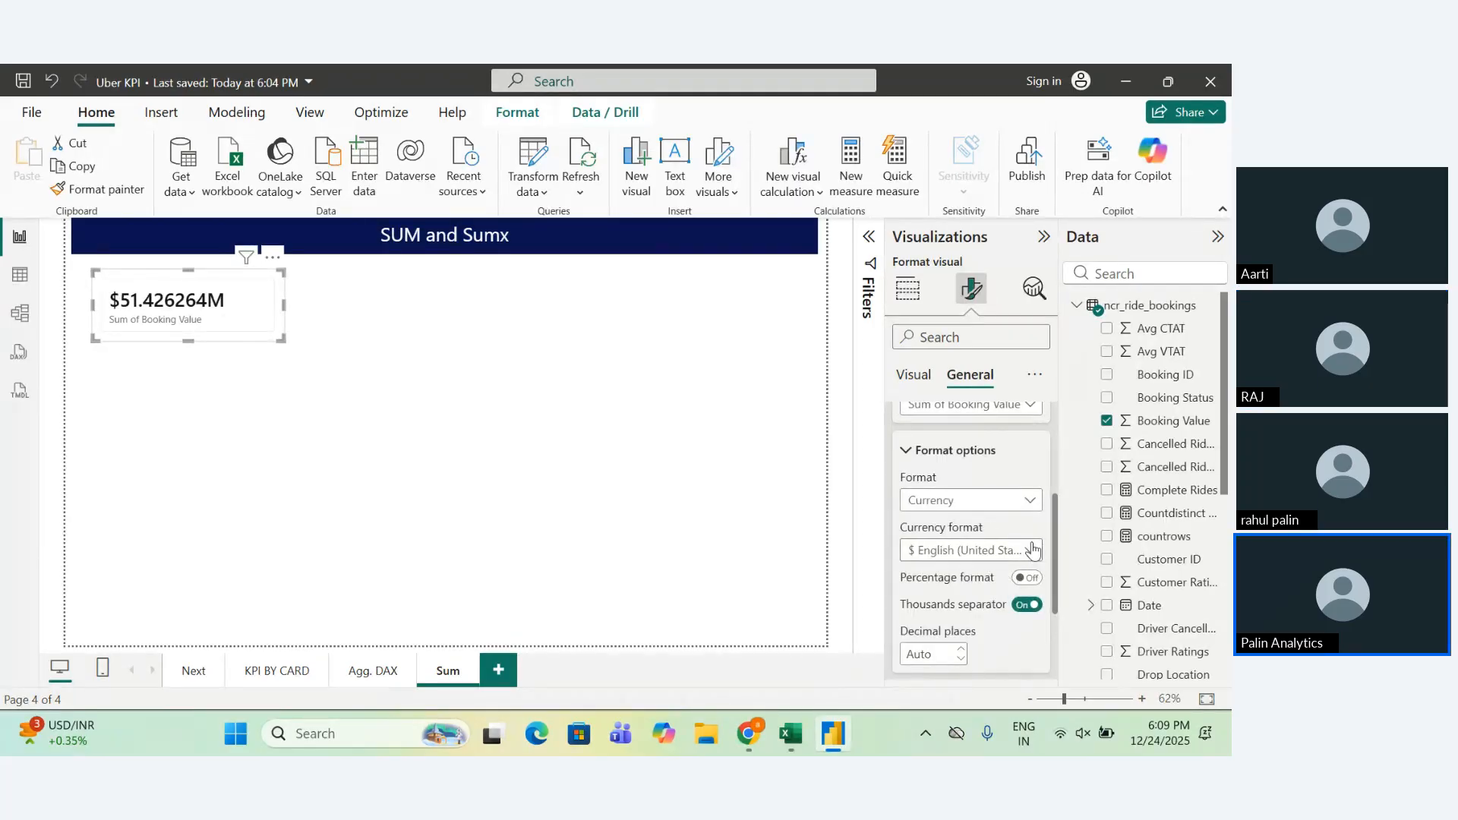
left_click(1032, 548)
scroll(881, 304, "down", 10)
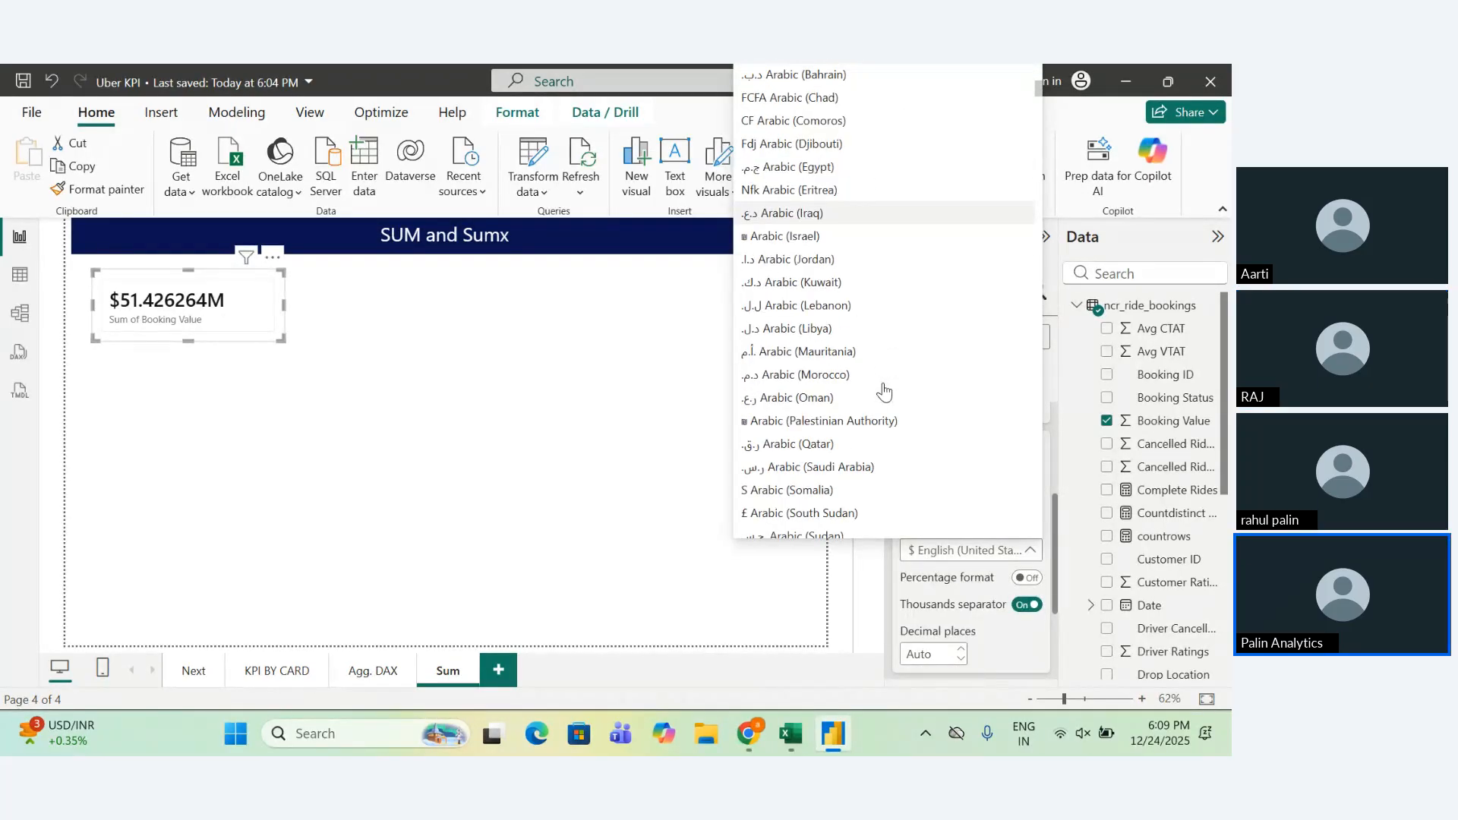
scroll(883, 391, "down", 20)
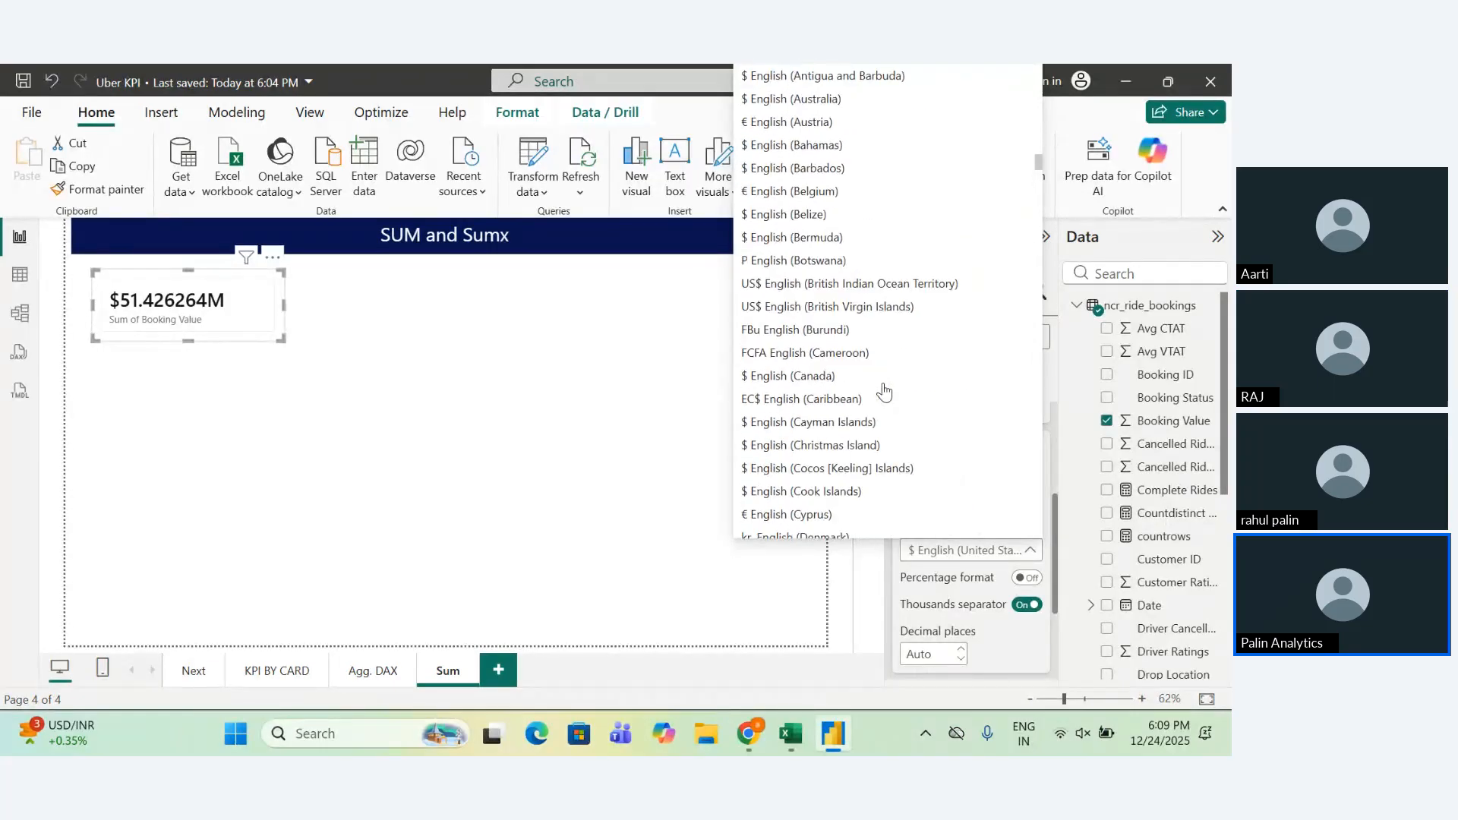
scroll(883, 391, "down", 20)
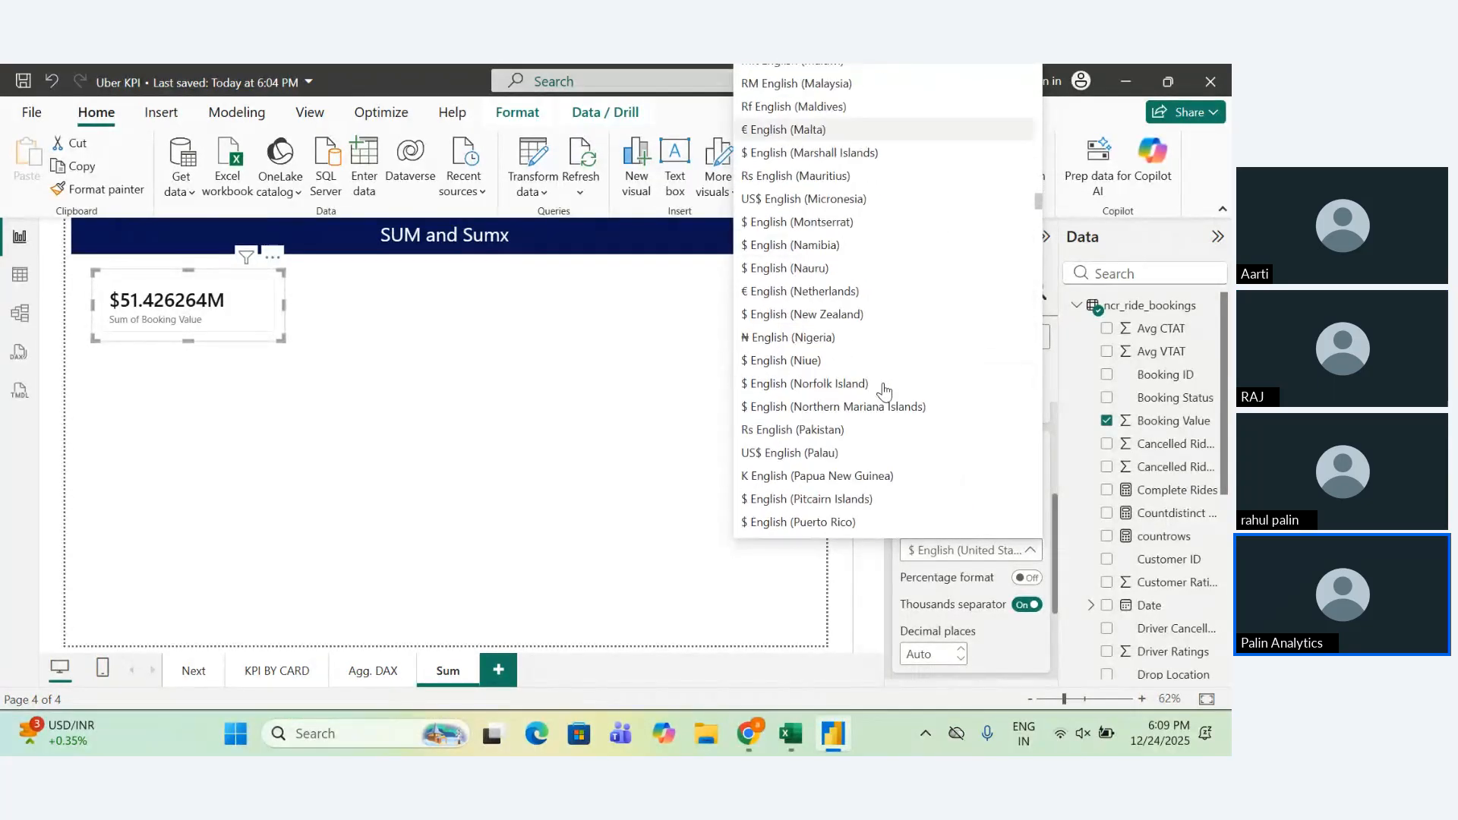
scroll(883, 391, "down", 20)
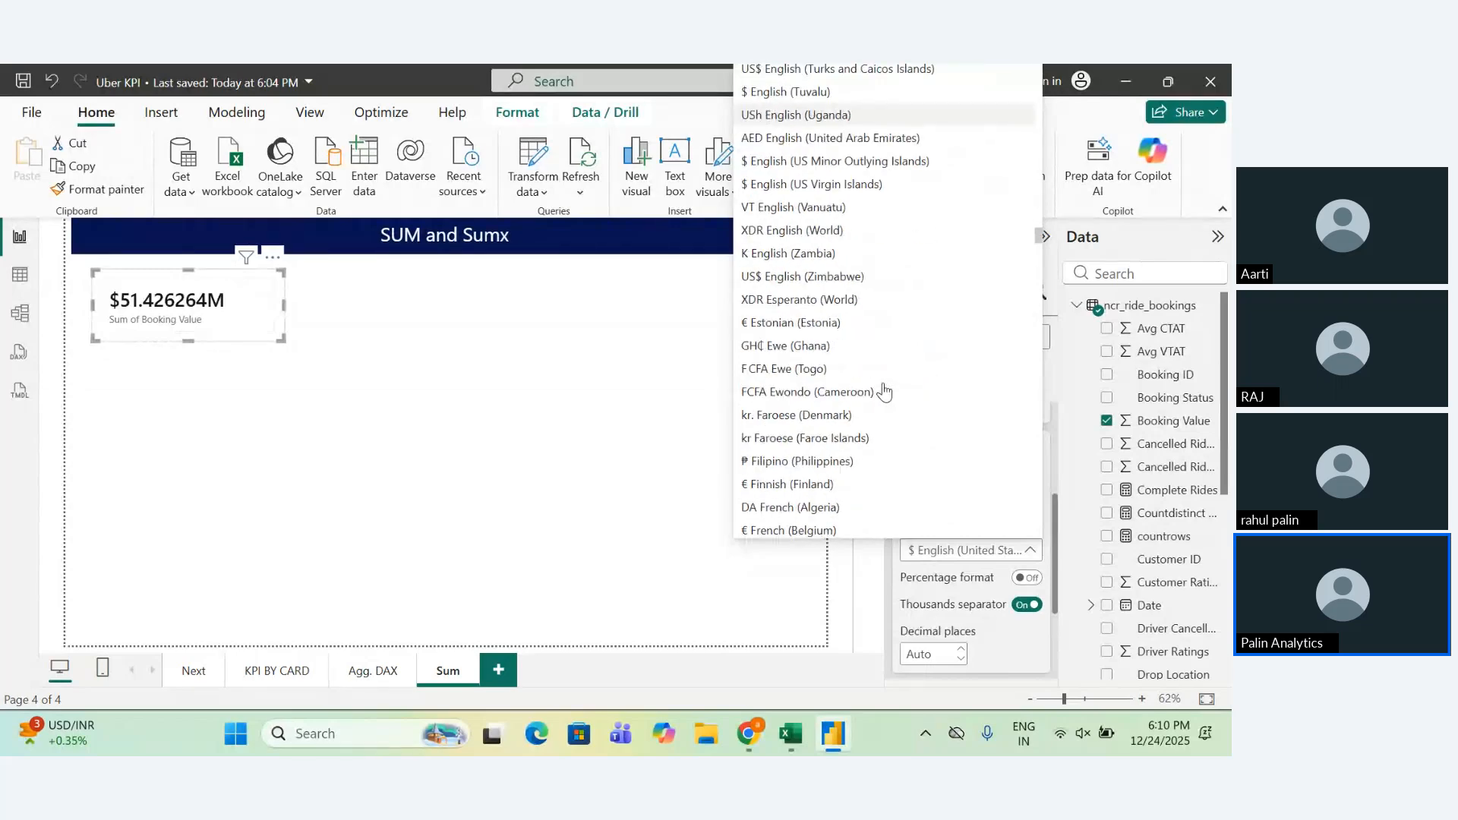
scroll(881, 390, "down", 5)
scroll(878, 390, "up", 20)
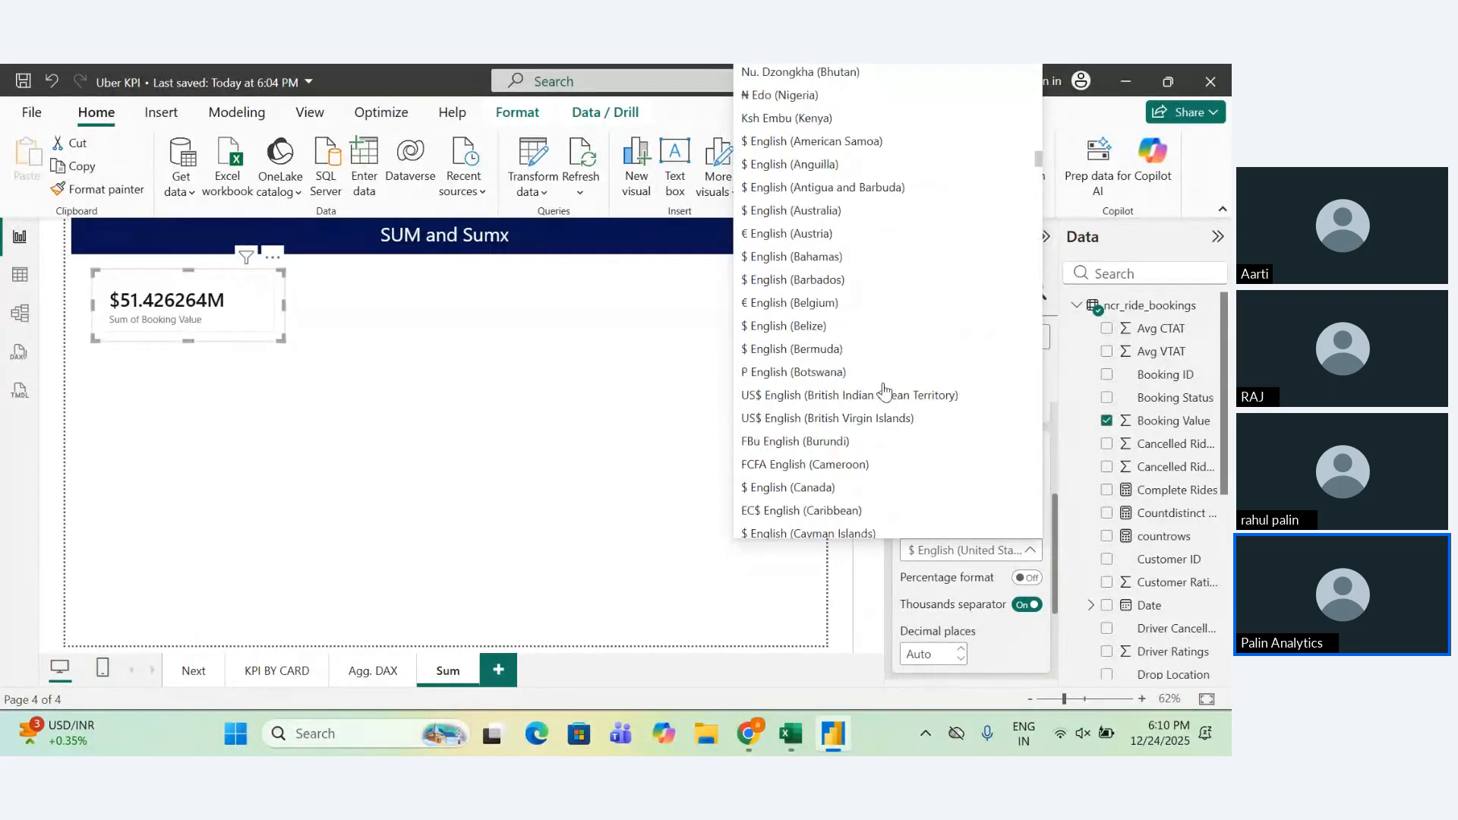
left_click(534, 453)
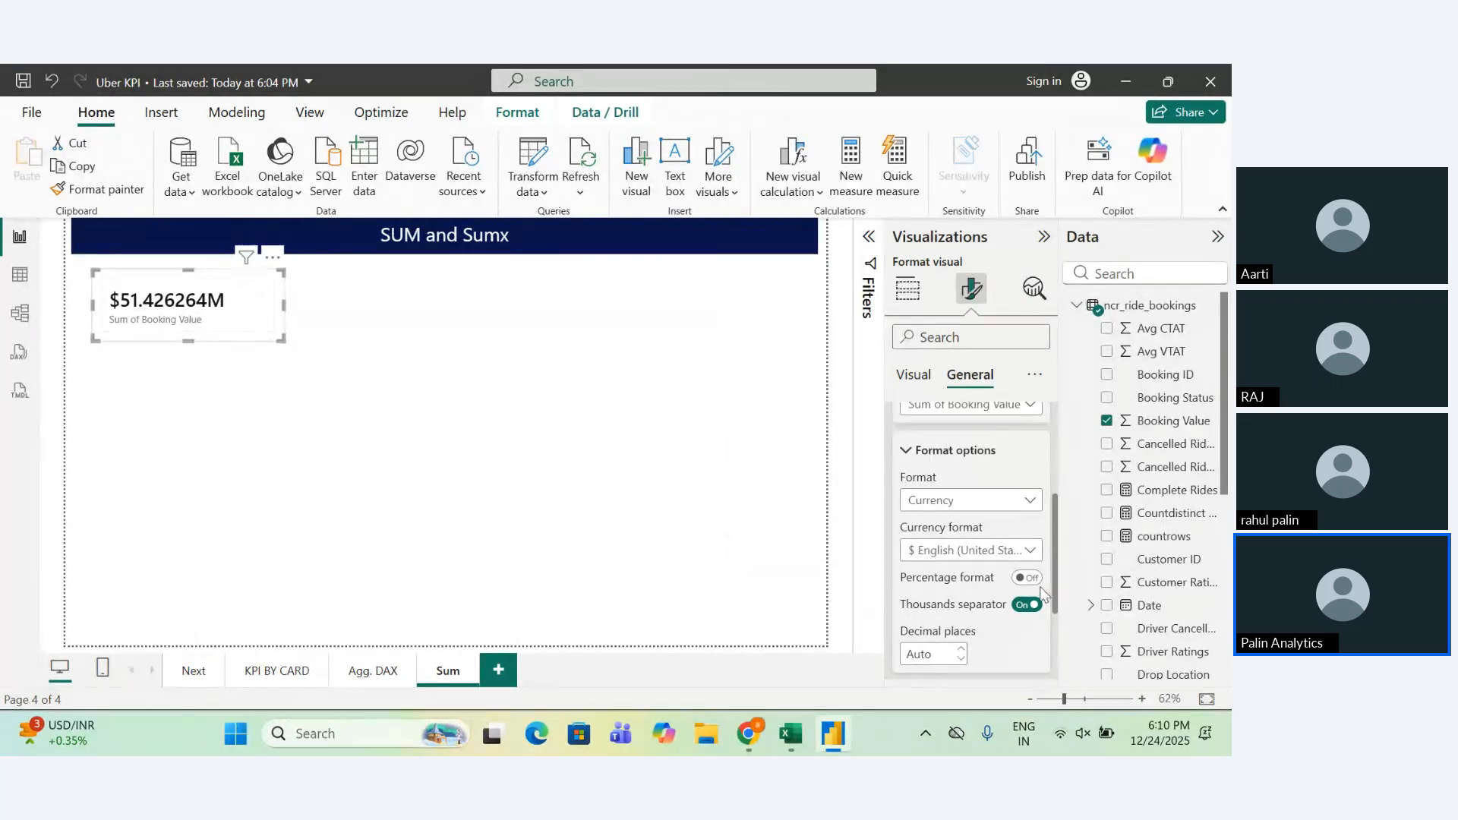
Set the decimal places of the Booking Value card's currency format to 2.
left_click(961, 650)
scroll(1035, 639, "down", 2)
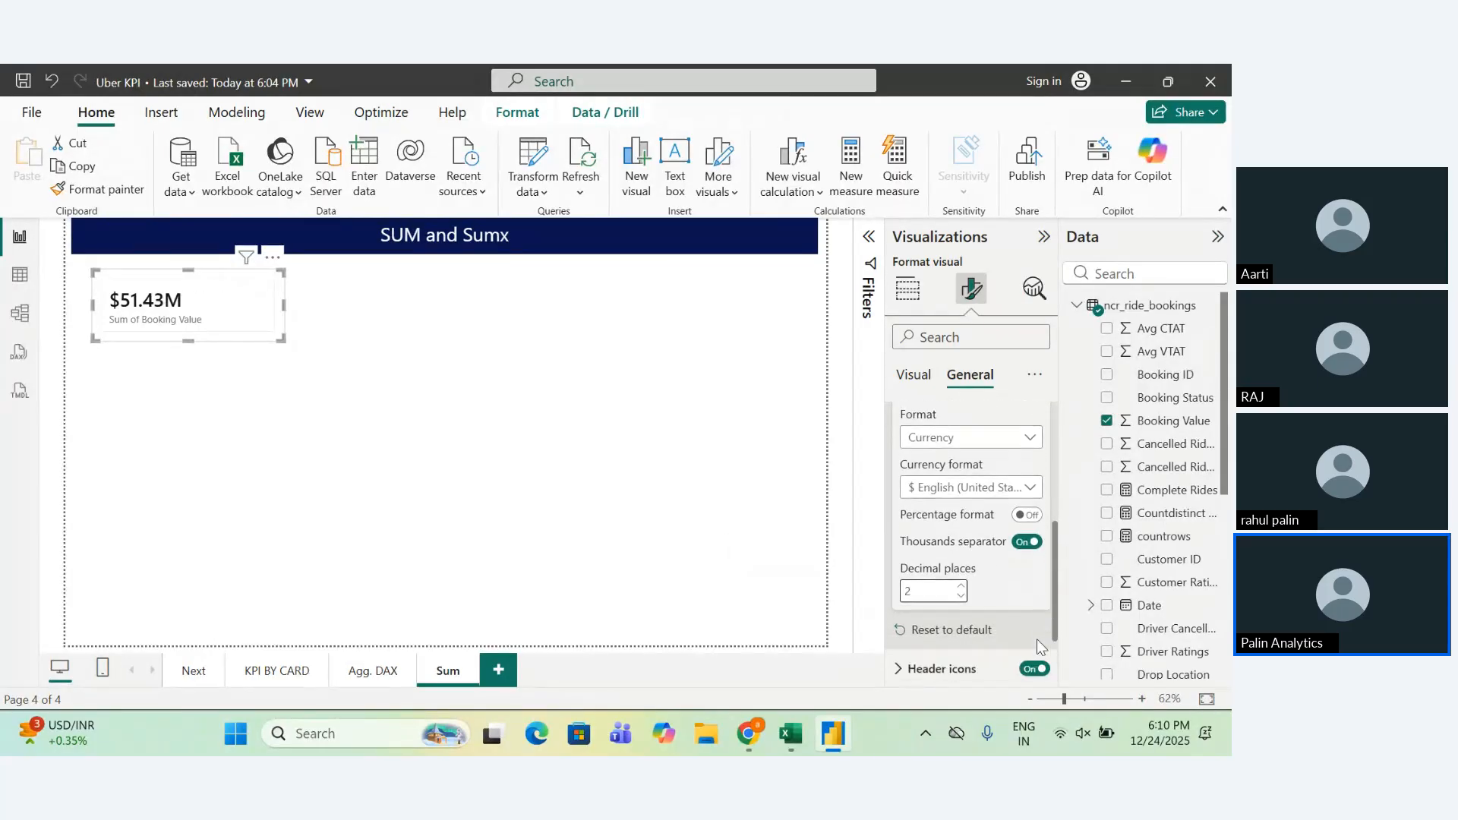
scroll(1036, 639, "up", 3)
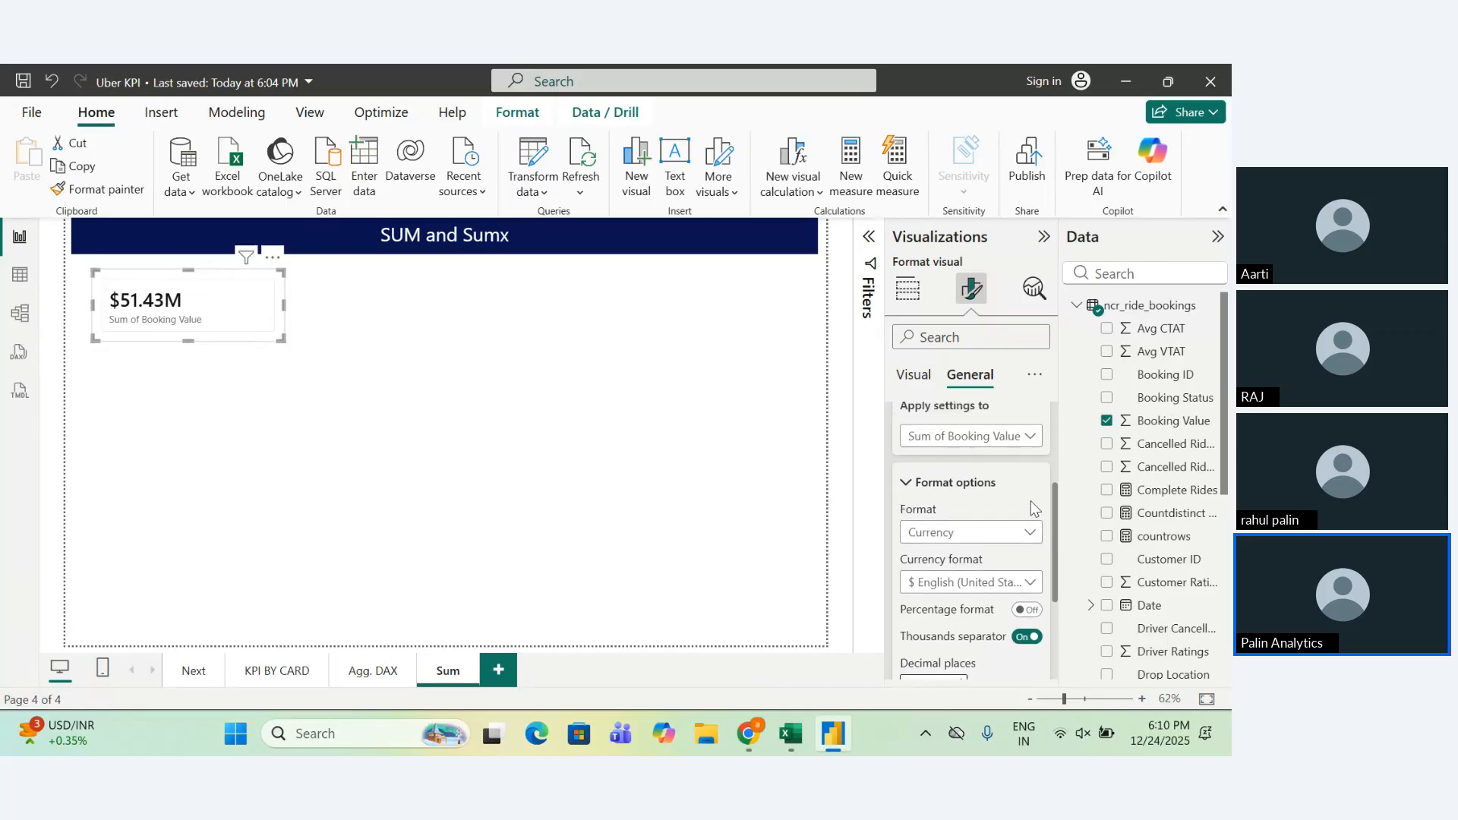
scroll(1031, 505, "up", 1)
scroll(958, 565, "down", 3)
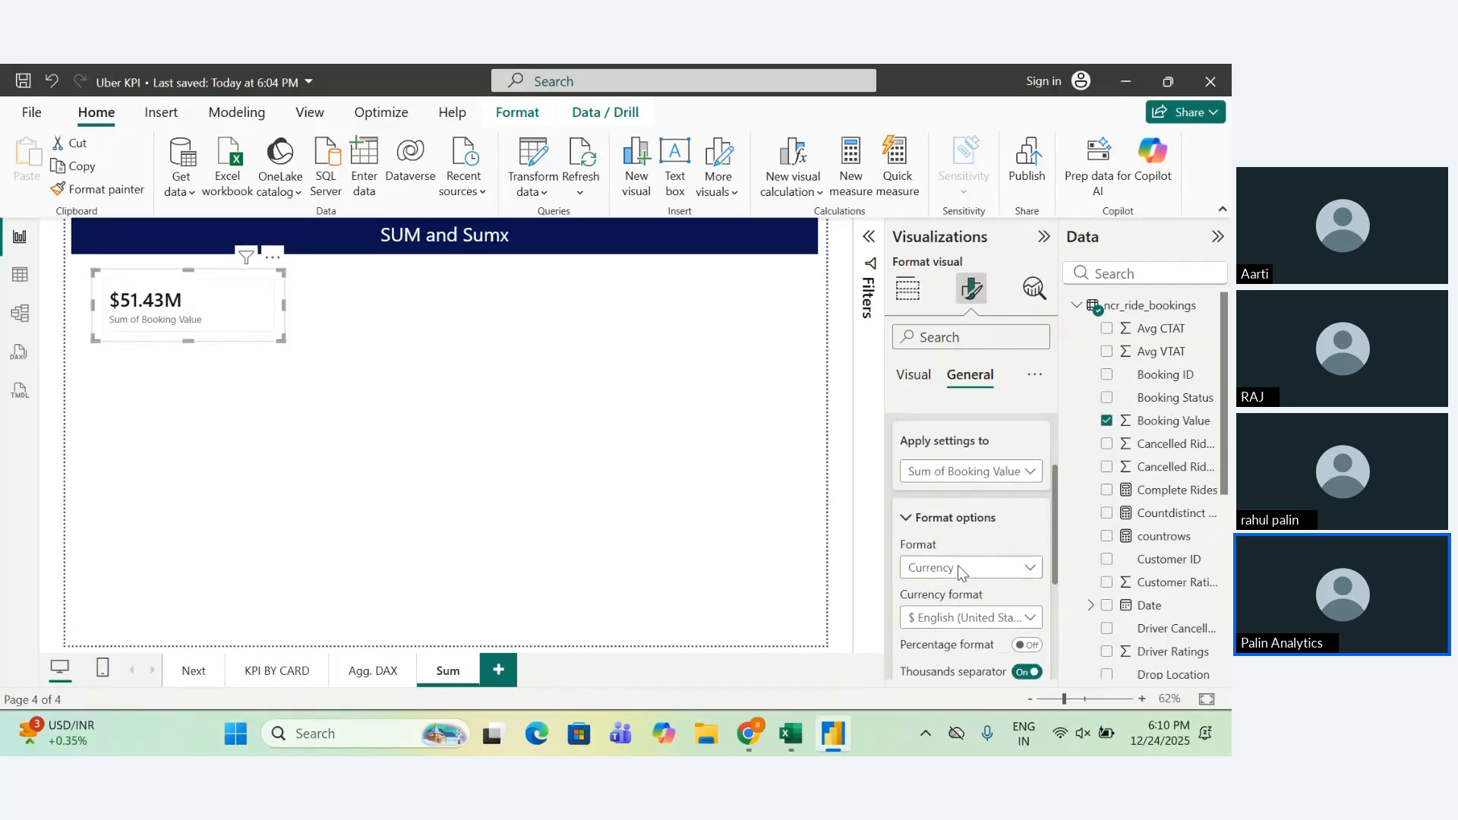
Change the Booking Value card's data format to Whole number and raise its decimal places to 2.
left_click(1025, 557)
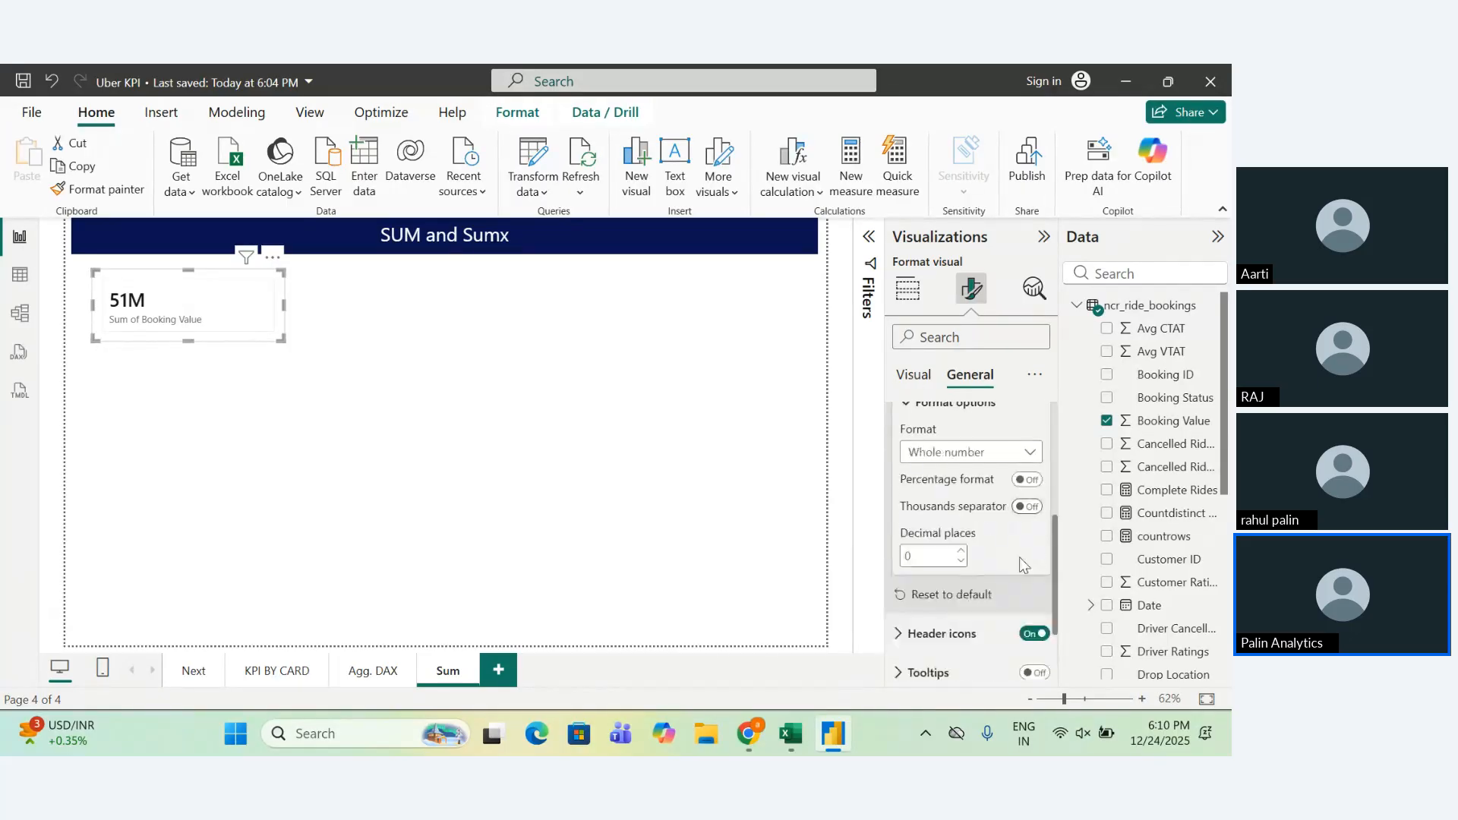
left_click(1033, 508)
left_click(961, 551)
left_click(961, 551)
Set the Booking Value card's data format to General, and switch its thousands separator on and off again.
left_click(1002, 452)
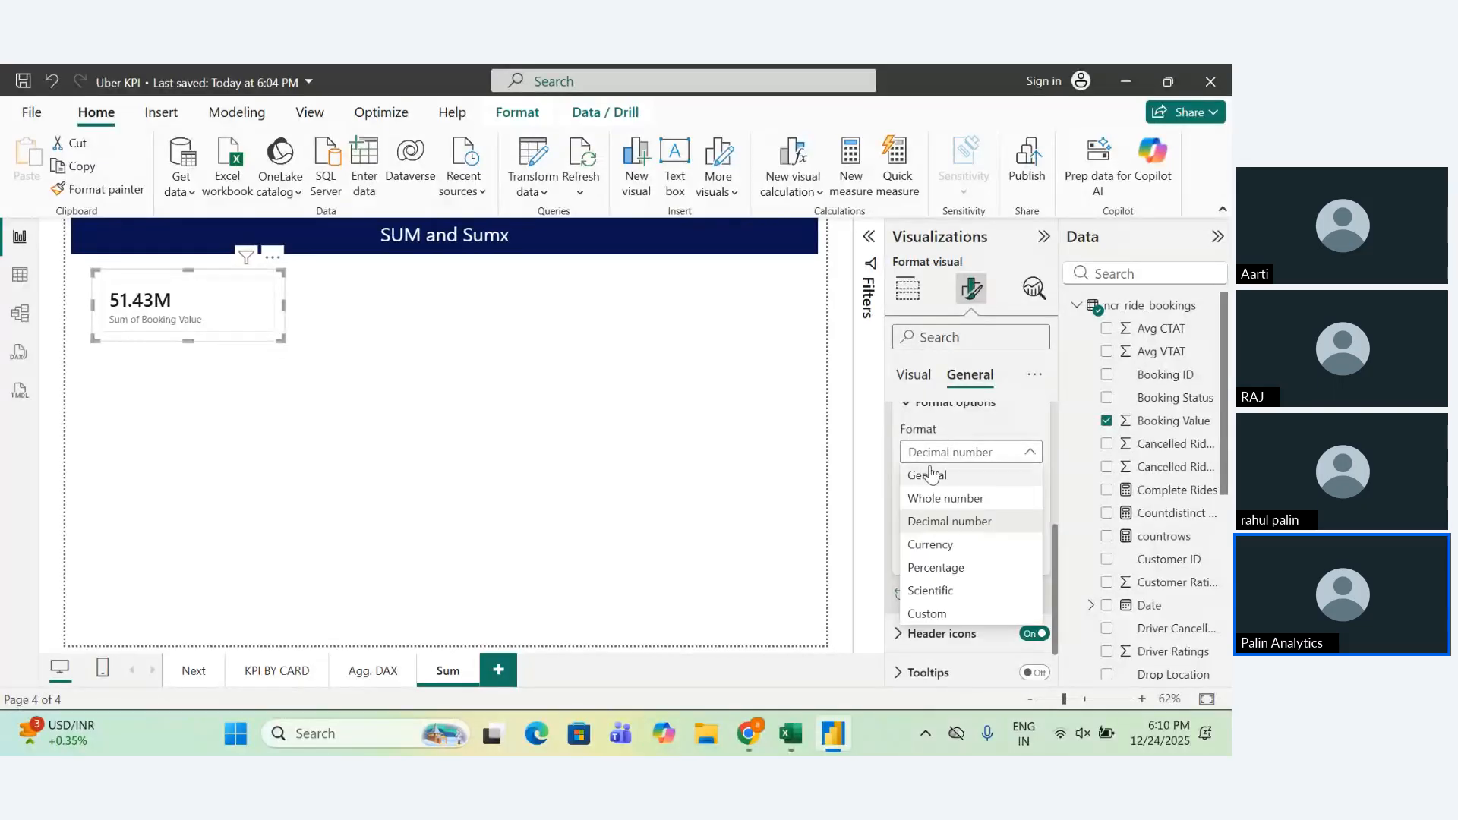
left_click(924, 478)
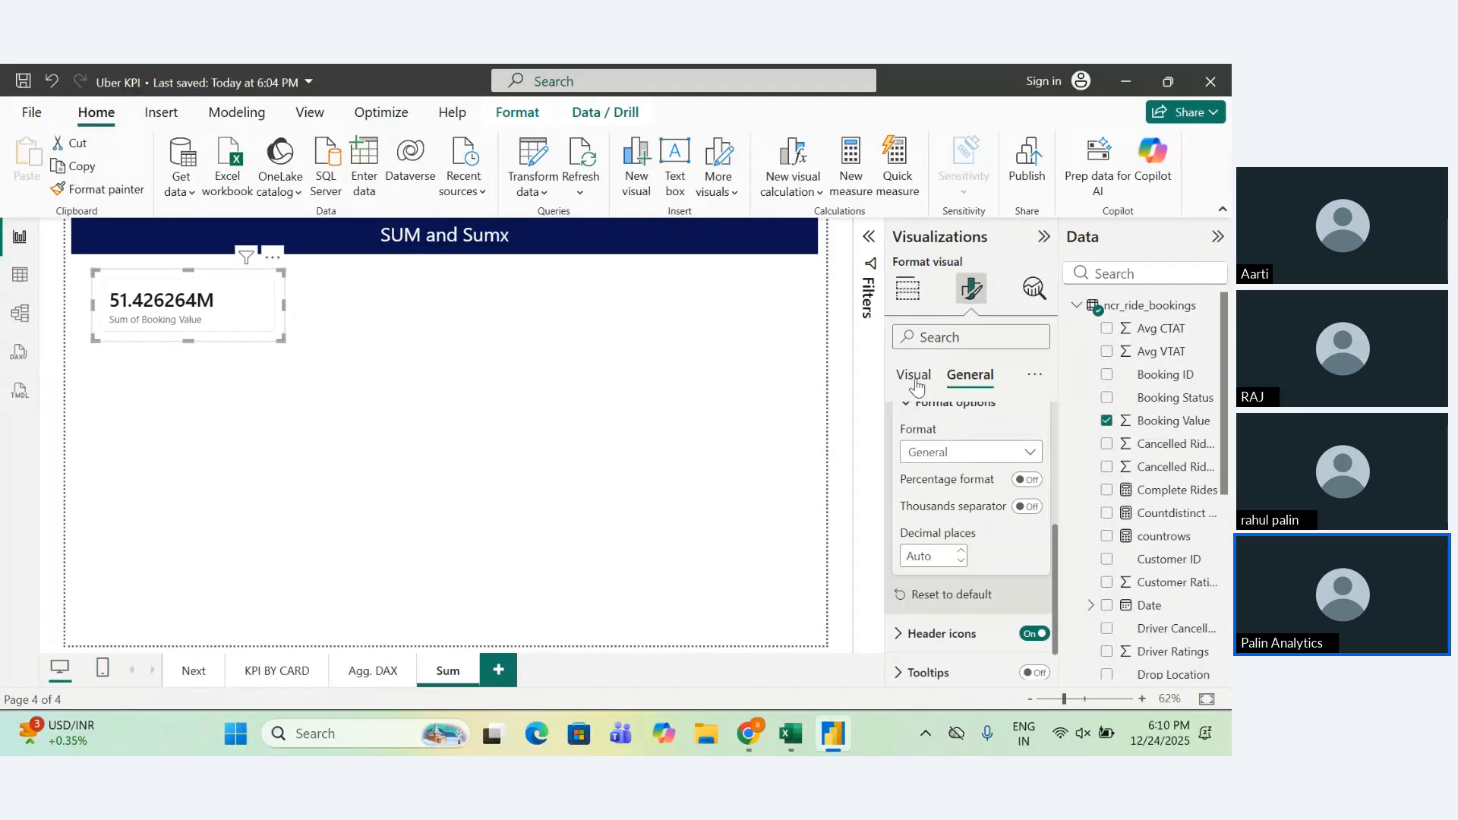
left_click(1027, 506)
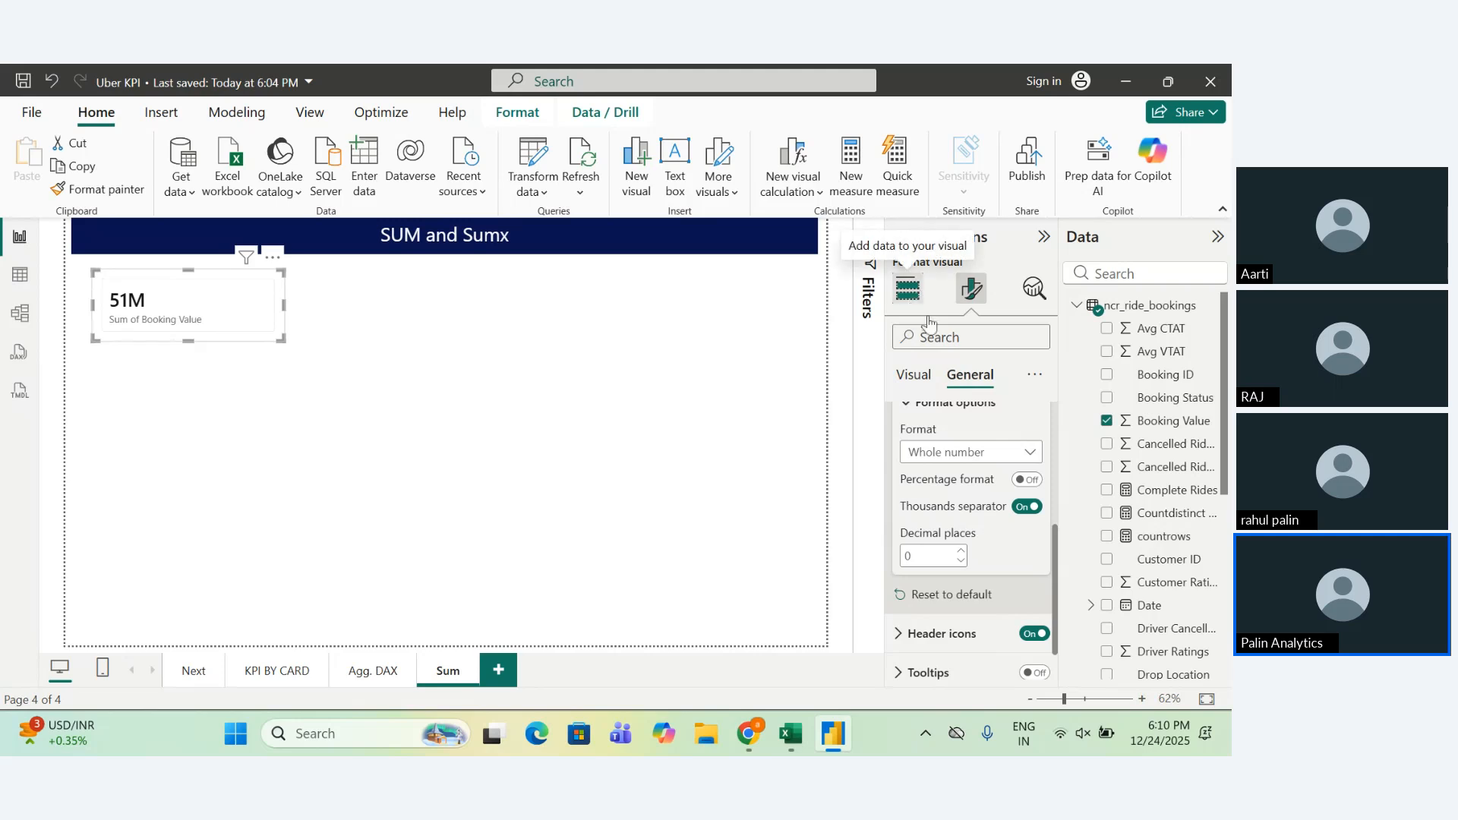
left_click(1026, 506)
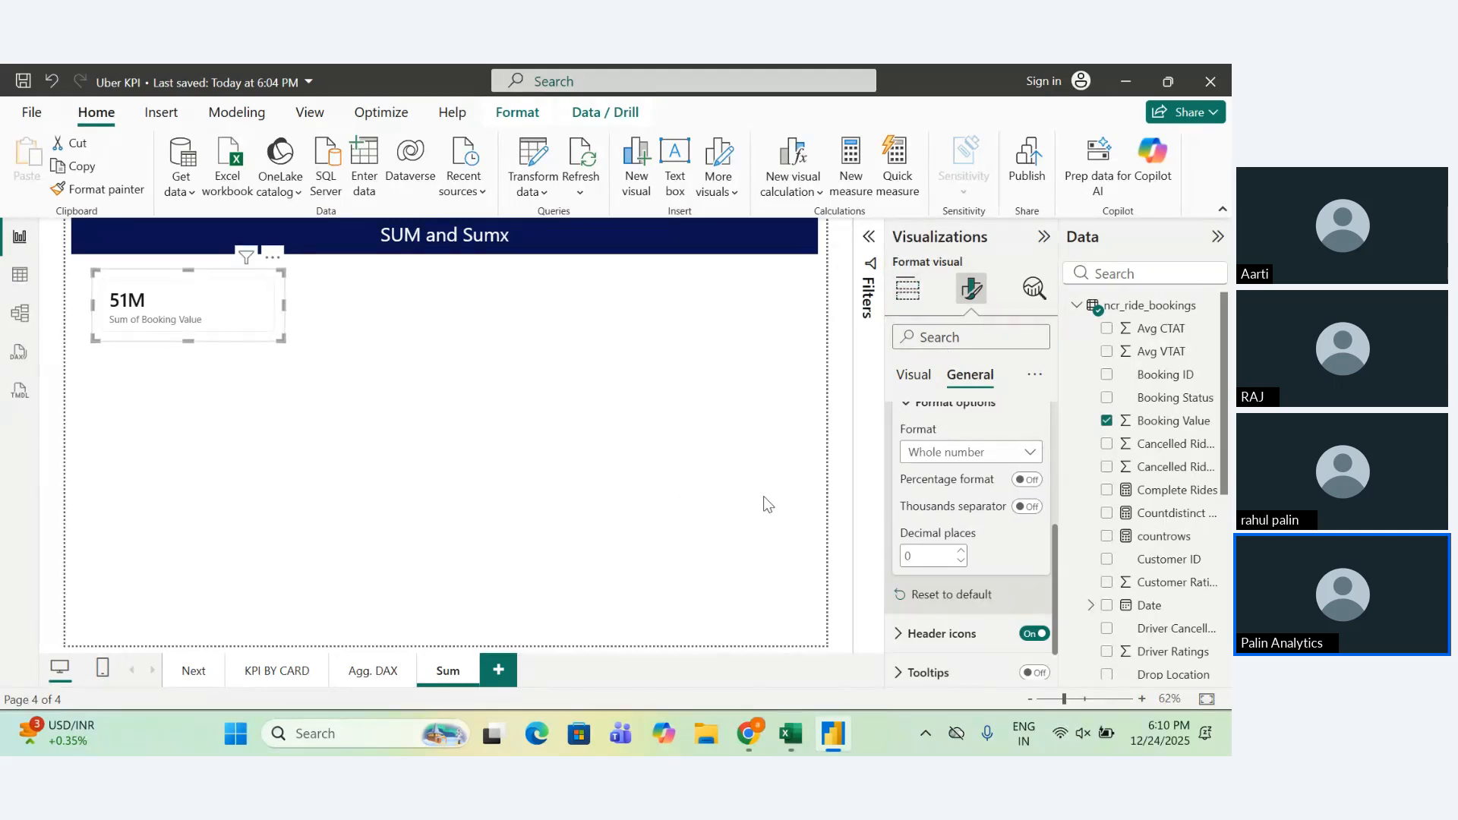
Set the Booking Value card's data format back to General and give it 2 decimal places.
left_click(1022, 453)
left_click(927, 475)
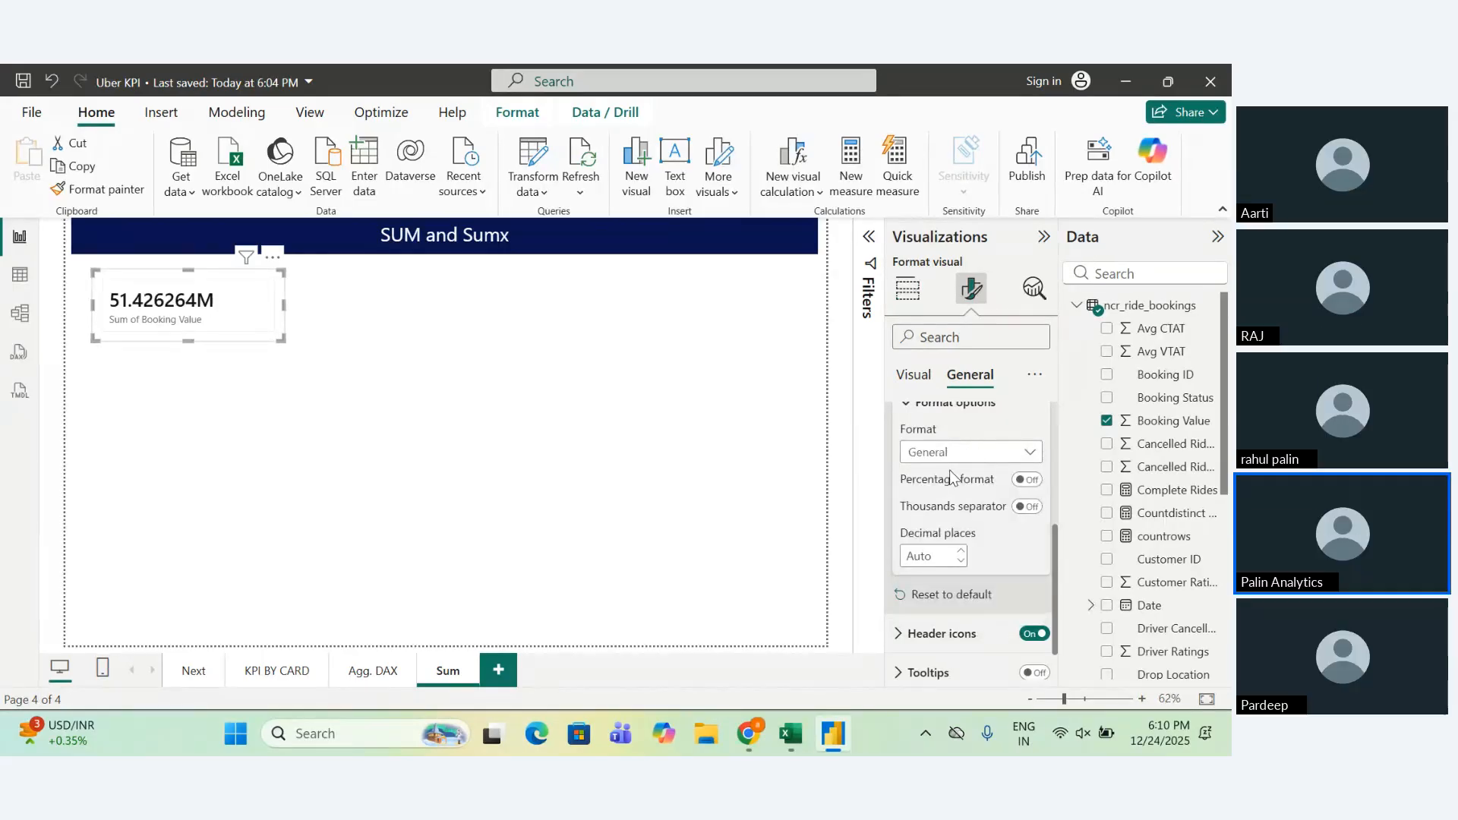
left_click(960, 553)
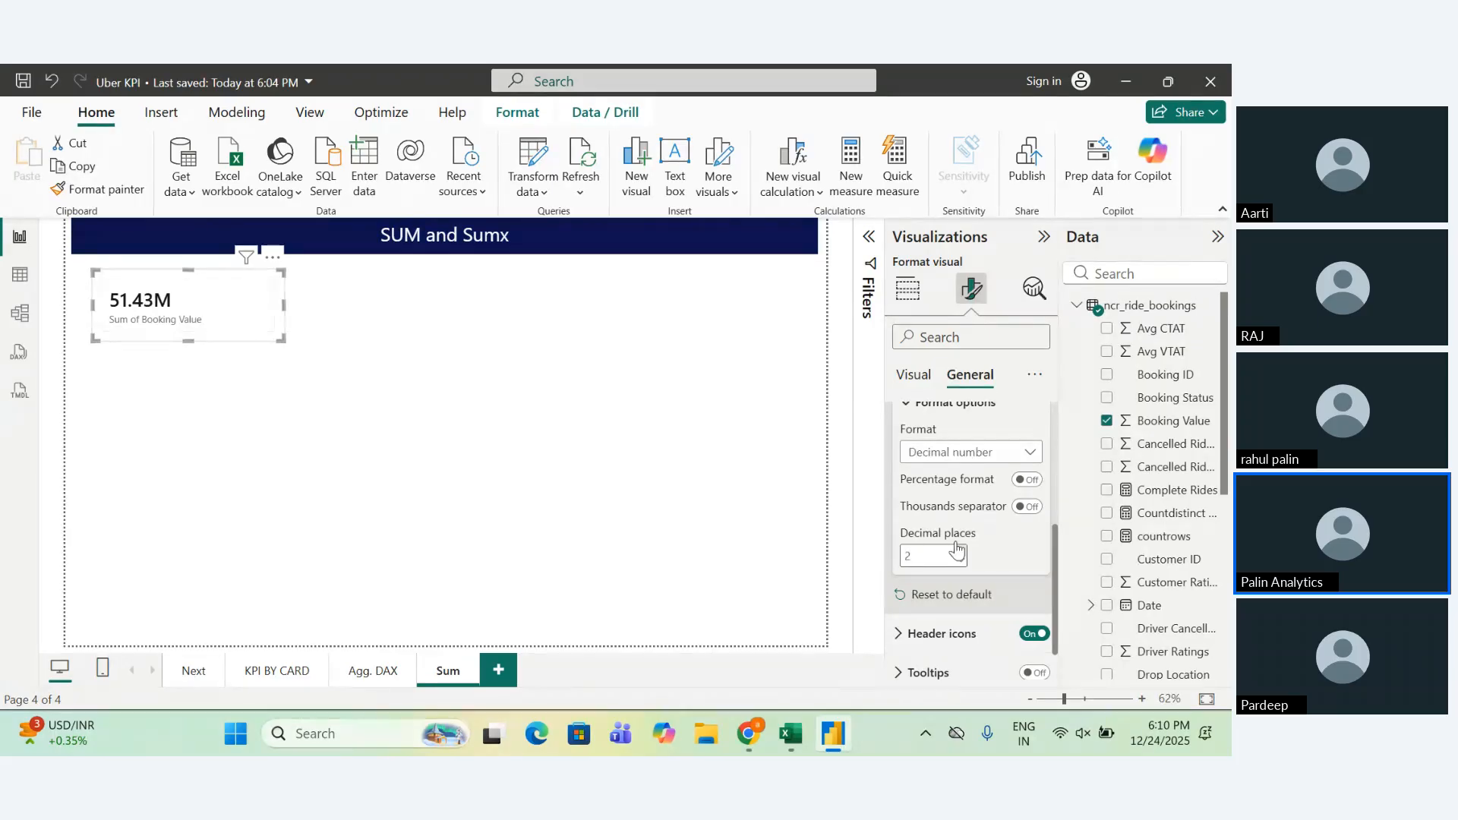
left_click(904, 378)
left_click(610, 431)
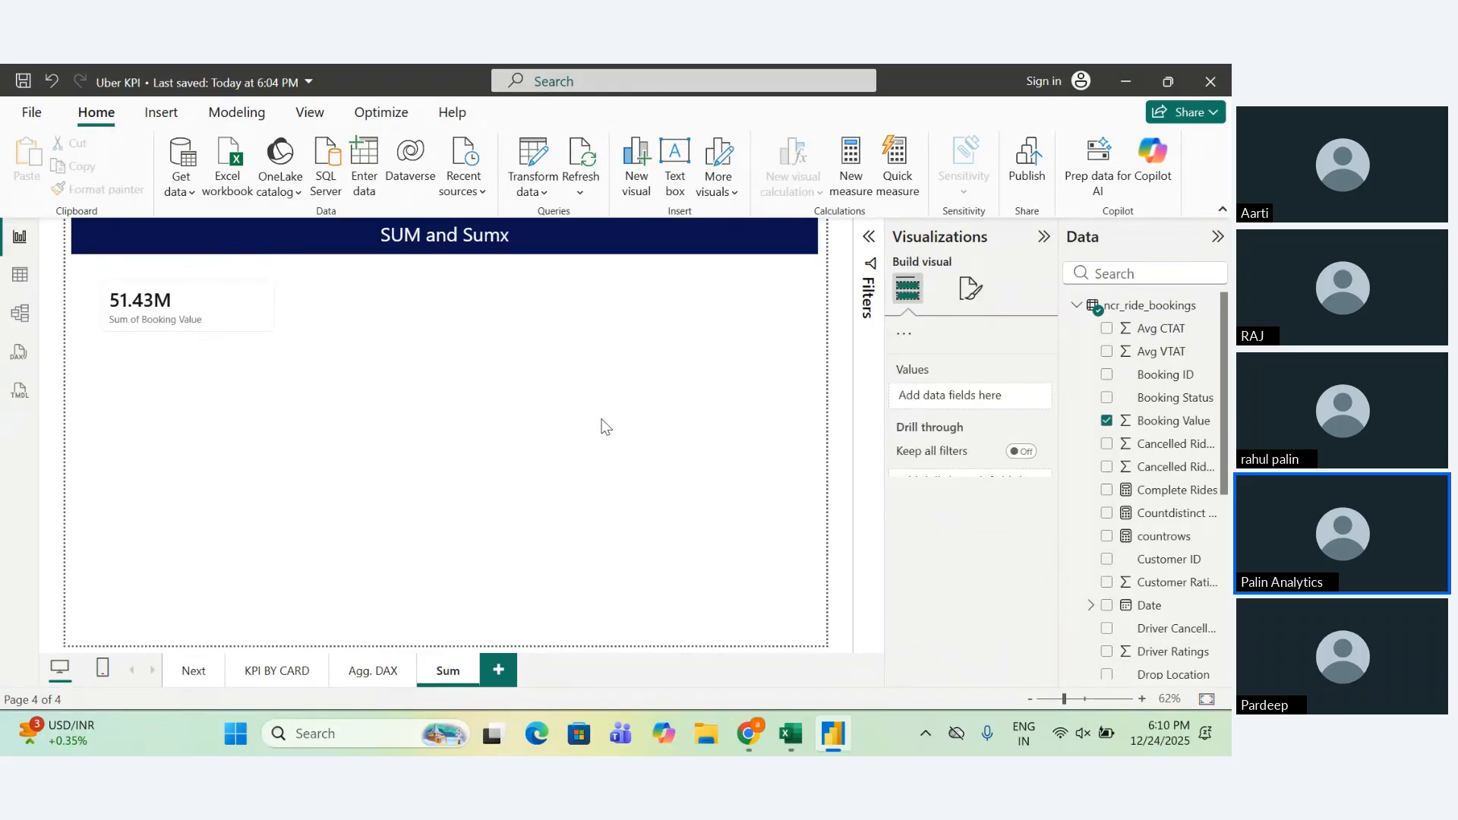
Narrow the Booking Value card and place a second, empty card visual of similar height beside it under the banner.
left_click(258, 314)
left_click(319, 391)
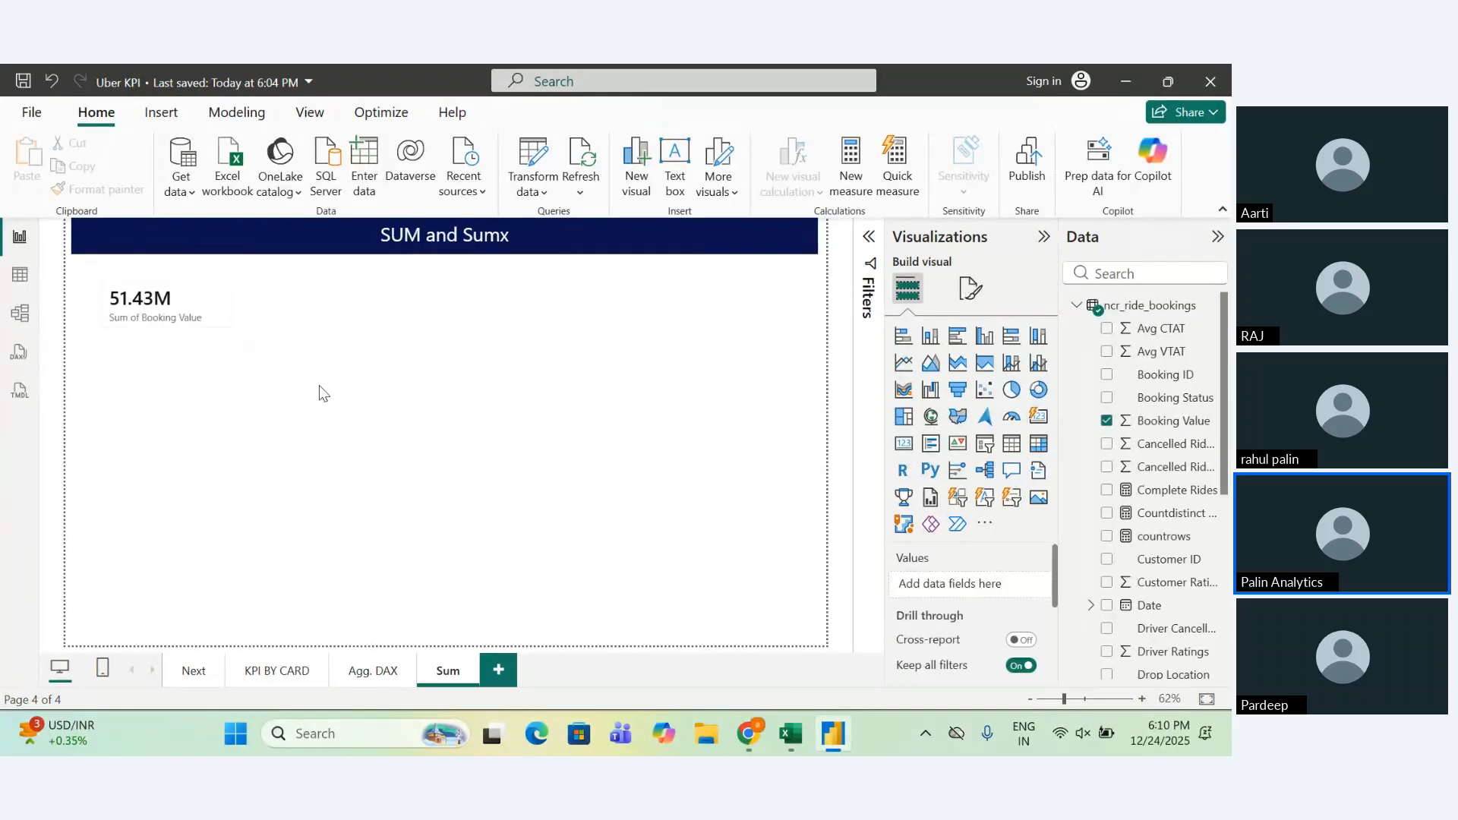
left_click(1039, 416)
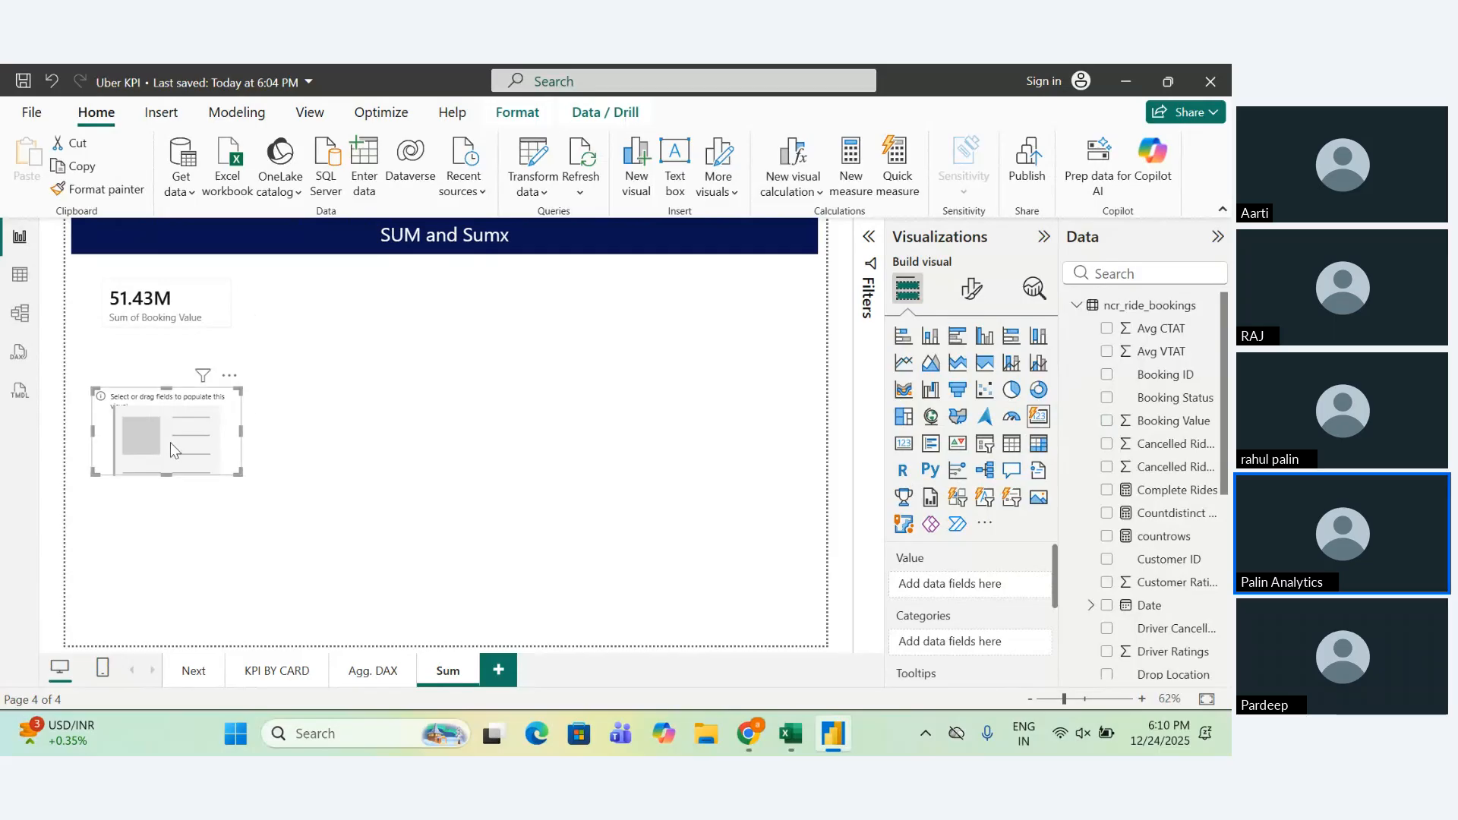
left_click_drag(171, 443, 337, 332)
left_click_drag(407, 370, 398, 341)
left_click(546, 369)
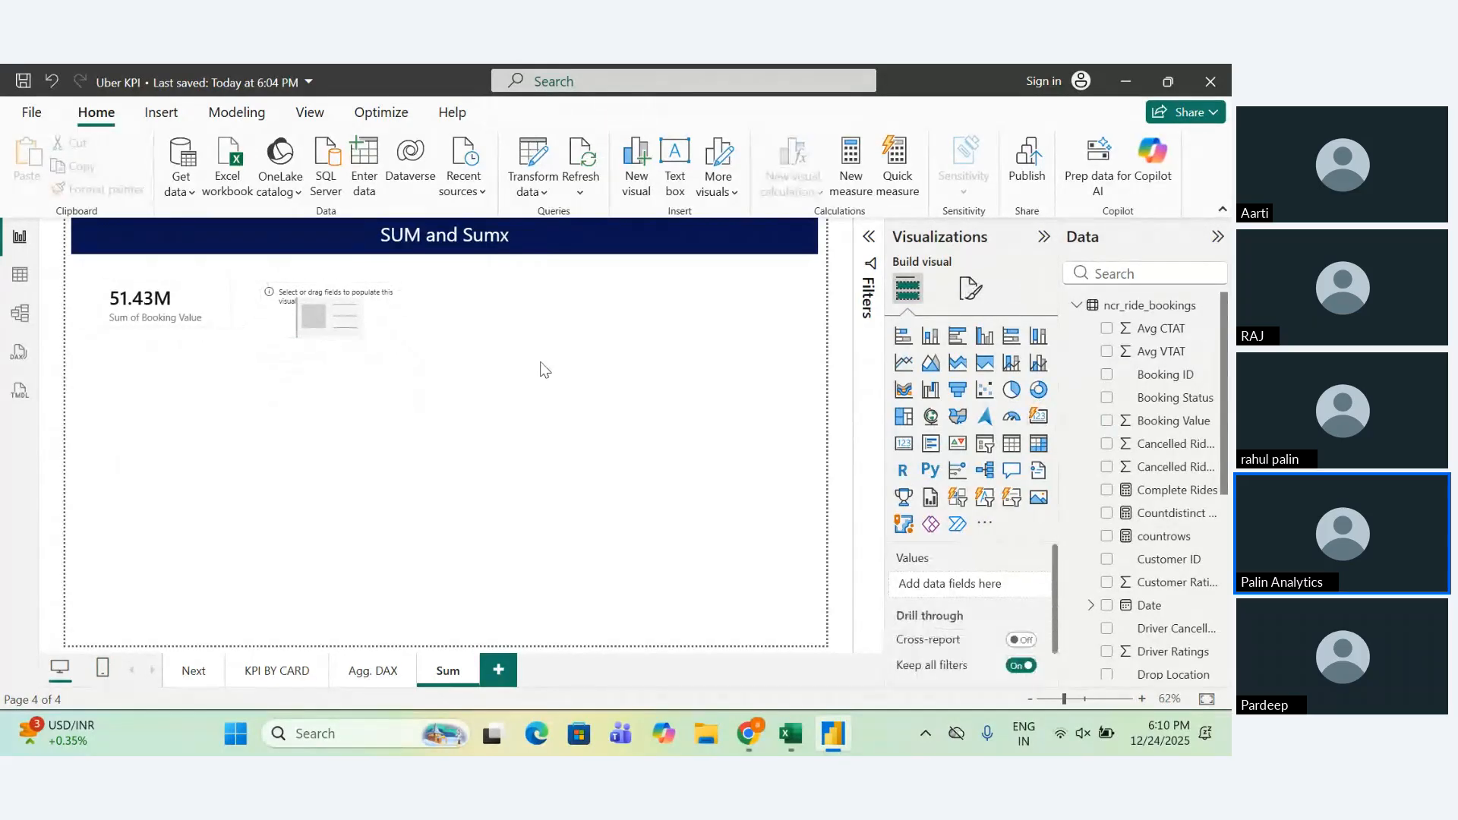
Create the measure Total Booking value by using sum = SUM(ncr_ride_bookings[Booking Value]).
left_click(851, 156)
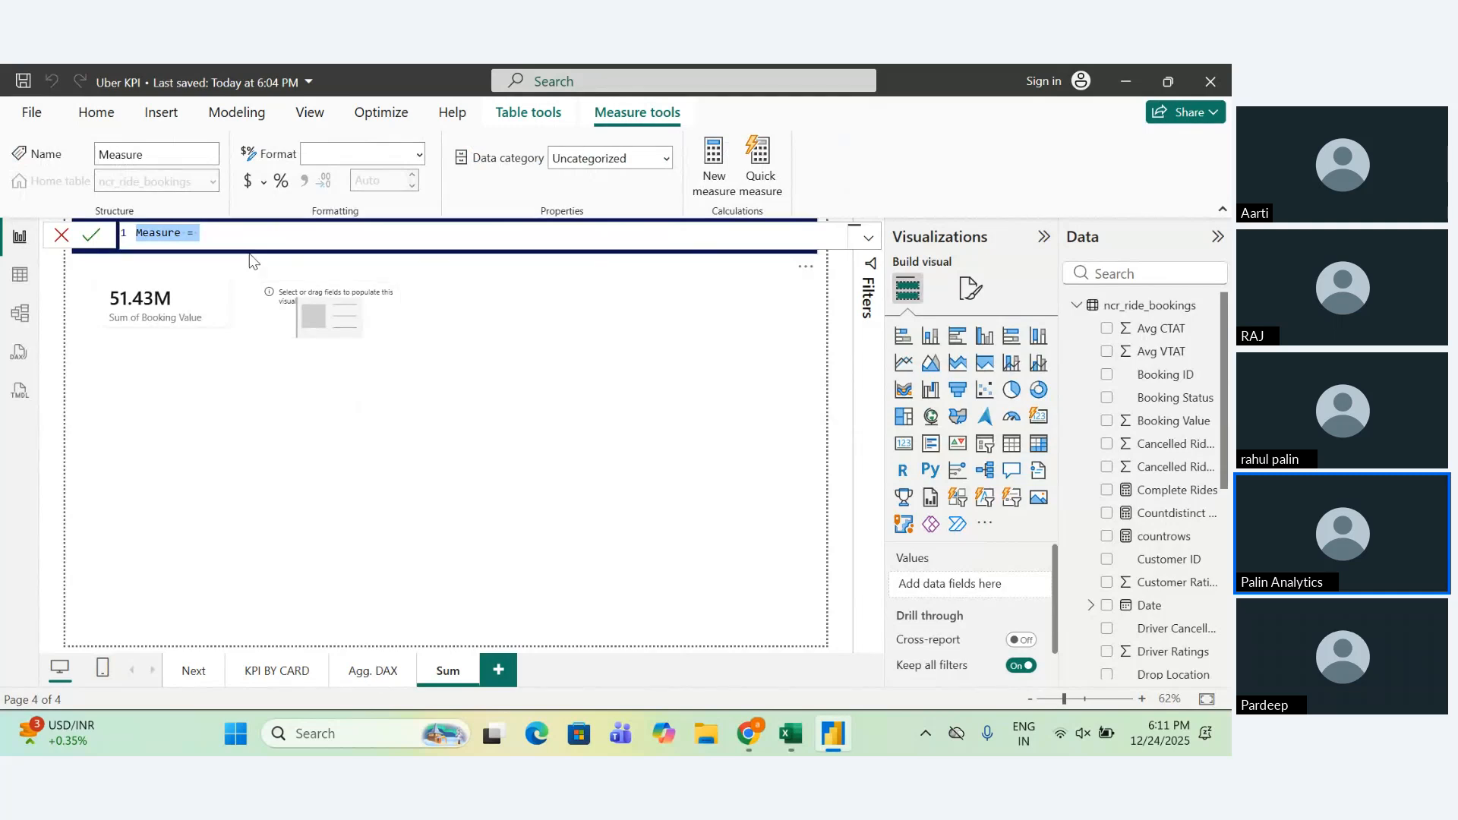
type("Total Booking value")
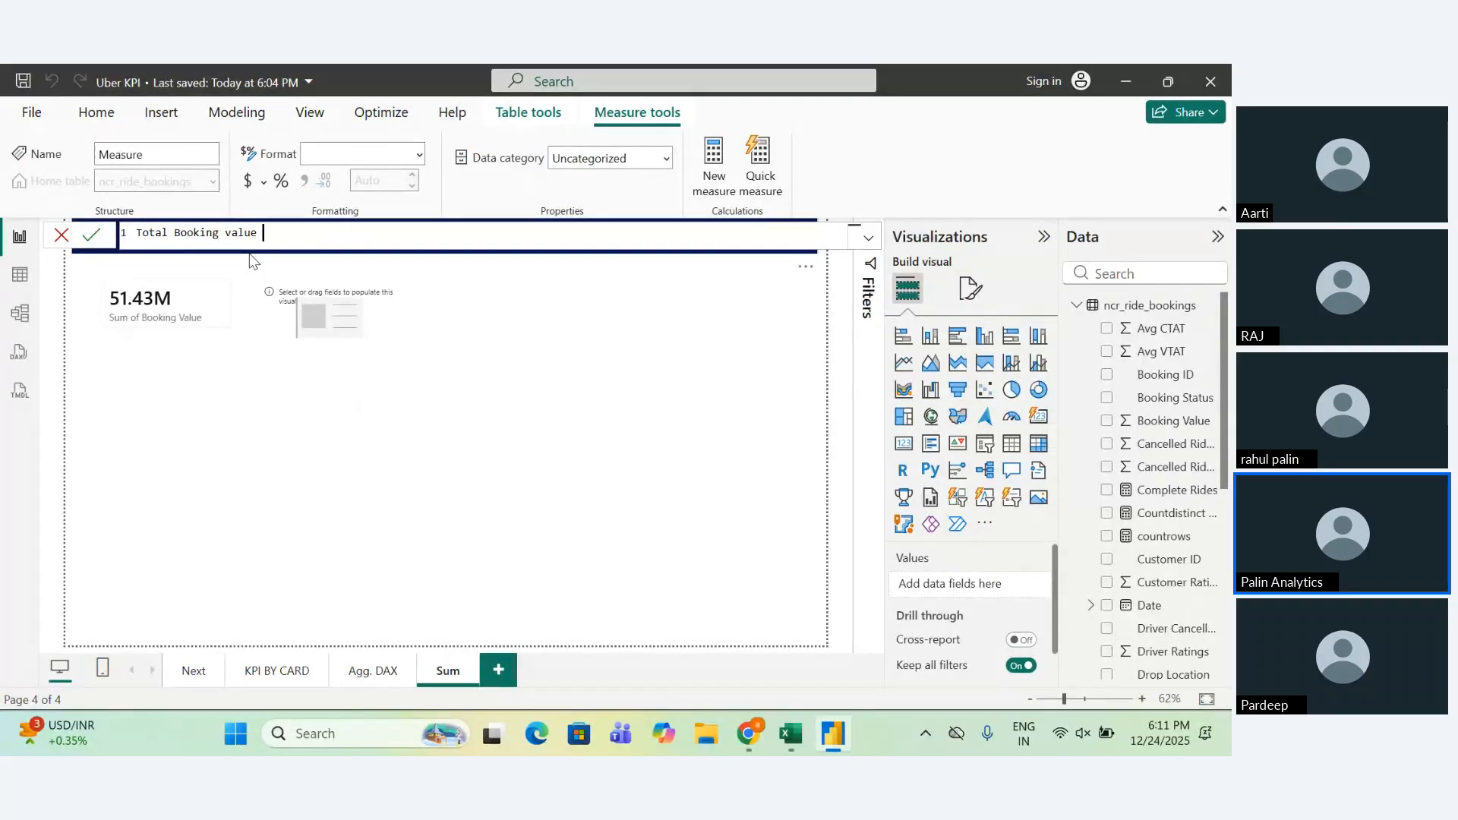
type(" by using sum =  sum")
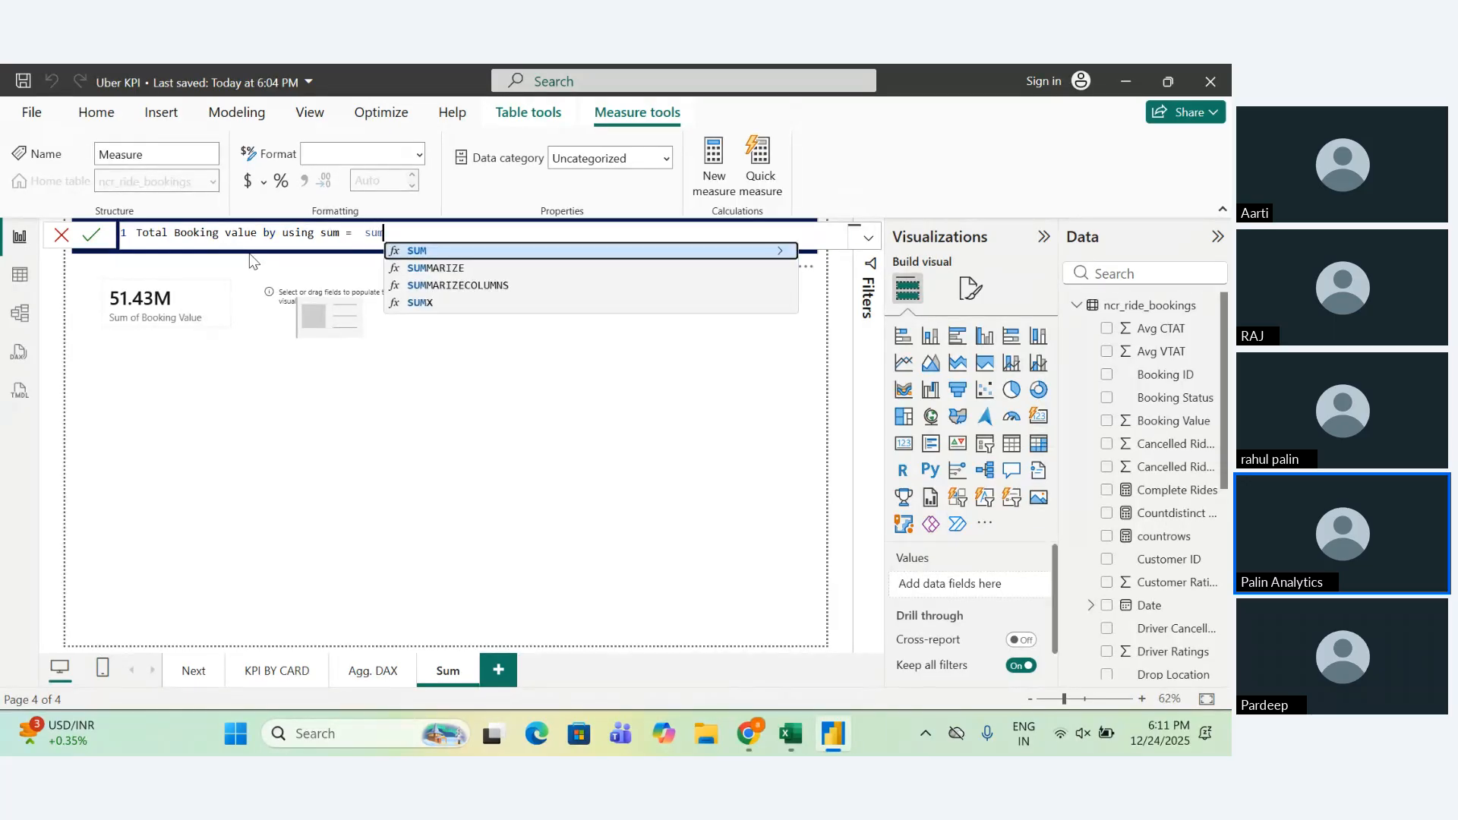
key("Tab")
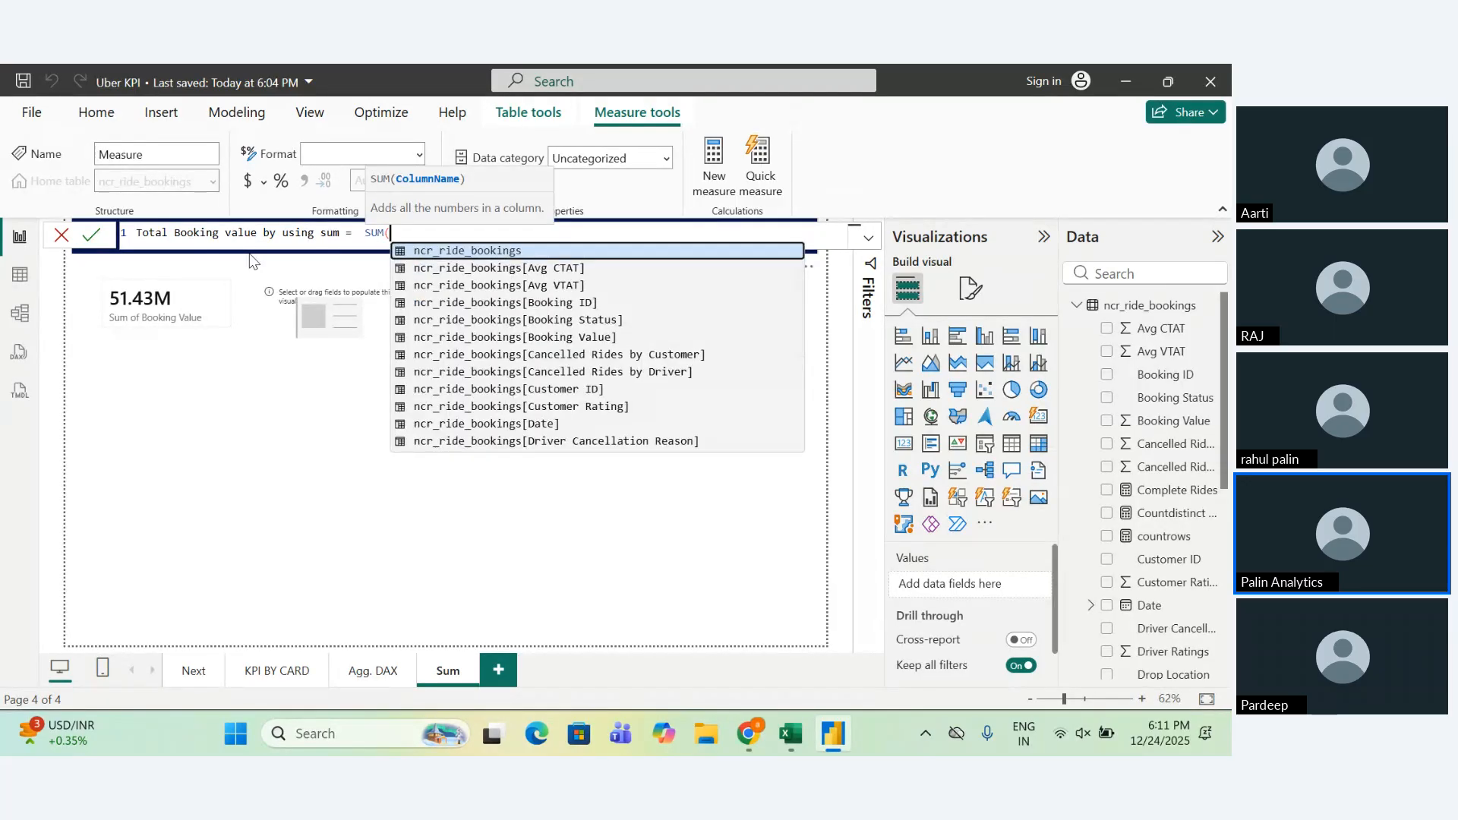
key("BackSpace")
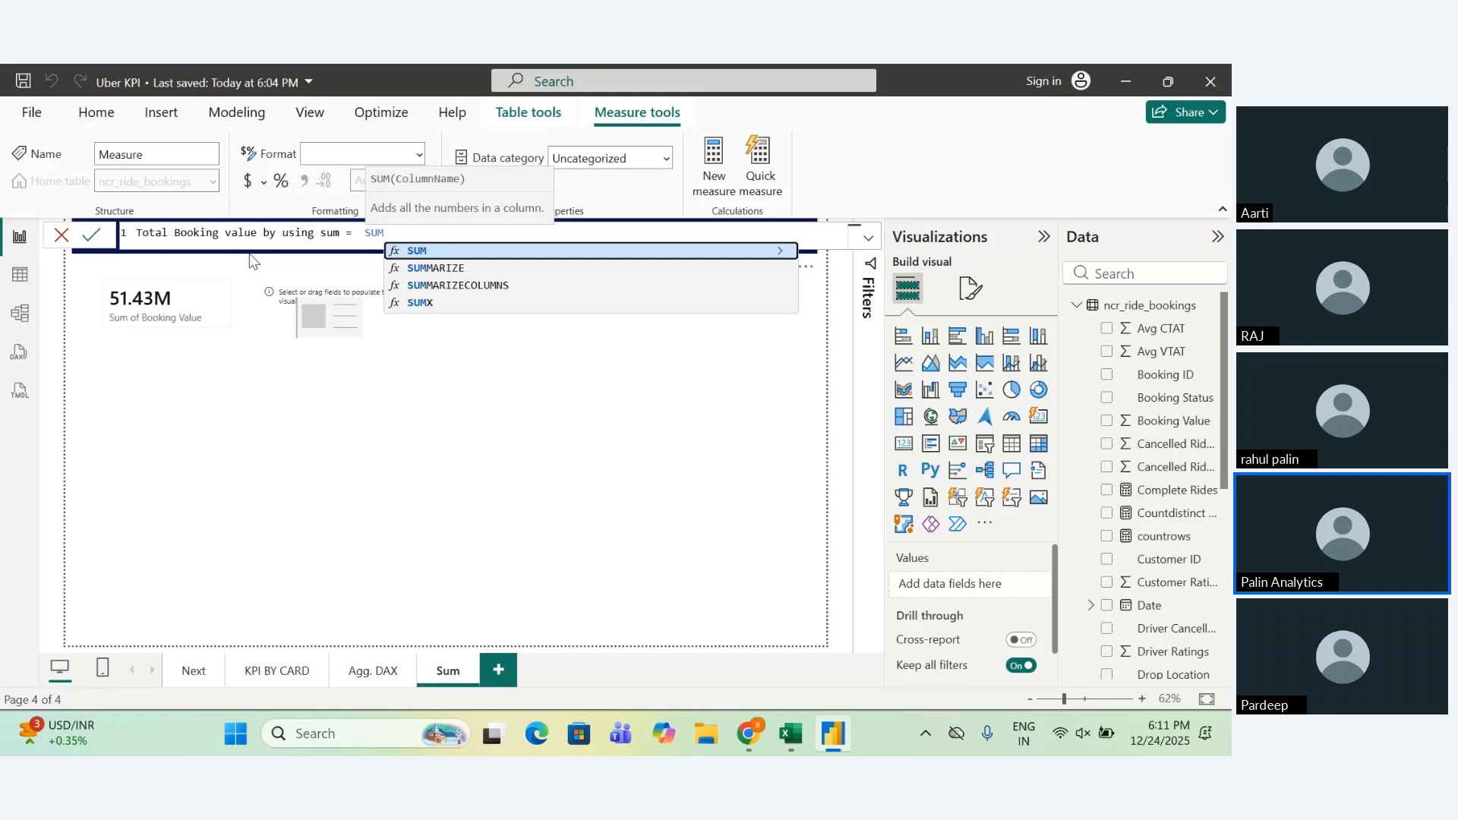
type("(")
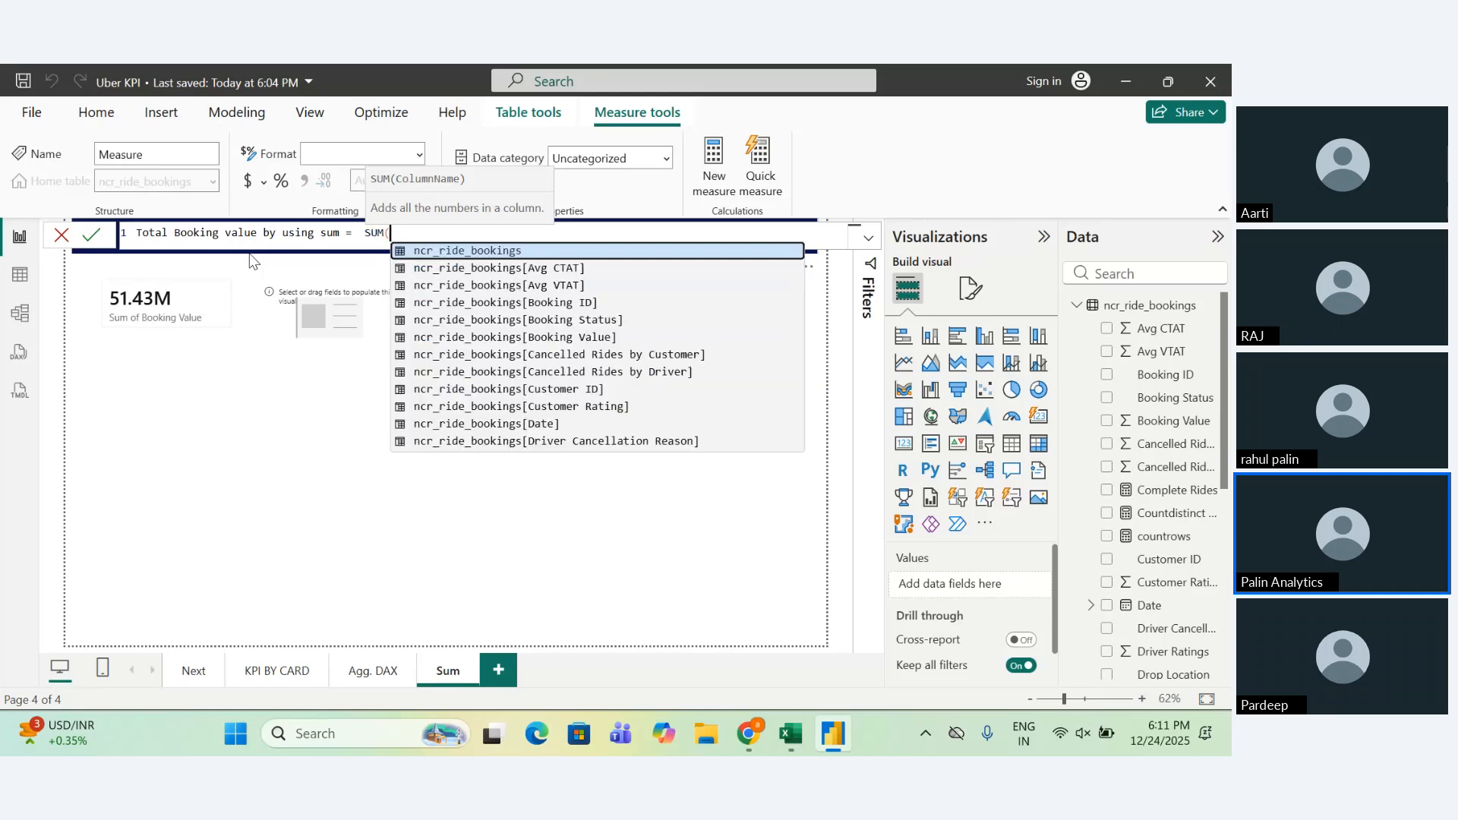
key("Down")
key("Down")
key("Down")
key("Down")
key("Down")
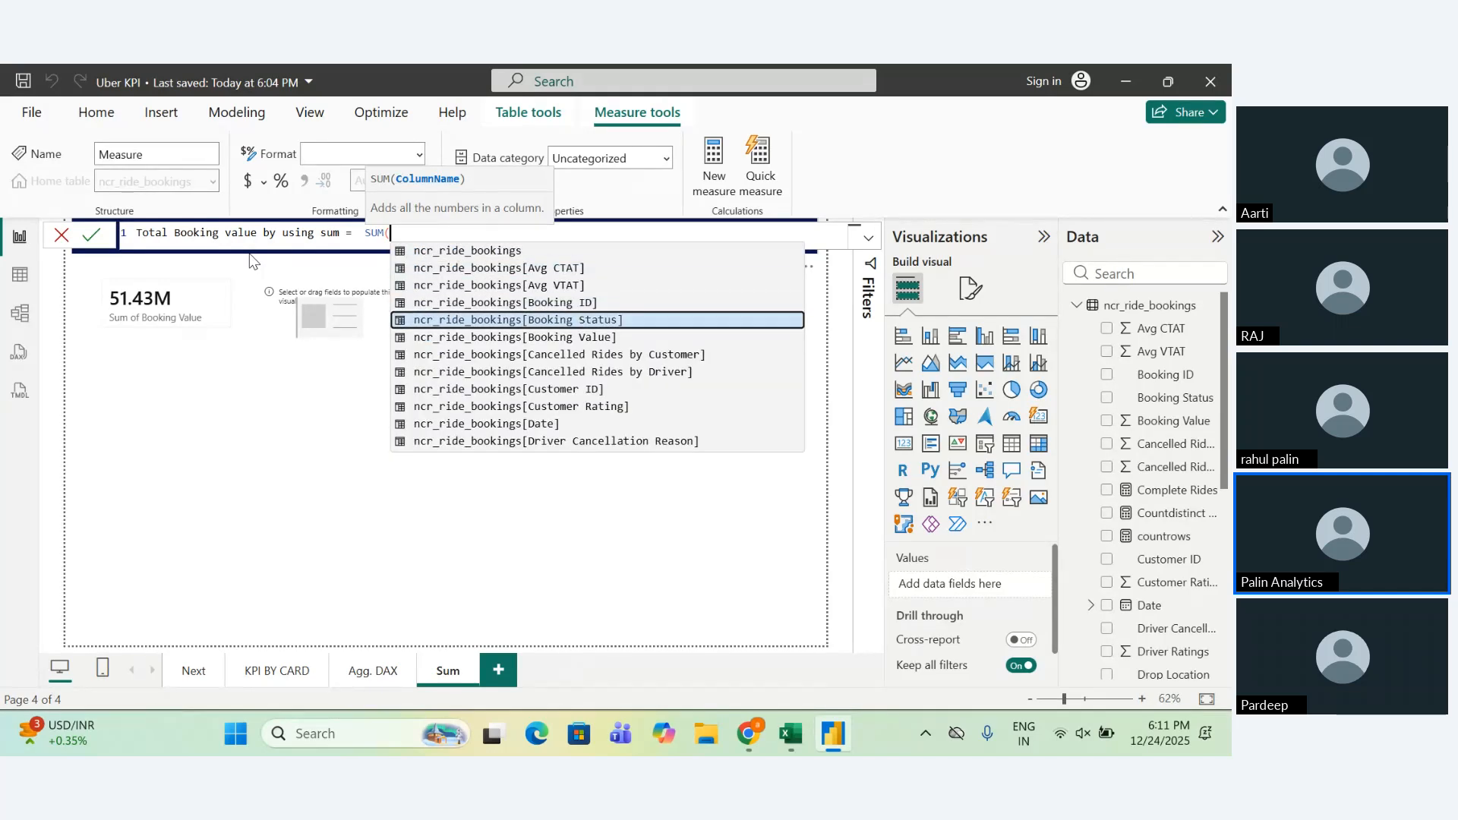
key("Tab")
type(")")
key("Return")
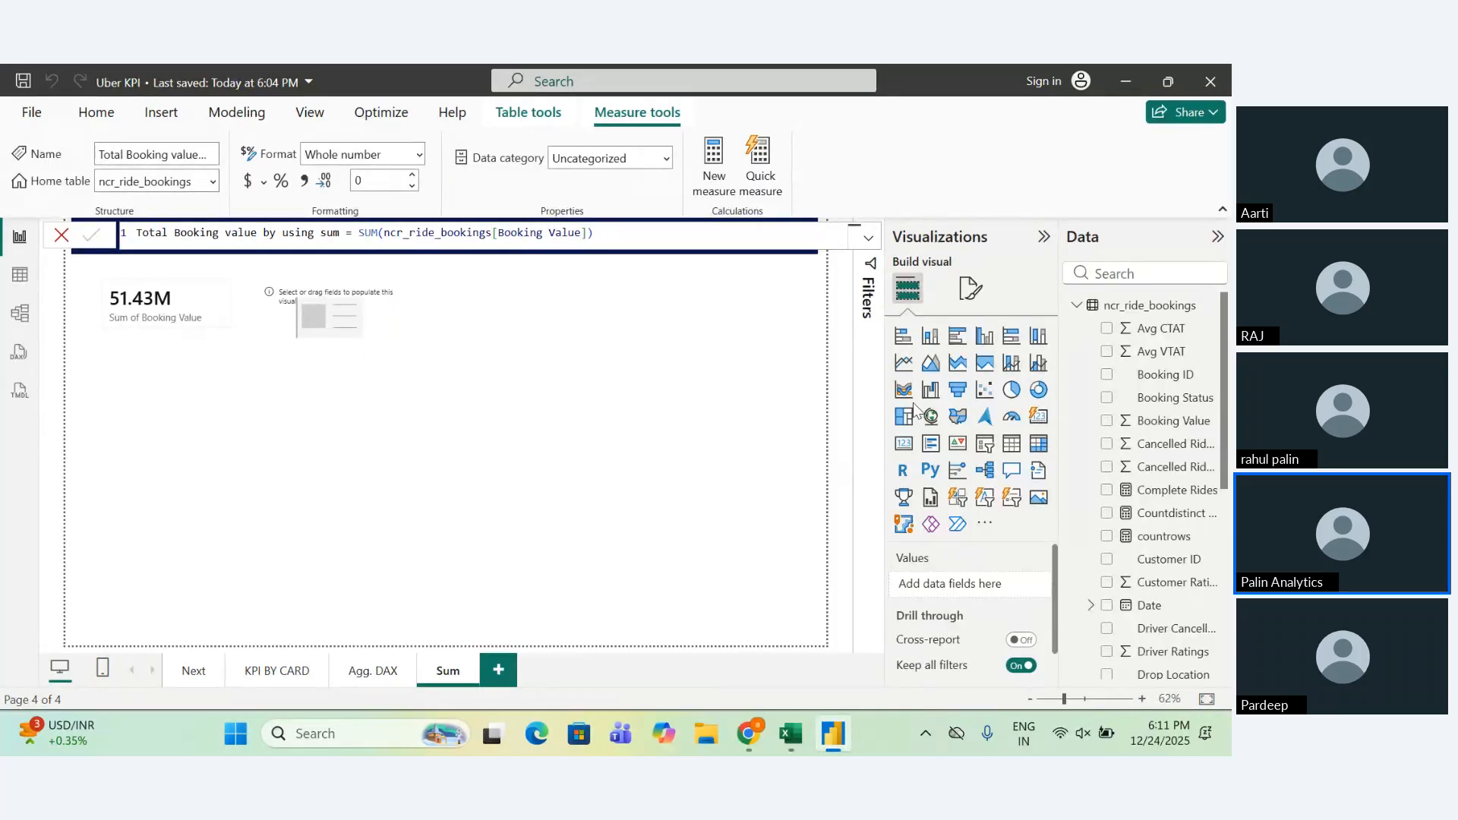
Fill the empty second card with the measure Total Booking value by using sum.
scroll(1175, 537, "down", 10)
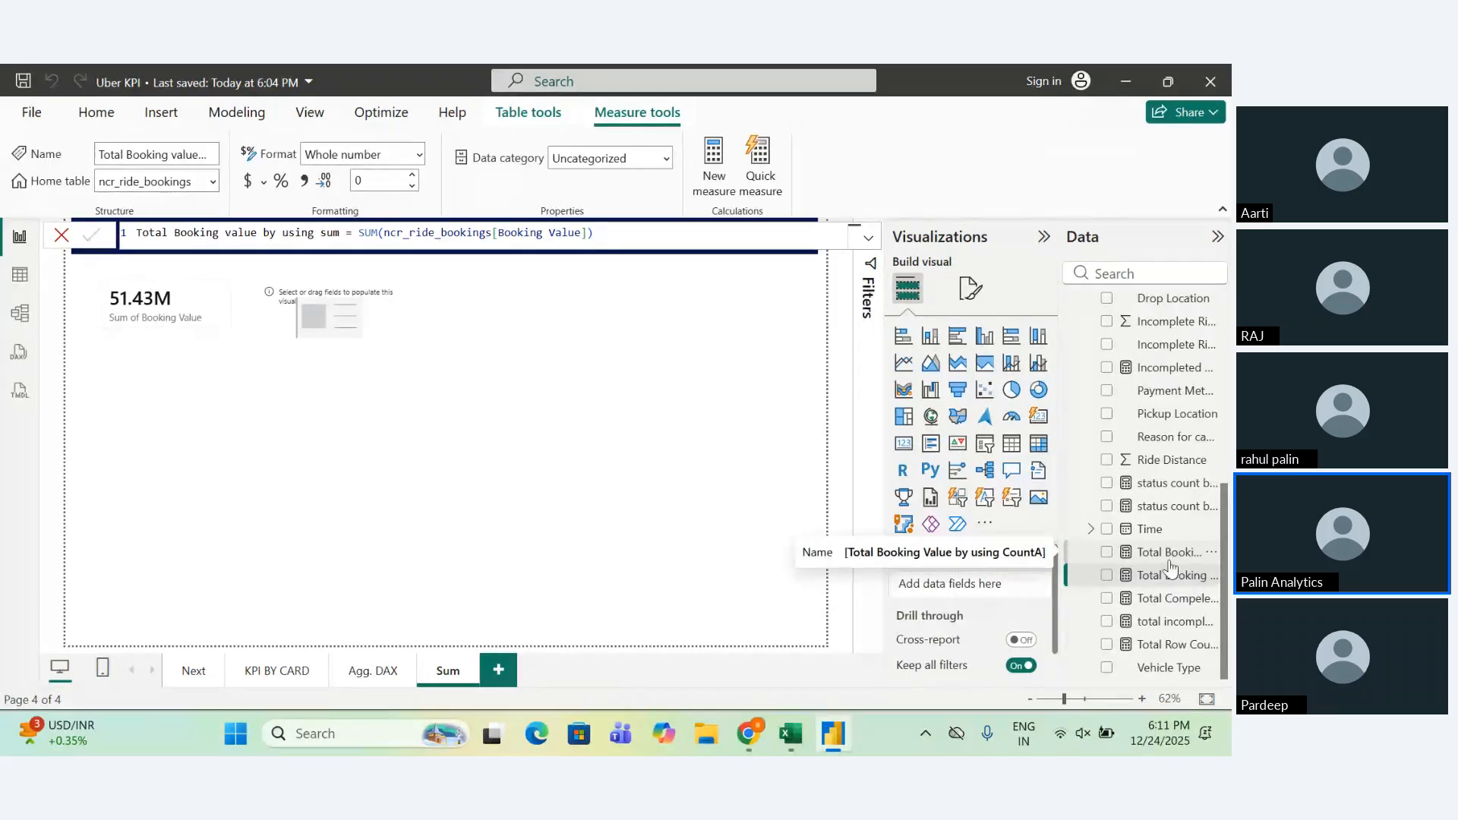
mouse_move(1168, 575)
left_mouse_down()
mouse_move(1056, 563)
mouse_move(1168, 574)
left_mouse_up()
left_click(398, 336)
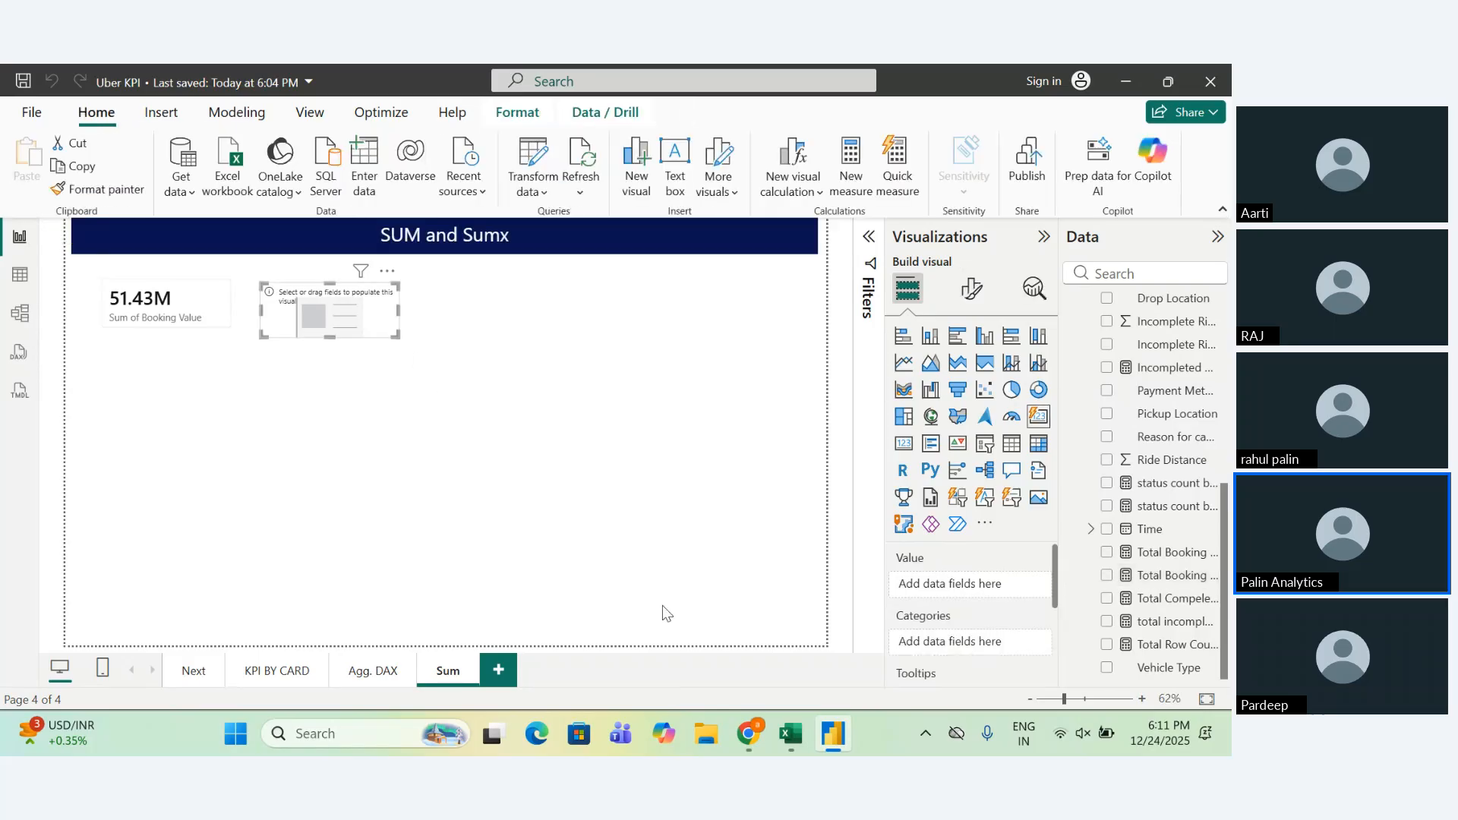
left_click_drag(1169, 575, 965, 596)
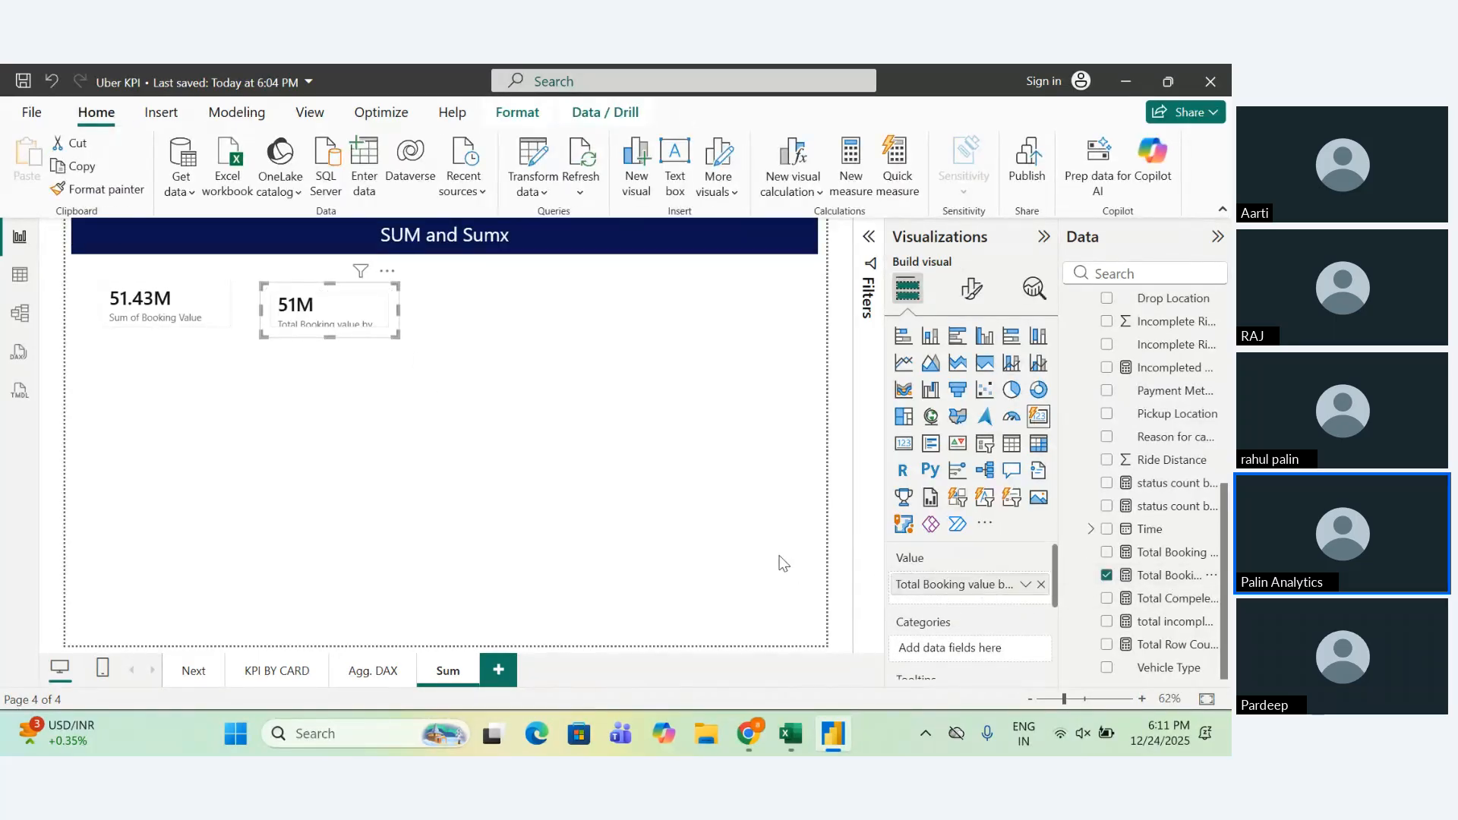
Set the second card's data format to General with 2 decimal places.
left_click(974, 292)
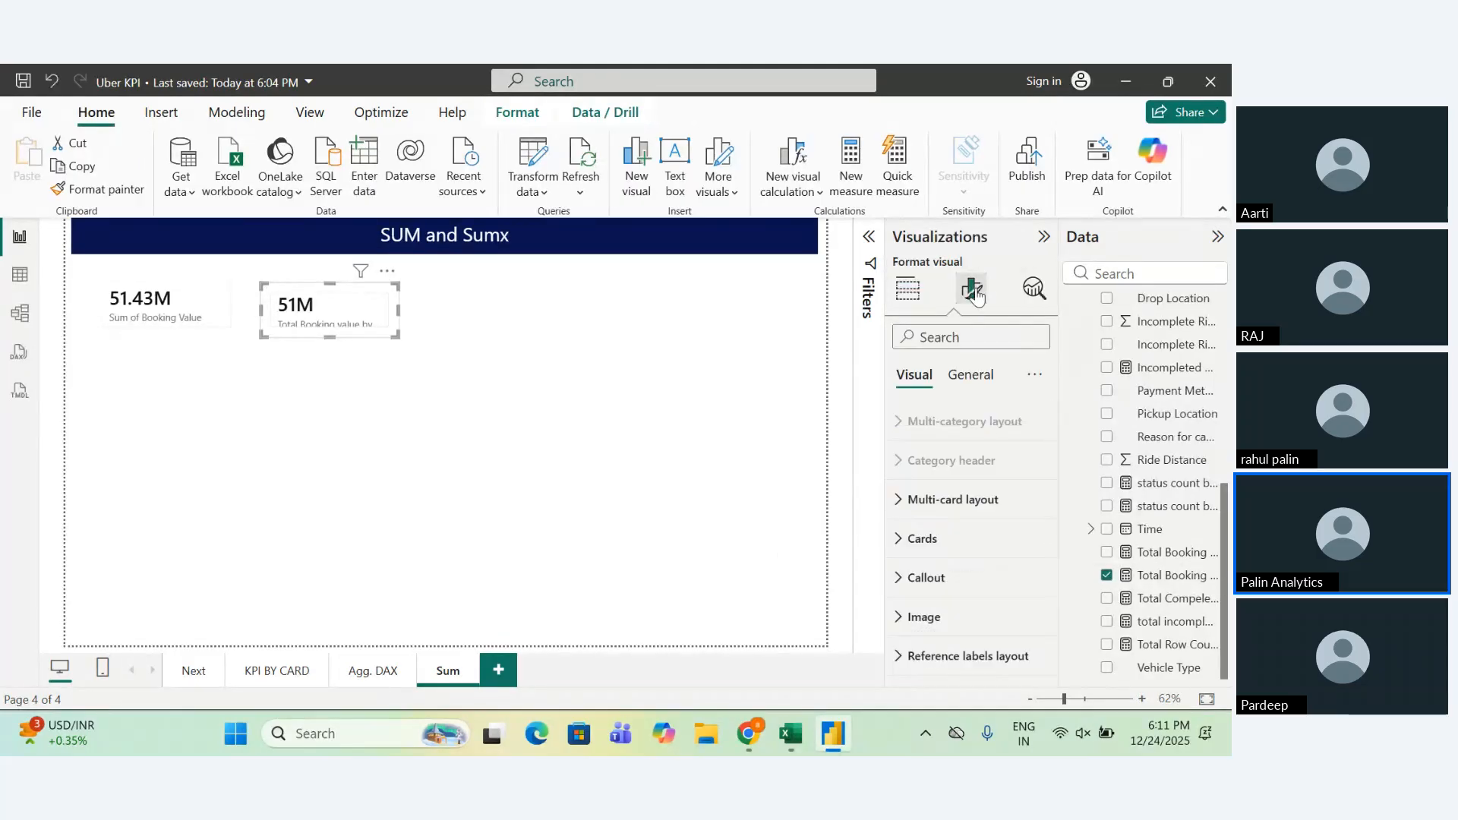
left_click(968, 376)
left_click(938, 501)
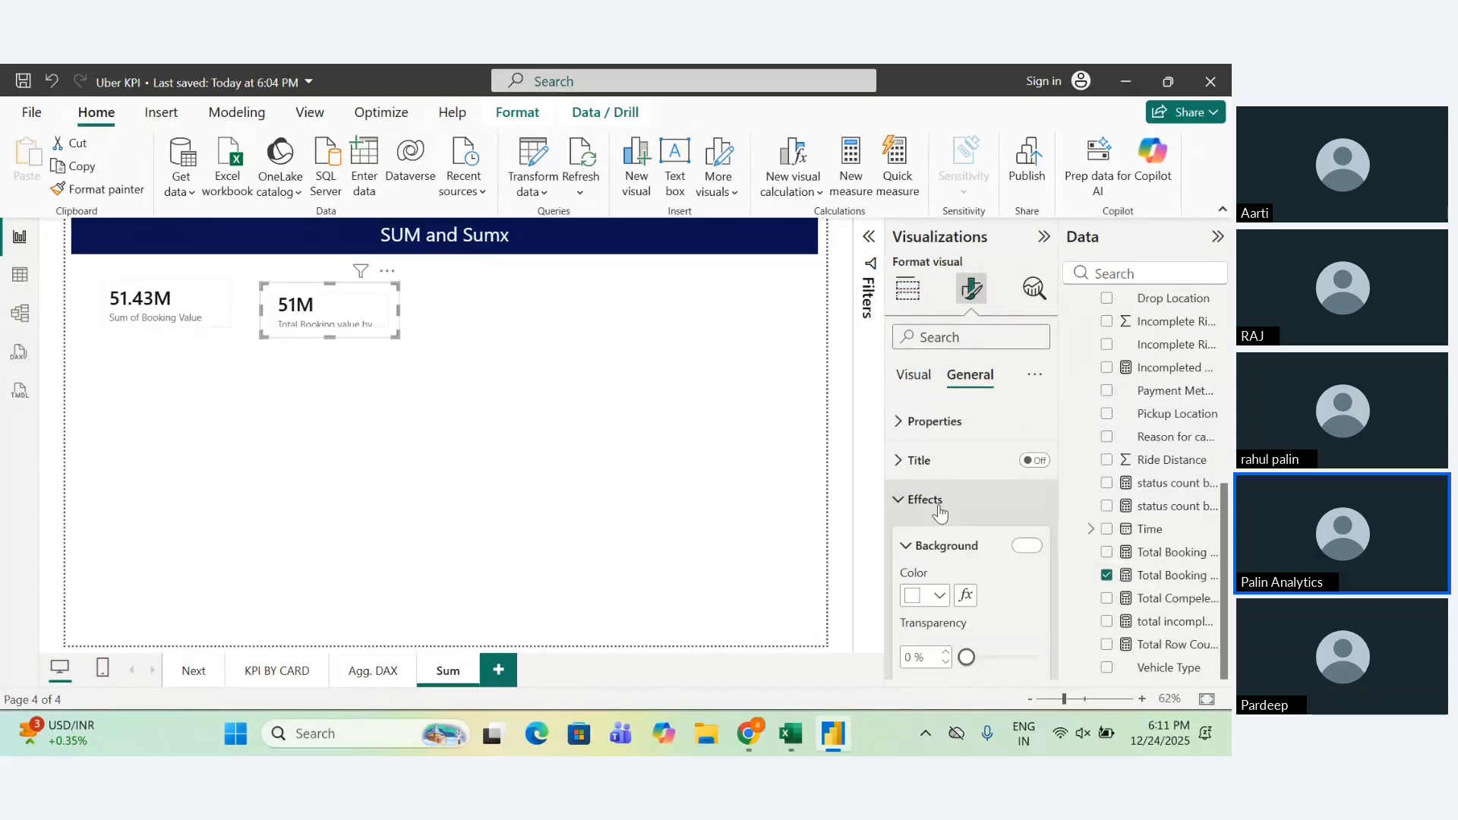
left_click(938, 502)
left_click(942, 540)
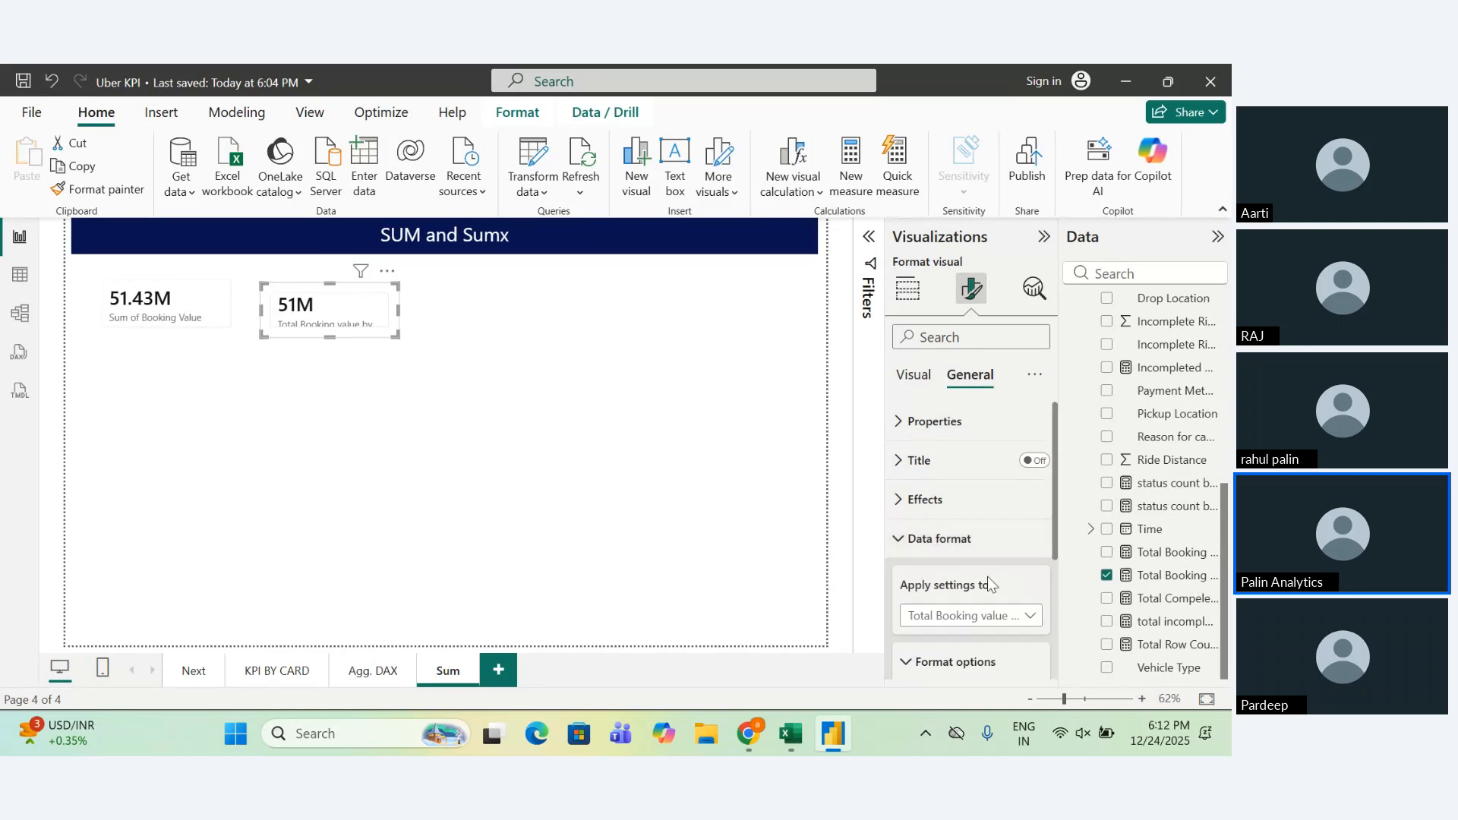
left_click(1010, 617)
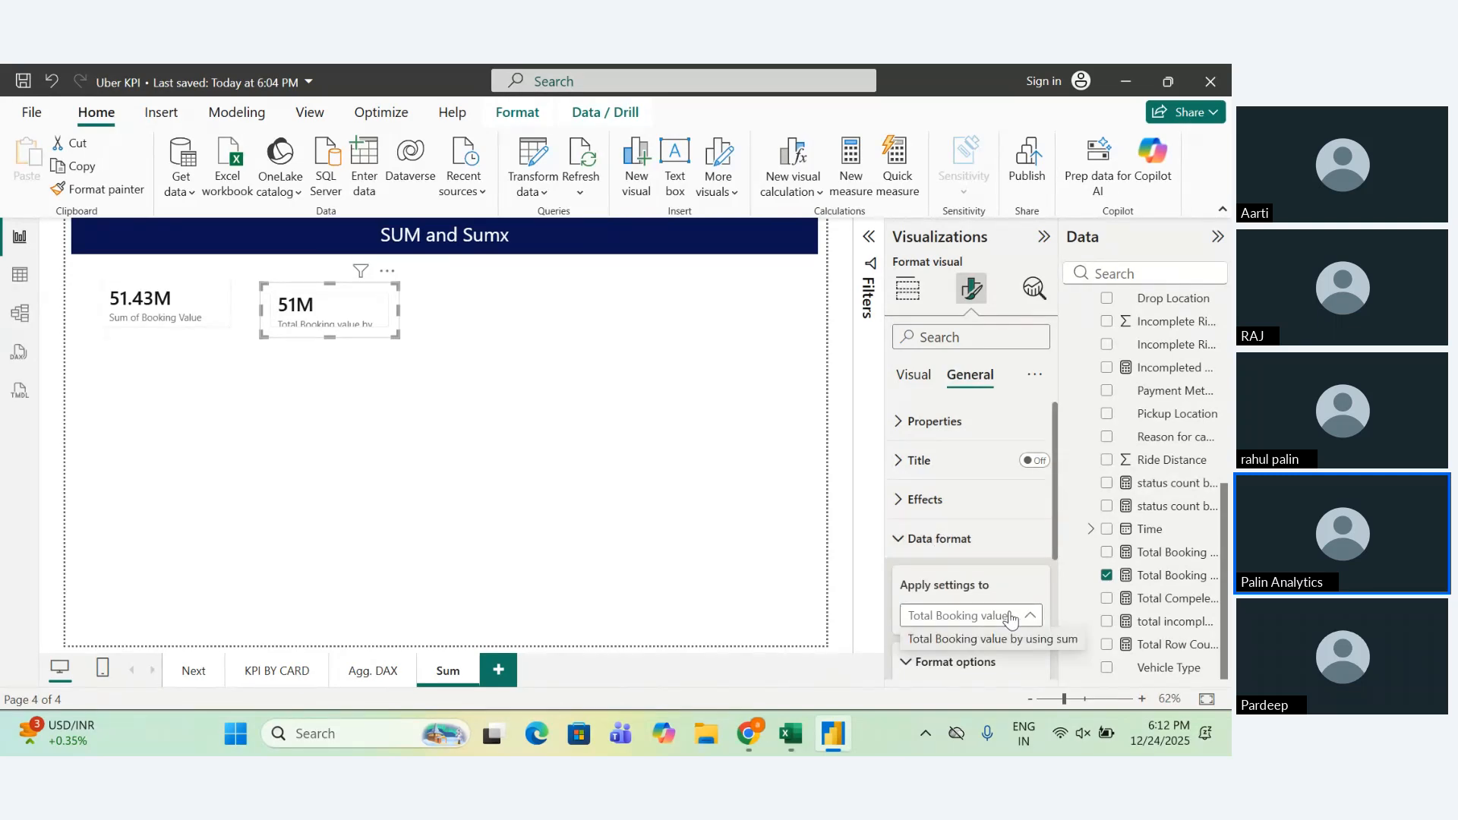
scroll(1018, 586, "down", 3)
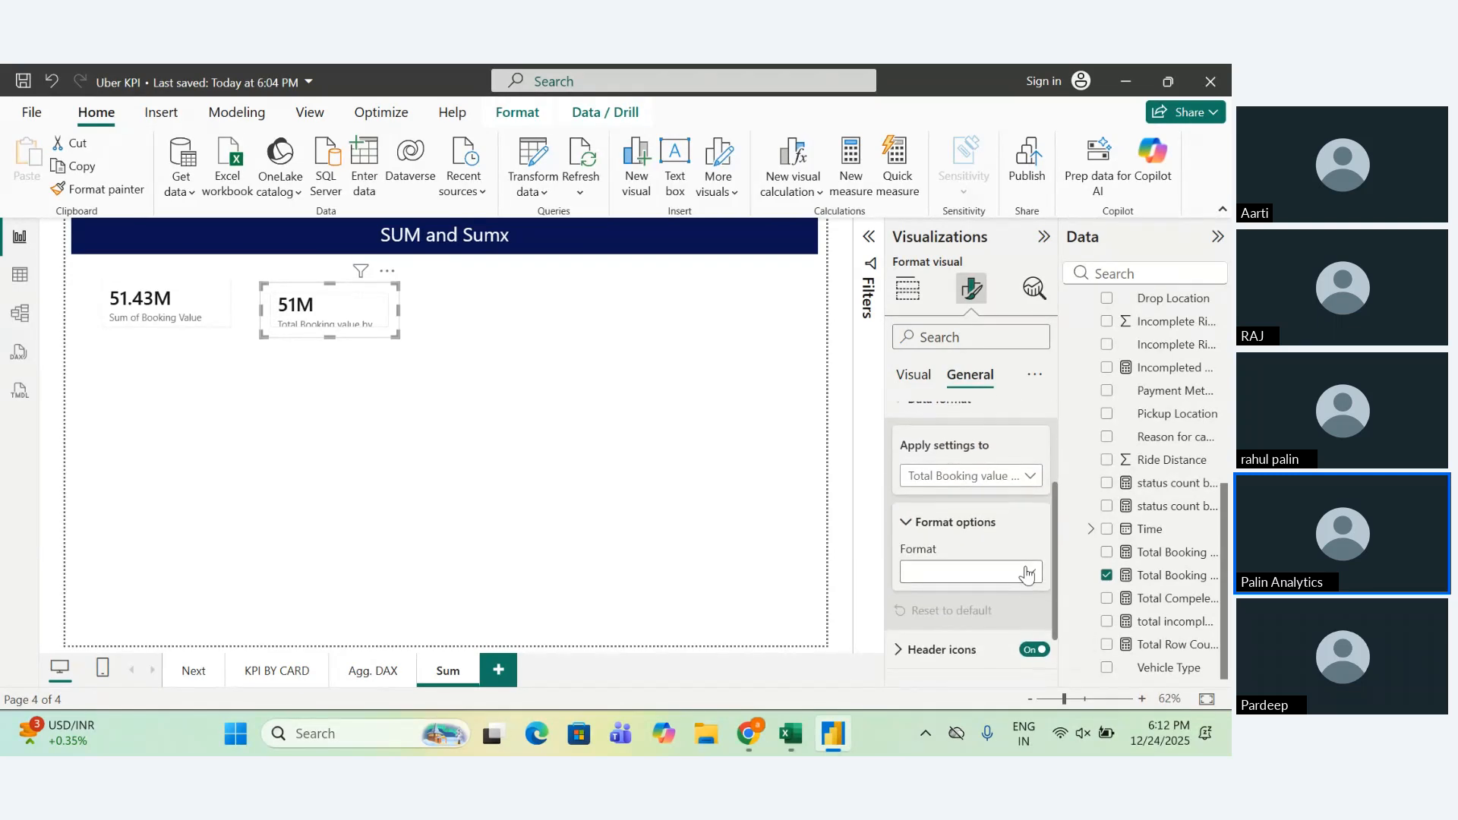
left_click(1025, 573)
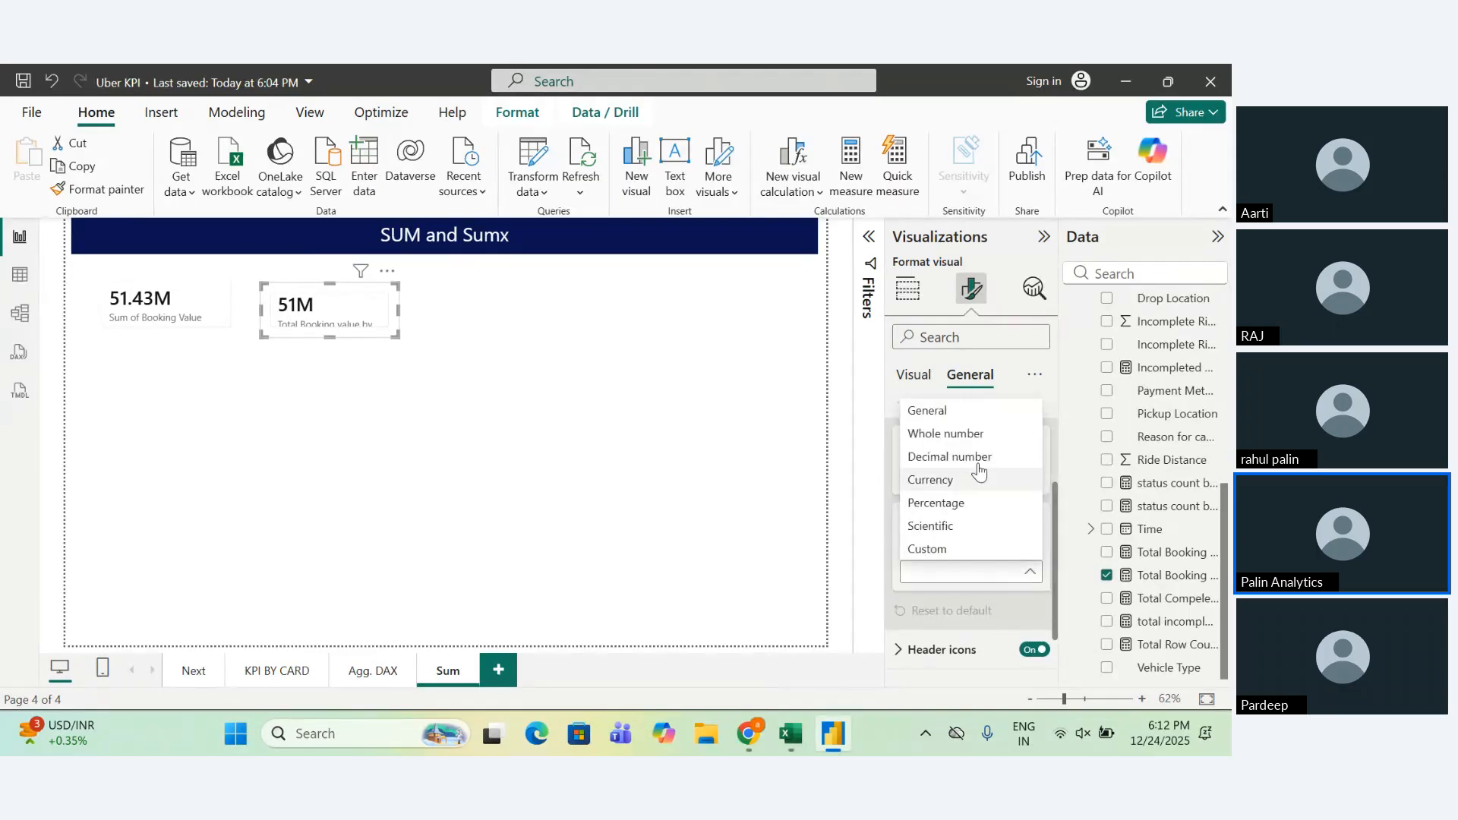
left_click(962, 410)
scroll(987, 605, "down", 1)
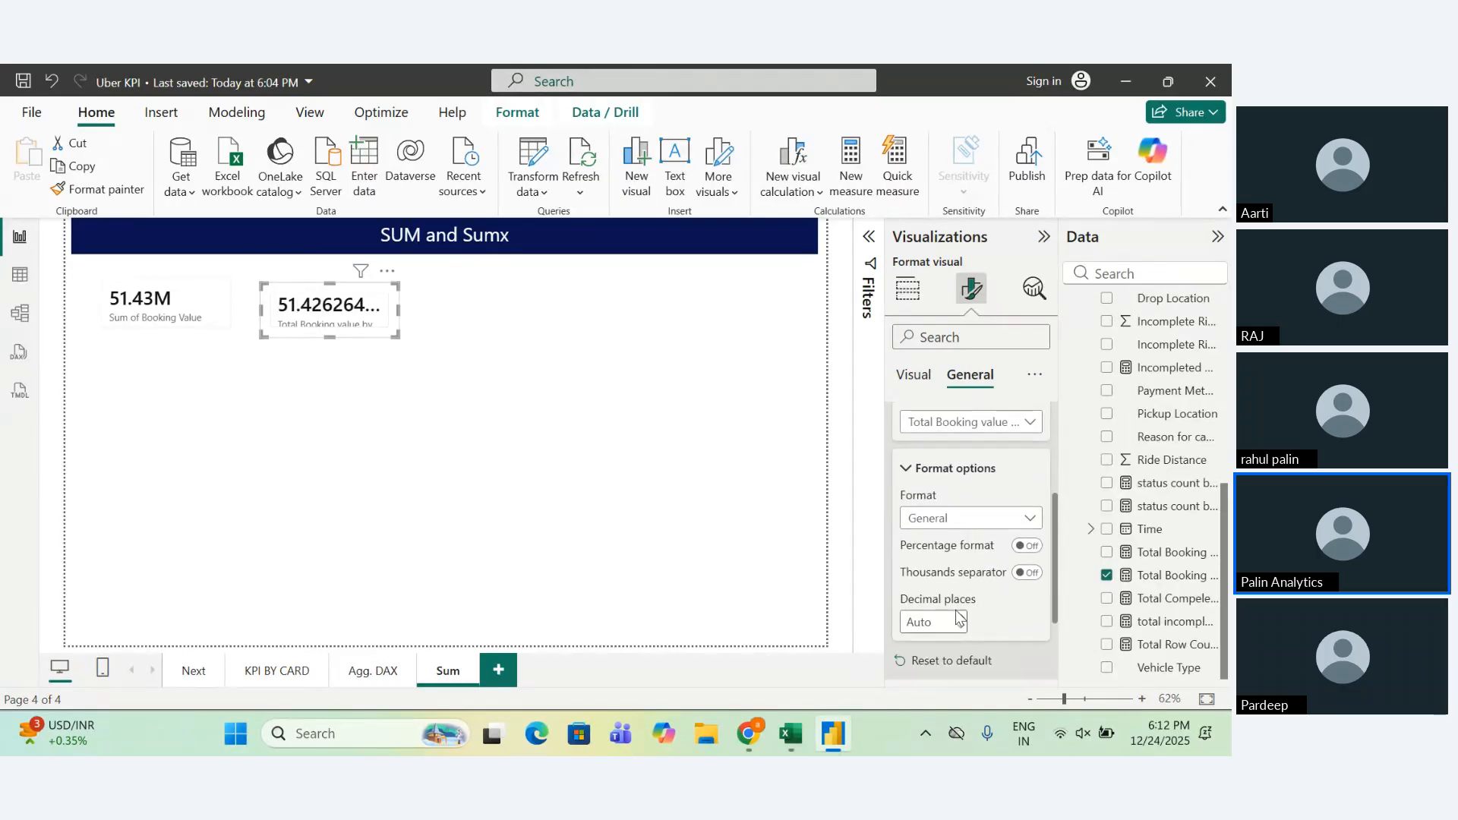
left_click(957, 620)
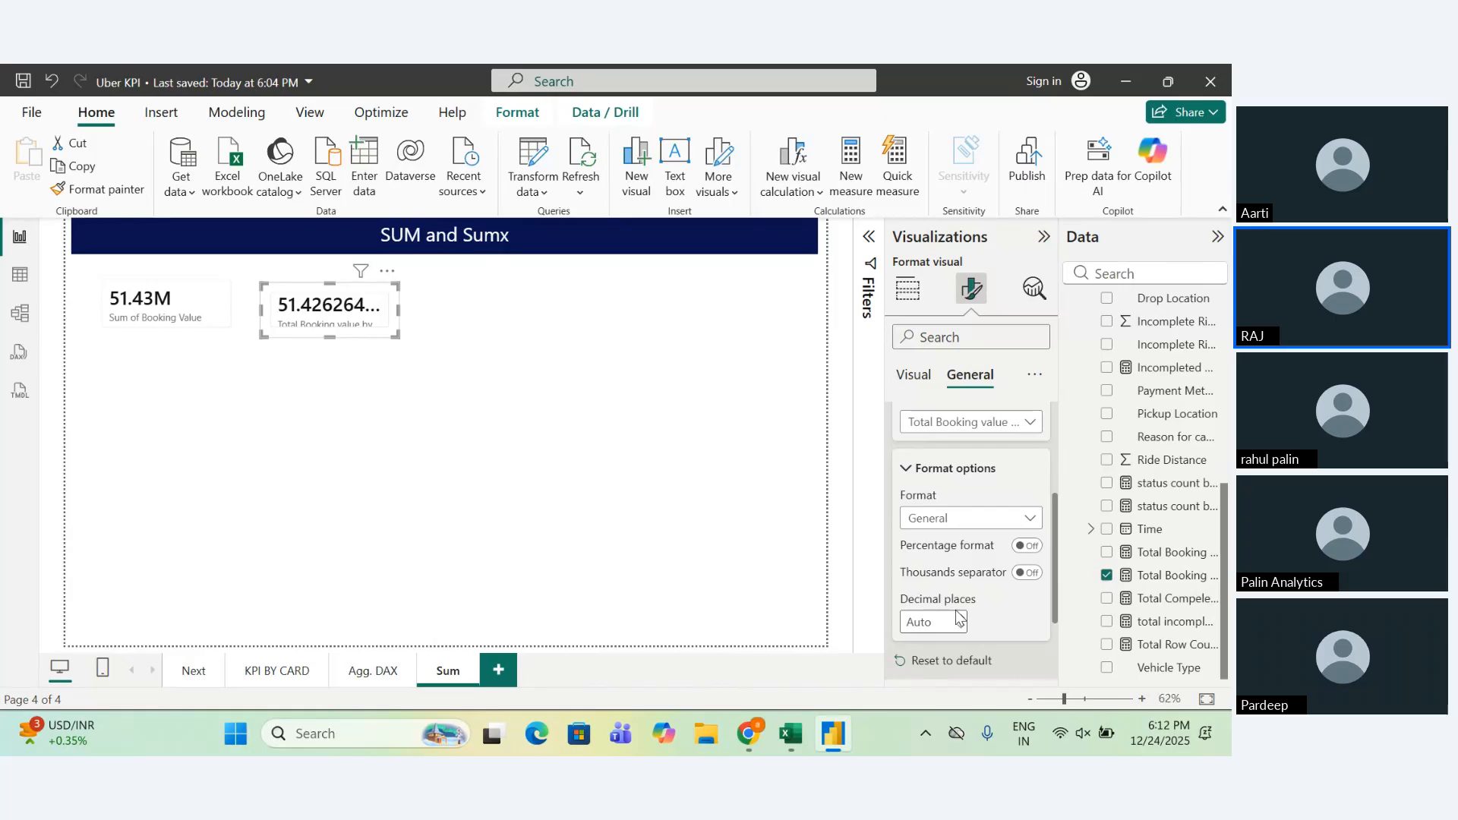
type("1")
left_click(778, 545)
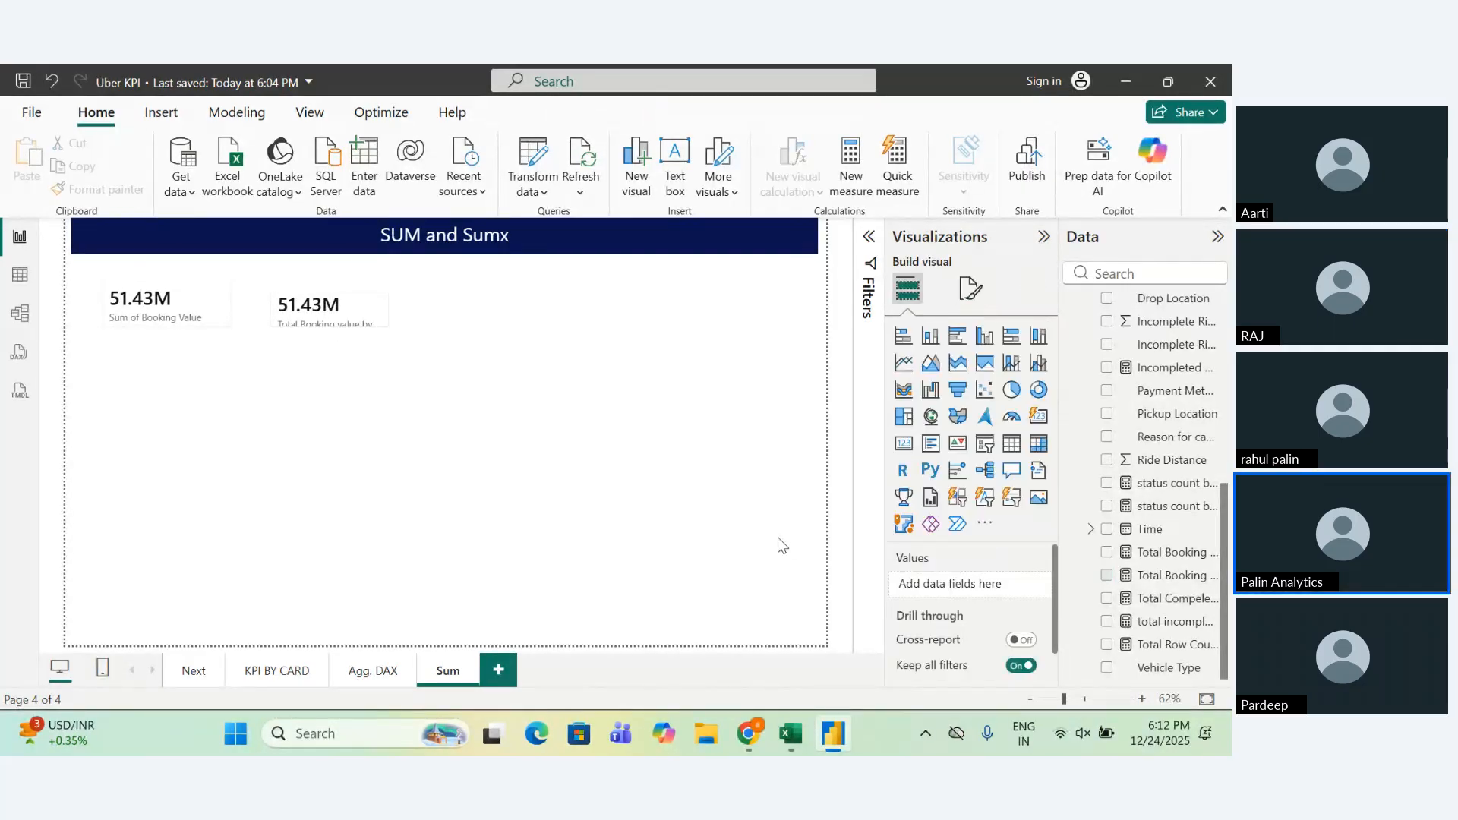
Enlarge the second card slightly so its label fits, and display the formula of its Total Booking value by using sum measure.
left_click(353, 308)
mouse_move(396, 336)
left_mouse_down()
mouse_move(401, 347)
mouse_move(383, 320)
left_mouse_up()
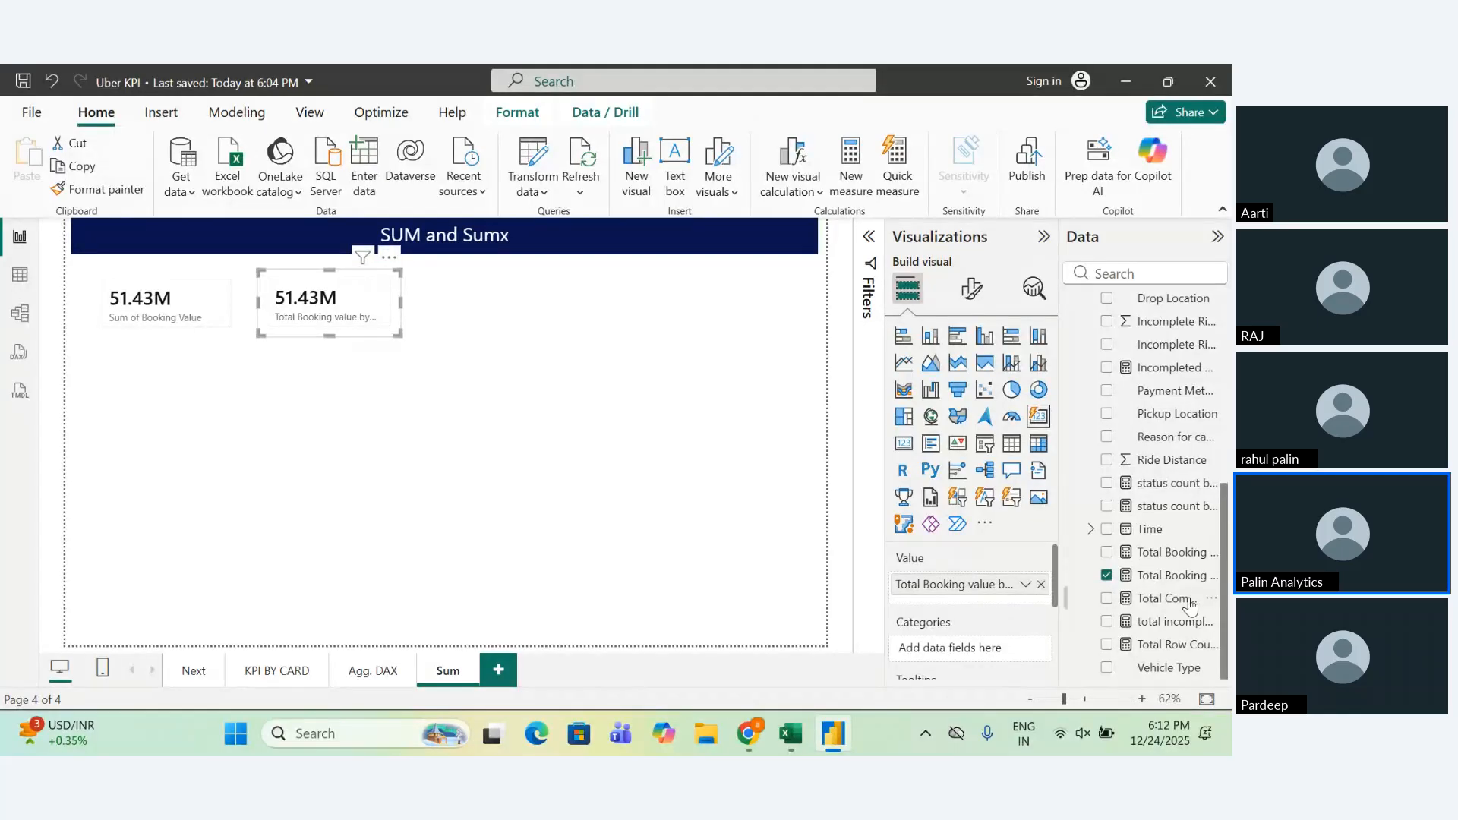
left_click(1154, 578)
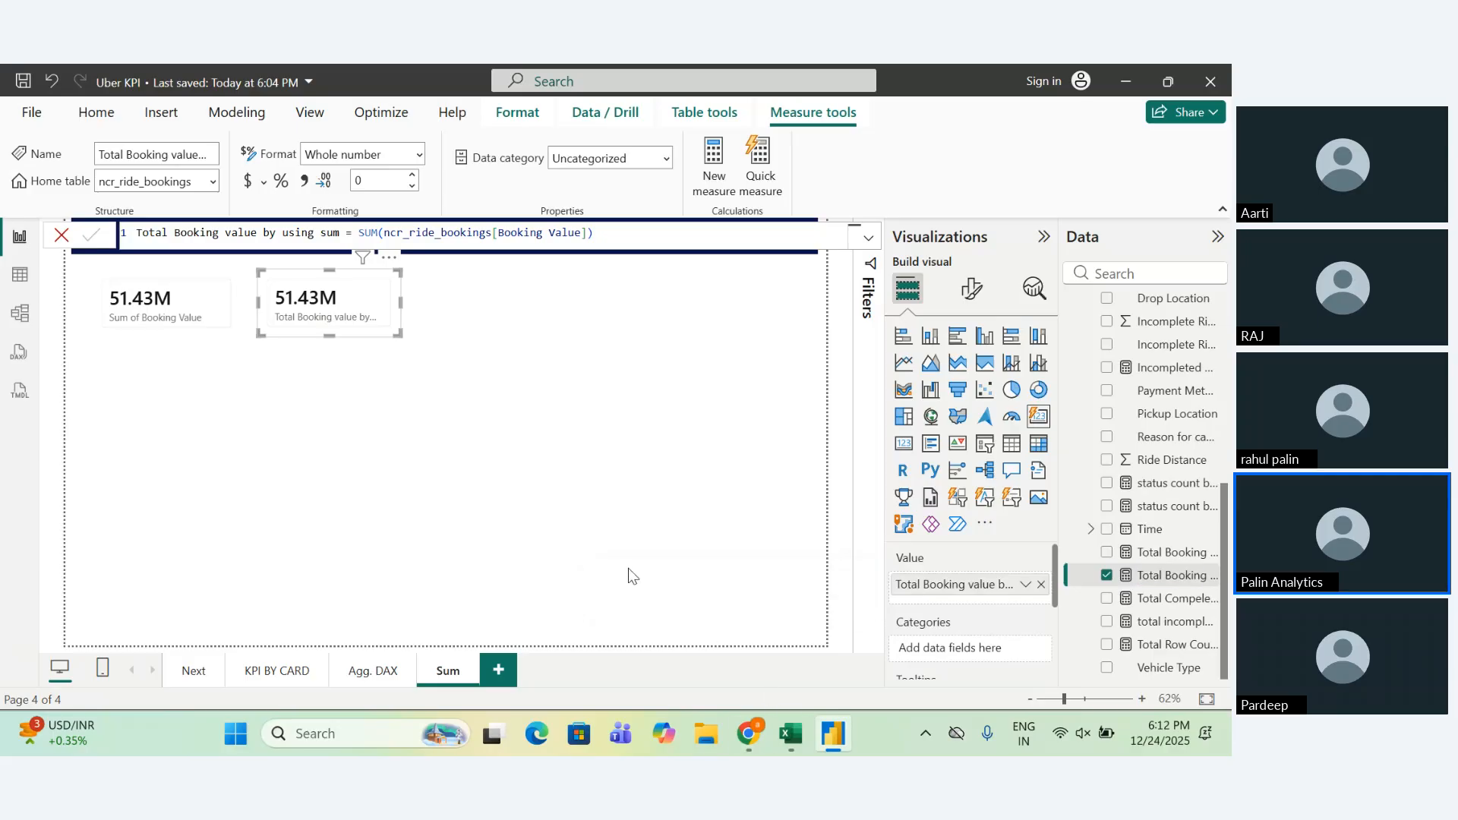
left_click(571, 466)
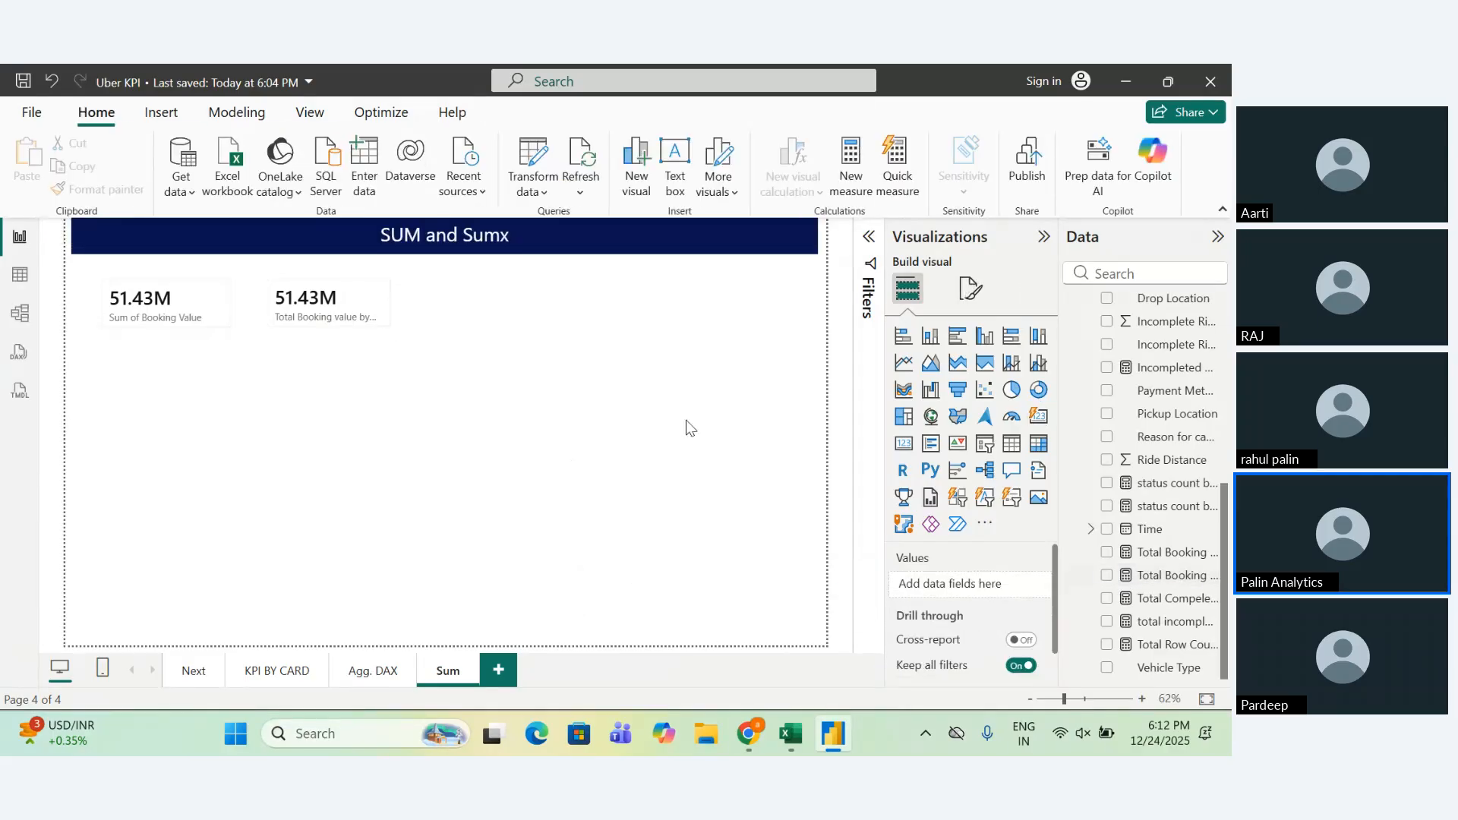
Place a third, single-value card beside the other two at similar height and fill it with the sum of Booking Value.
left_click(901, 447)
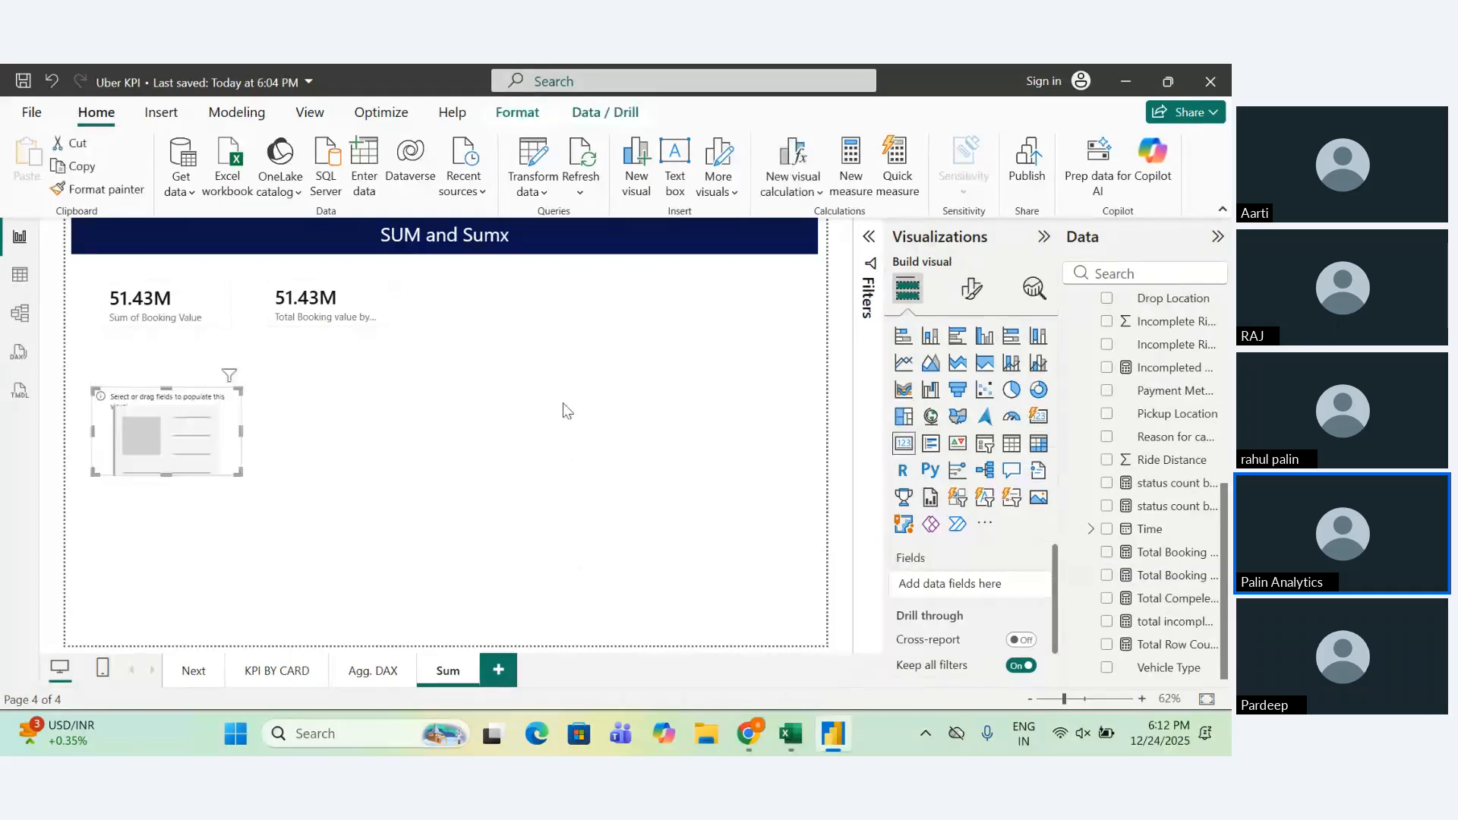
left_click_drag(209, 444, 536, 349)
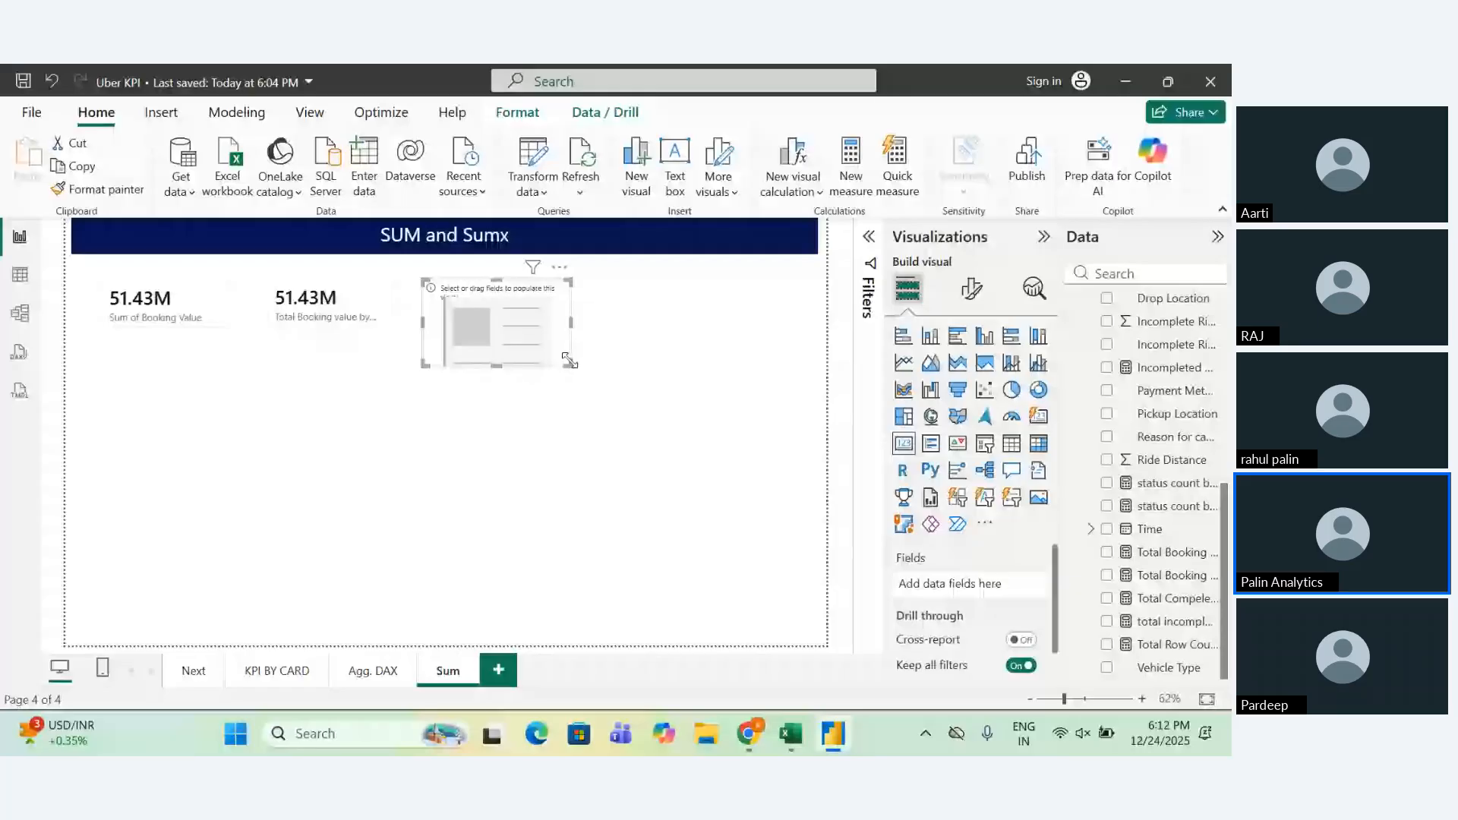
left_click_drag(569, 361, 574, 347)
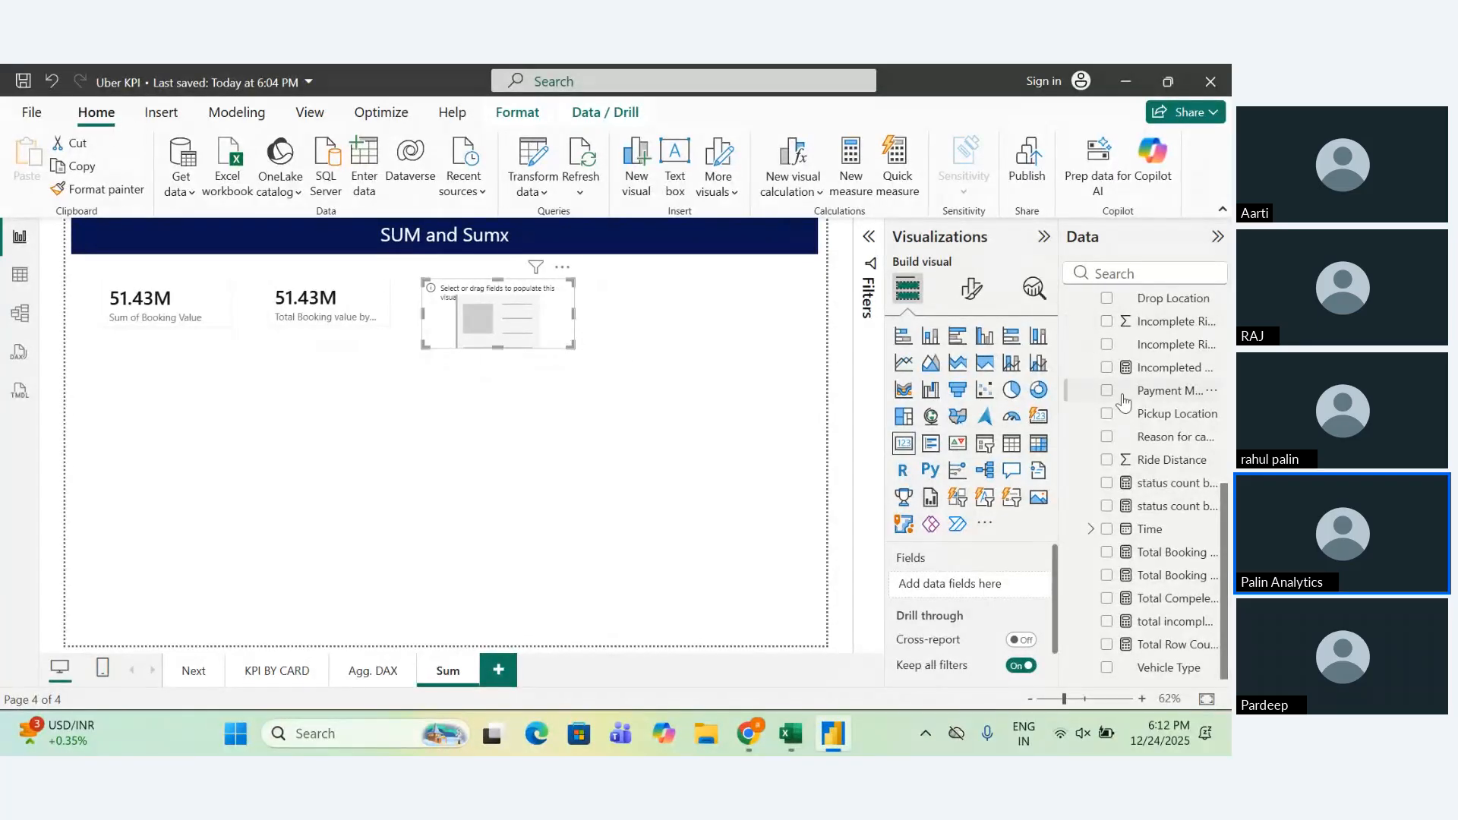
scroll(1173, 434, "up", 1)
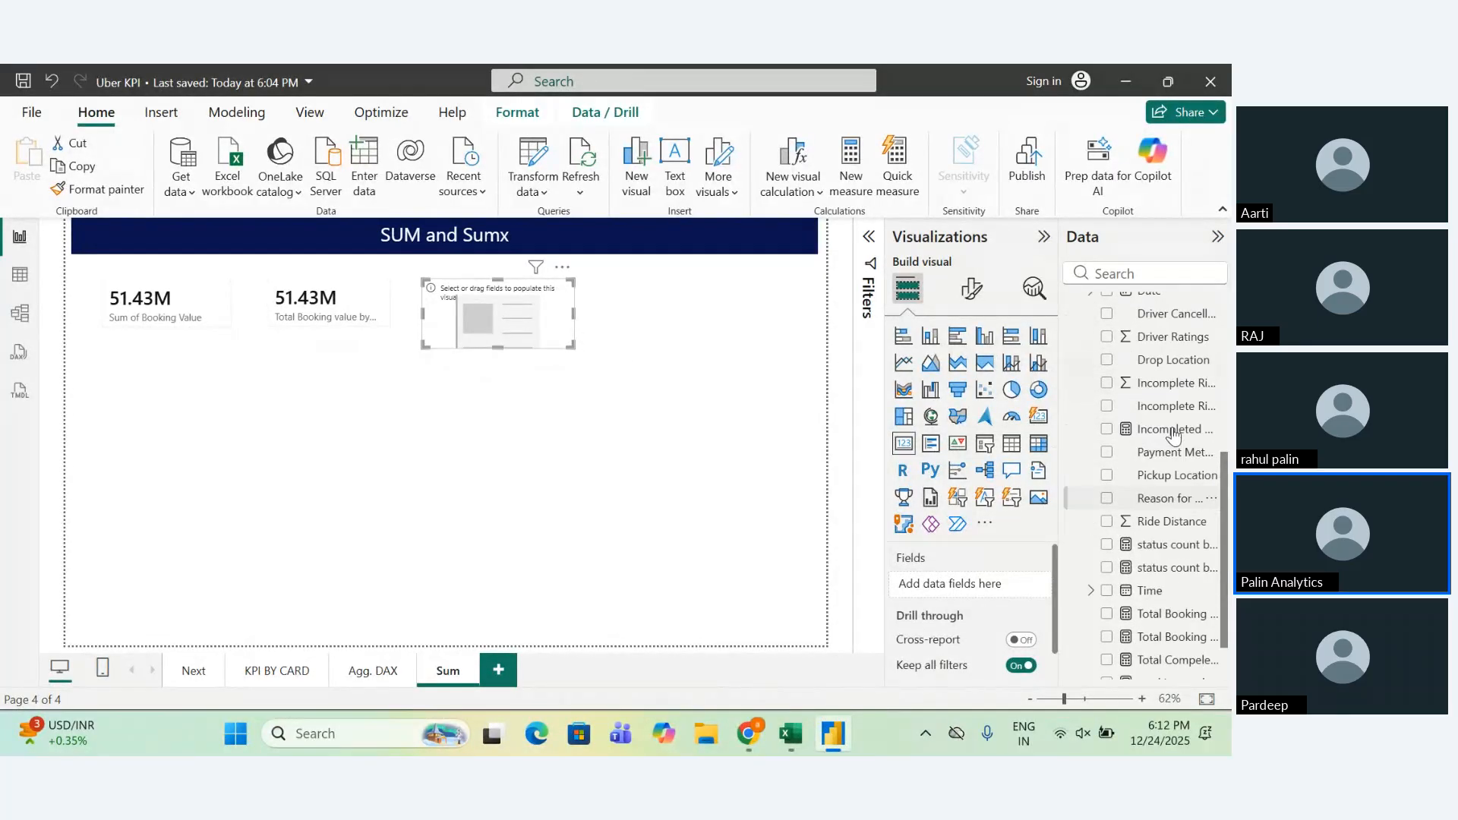
scroll(1173, 434, "up", 5)
left_click_drag(1169, 420, 958, 583)
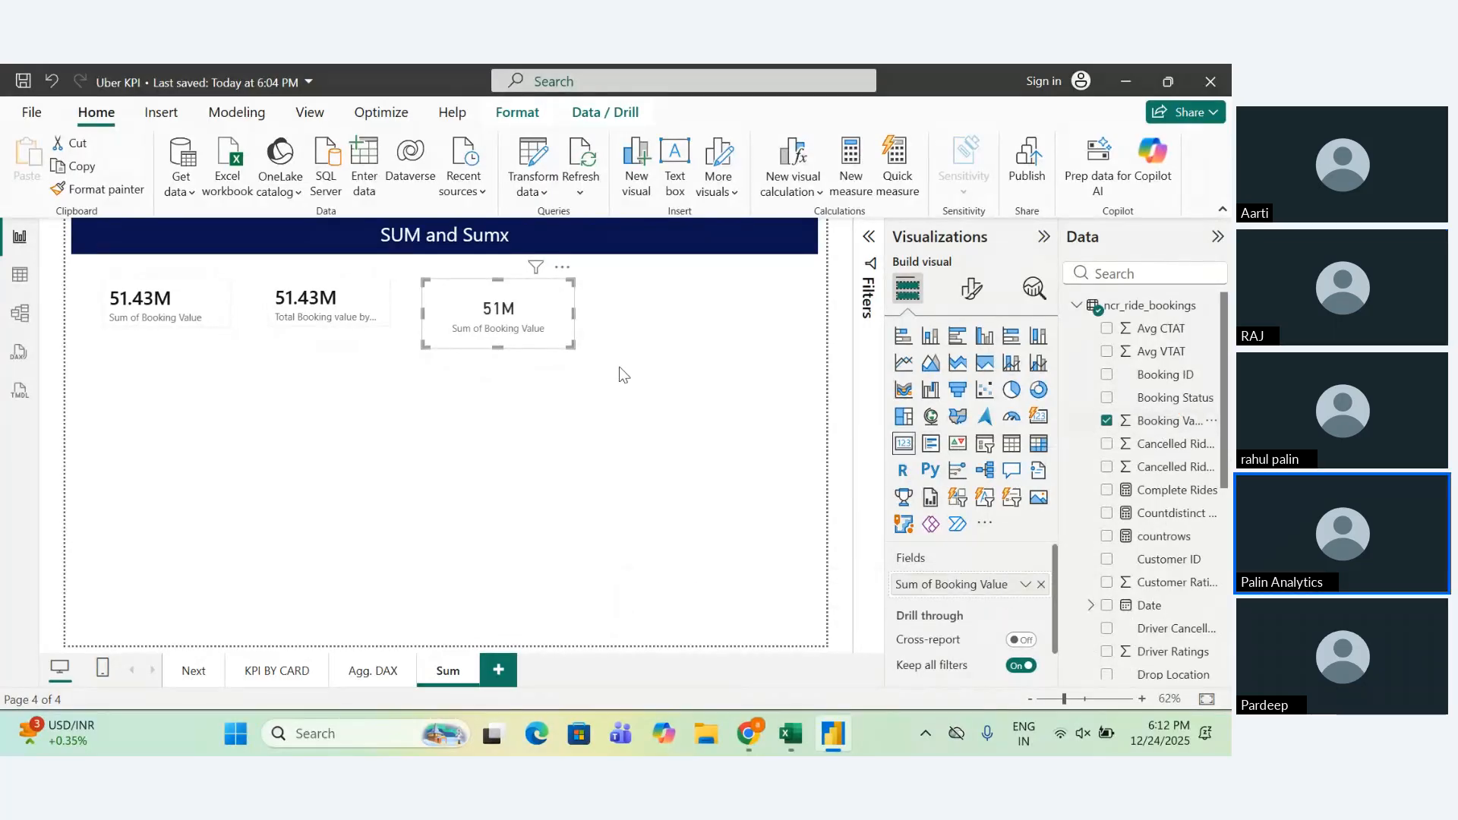
Set the display units of the third card's callout value to Thousands.
left_click(973, 297)
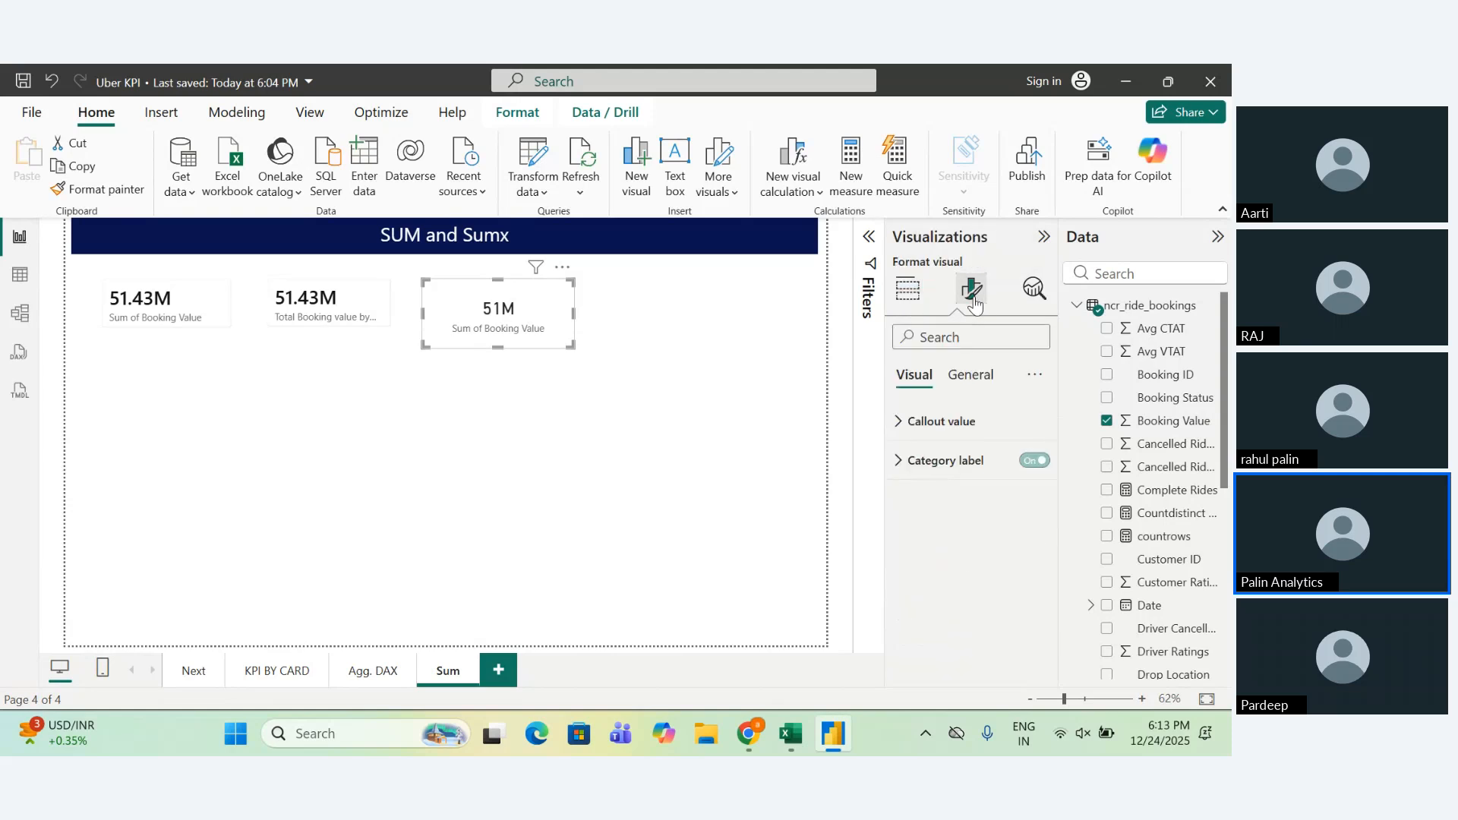
left_click(940, 422)
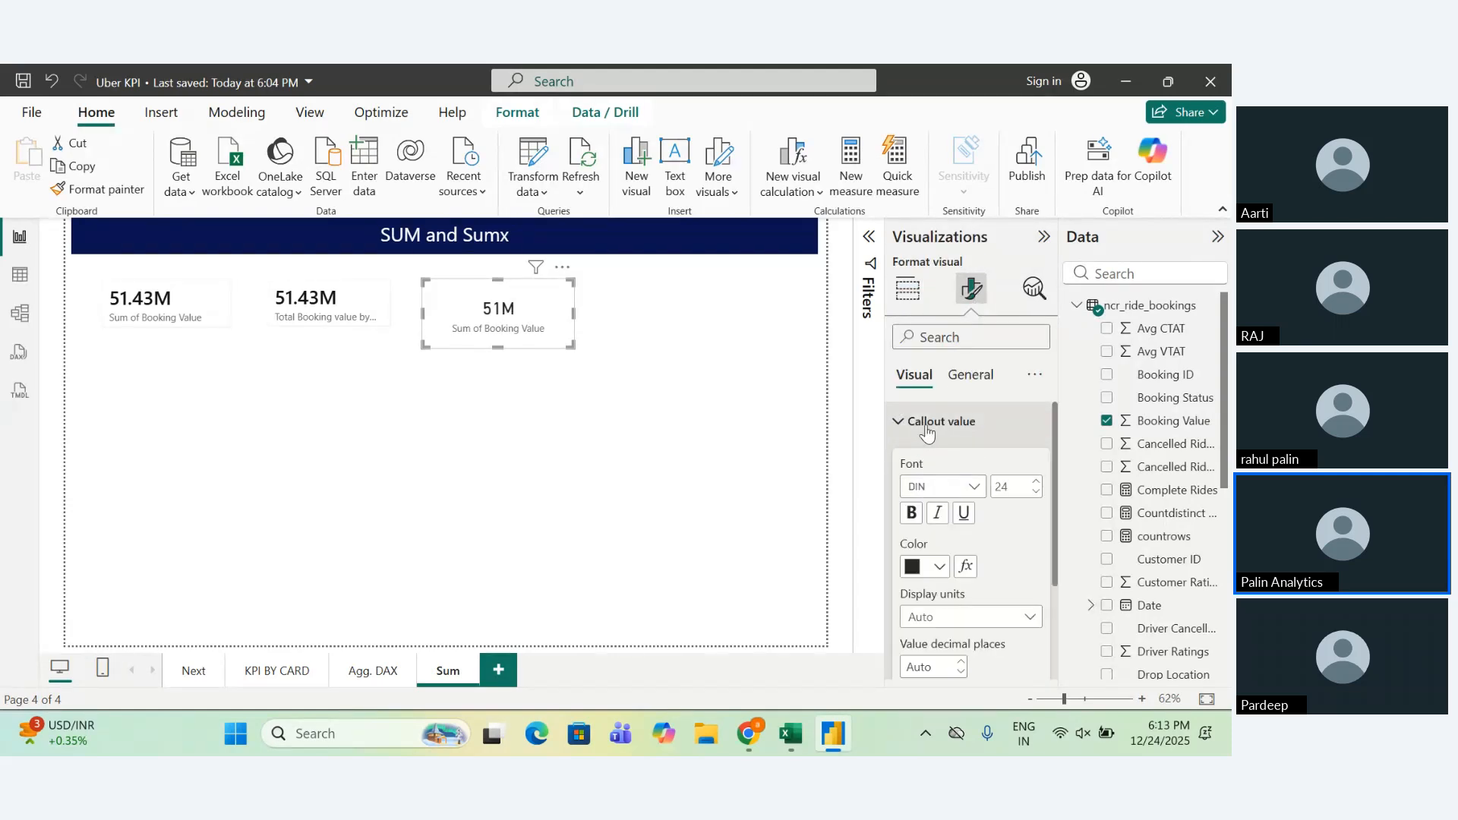
left_click(1003, 617)
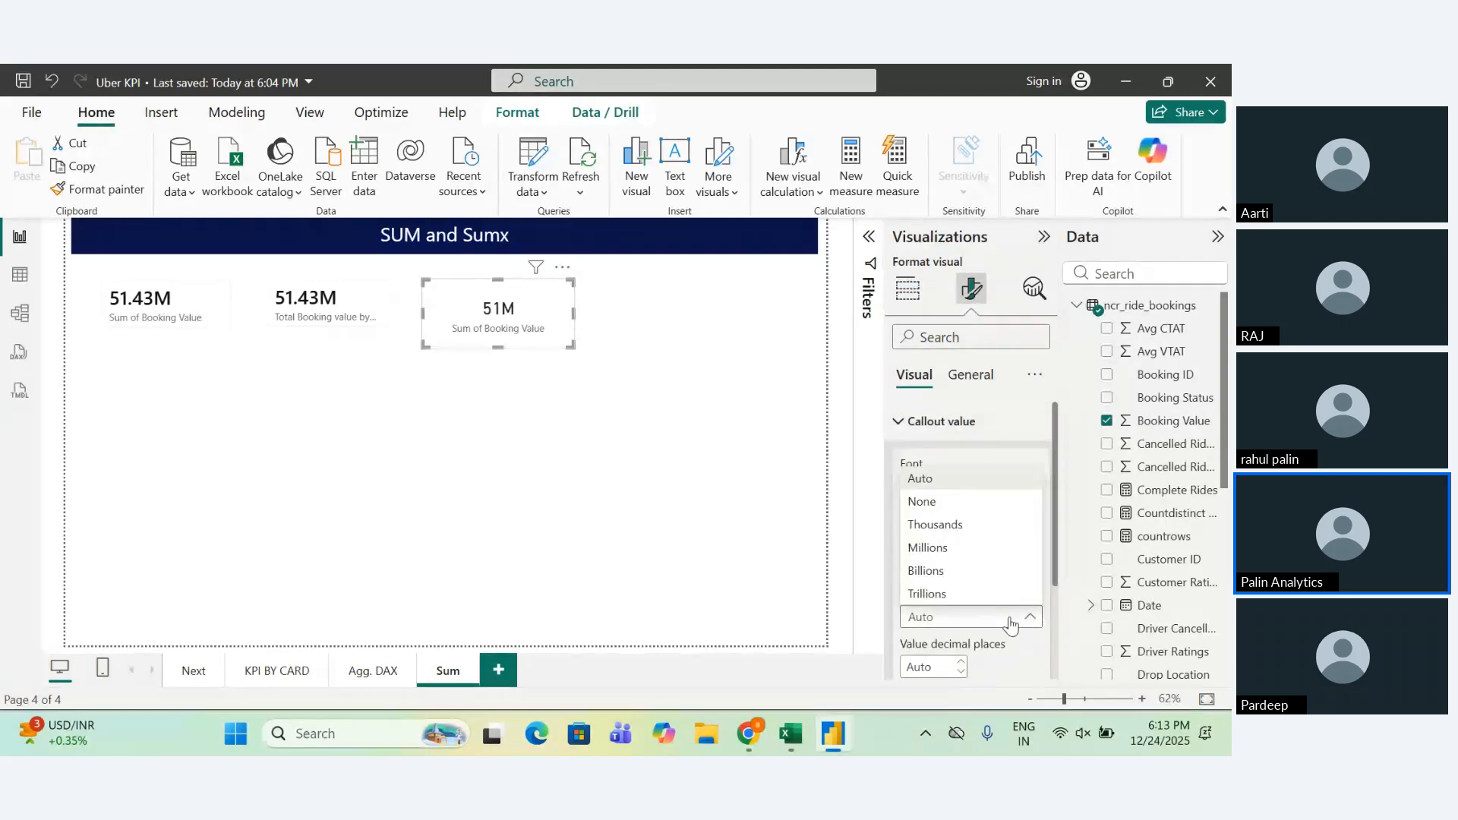
left_click(941, 525)
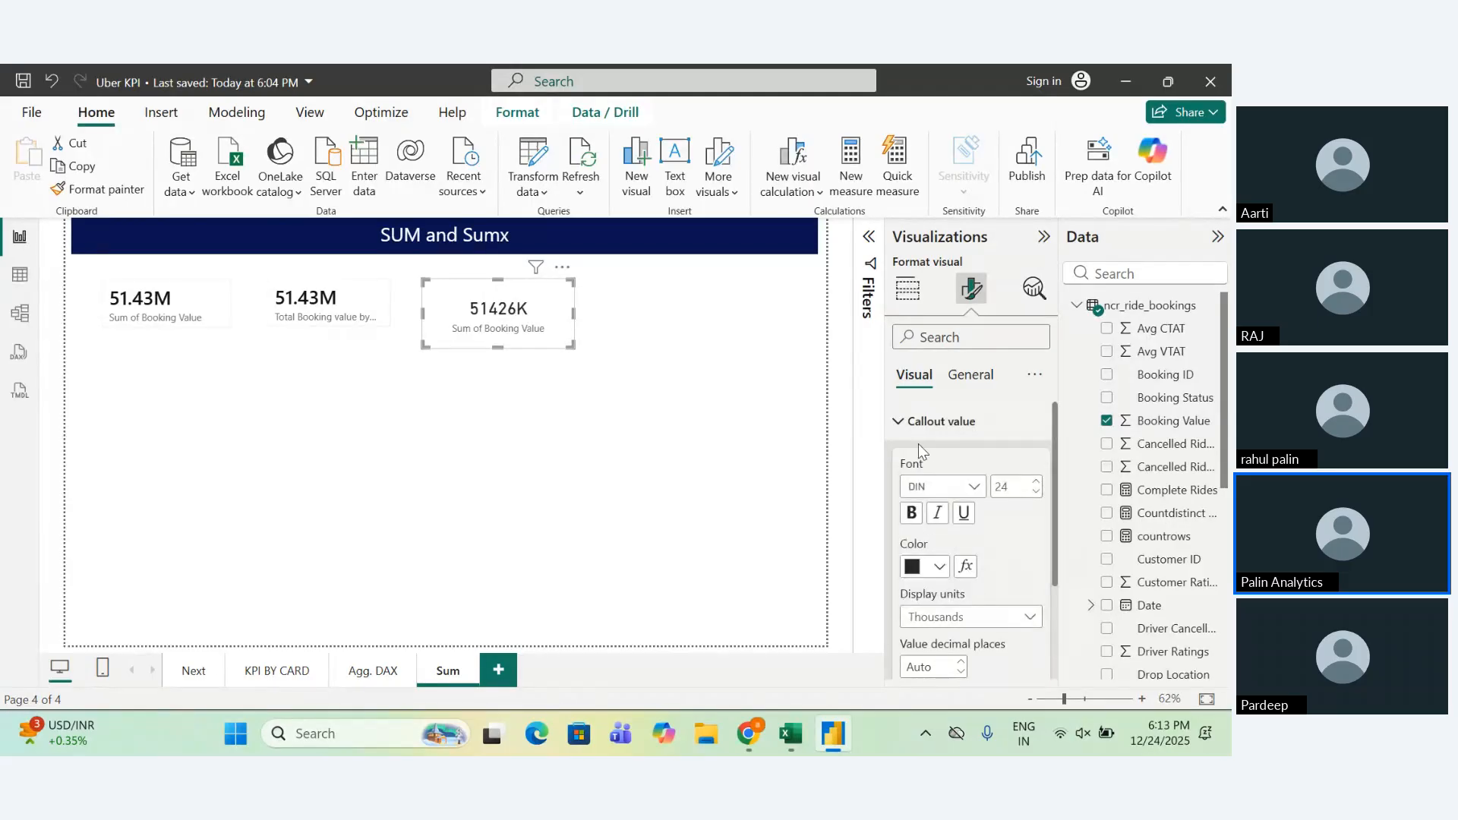
left_click(911, 420)
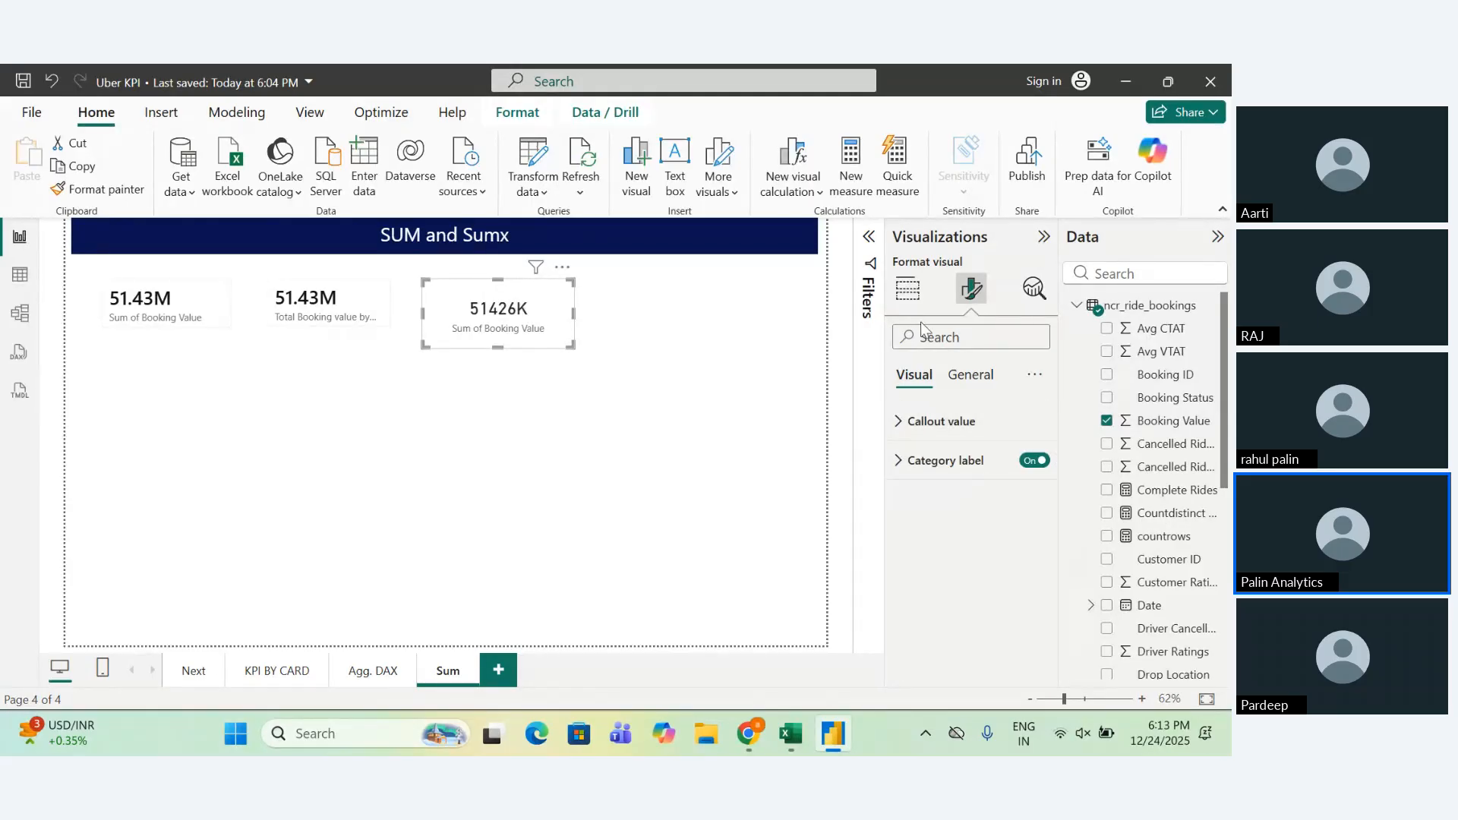
Add Booking Status as a visual-level filter on the third card and restrict it to Incomplete.
left_click(907, 289)
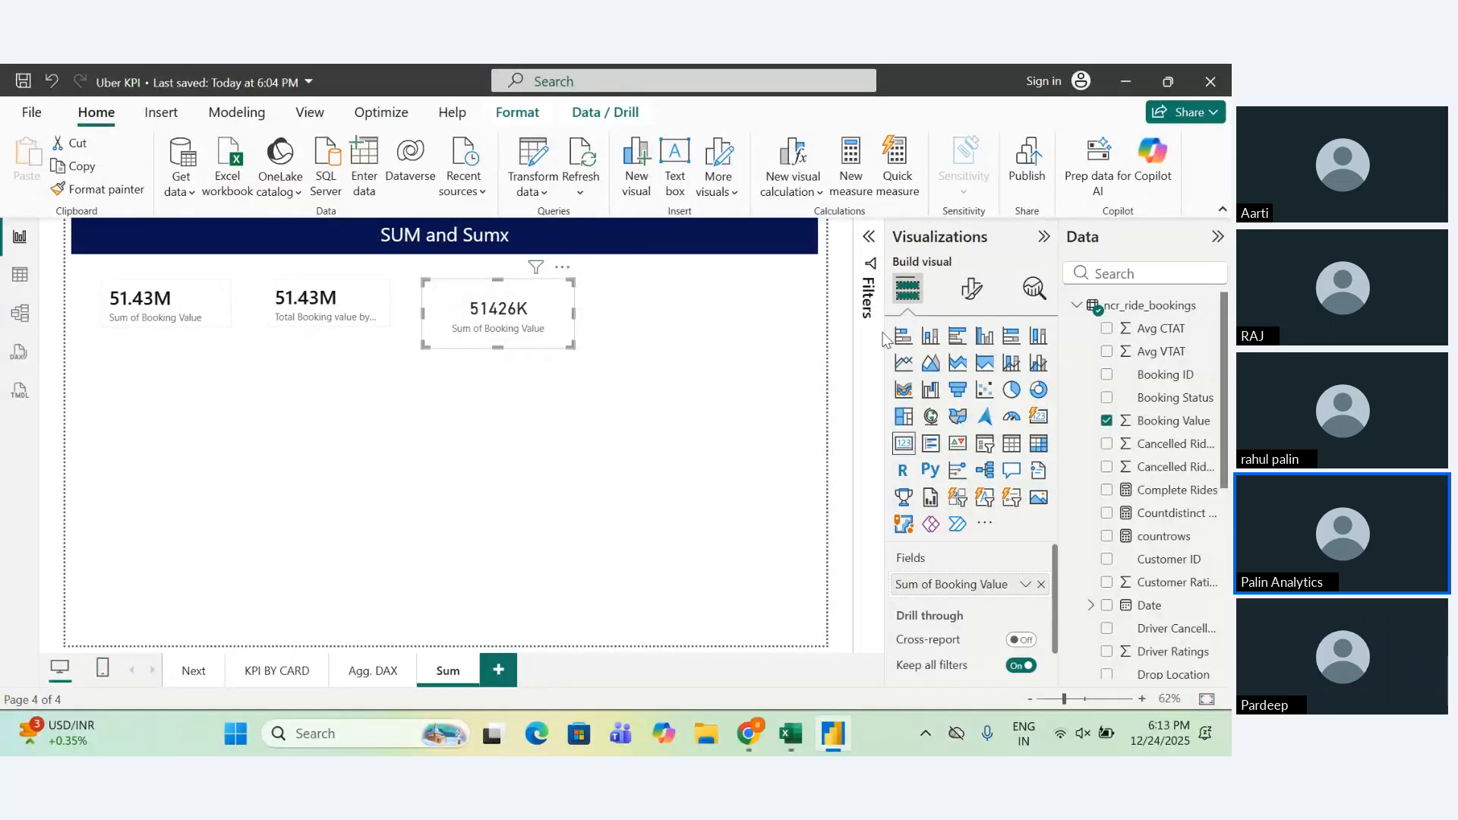
left_click(870, 259)
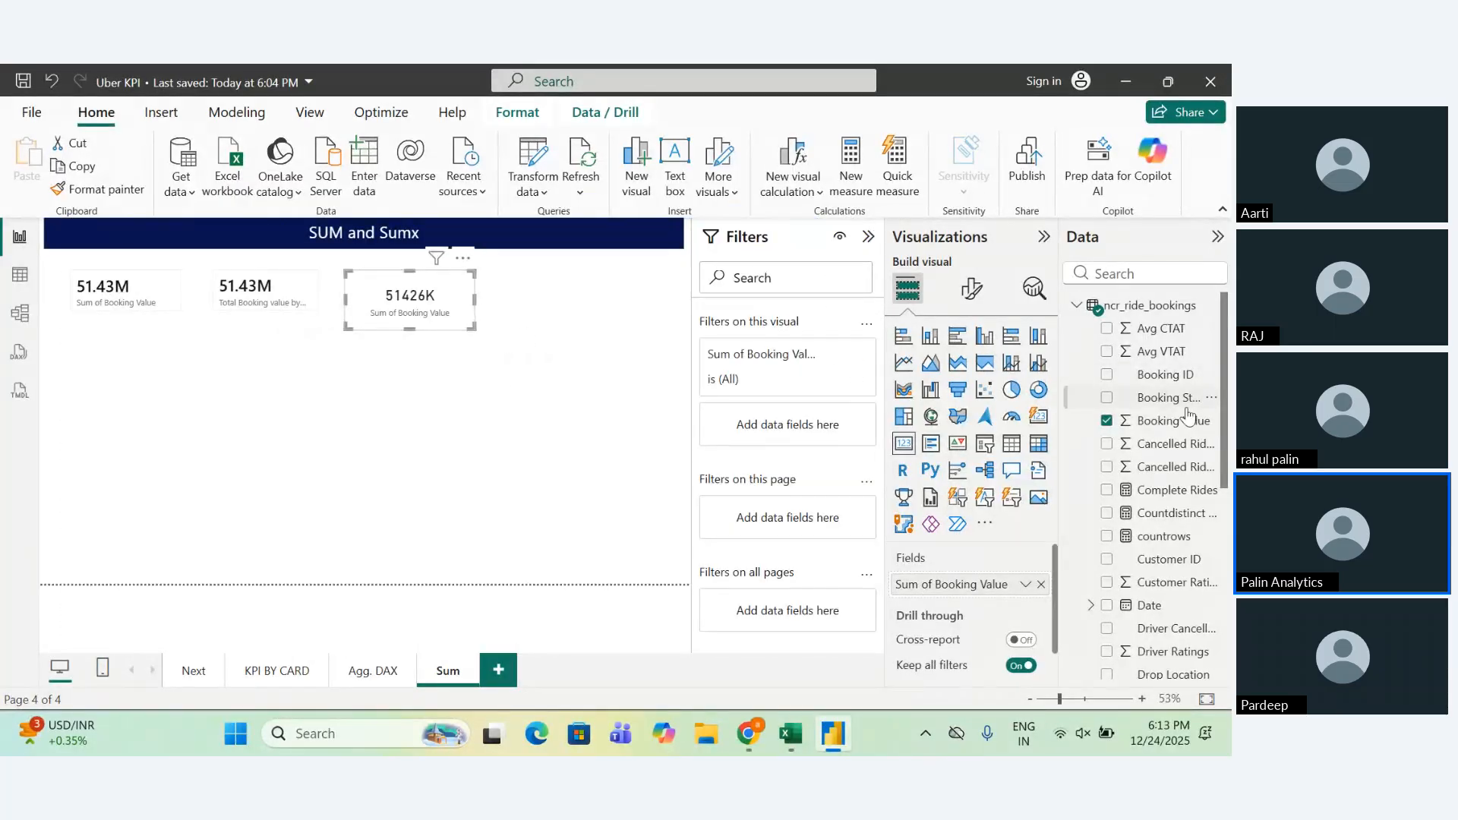
left_click_drag(1169, 397, 840, 427)
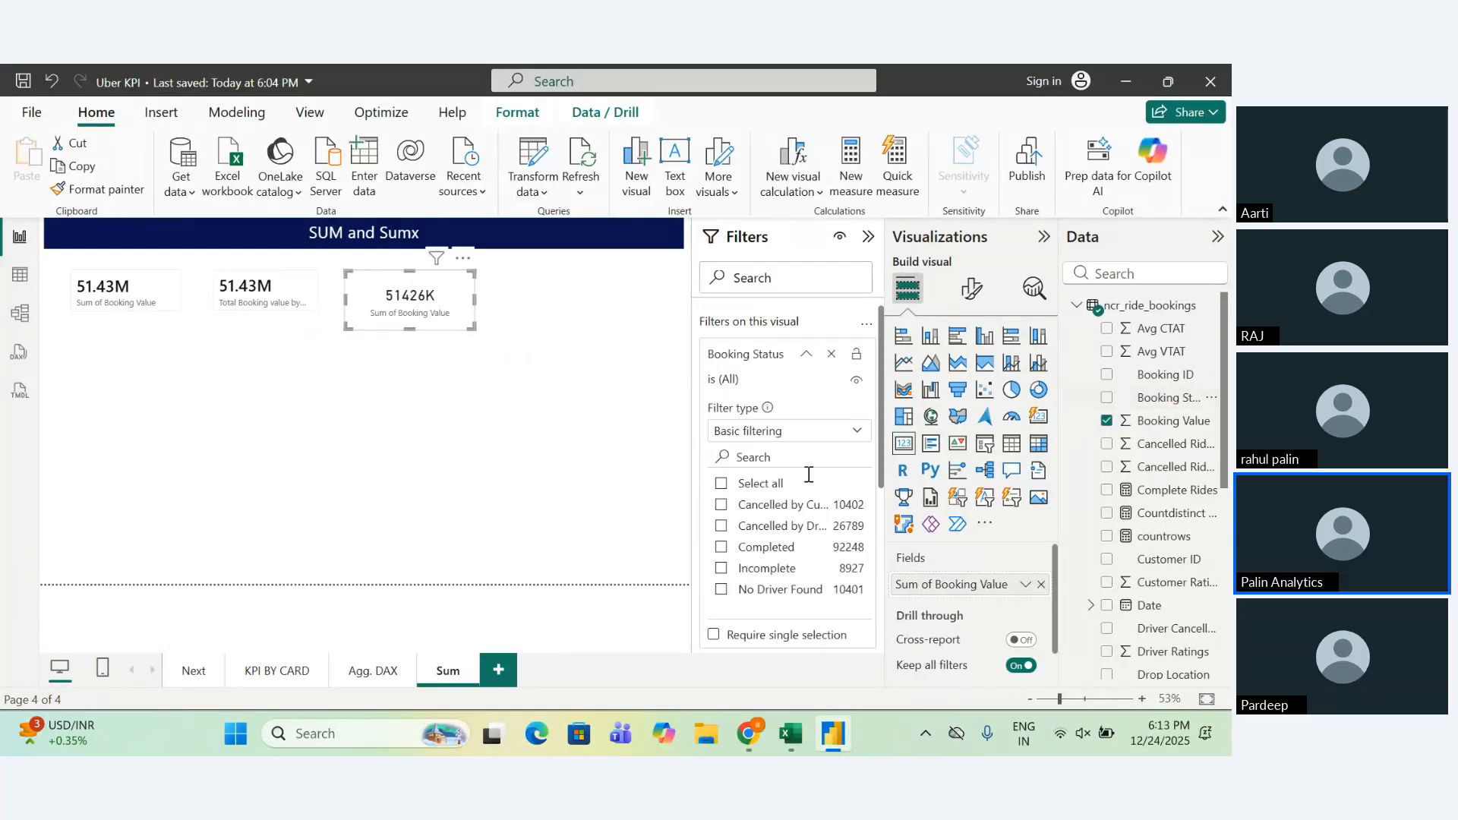
left_click(721, 568)
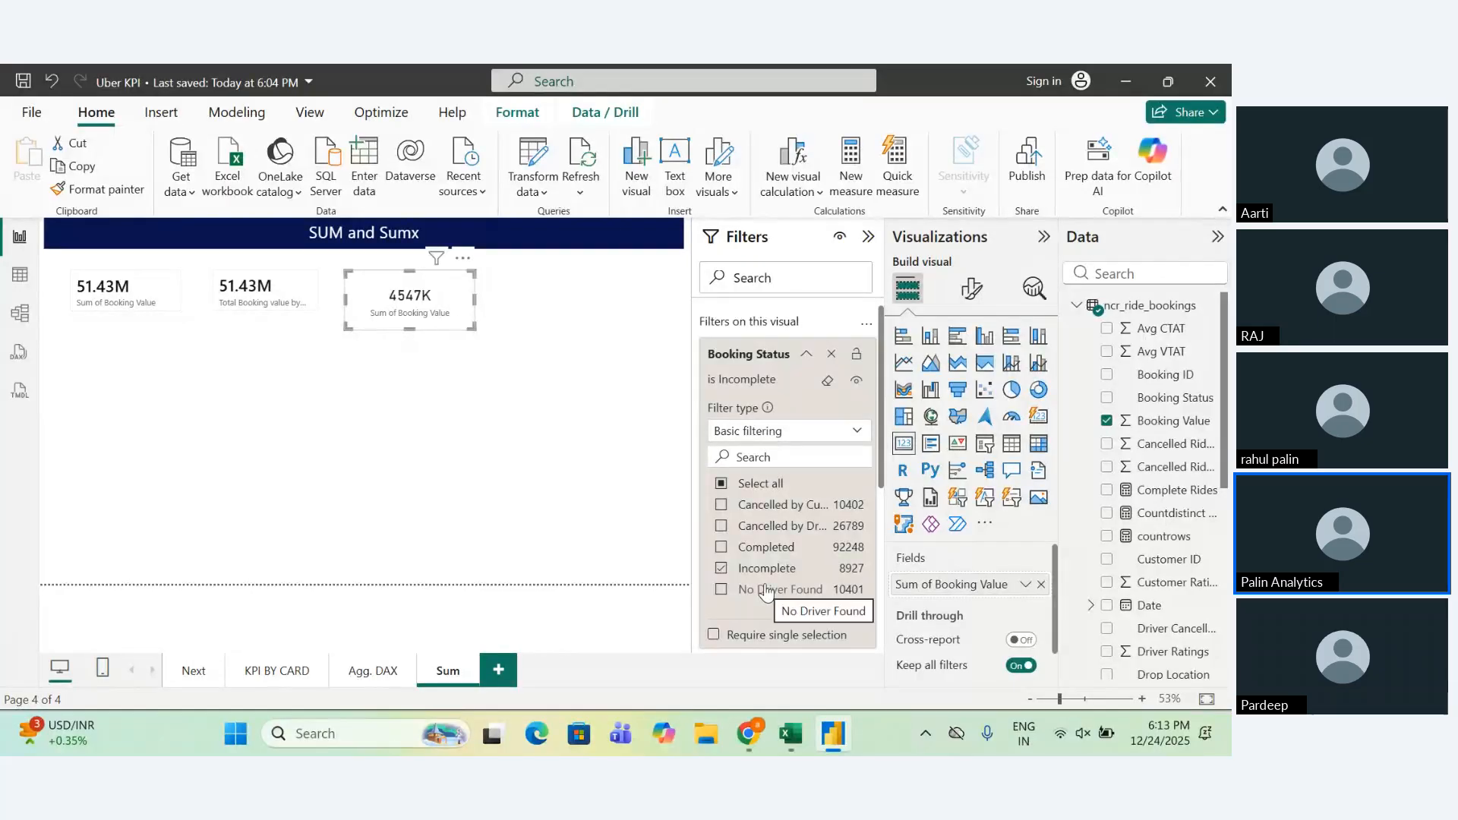
left_click(805, 354)
left_click(647, 404)
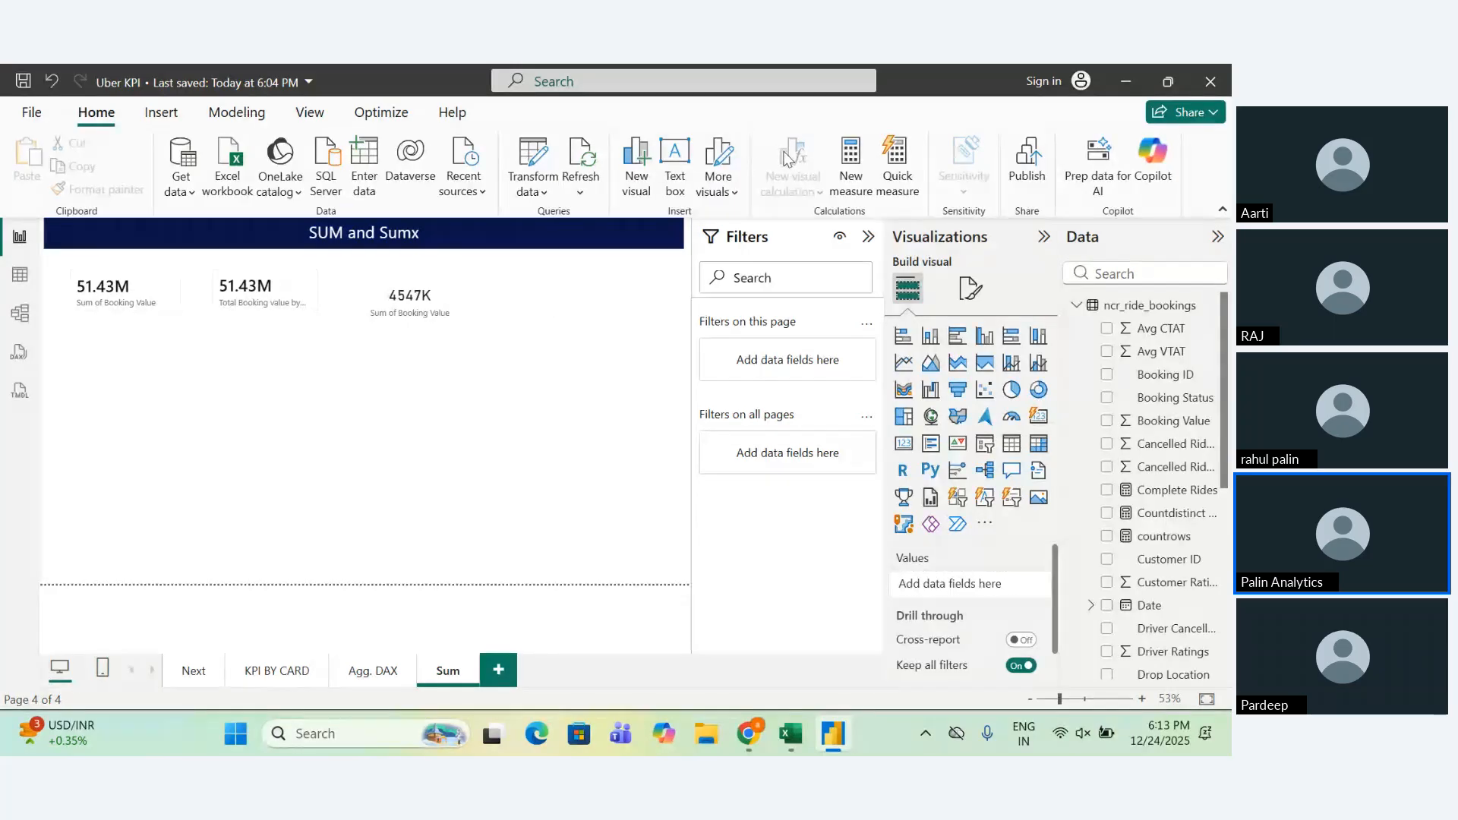
Collapse the Filters pane to give the report canvas more room.
left_click(851, 163)
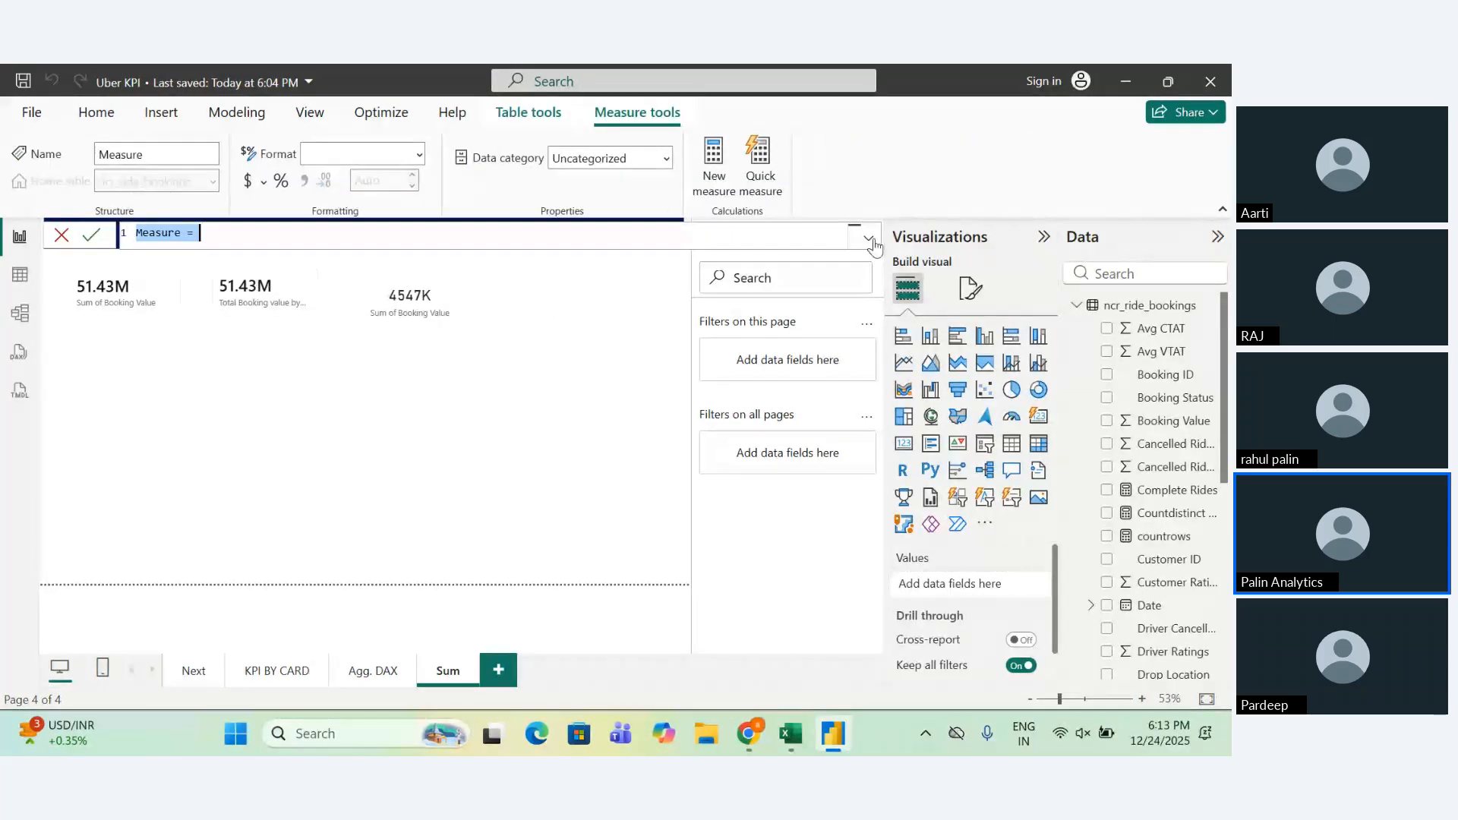
left_click(630, 325)
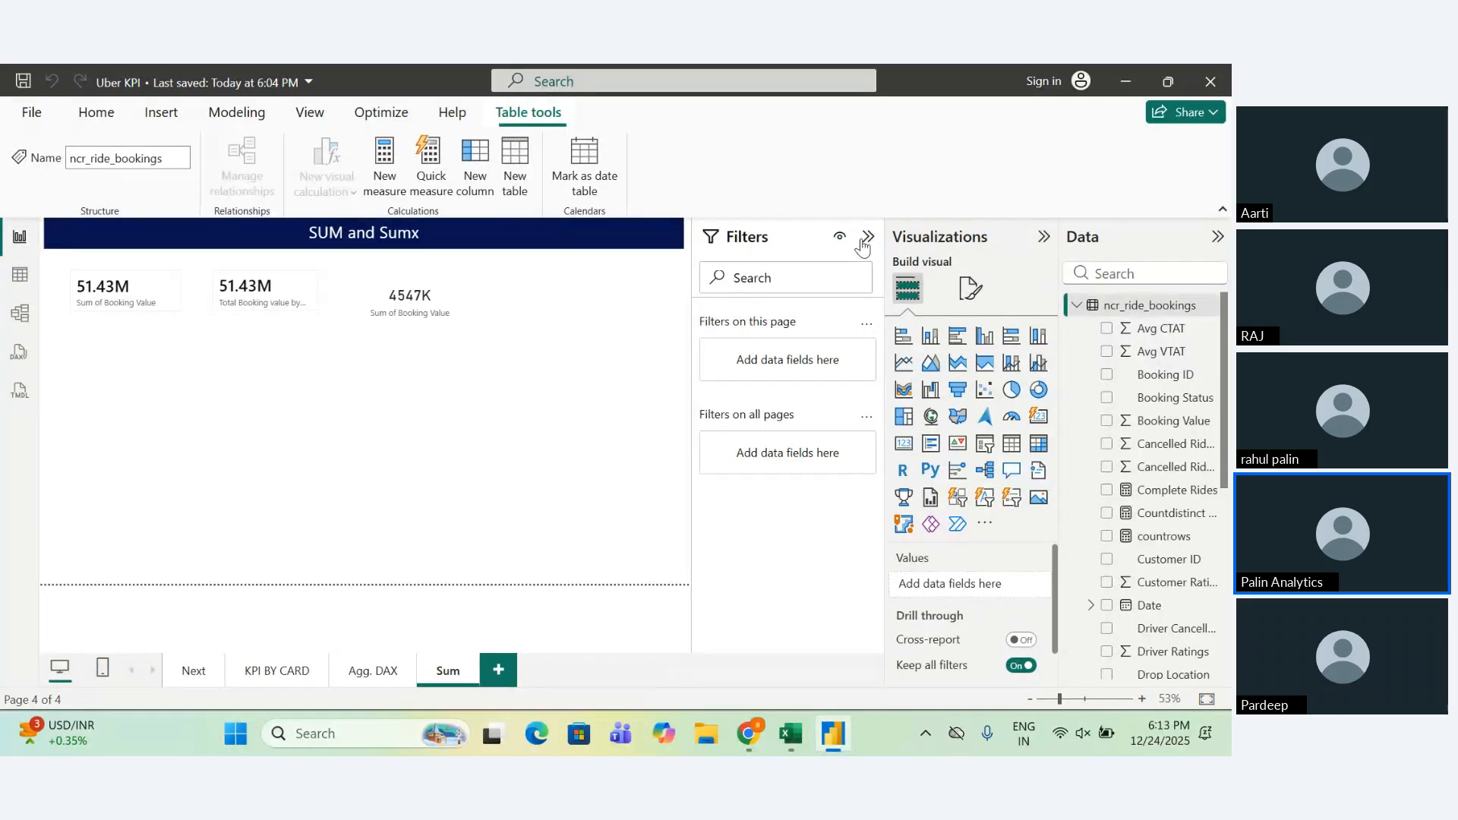
left_click(868, 238)
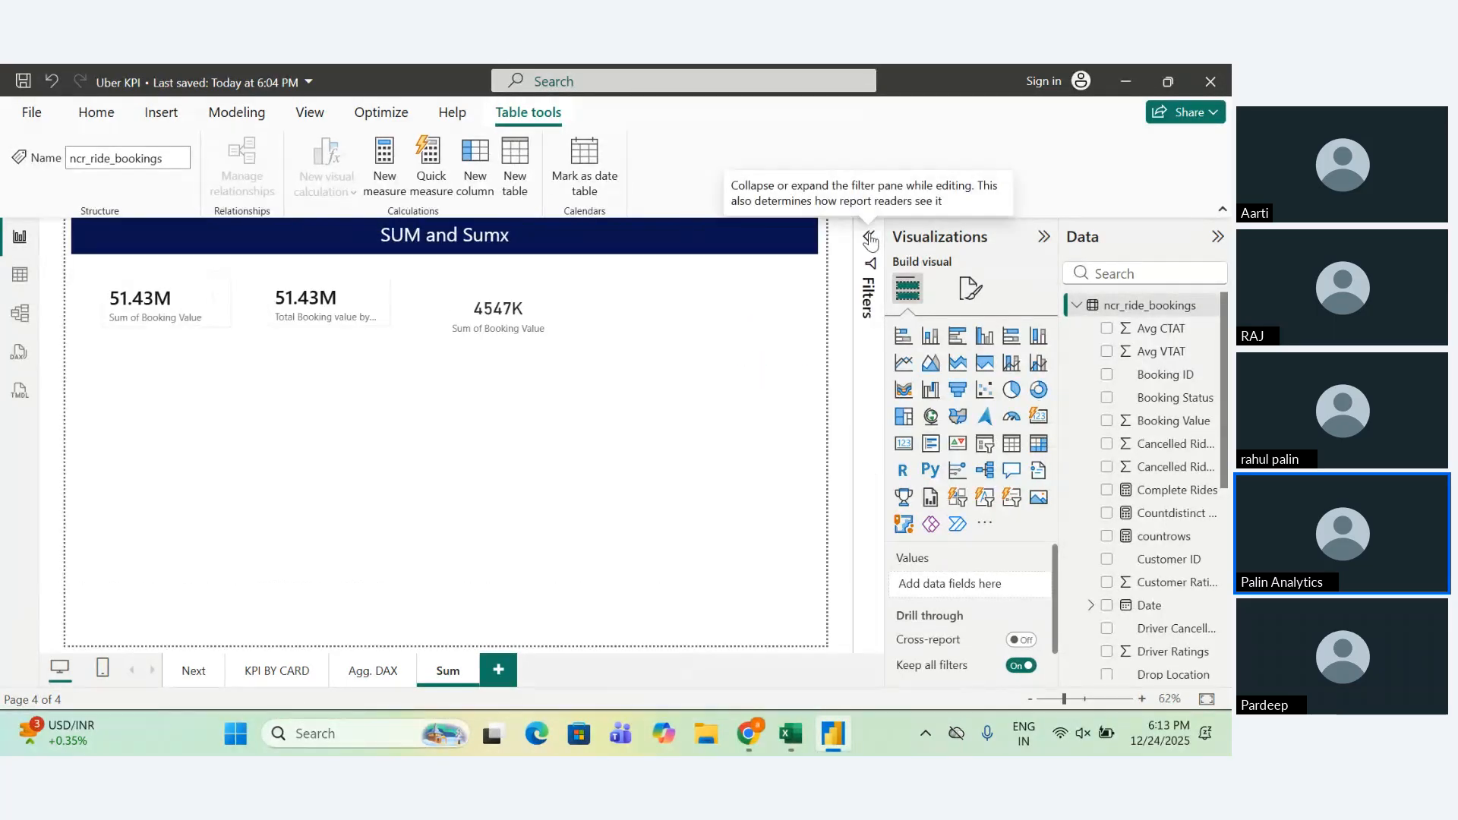
Create a new measure in the ncr_ride_bookings table and name it Total booking value by using sumx.
left_click(380, 163)
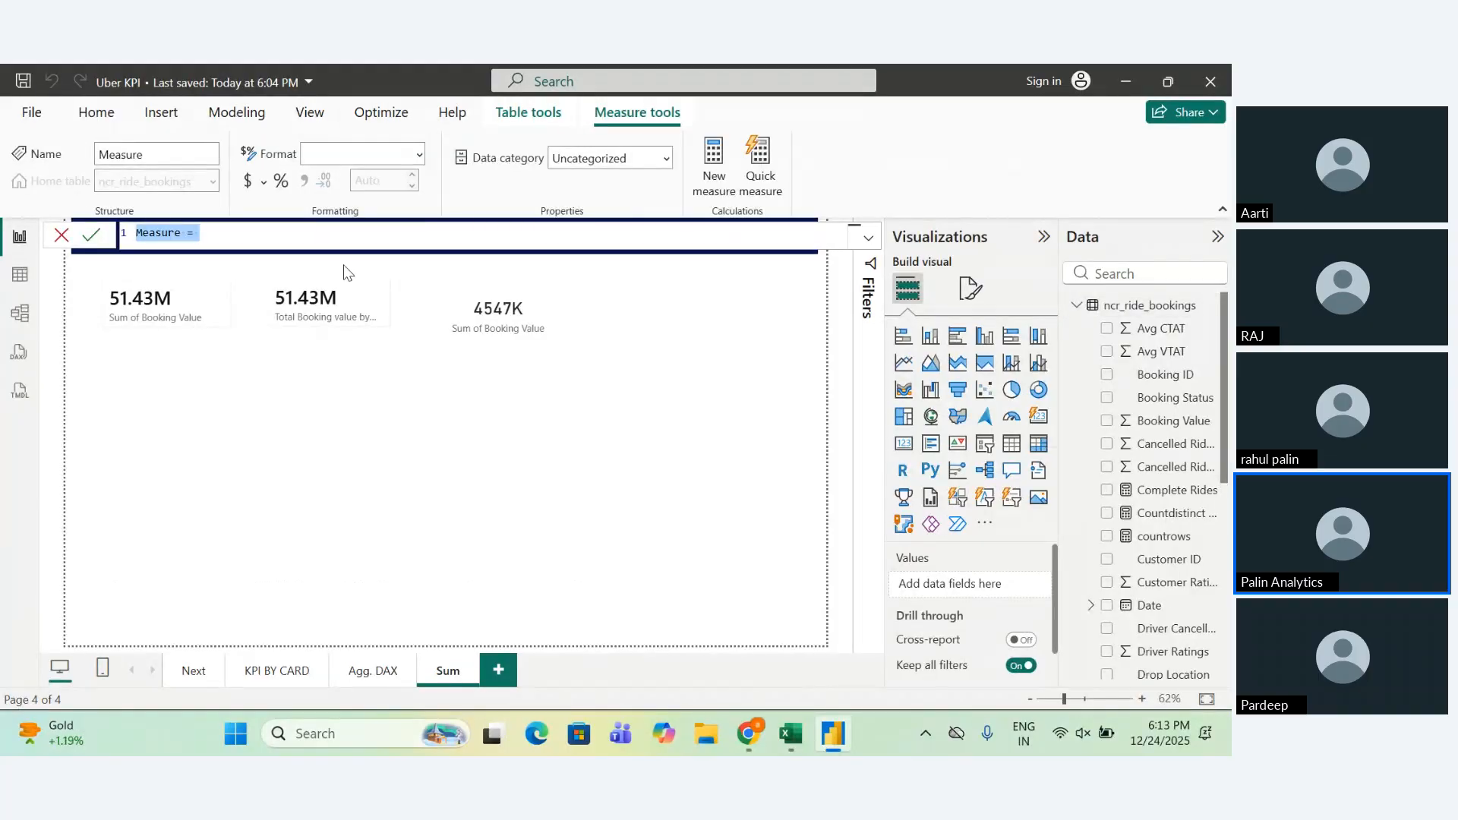
key("BackSpace")
type("Toa")
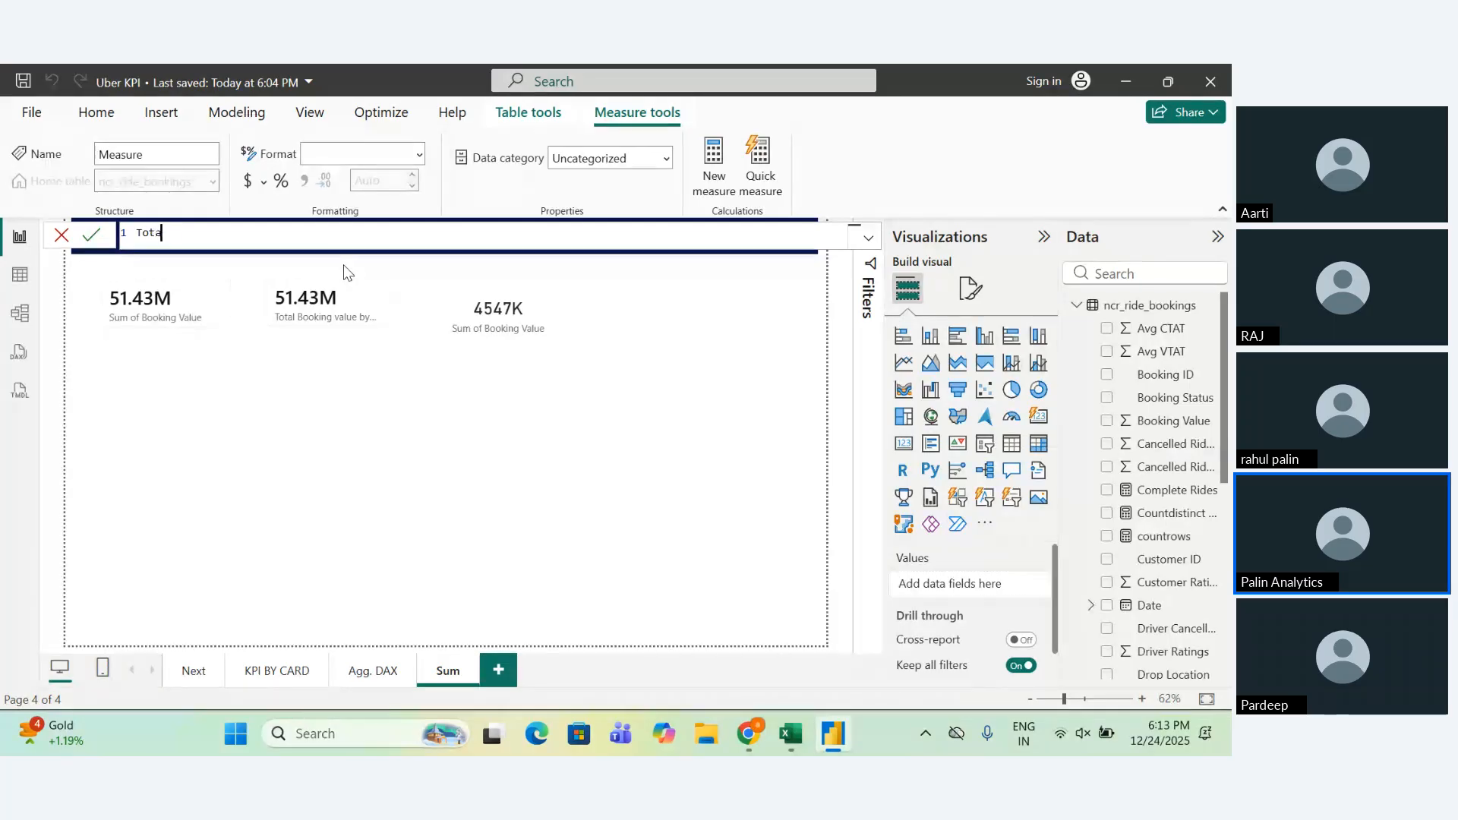
key("BackSpace")
type("tal booking value by using ")
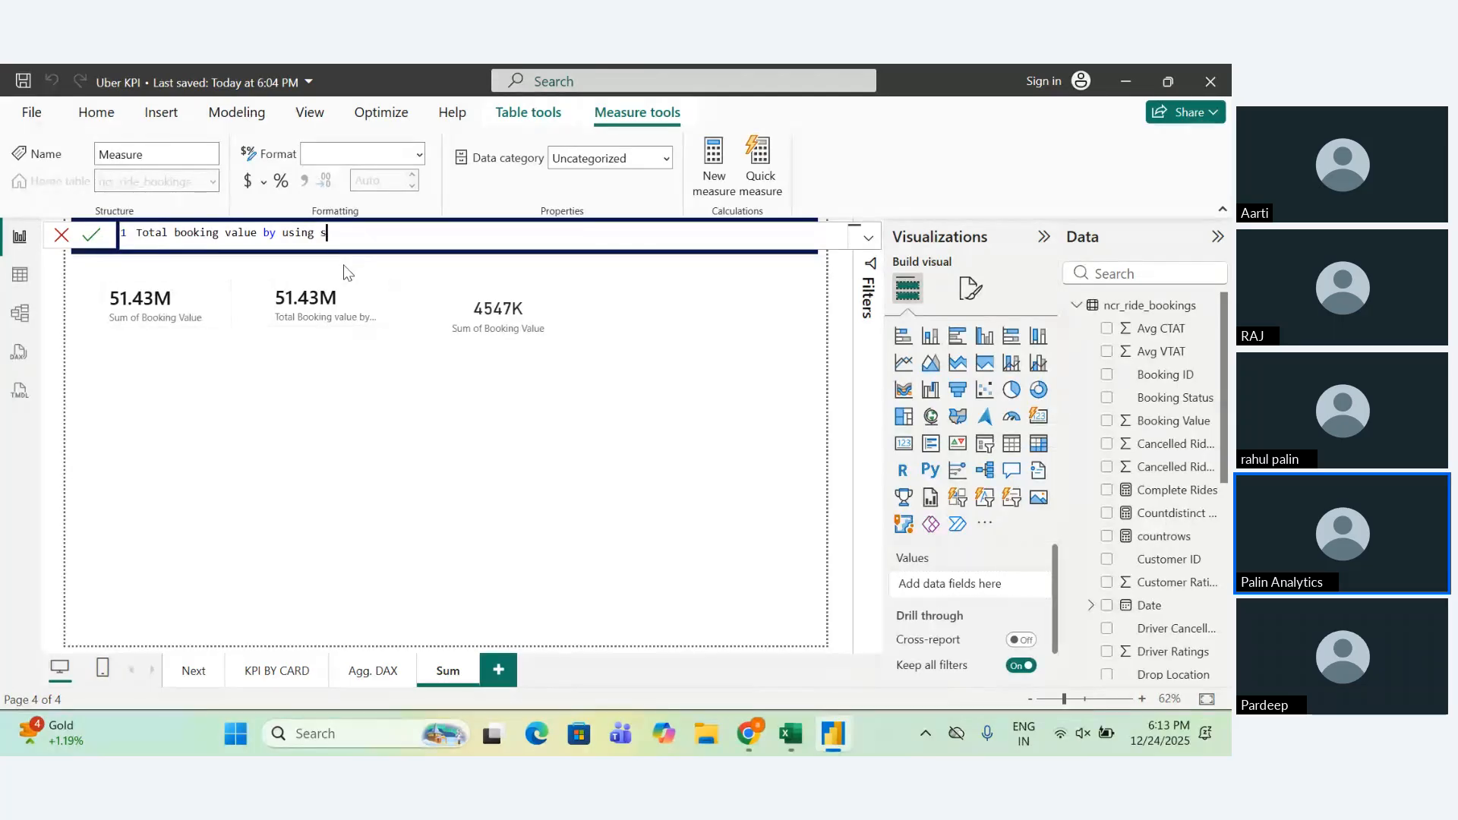
type("sumx =")
Start the measure's formula with the SUMX function, using ncr_ride_bookings as its table argument.
type("sum")
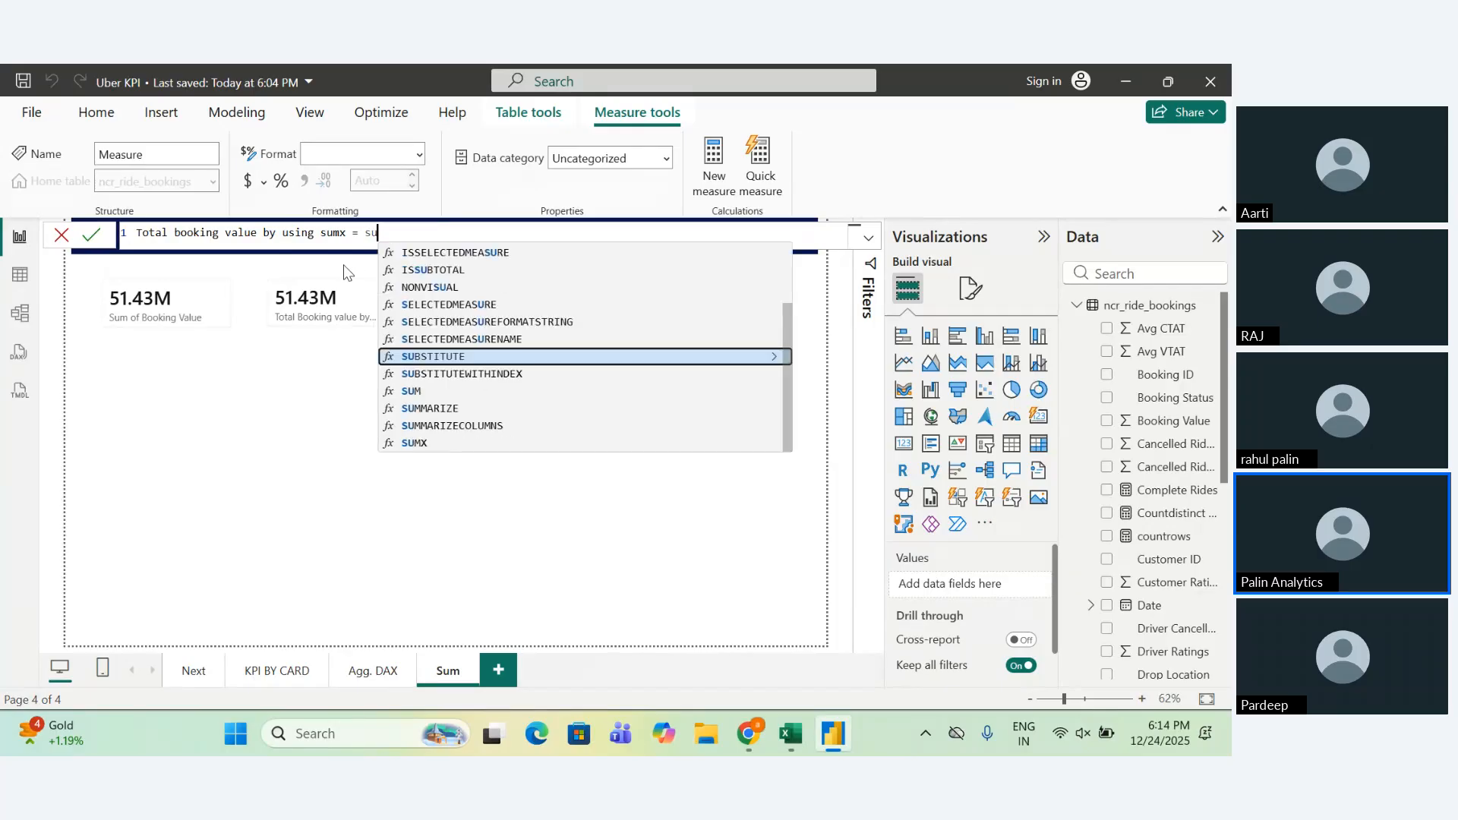
key("Down")
key("Down")
type("x")
key("Tab")
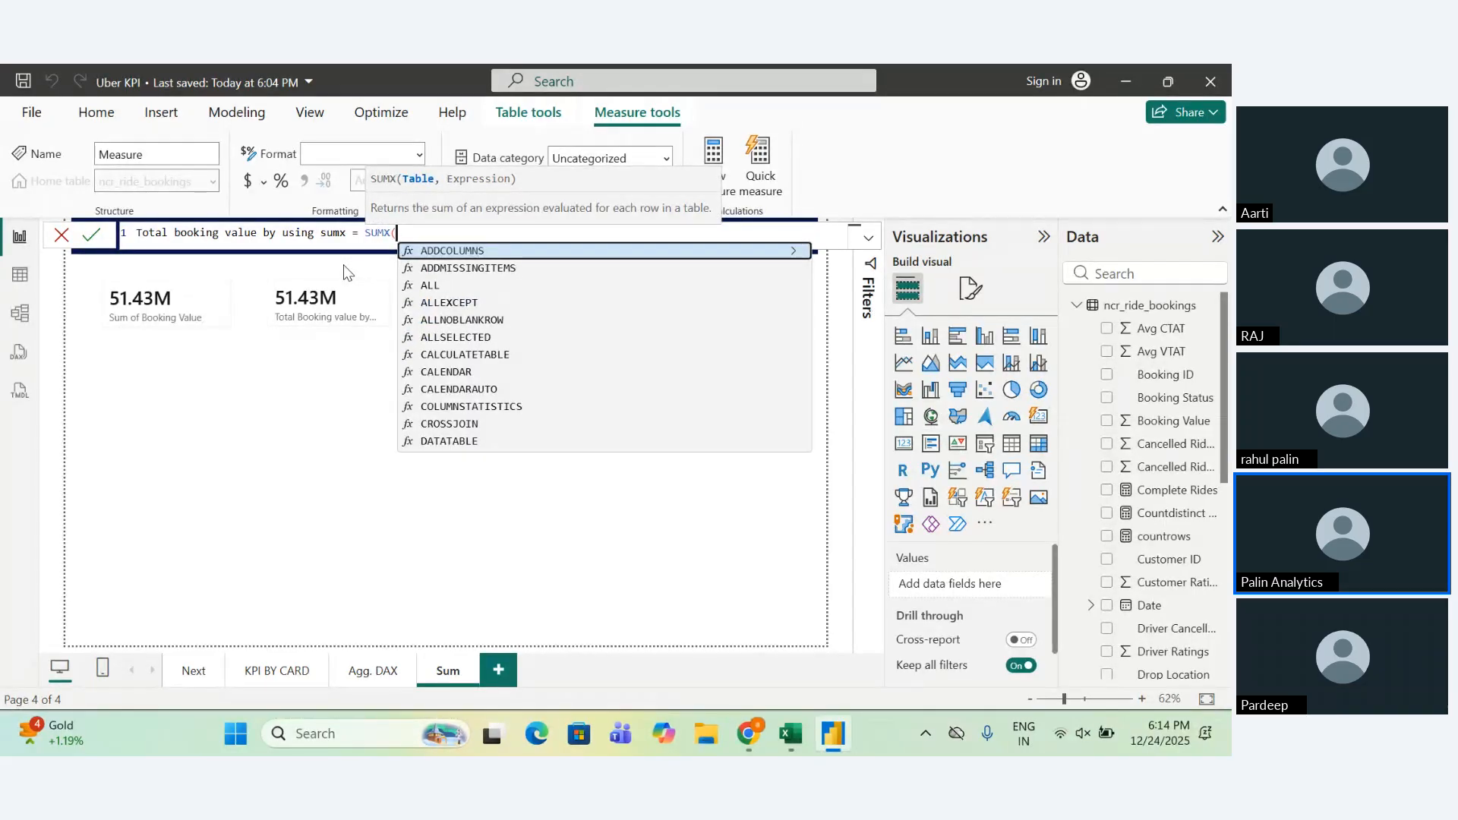
type("ncr")
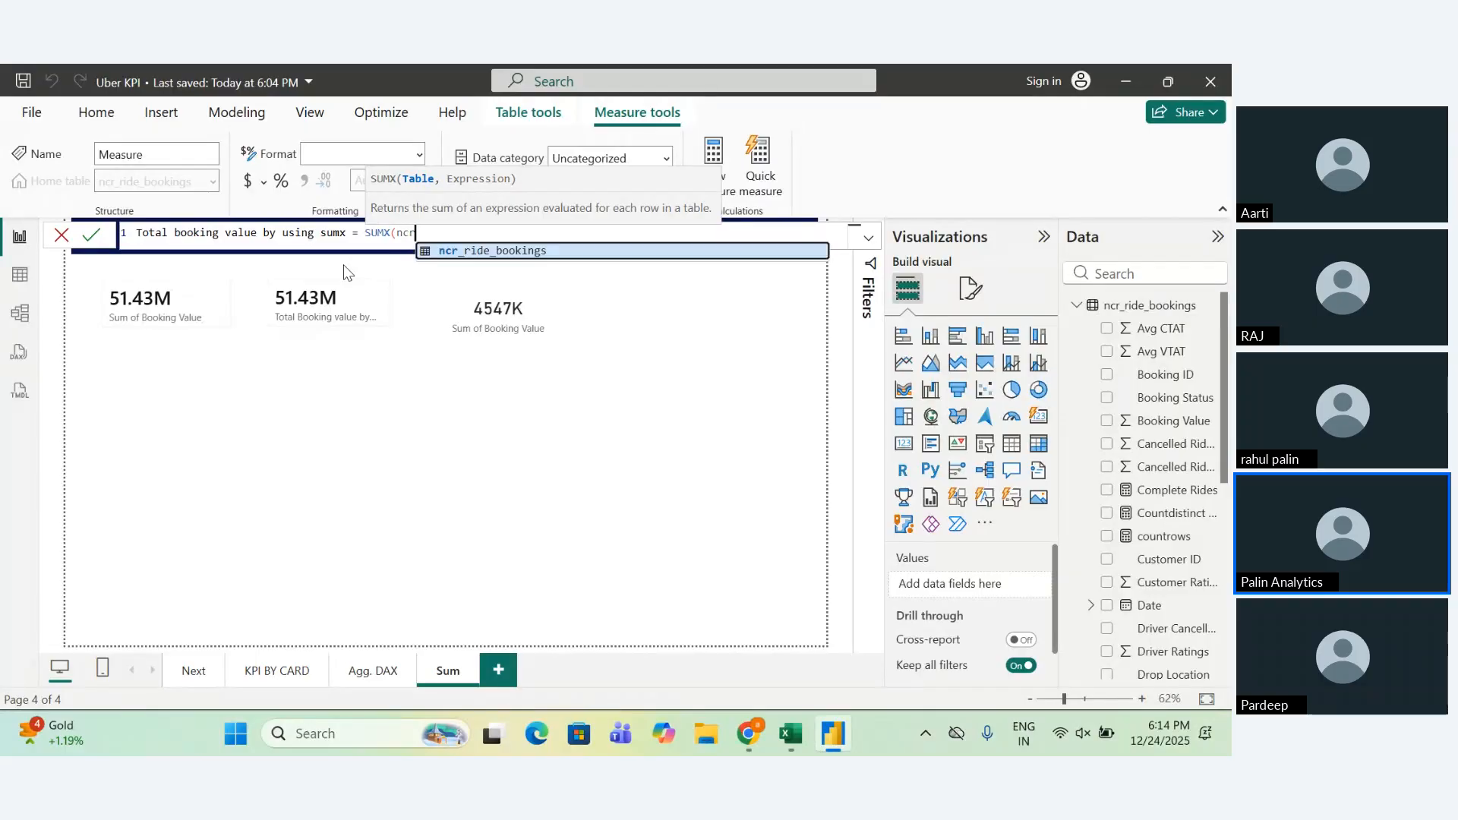
key("Tab")
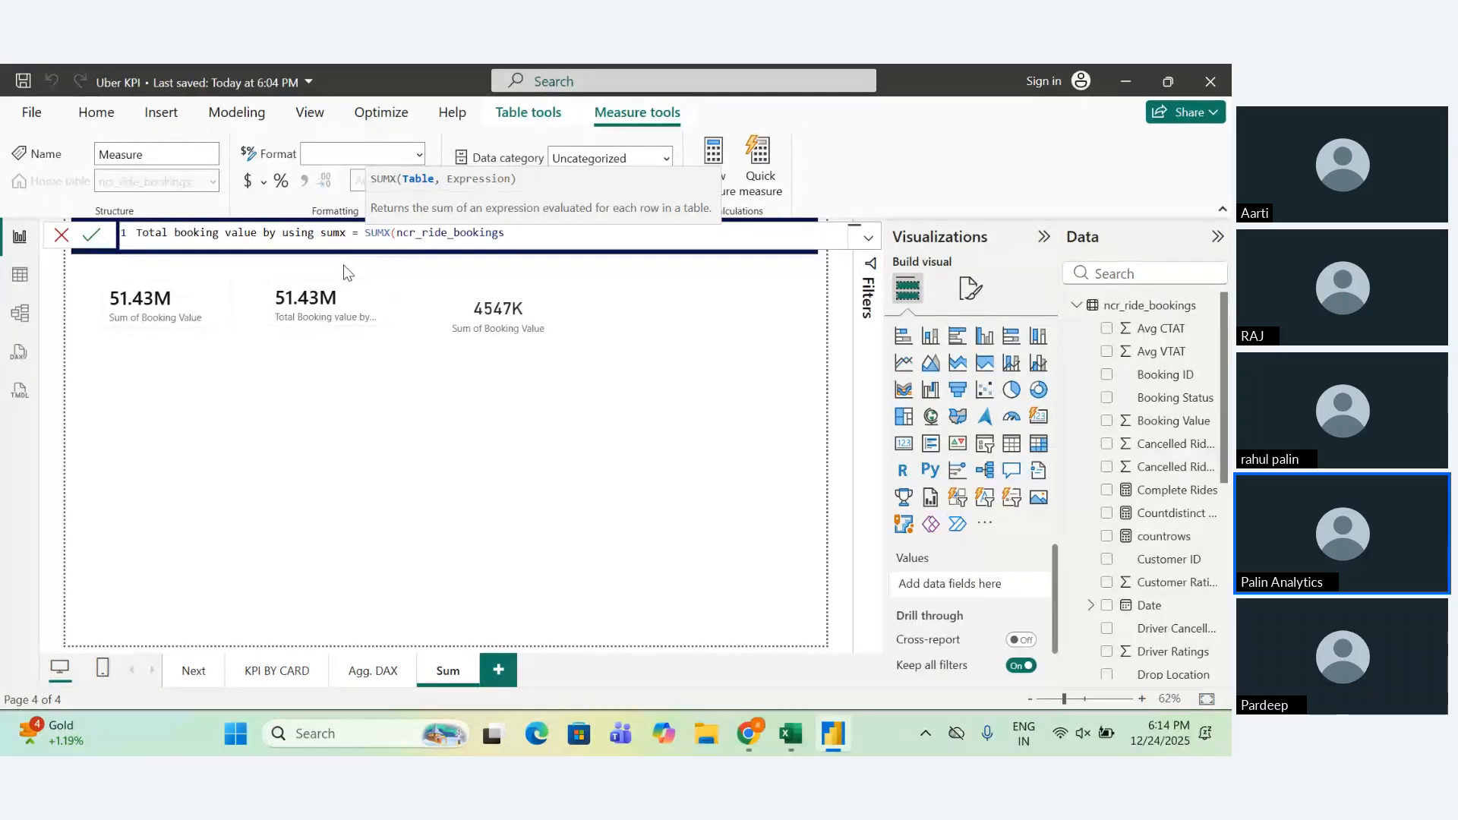
Add an IF expression to the SUMX formula that tests whether ncr_ride_bookings[Booking Value] equals "incomplete".
type(",")
type("IF(")
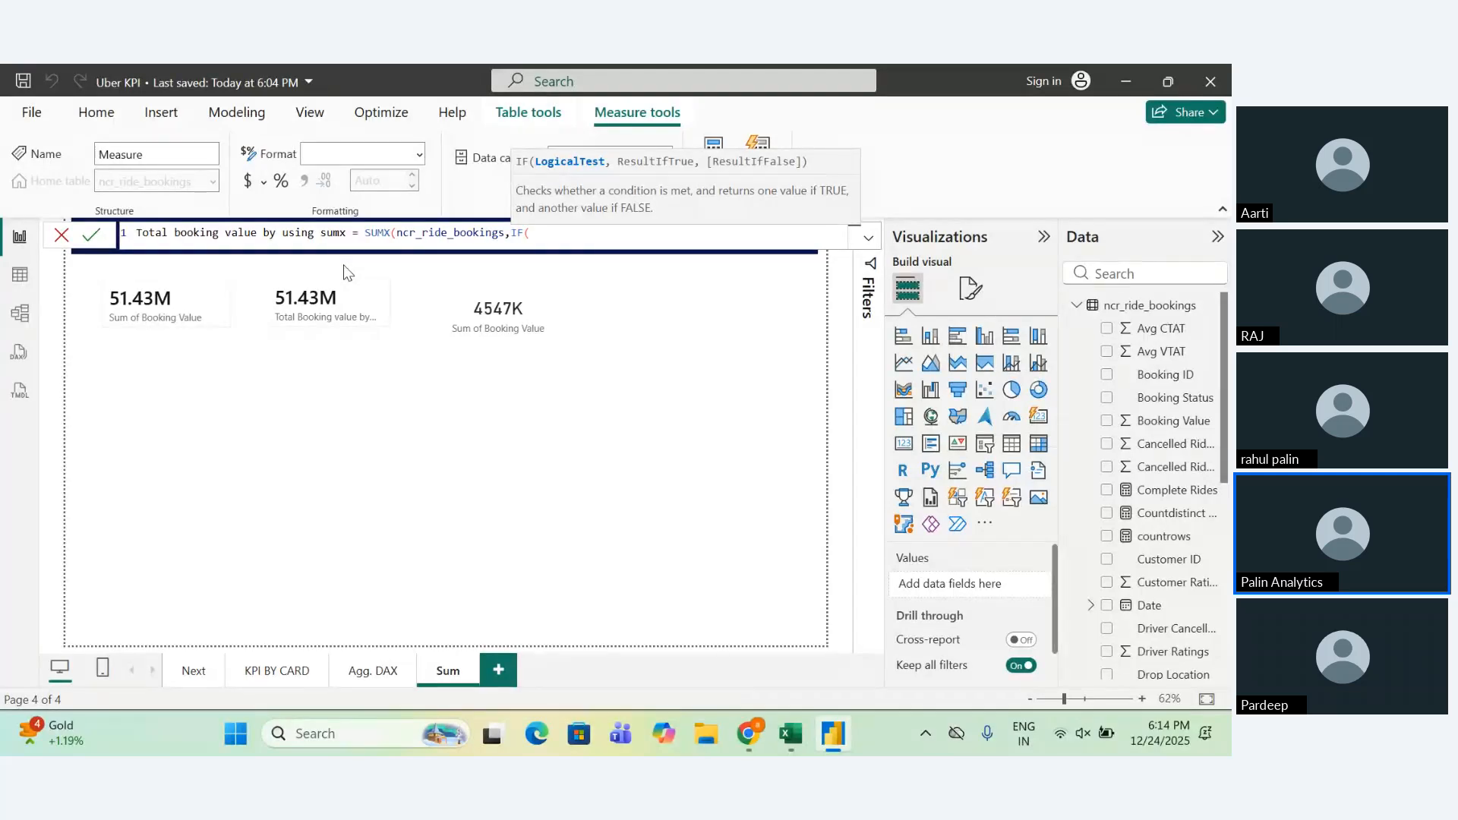
type("booking")
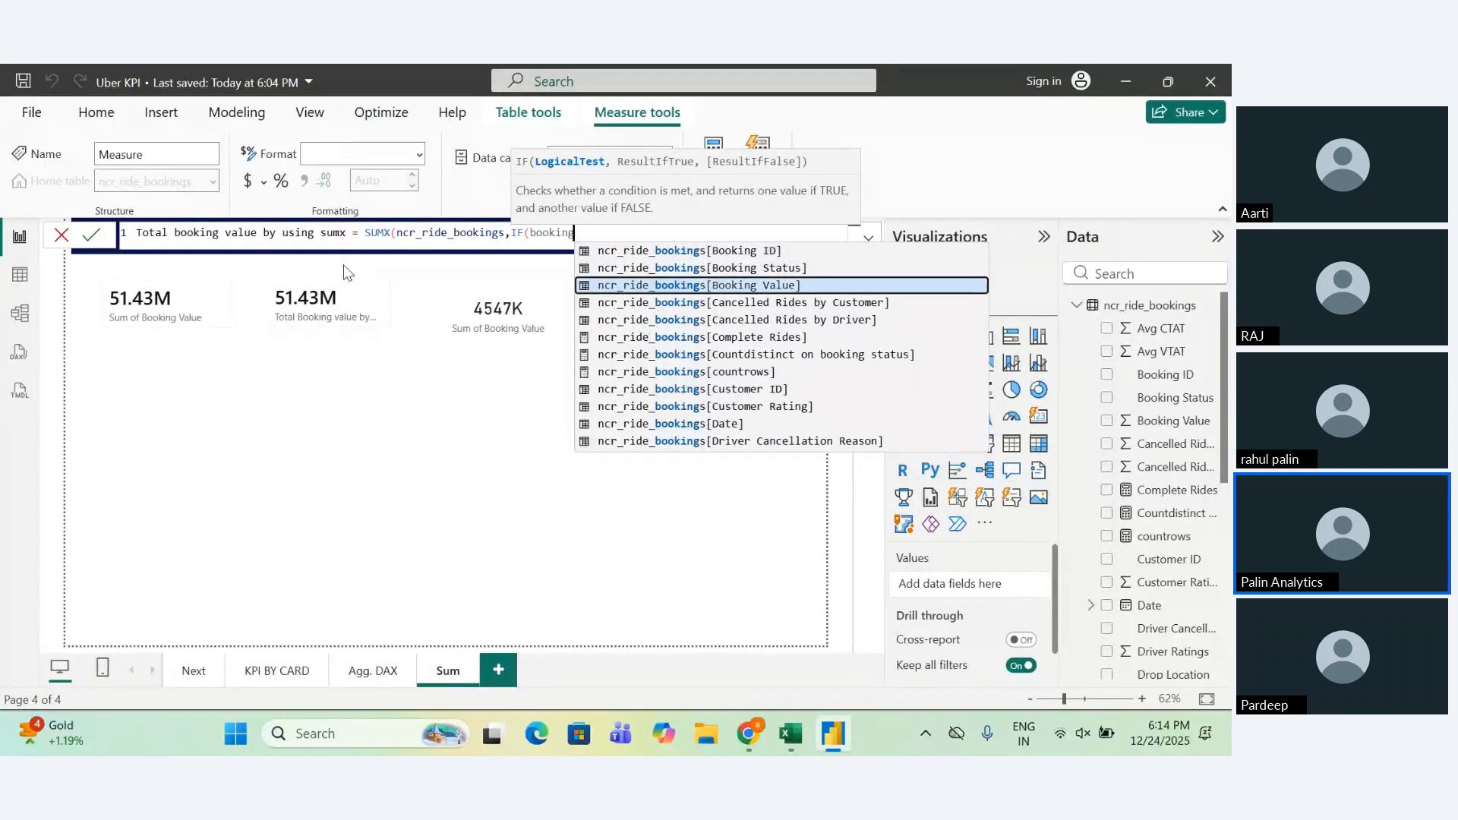
key("Tab")
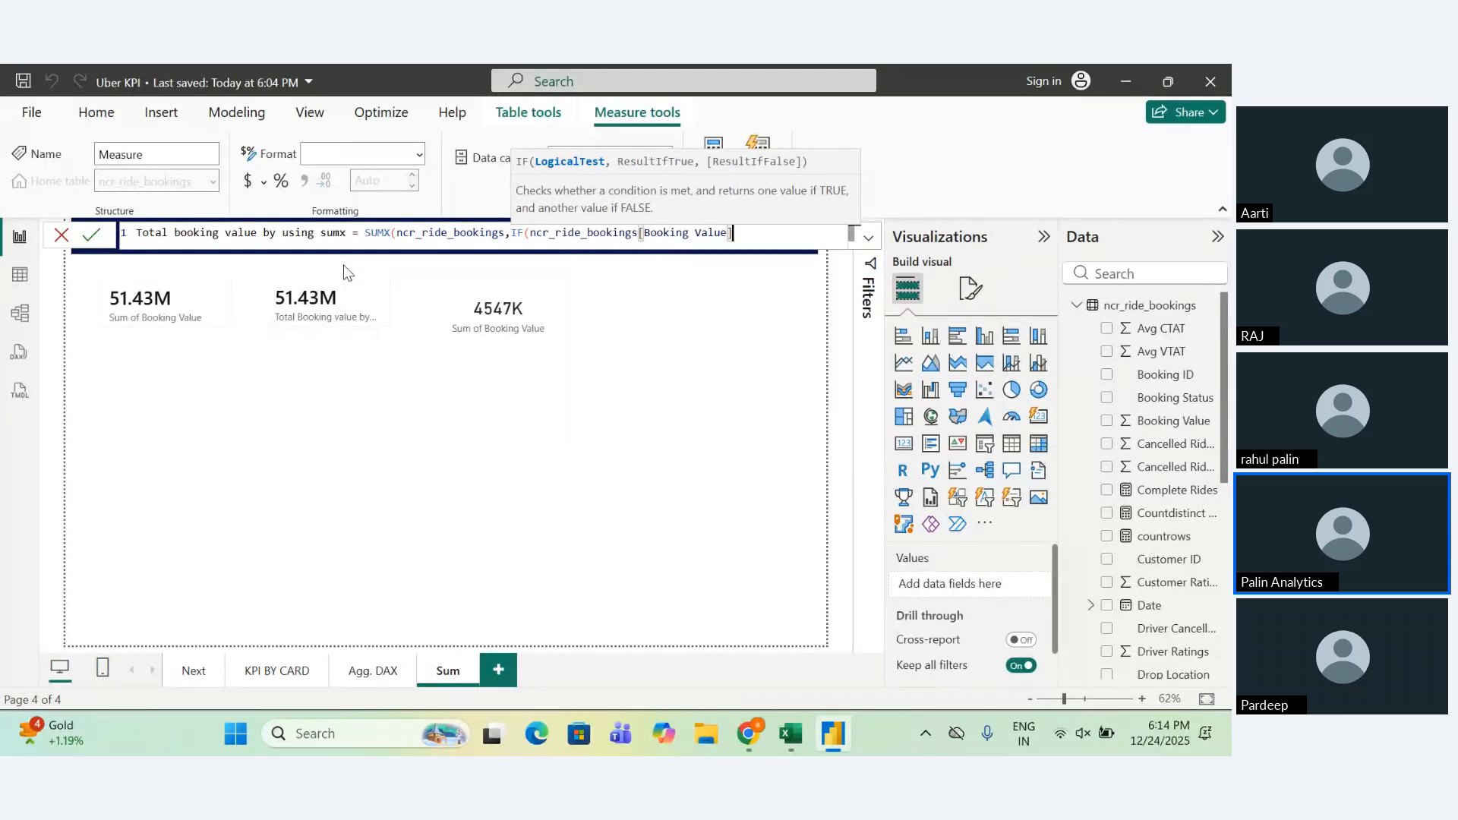
type("=\"incomplete")
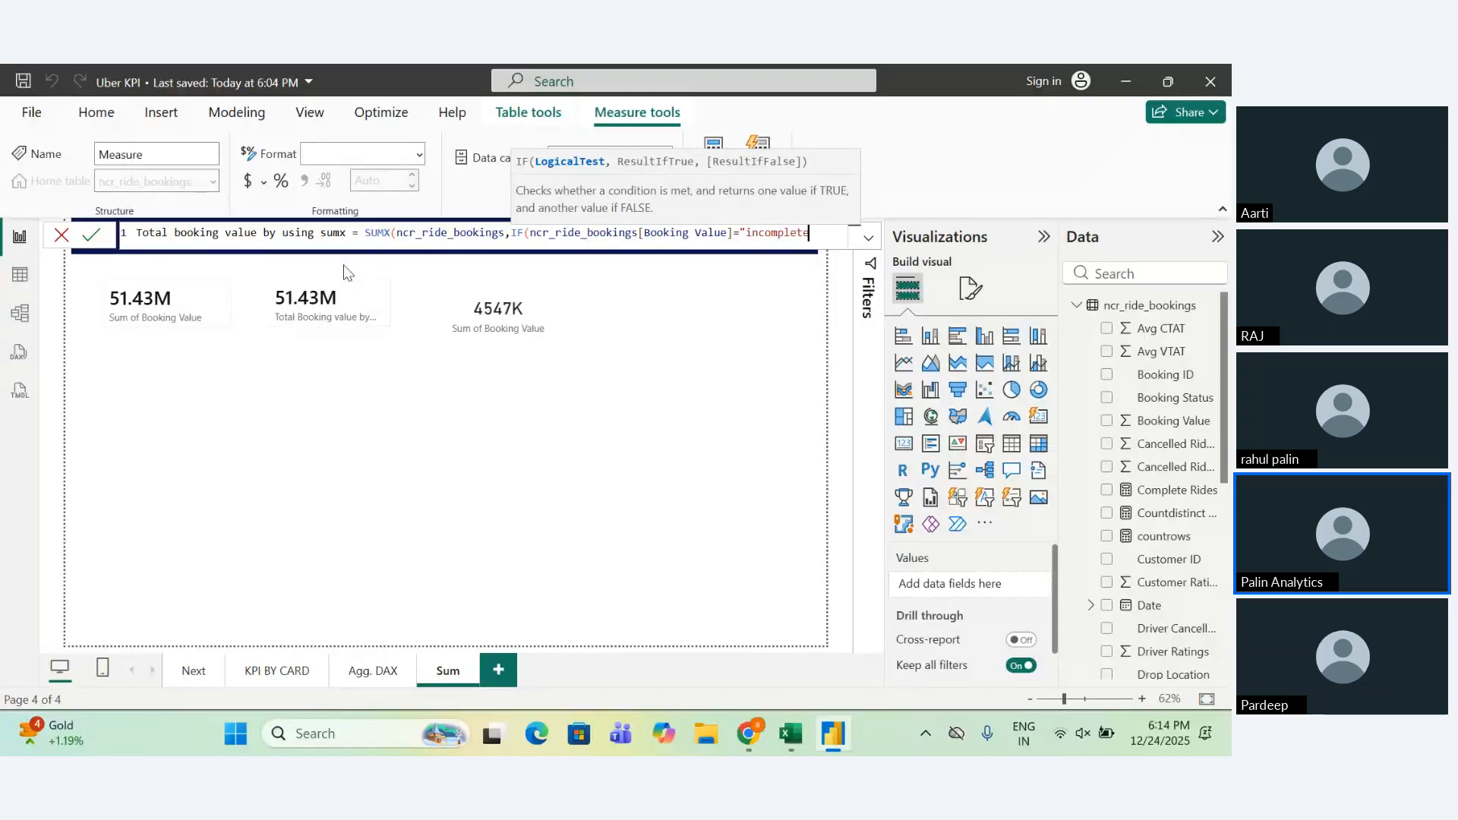
type("\",")
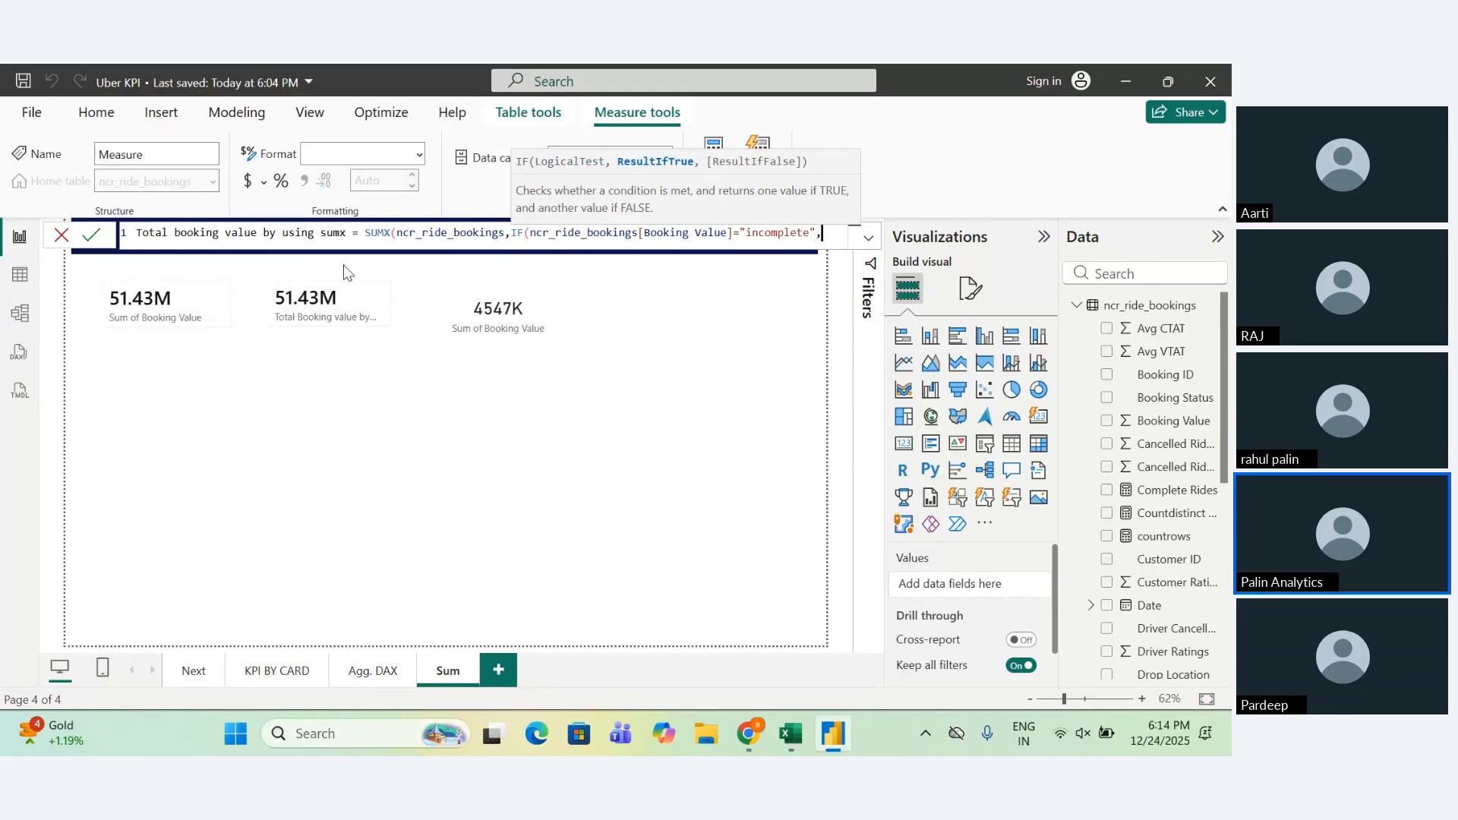
Return ncr_ride_bookings[Booking Value] when the IF condition is true, close both functions and commit the measure.
type("book")
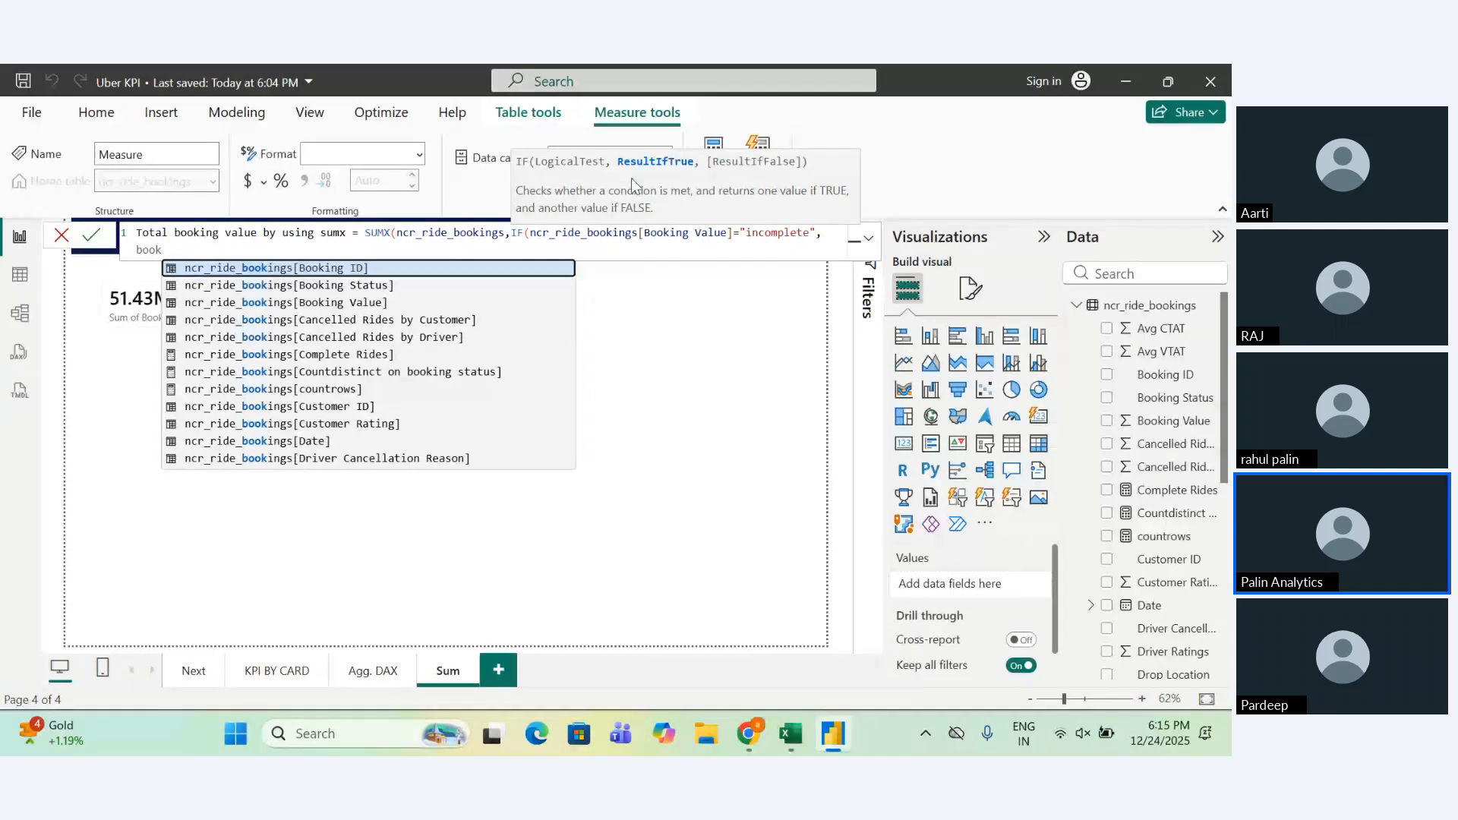
key("Down")
key("Down")
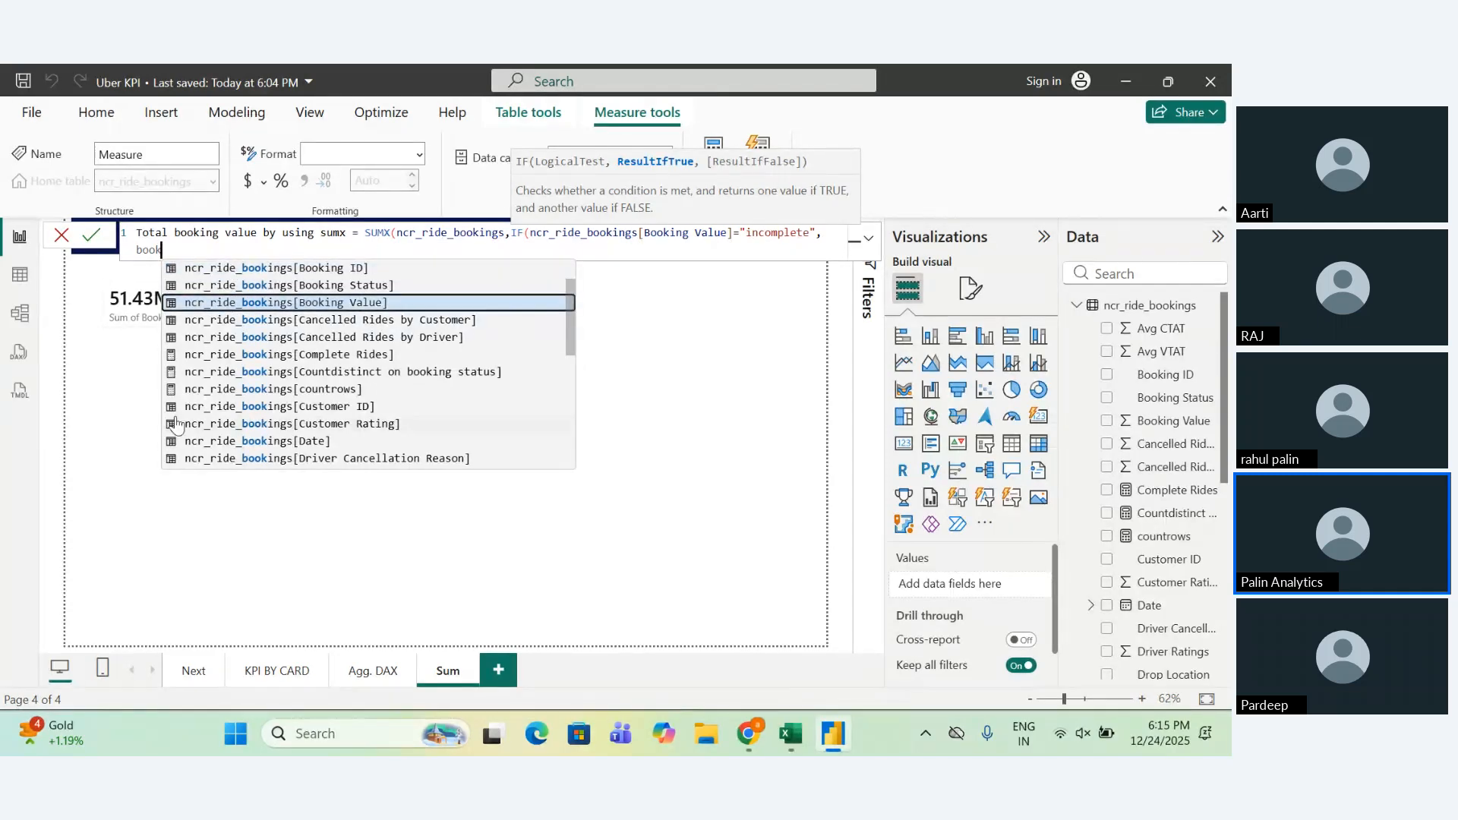
key("Tab")
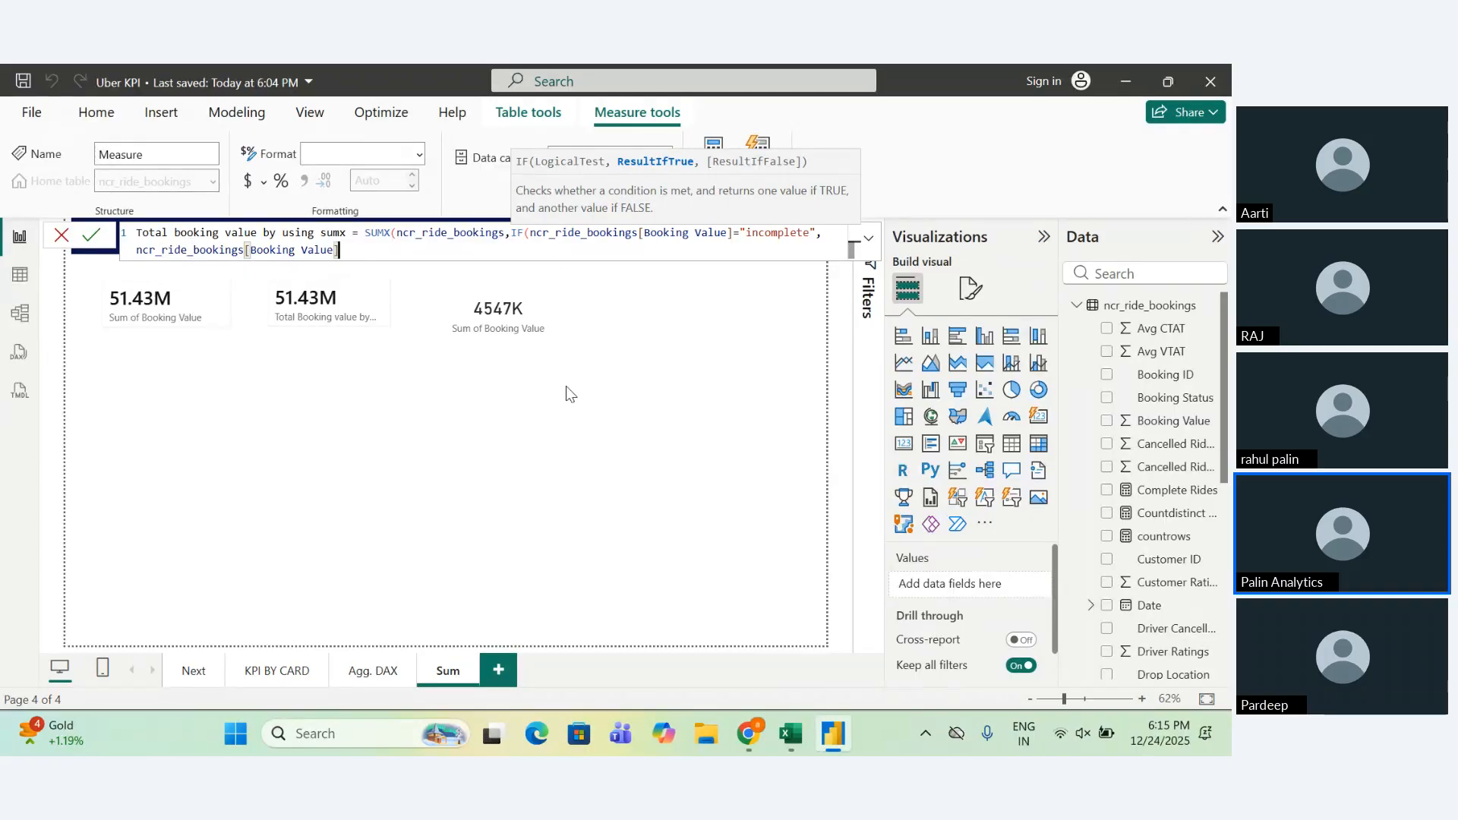
type(")")
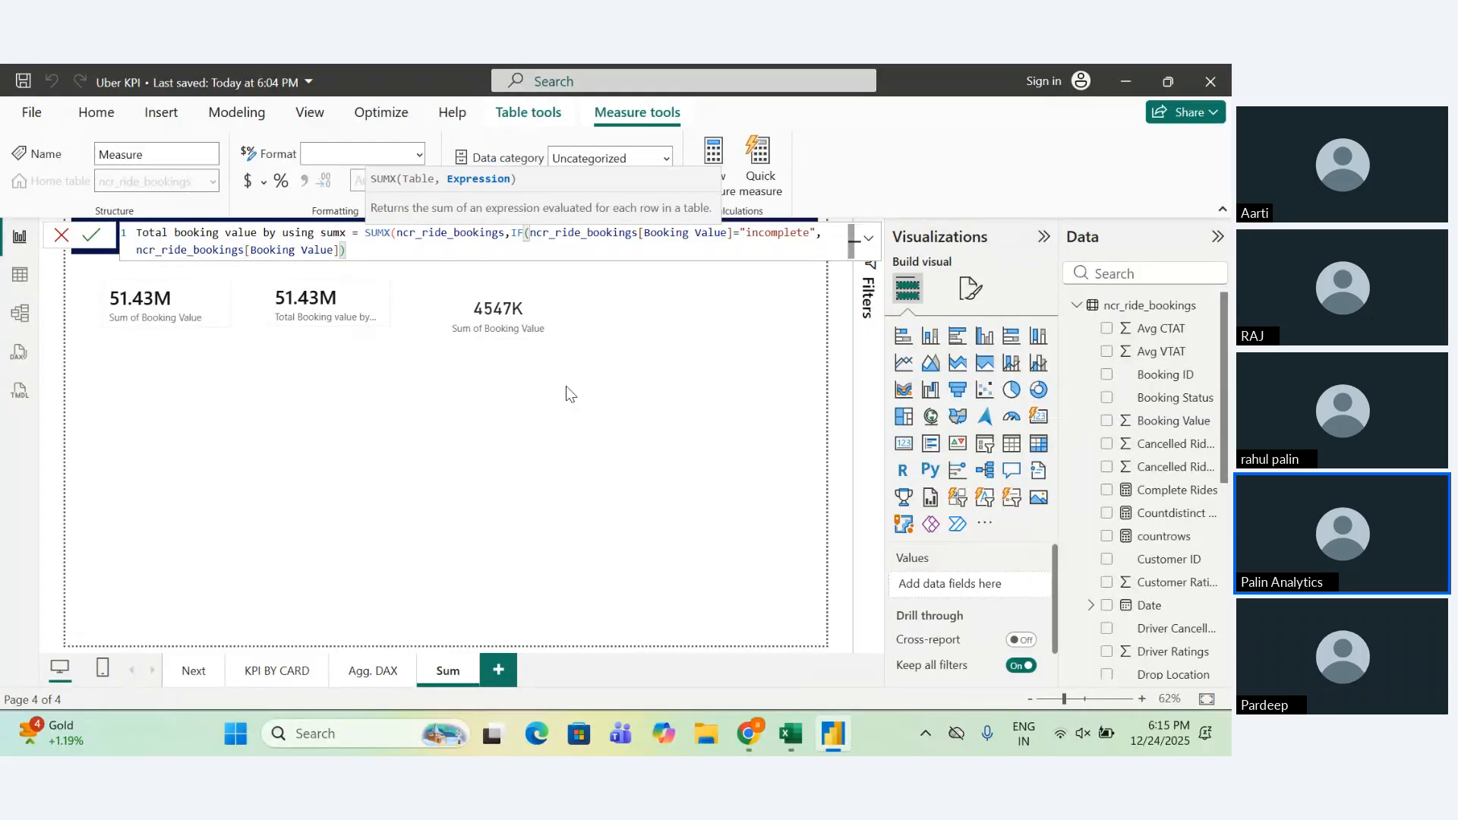
type(")")
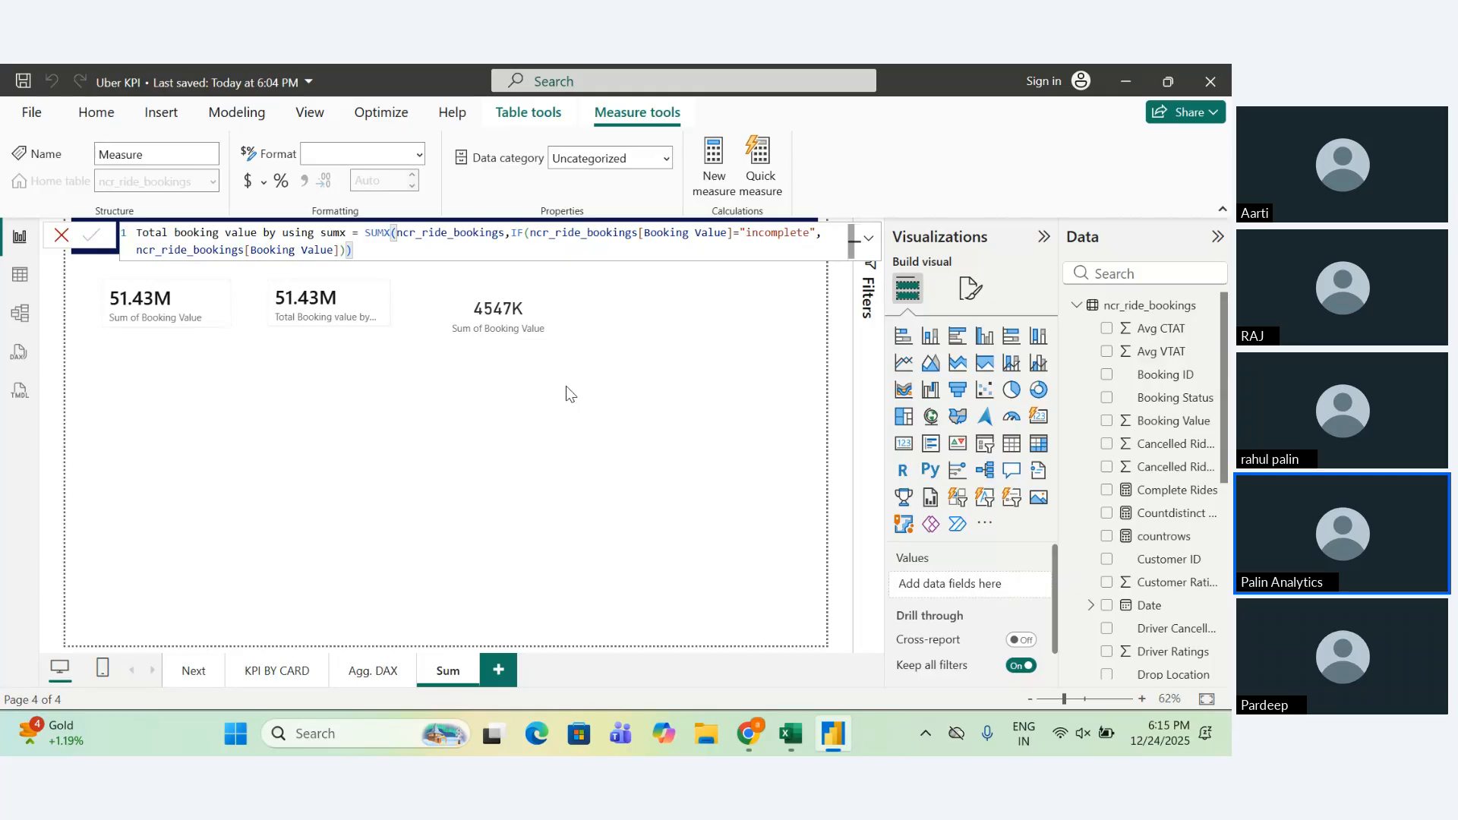
key("Return")
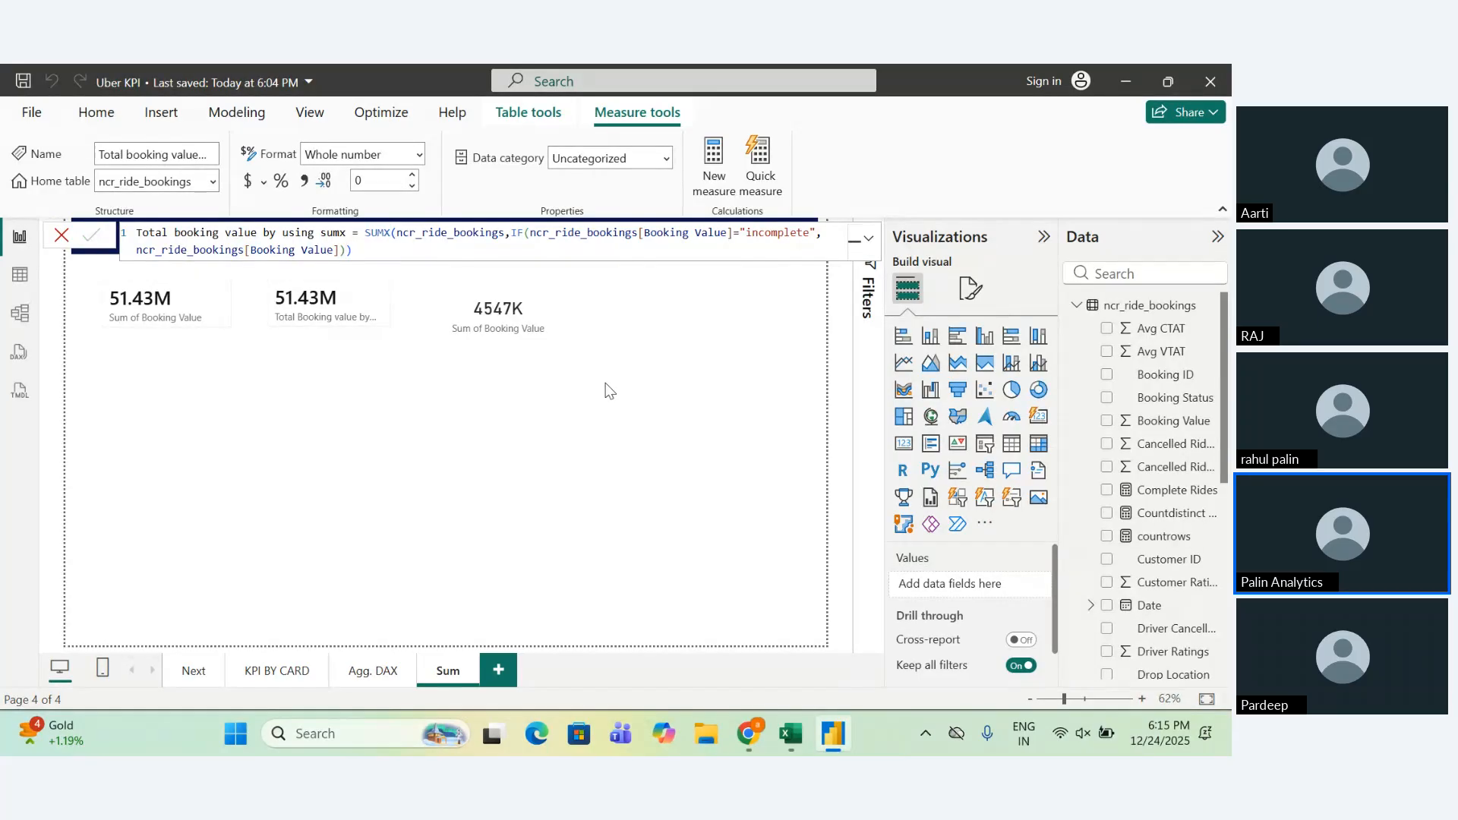
Place a fourth card beside the third one and fill it with the Total booking value by using sumx measure.
scroll(1169, 611, "down", 5)
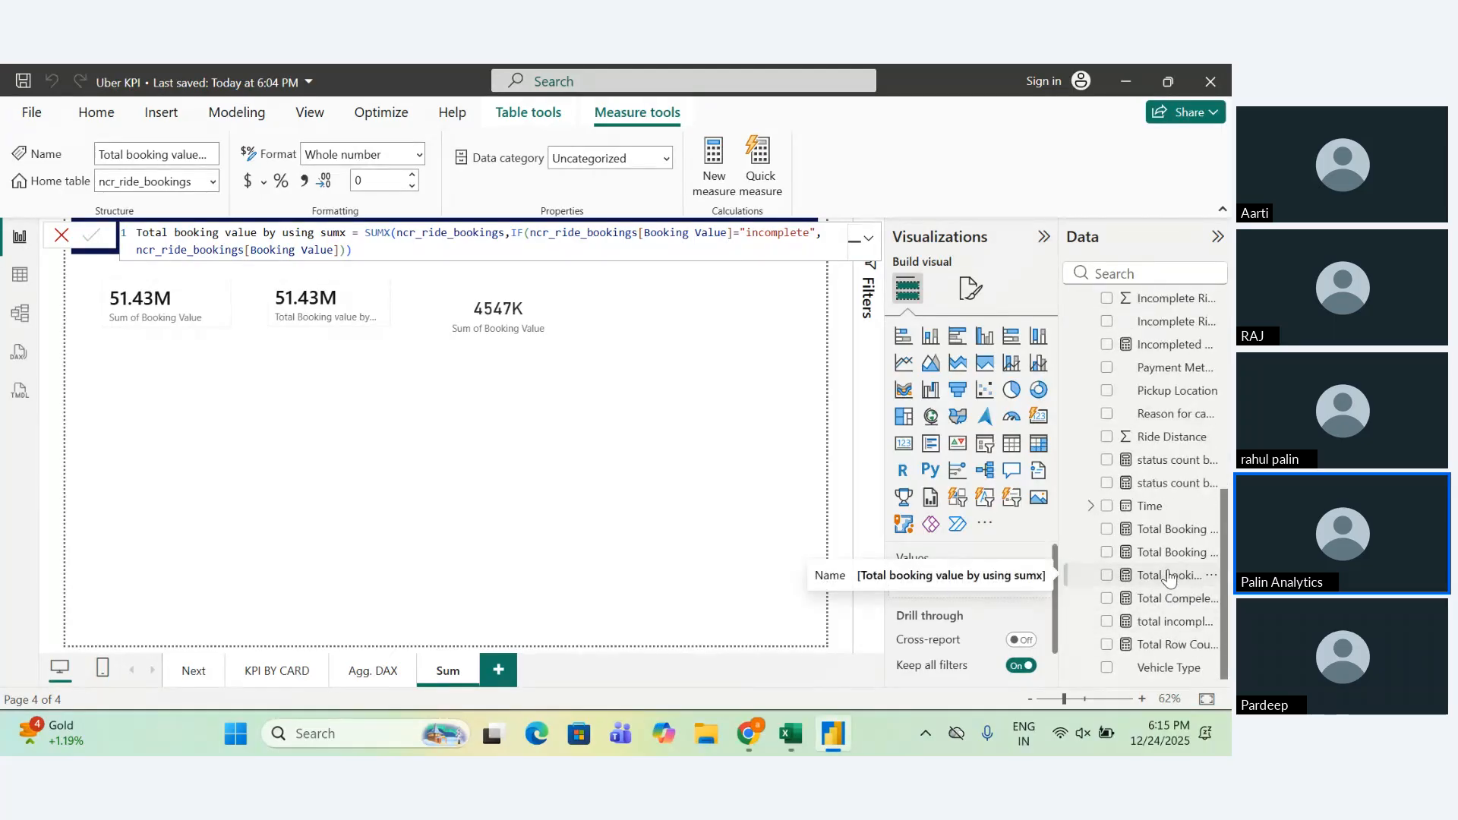
left_click(756, 408)
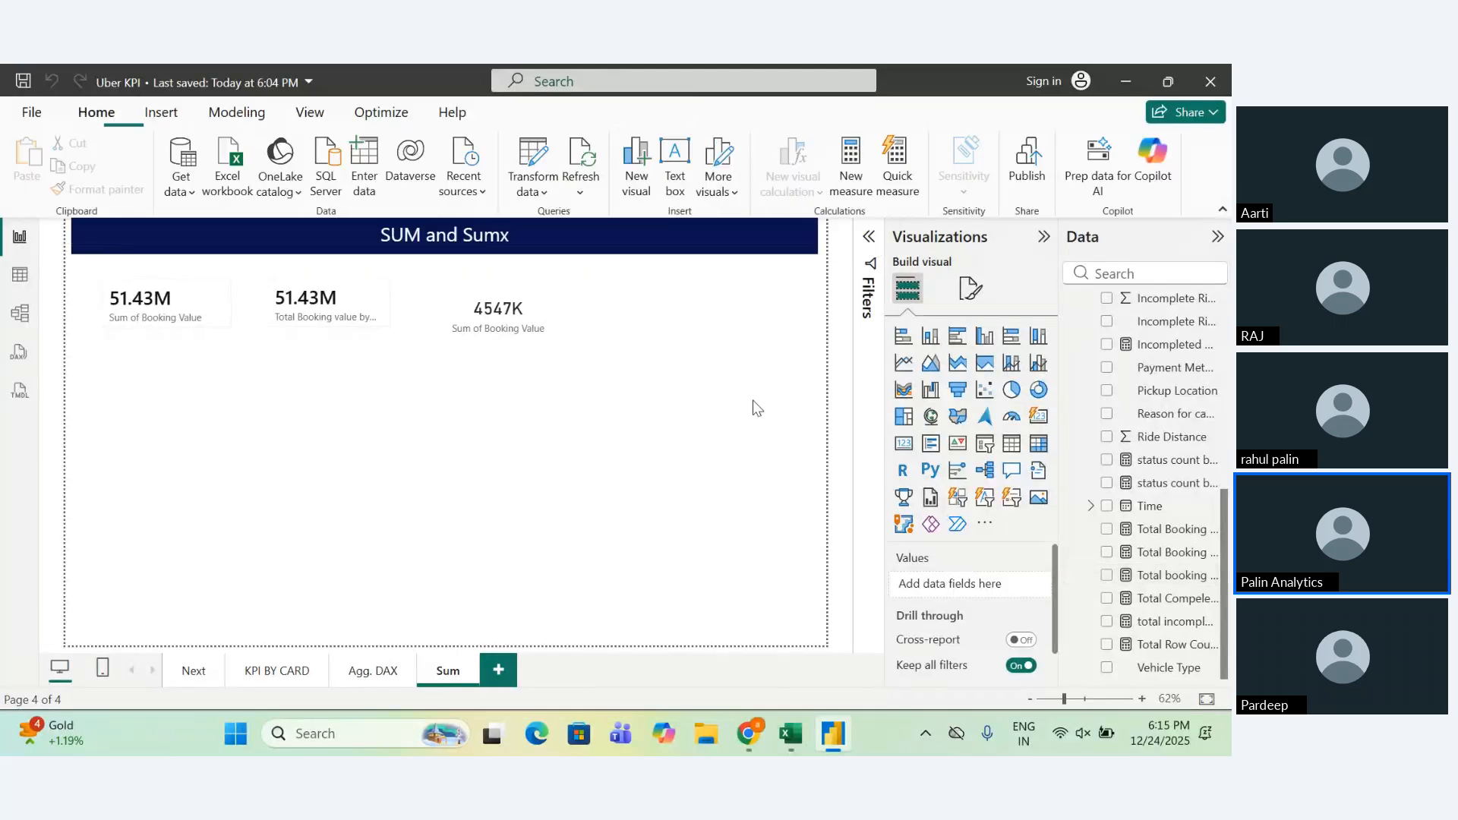
left_click(903, 447)
left_click_drag(278, 447, 685, 325)
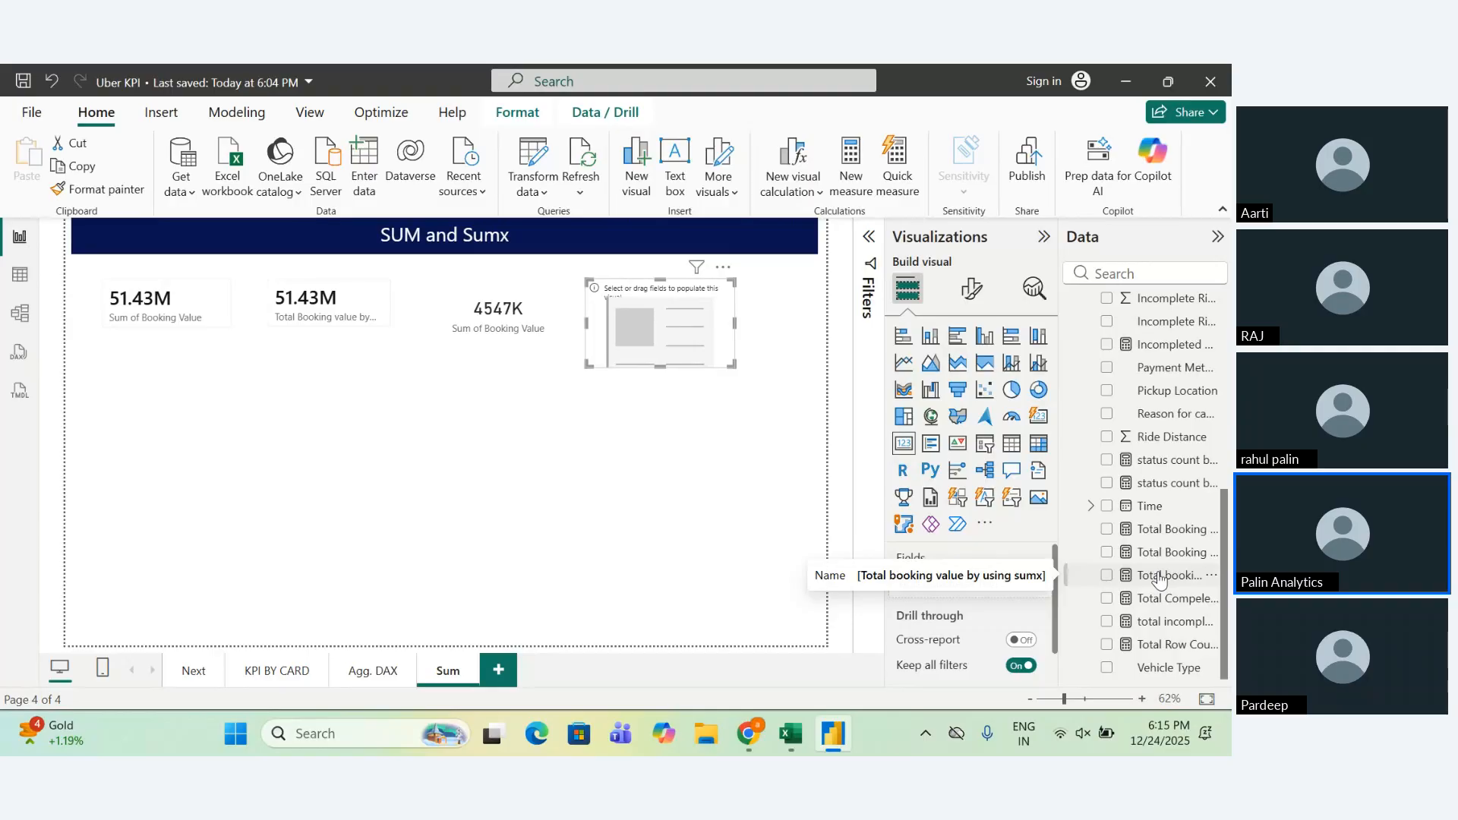
left_click_drag(1160, 580, 963, 589)
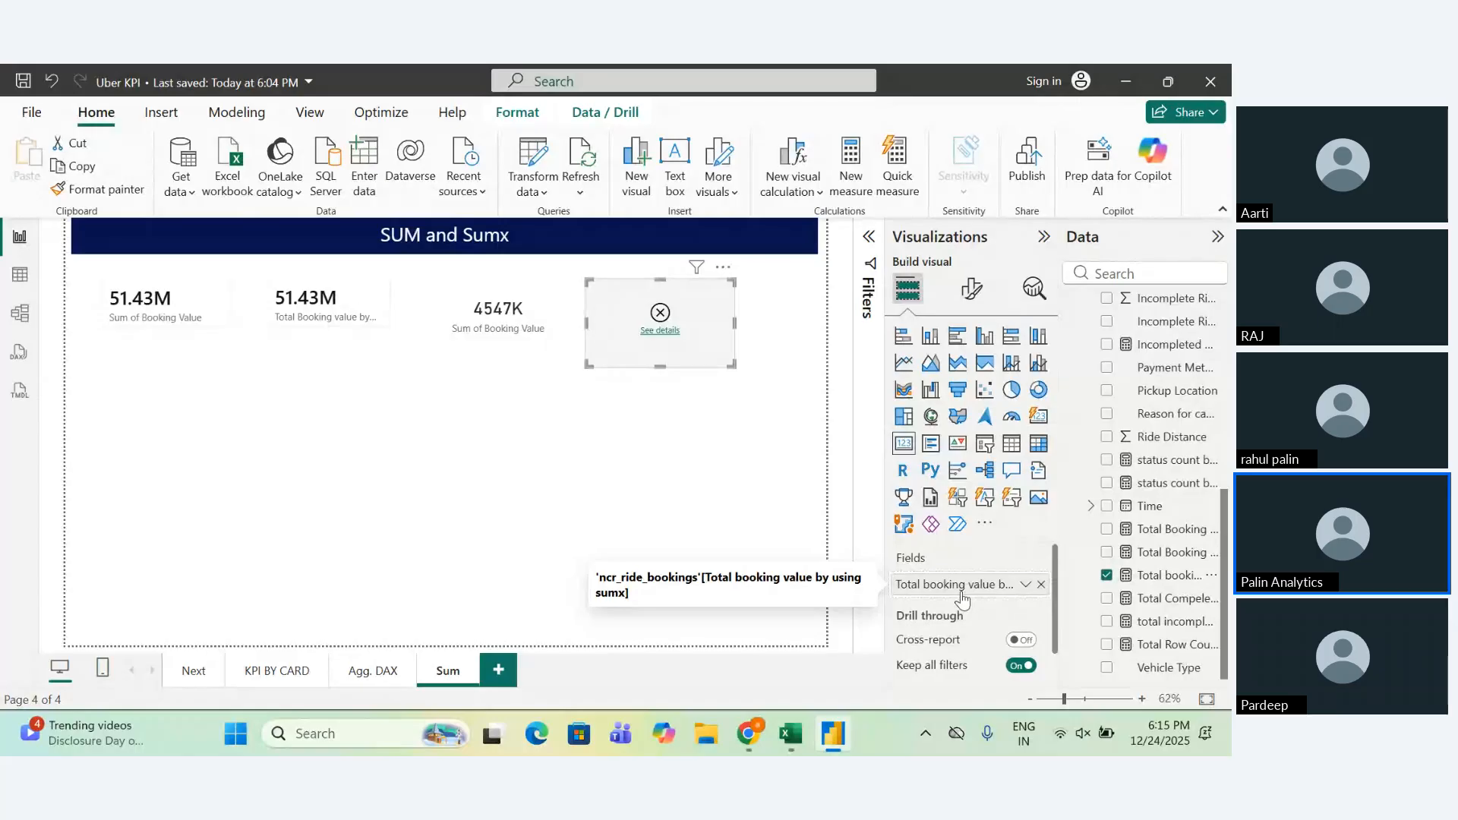
Read the fourth card's error details and compare them with the column tested by the IF condition in its measure.
left_click(644, 328)
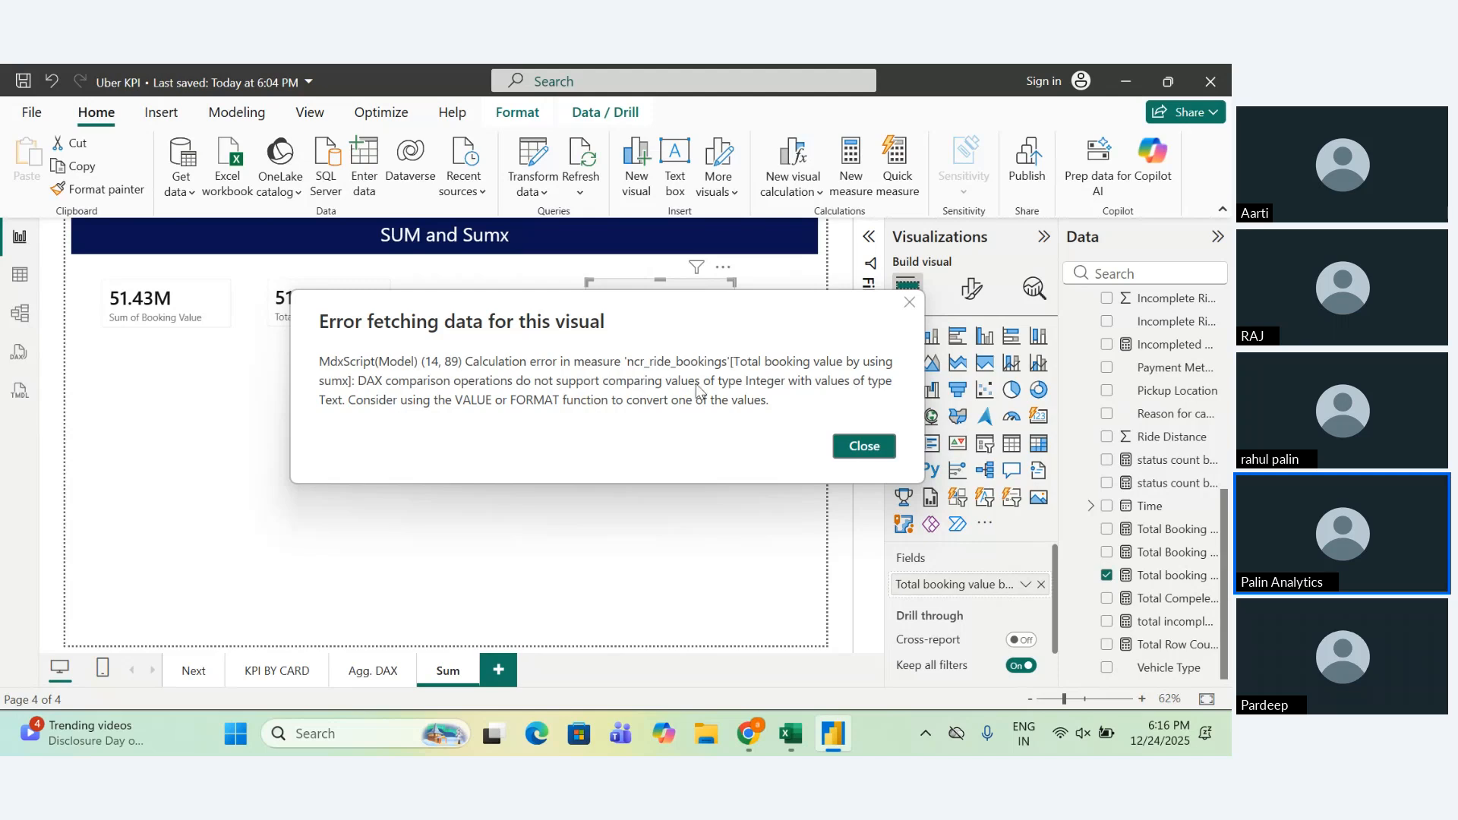
left_click(865, 448)
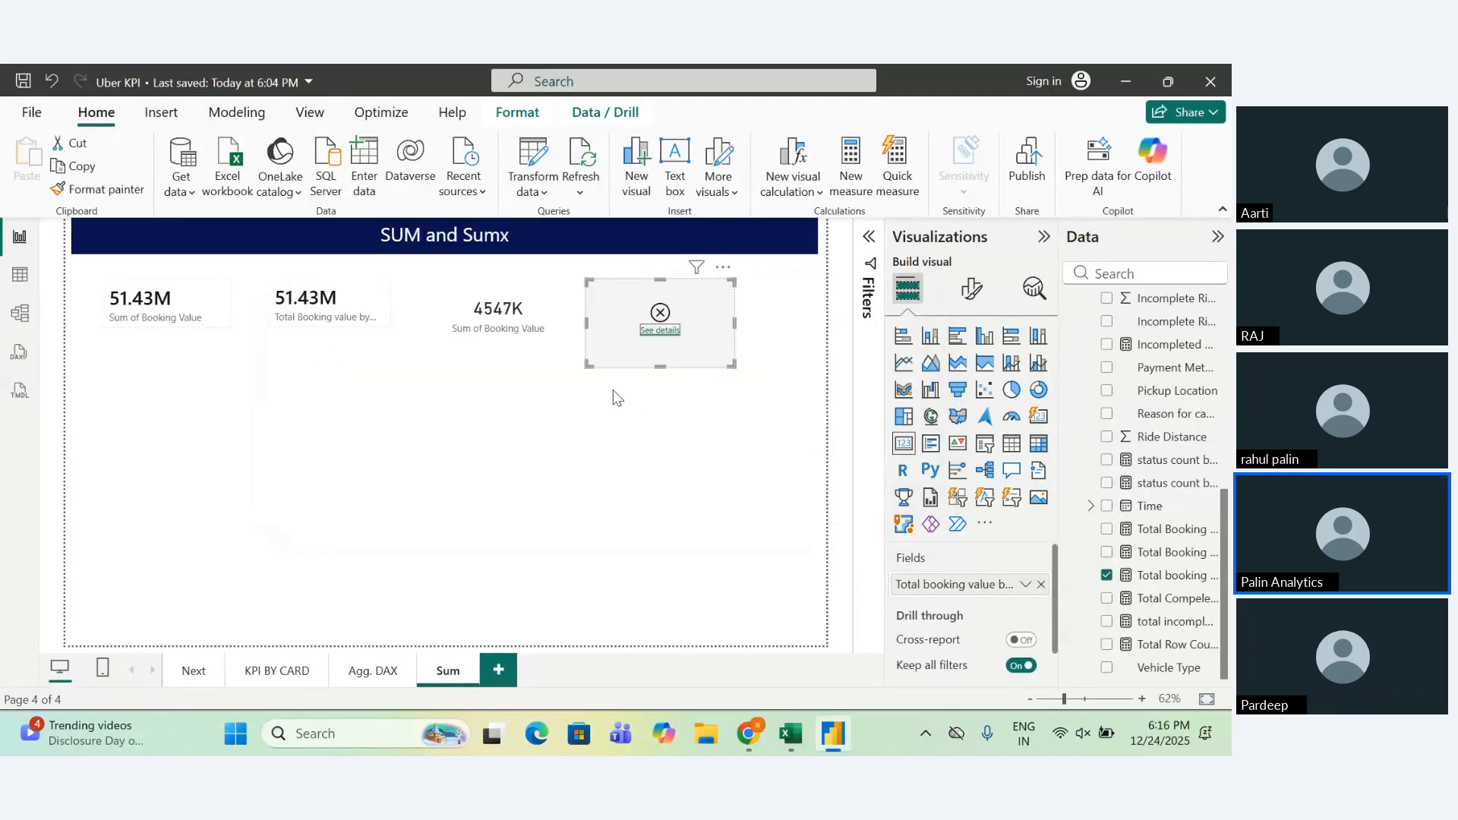
double_click(1171, 577)
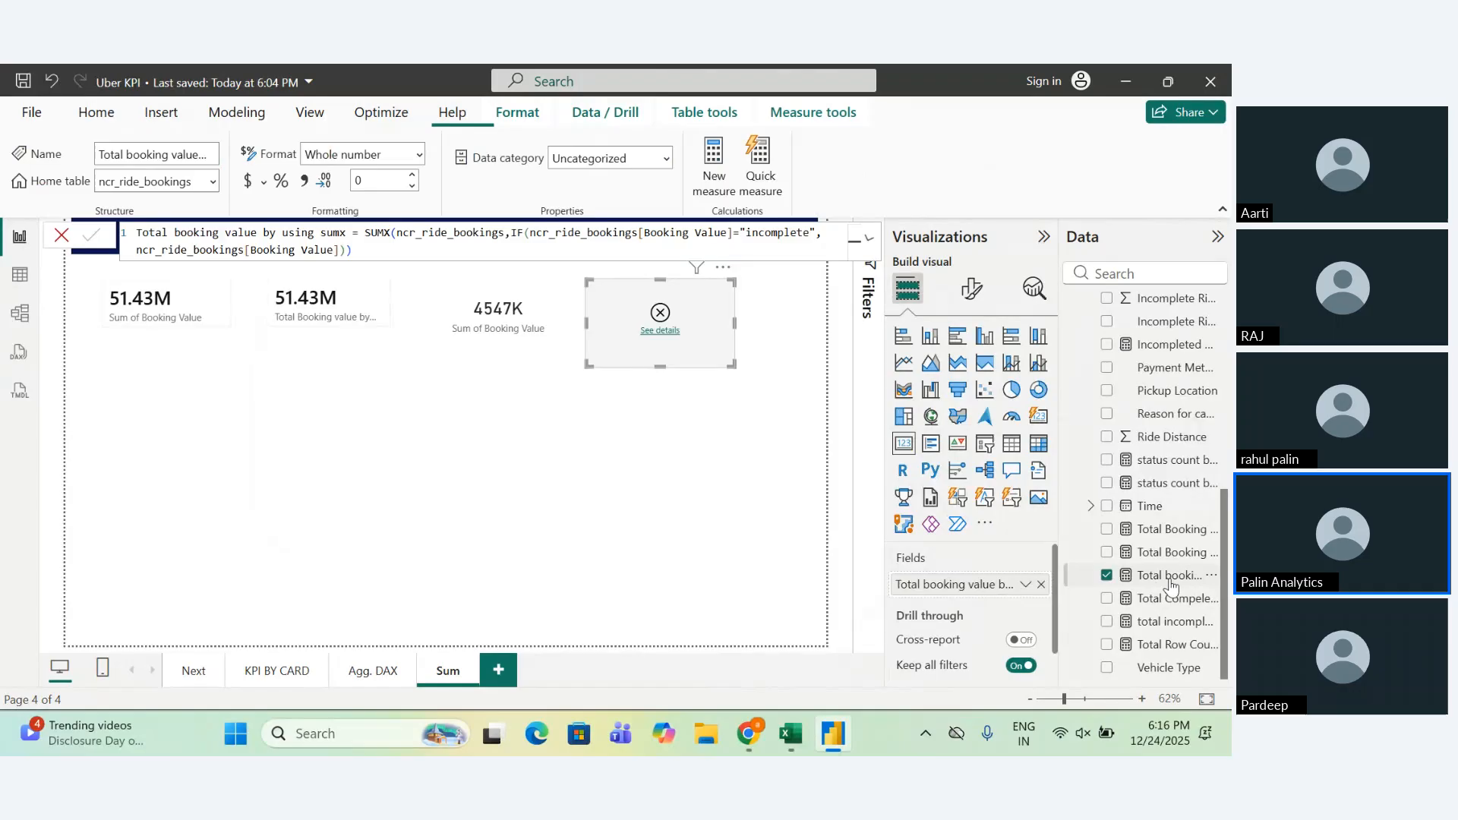
left_click(687, 232)
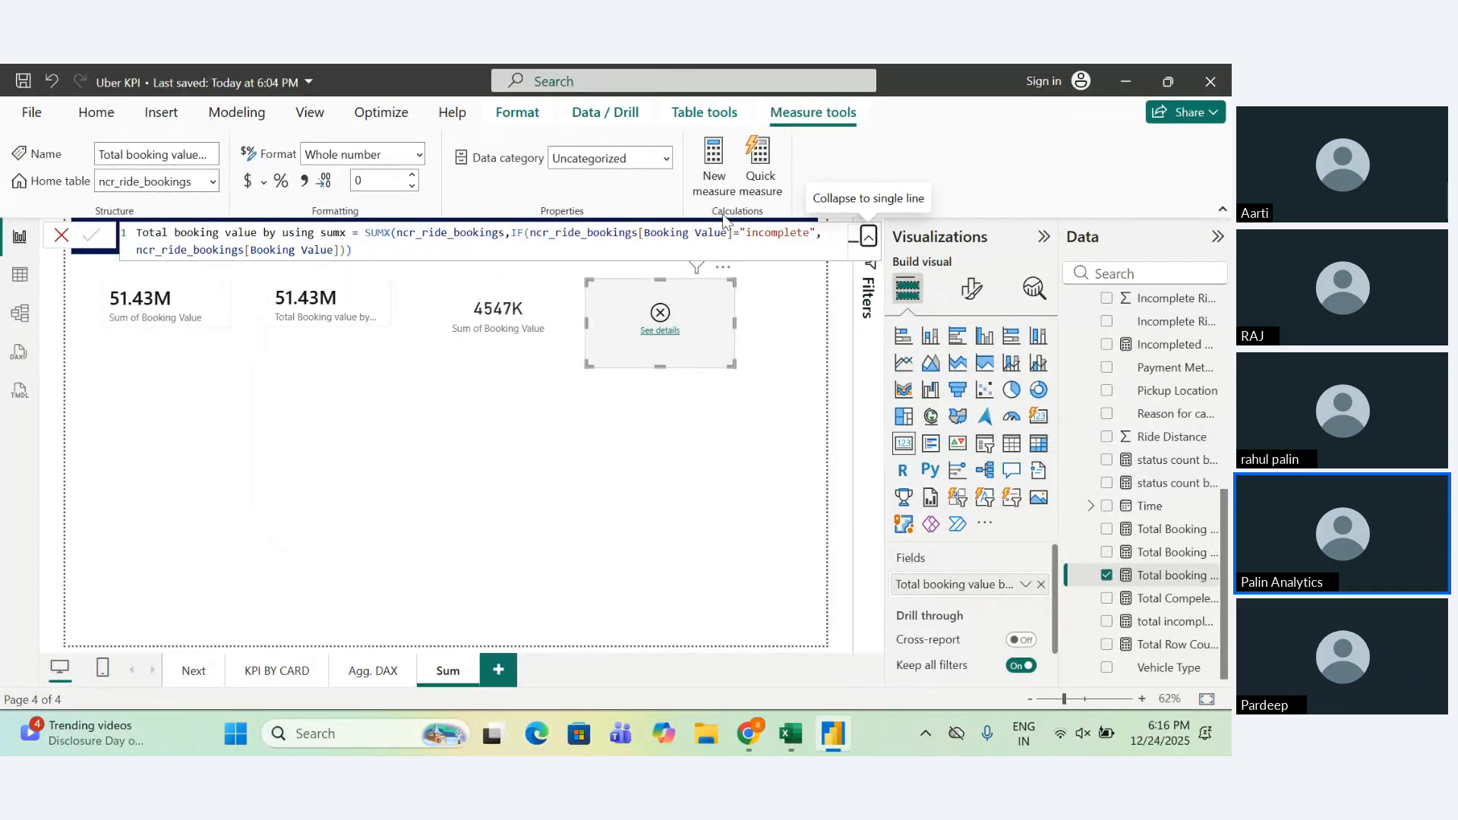
left_click(734, 232)
key("shift+Left")
key("shift+Left")
key("shift+Left")
key("shift+Left")
key("shift+Left")
key("shift+Left")
key("shift+Left")
key("shift+Left")
key("shift+Left")
key("shift+Left")
key("shift+Left")
key("shift+Left")
key("shift+Left")
key("shift+Left")
key("shift+Left")
key("shift+Left")
key("shift+Left")
key("shift+Left")
key("shift+Left")
key("shift+Left")
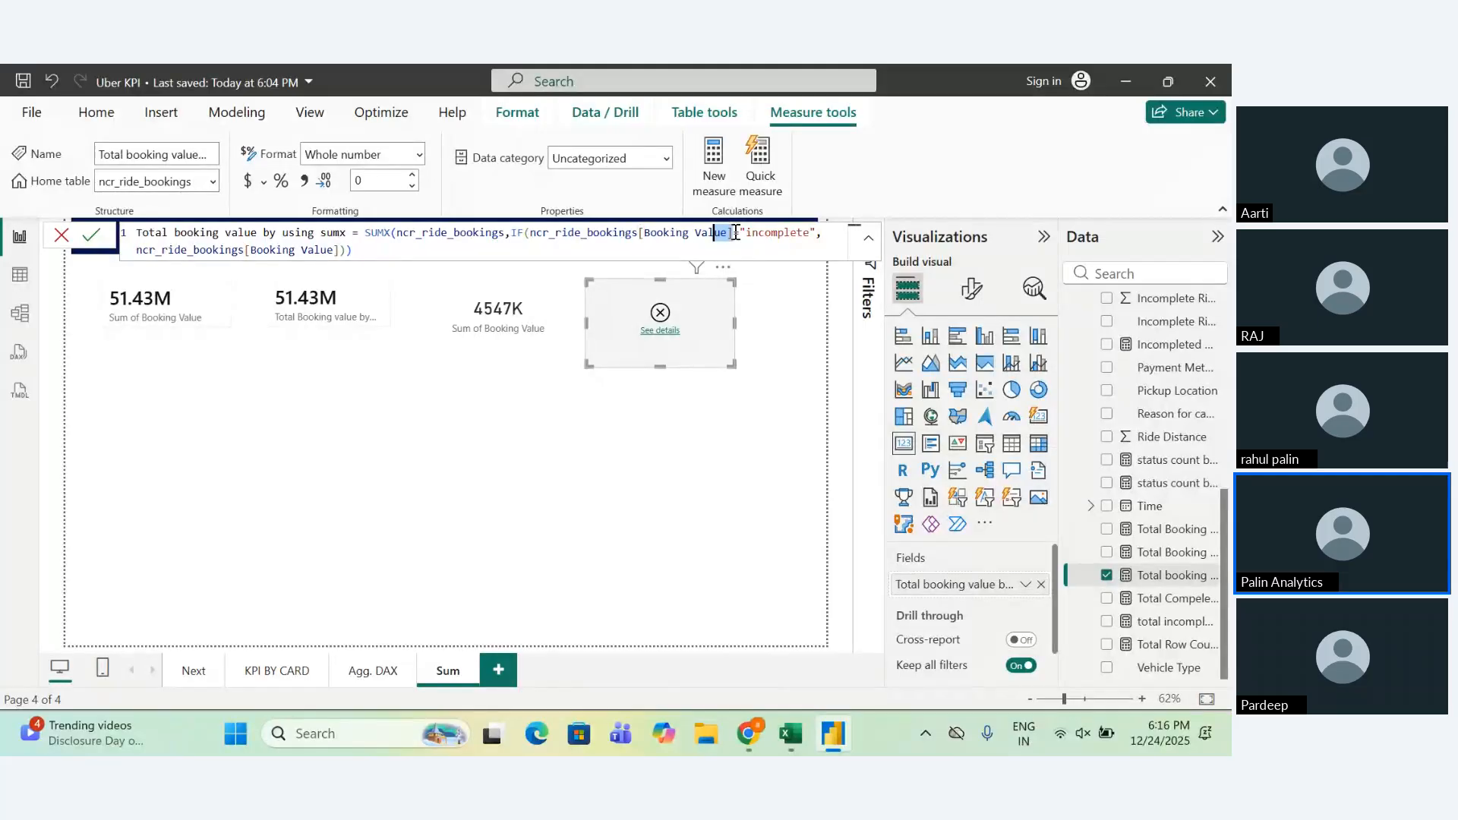
key("shift+Left")
key("shift+Left")
key("shift+Left")
key("shift+Left")
key("shift+Left")
key("shift+Left")
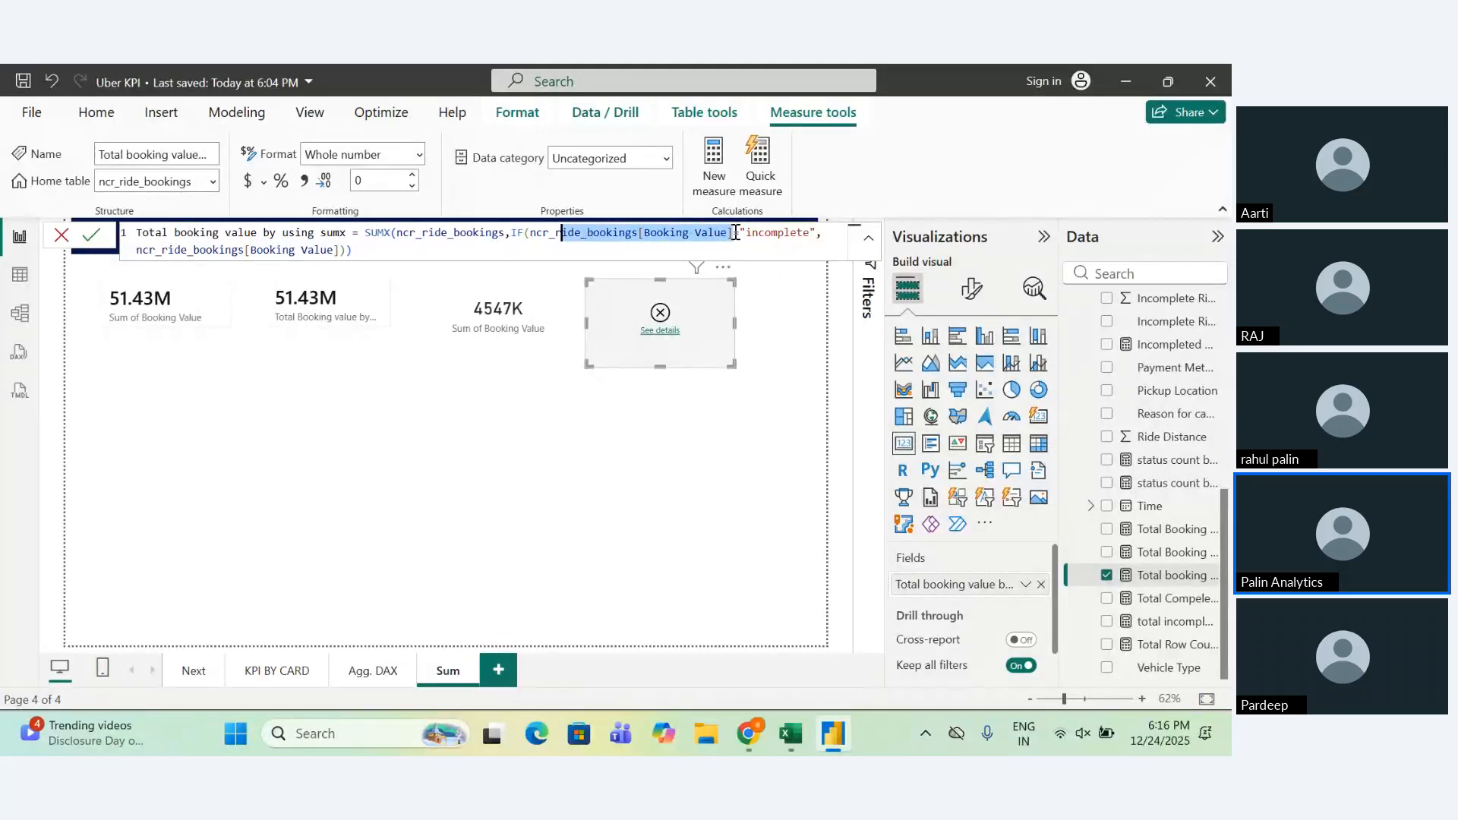
left_click(665, 332)
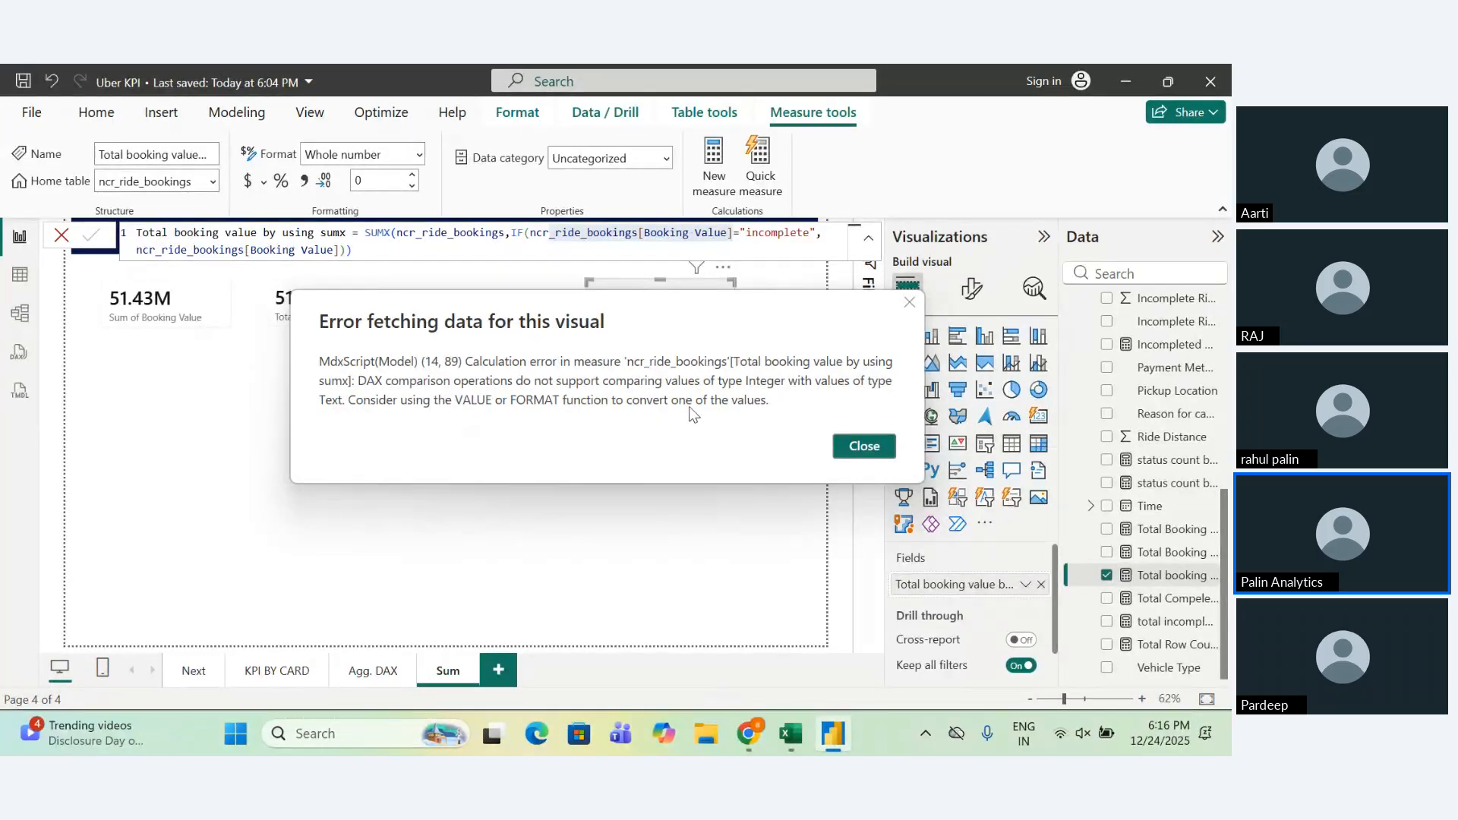
left_click(861, 448)
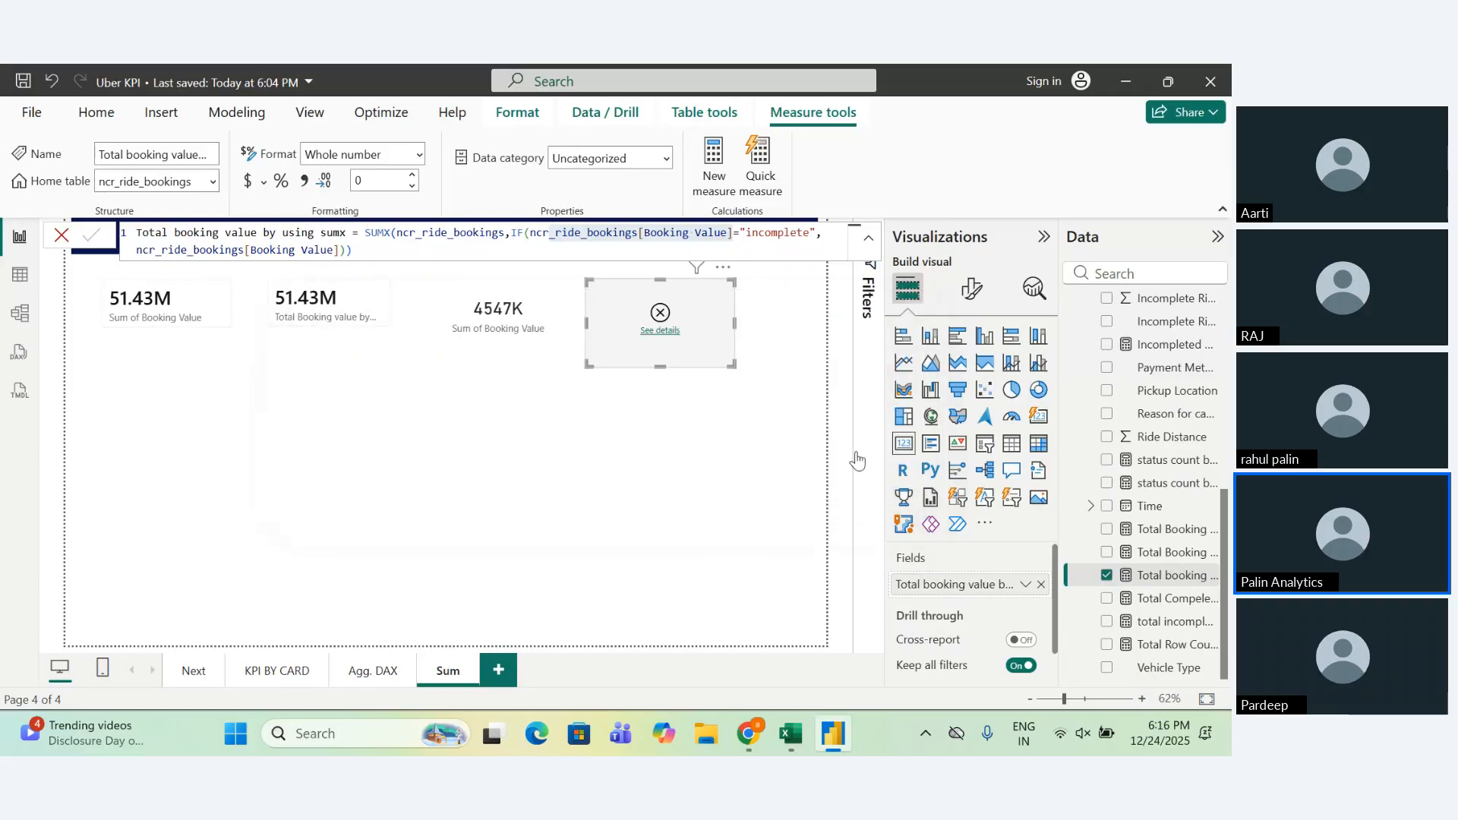
Replace the column tested by the IF condition with ncr_ride_bookings[Booking Status] and commit the SUMX measure.
left_click(725, 245)
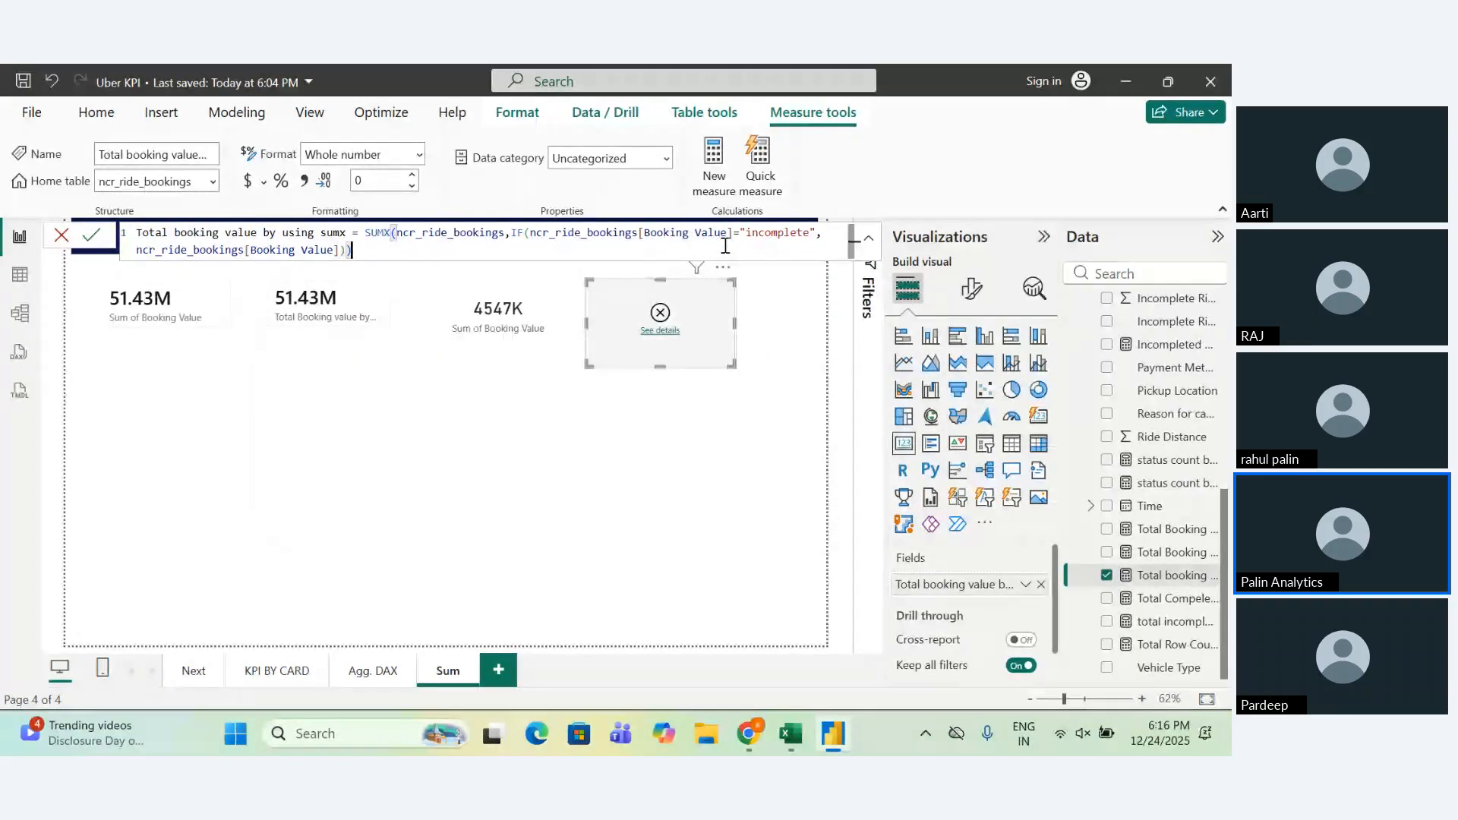
key("Up")
key("Left")
key("Right")
key("Right")
key("Right")
key("Right")
key("Right")
key("Right")
key("Right")
key("Right")
key("Right")
key("Right")
key("Right")
key("Right")
key("Right")
key("Right")
key("Right")
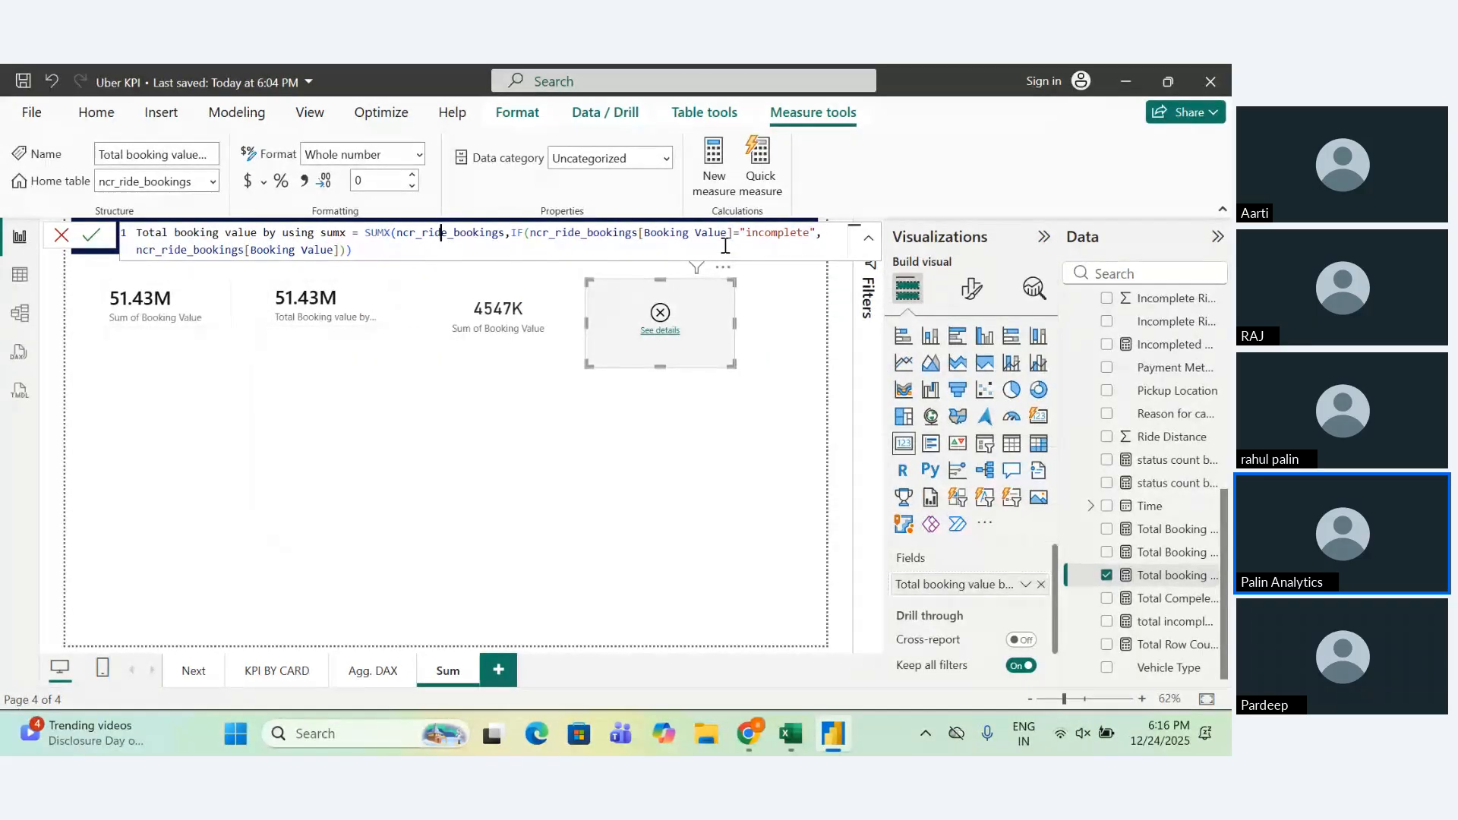
key("Right")
key("Right")
key("Right")
key("Right")
key("Right")
key("Right")
key("Right")
key("Right")
key("Right")
key("Right")
key("Right")
key("Right")
key("Right")
key("Right")
key("shift+Right")
key("shift+Right")
key("shift+Right")
key("shift+Right")
key("shift+Right")
key("shift+Right")
key("shift+Right")
key("shift+Right")
key("shift+Right")
key("shift+Right")
key("shift+Right")
key("shift+Right")
key("shift+Right")
key("shift+Right")
key("shift+Right")
key("shift+Right")
key("shift+Right")
key("shift+Right")
key("shift+Right")
key("shift+Right")
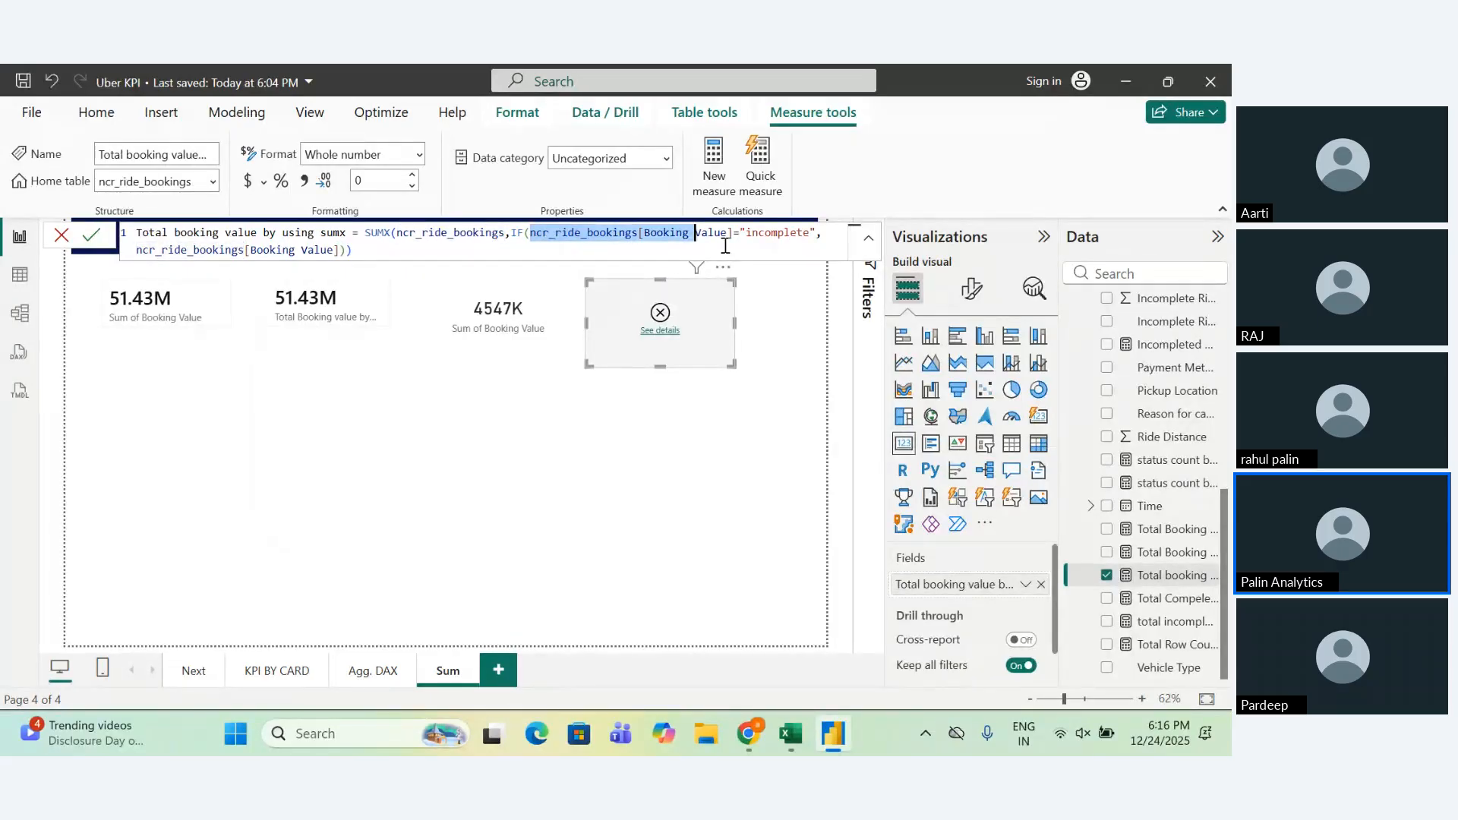
type("booking")
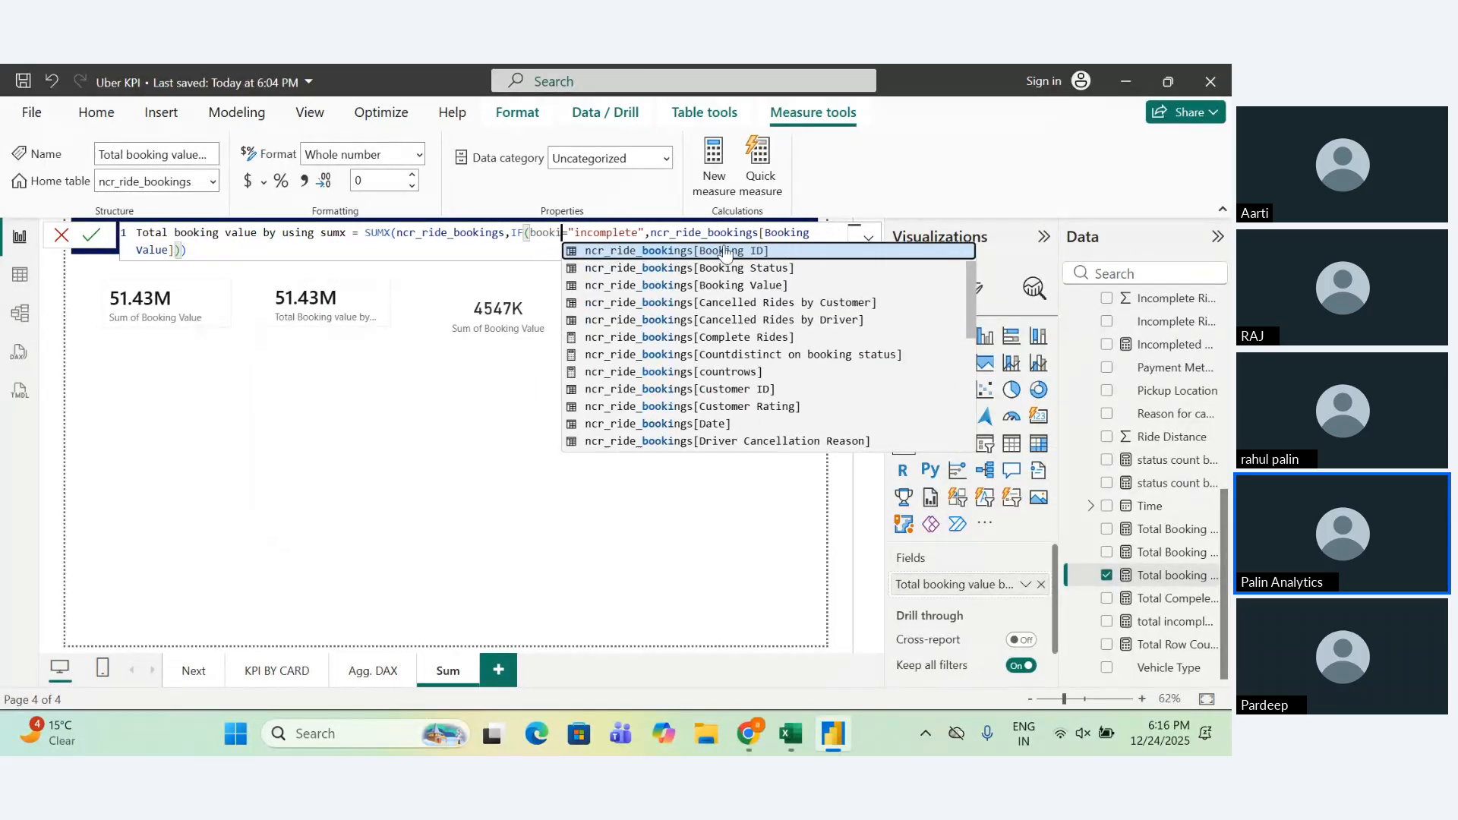
key("Down")
key("Tab")
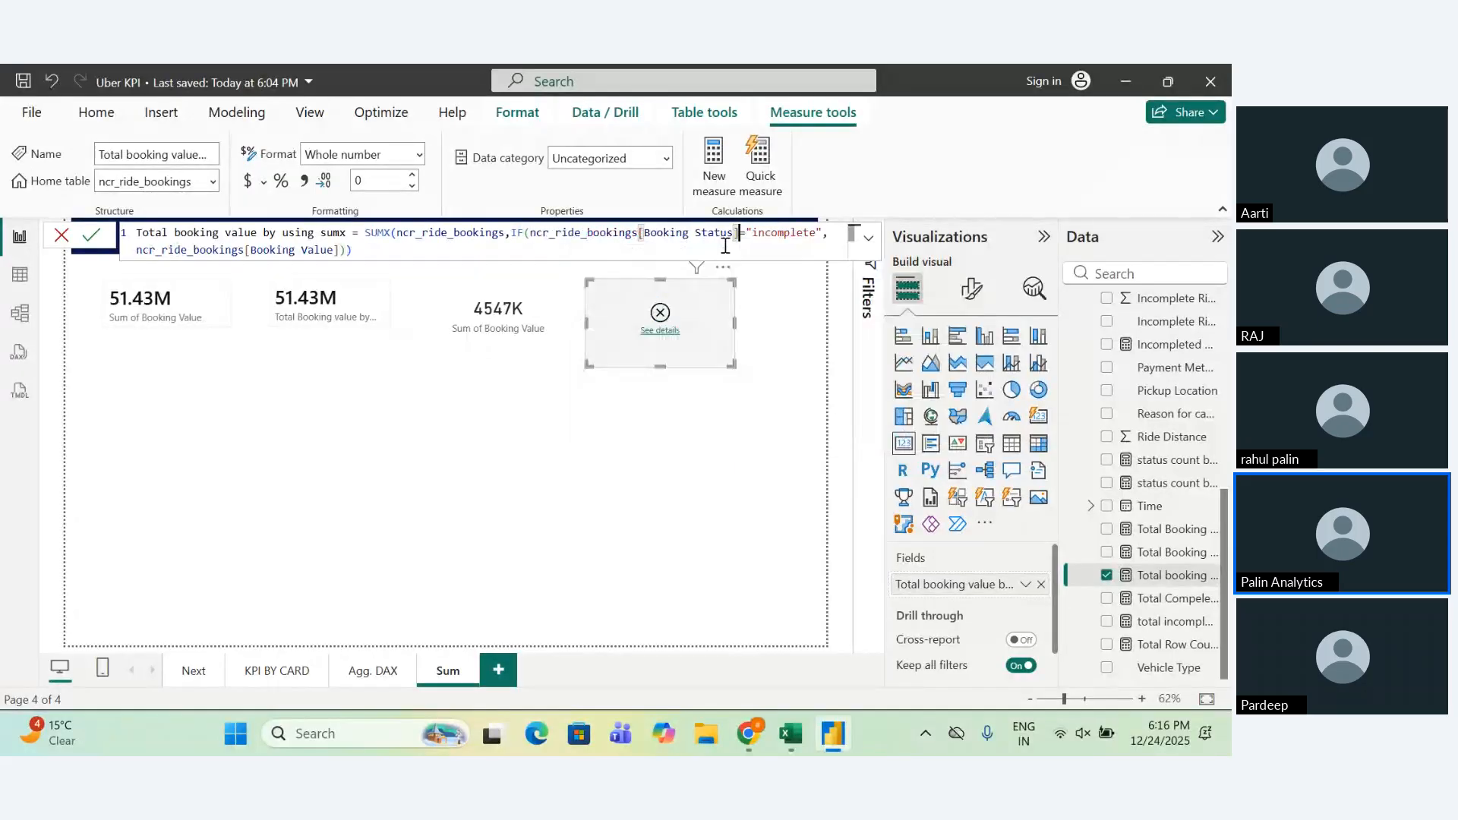
key("Return")
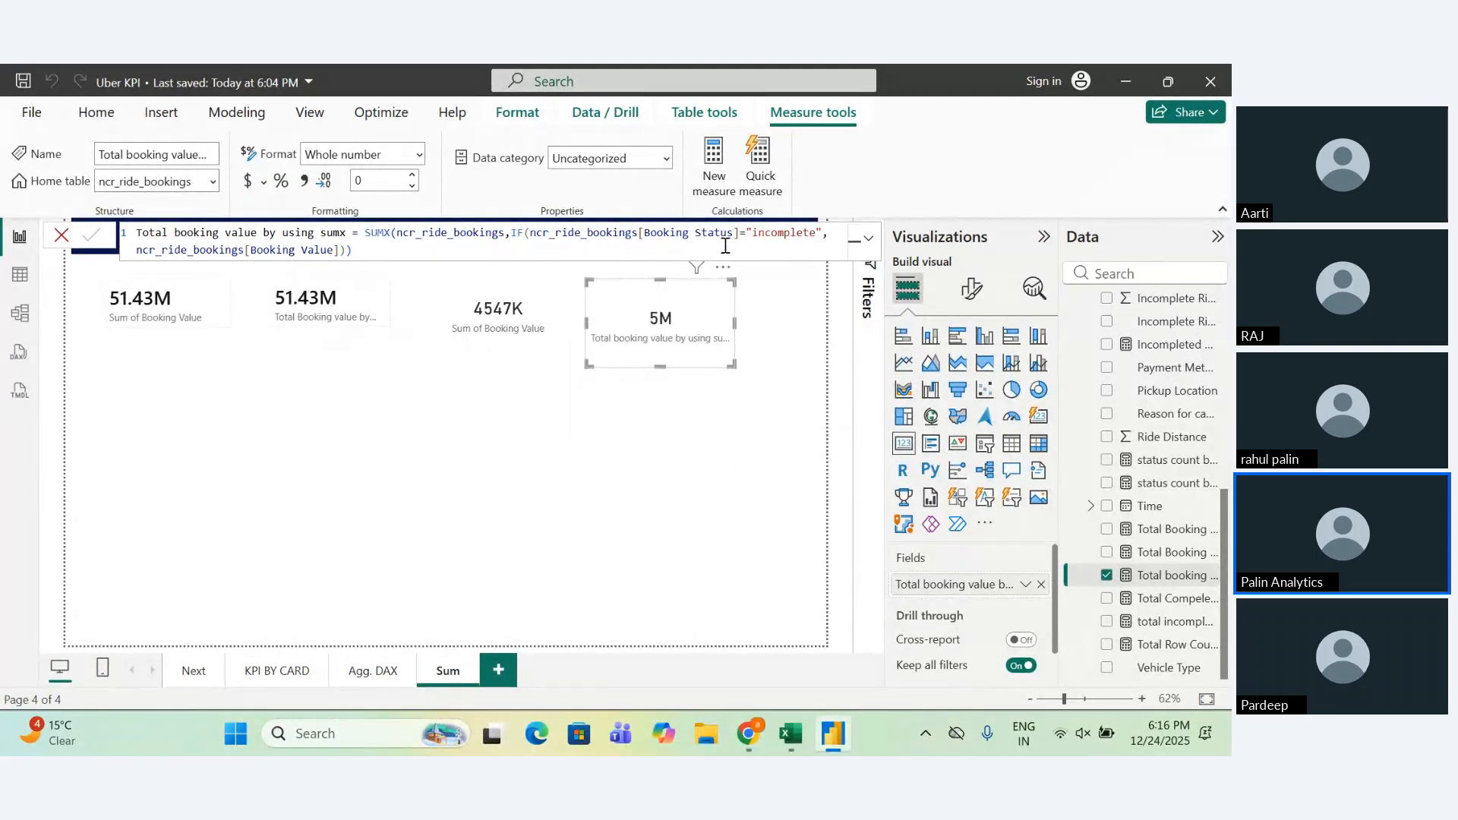
Set the fourth card's callout value display units to Thousands.
left_click(972, 290)
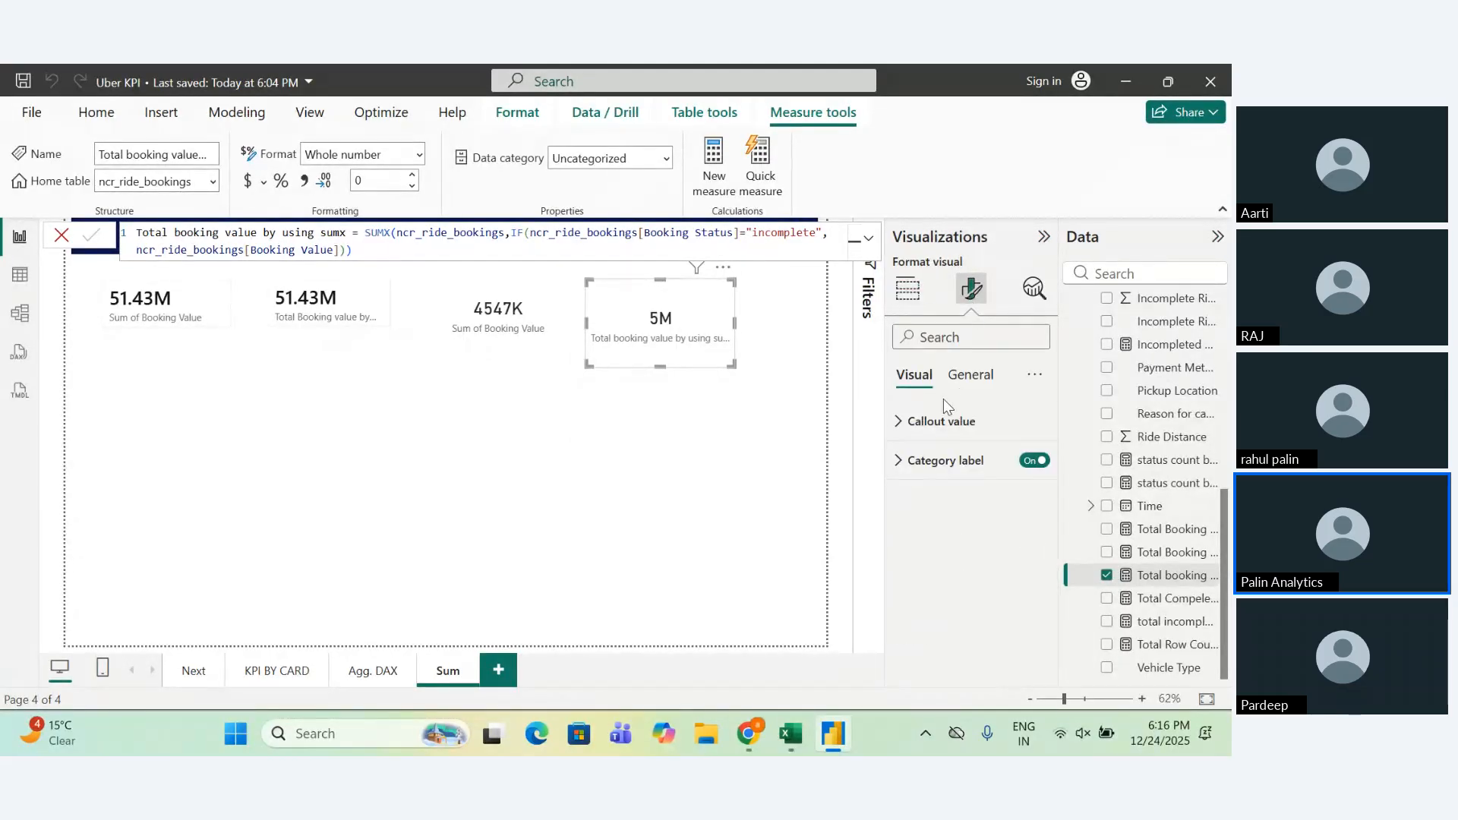
left_click(943, 419)
left_click(961, 623)
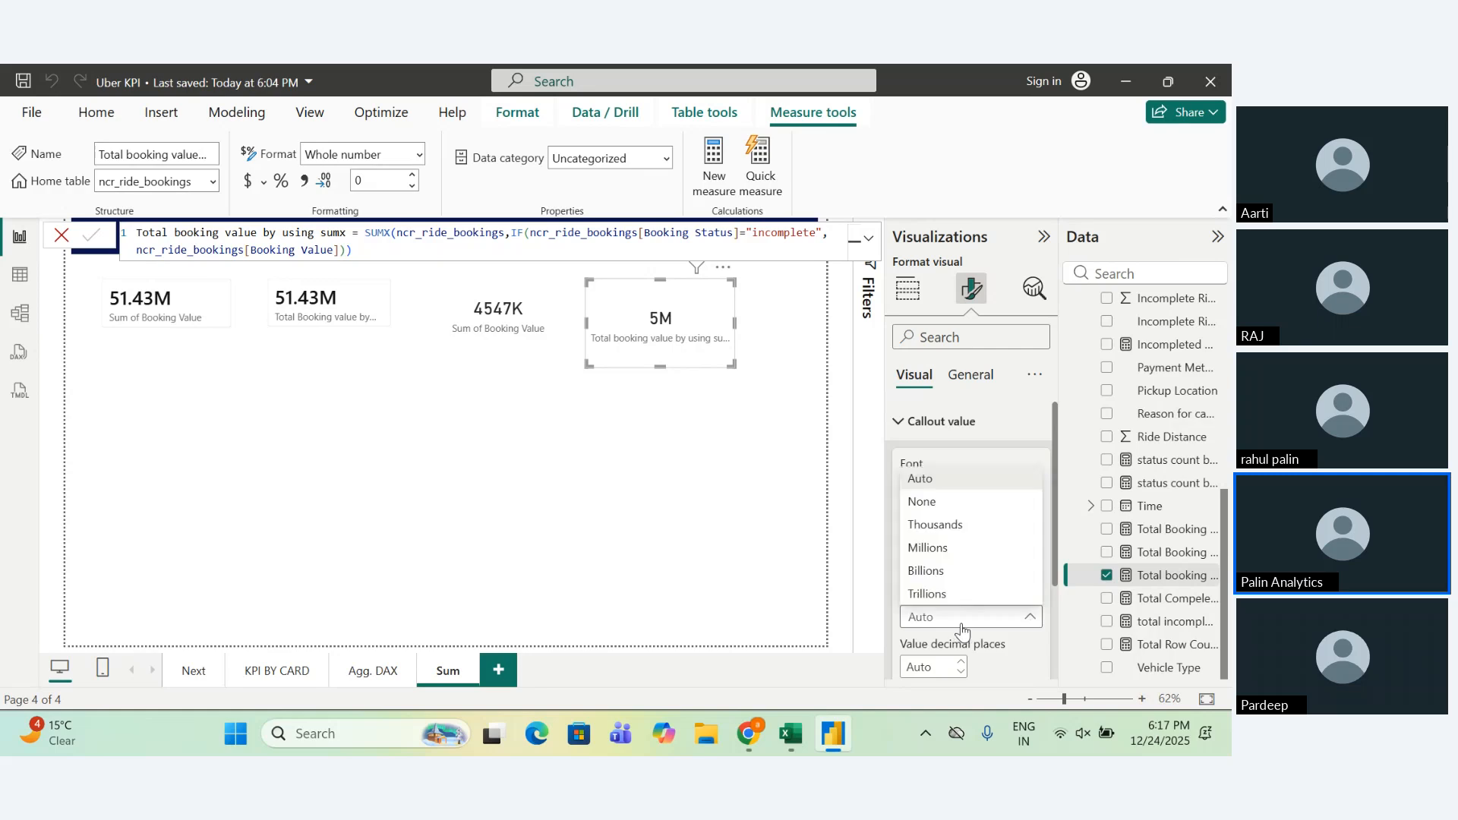
left_click(959, 527)
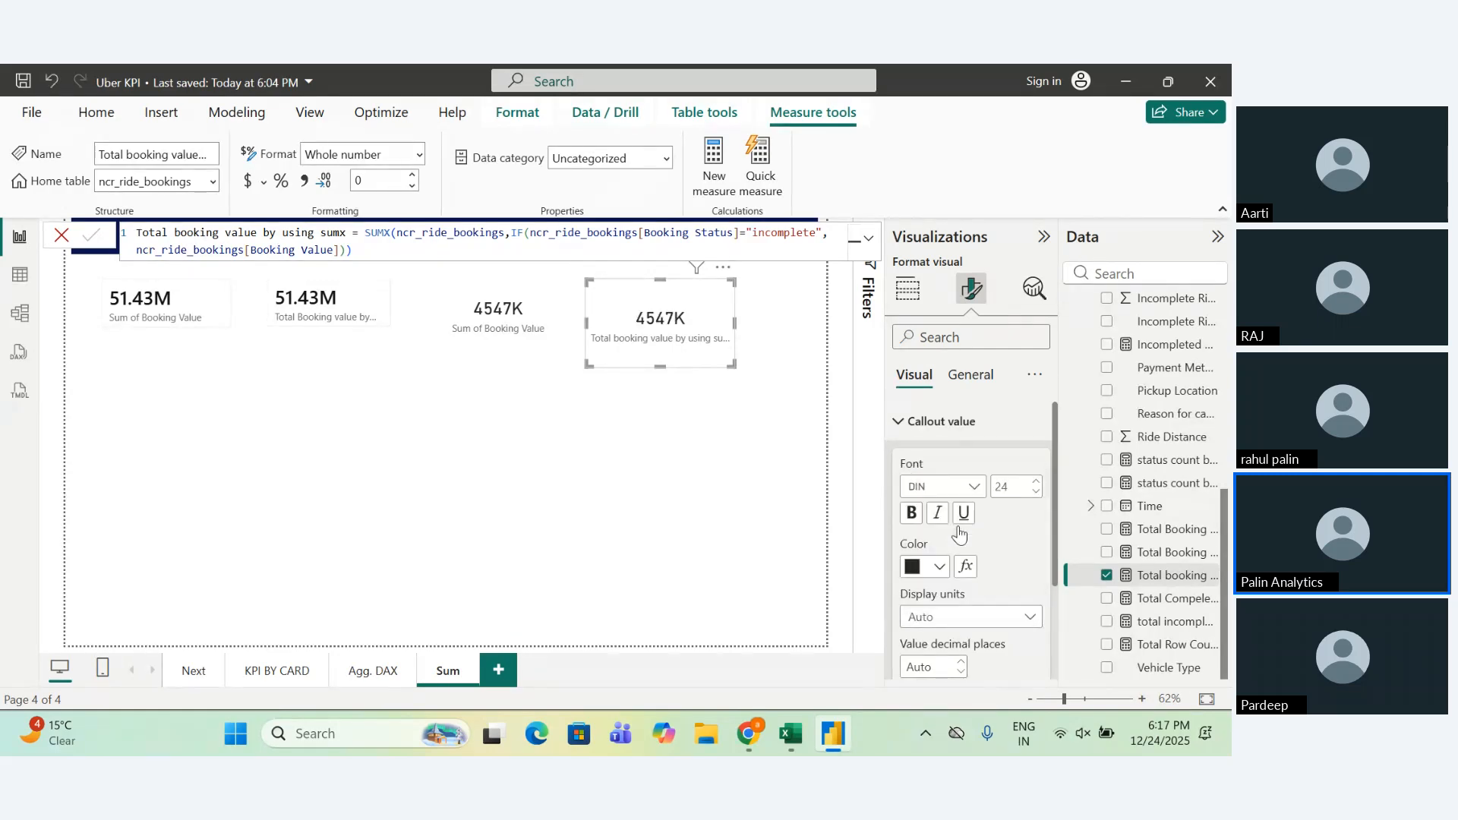
left_click(907, 430)
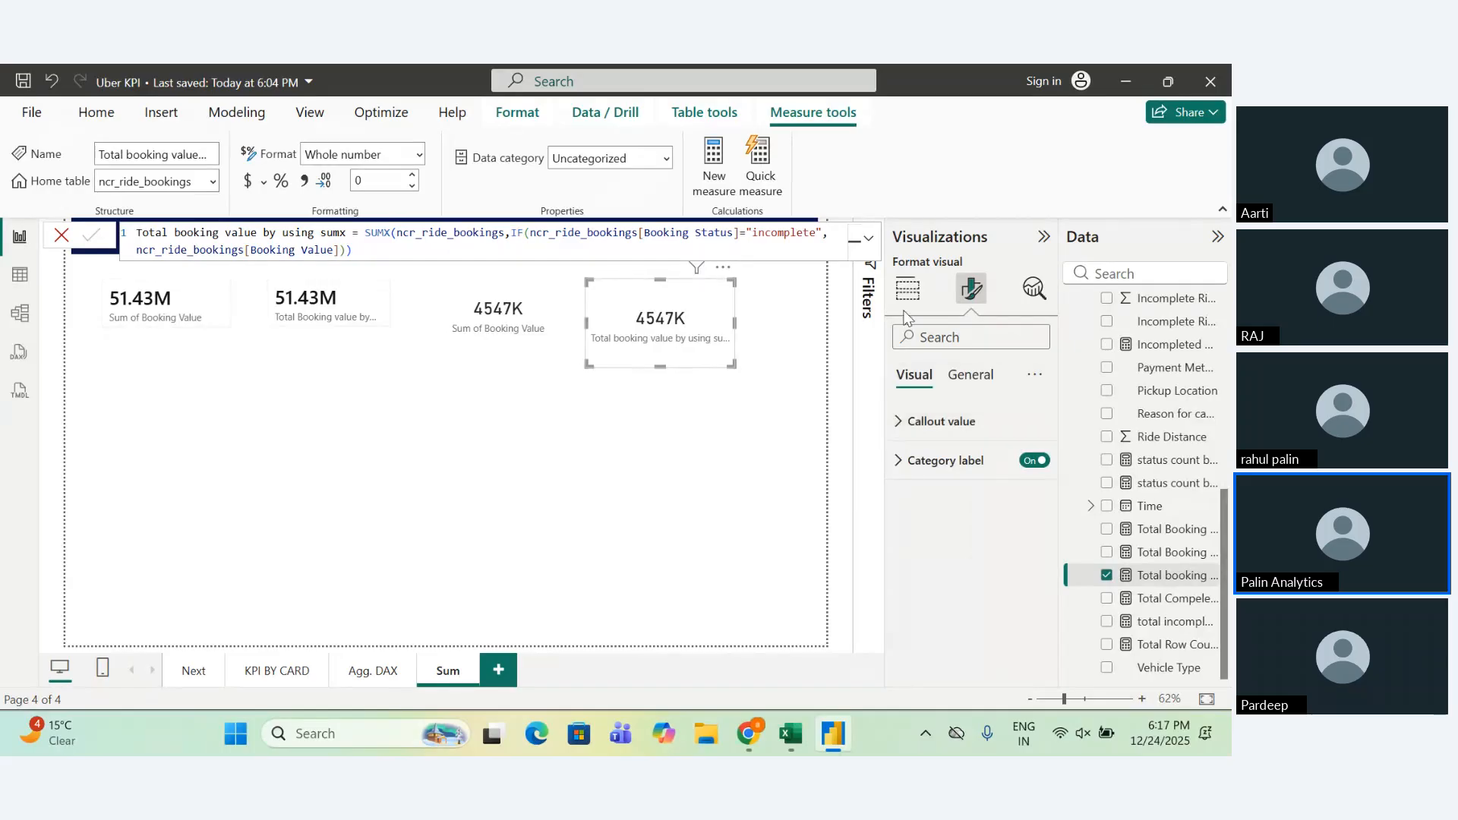
left_click(775, 404)
Reduce the heights of the third and fourth cards to line up with the first two cards.
left_click(727, 369)
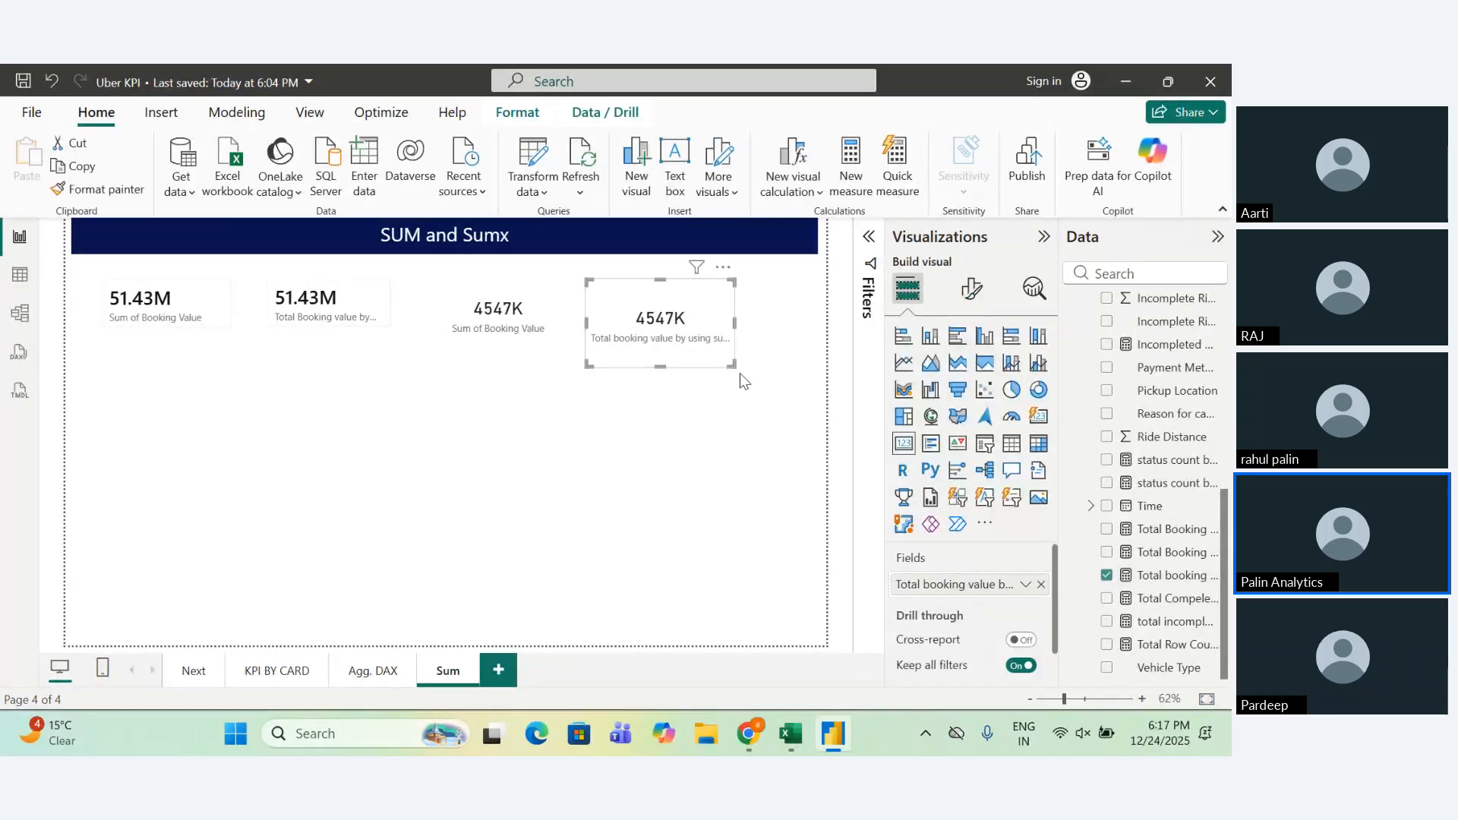
left_click_drag(734, 369, 734, 340)
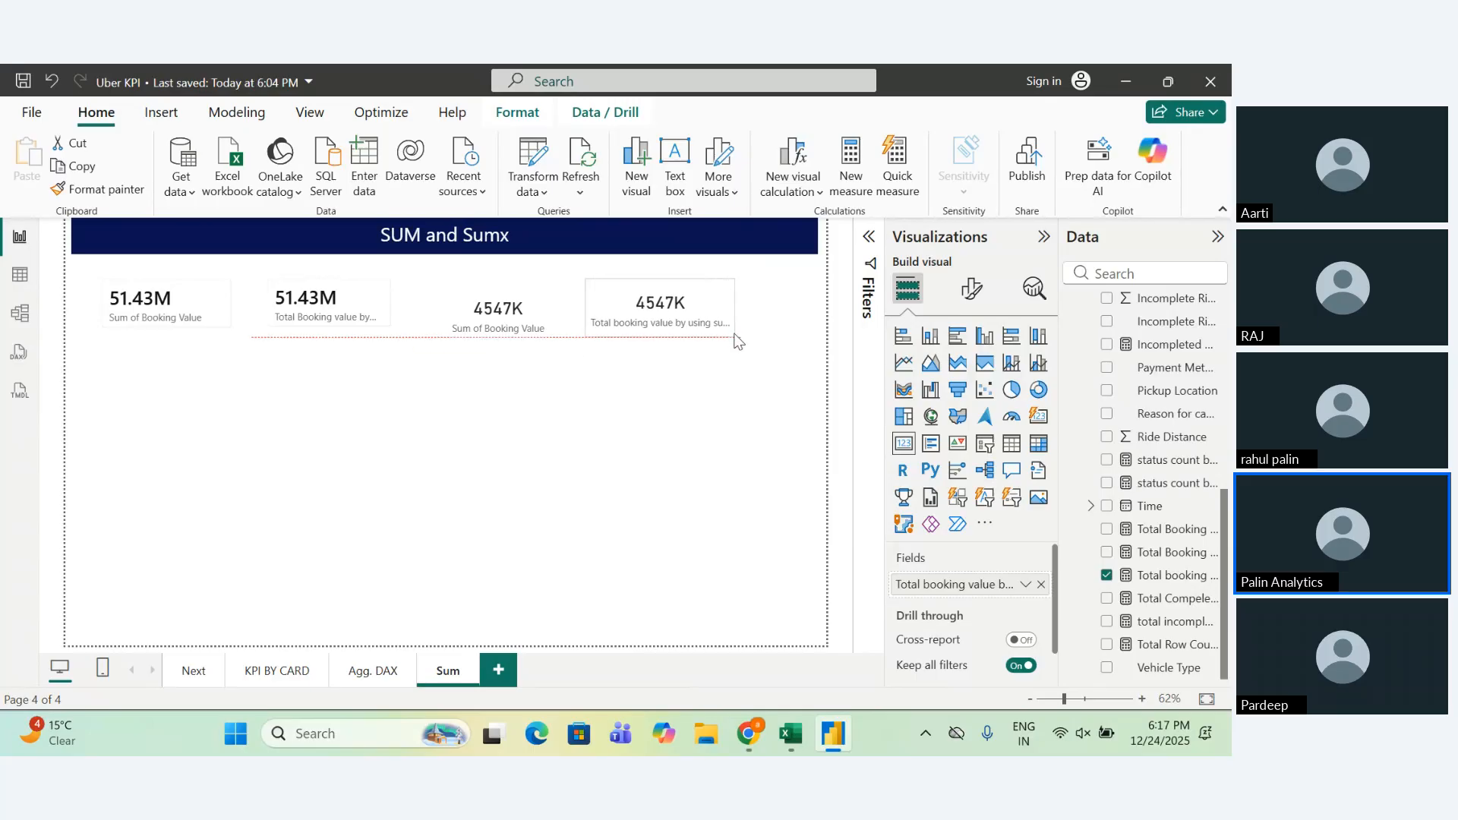
left_click(562, 315)
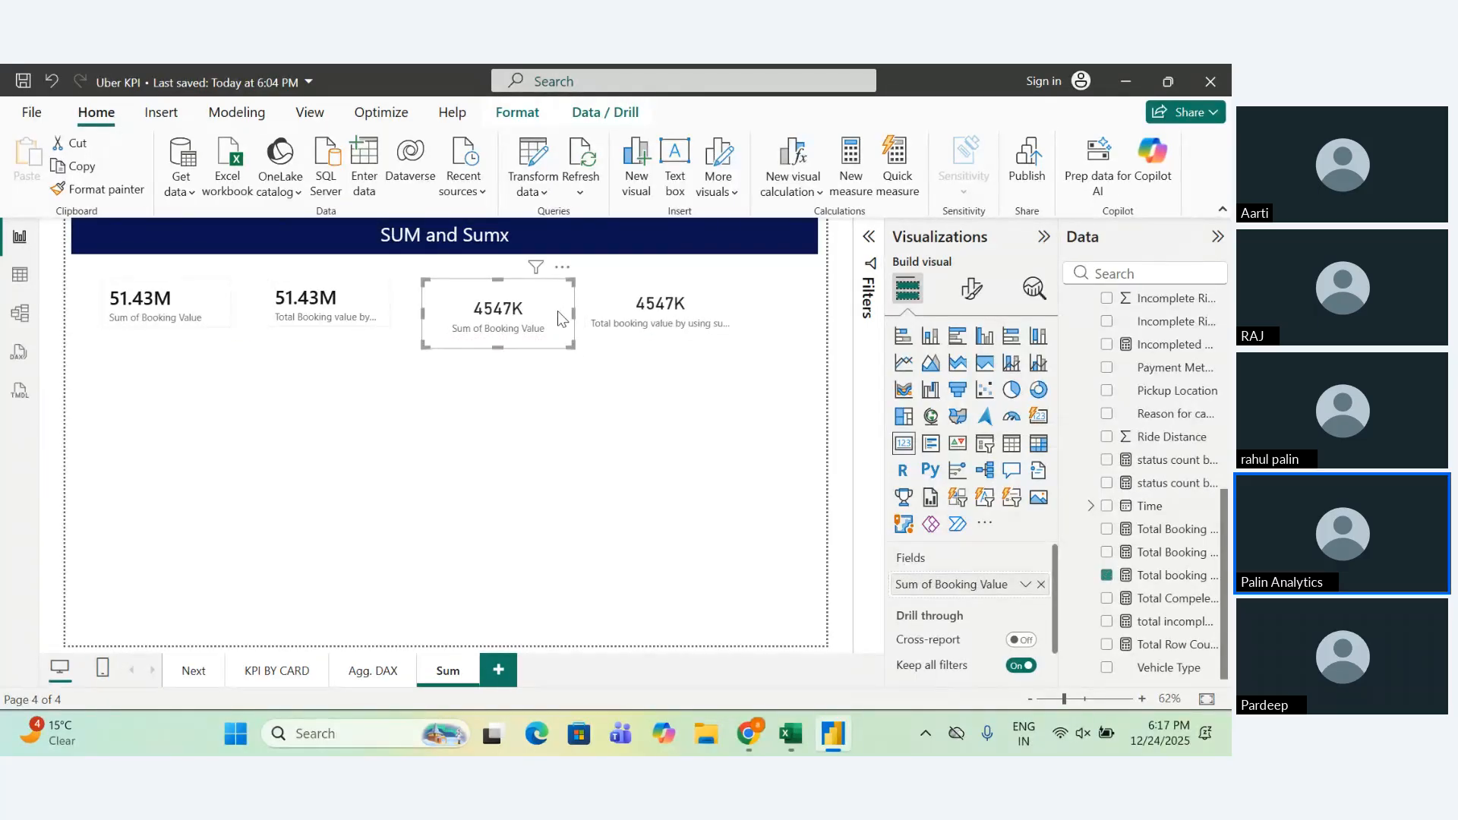
left_click_drag(576, 346, 573, 329)
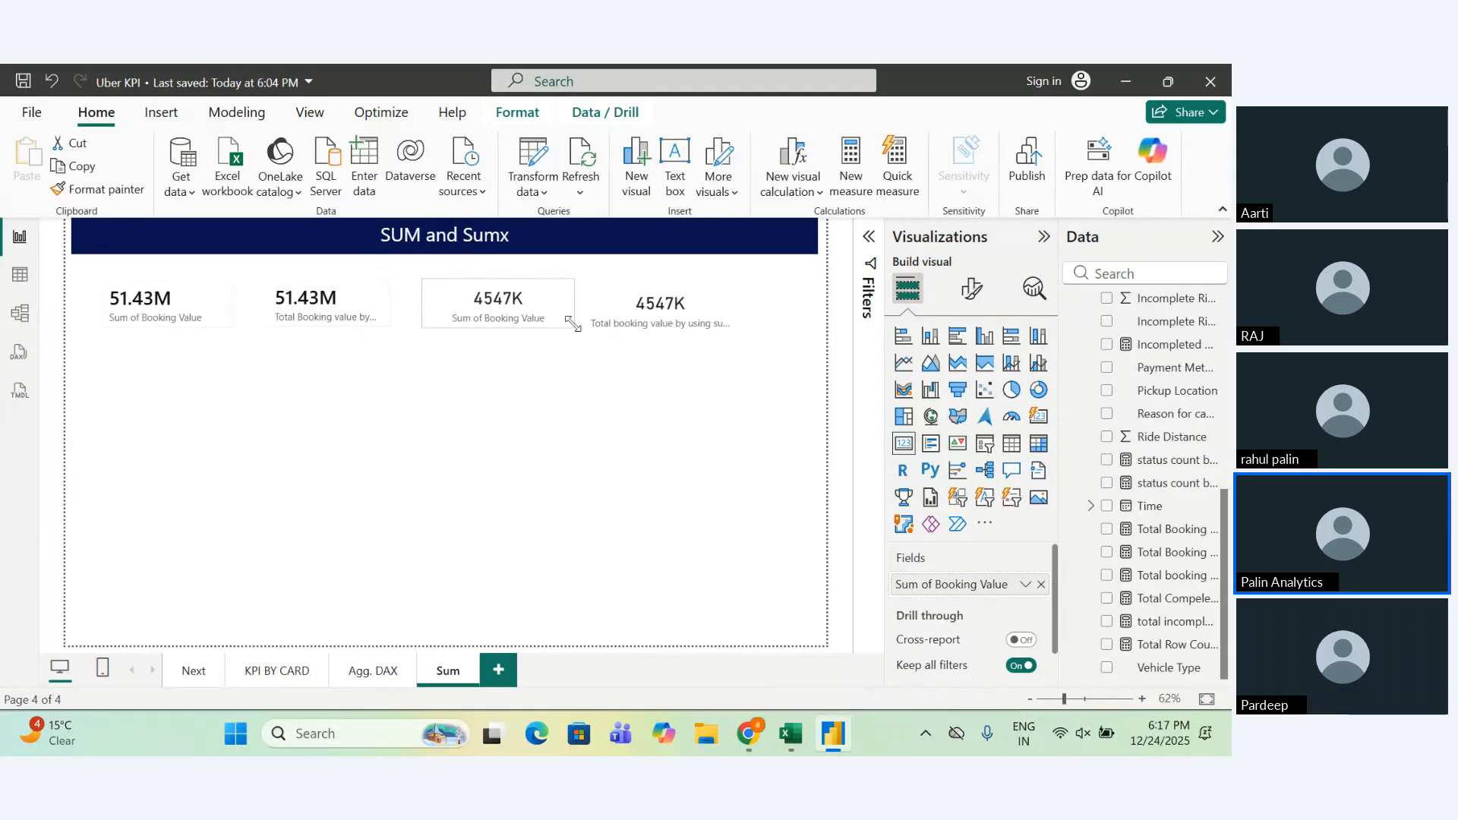
left_click(708, 309)
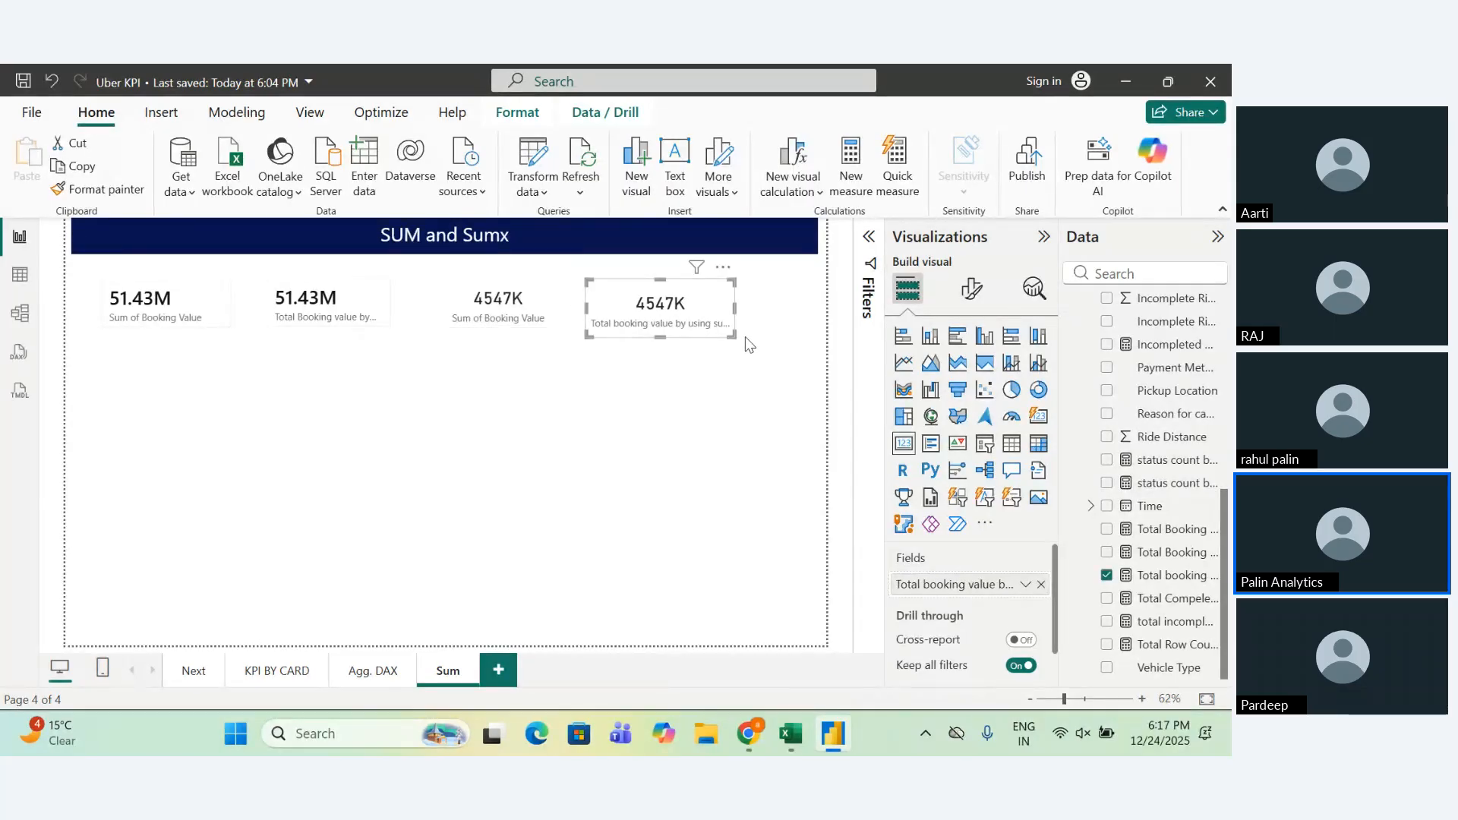
left_click_drag(735, 326, 735, 315)
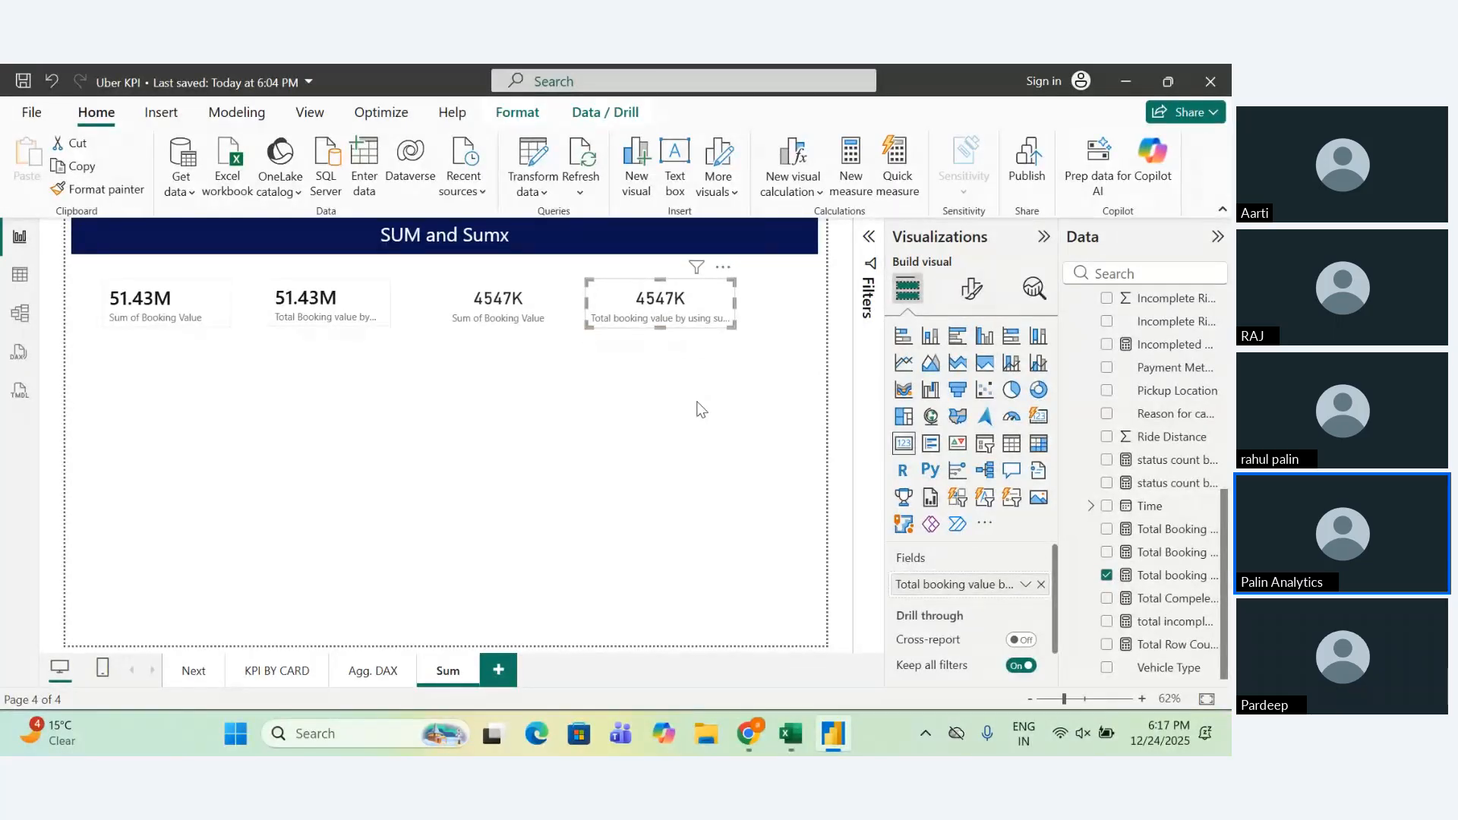
Check the distinct Booking Status values in the ncr_ride_bookings table data, leave the filter unchanged and return to the Sum report page.
left_click(20, 274)
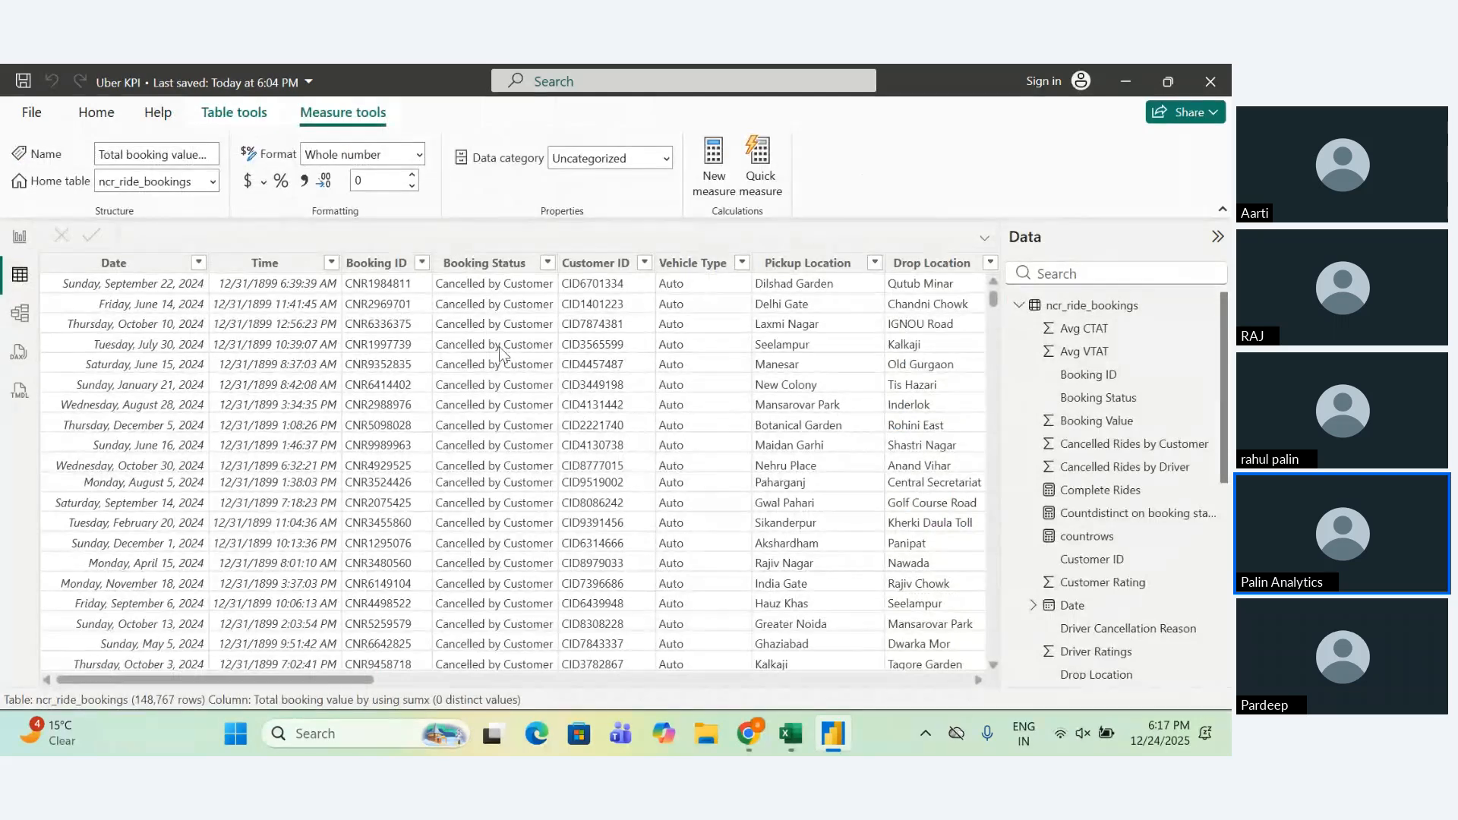
scroll(532, 319, "right", 1)
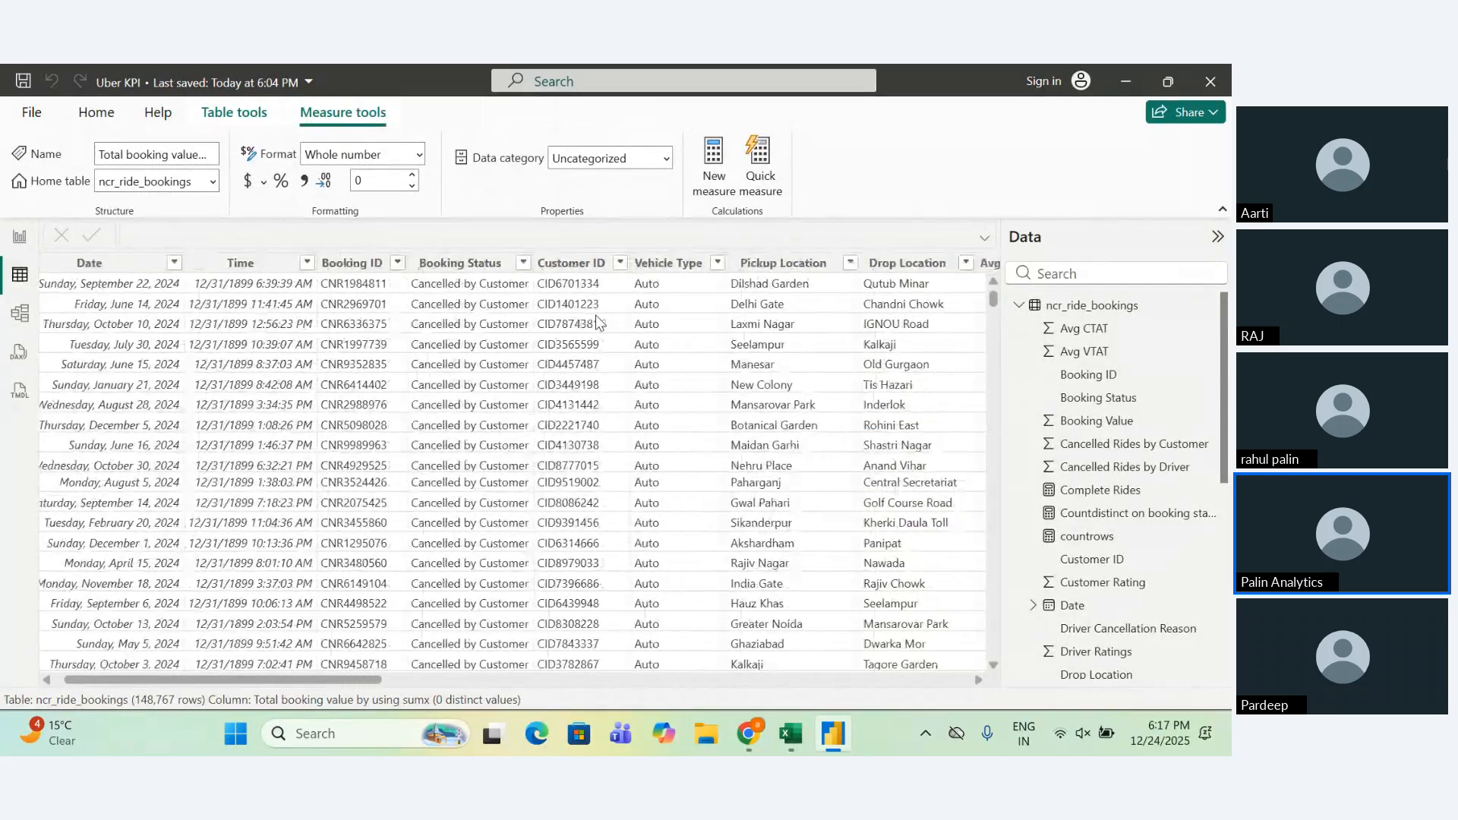
left_click(520, 264)
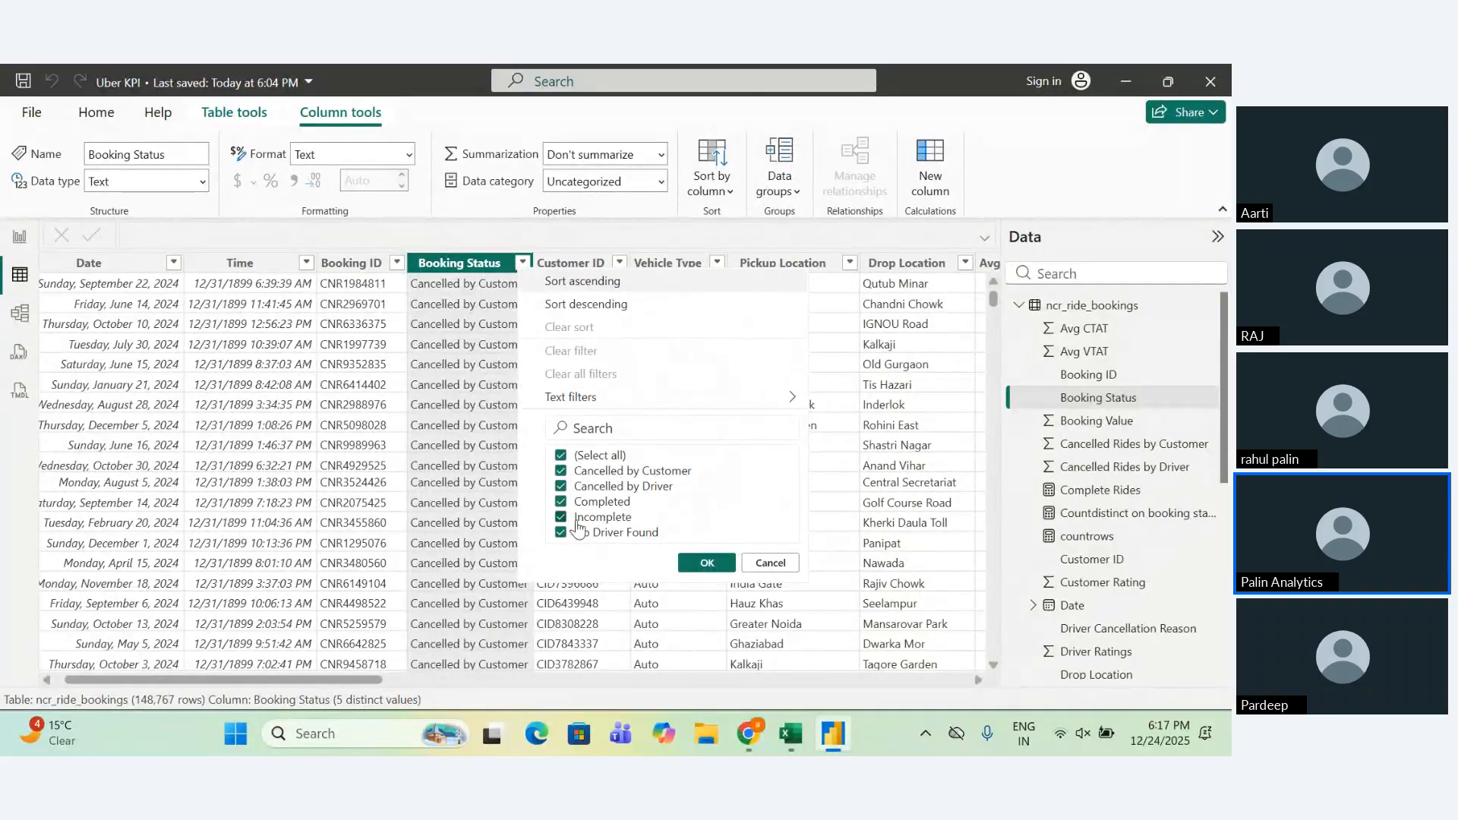
left_click(770, 562)
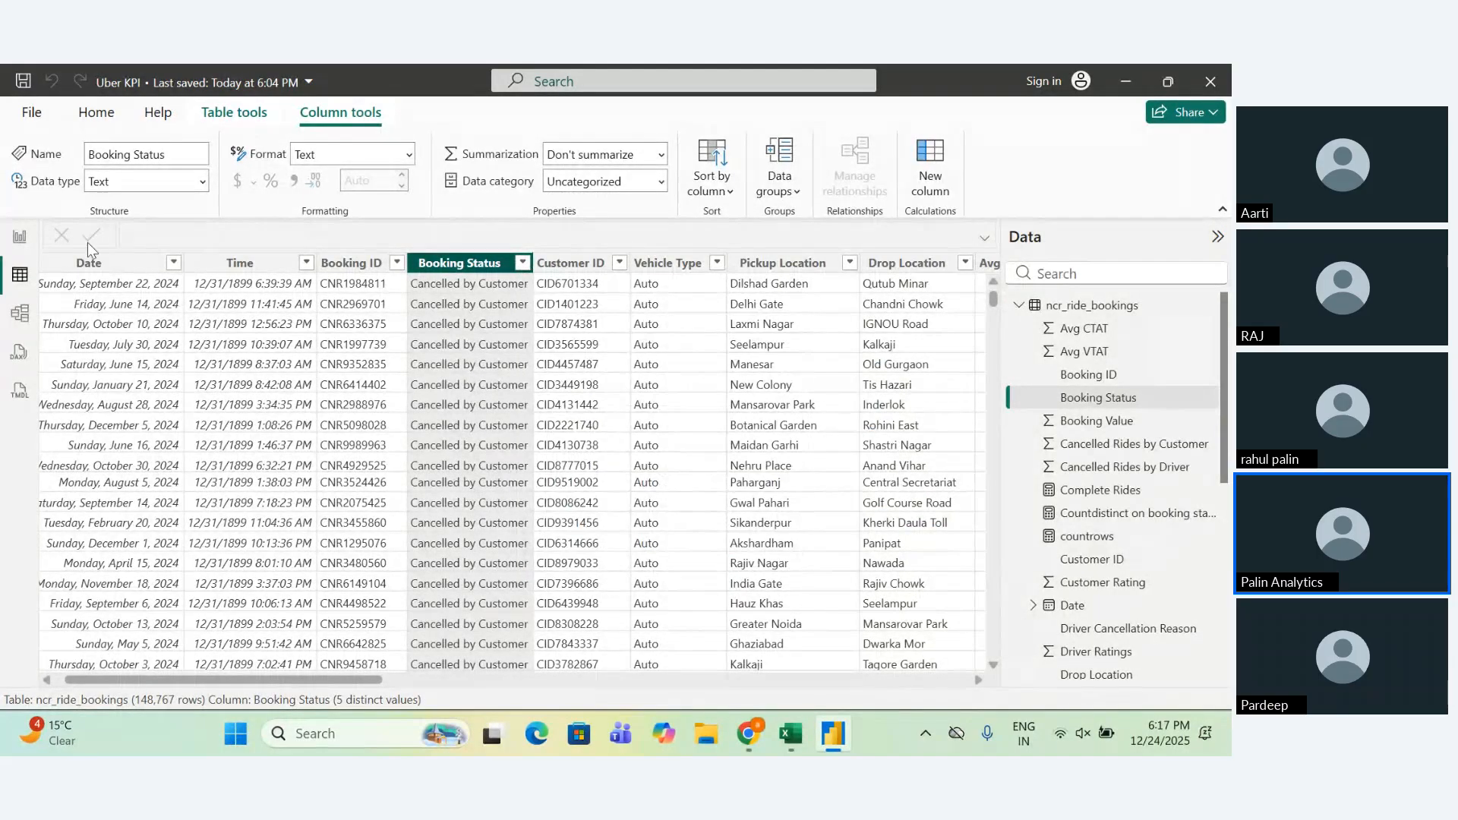
left_click(22, 244)
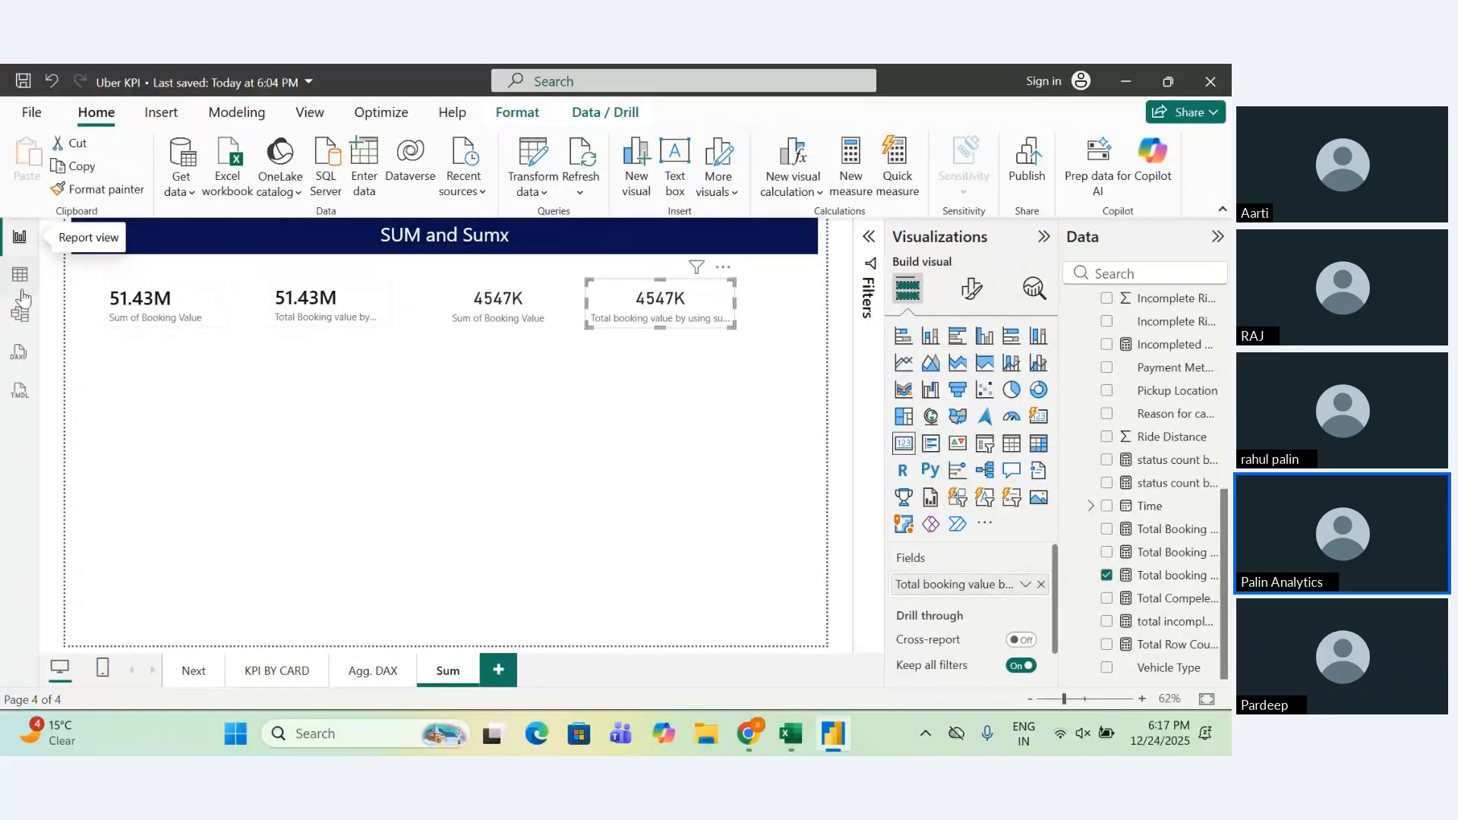
left_click(208, 425)
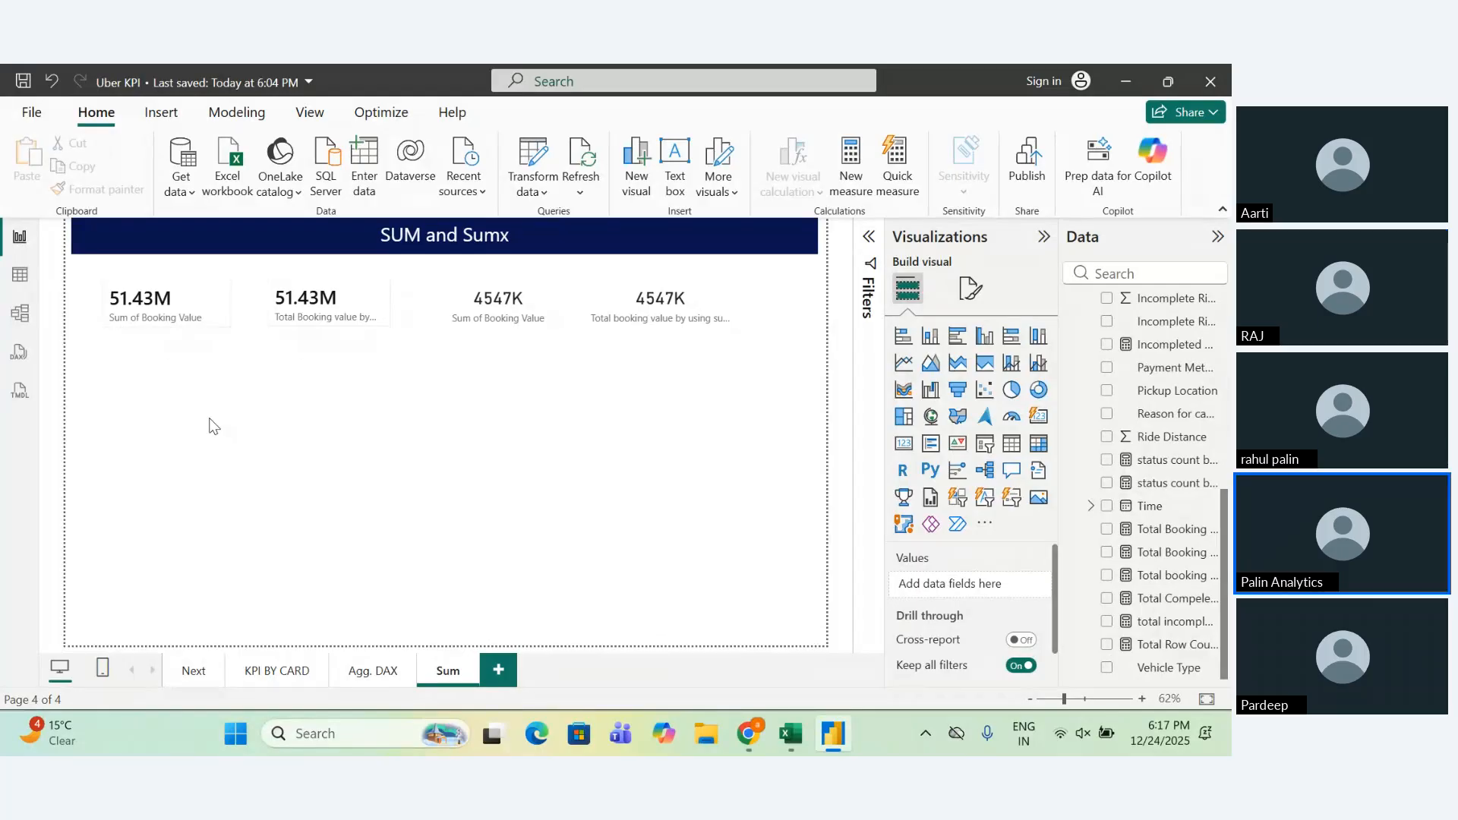
Duplicate the "SUM and Sumx" heading text box and place the copy below the row of cards, aligned with the original.
left_click(183, 245)
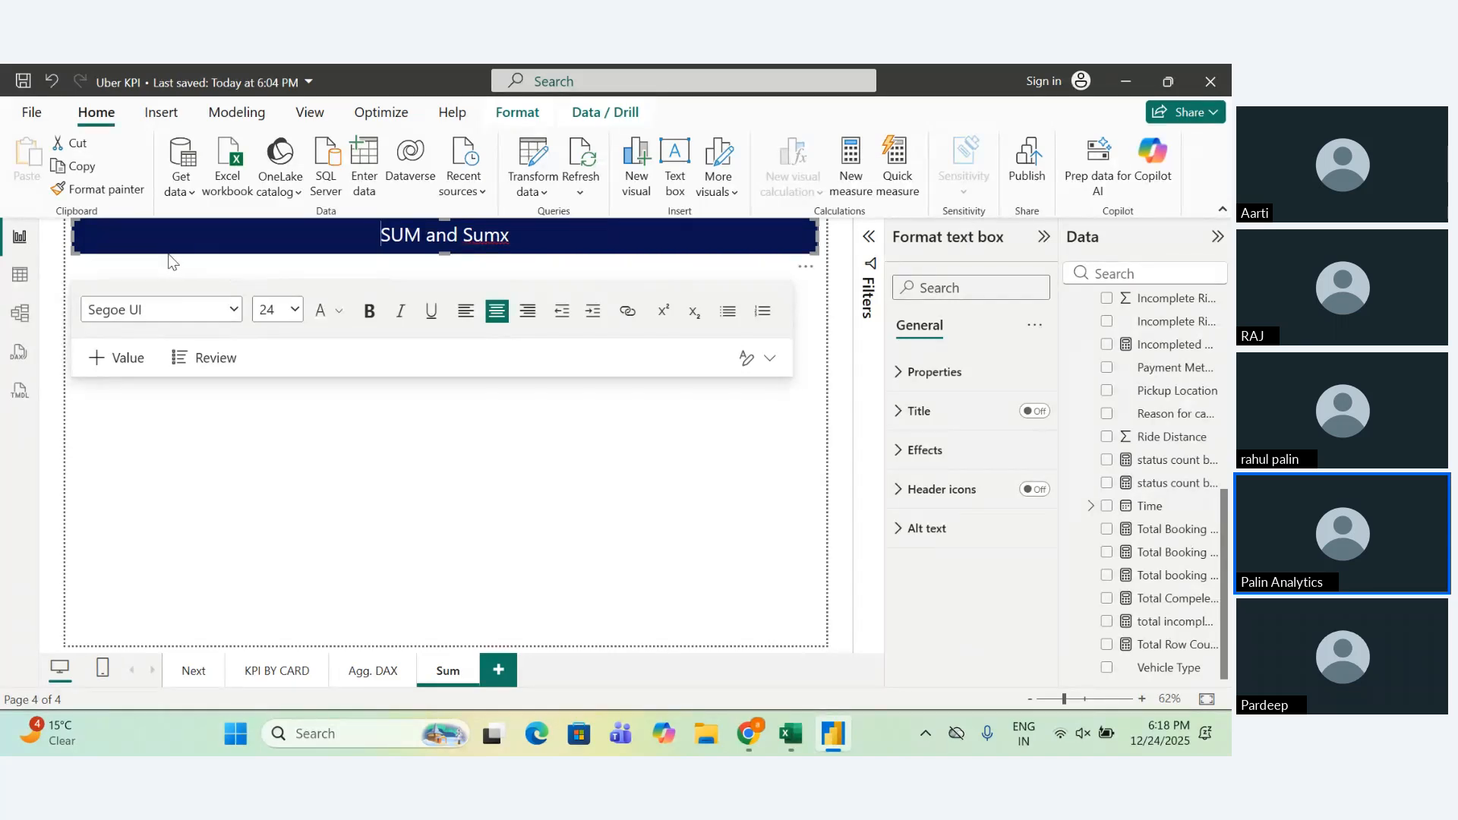
left_click(221, 463)
left_click(212, 231)
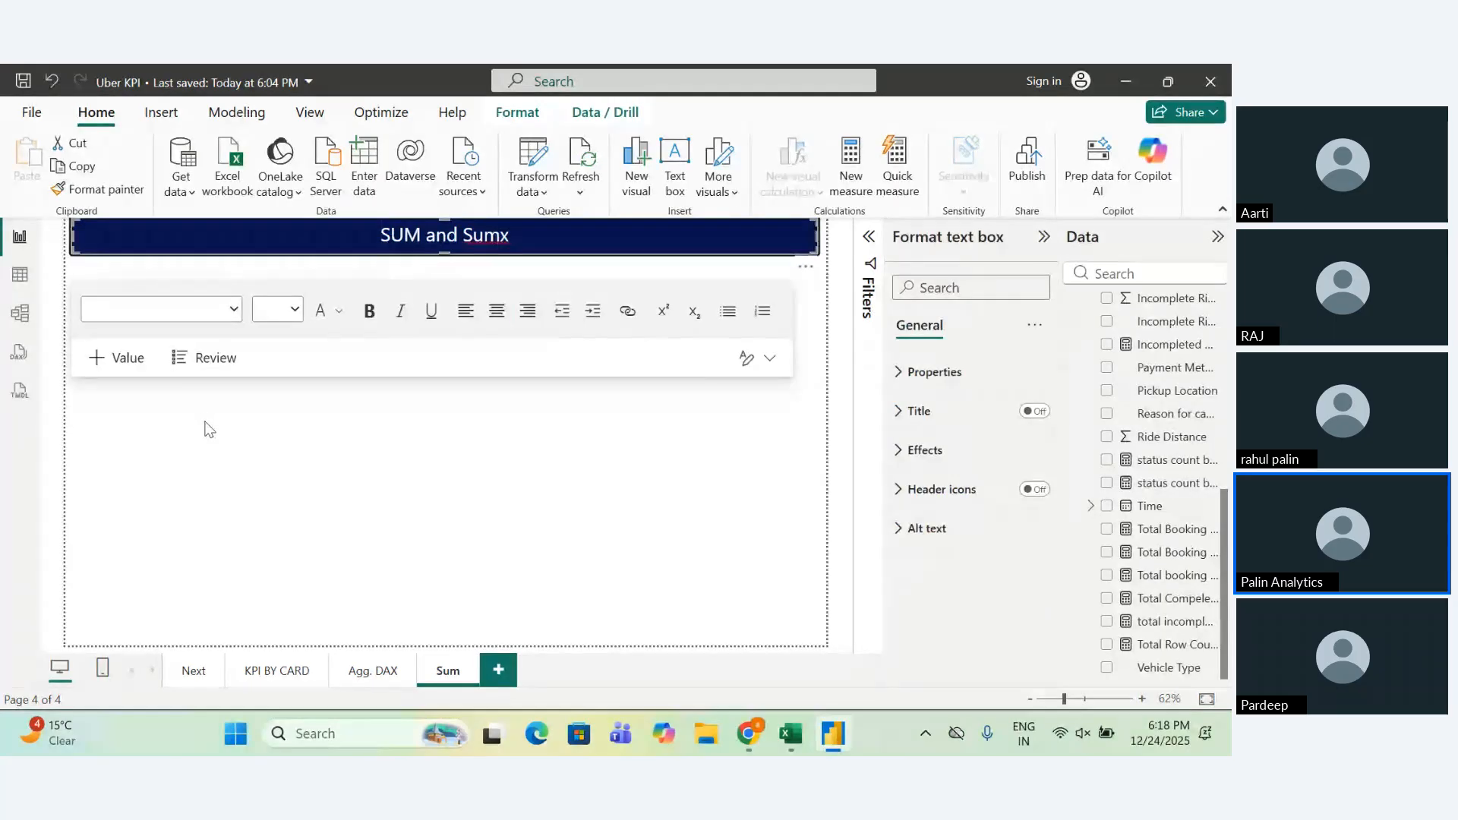
key("ctrl+c")
key("ctrl+v")
key("Left")
key("Left")
key("Left")
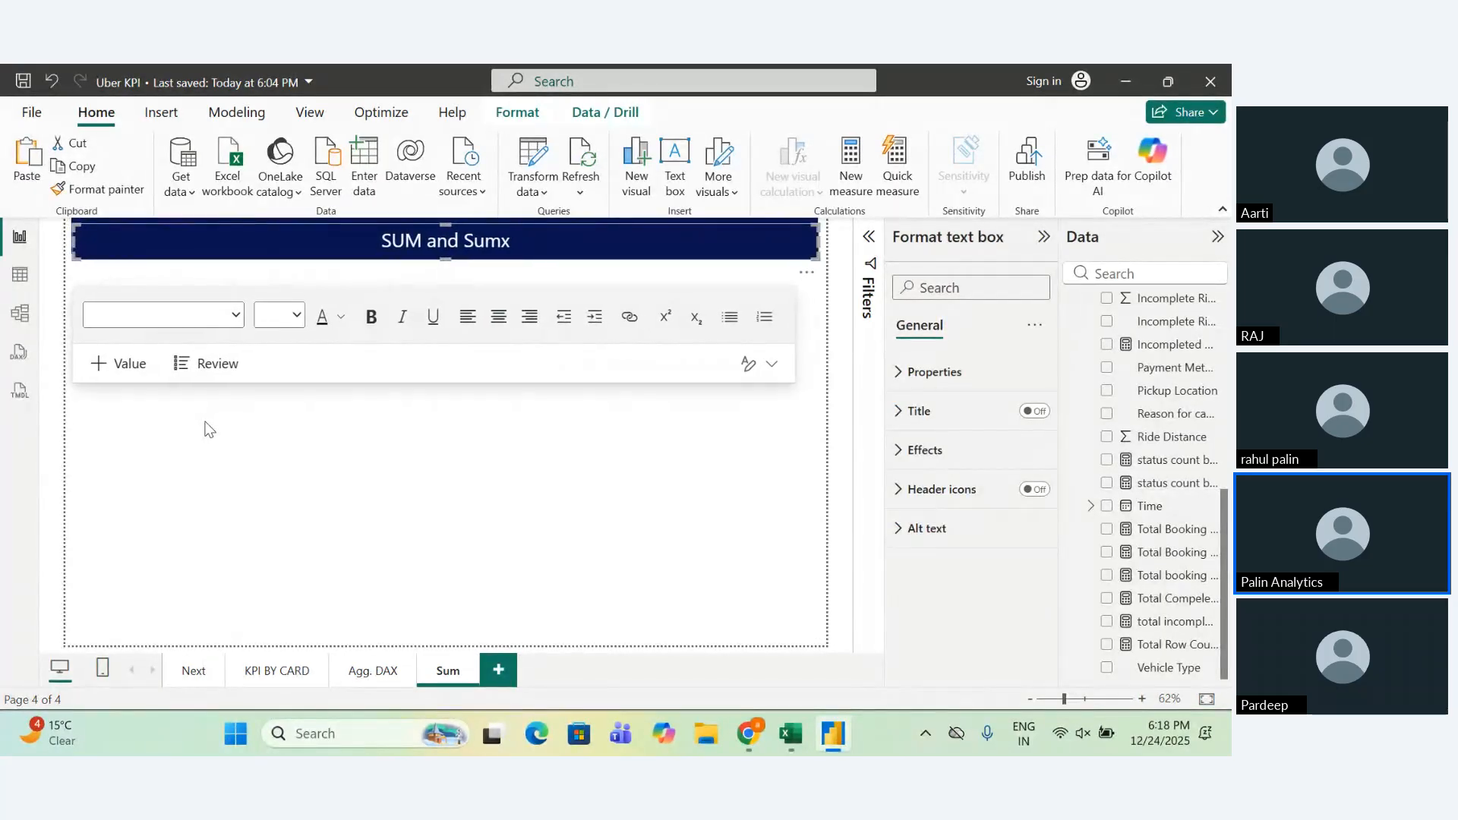
key("Down")
key("Down")
key("Down")
key("Down")
key("Down")
key("Down")
key("Down")
key("Down")
key("Down")
key("Down")
key("Down")
key("Down")
key("Down")
key("Down")
key("Down")
key("Down")
key("Down")
key("Down")
key("Down")
key("Down")
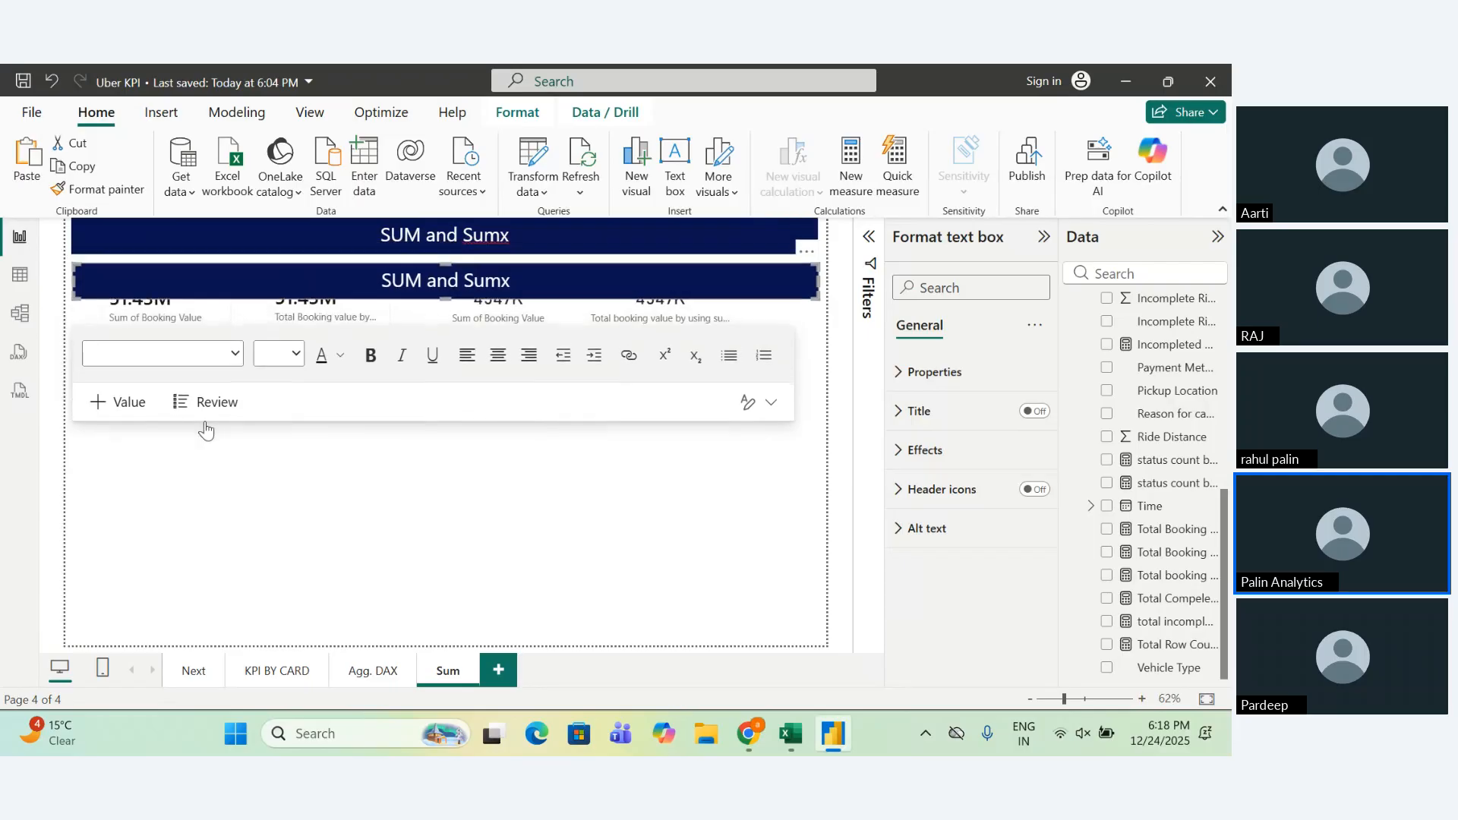
key("Down")
key("Down")
key("Down")
key("Down")
key("Down")
key("Down")
key("Down")
key("Down")
key("Down")
key("Down")
key("Down")
key("Down")
key("Down")
key("Down")
key("Down")
key("Down")
key("Down")
key("Down")
key("Down")
key("Down")
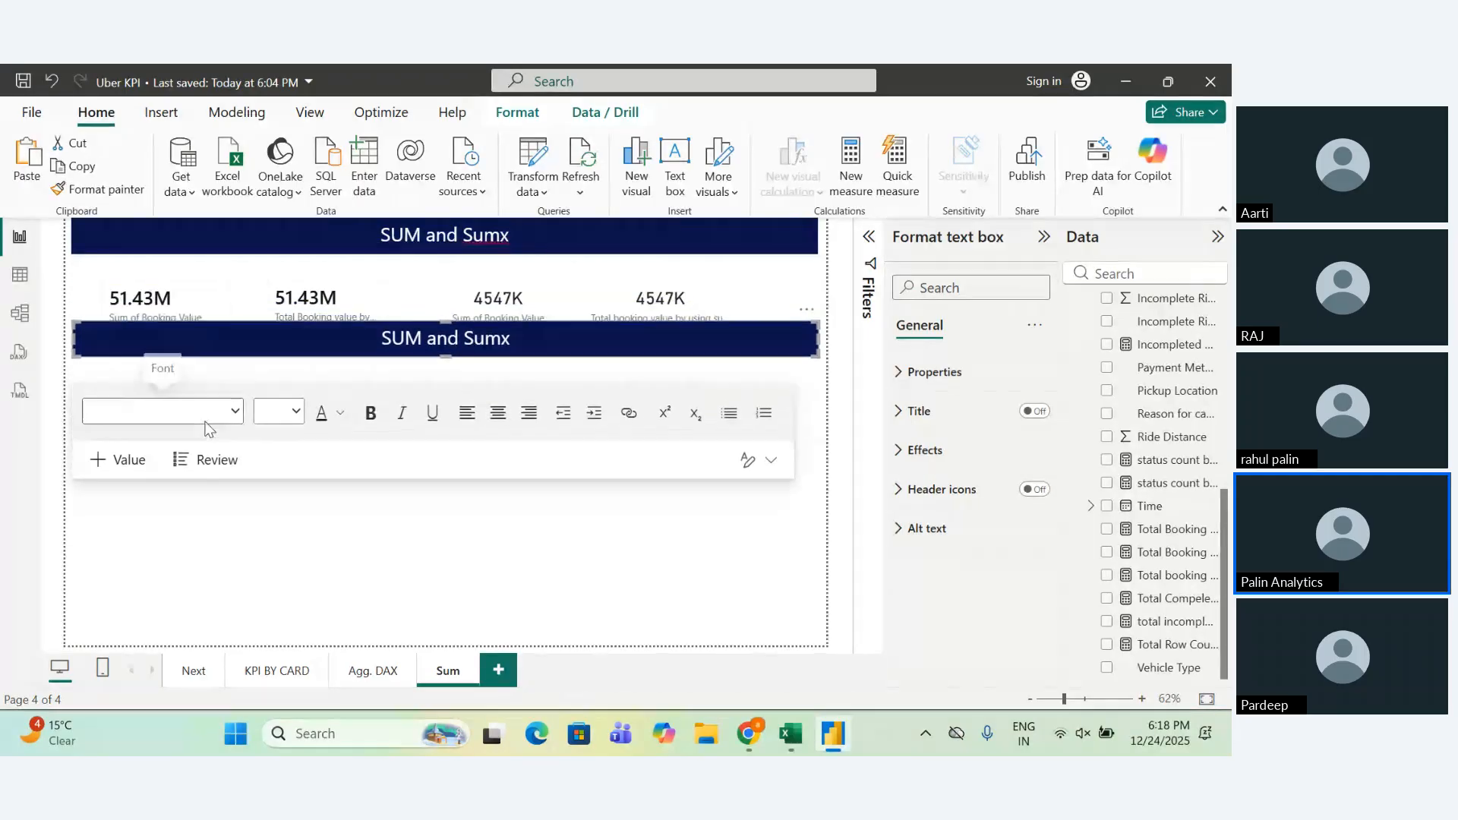
key("Down")
key("Down")
key("Down")
key("Down")
key("Down")
key("Down")
key("Down")
key("Down")
key("Down")
key("Down")
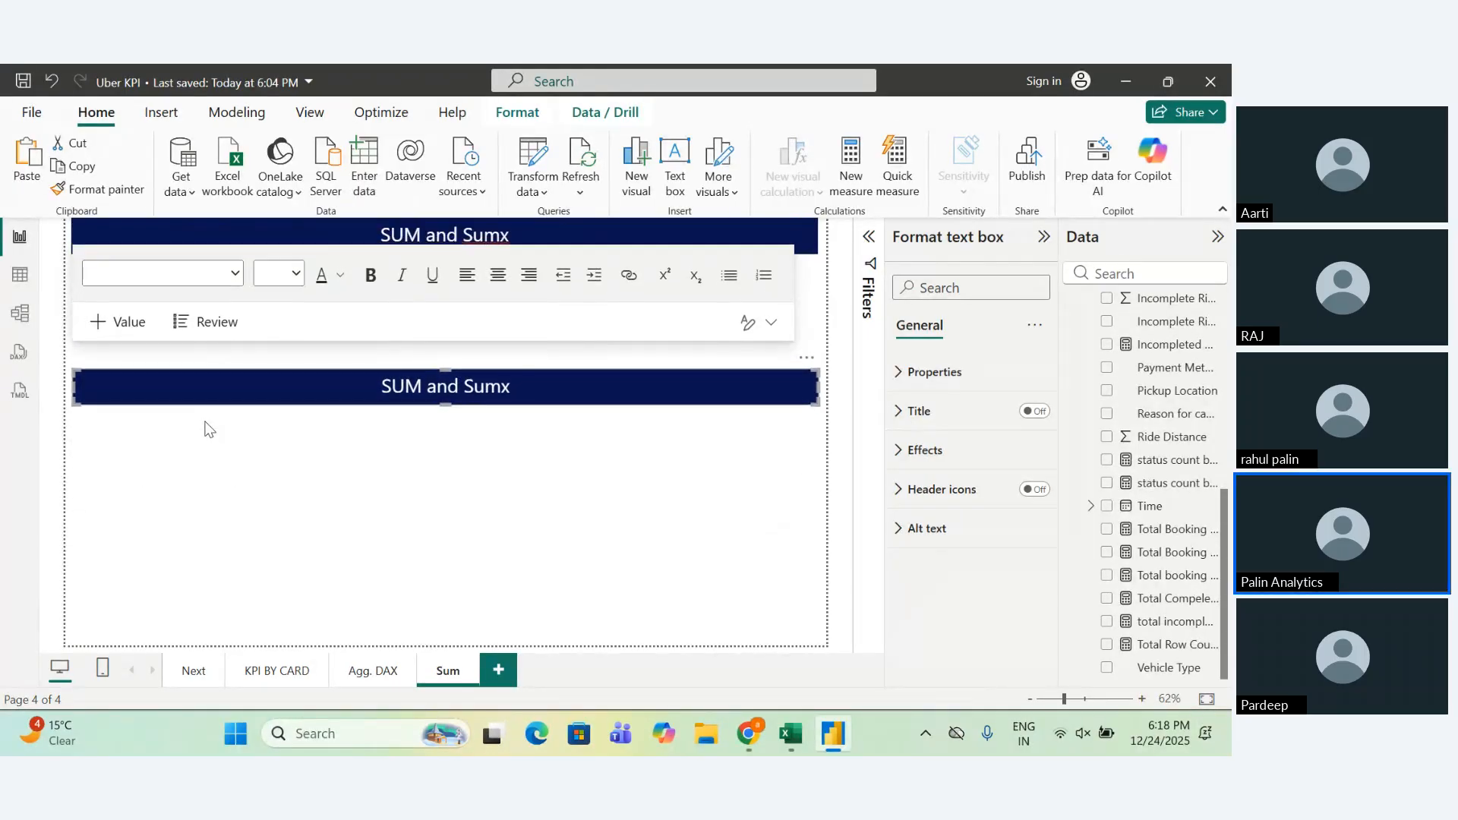
key("Down")
Replace the copied heading's text with "Average and AverageX" on a single line.
left_click(423, 388)
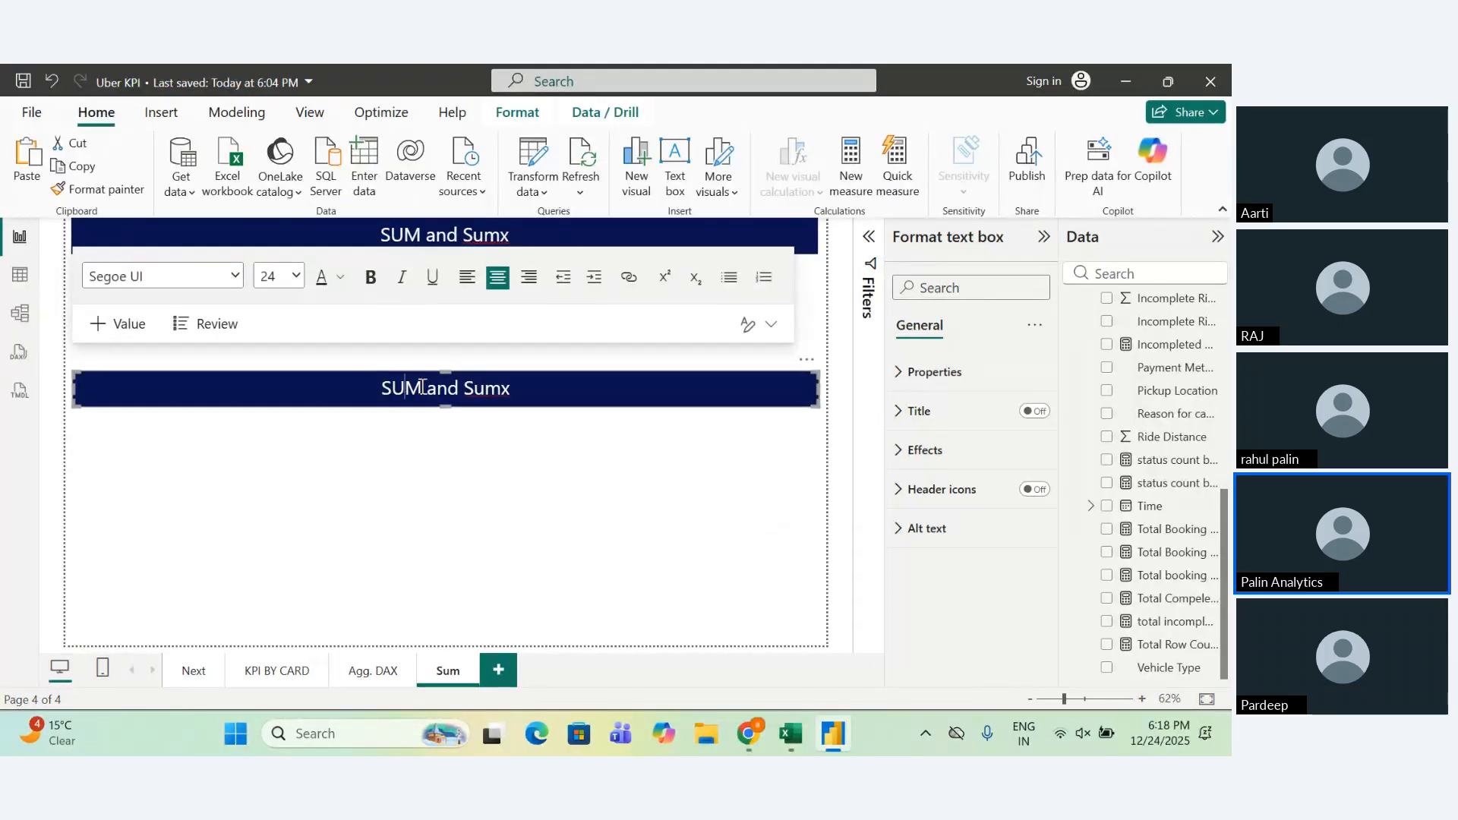
key("shift+Right")
key("shift+Right")
key("shift+Right")
key("shift+Right")
key("shift+Right")
key("shift+Right")
key("shift+Right")
key("shift+Right")
key("shift+Right")
key("shift+Right")
key("shift+Right")
key("shift+Right")
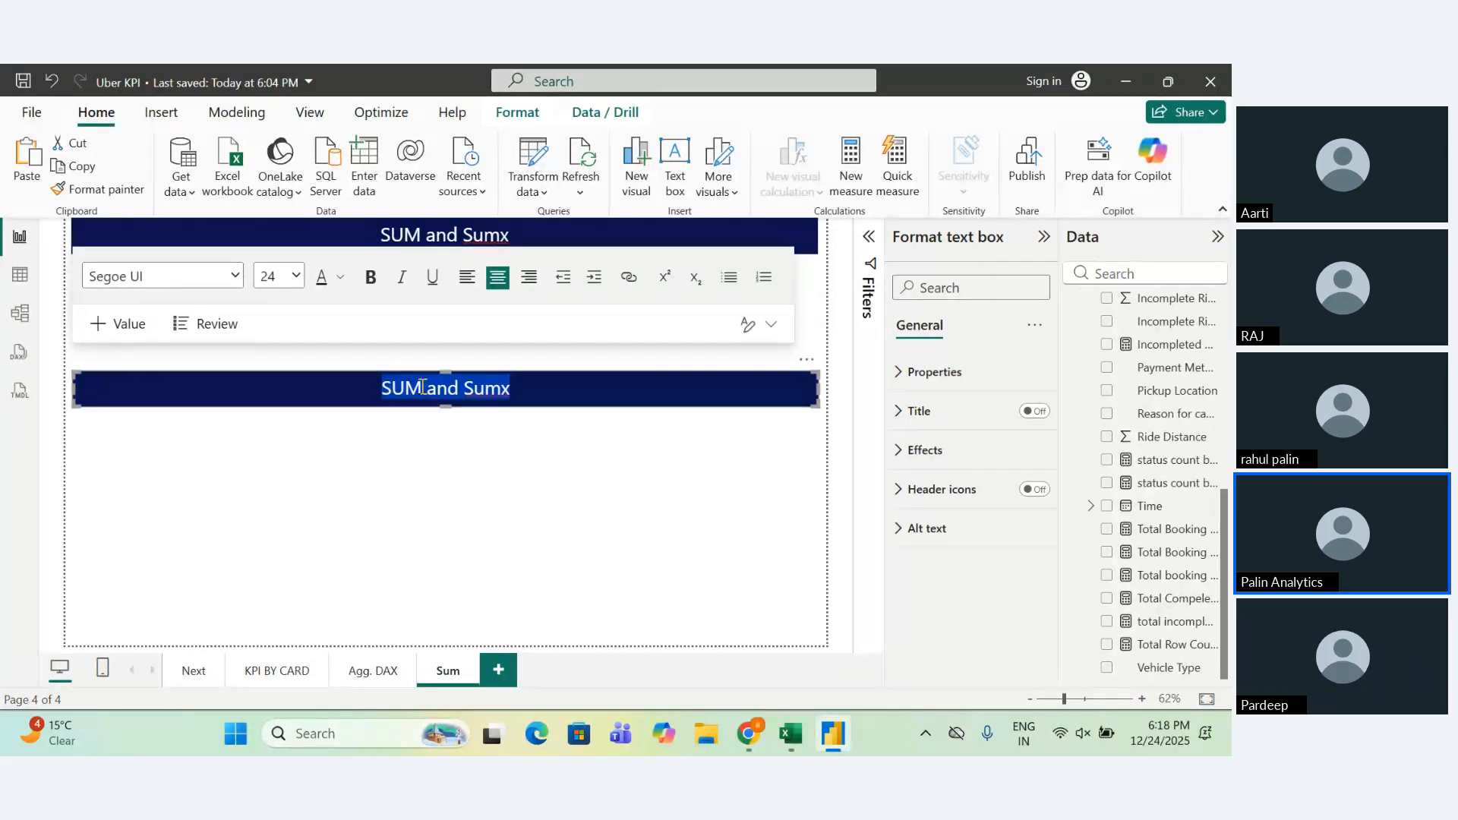
type("Average")
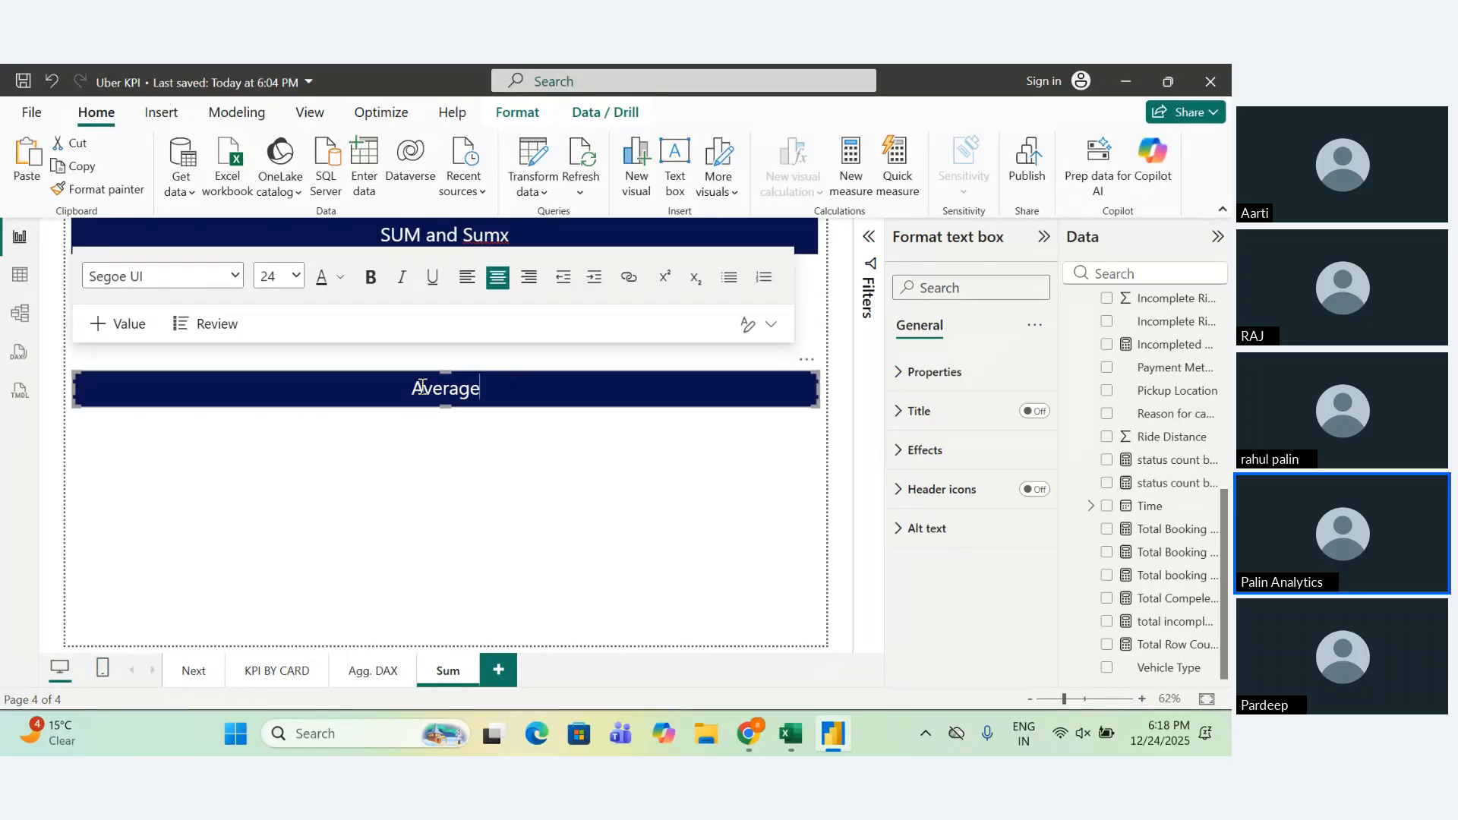
type(" and Avera")
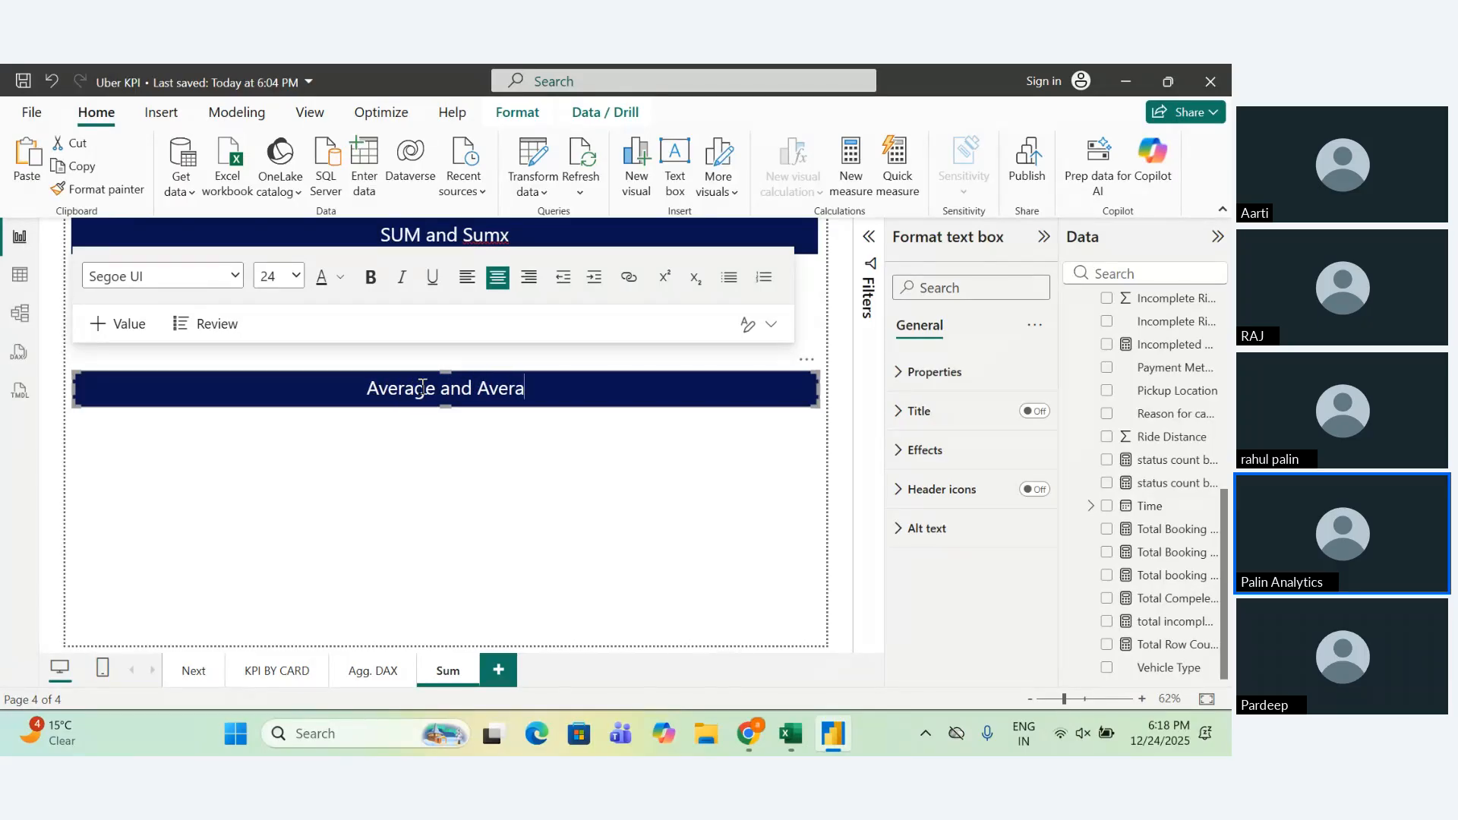
type("geX")
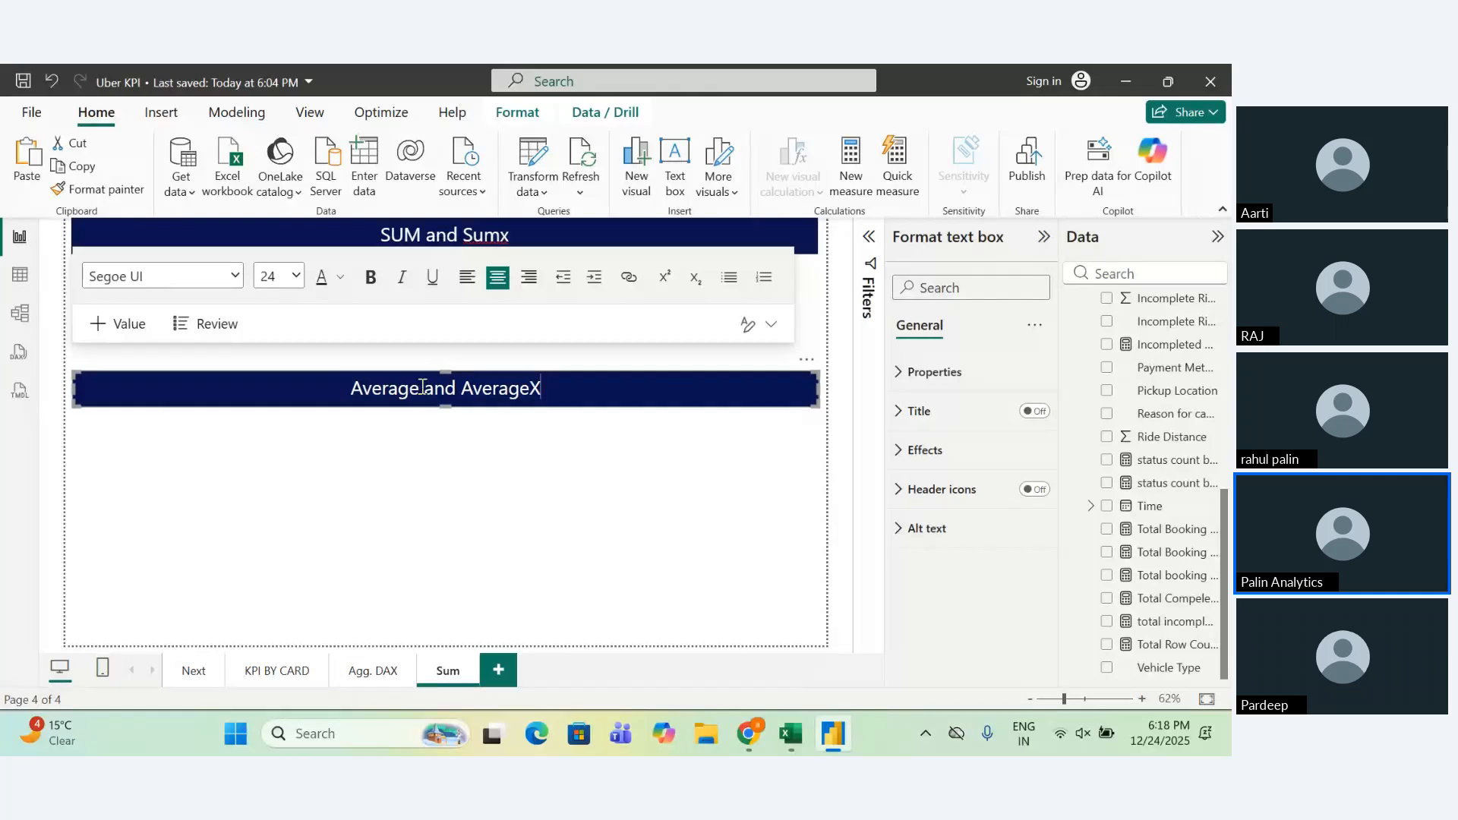
key("Return")
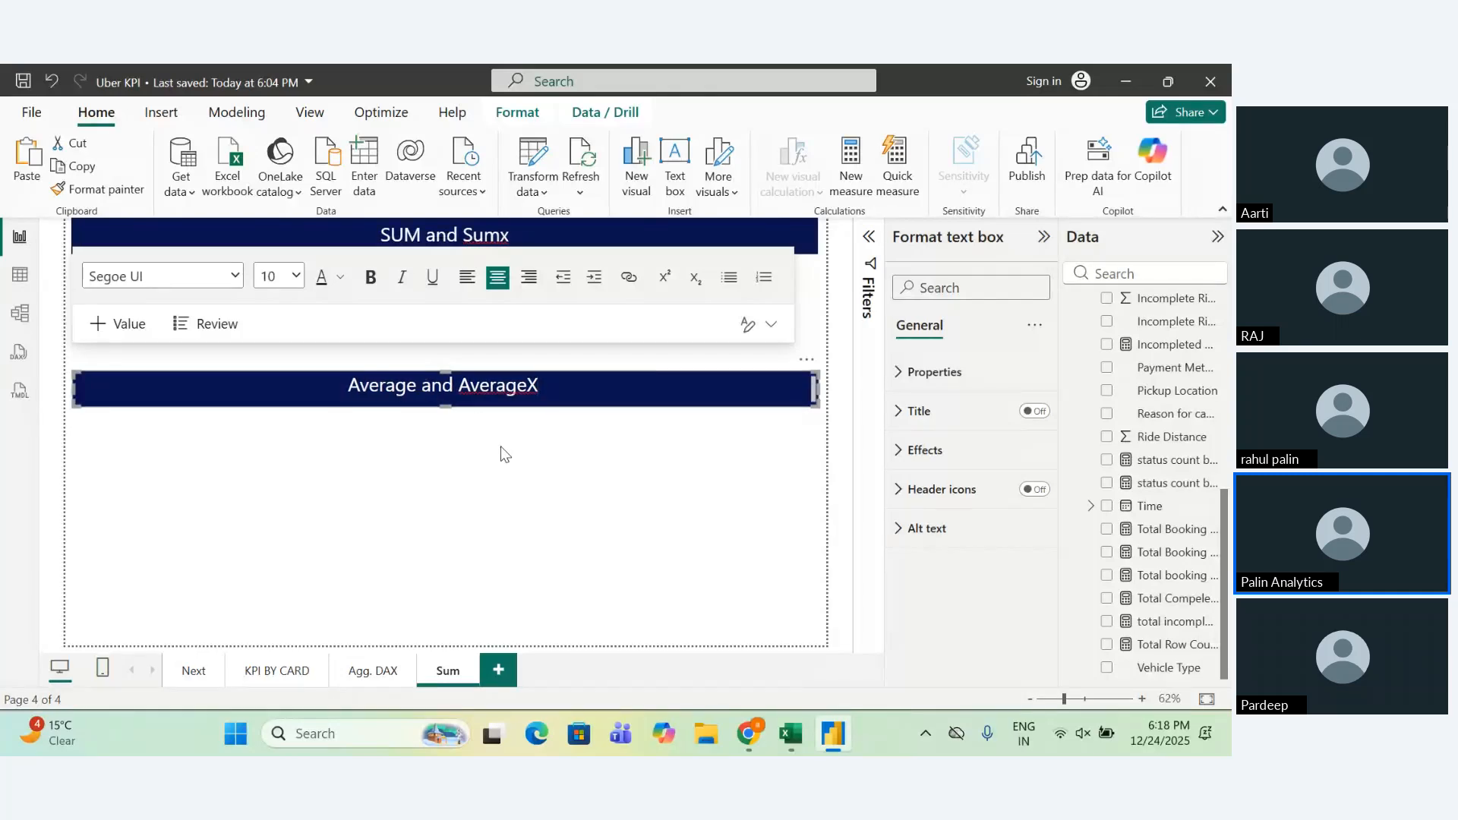
key("BackSpace")
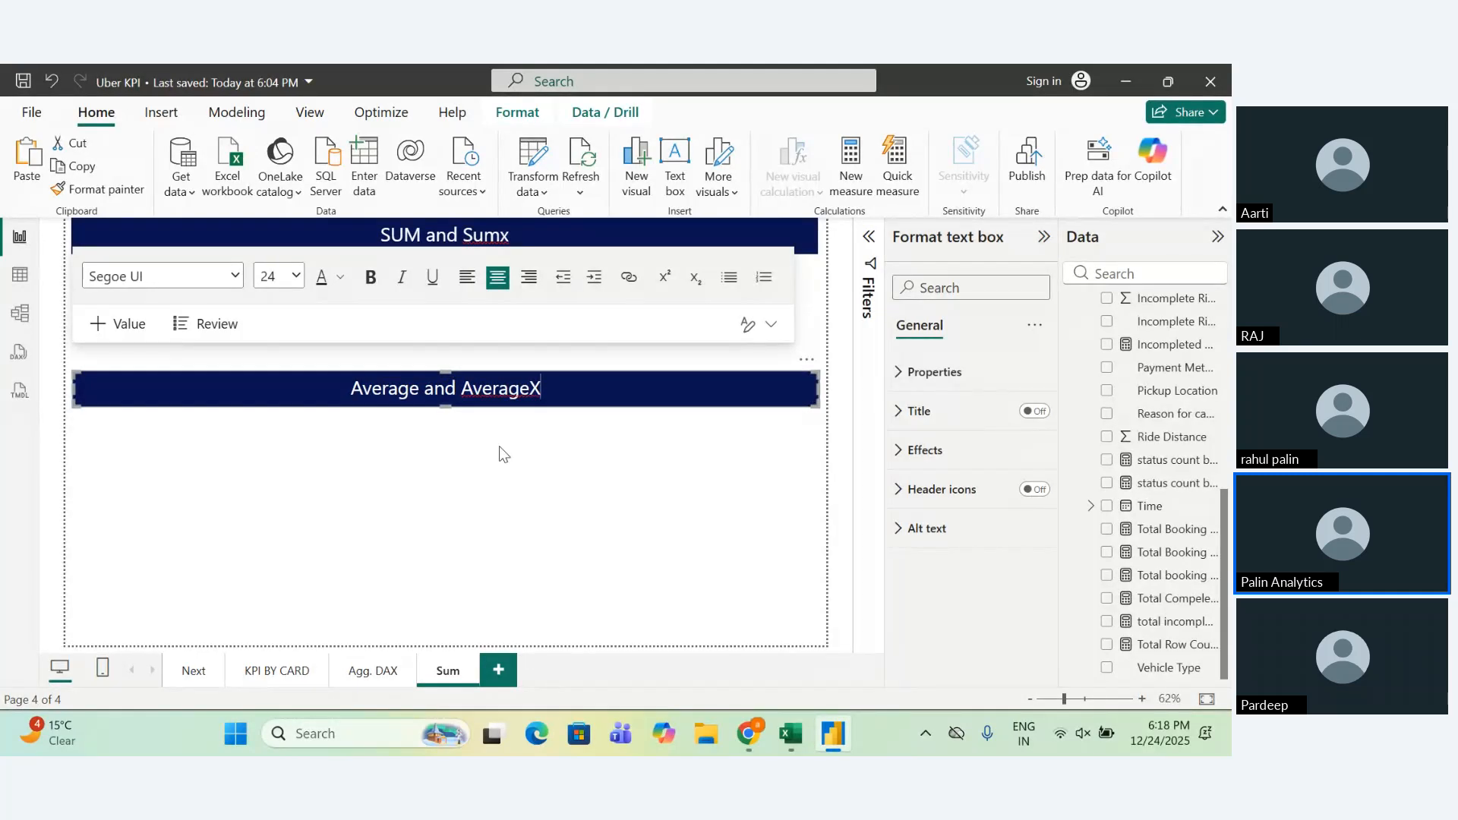
Add an empty card visual and shrink it to a small card below the left end of the Average and AverageX heading.
left_click(499, 452)
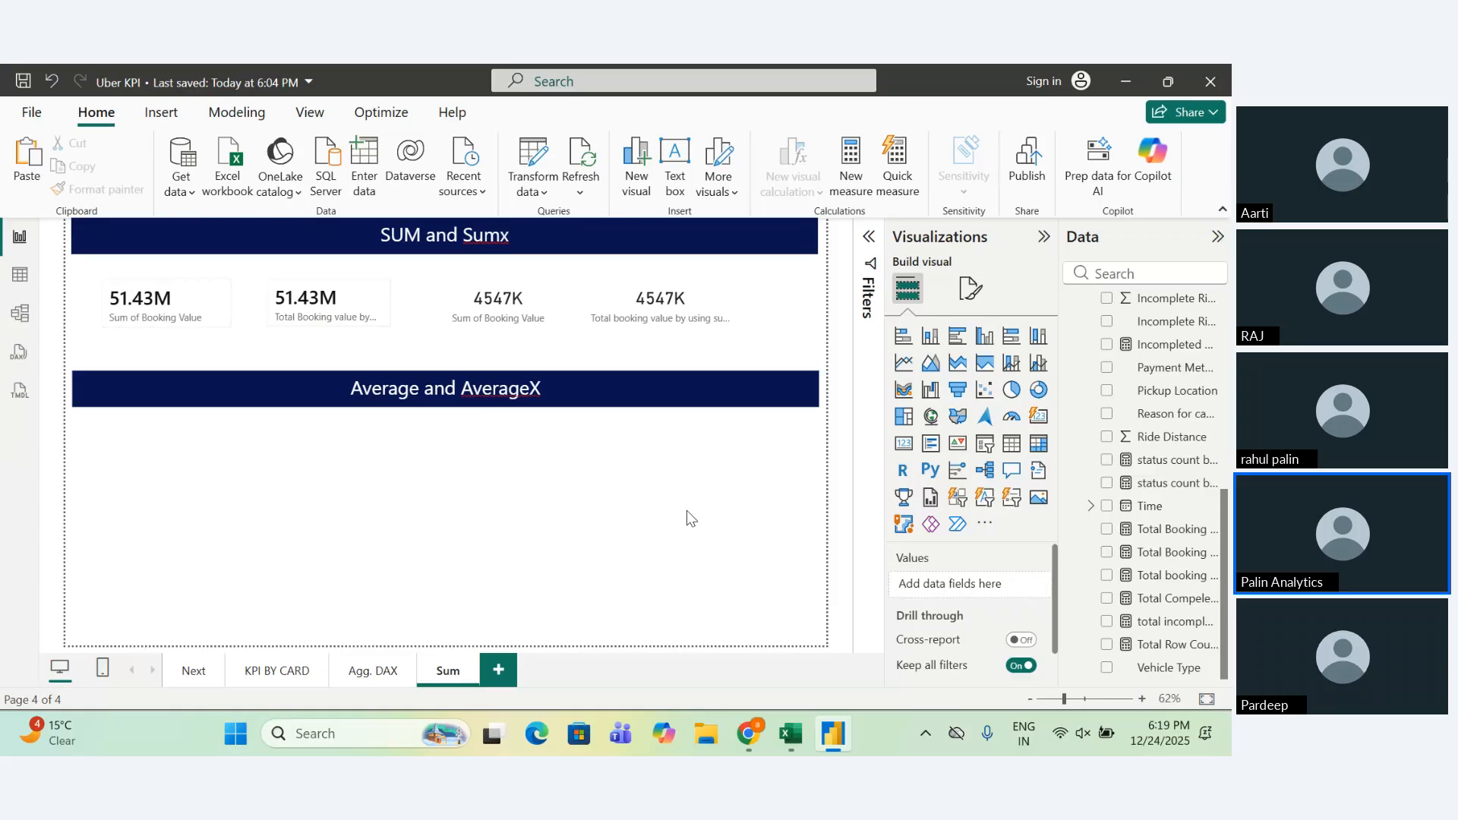
left_click(903, 443)
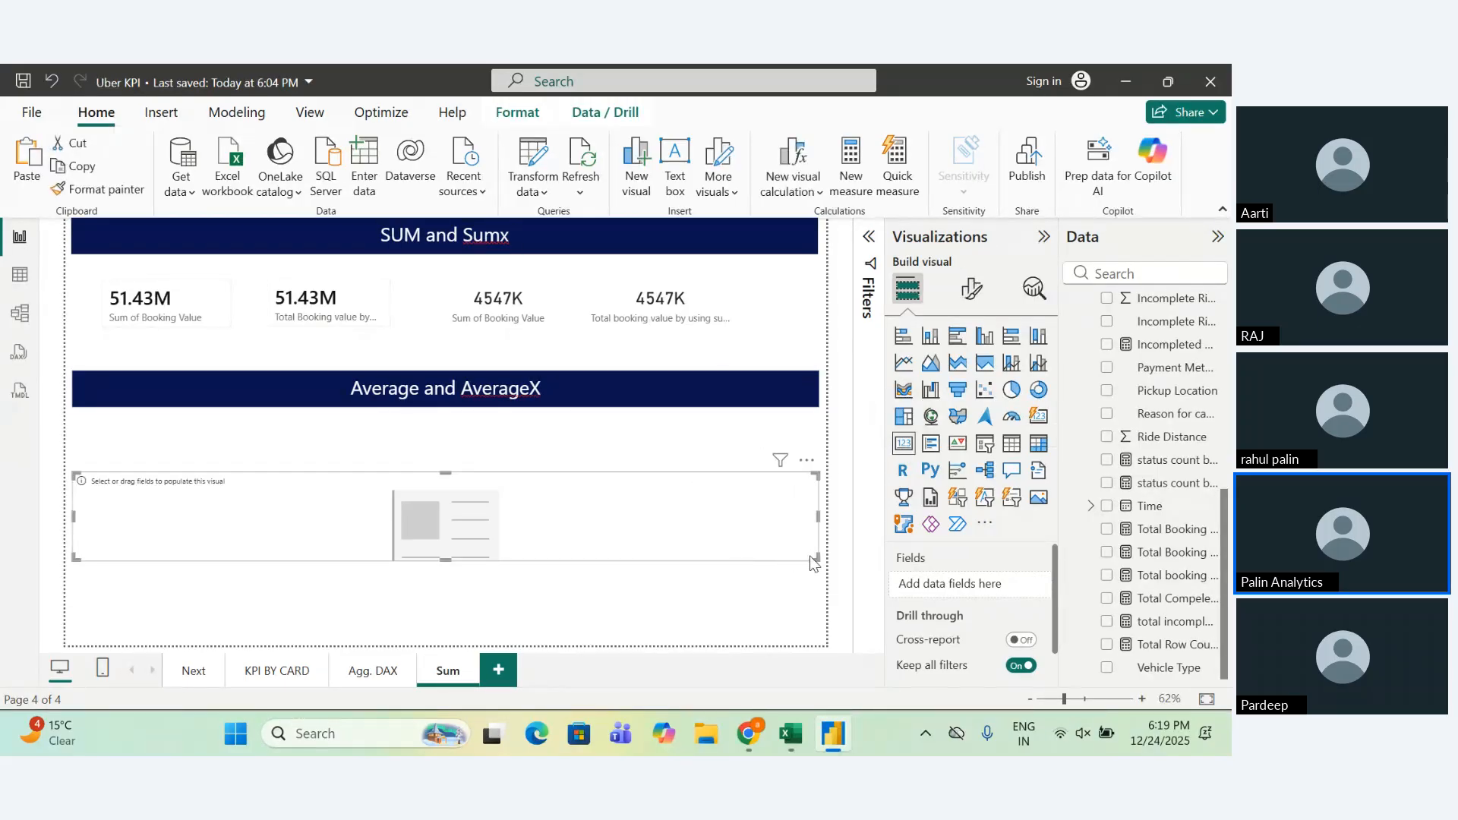
left_click_drag(815, 558, 225, 494)
left_click(472, 511)
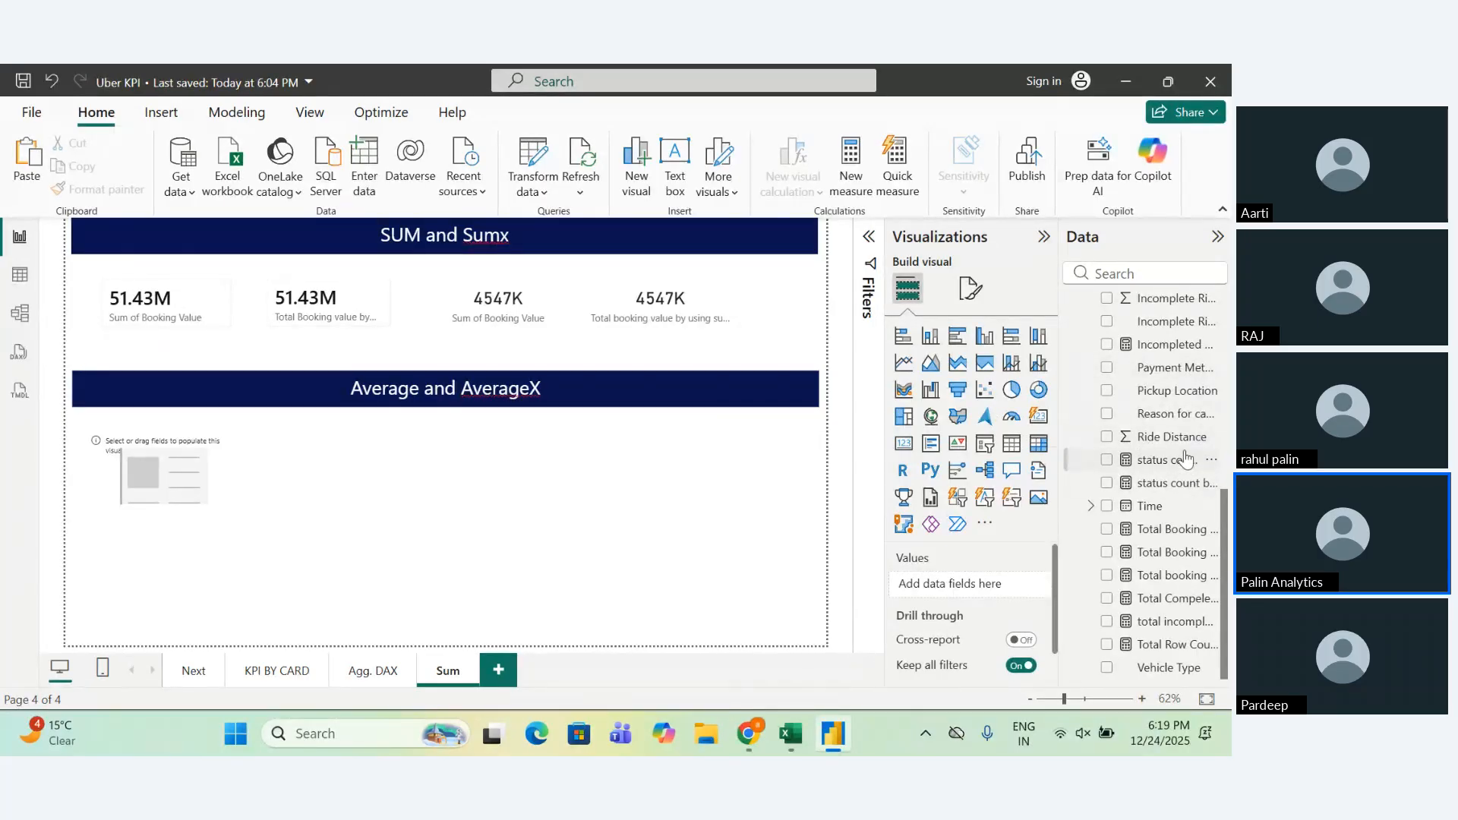
Fill the new card with Ride Distance summarized as Average, and reduce the card's size slightly.
left_click_drag(1187, 437, 1038, 432)
left_click(312, 457)
left_click_drag(1166, 439, 988, 595)
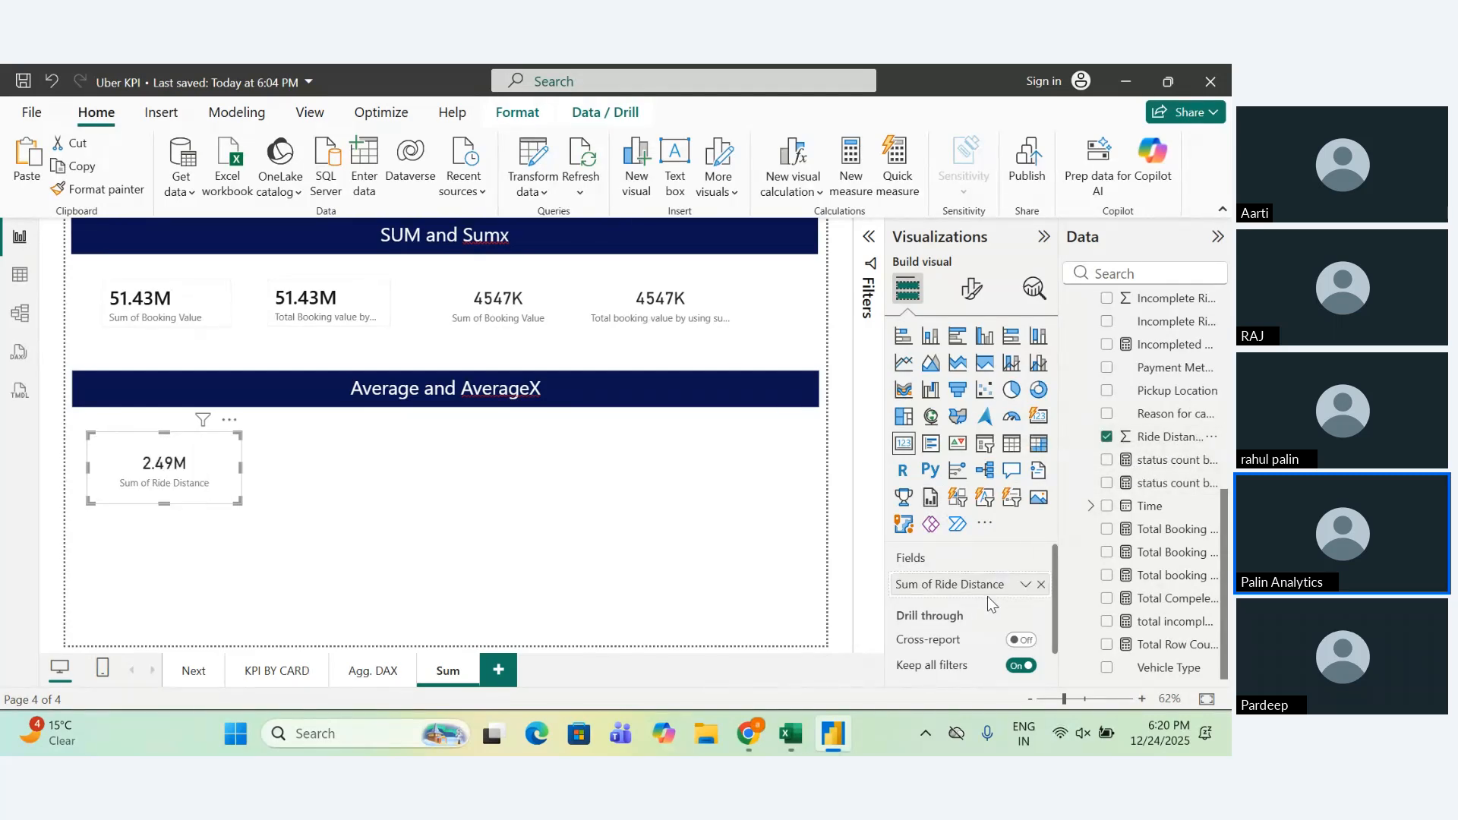
left_click(1026, 585)
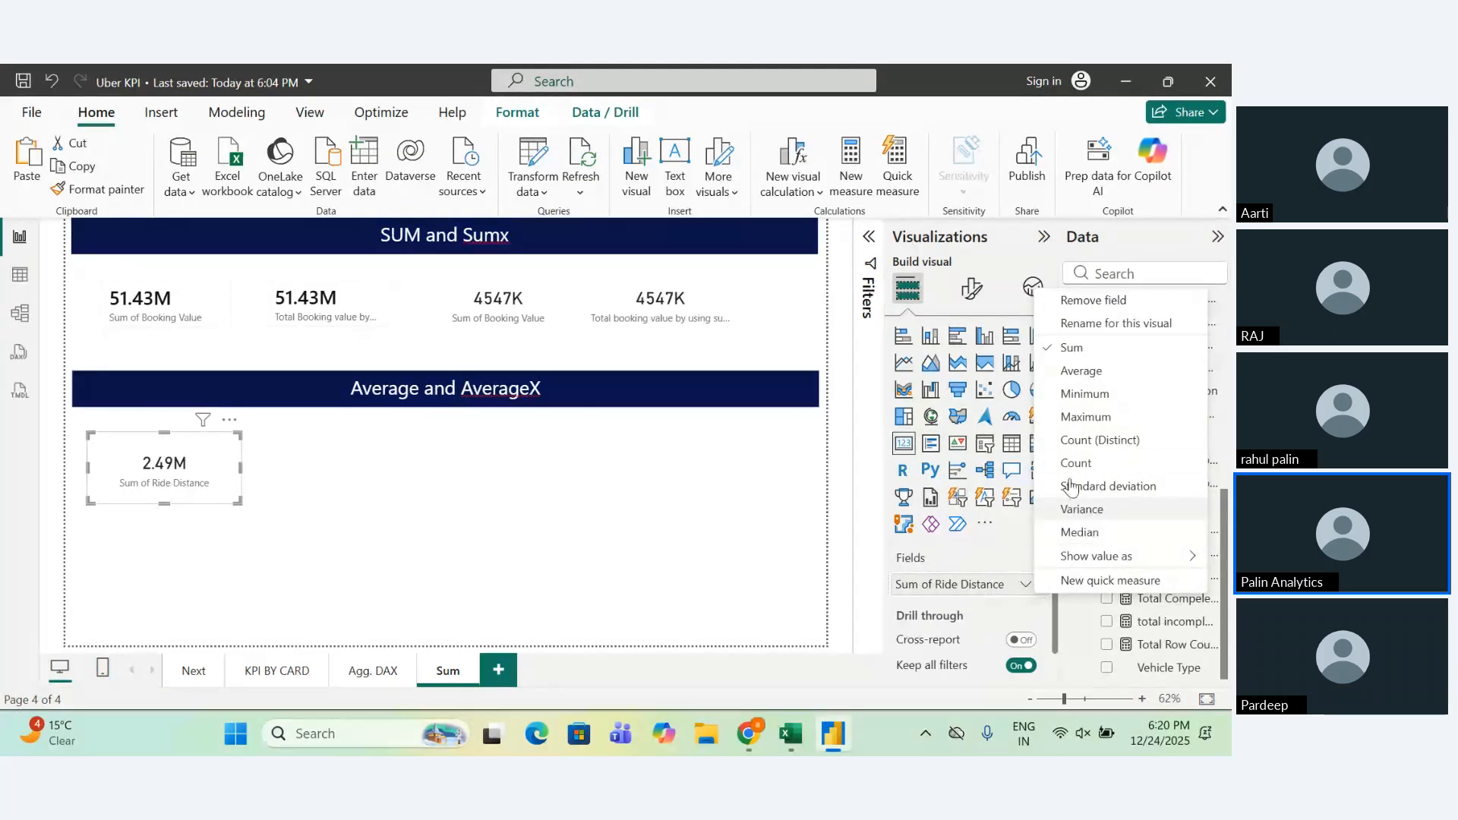
left_click(1081, 370)
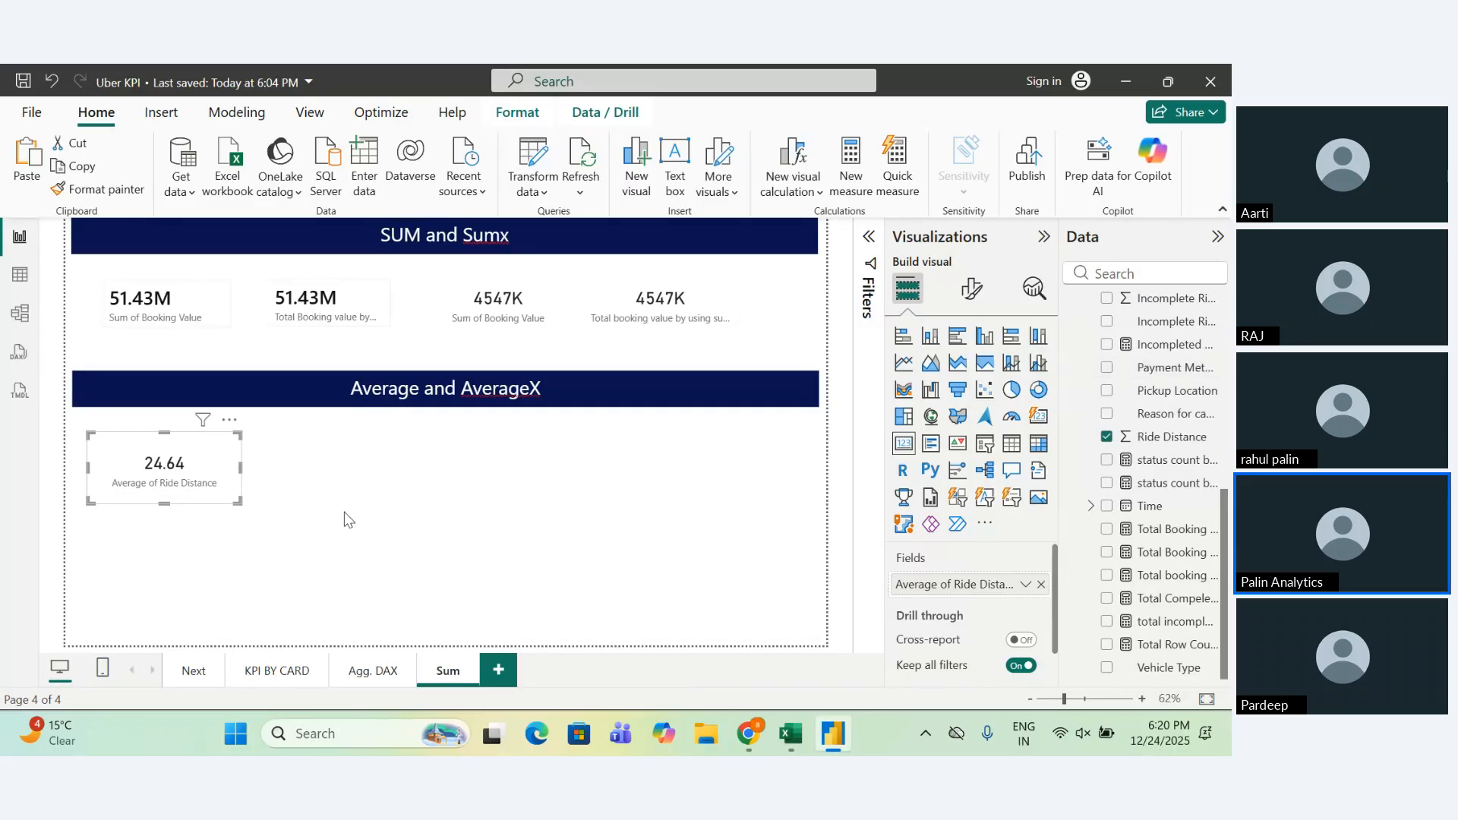
left_click_drag(235, 501, 211, 492)
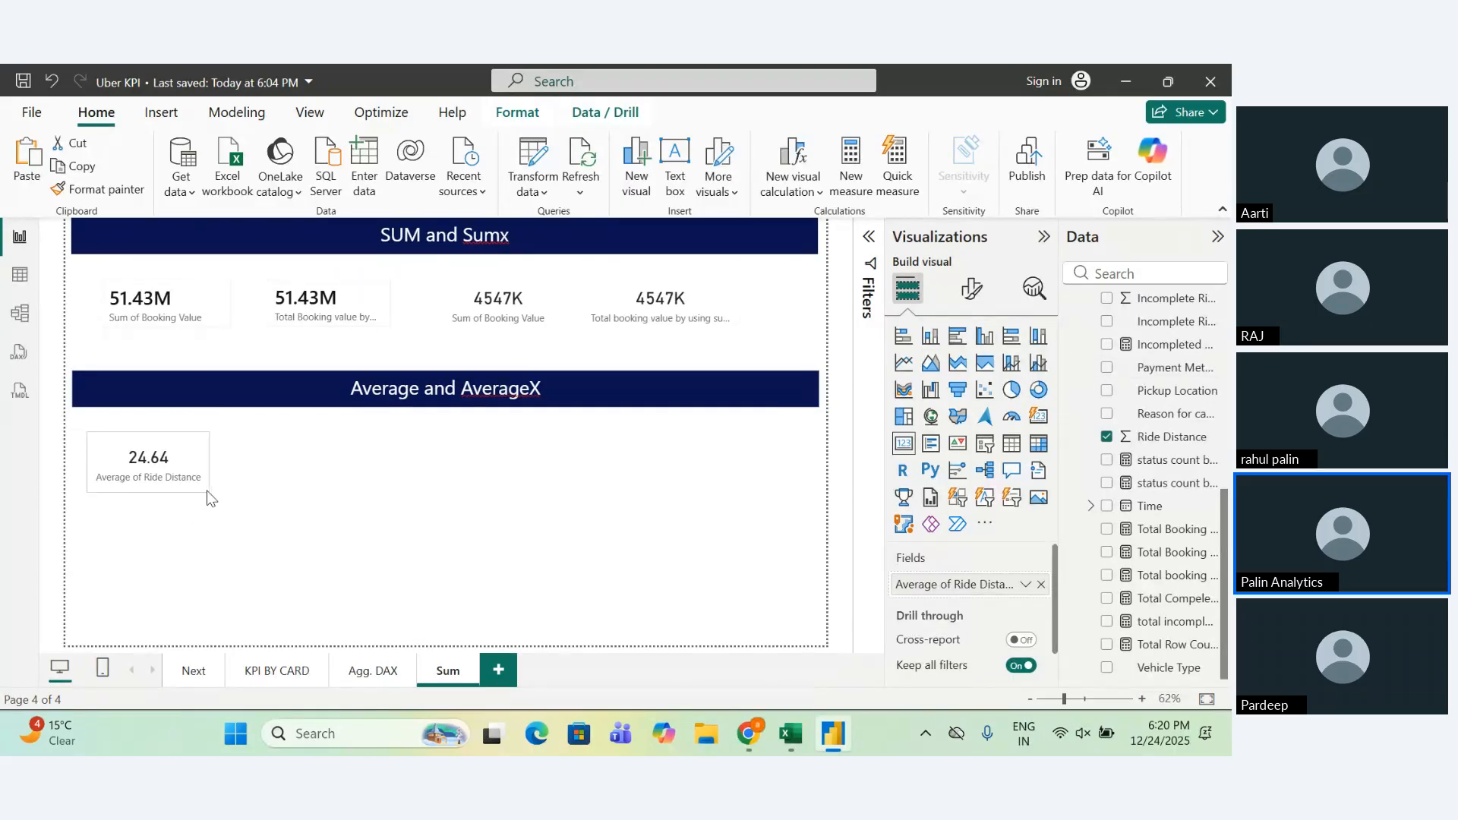
left_click(296, 507)
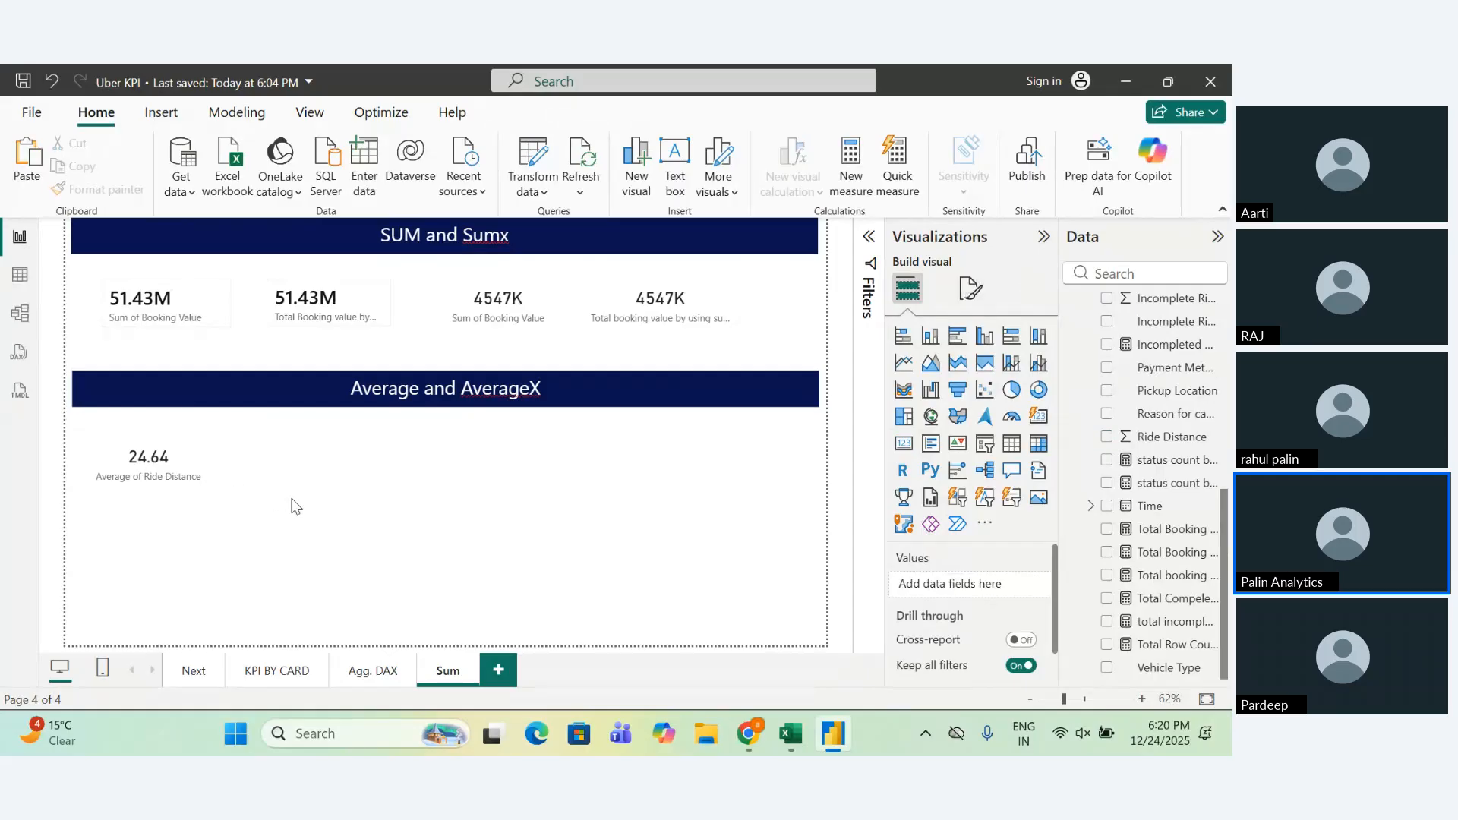
Add a second small empty card and place it directly to the right of the average Ride Distance card.
left_click(904, 442)
left_click_drag(189, 557, 307, 454)
left_click_drag(329, 523, 322, 473)
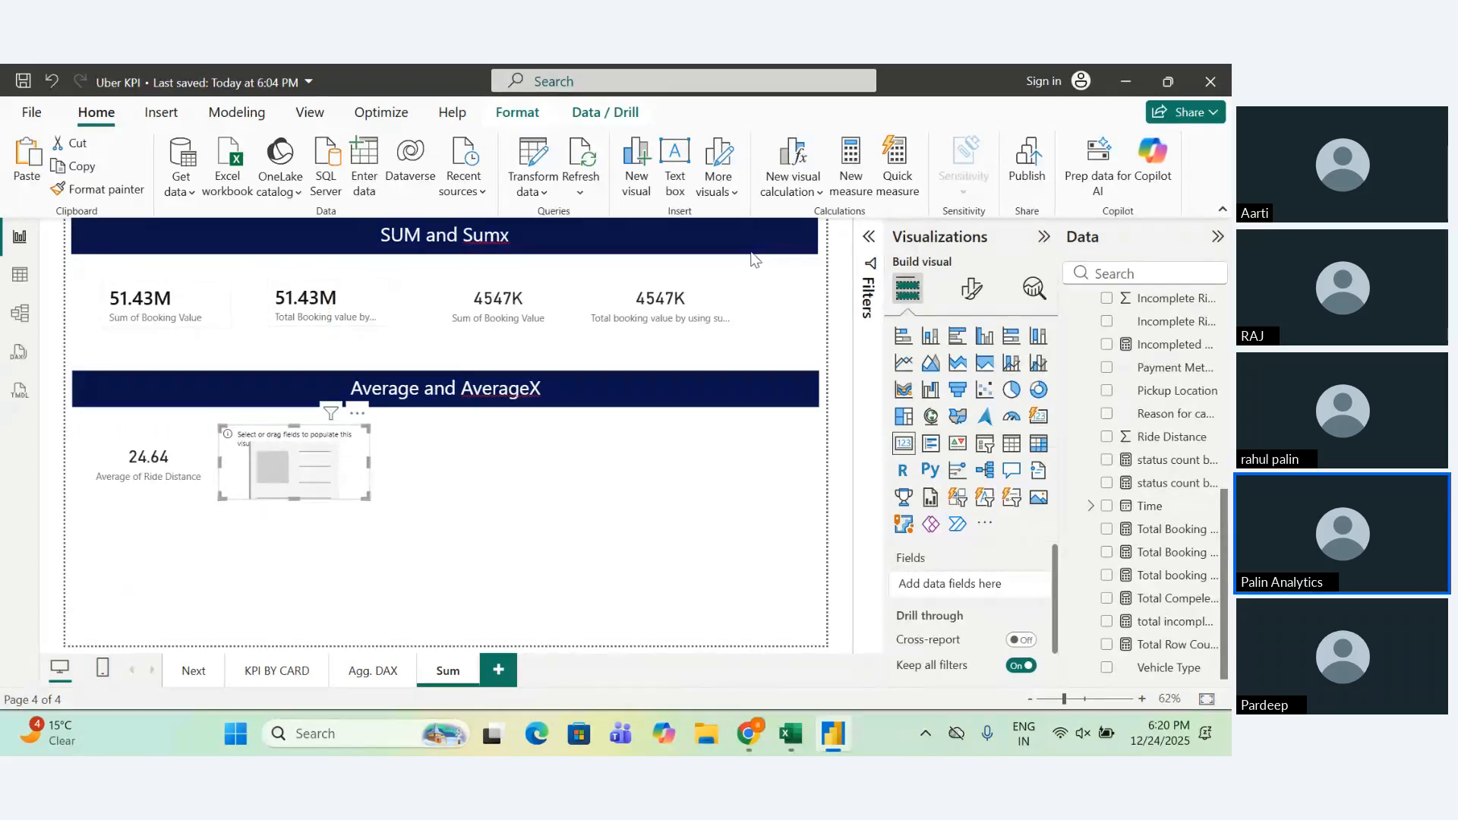
Create a new measure named "average ride distance by using average".
left_click(850, 173)
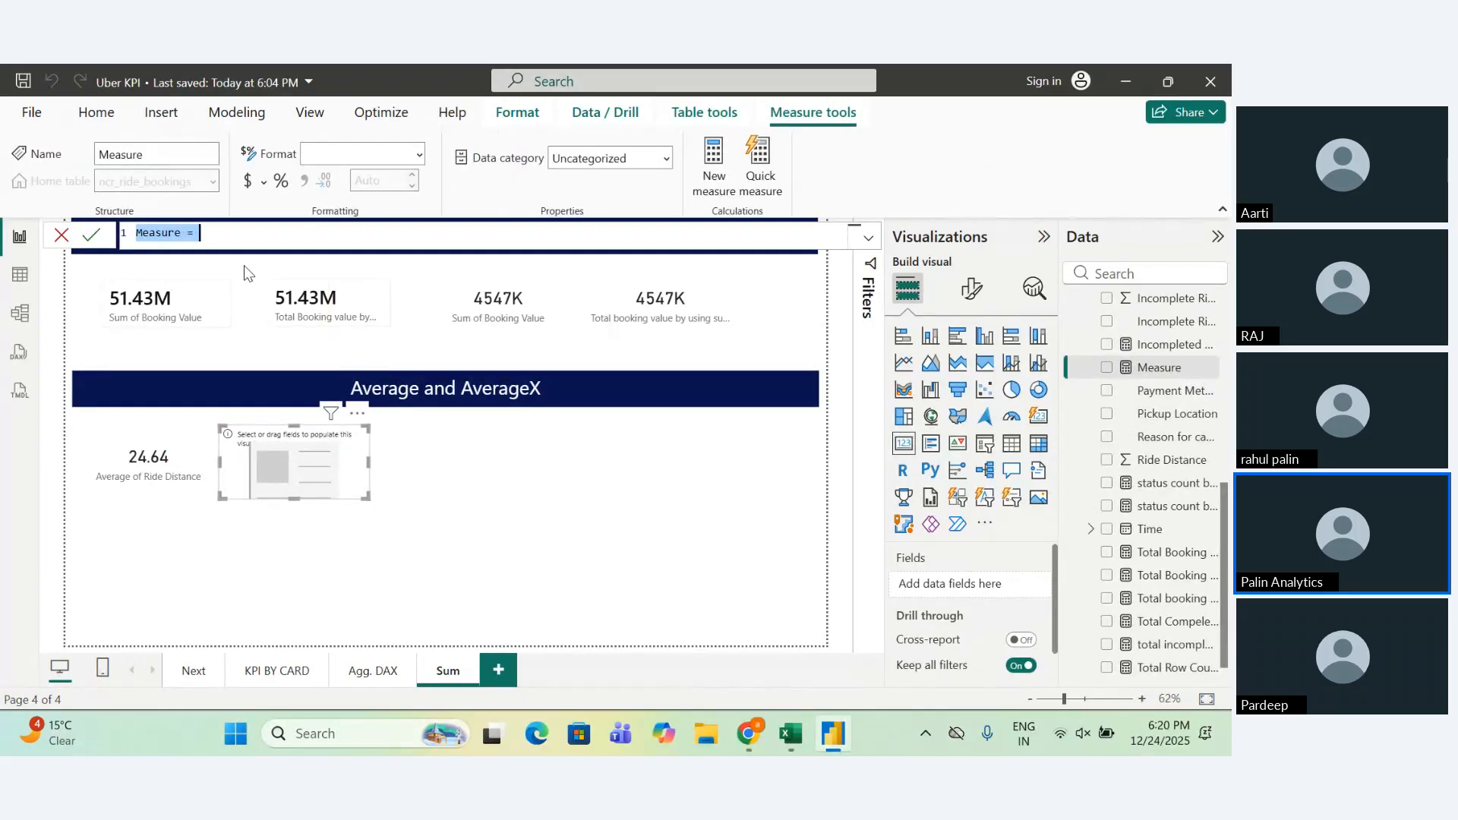
type("average bo")
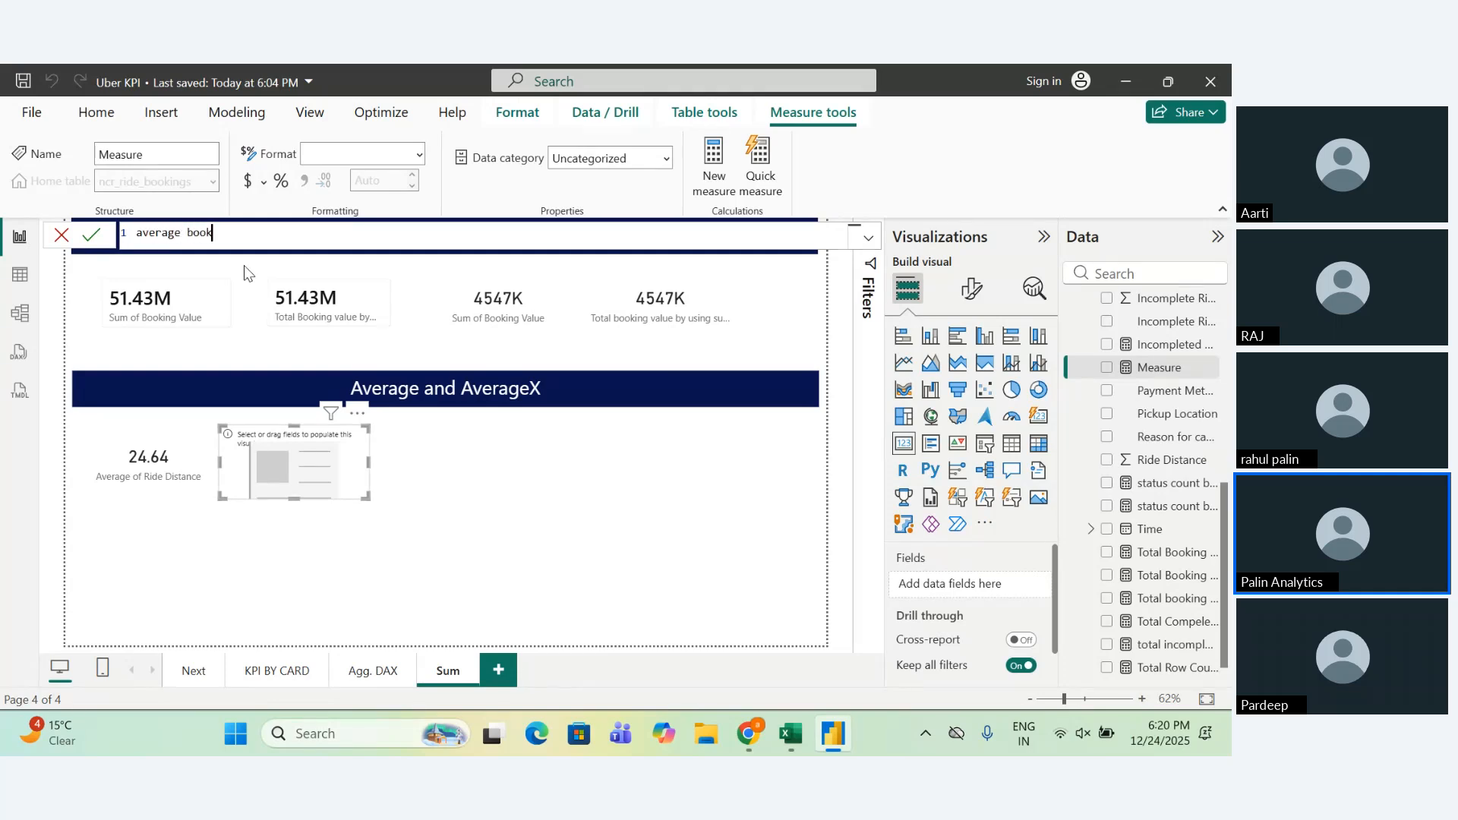
type("ok")
key("BackSpace")
key("BackSpace")
key("BackSpace")
key("BackSpace")
type("ride distance by using ave")
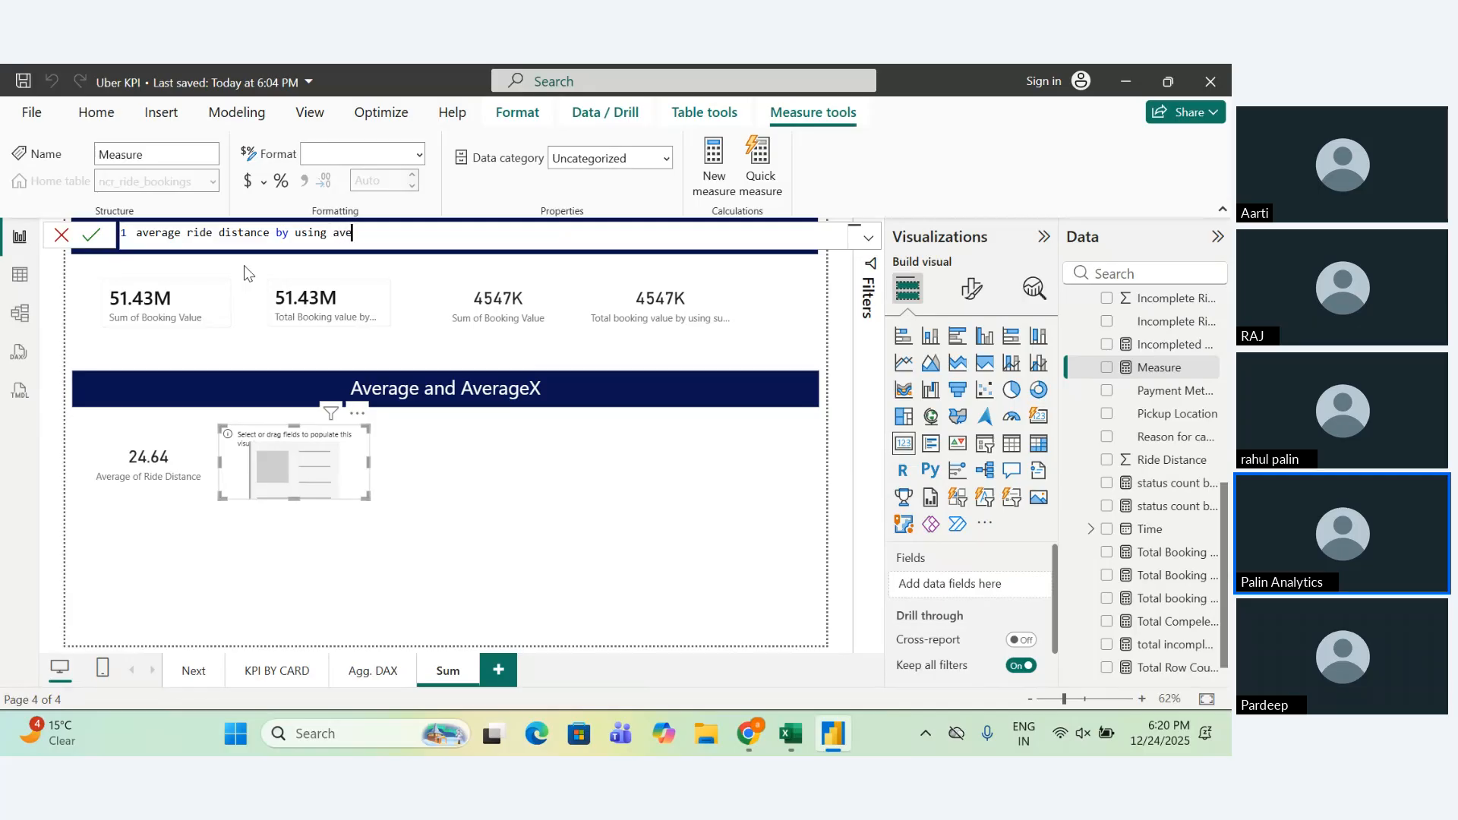
type("rage  = av")
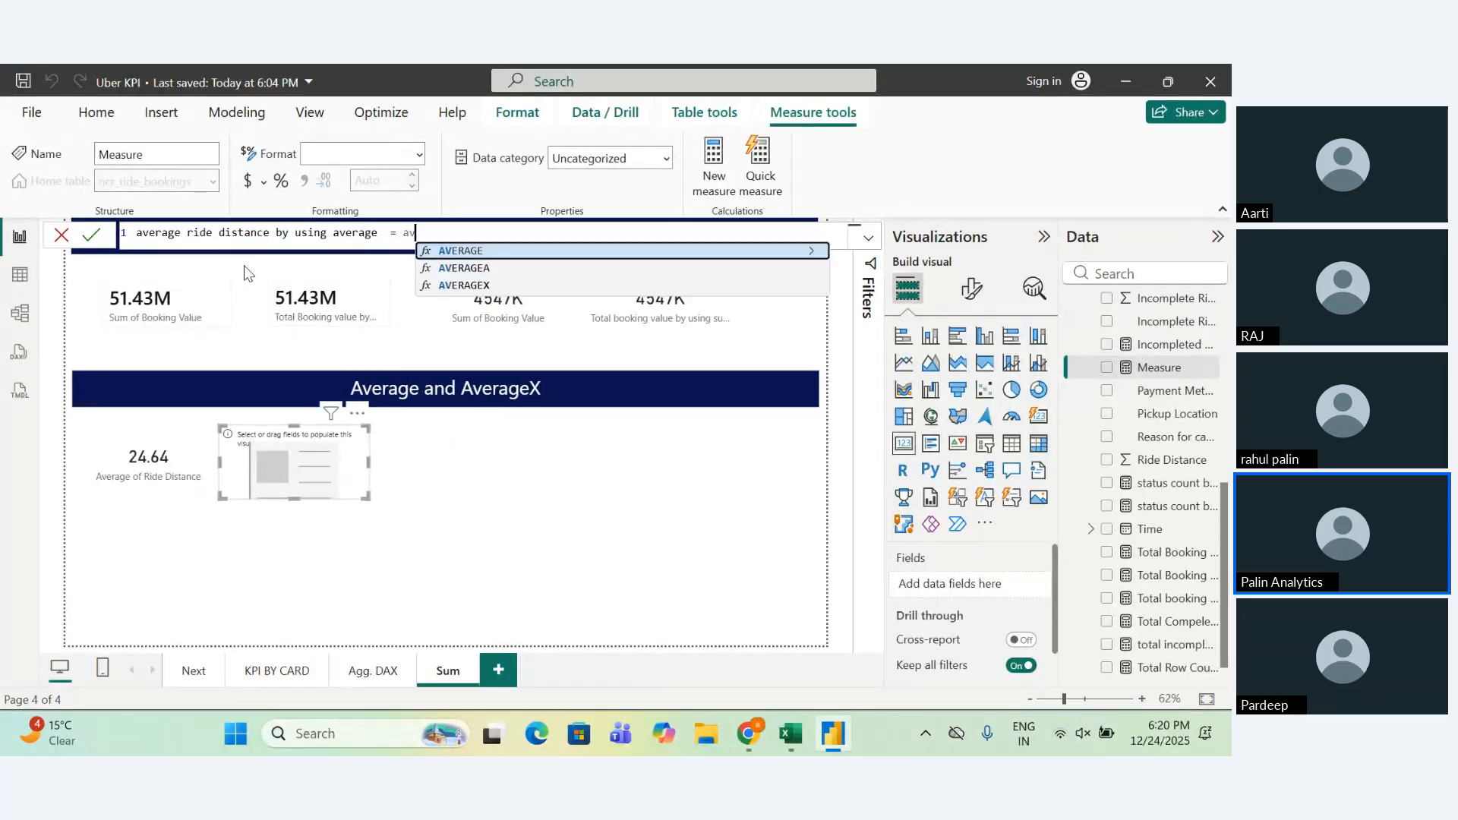
Define the measure's formula as AVERAGE(ncr_ride_bookings[Ride Distance]) and commit it.
type("e")
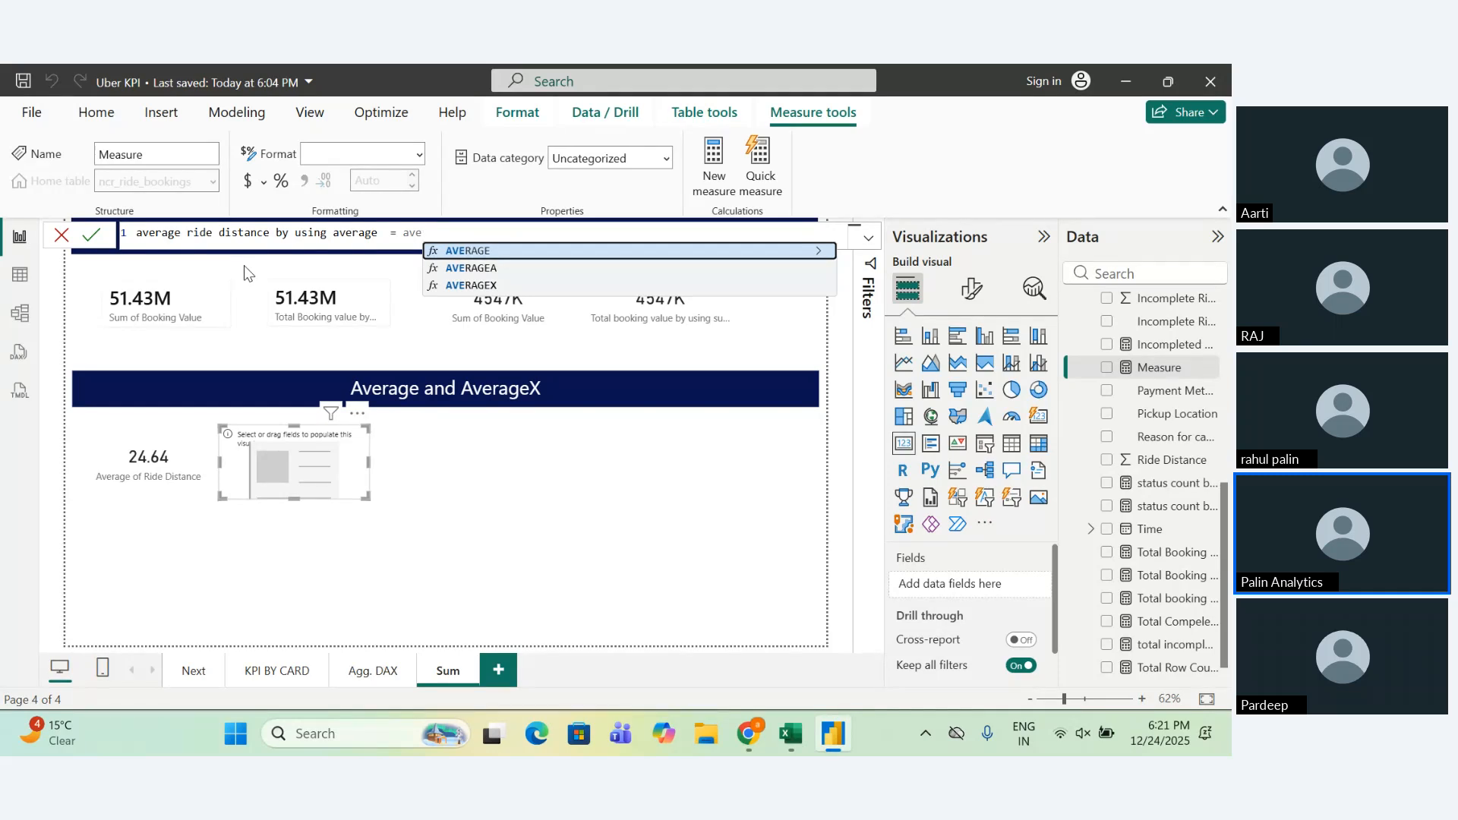
key("Tab")
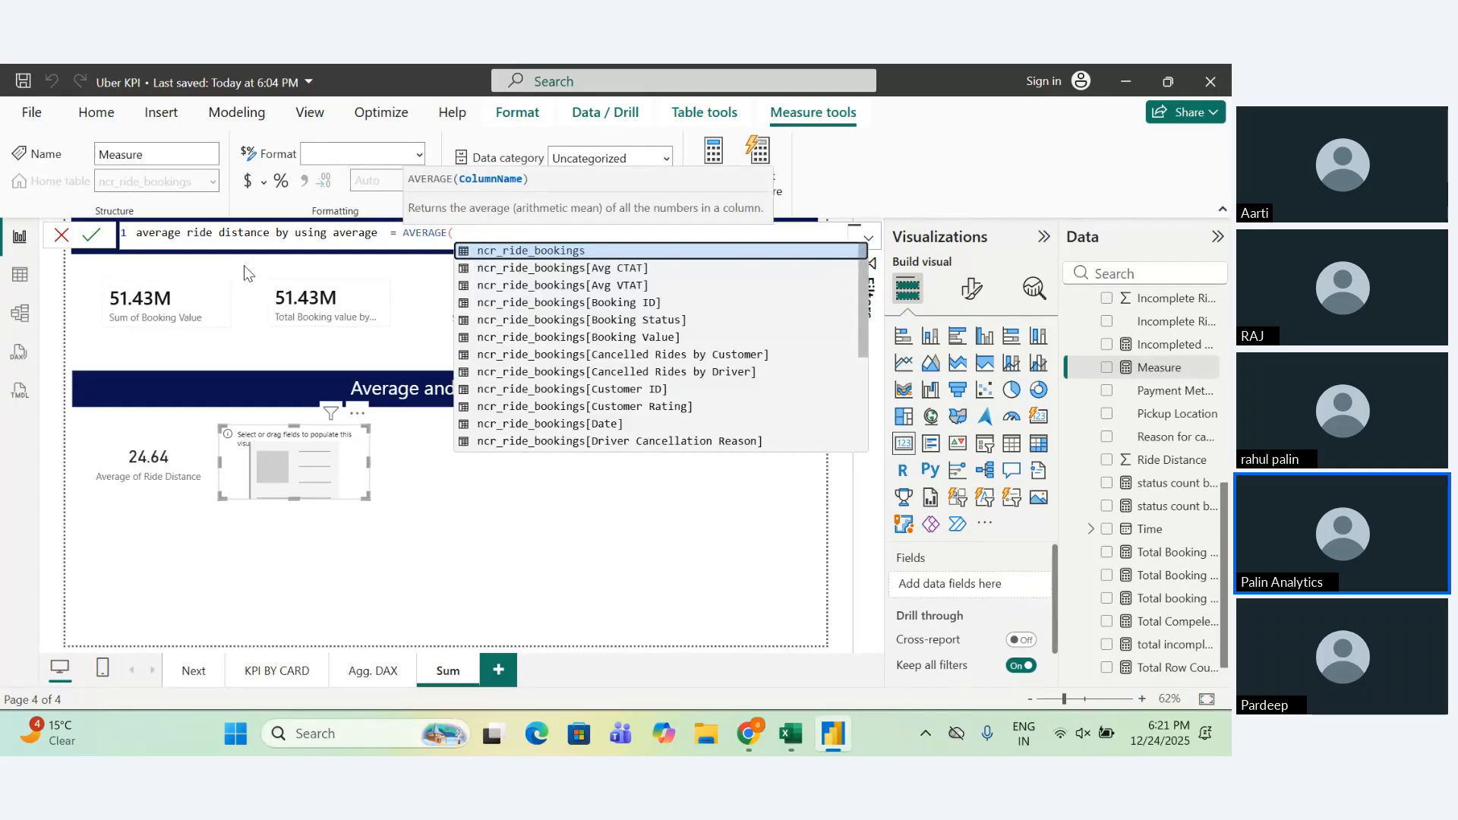
type("ride")
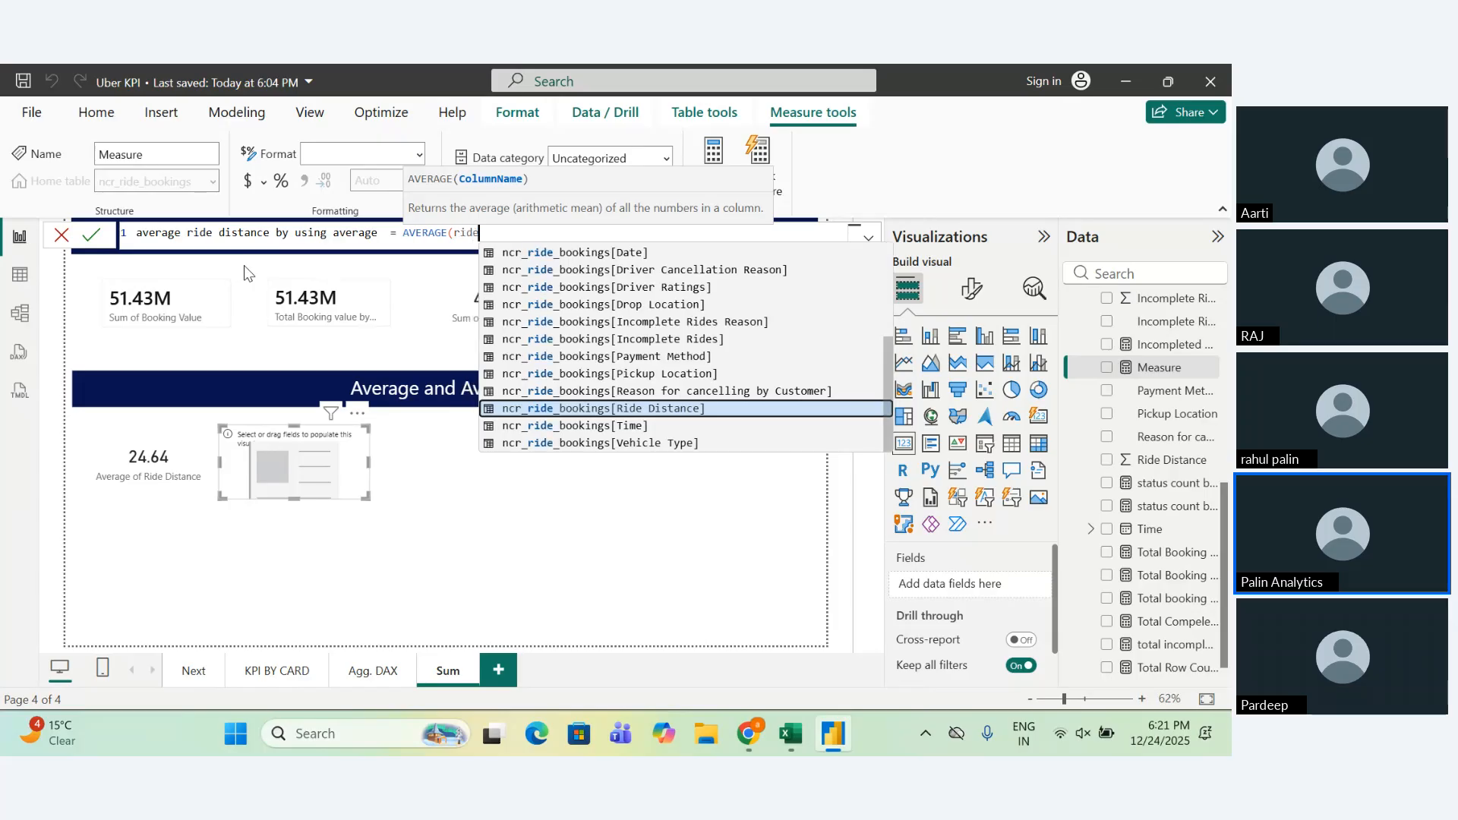
key("Tab")
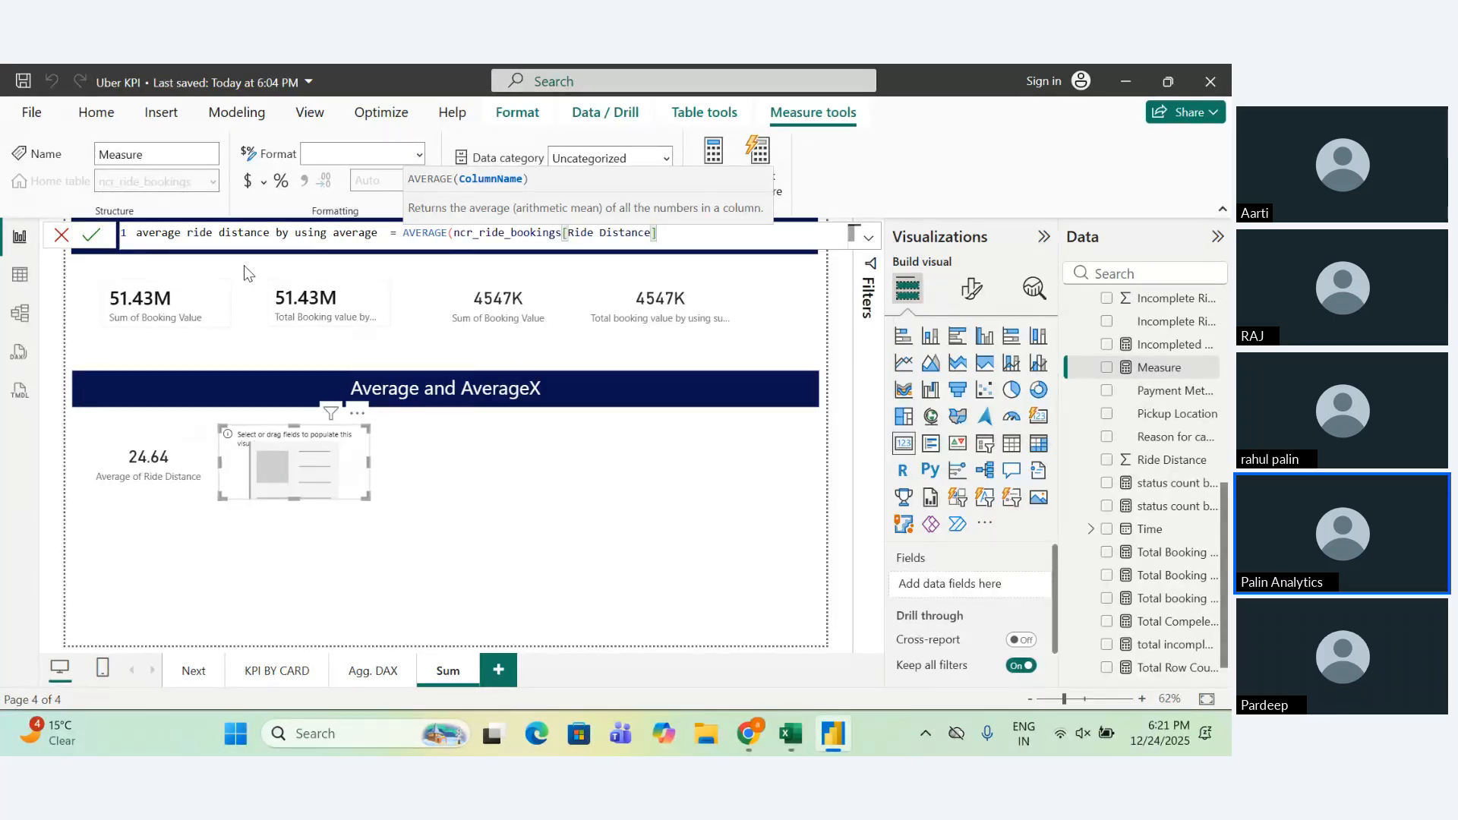
type(")")
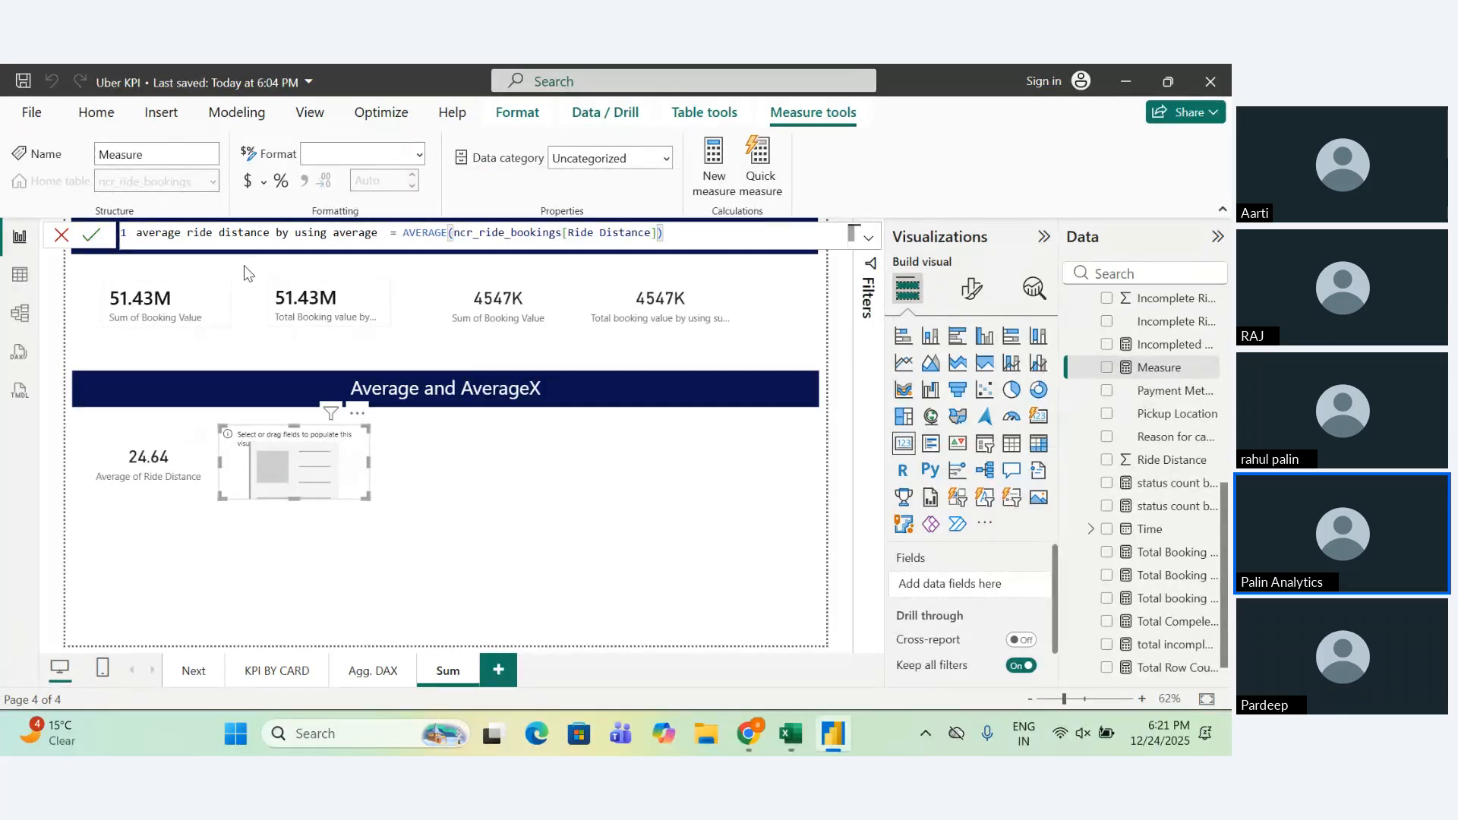
type("\\")
key("Return")
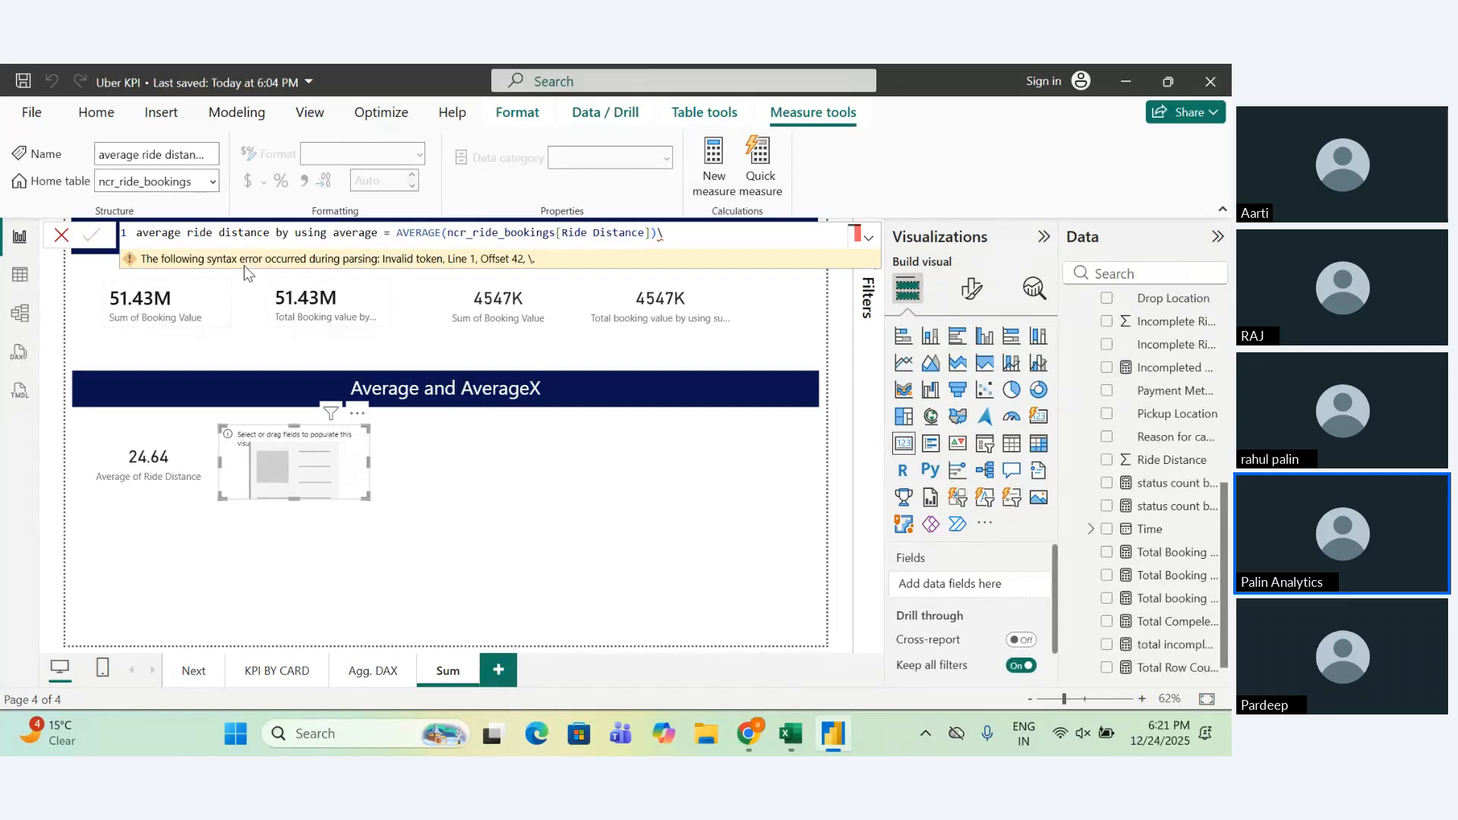
left_click(678, 232)
key("BackSpace")
key("Return")
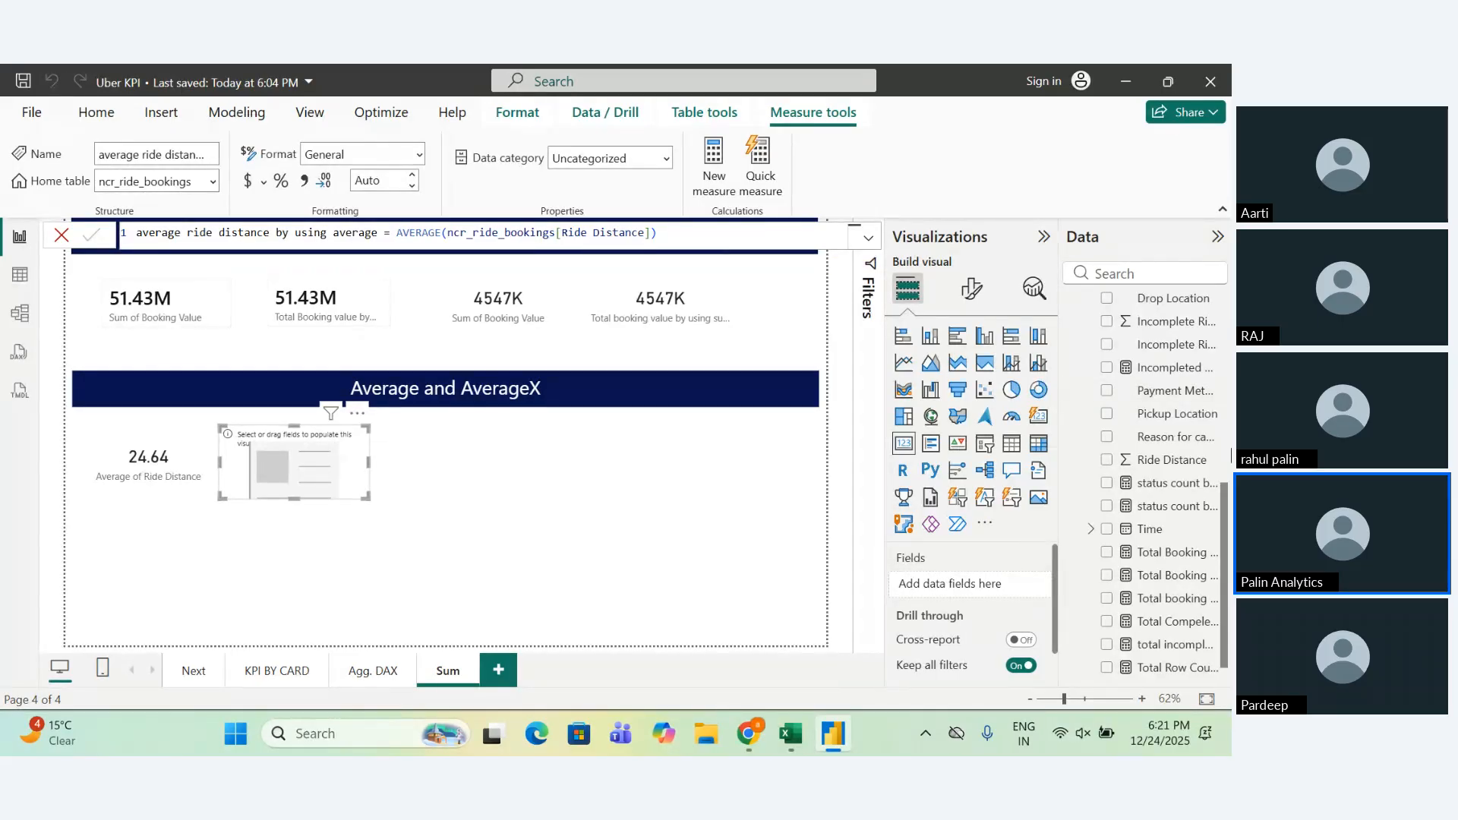
Populate the second card below the Average and AverageX heading with the average ride distance measure.
scroll(1169, 379, "up", 5)
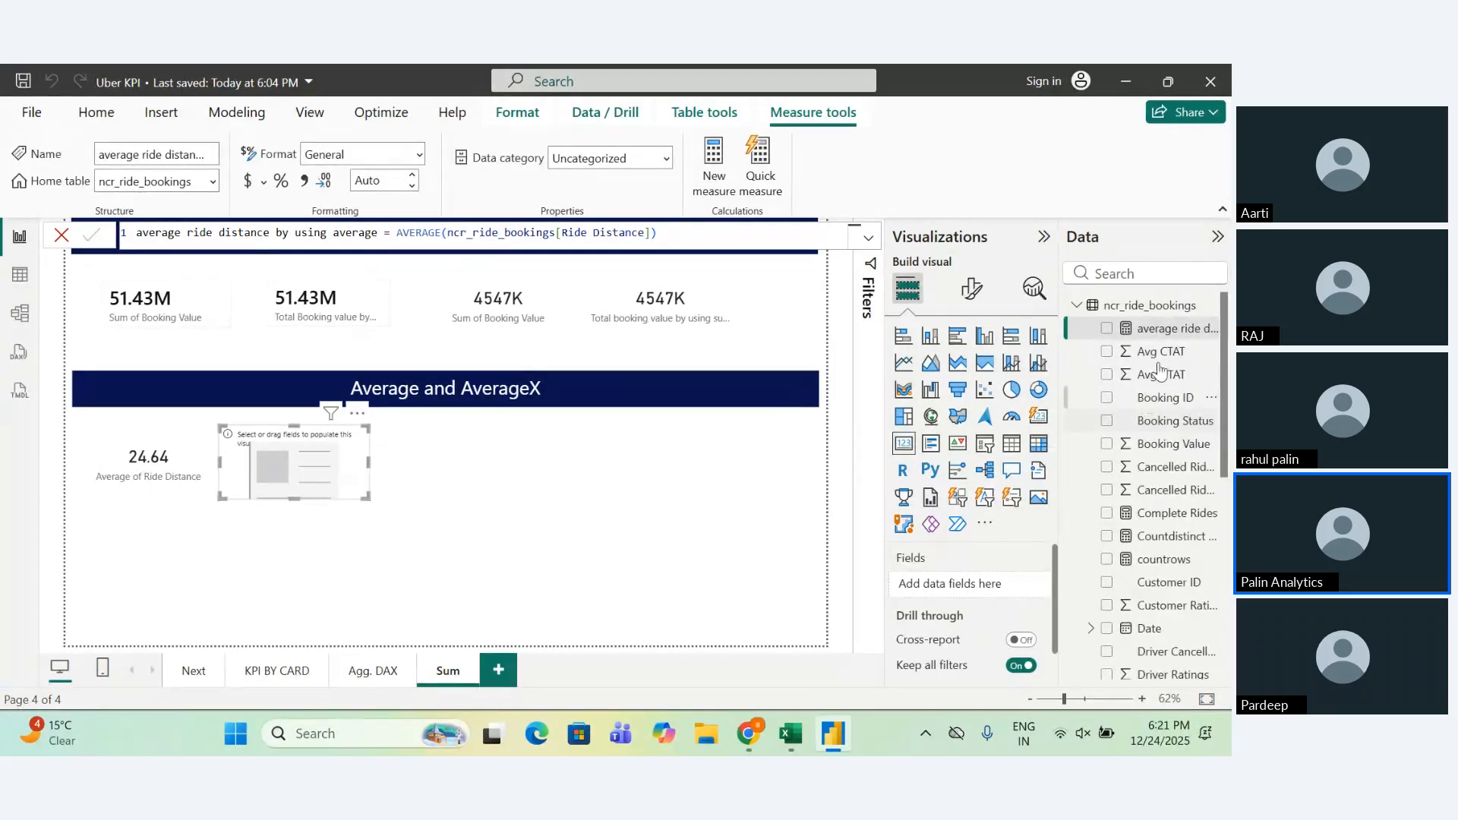
left_click_drag(1188, 339, 1003, 589)
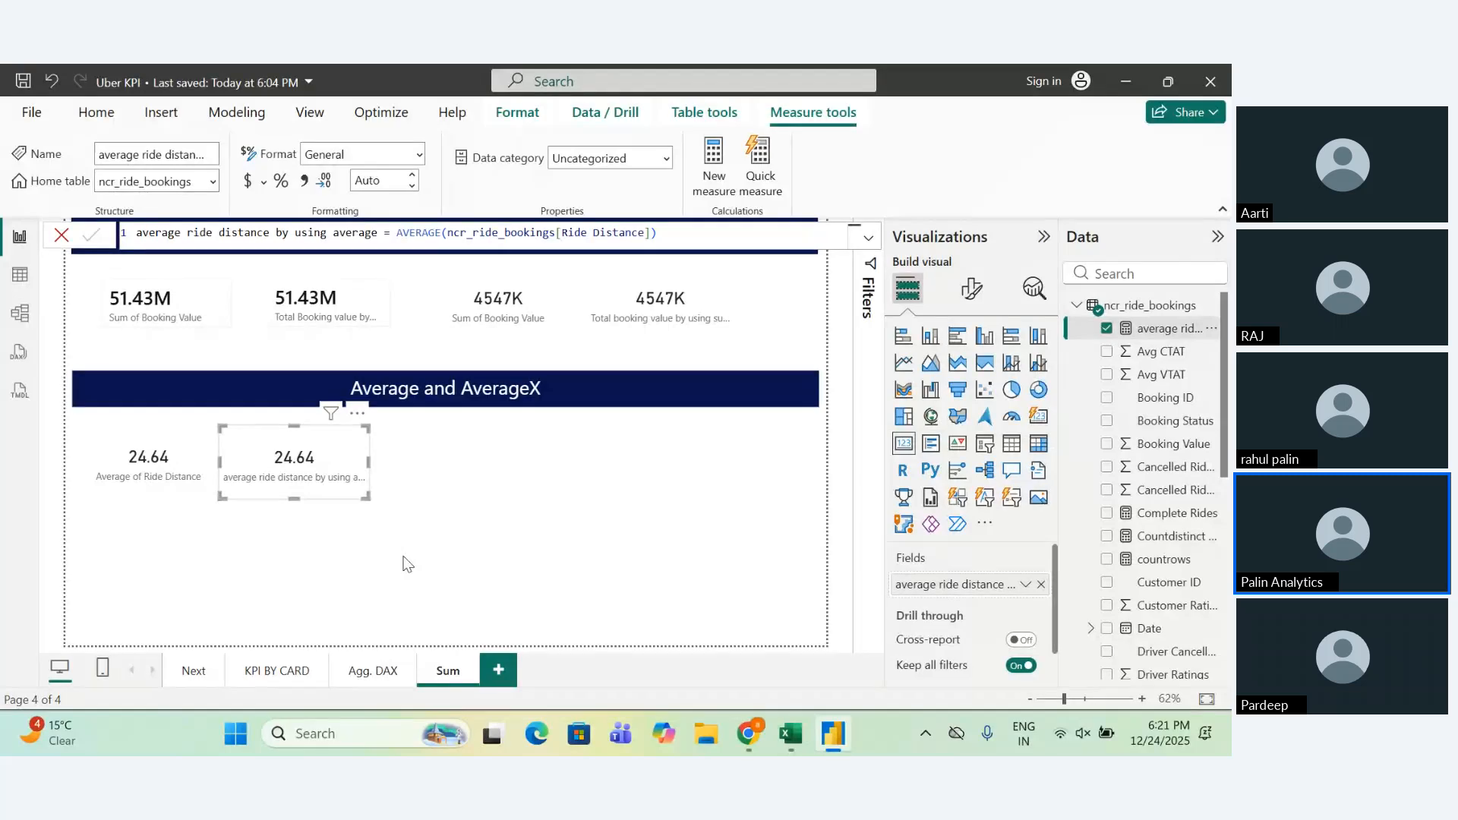
left_click(679, 544)
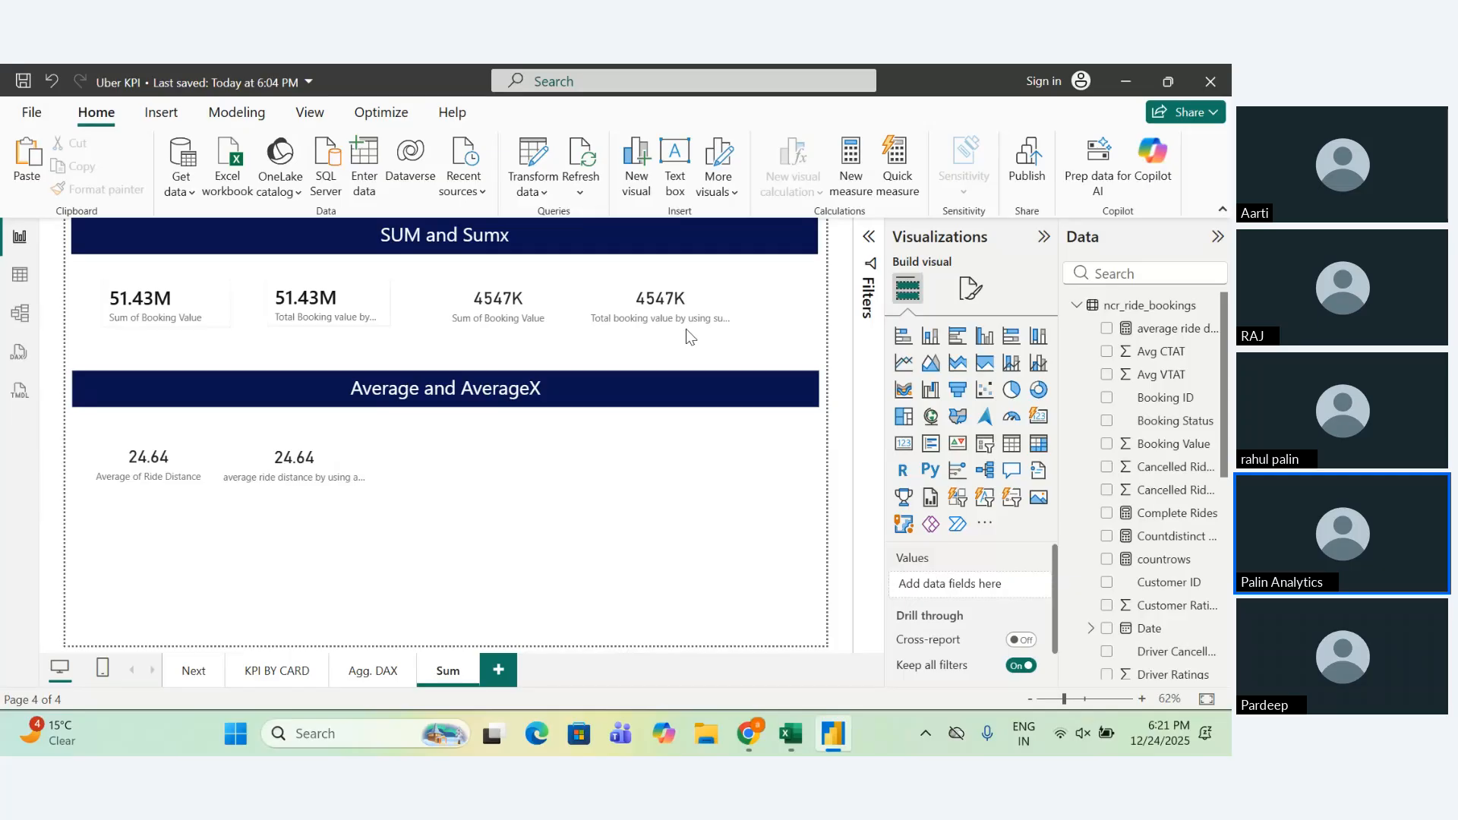
Filter the ncr_ride_bookings table data to Incomplete booking status, examine its Ride Distance values and return to the report page.
left_click(18, 277)
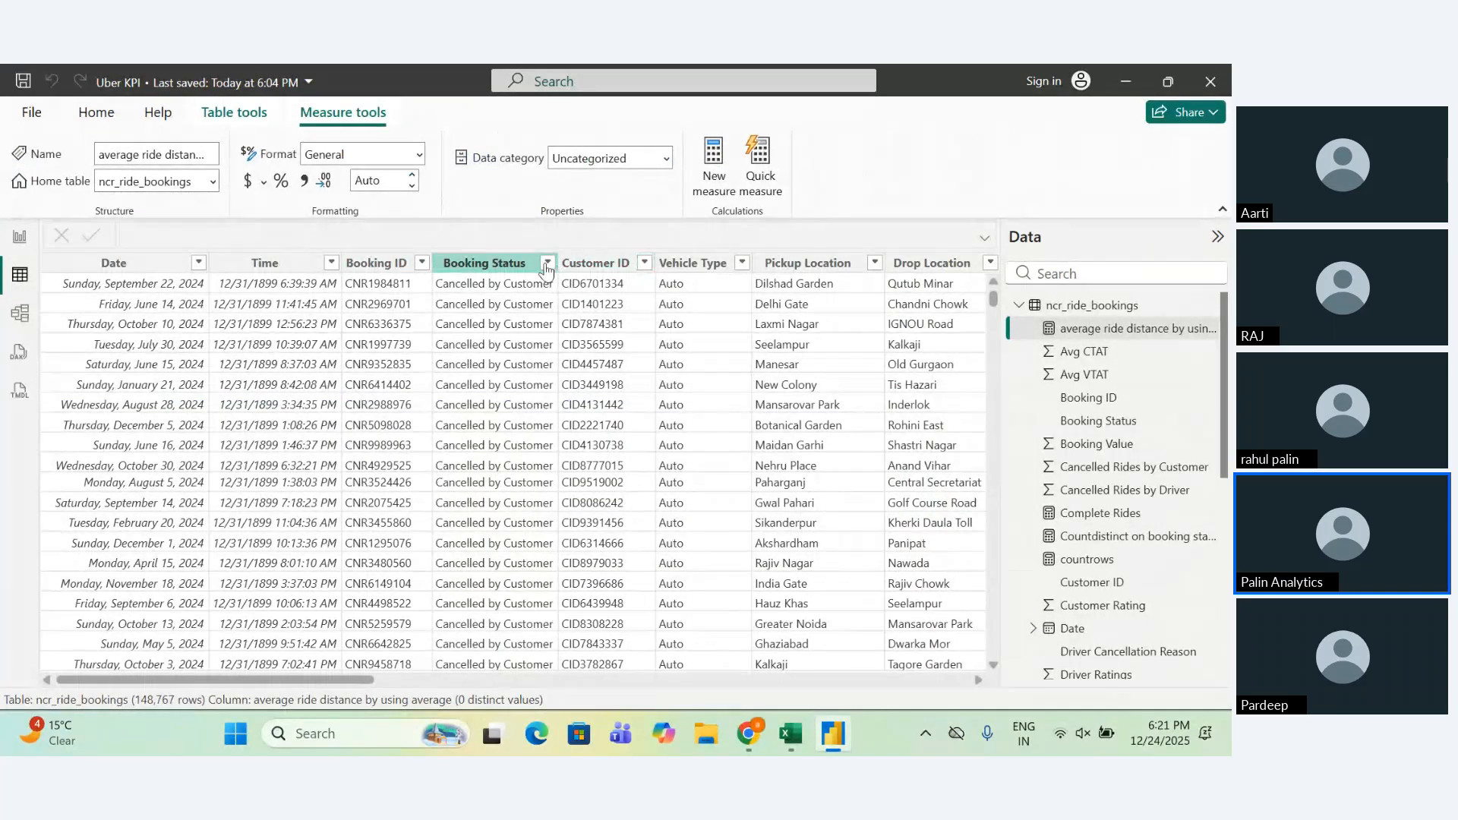
left_click(546, 266)
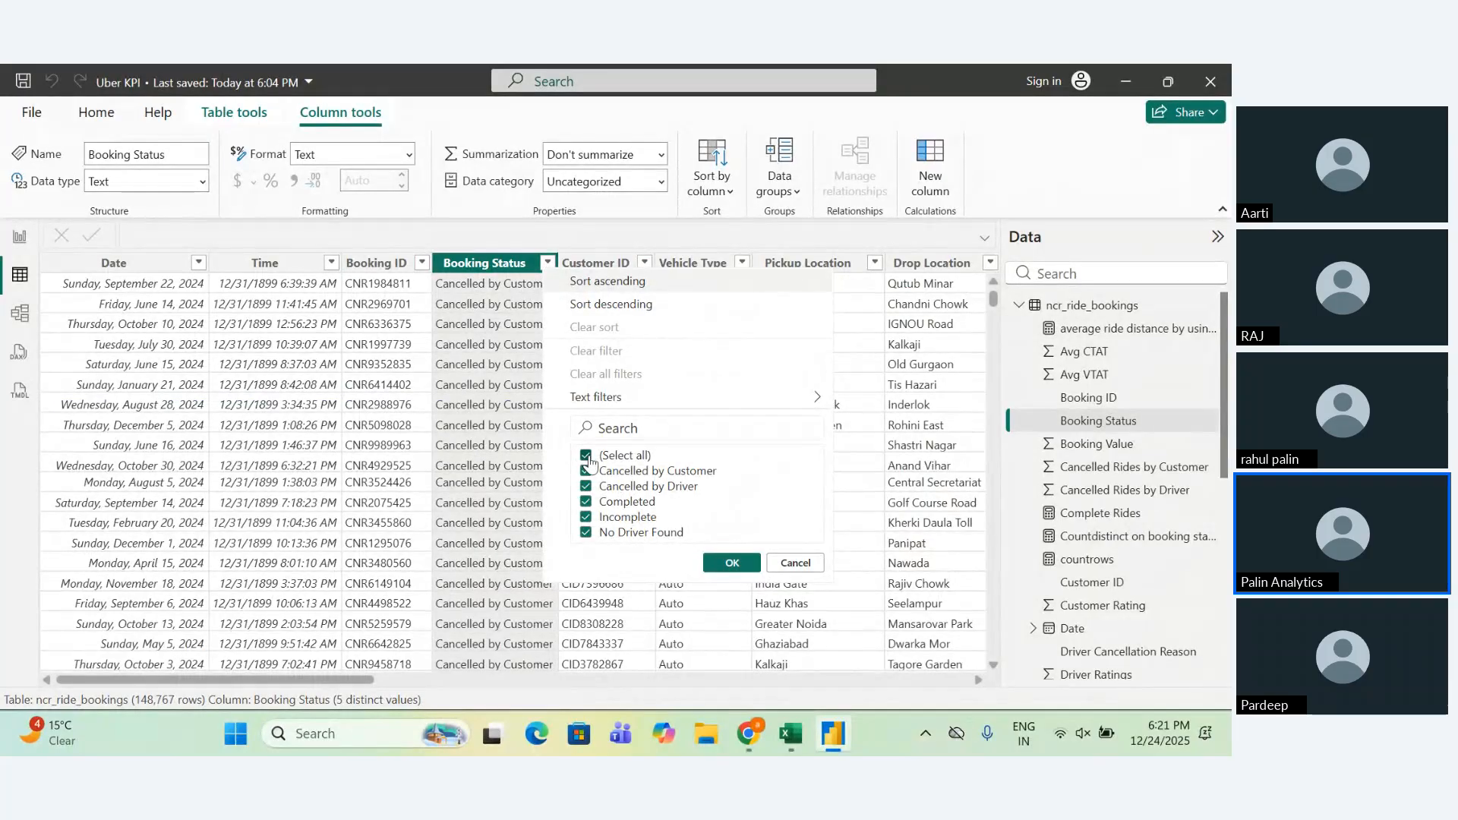
left_click(586, 456)
left_click(586, 517)
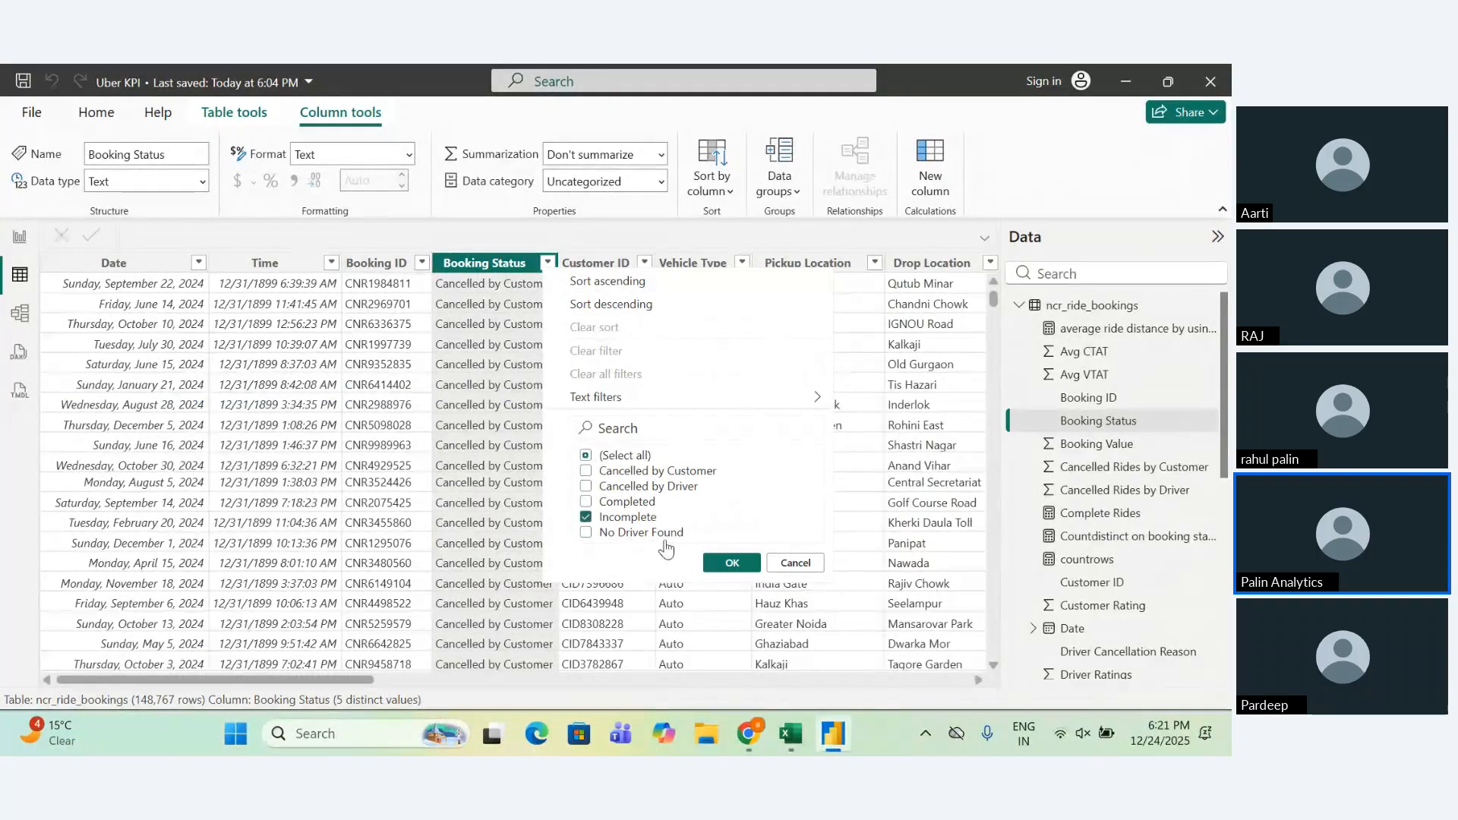
left_click(732, 562)
scroll(832, 453, "right", 10)
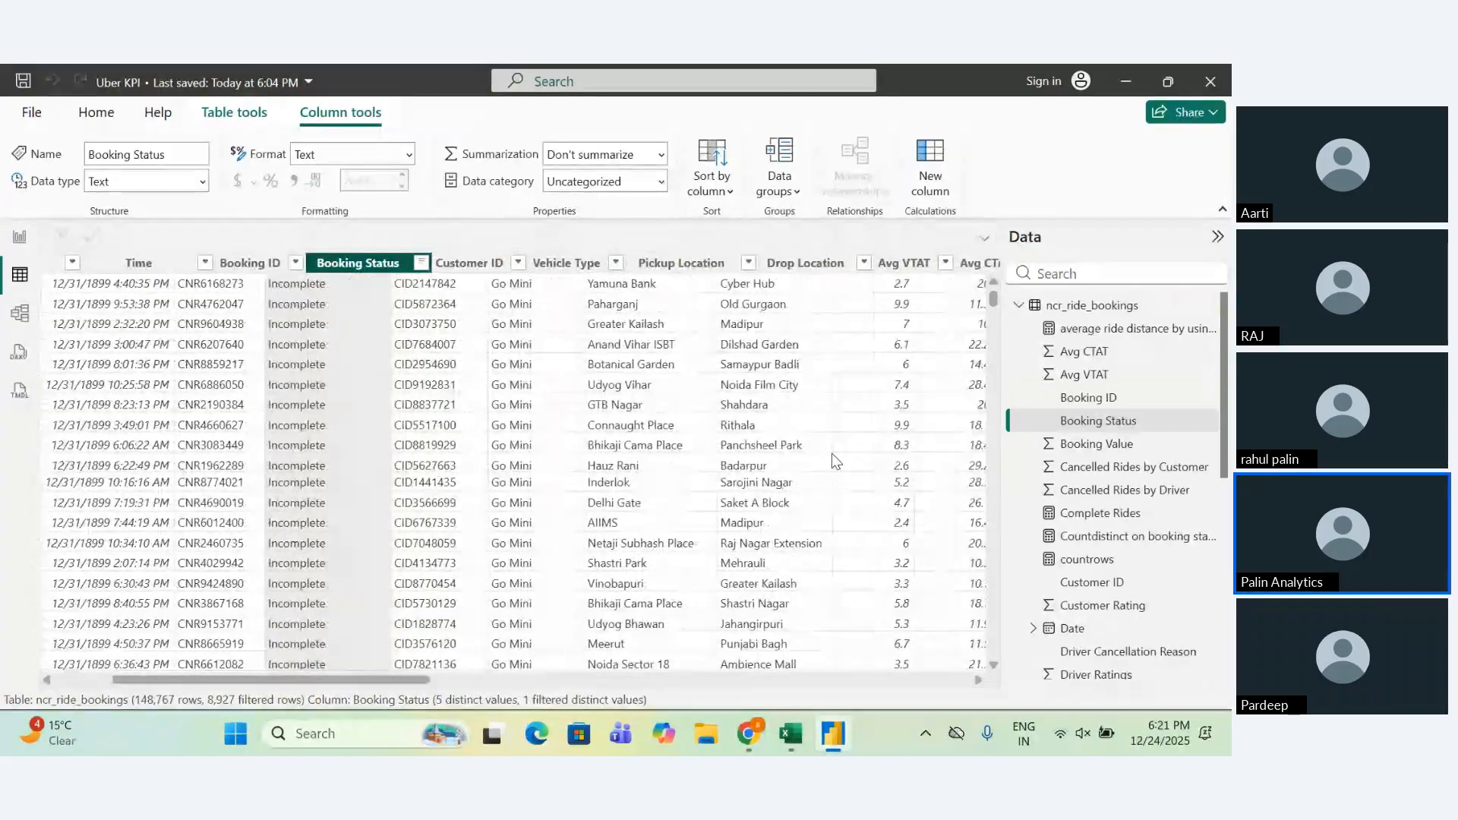
scroll(831, 453, "right", 10)
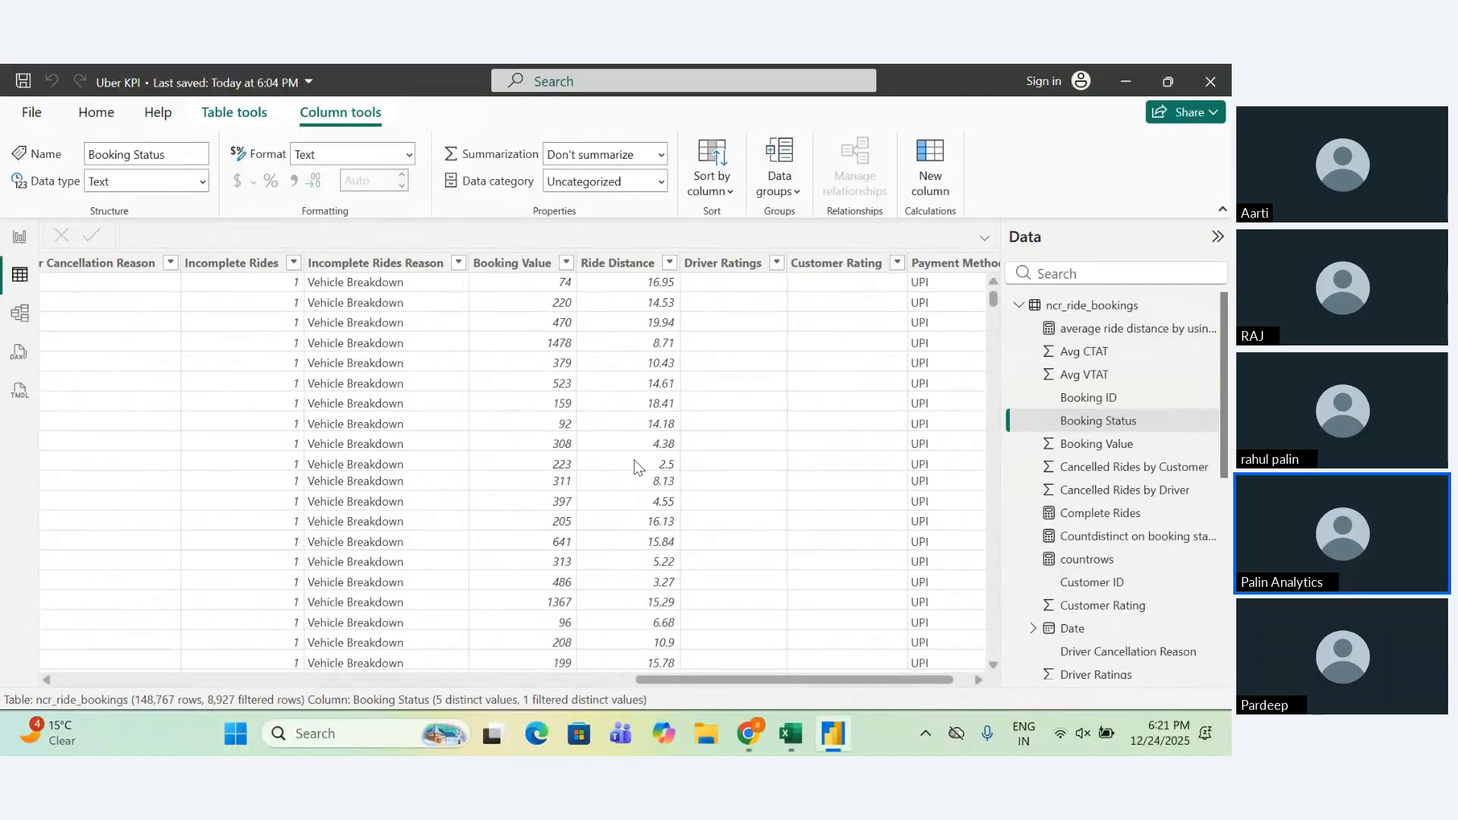
scroll(636, 466, "down", 20)
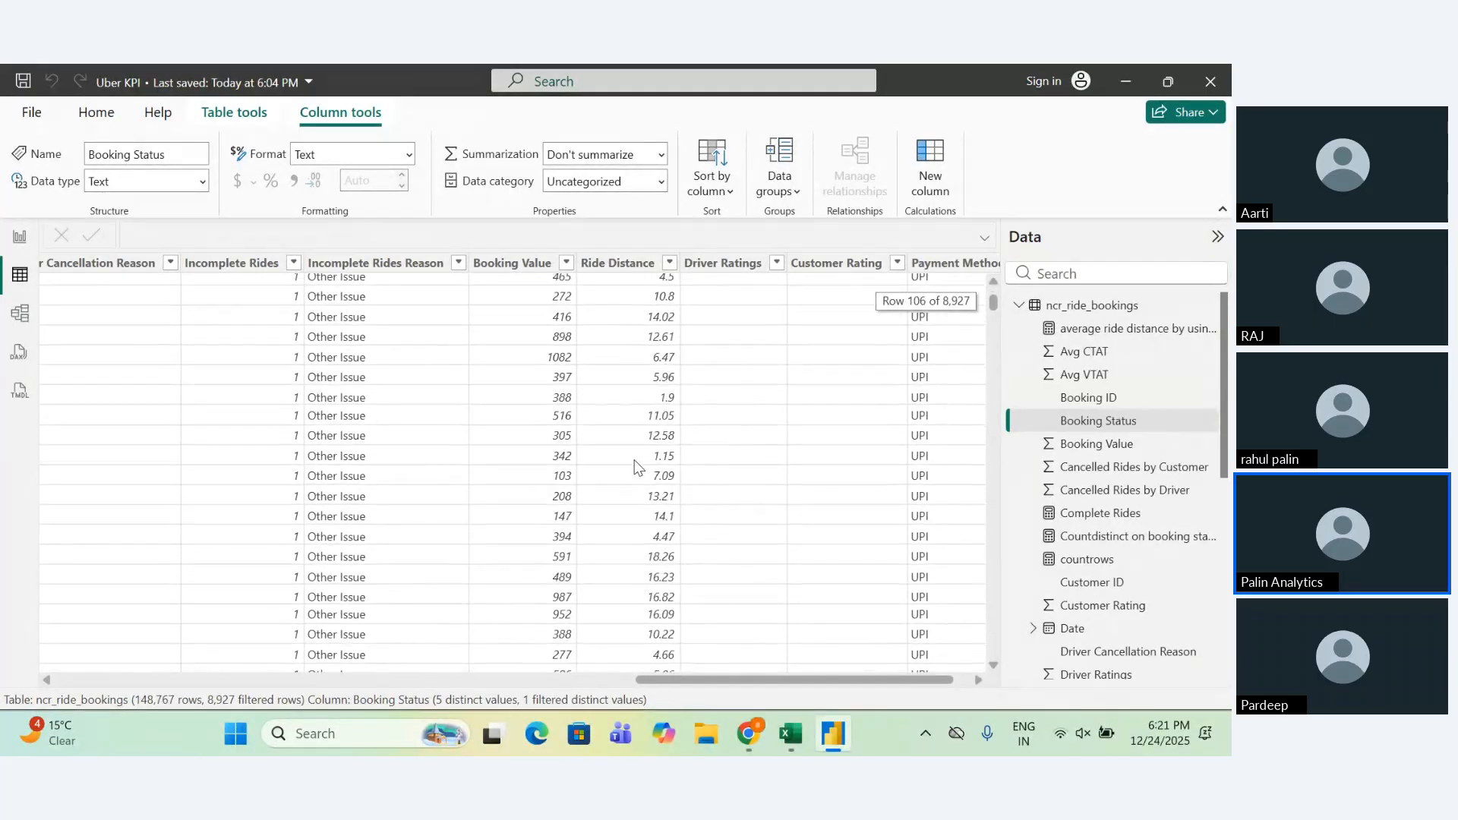
scroll(635, 466, "down", 5)
scroll(635, 466, "left", 10)
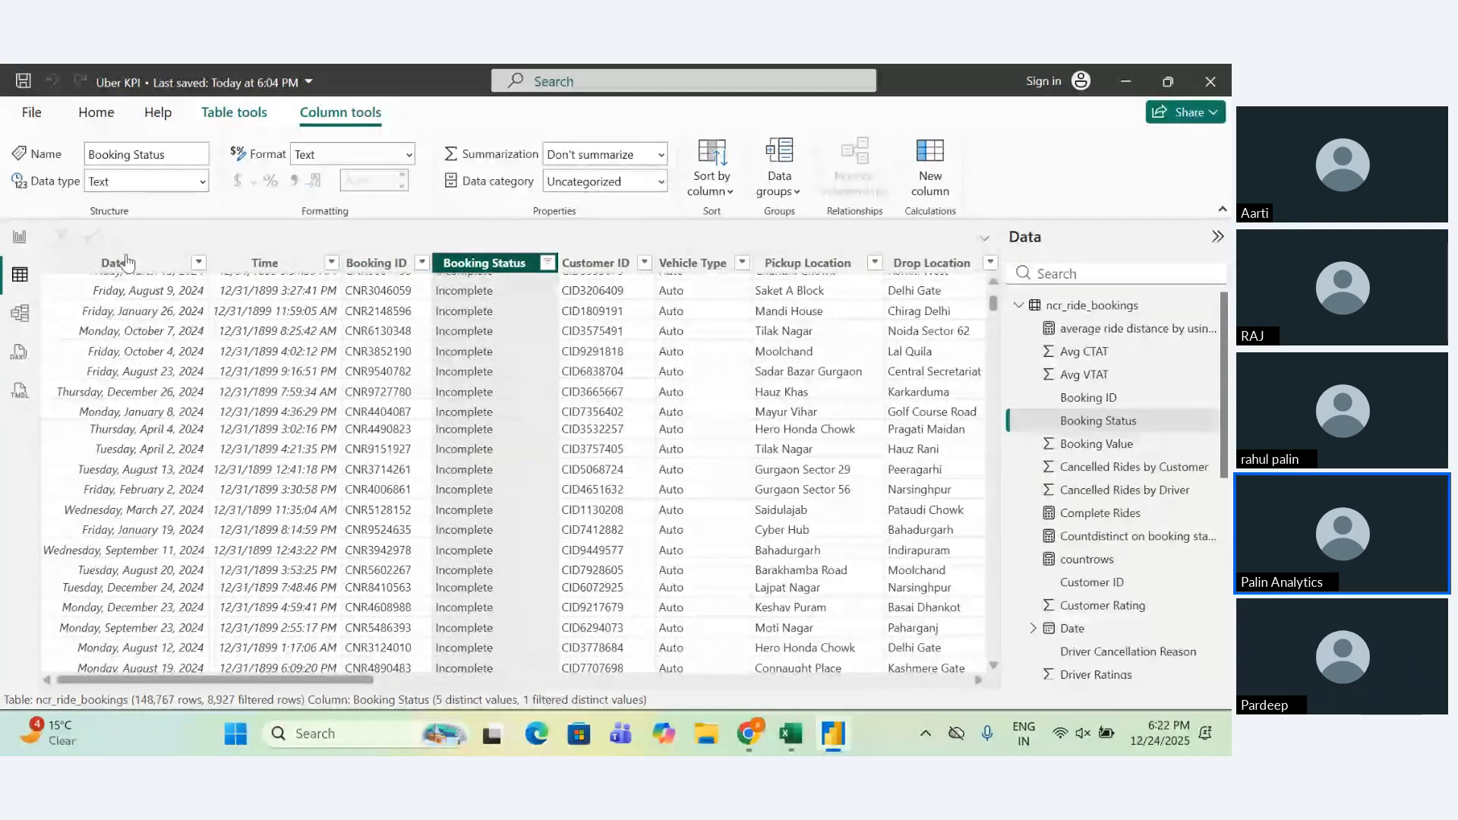
left_click(19, 236)
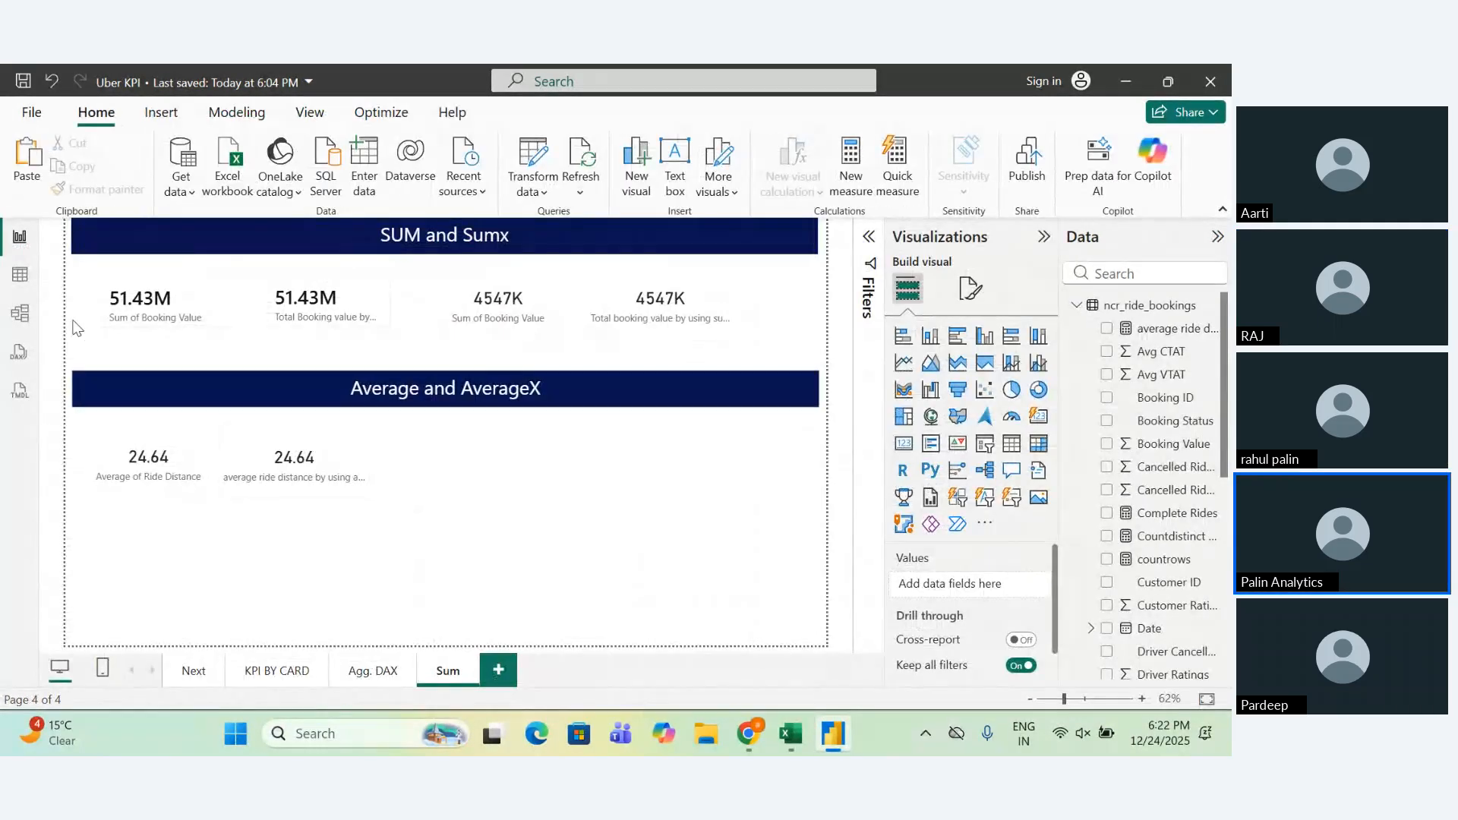
Clear the Booking Status filter in the ncr_ride_bookings table data and return to the Sum report page.
left_click(20, 275)
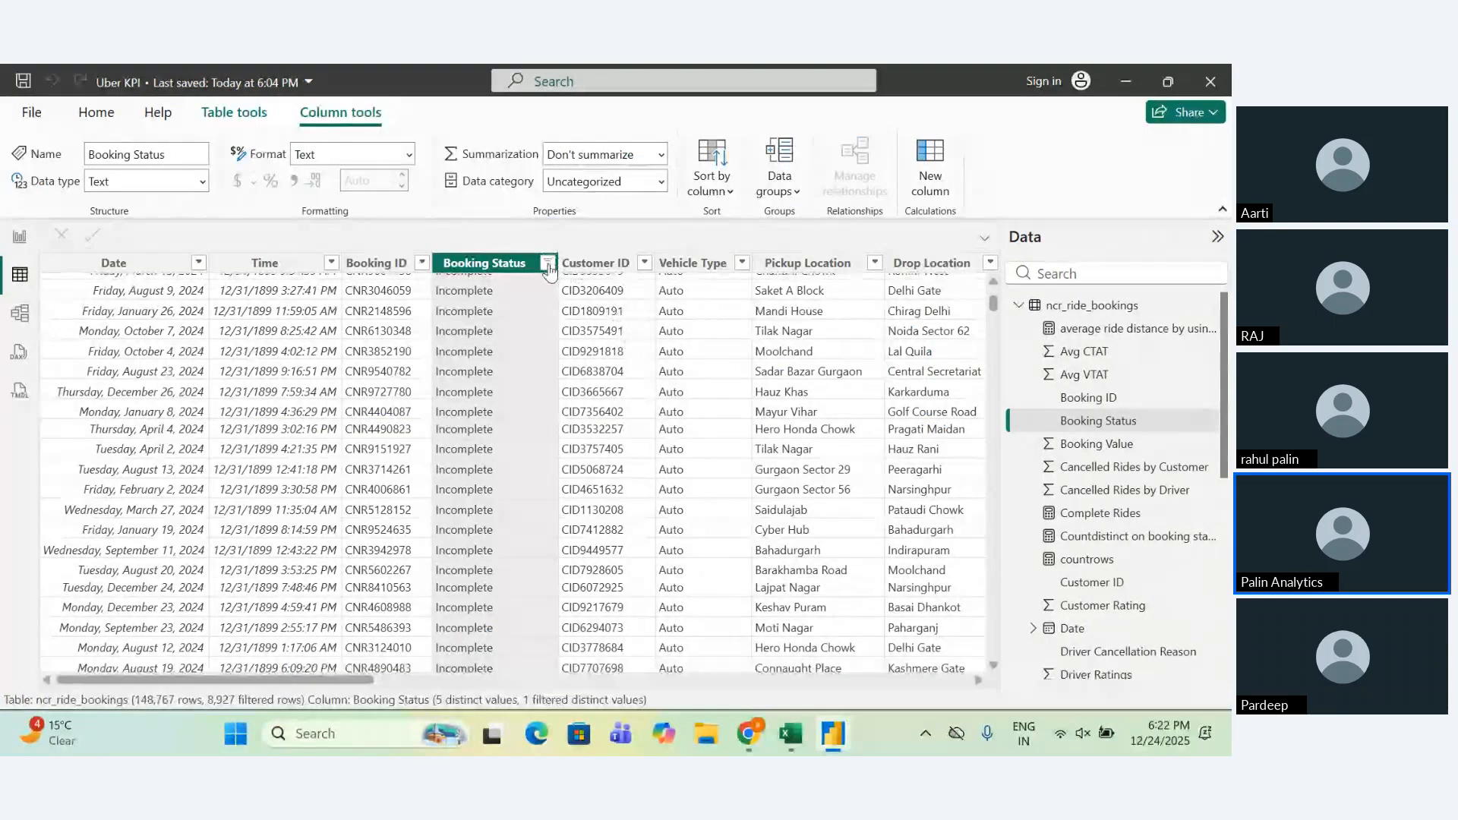
left_click(548, 264)
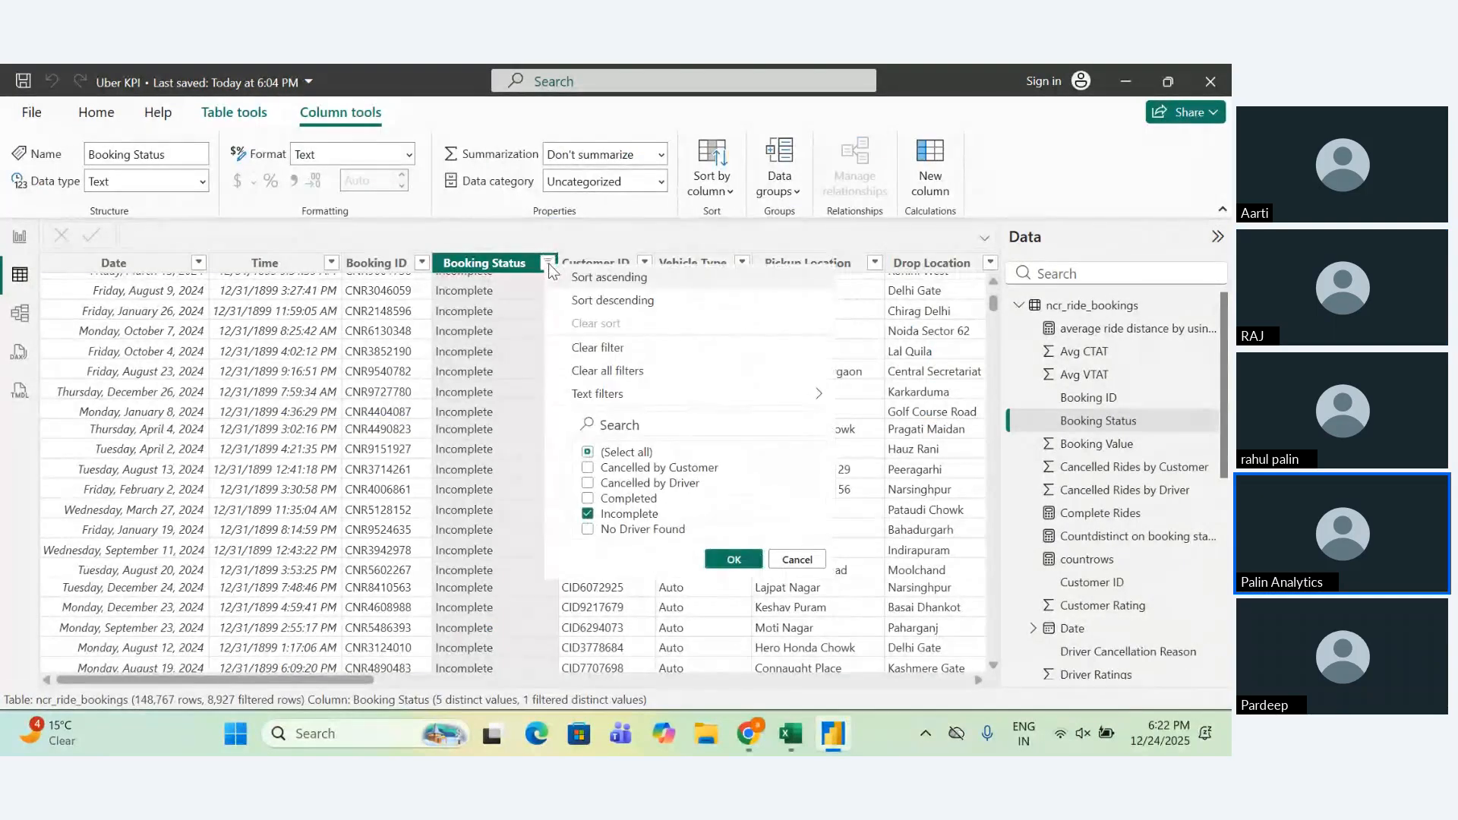
left_click(600, 347)
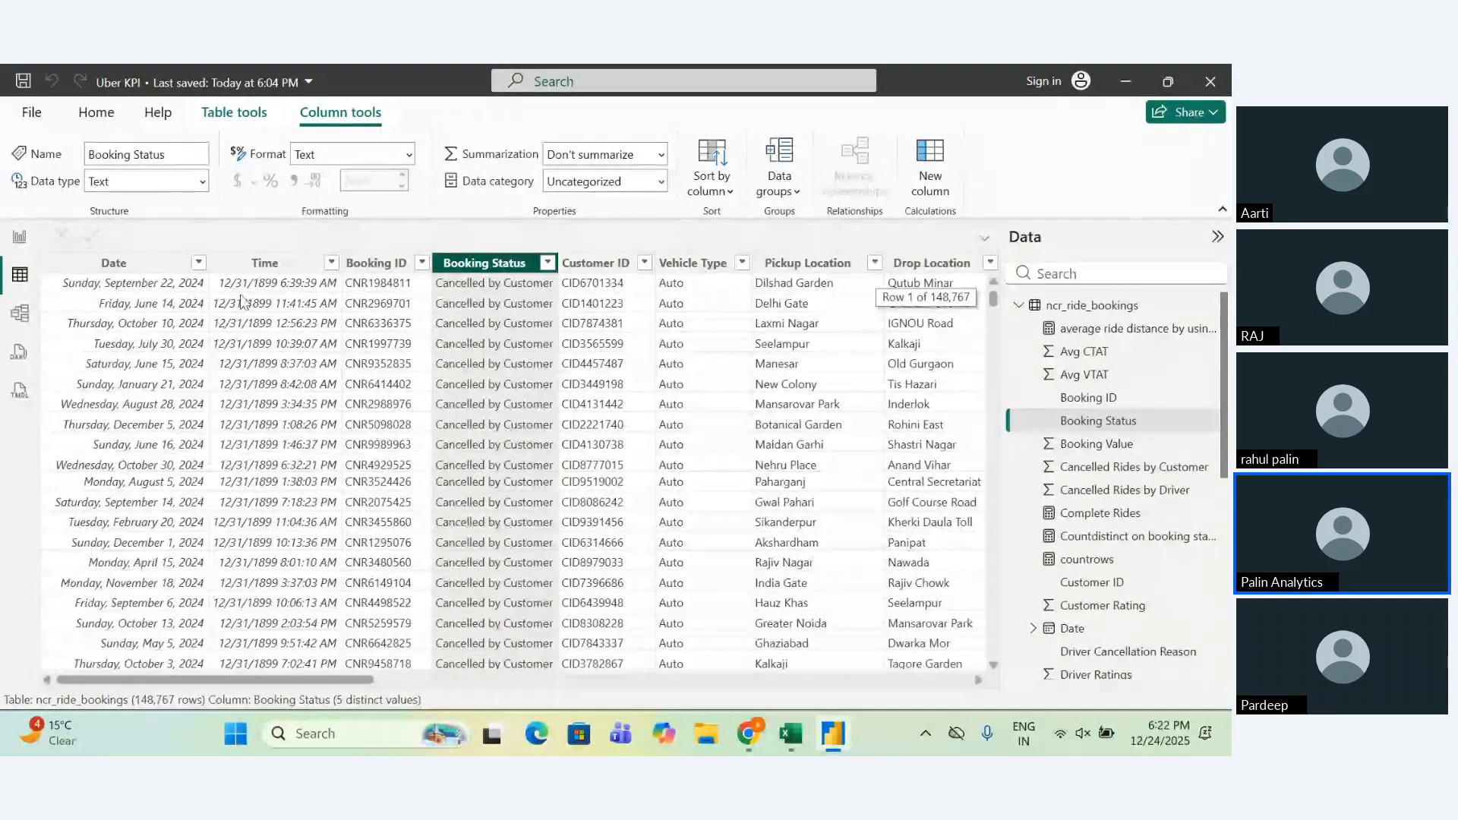
left_click(20, 240)
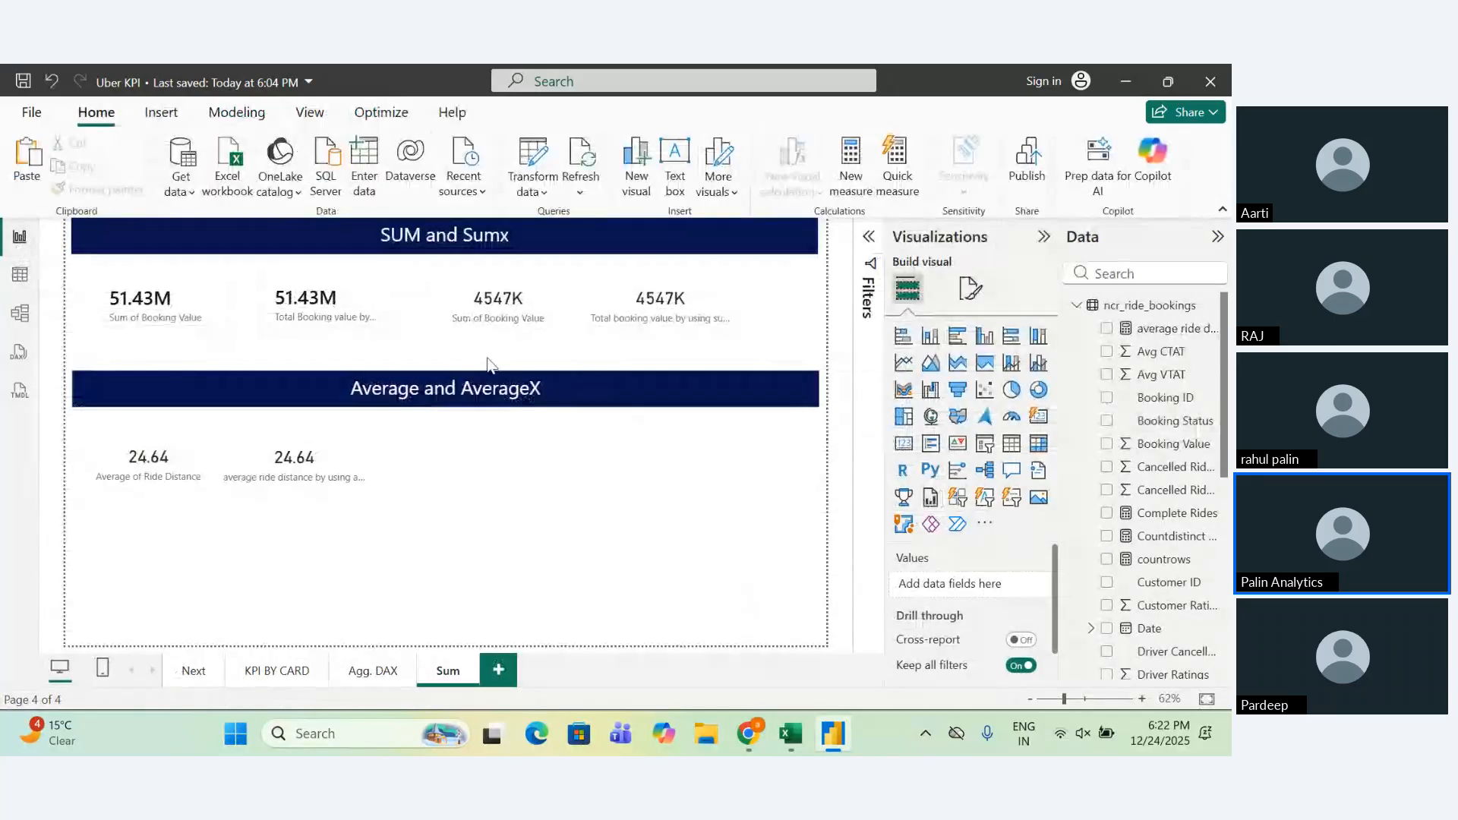
Add a small empty card visual below the Average and AverageX heading, beside the two existing Ride Distance cards.
left_click(903, 442)
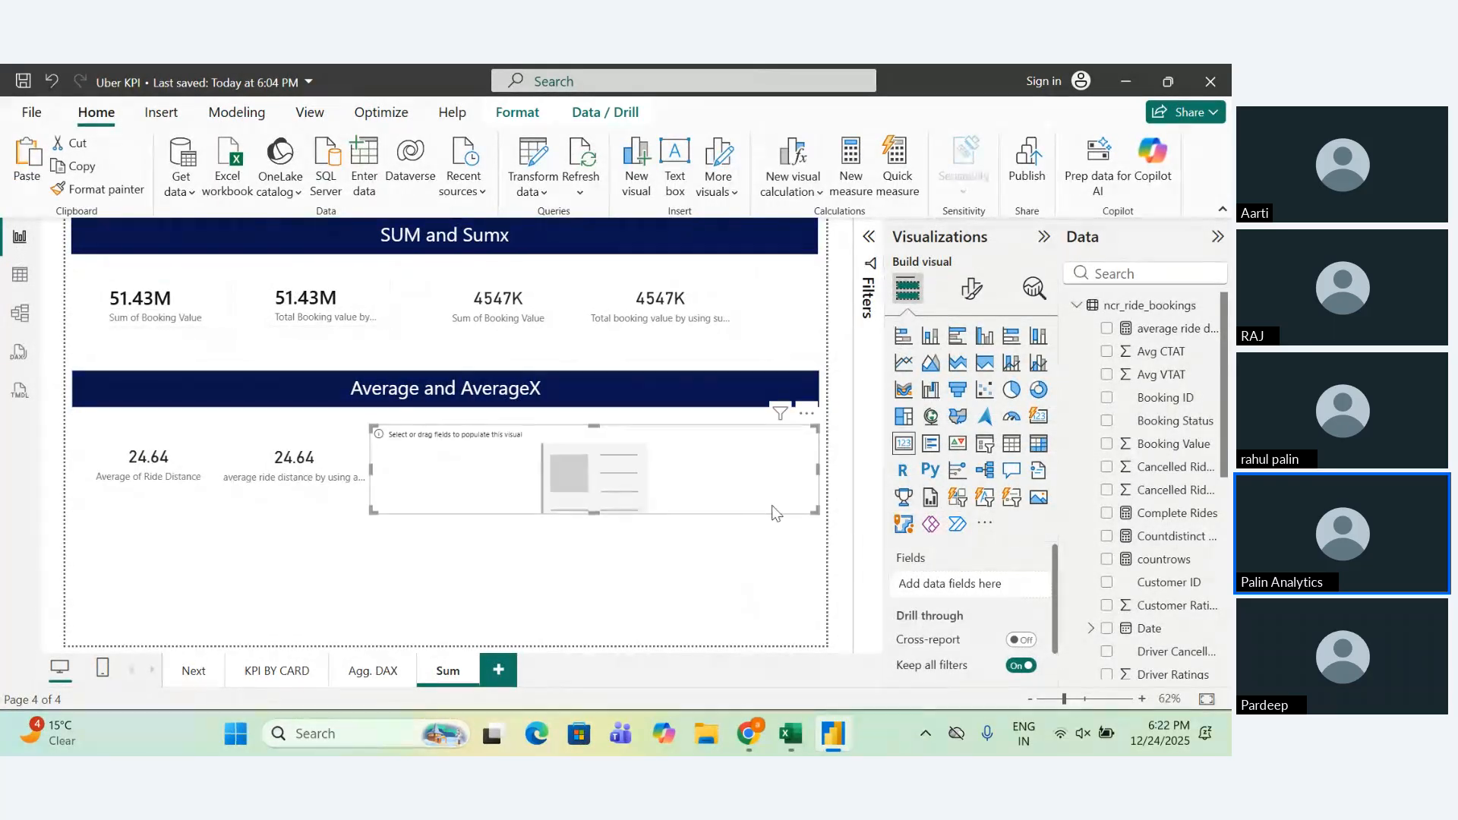
left_click_drag(816, 512, 588, 470)
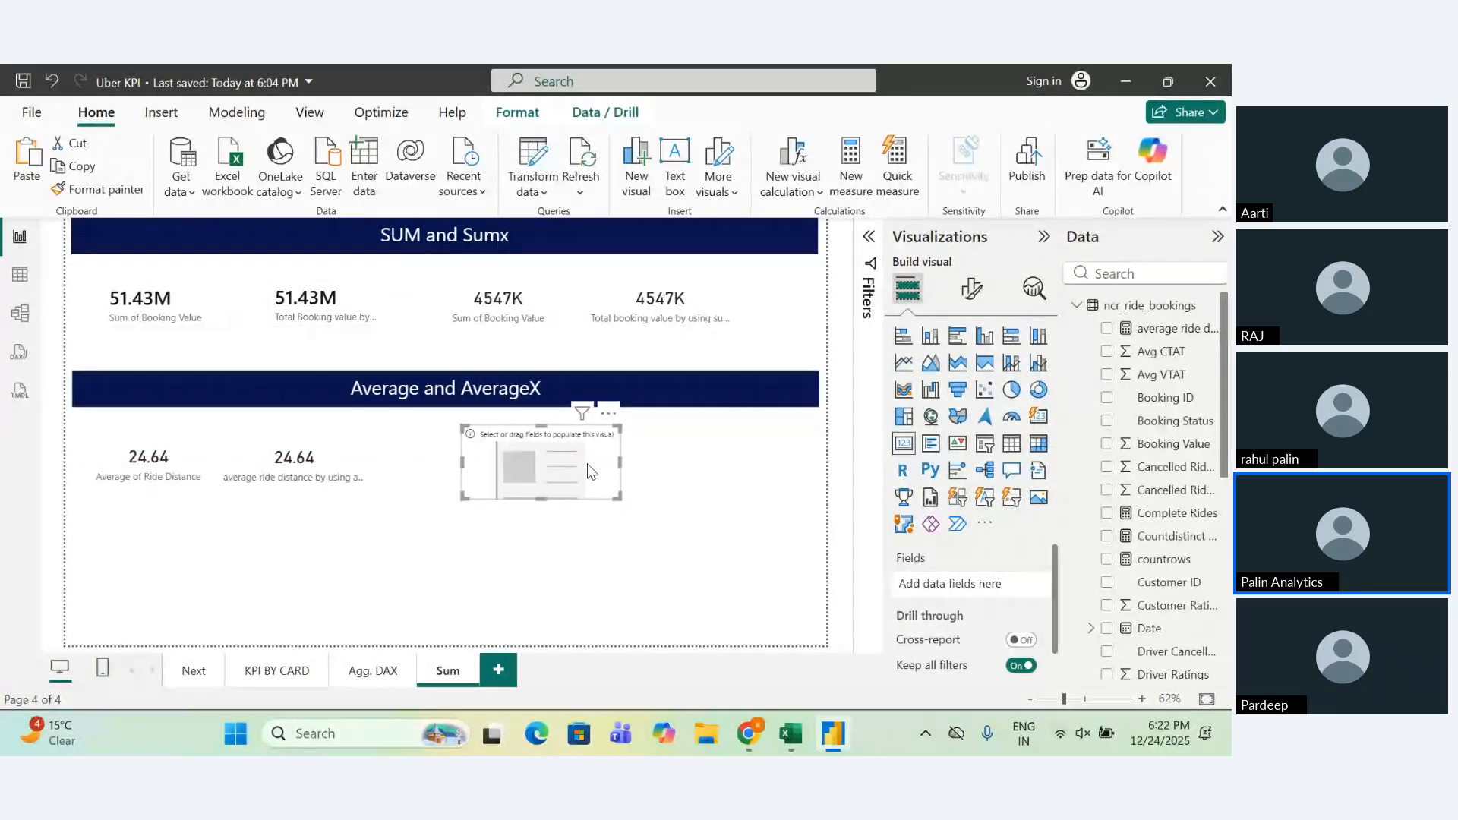
mouse_move(589, 471)
left_mouse_down()
mouse_move(544, 468)
mouse_move(574, 469)
left_mouse_up()
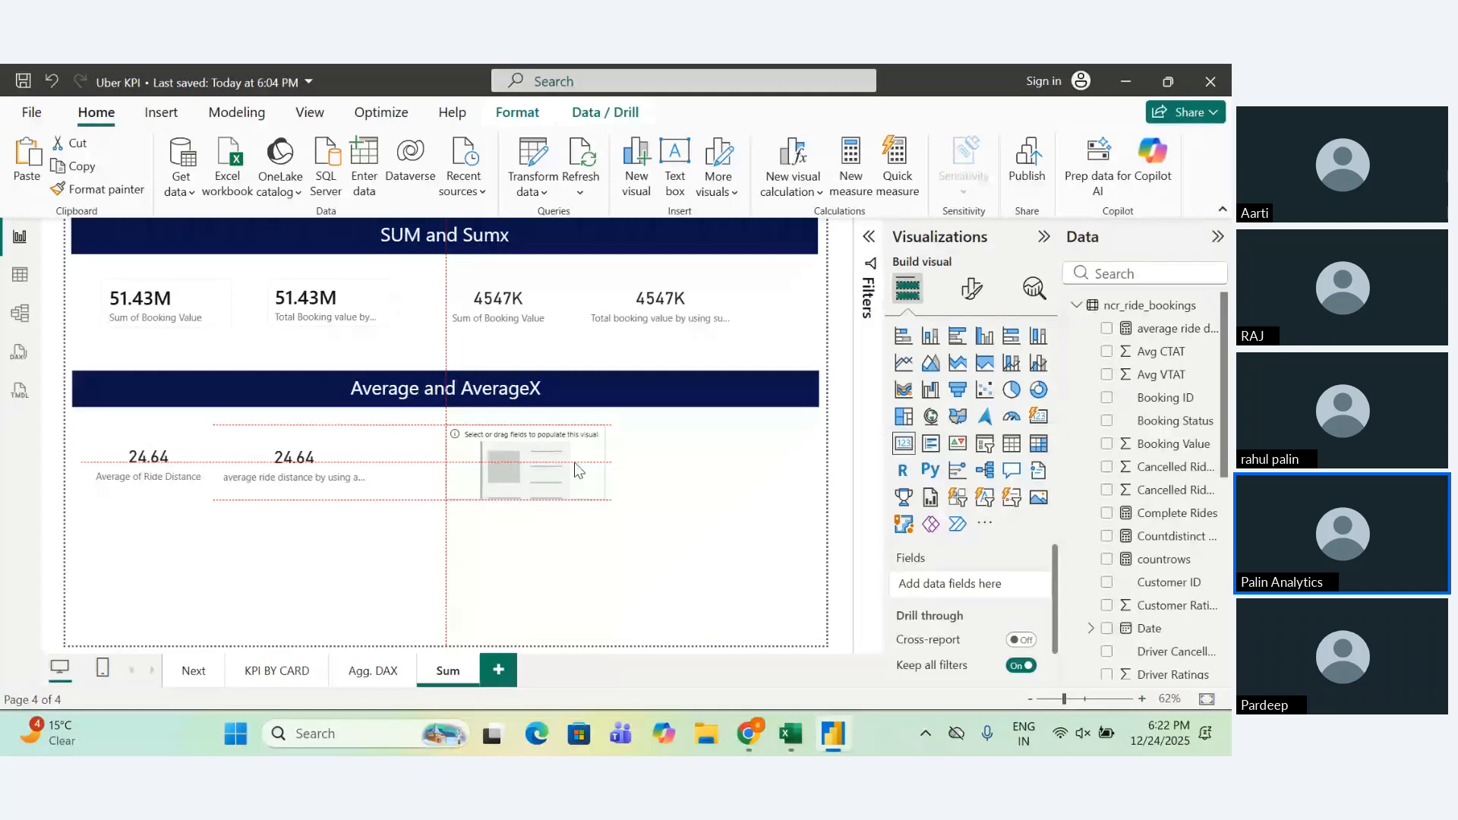
mouse_move(574, 461)
left_mouse_down()
mouse_move(345, 458)
mouse_move(554, 462)
left_mouse_up()
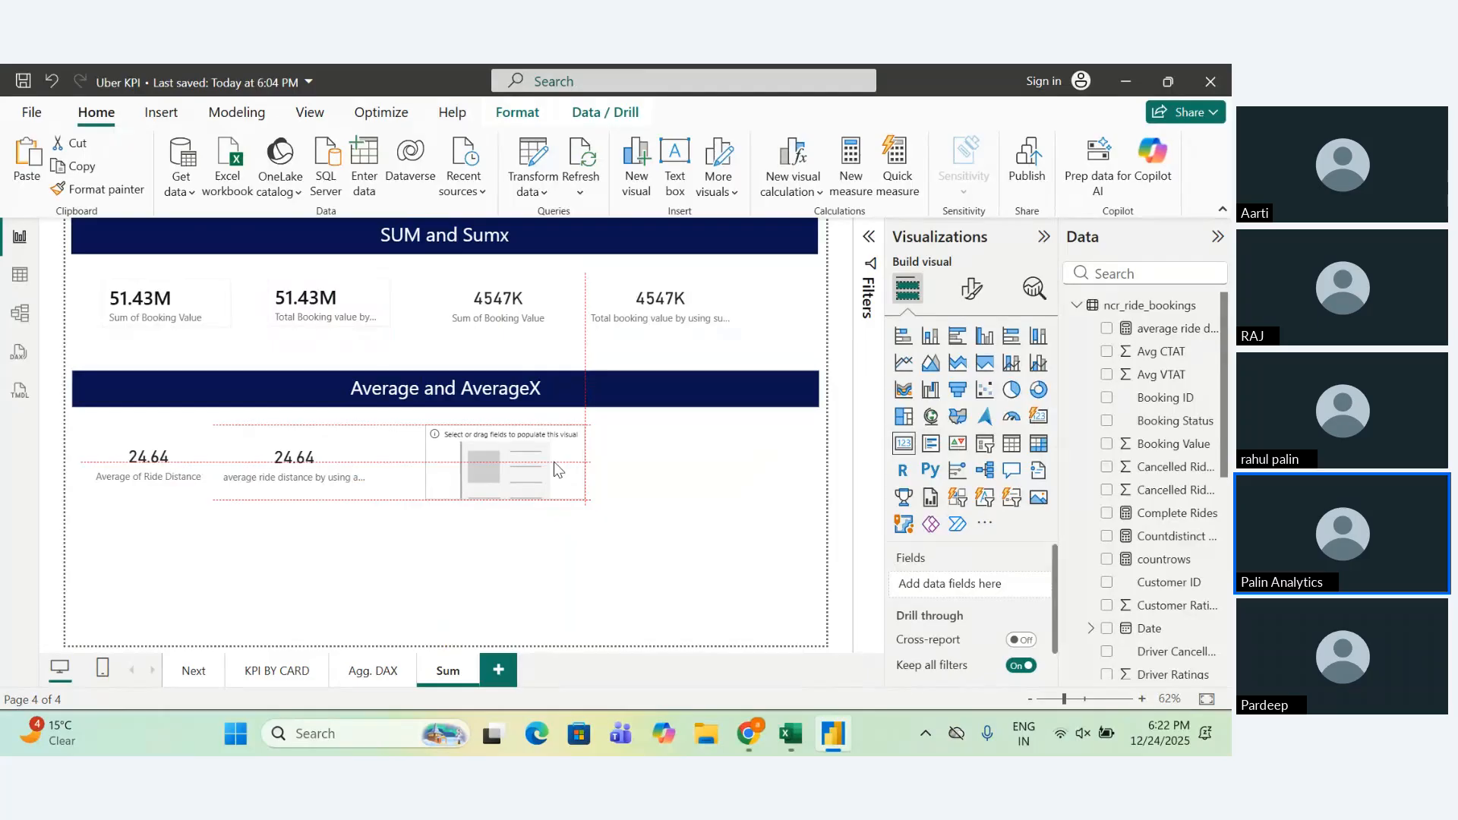
left_click_drag(557, 469, 557, 469)
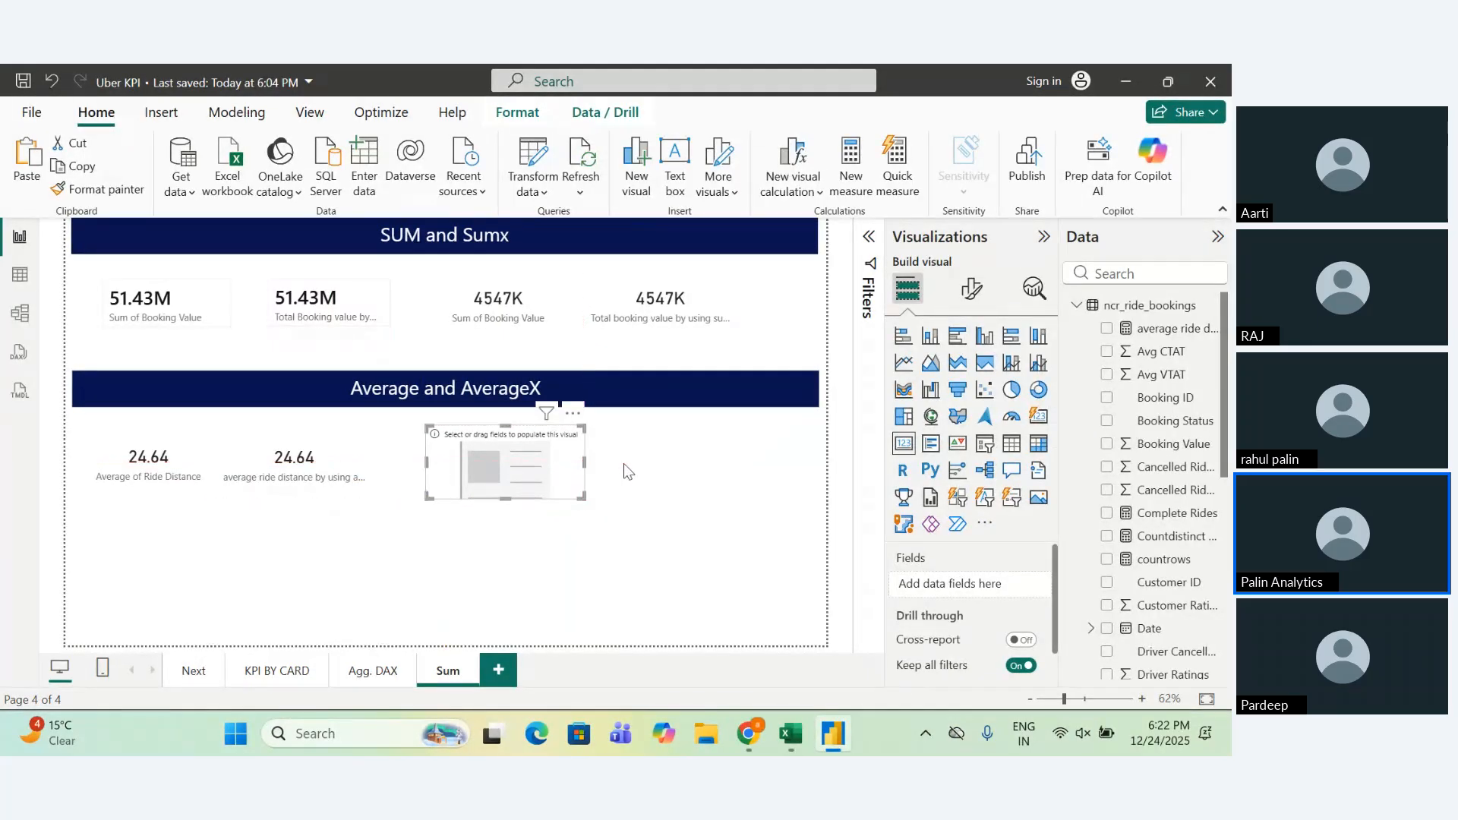
Create a new measure named average incomplete ride distance by using avergex.
left_click(851, 163)
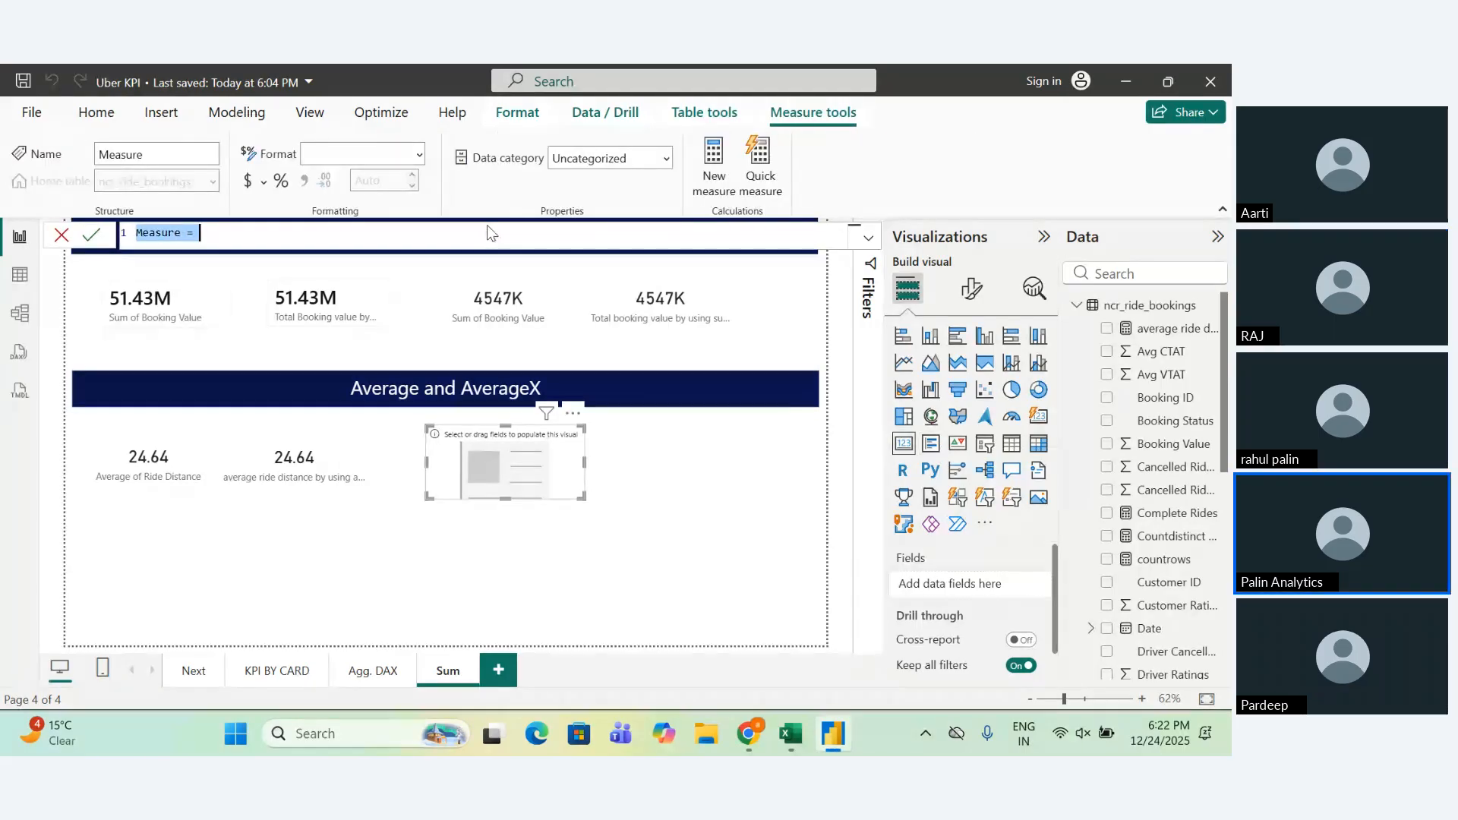
type("ave")
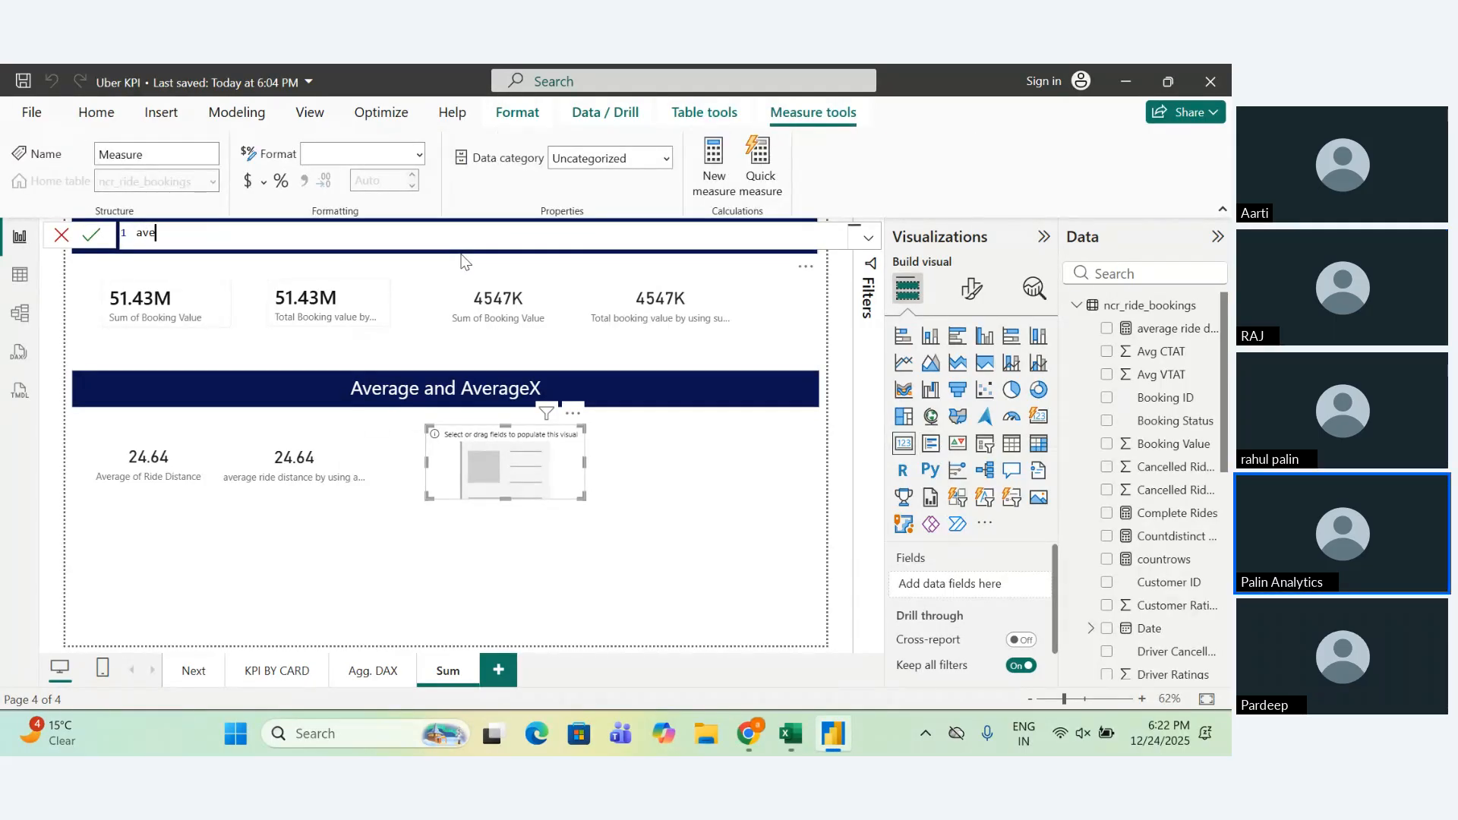
type("raag")
key("BackSpace")
key("BackSpace")
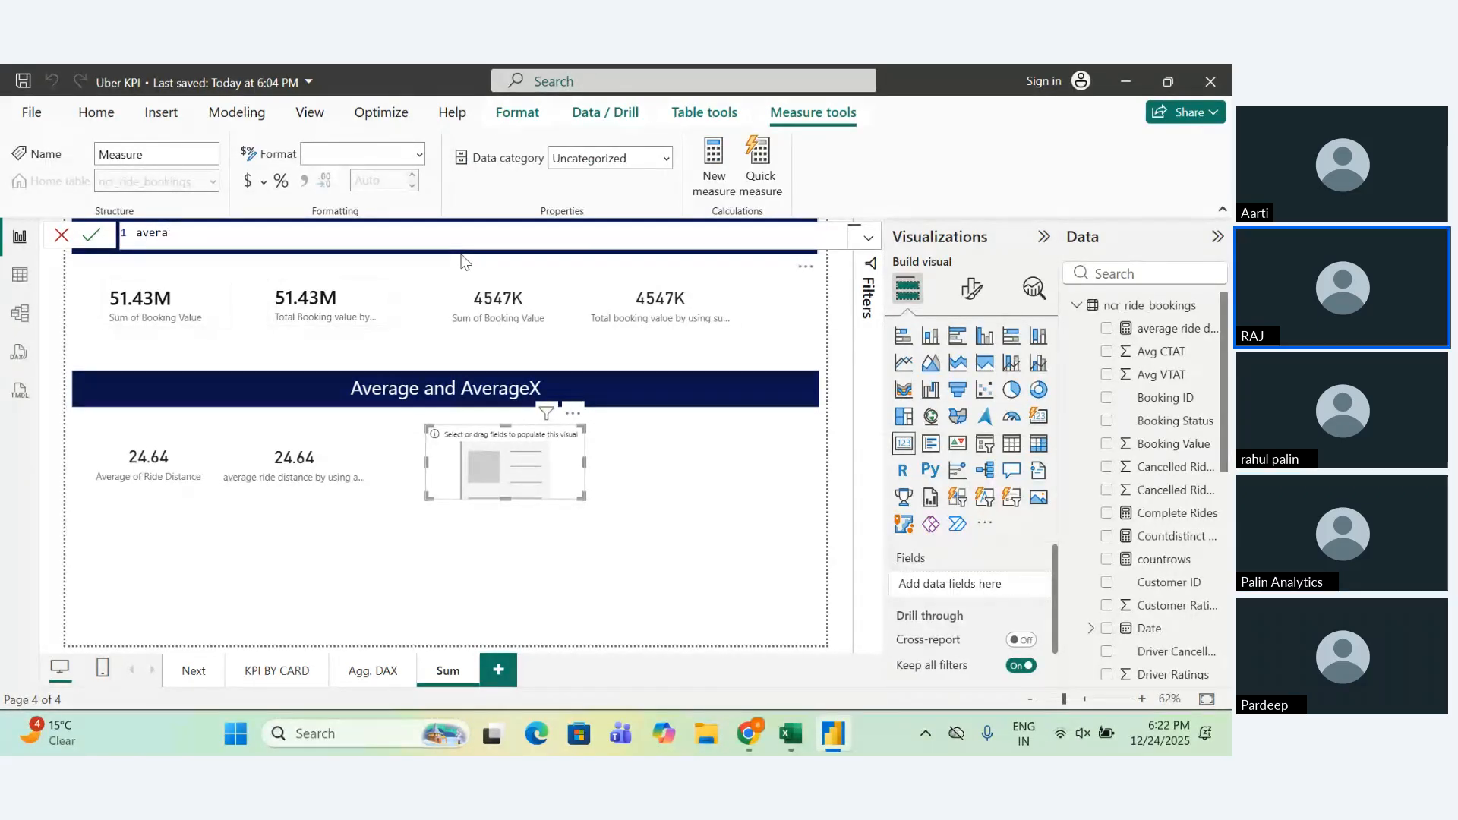
type("g")
type("s")
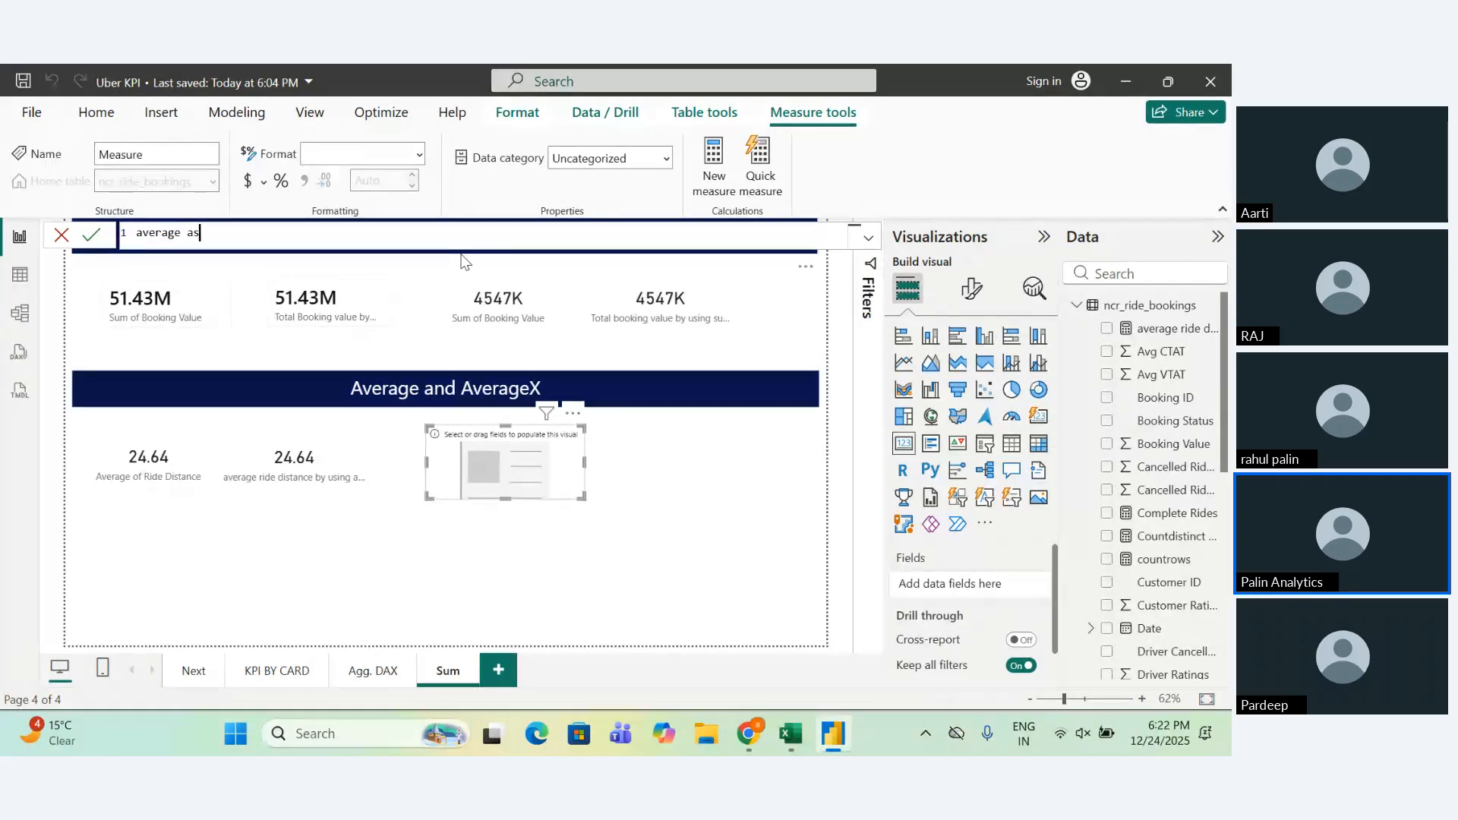
type(" per mplete ride di")
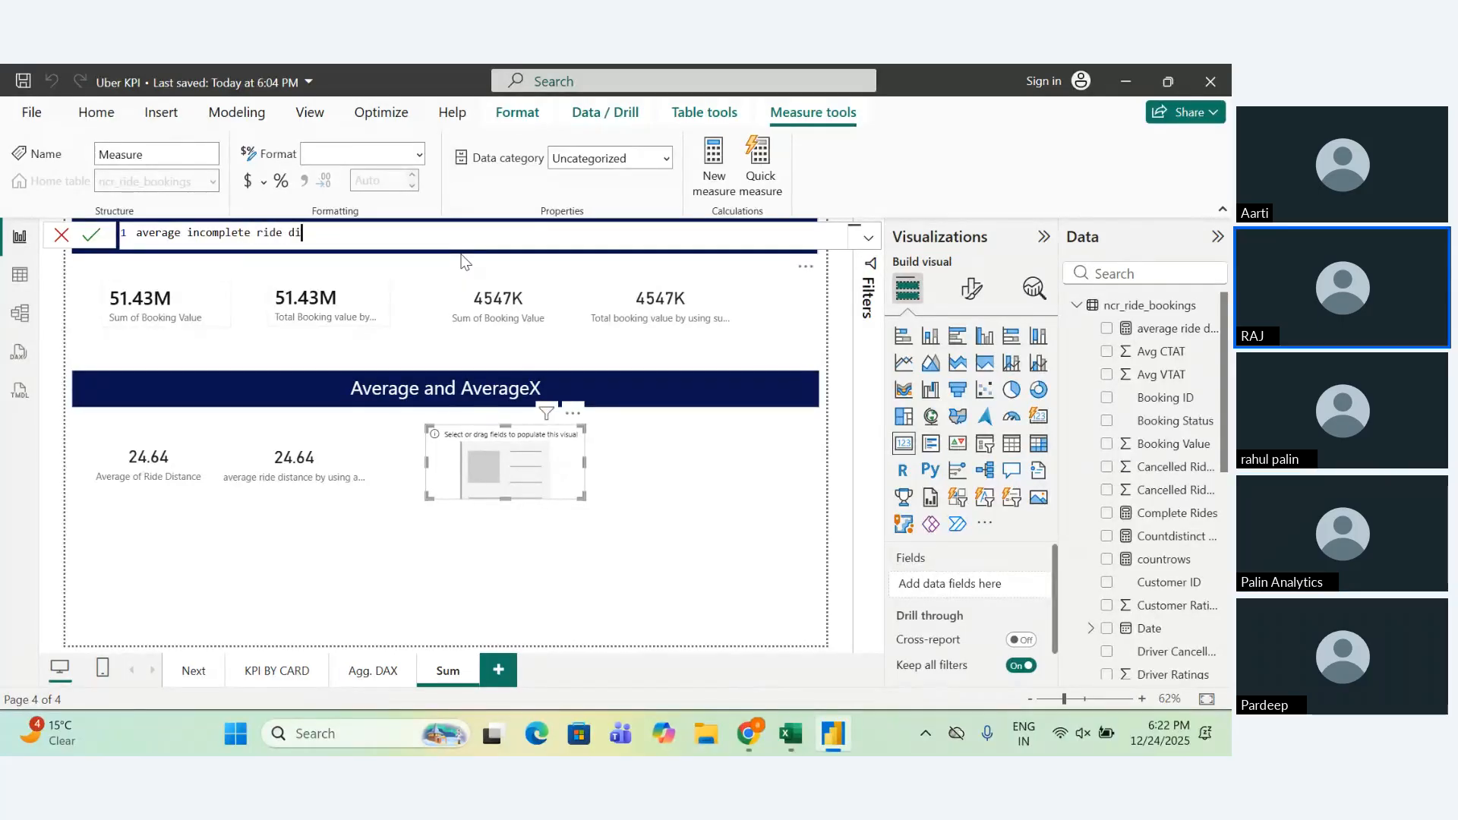
type("stance b")
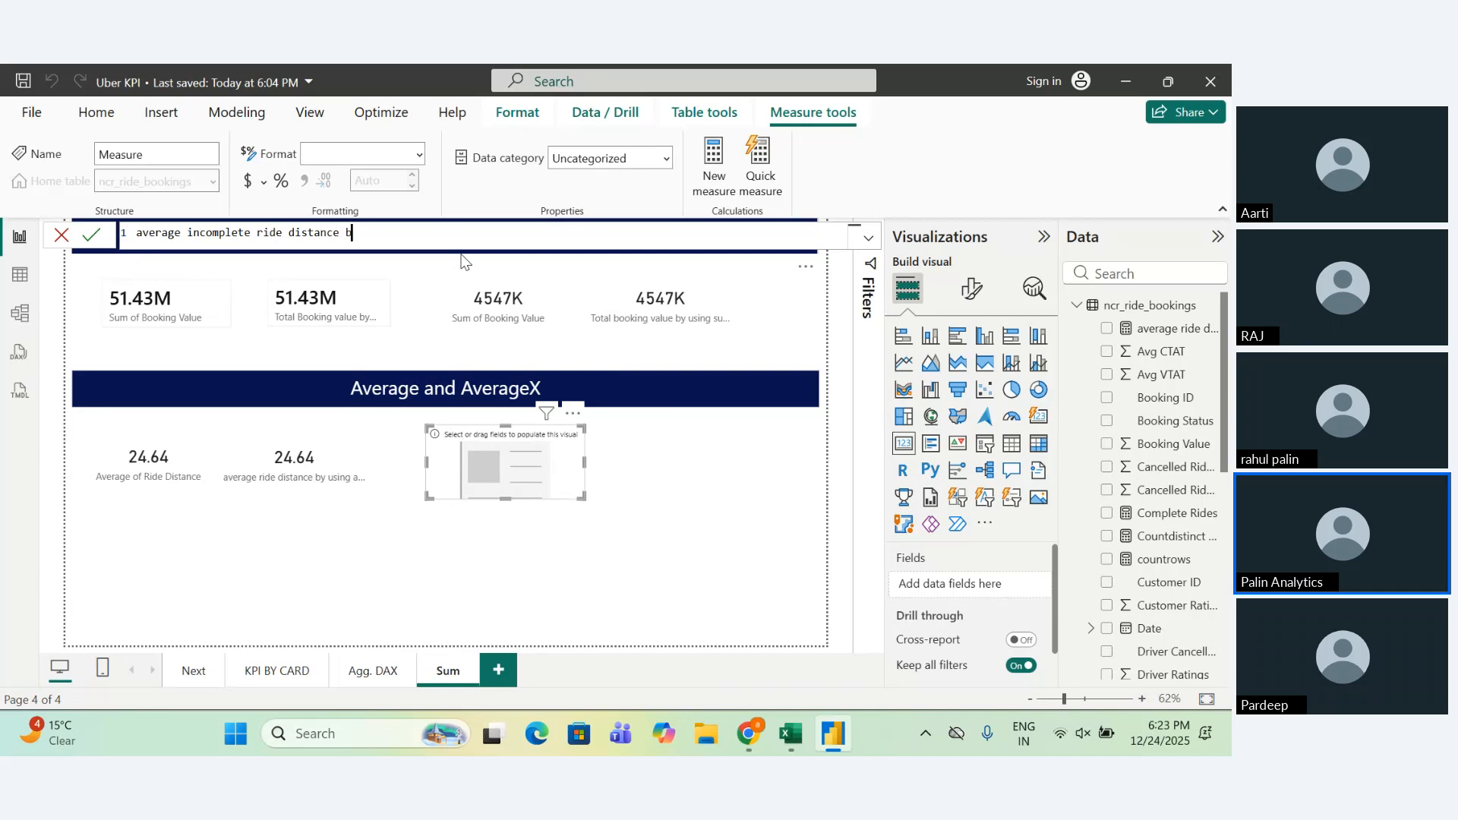
type("y using averga")
type(" x =")
key("BackSpace")
Start the measure's formula with AVERAGEX over the ncr_ride_bookings table.
type("avera")
key("Down")
key("Down")
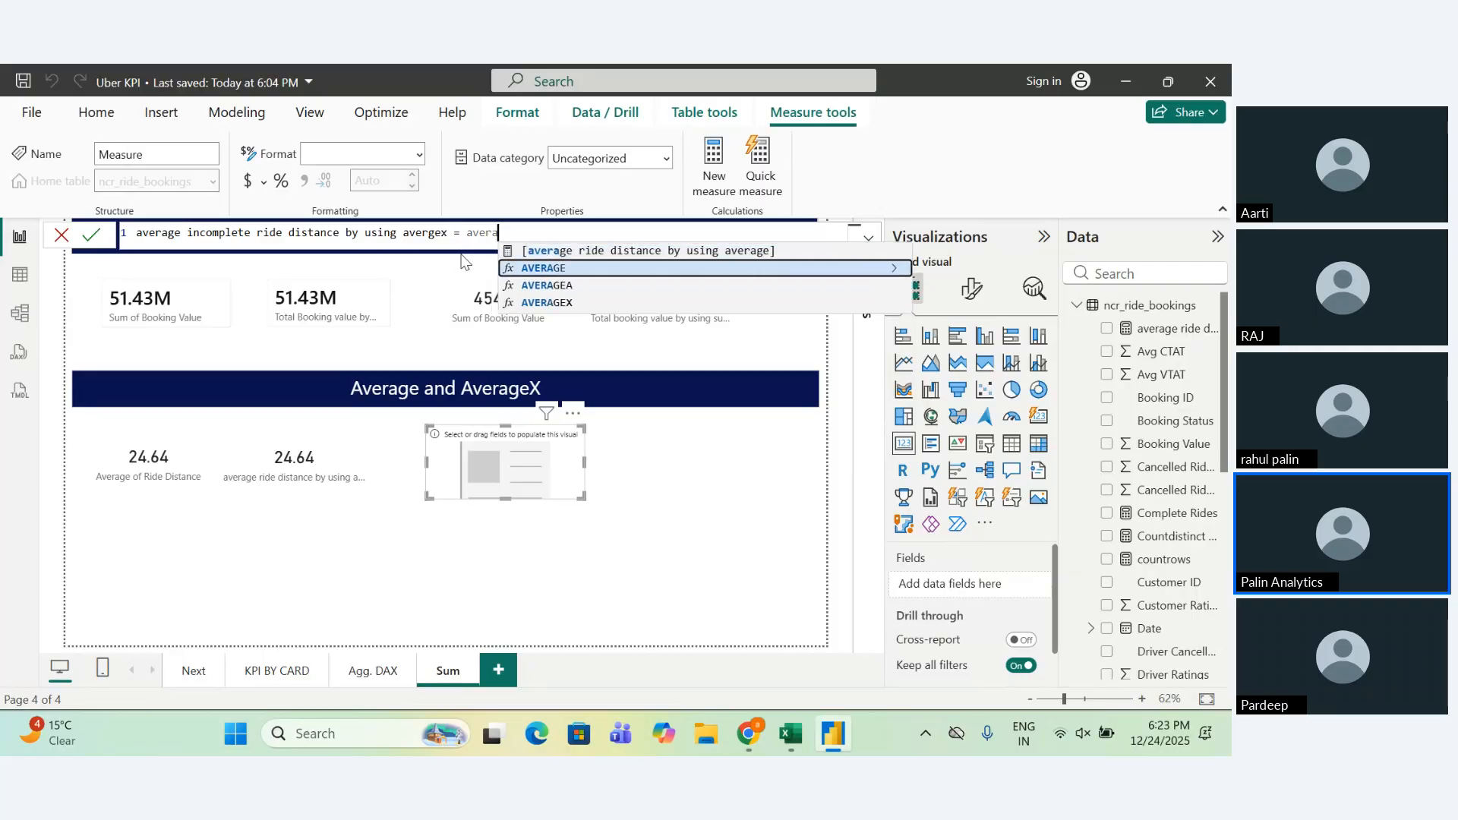
key("Down")
key("Tab")
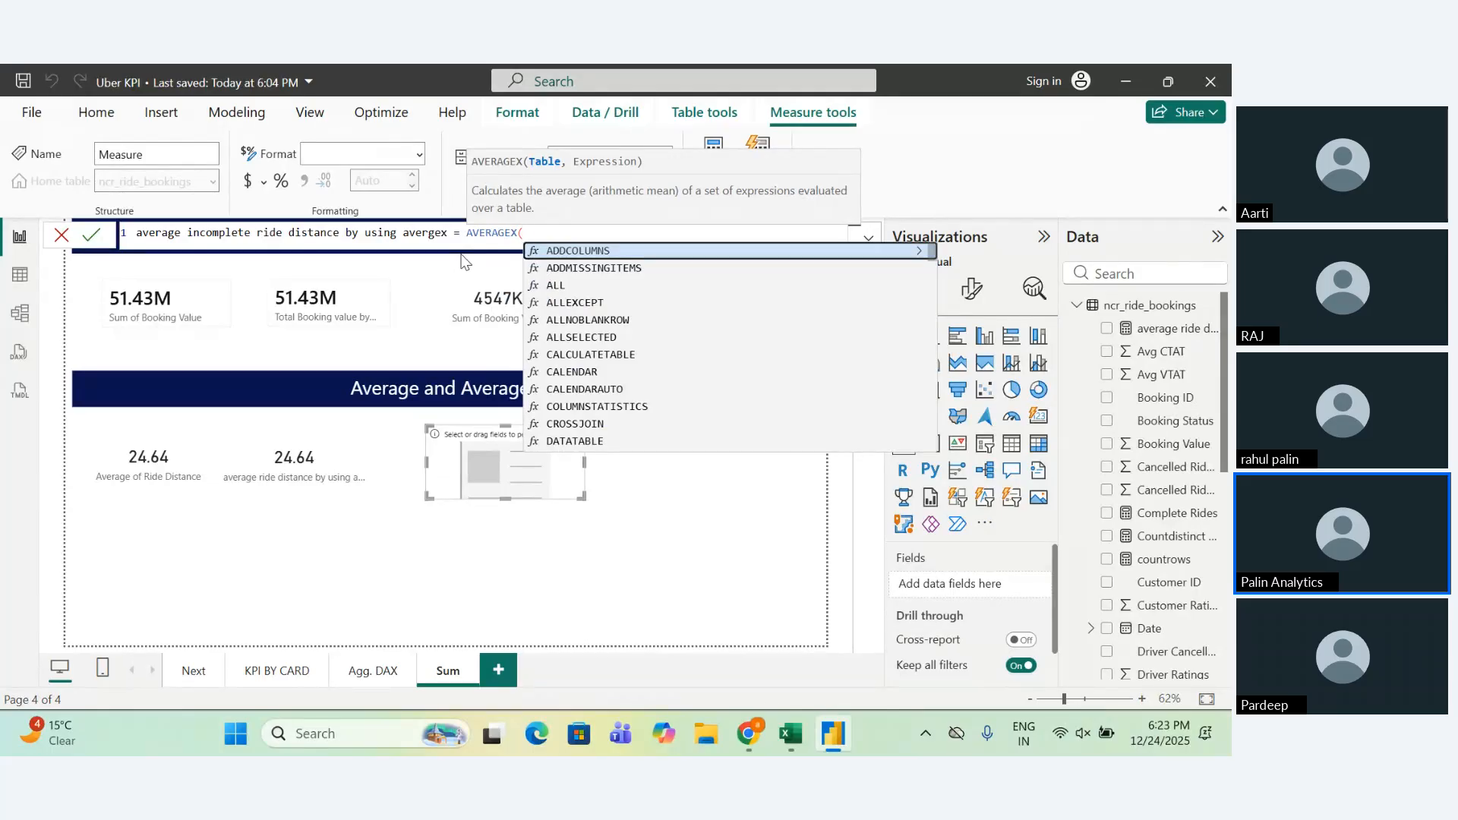
type("ncr")
key("Tab")
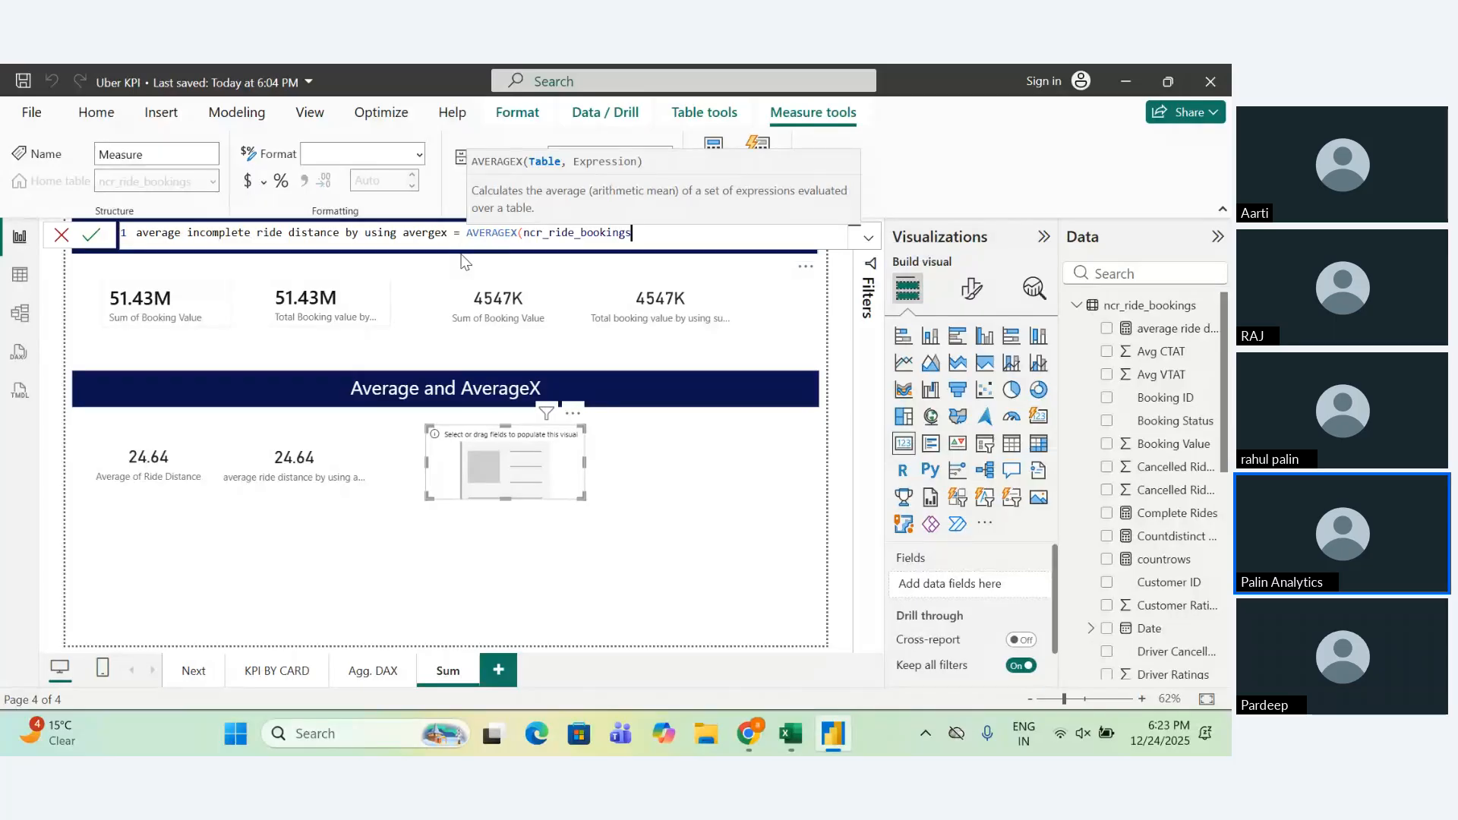
Add an IF condition to the AVERAGEX expression testing ncr_ride_bookings[Booking Status]="incomplete".
type("IF(")
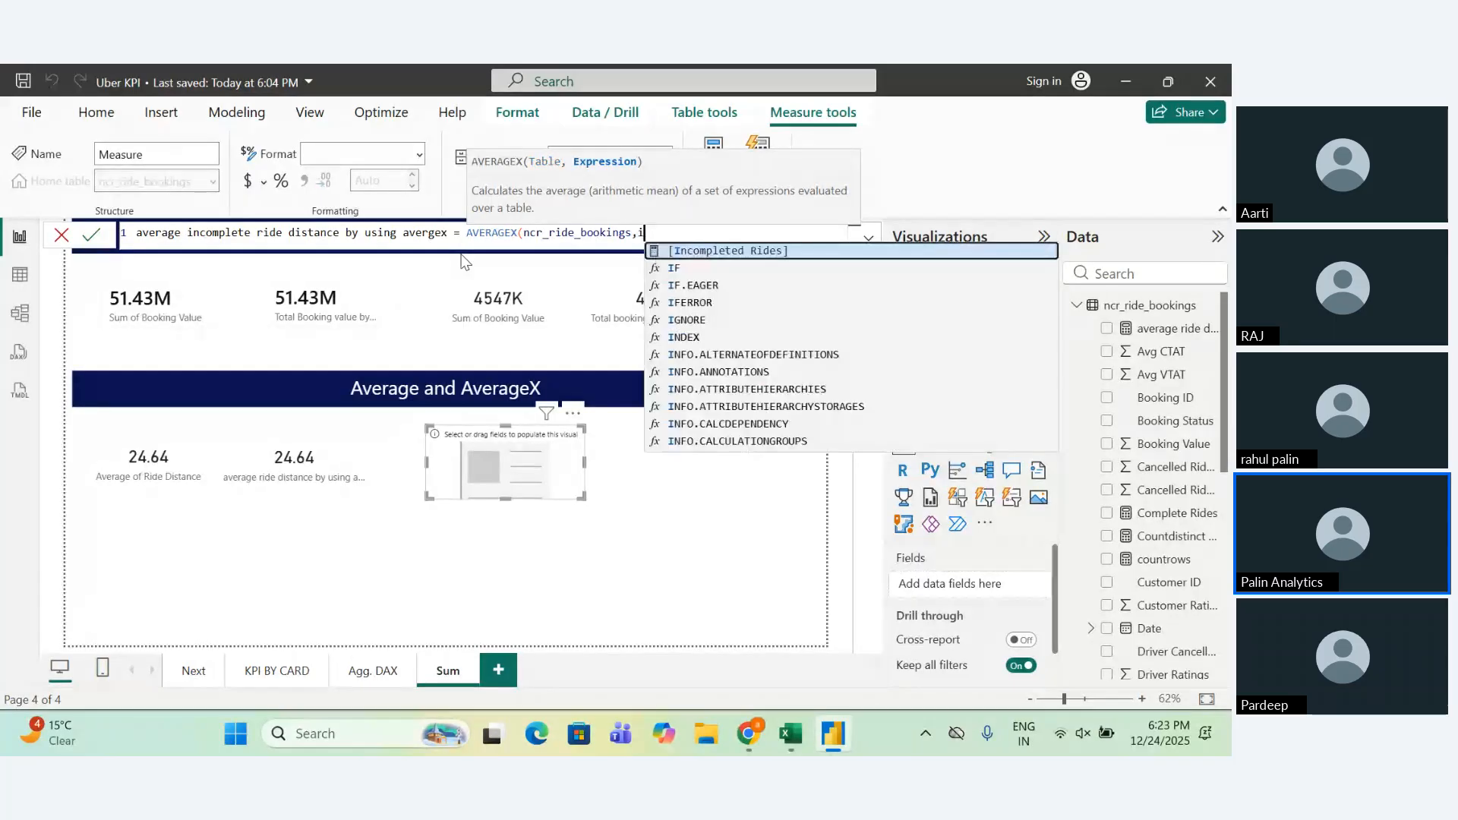
type("book")
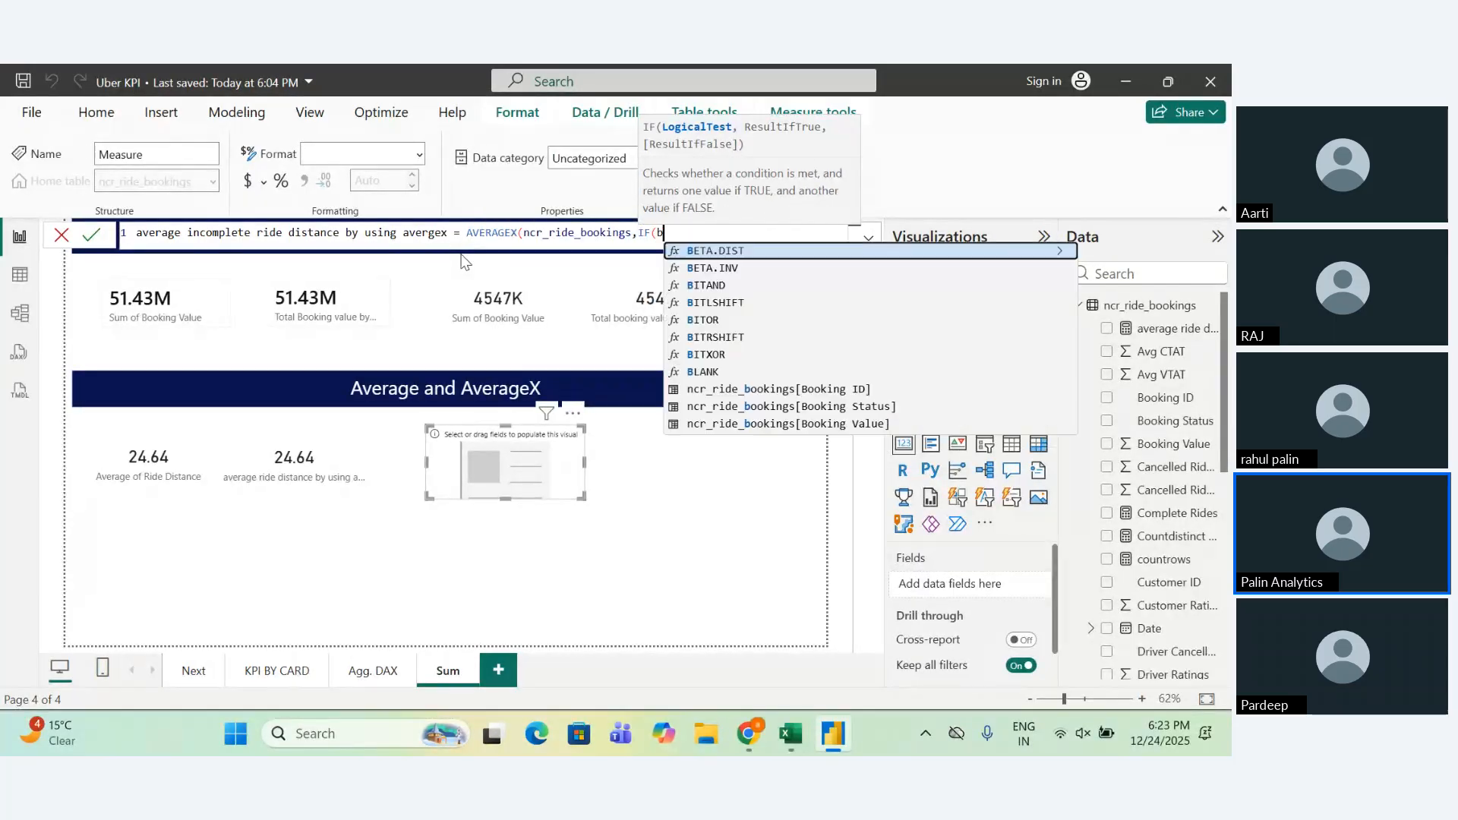
type("in")
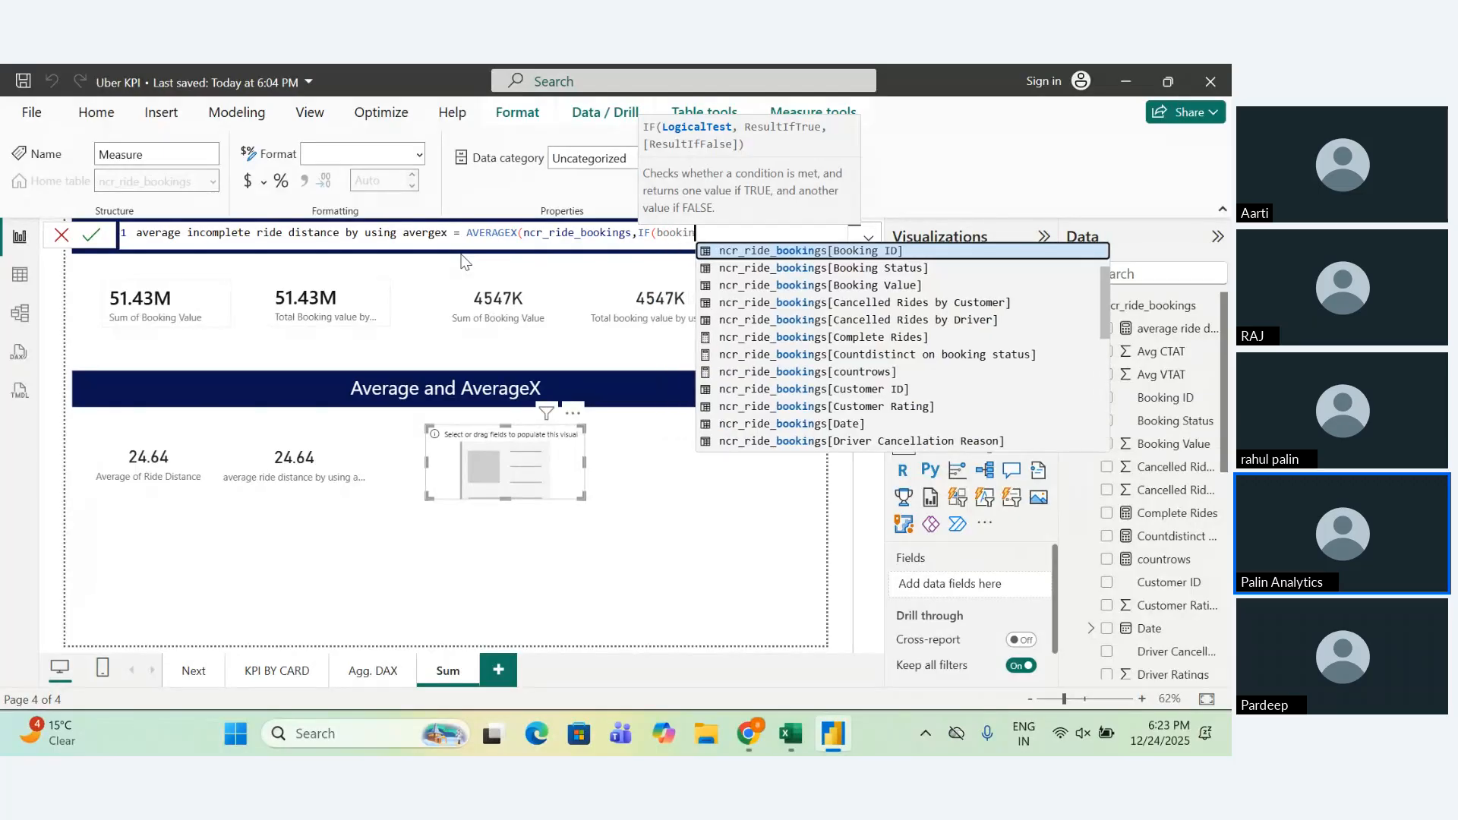
type("g")
key("Down")
key("Down")
key("Up")
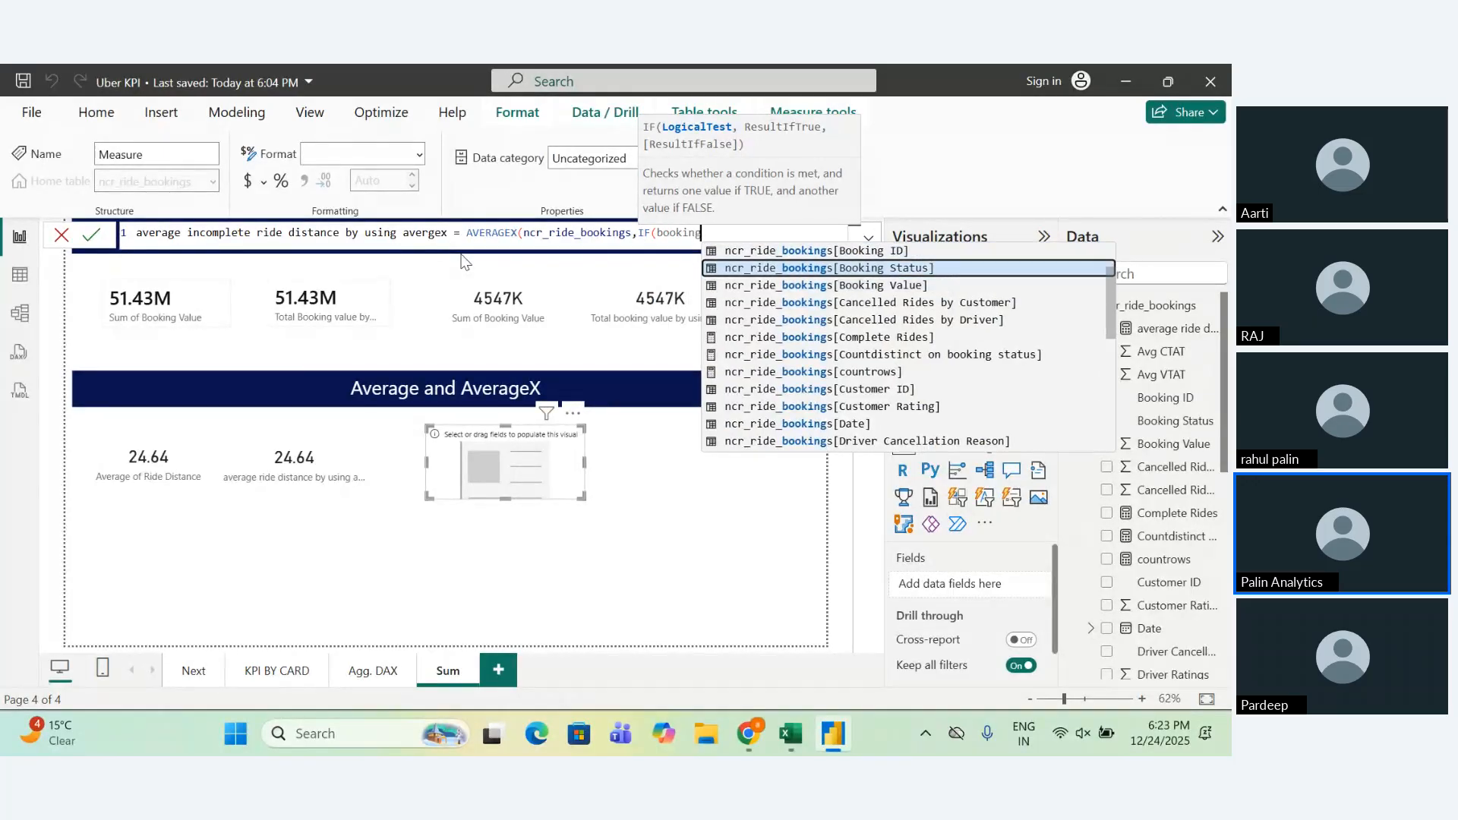
key("Tab")
type("=")
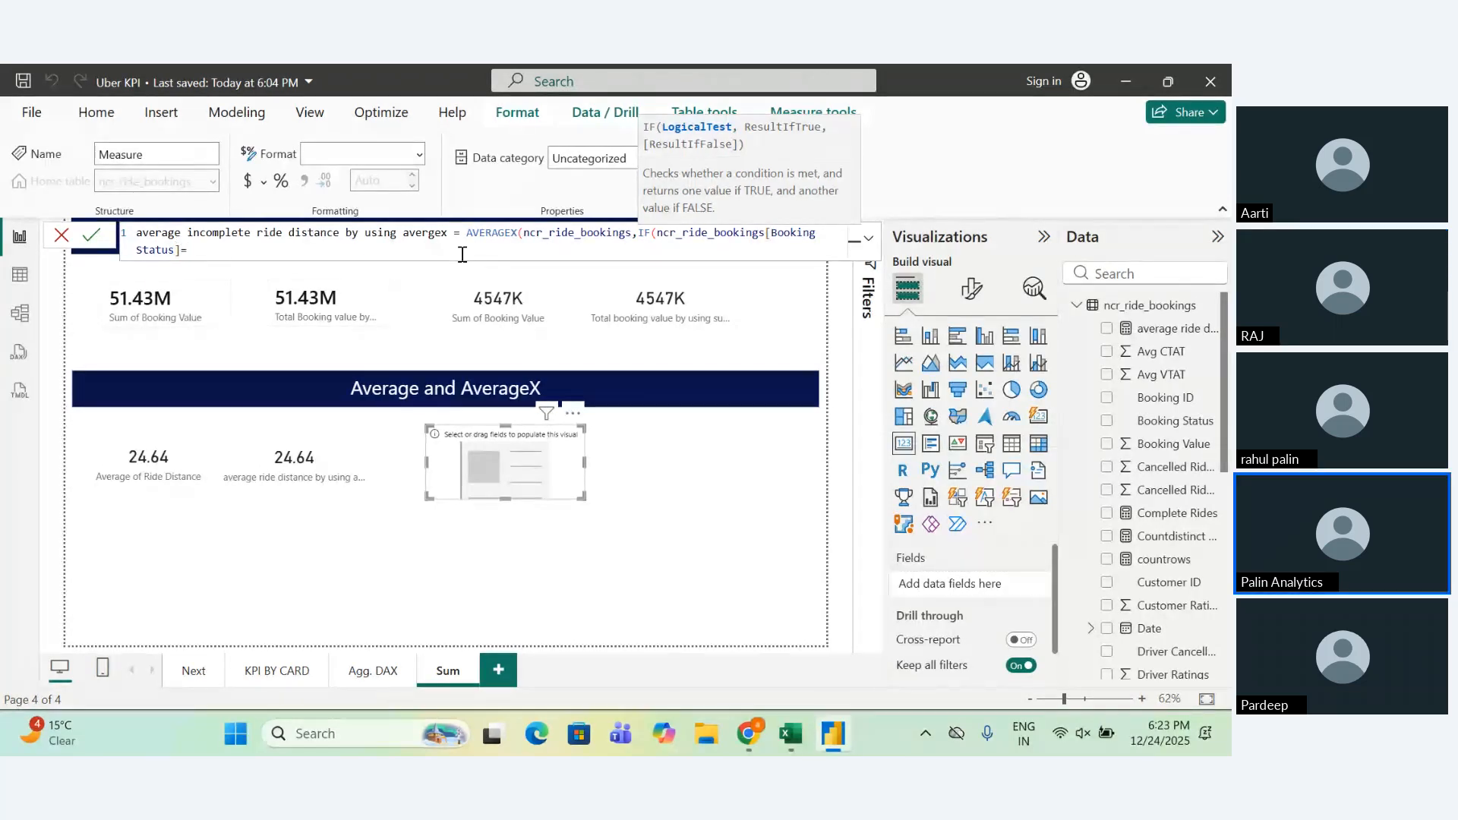
type("\"incomplete\",bo")
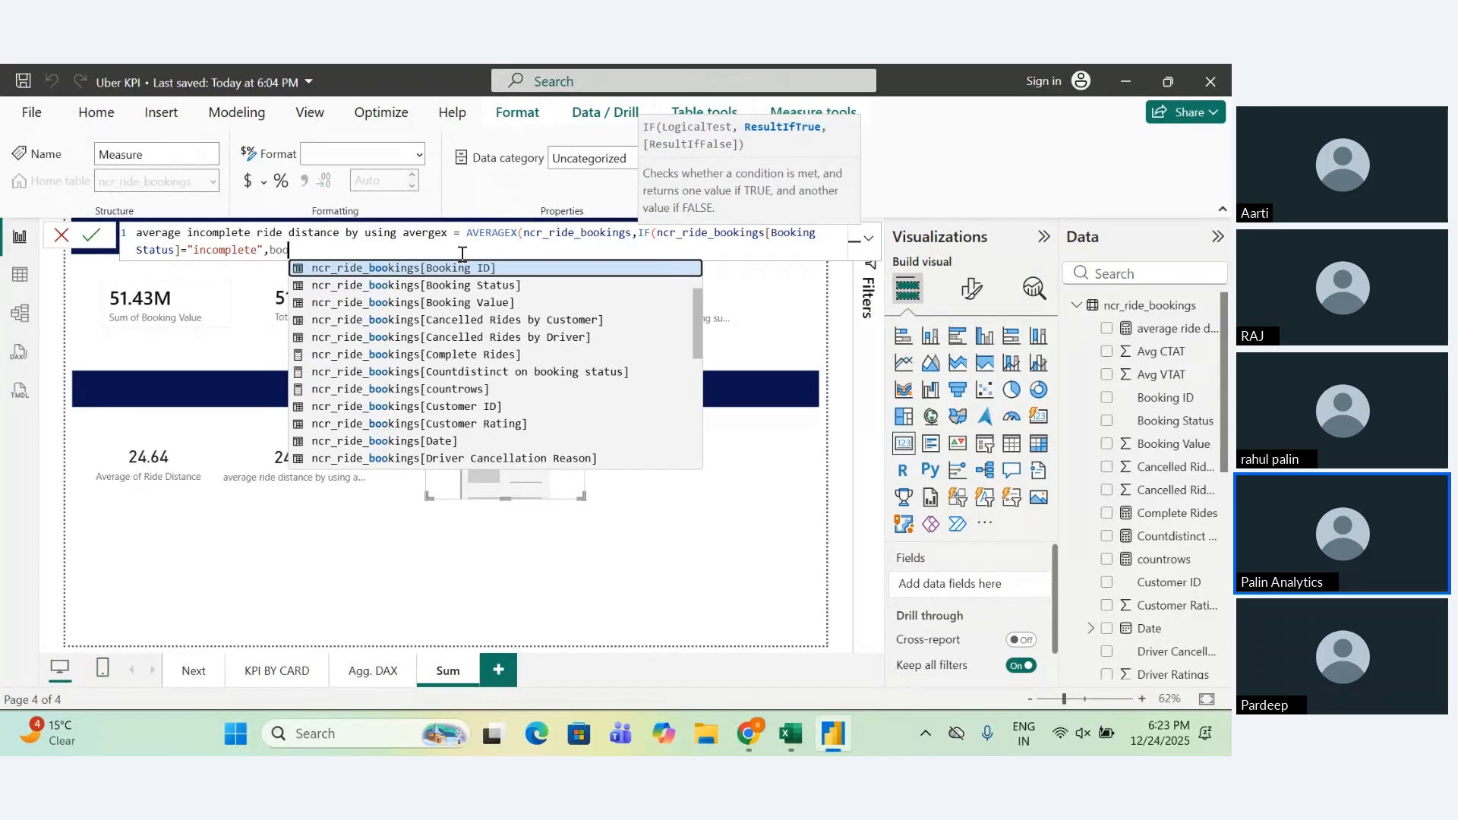
Return ncr_ride_bookings[Ride Distance] when the IF condition is true, close the formula and commit the measure.
key("BackSpace")
key("BackSpace")
type("ride")
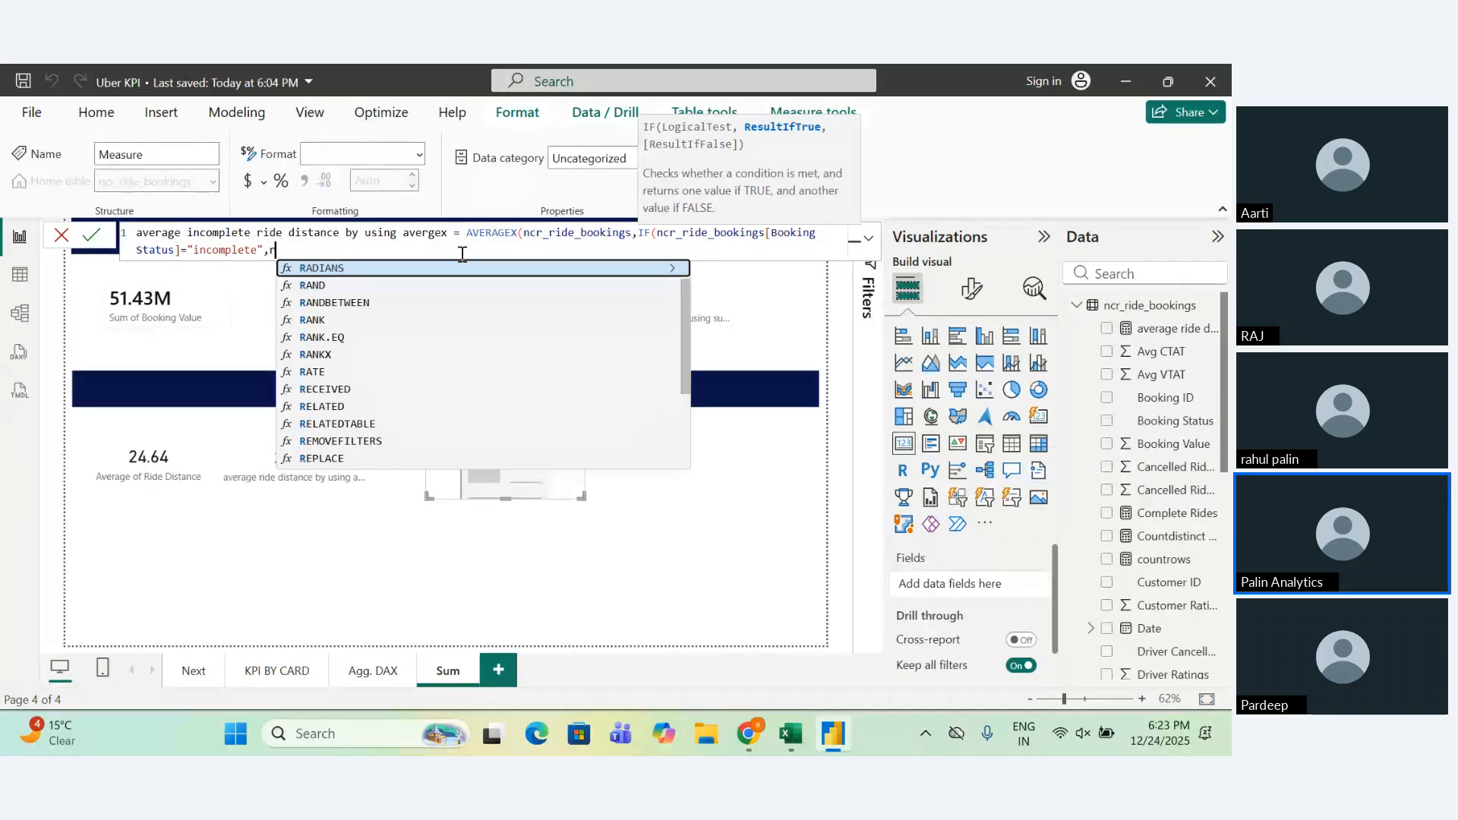
key("Tab")
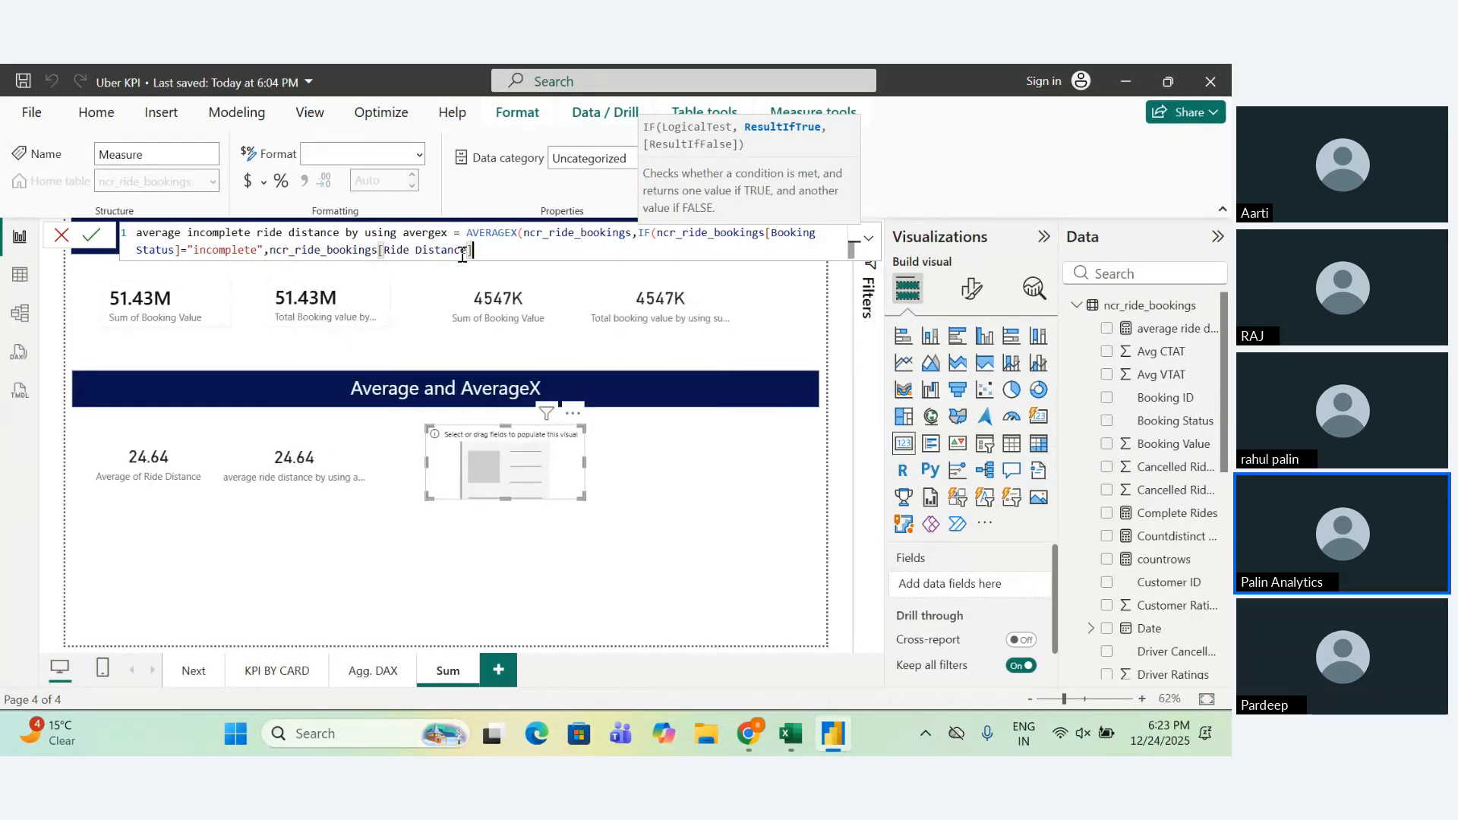
type(") )")
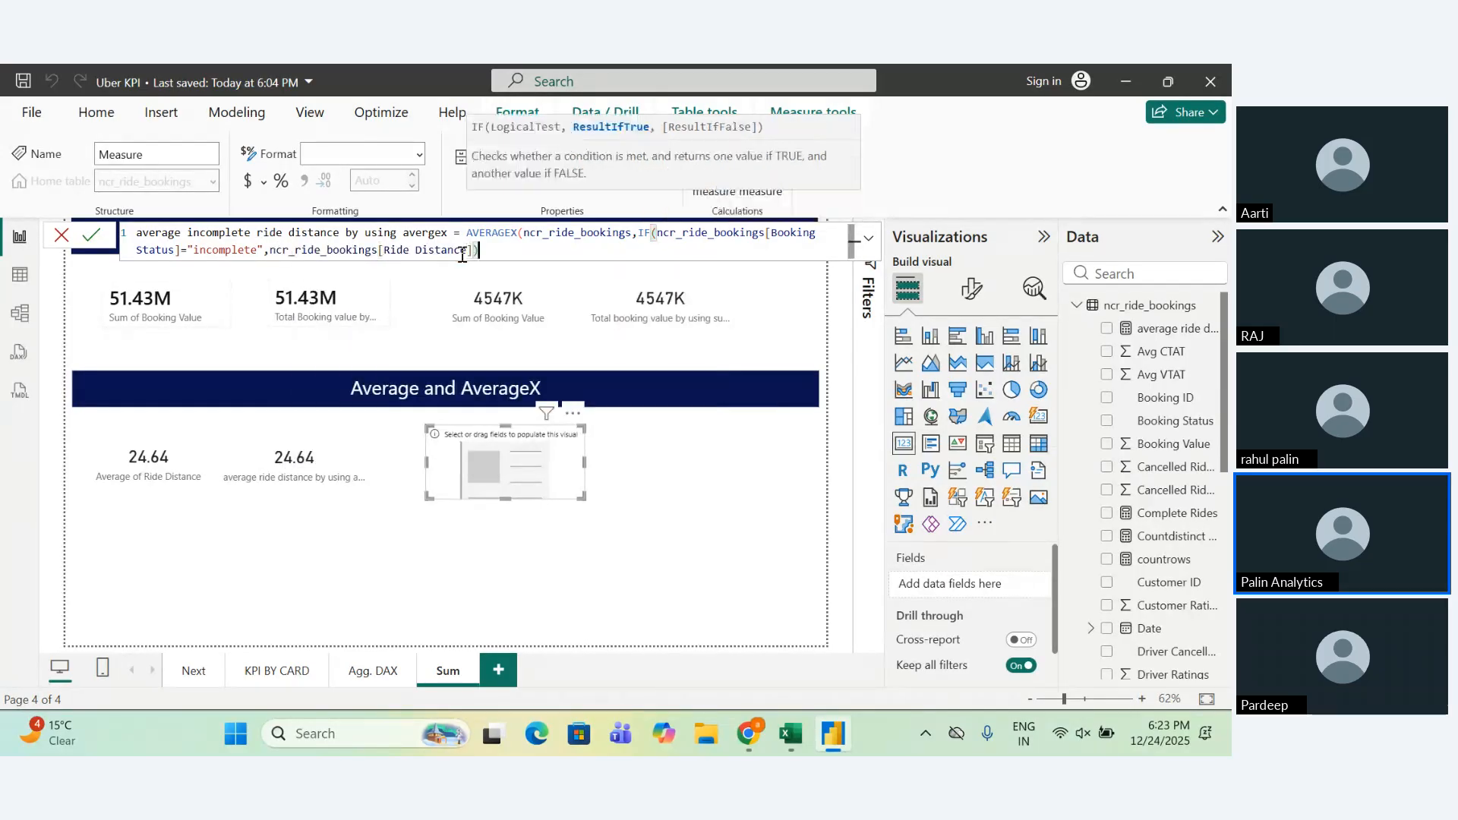
key("Return")
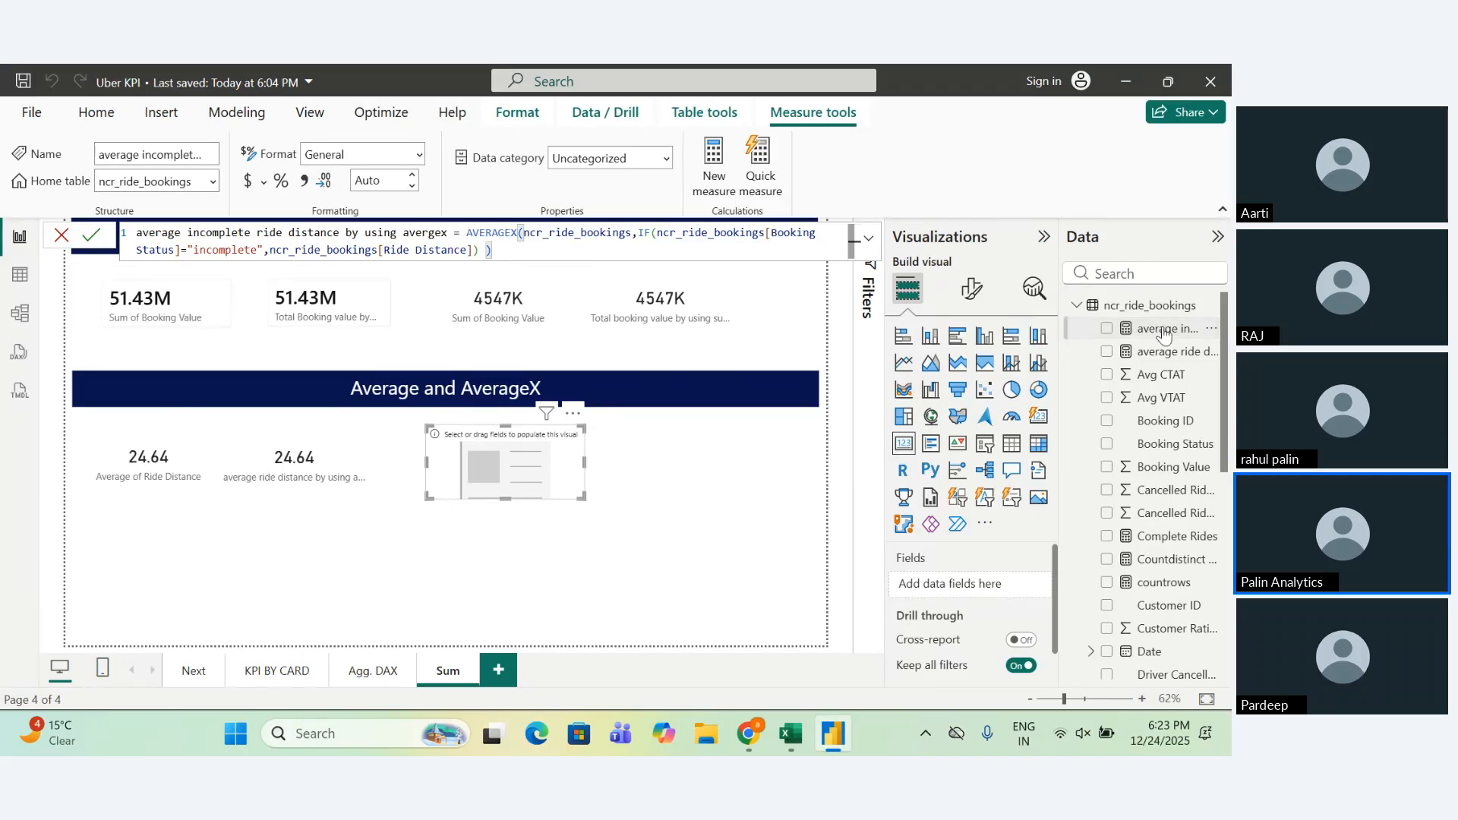
Populate the empty card below the Average and AverageX heading with the average incomplete ride distance measure.
left_click_drag(1154, 328, 991, 582)
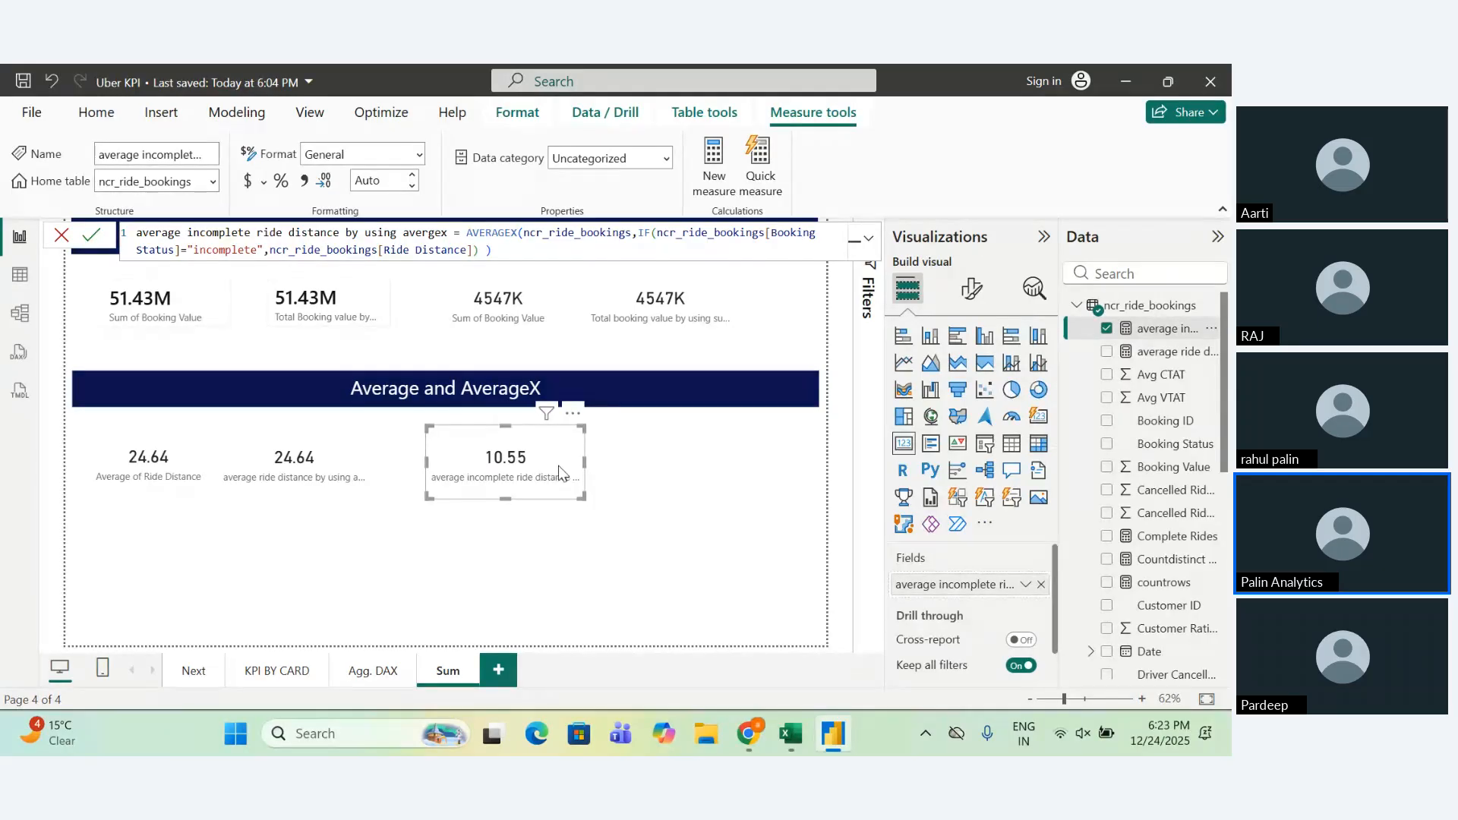
left_click(655, 490)
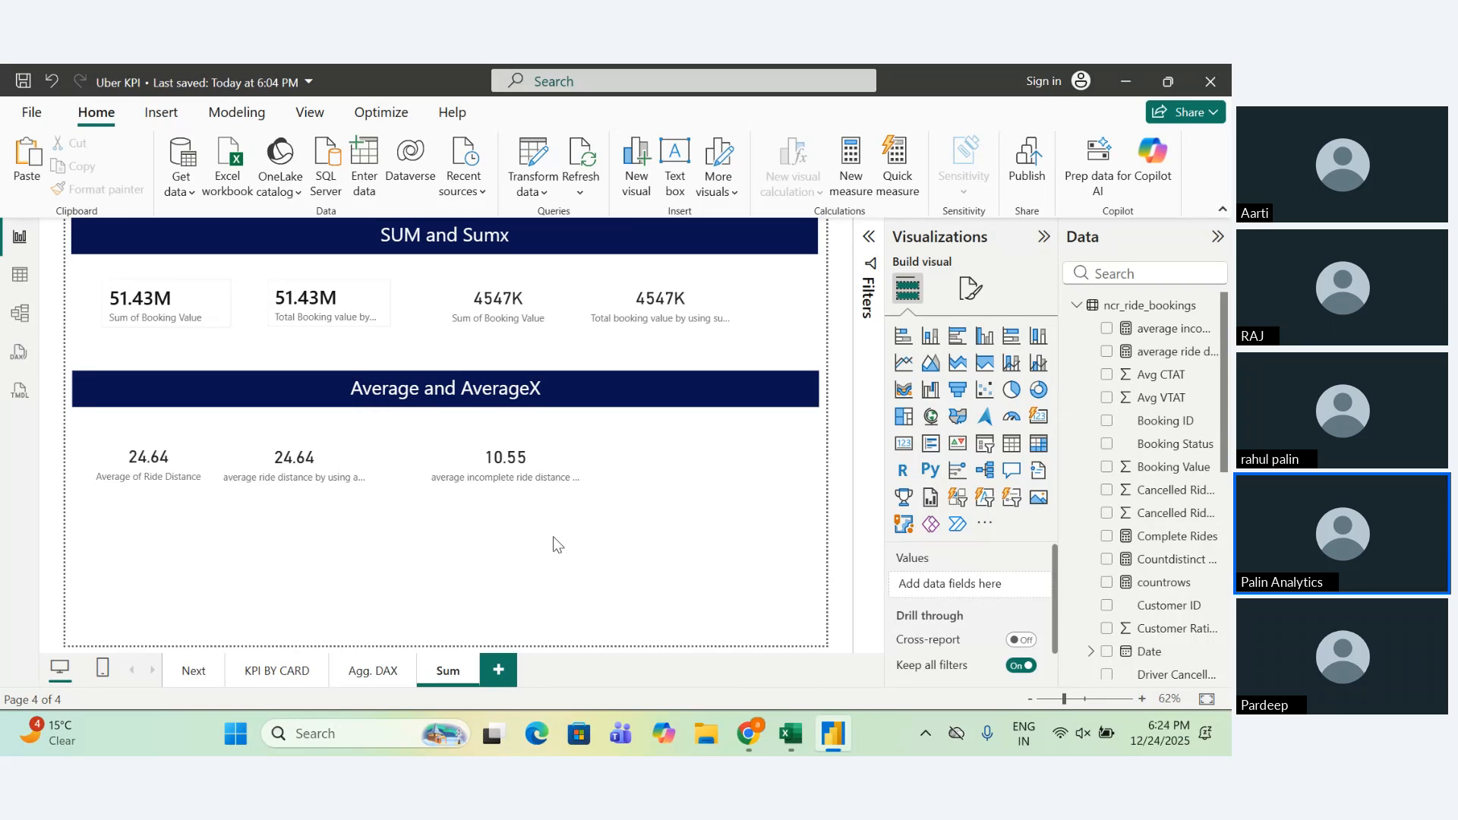
Duplicate the SUM and Sumx heading text box on the Sum page.
left_click(735, 237)
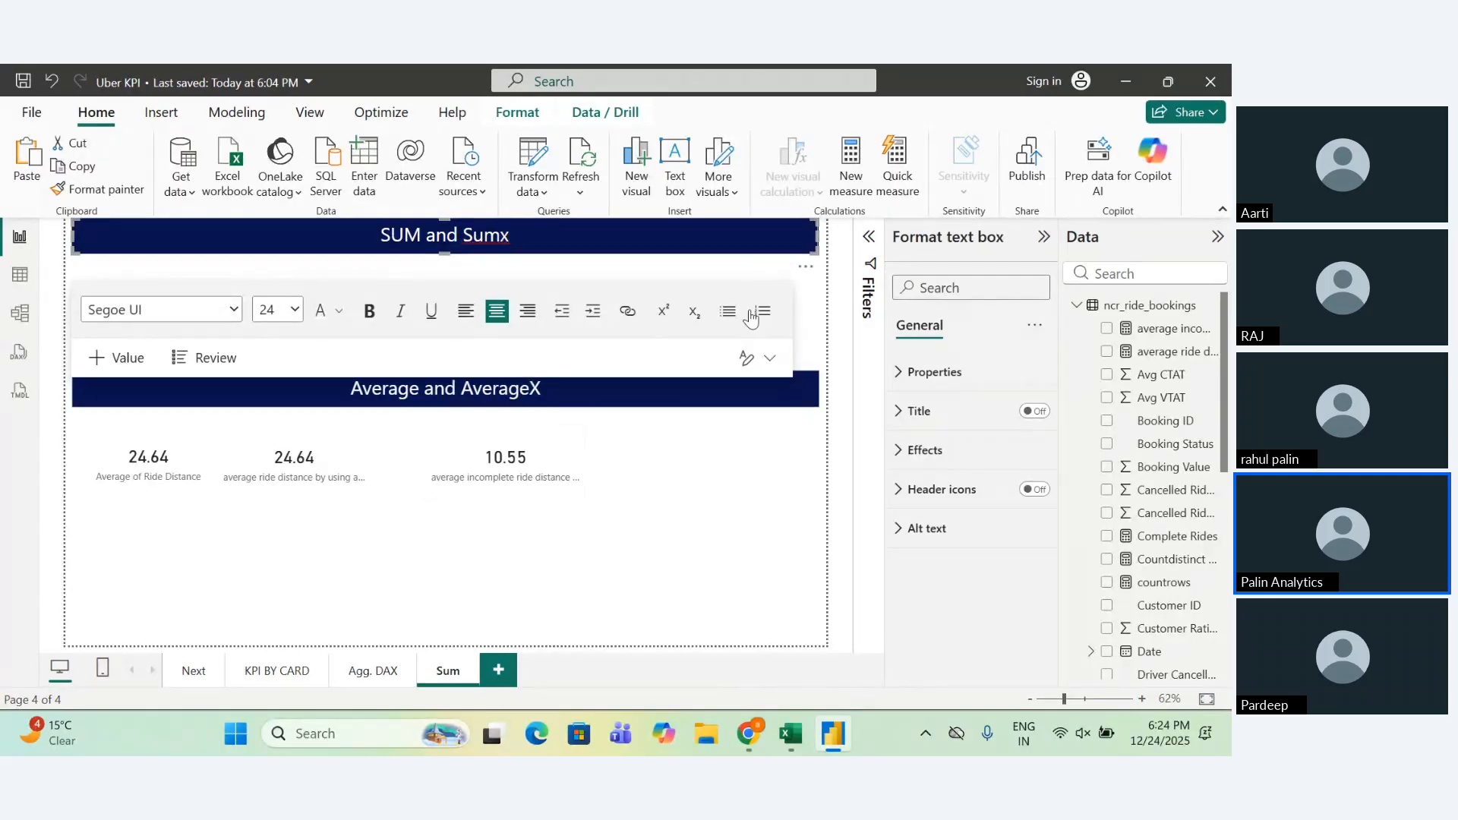
left_click(734, 461)
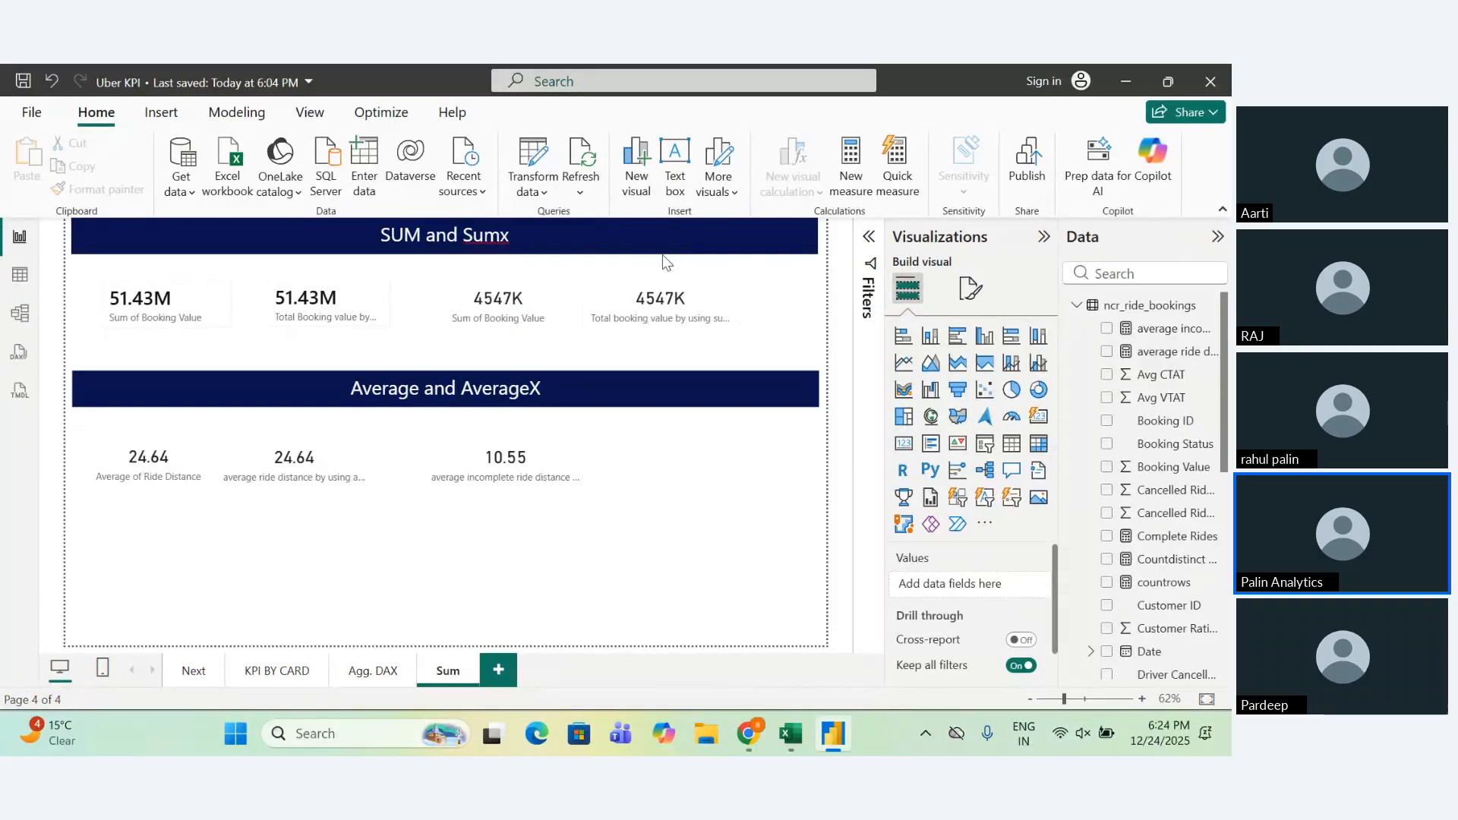
left_click(657, 230)
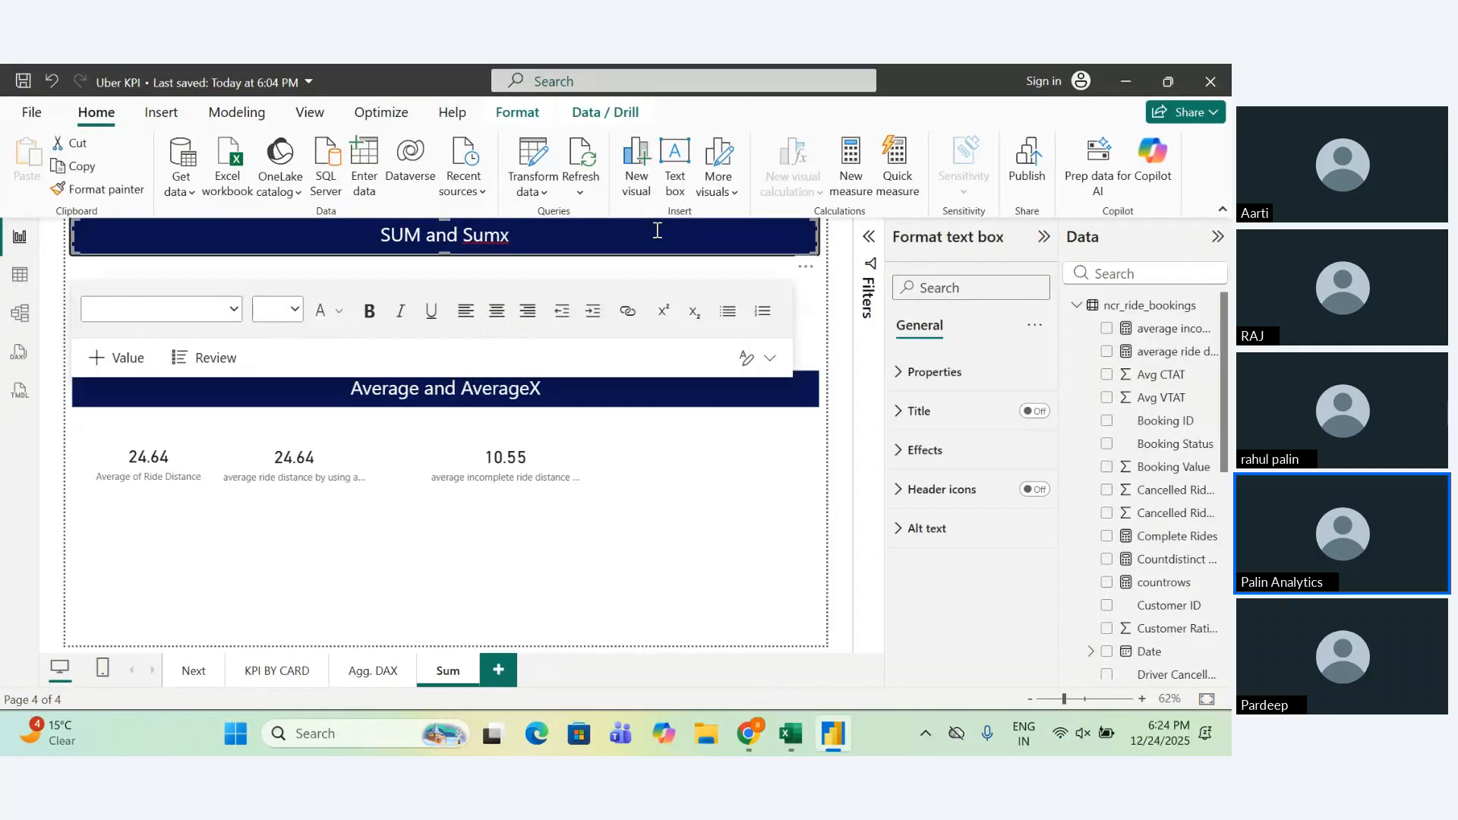
left_click(204, 540)
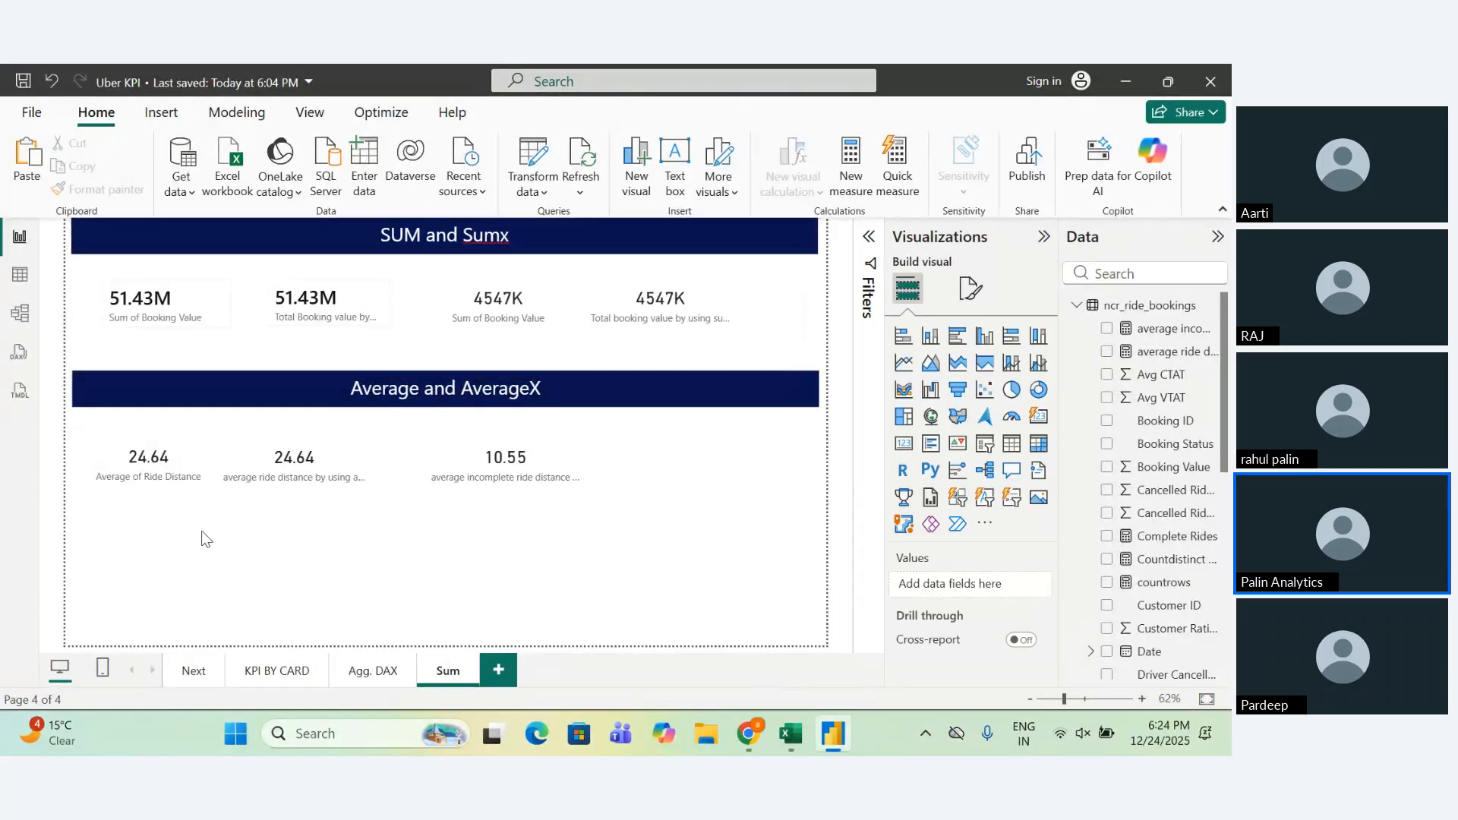
key("ctrl+v")
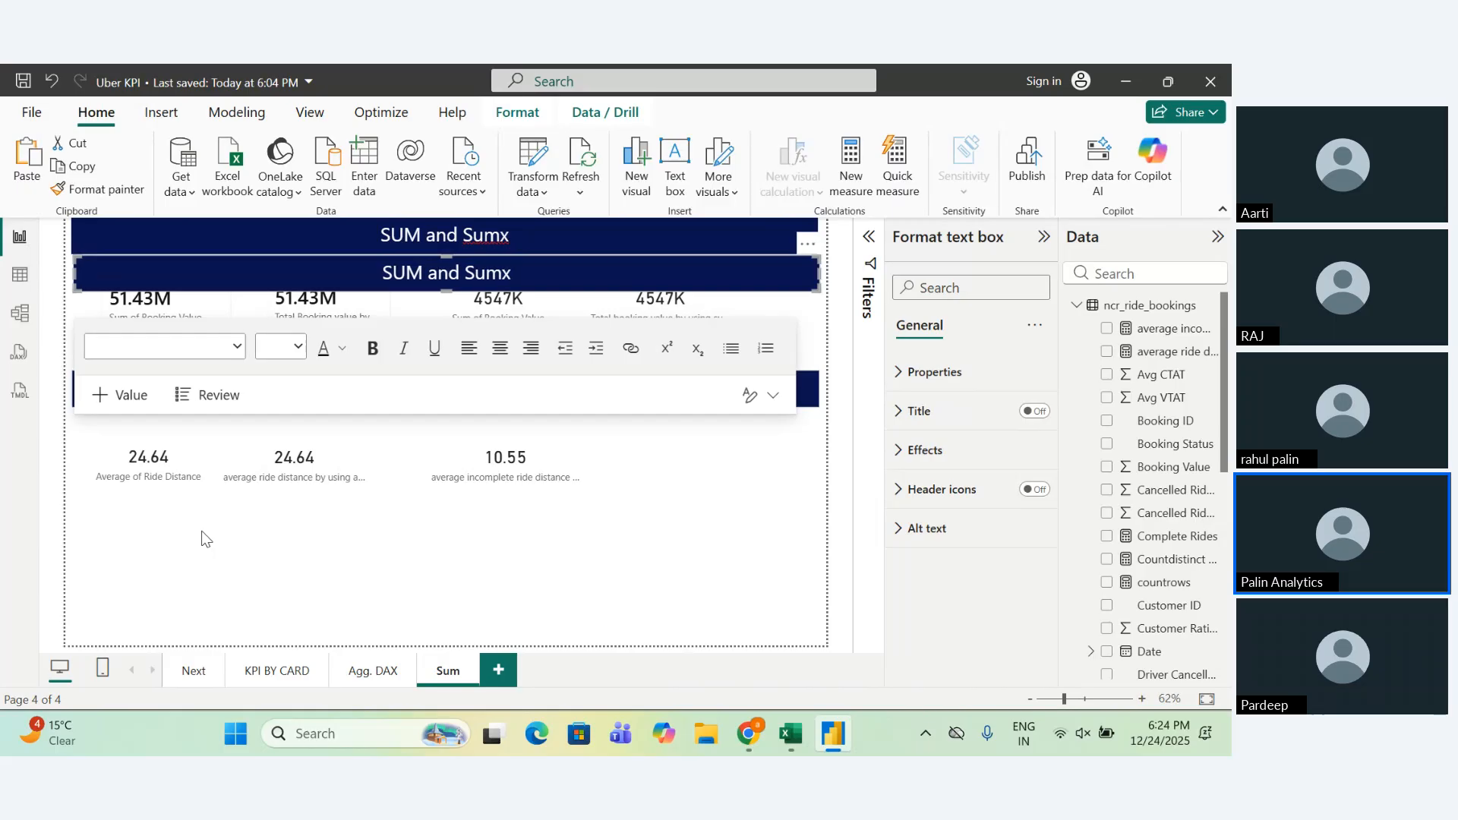
Move the duplicated SUM and Sumx heading down to just below the row of average ride distance cards.
key("Down")
key("Down")
key("Down")
key("Down")
key("Down")
key("Down")
key("Down")
key("Down")
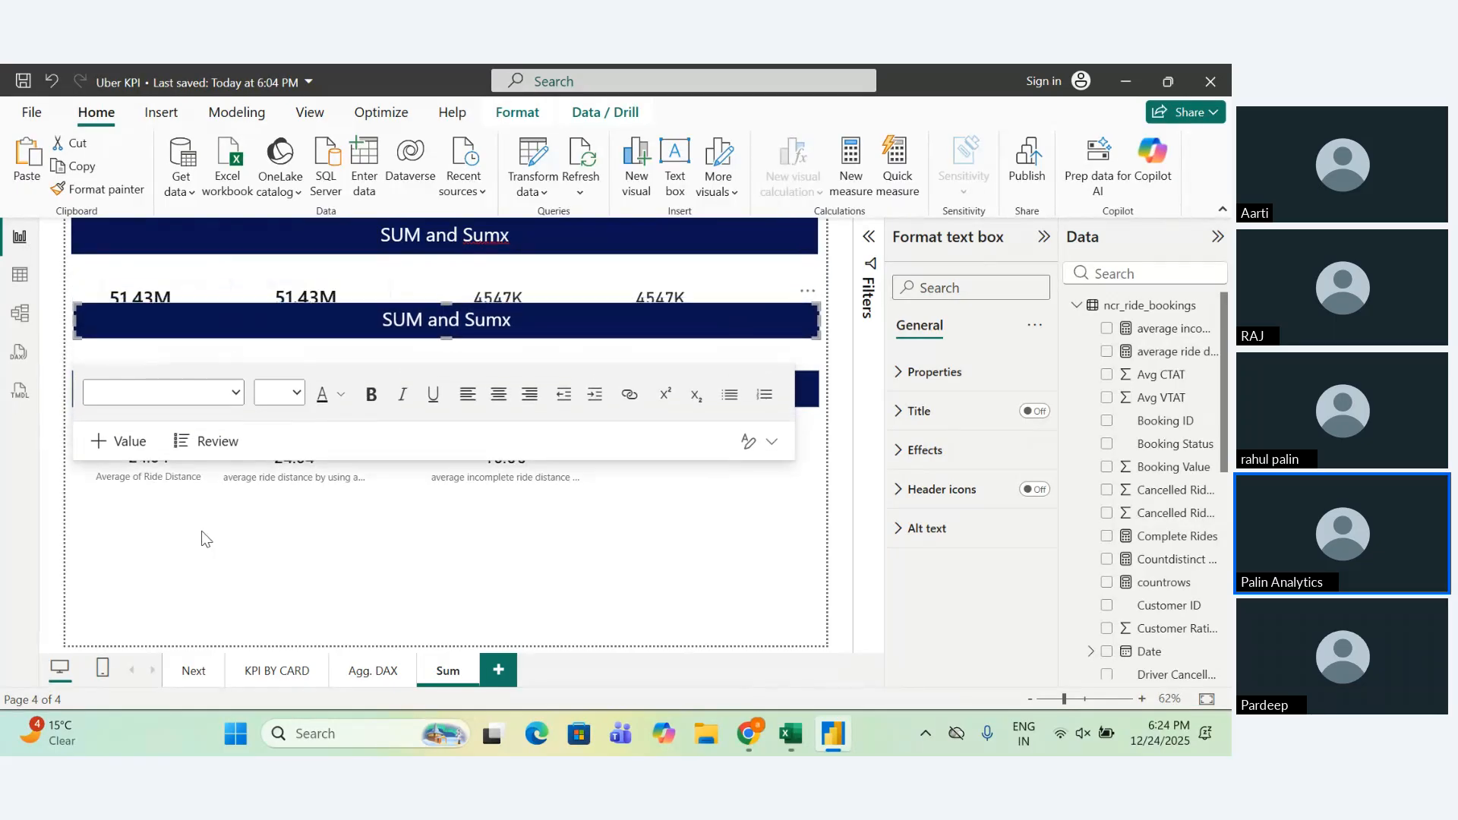
key("Down")
key("Down")
key("Down")
key("Down")
key("Down")
key("Down")
key("Down")
key("Down")
key("Down")
key("Down")
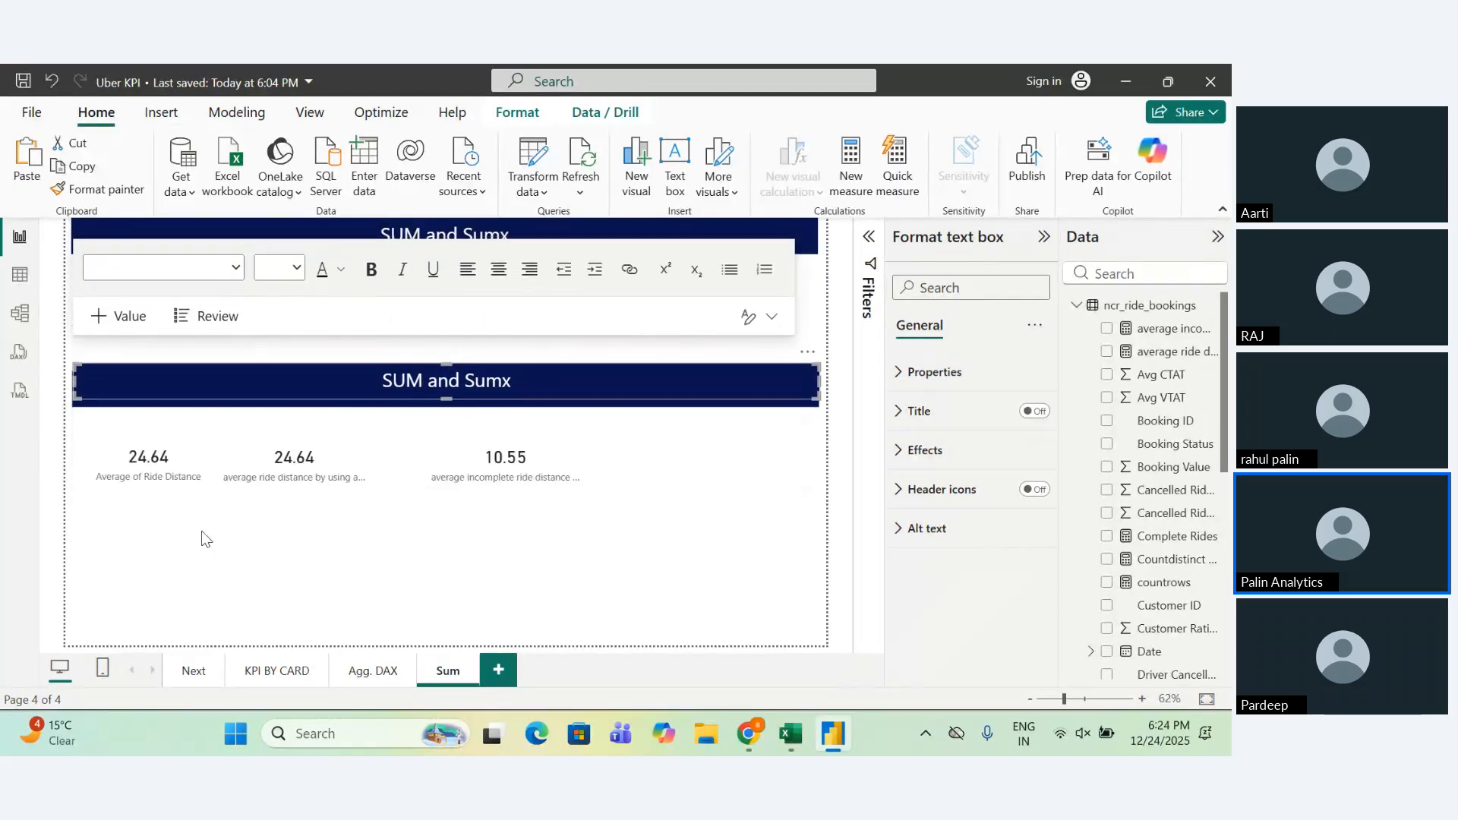
key("Down")
key("Down")
key("Down")
key("Down")
key("Down")
key("Down")
key("Down")
key("Down")
key("Down")
key("Down")
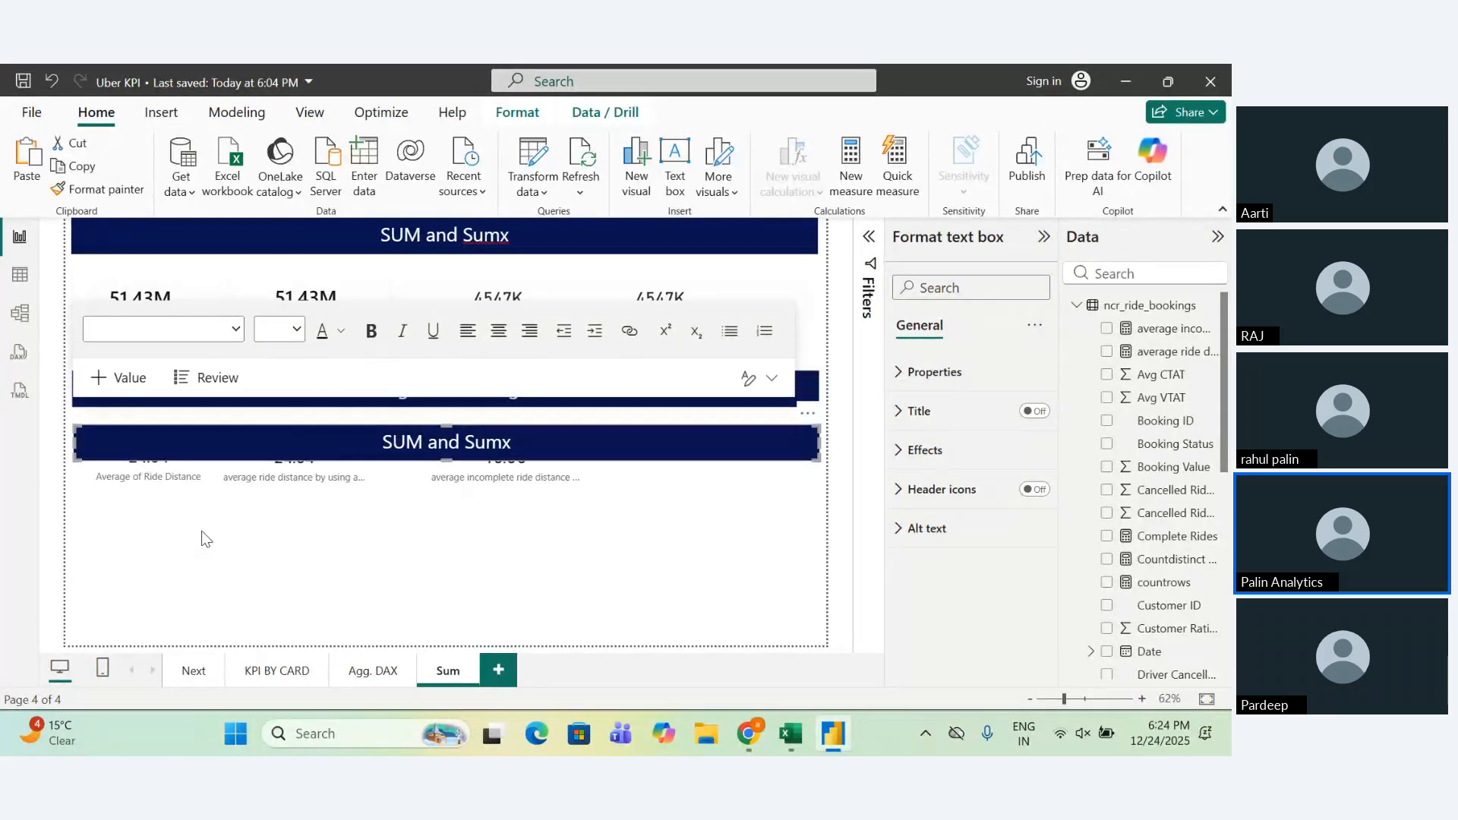
key("Down")
key("Down")
key("Down")
key("Down")
key("Down")
key("Down")
key("Down")
key("Down")
key("Down")
key("Down")
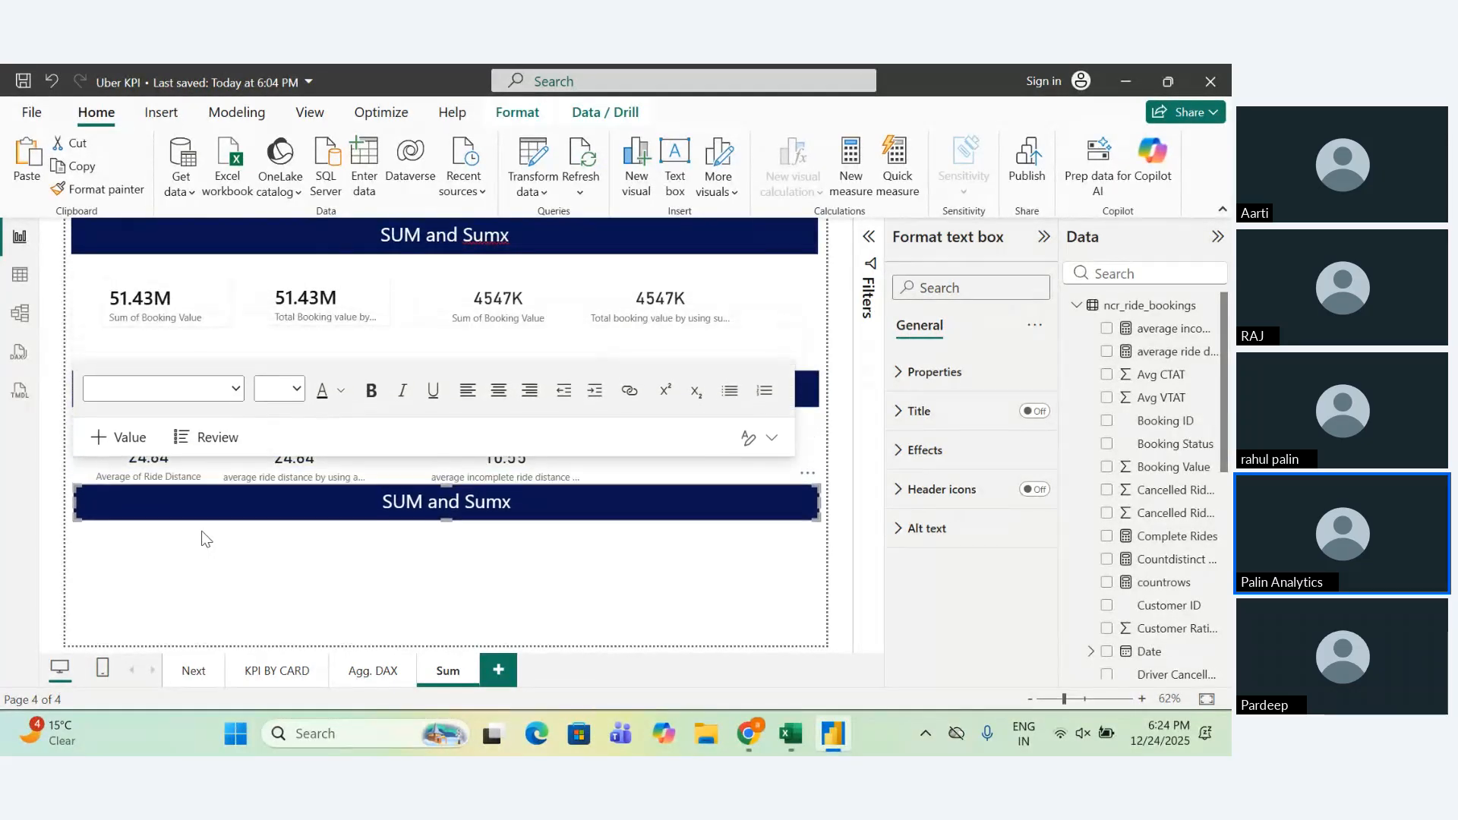
key("Down")
key("Down")
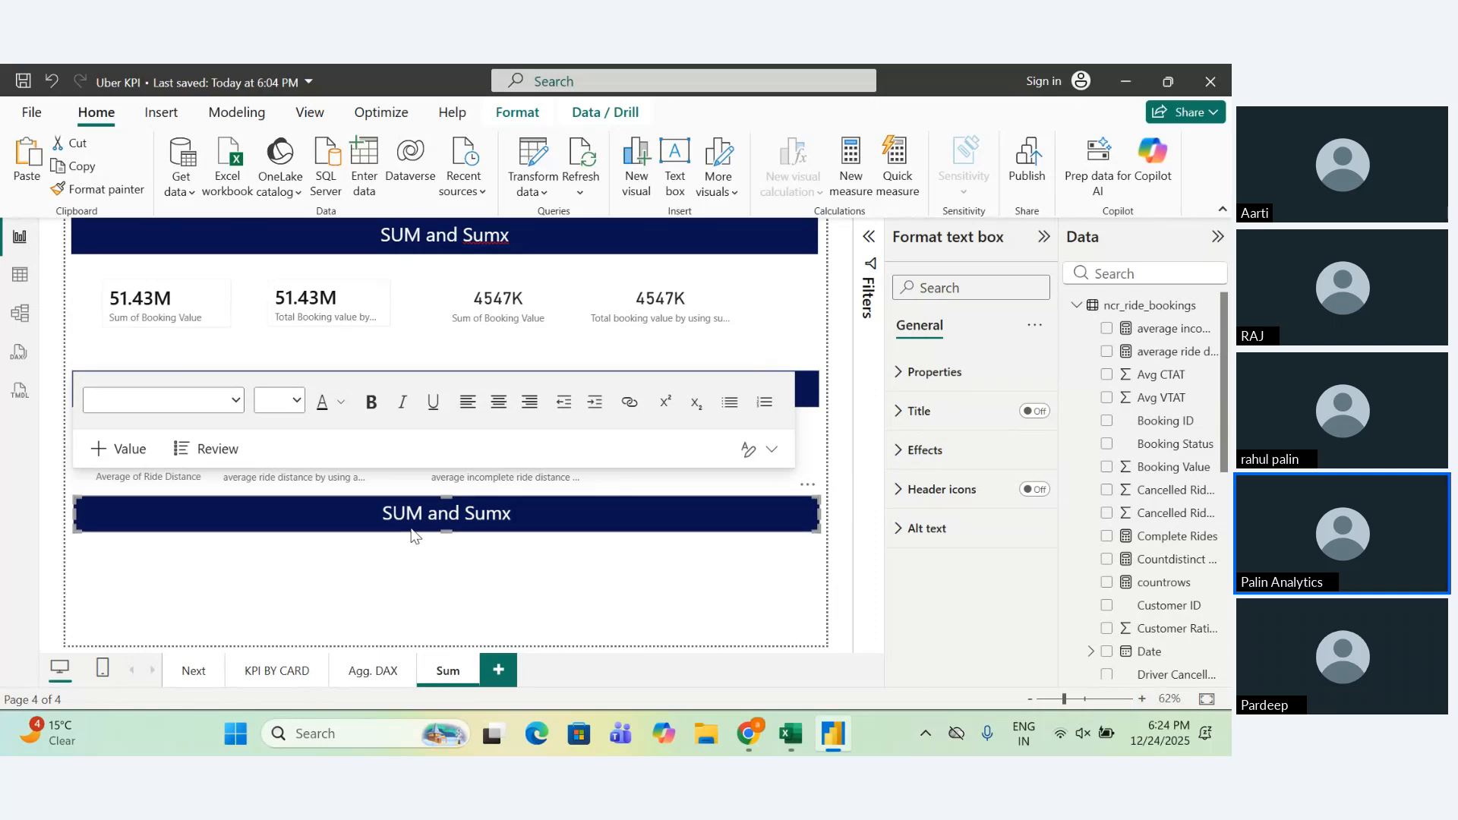
Replace the duplicated heading's text with "Max and min".
left_click(406, 513)
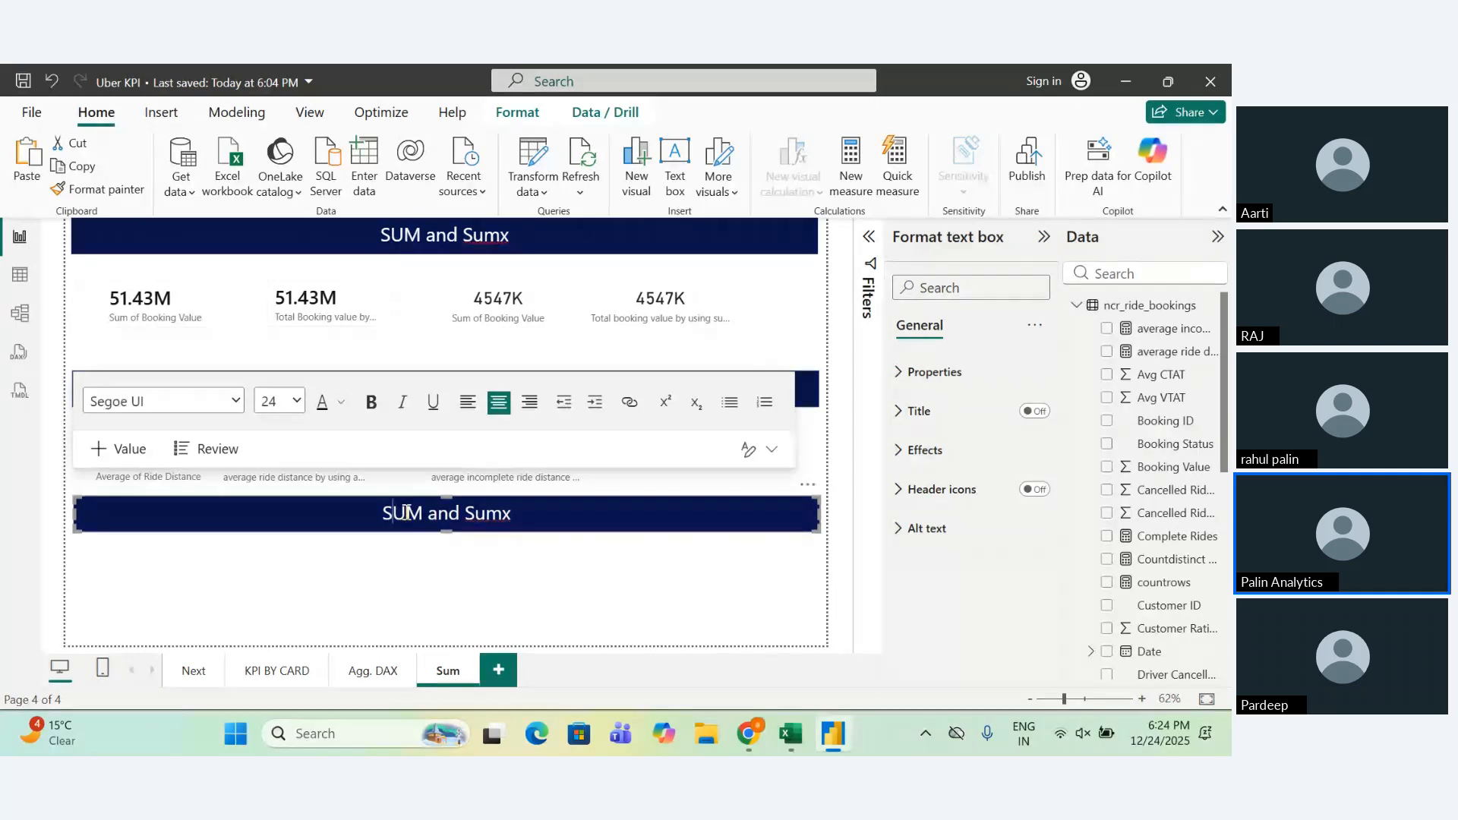
key("Left")
key("shift+Right")
key("shift+Right")
key("shift+Right")
key("shift+Right")
key("shift+Right")
key("shift+Right")
key("shift+Right")
key("shift+Right")
key("shift+Right")
key("shift+Right")
key("shift+Right")
key("shift+Right")
type("Max and")
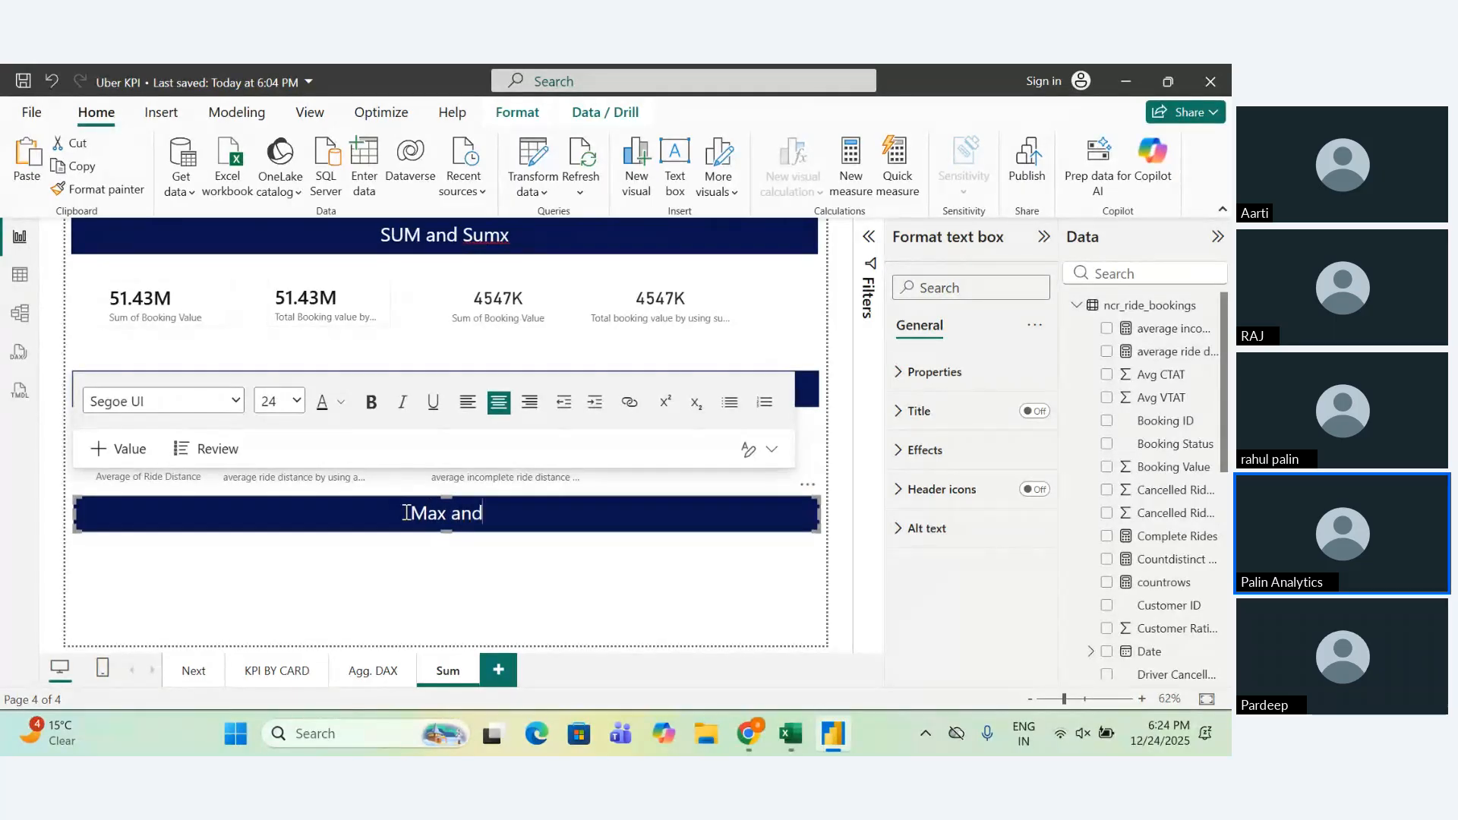
type(" min")
left_click(395, 577)
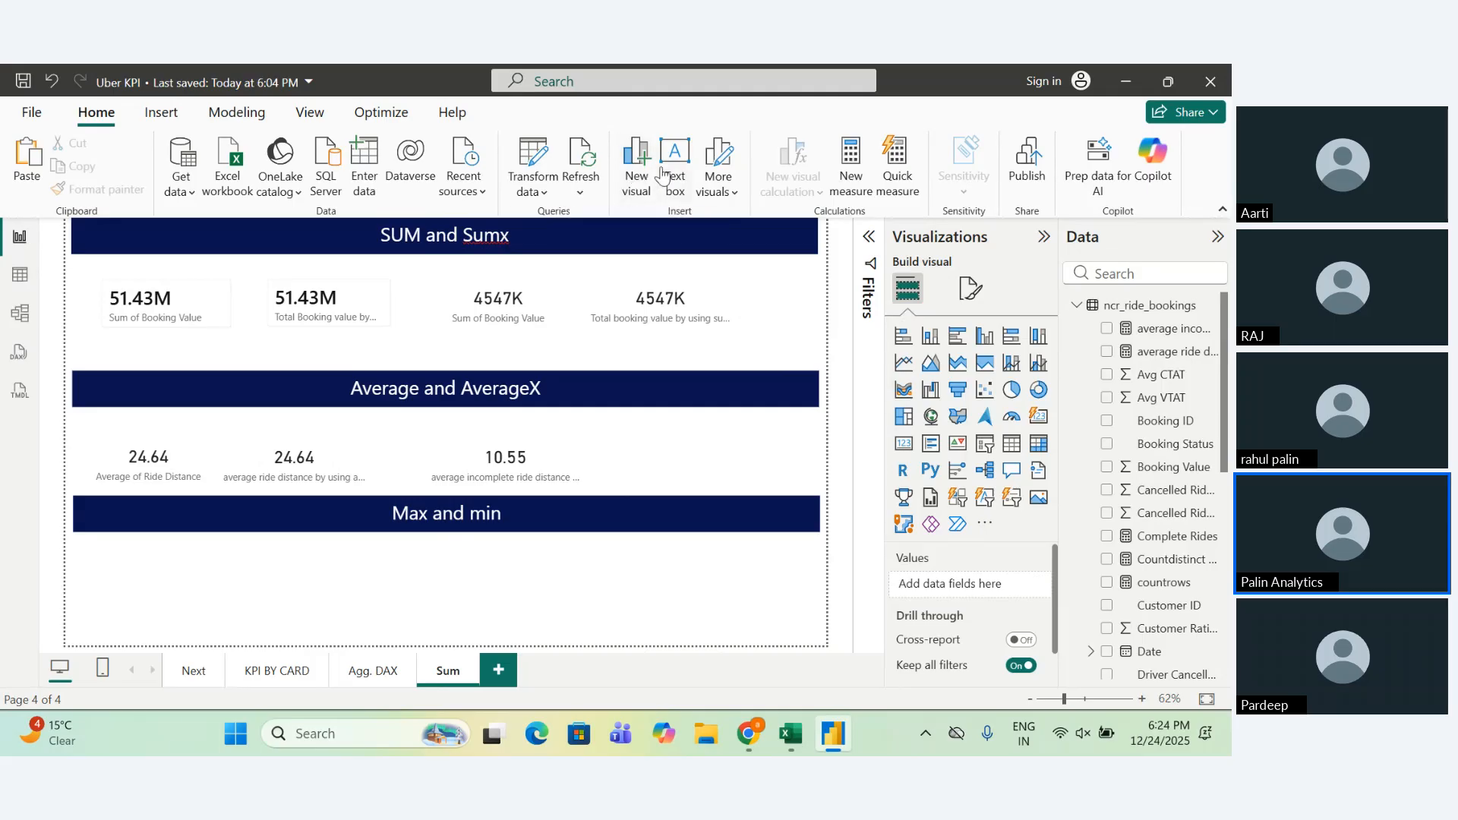
Create a new measure, begin its expression with max and compare the descriptions of the MAX, MAXA and MAXX functions.
left_click(861, 166)
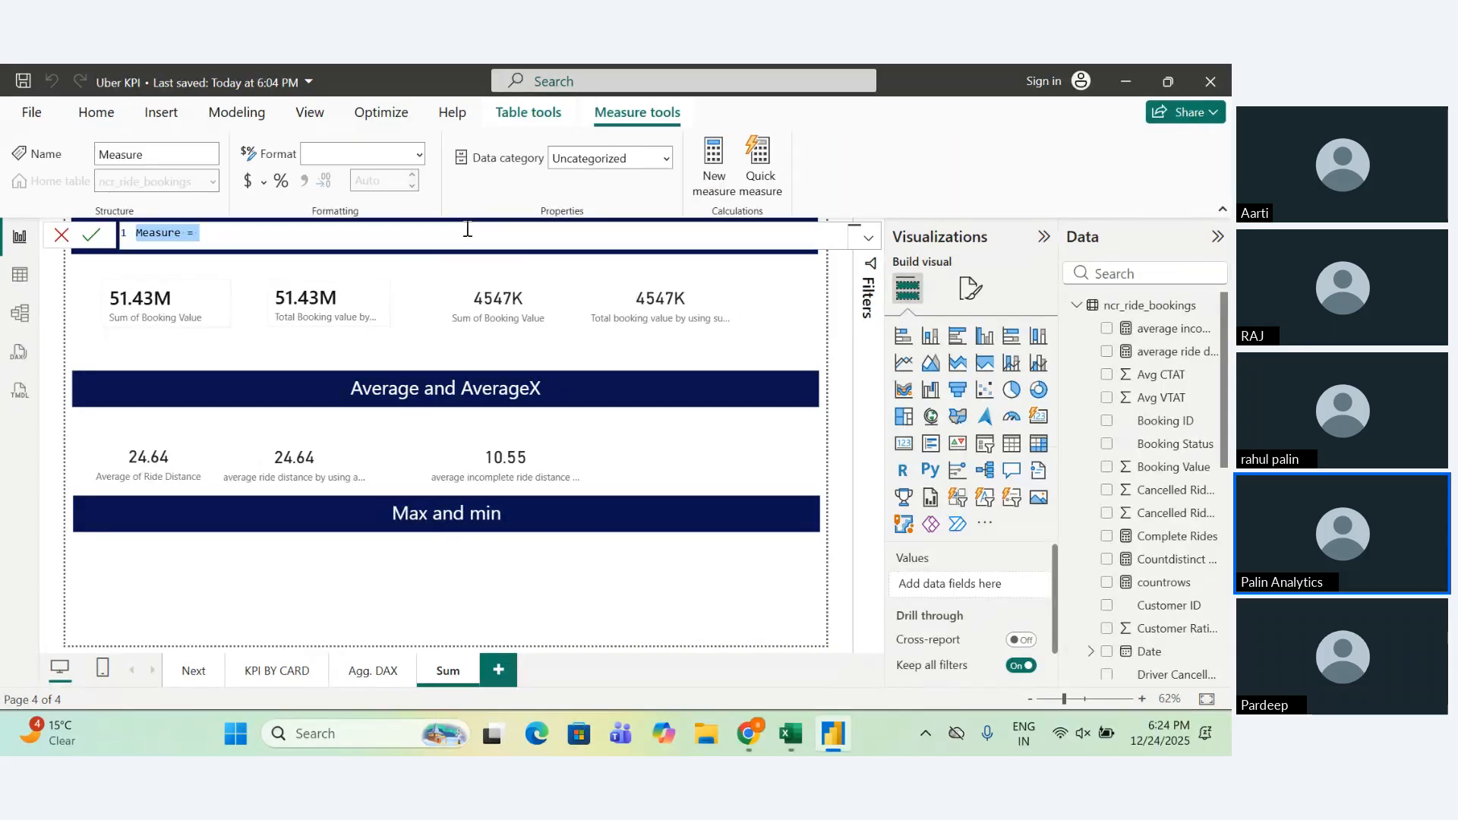
left_click(467, 229)
type("max")
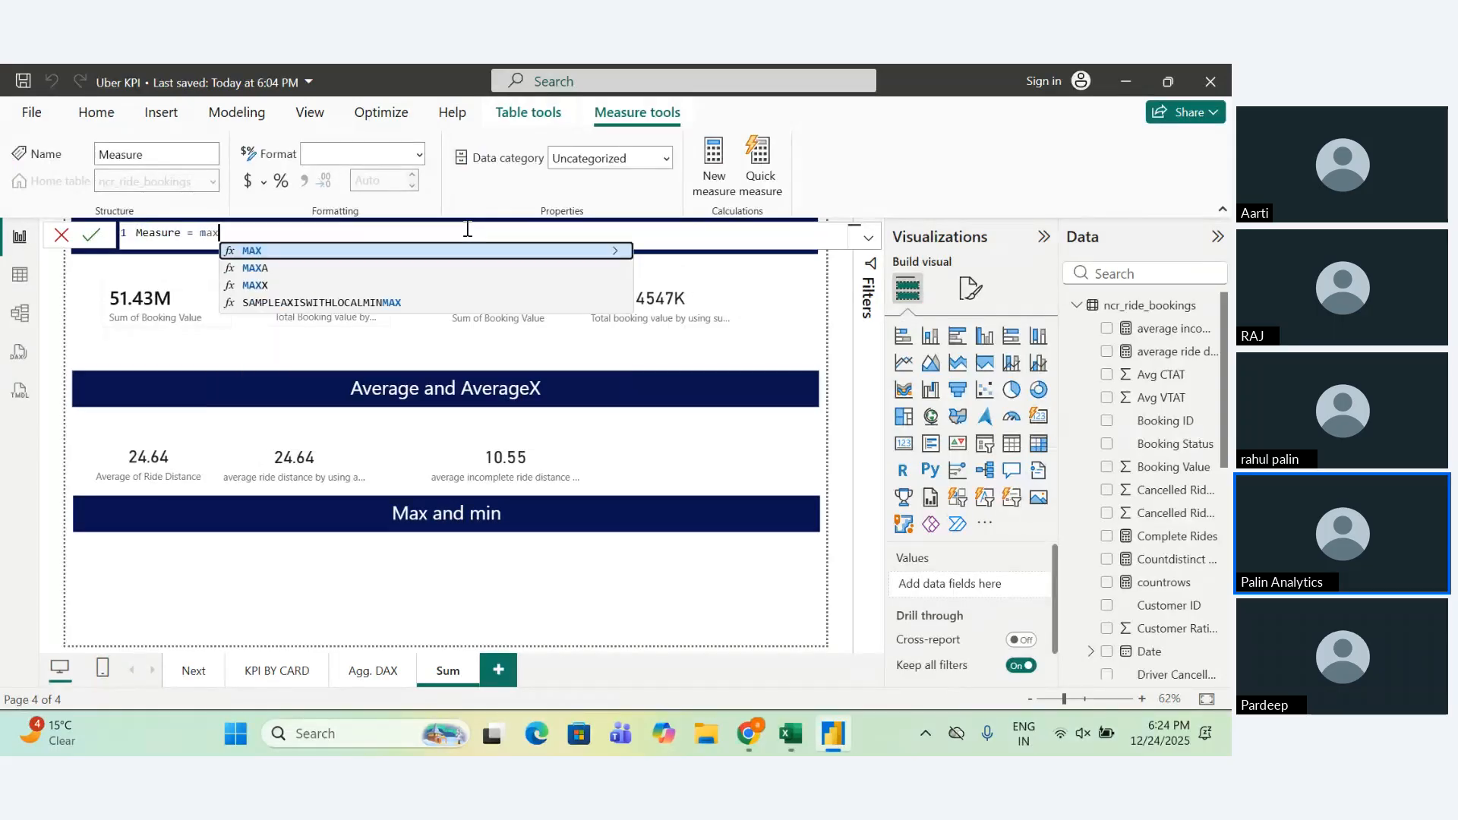
key("Up")
key("Up")
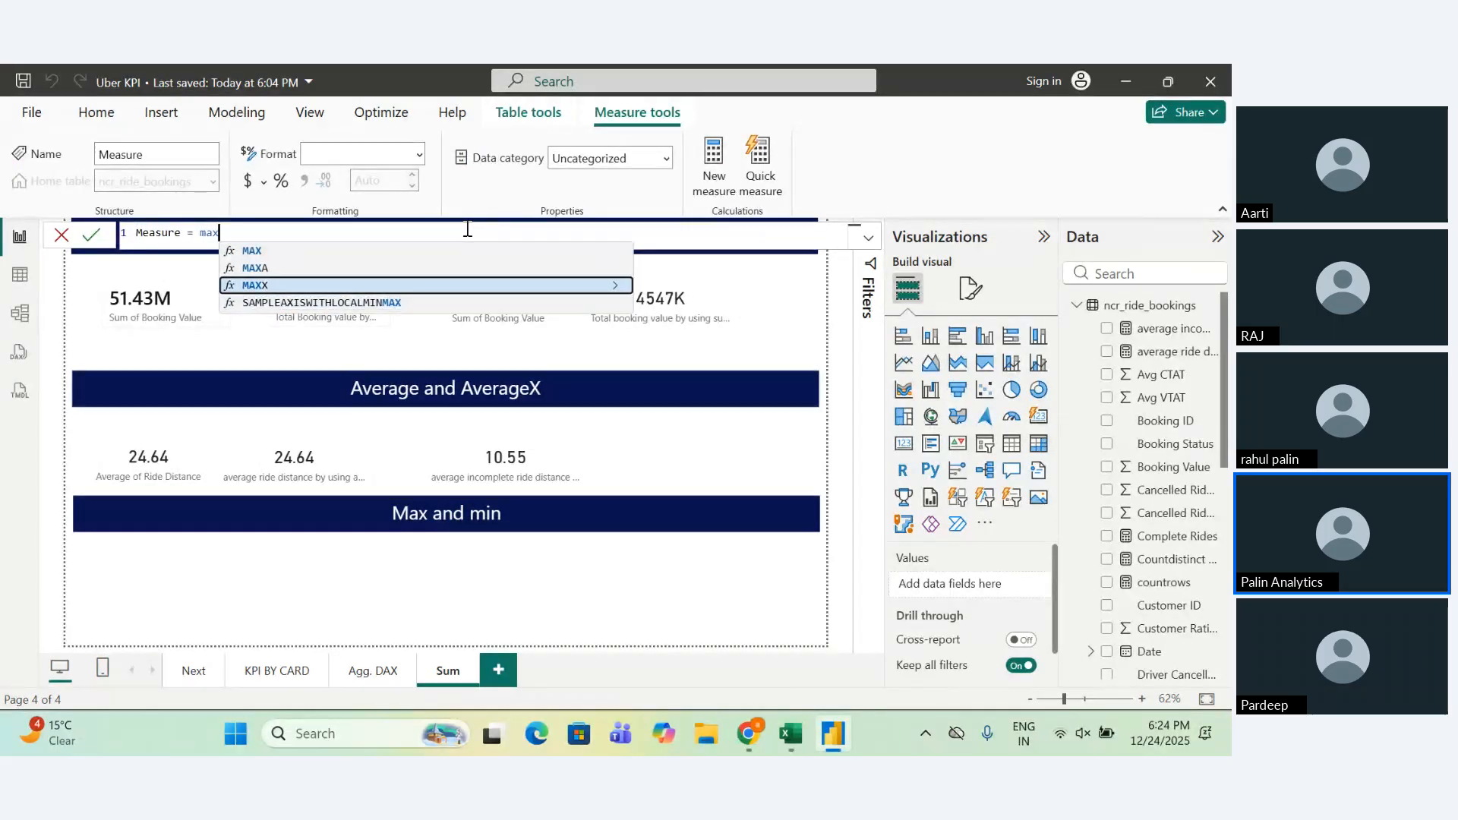
key("Up")
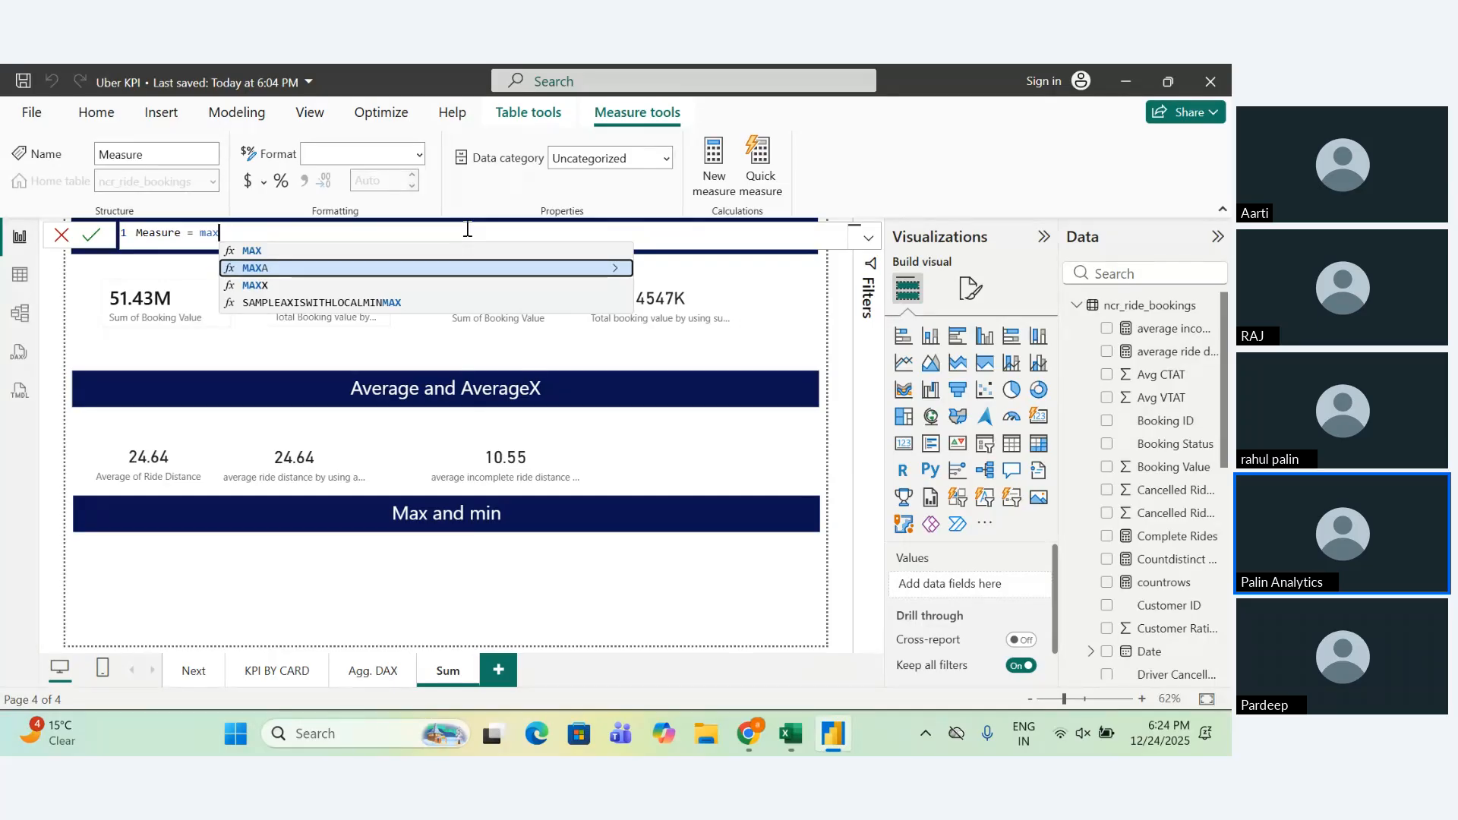
left_click(617, 268)
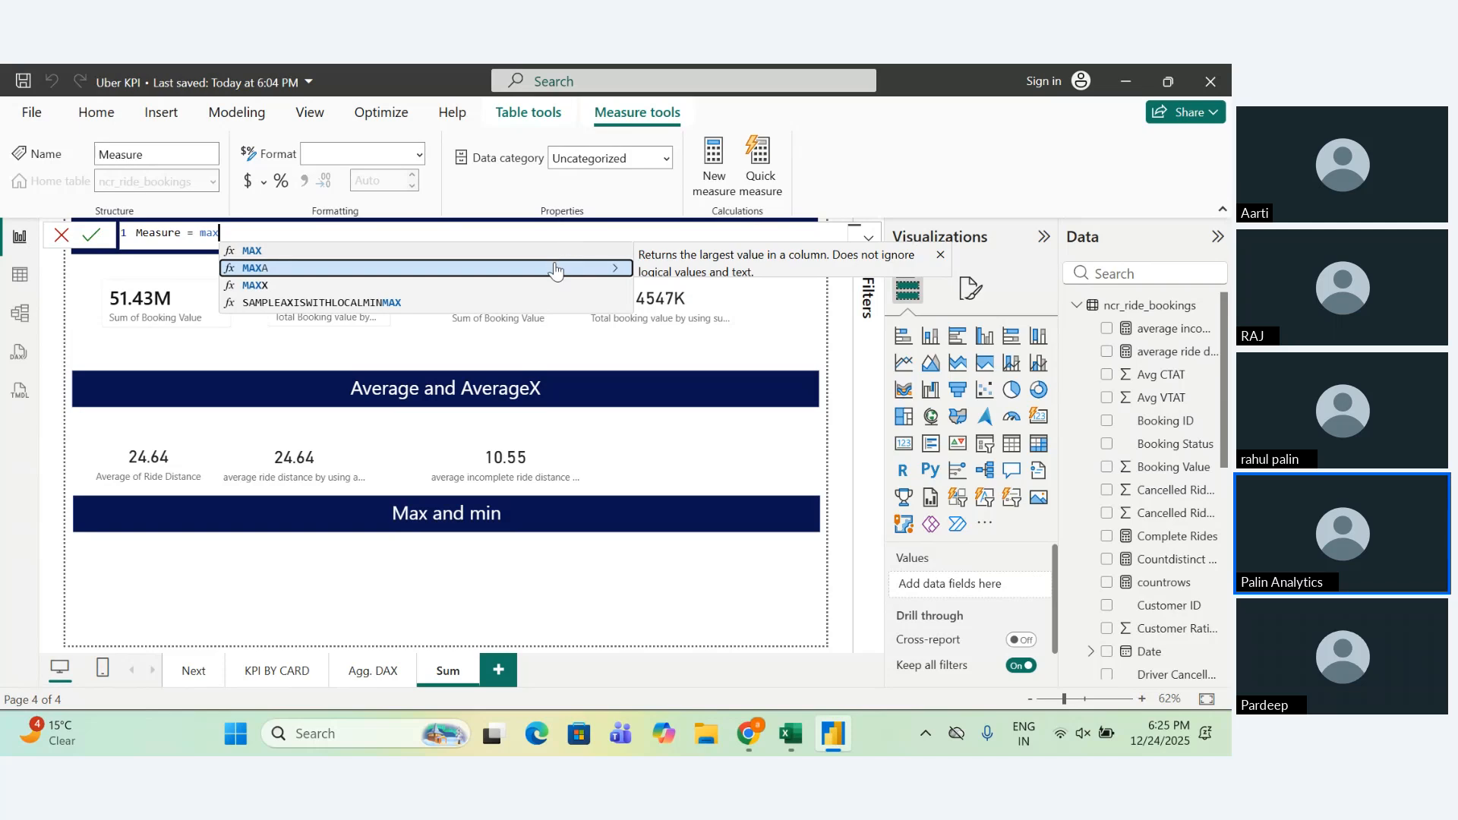
key("Up")
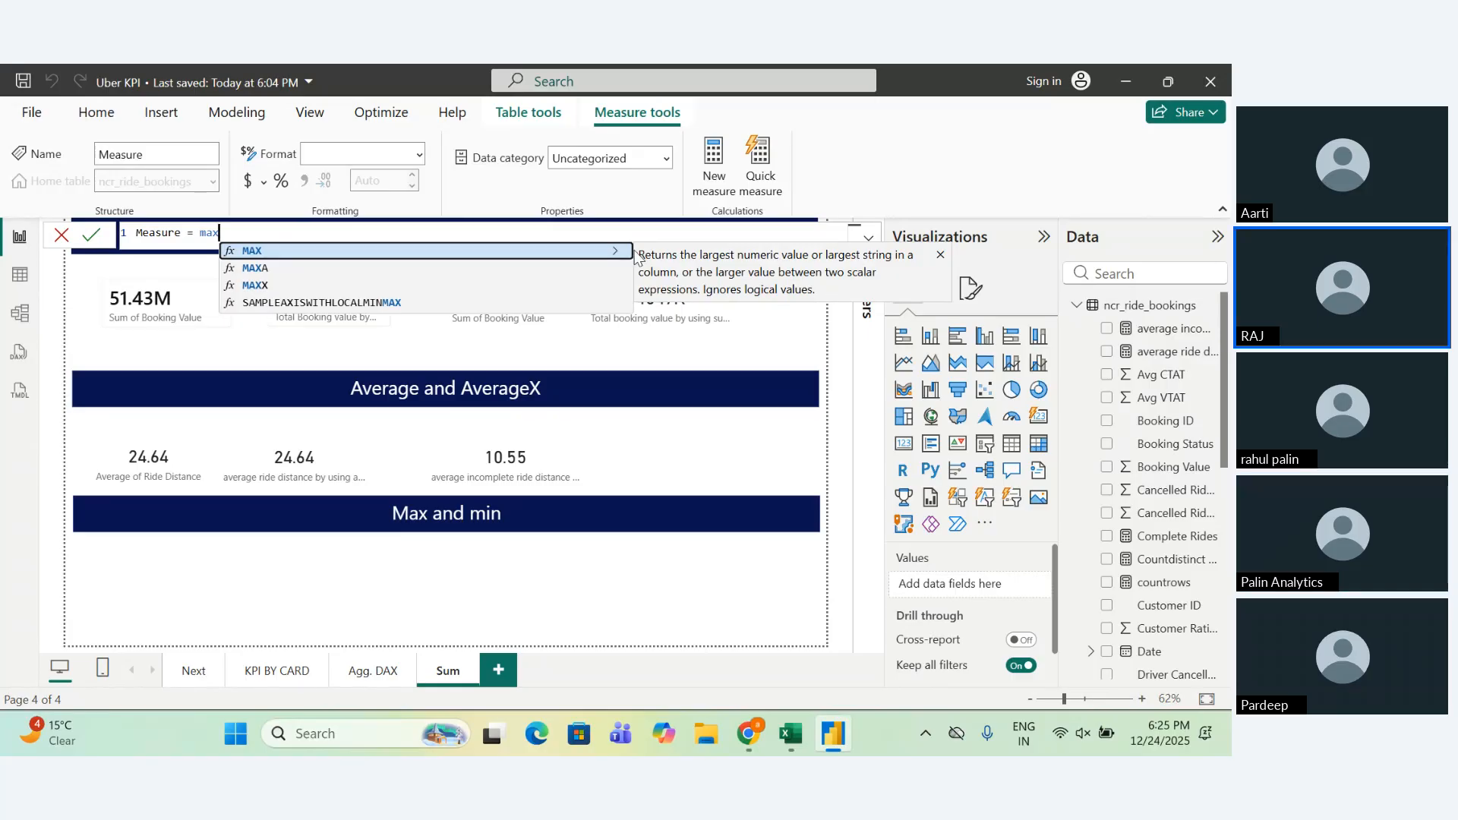
key("Down")
key("Down")
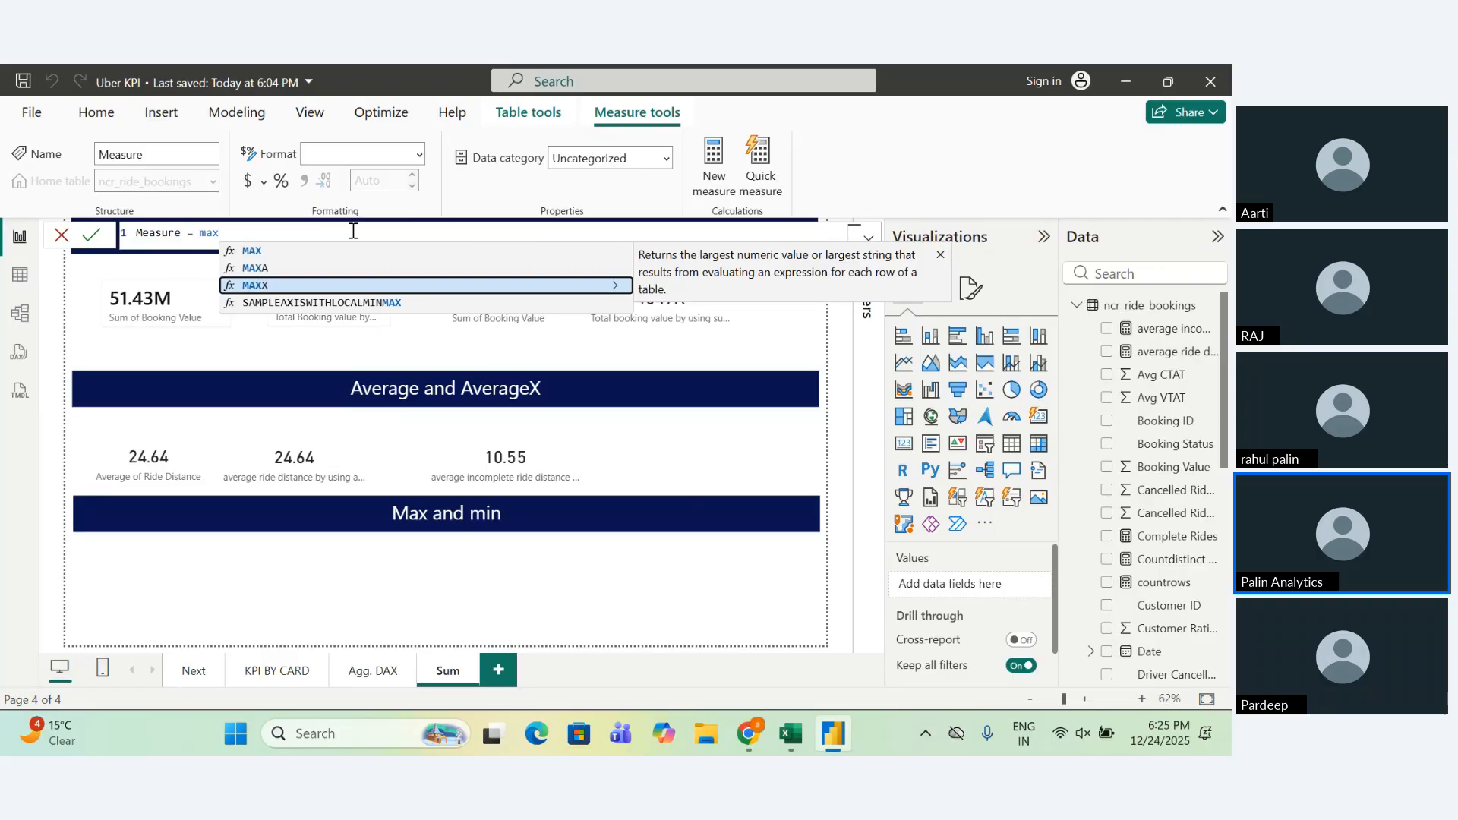
Rename the new measure in its formula to "Maximum booking value by using max".
key("Left")
key("Left")
key("Left")
key("shift+Left")
key("shift+Left")
key("shift+Left")
key("shift+Left")
key("shift+Left")
key("shift+Left")
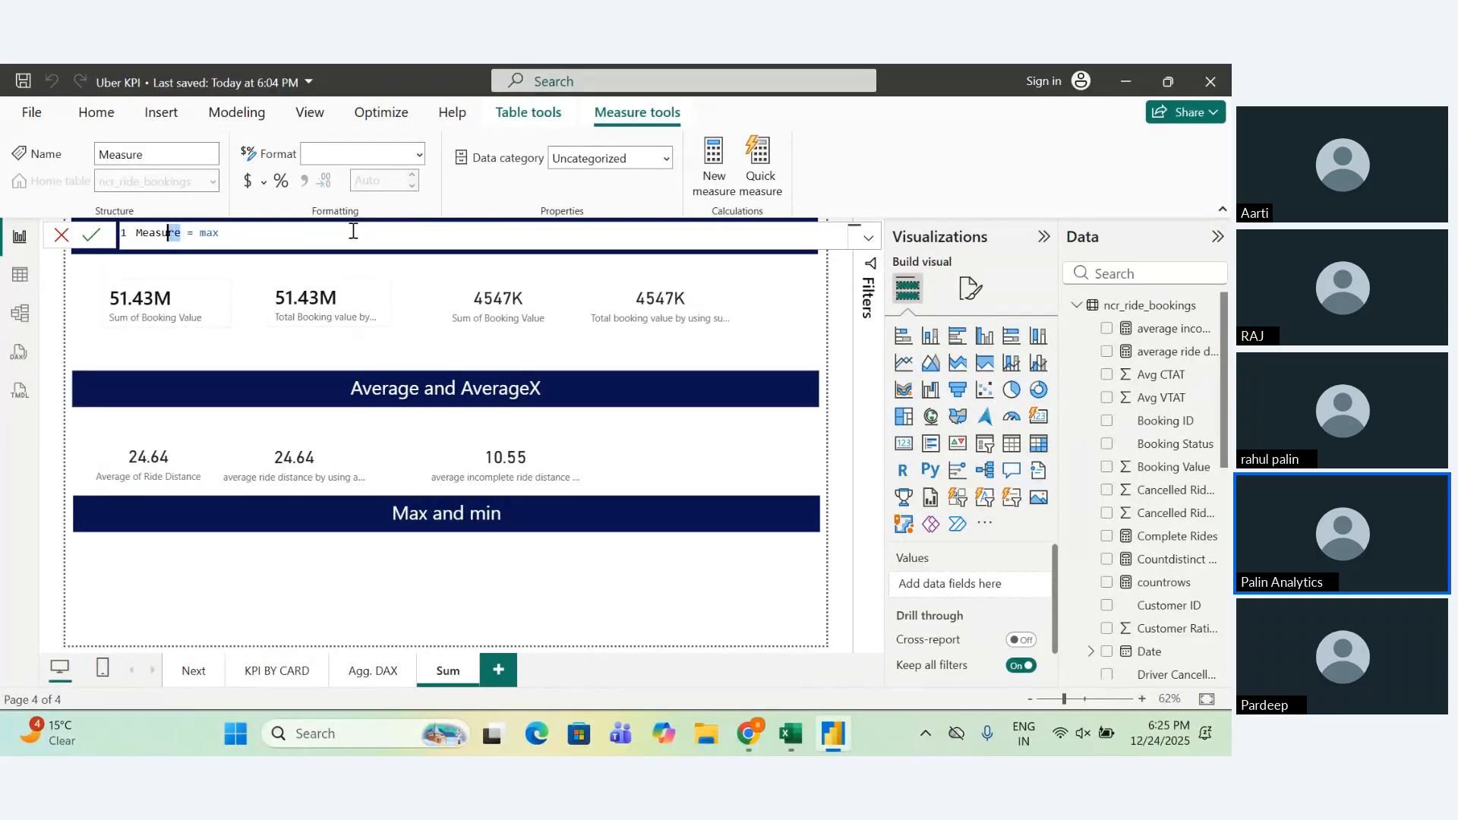
type("Ma")
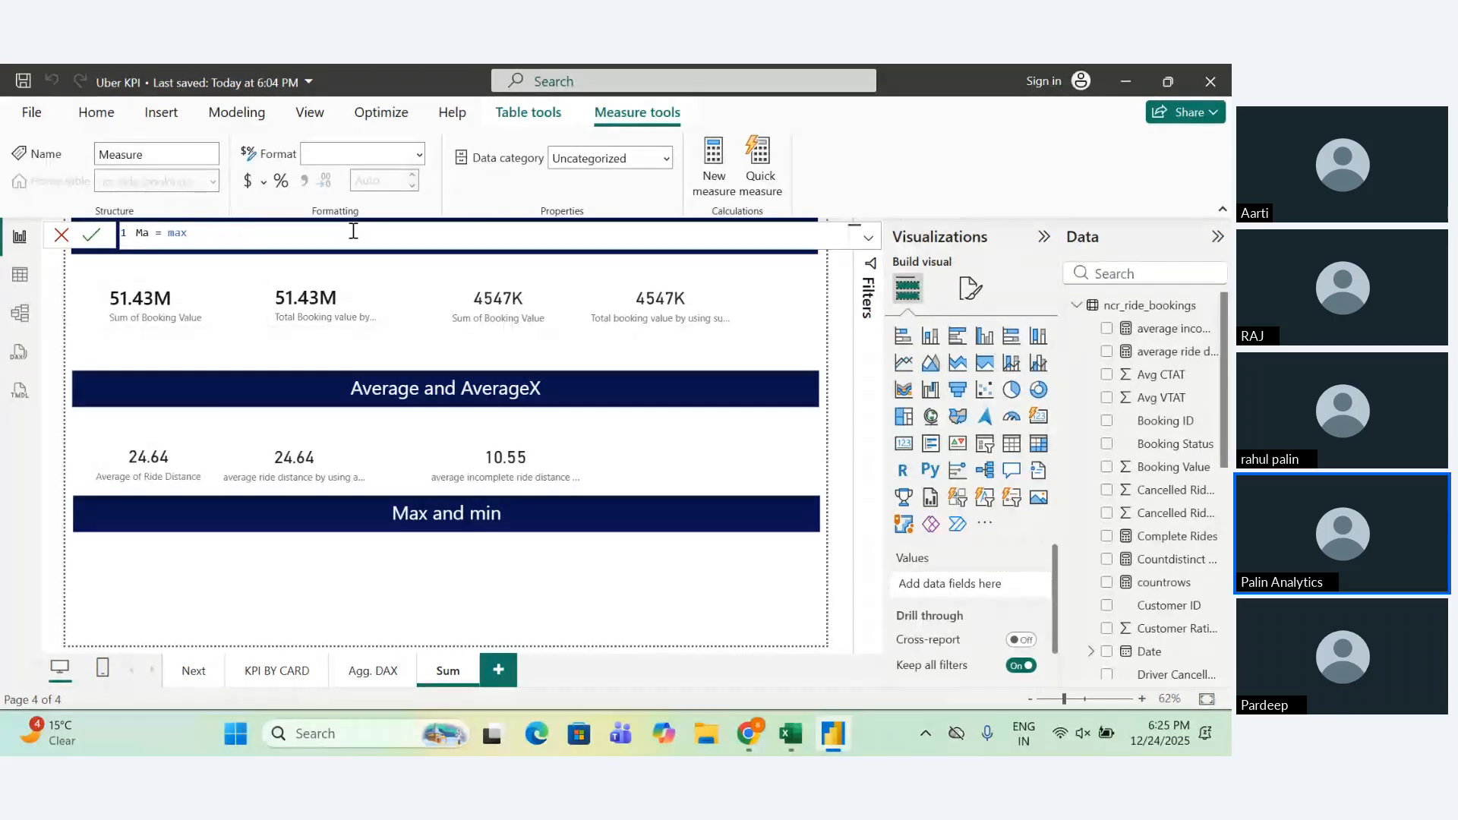
type("ximum")
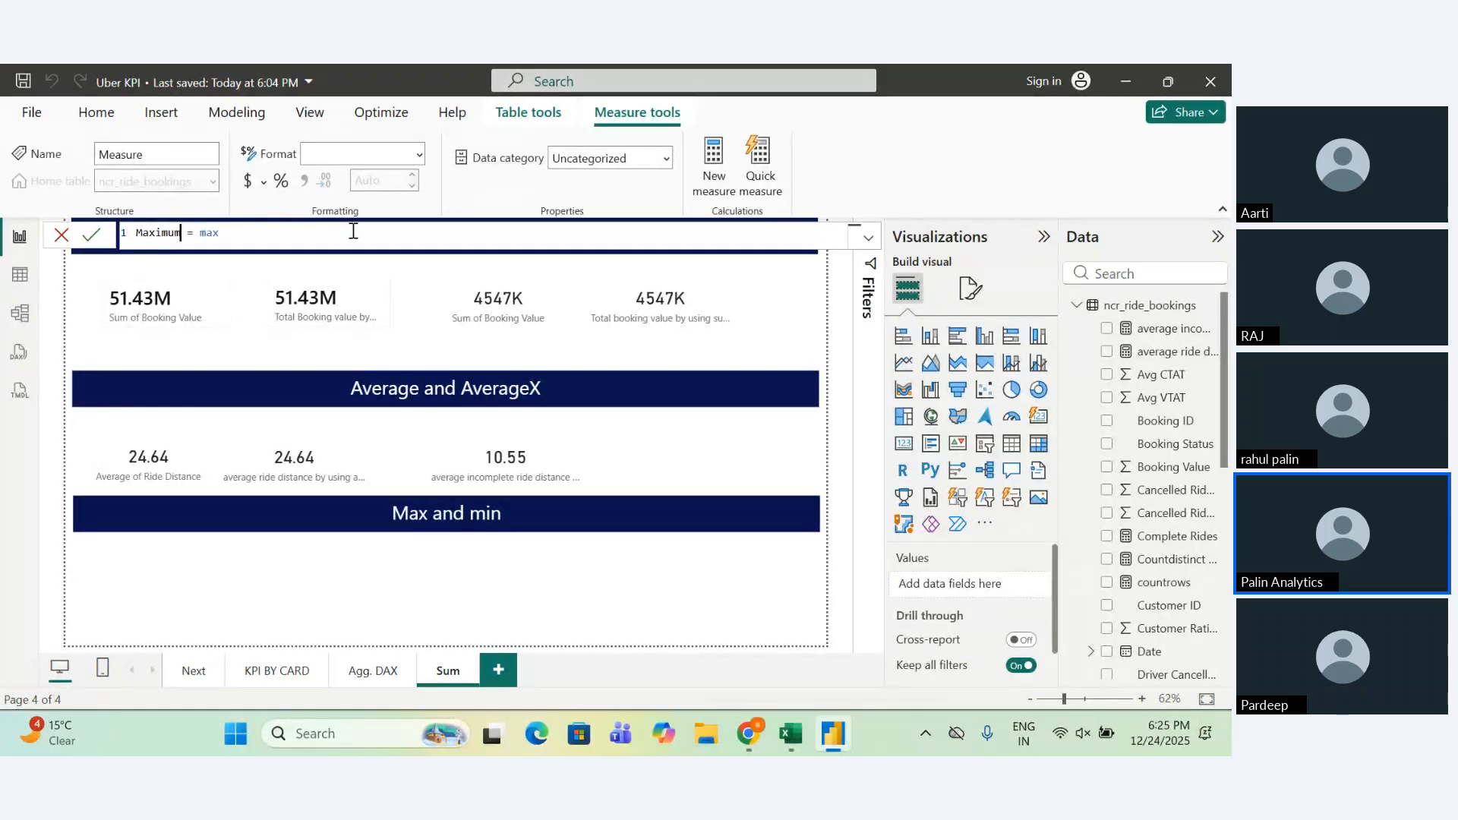
type(" booking value by using ma")
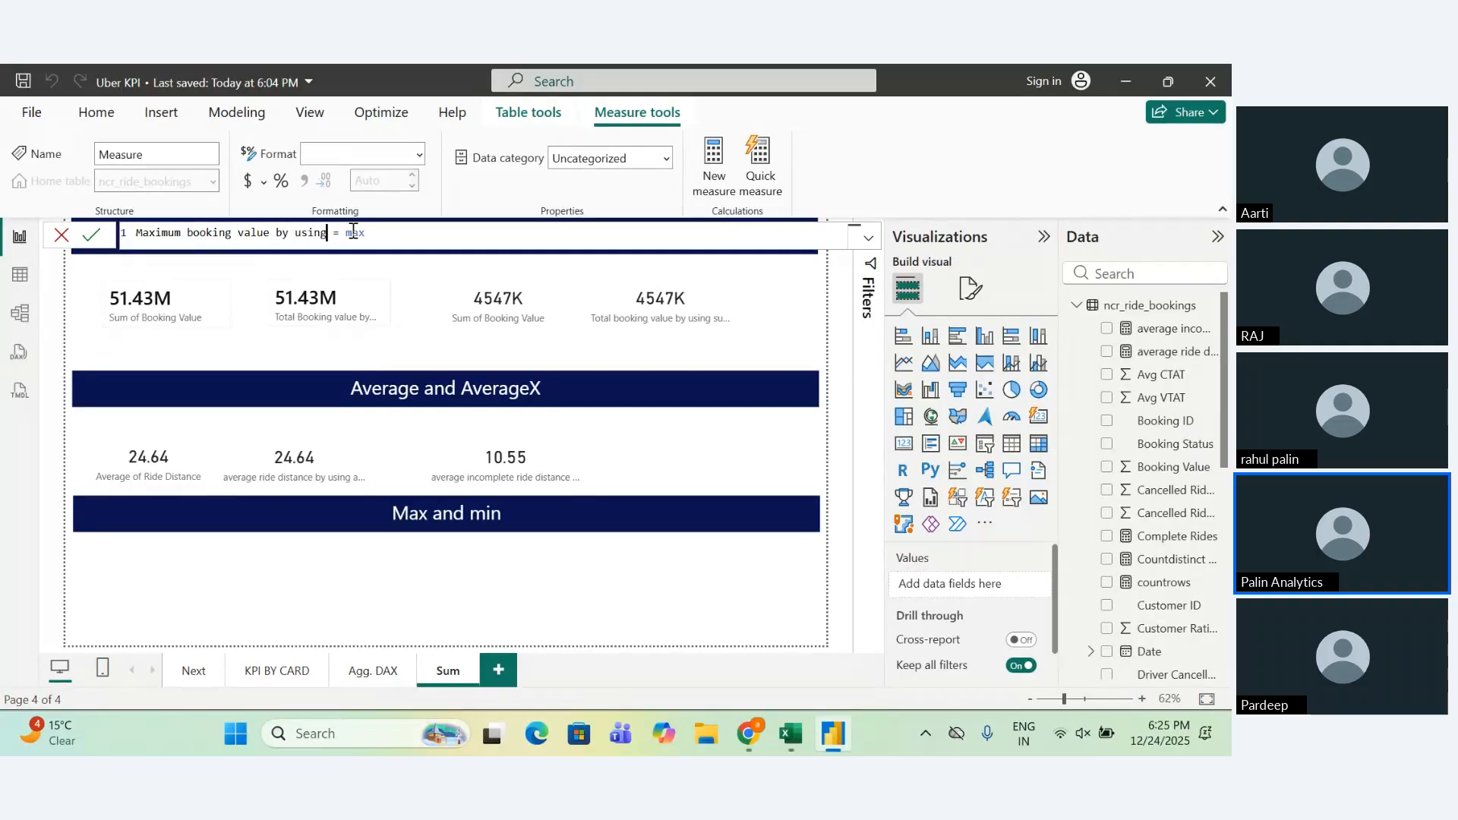
type("x")
Complete the max expression with ncr_ride_bookings[Booking Value] as its argument and commit the measure.
key("Right")
key("Right")
key("Right")
key("Right")
key("Right")
key("Right")
type("(")
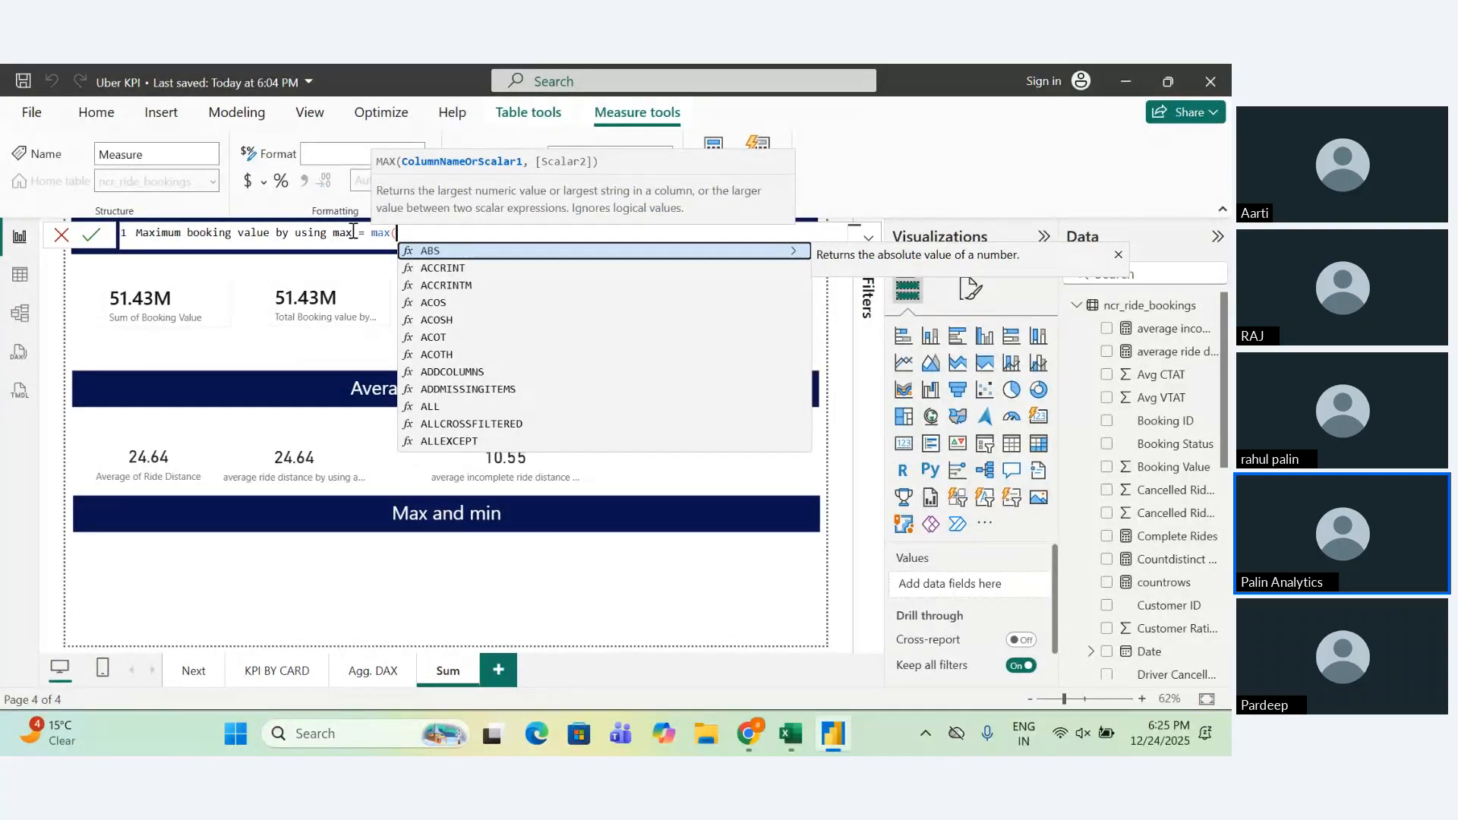
type("bookin")
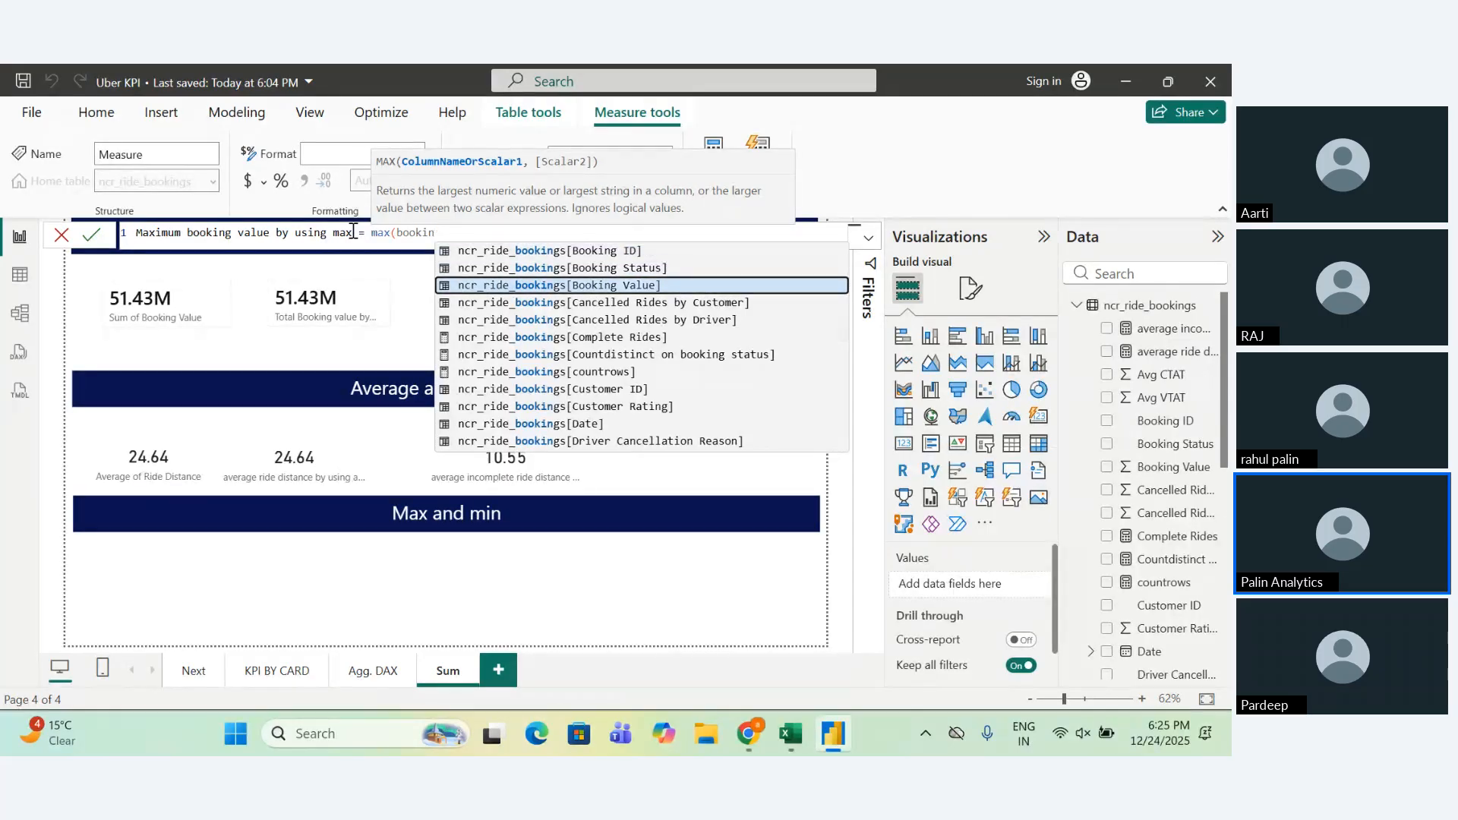
key("Down")
key("Down")
key("Up")
key("Up")
key("Up")
key("Down")
key("Tab")
type(")")
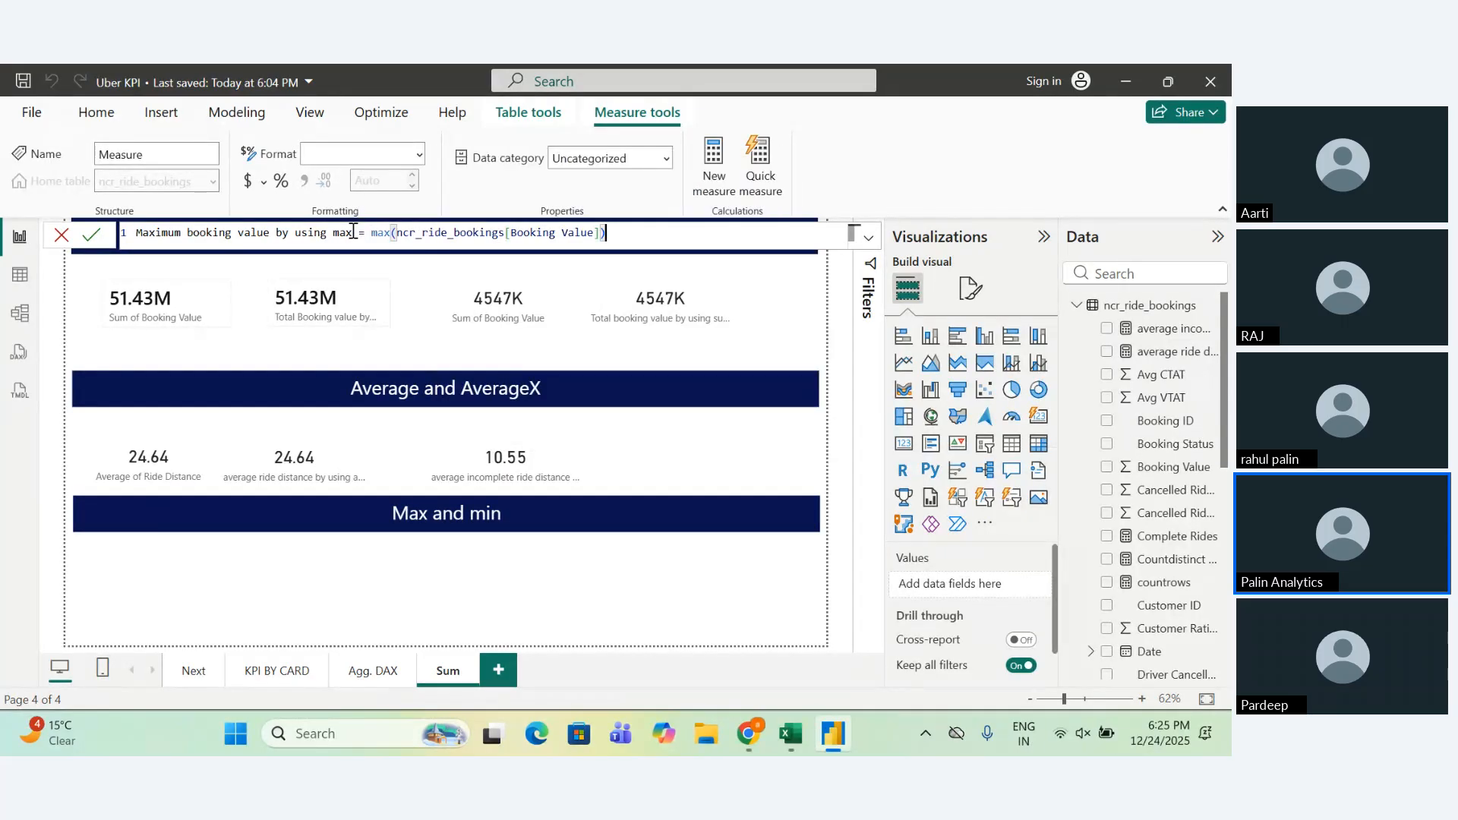
key("Return")
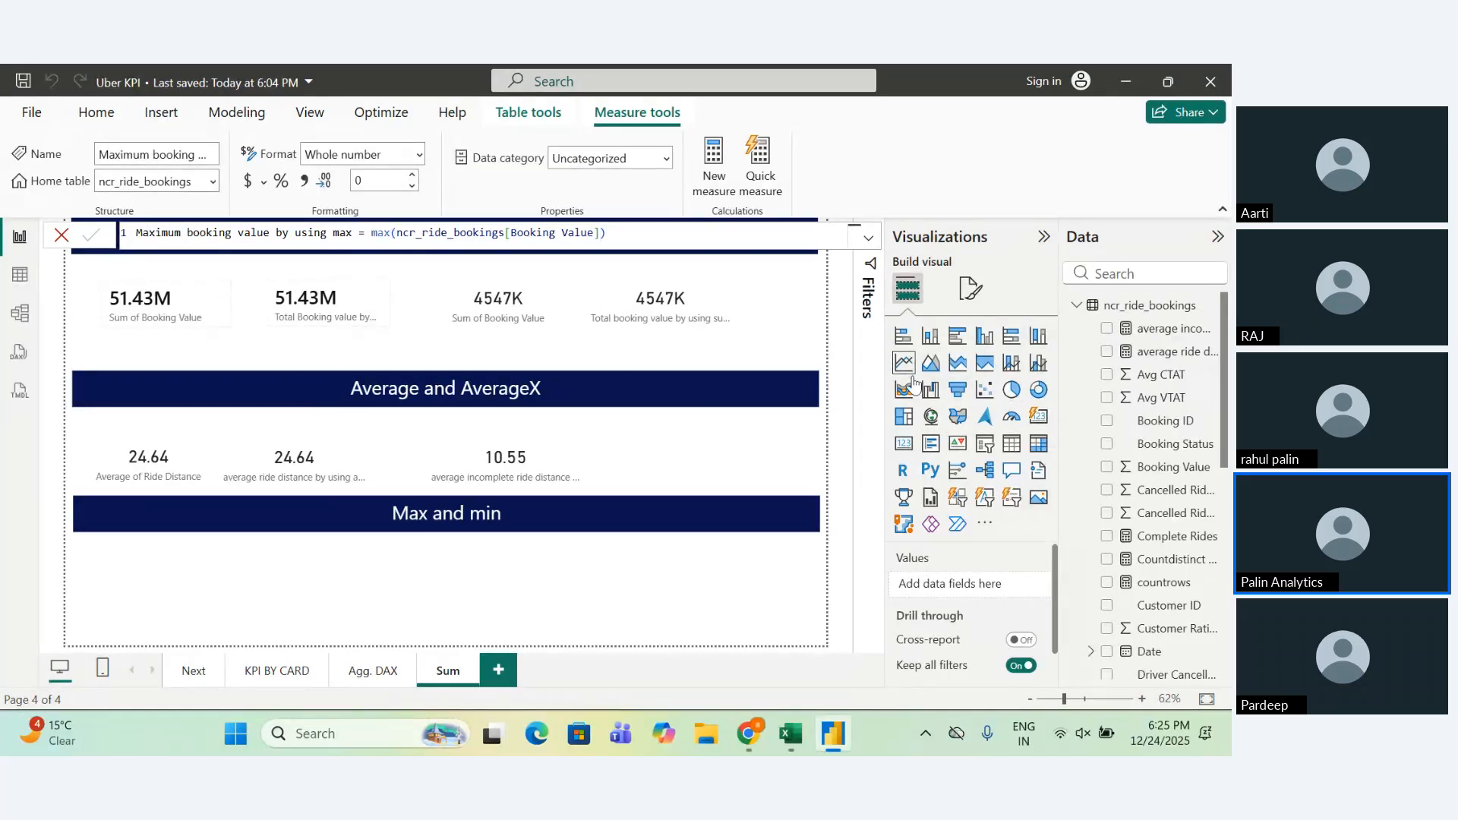
Add a small card below the Max and min heading and populate it with the Maximum booking value by using max measure.
left_click(903, 443)
left_click_drag(817, 642, 244, 607)
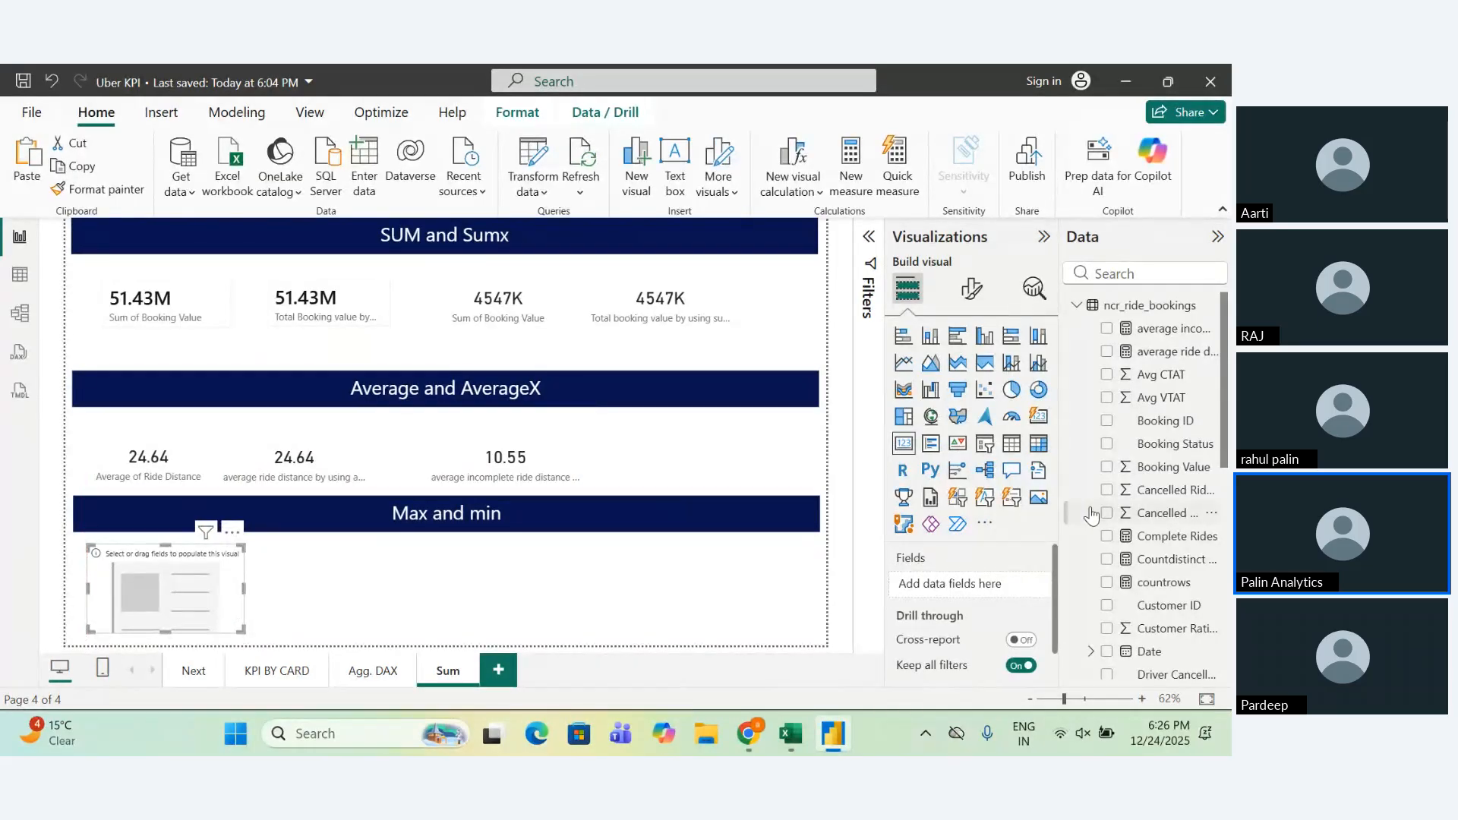
scroll(1169, 593, "down", 3)
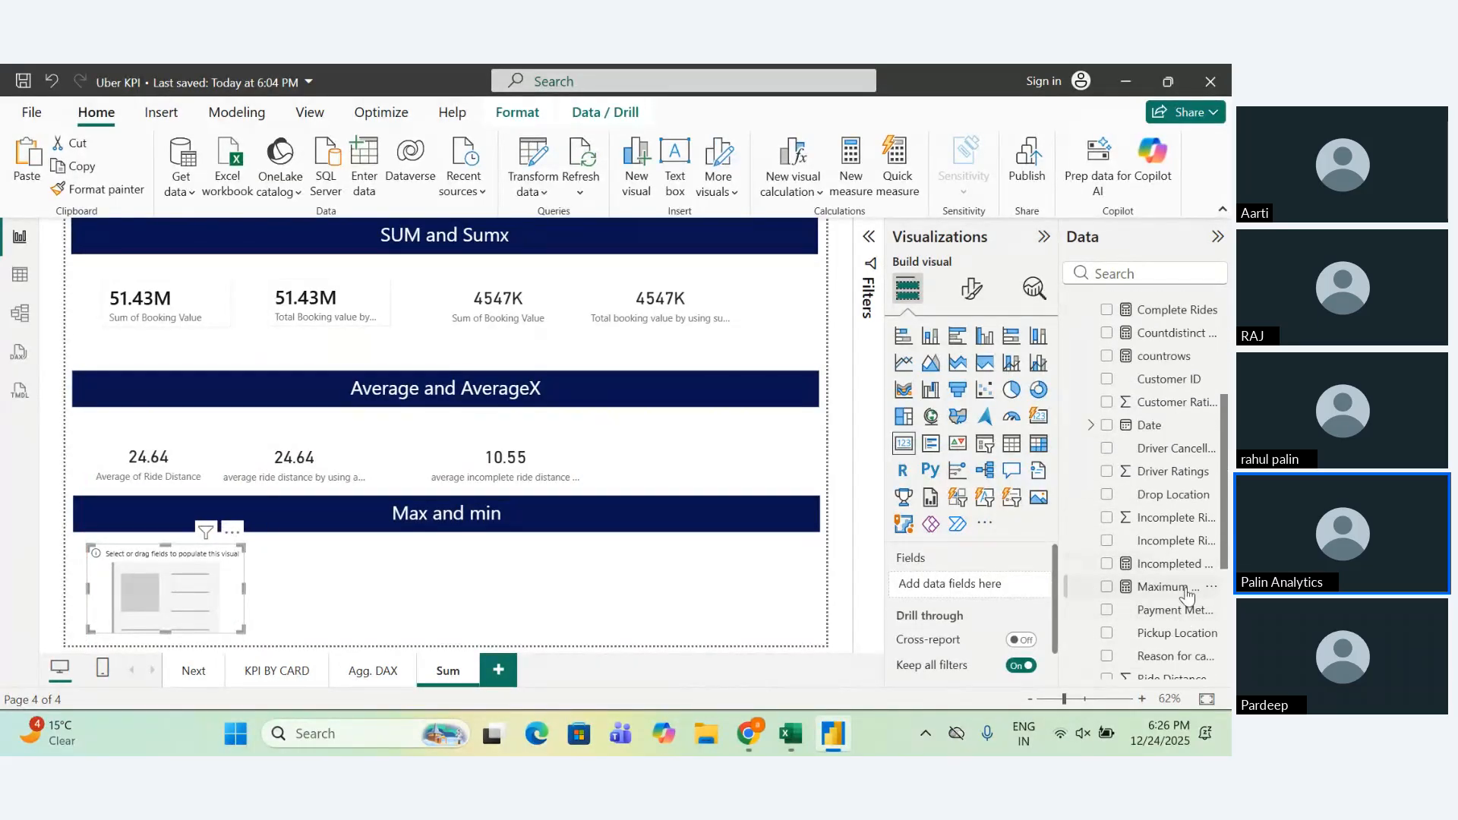
left_click_drag(1187, 594, 978, 591)
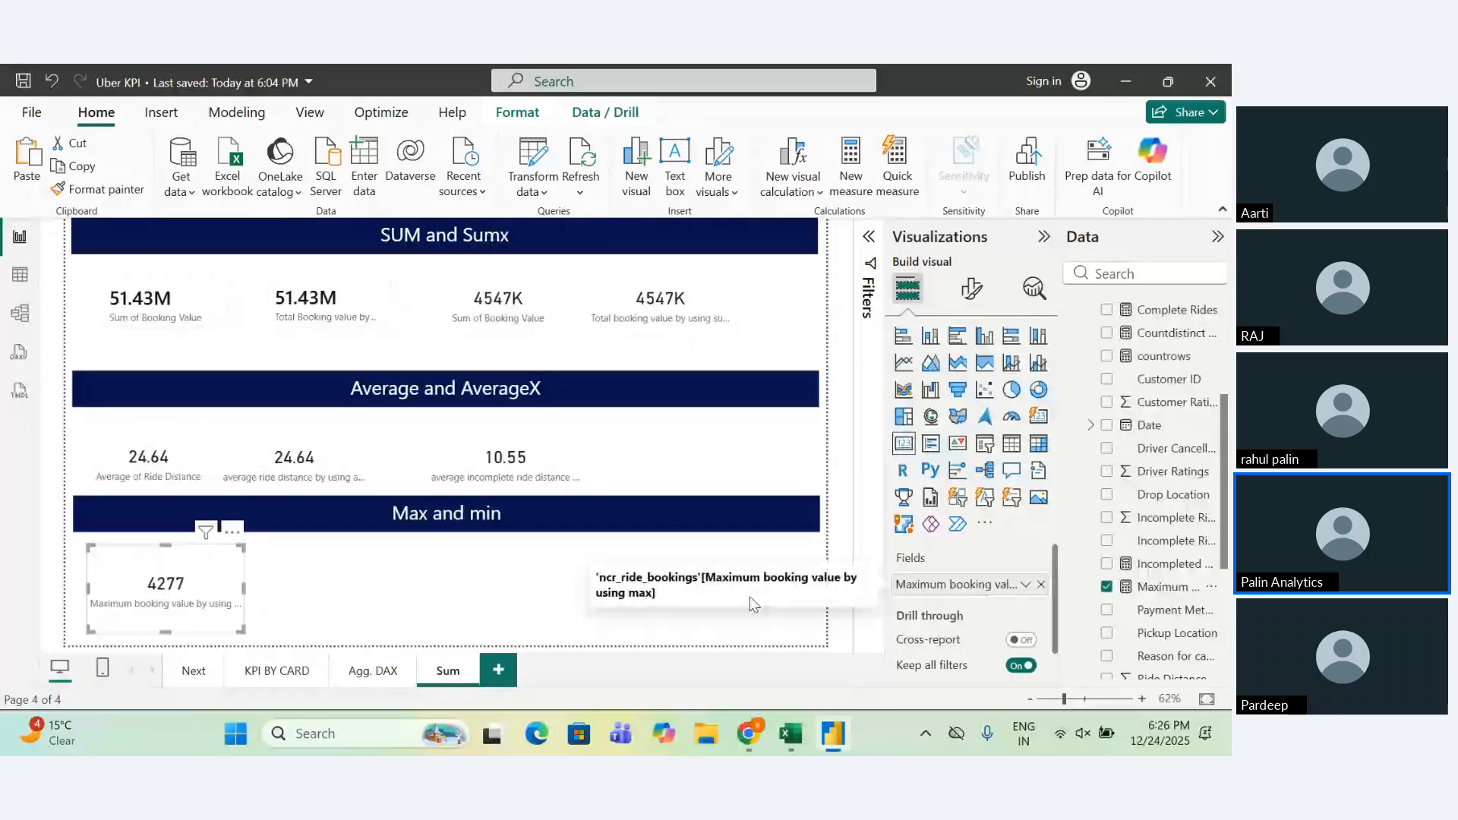
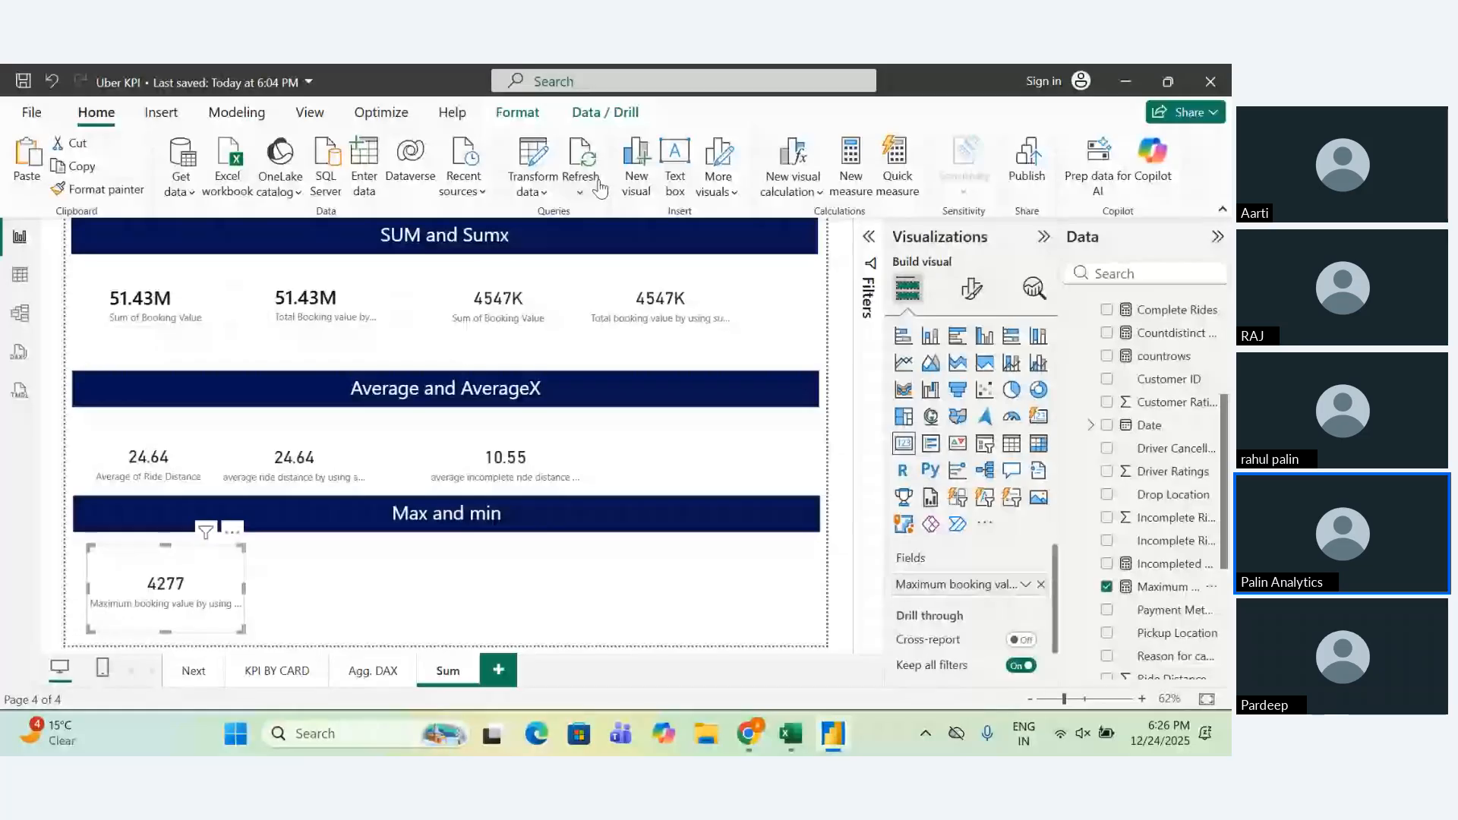
Create another measure named "max value in incomplete ride by using maxx".
left_click(849, 164)
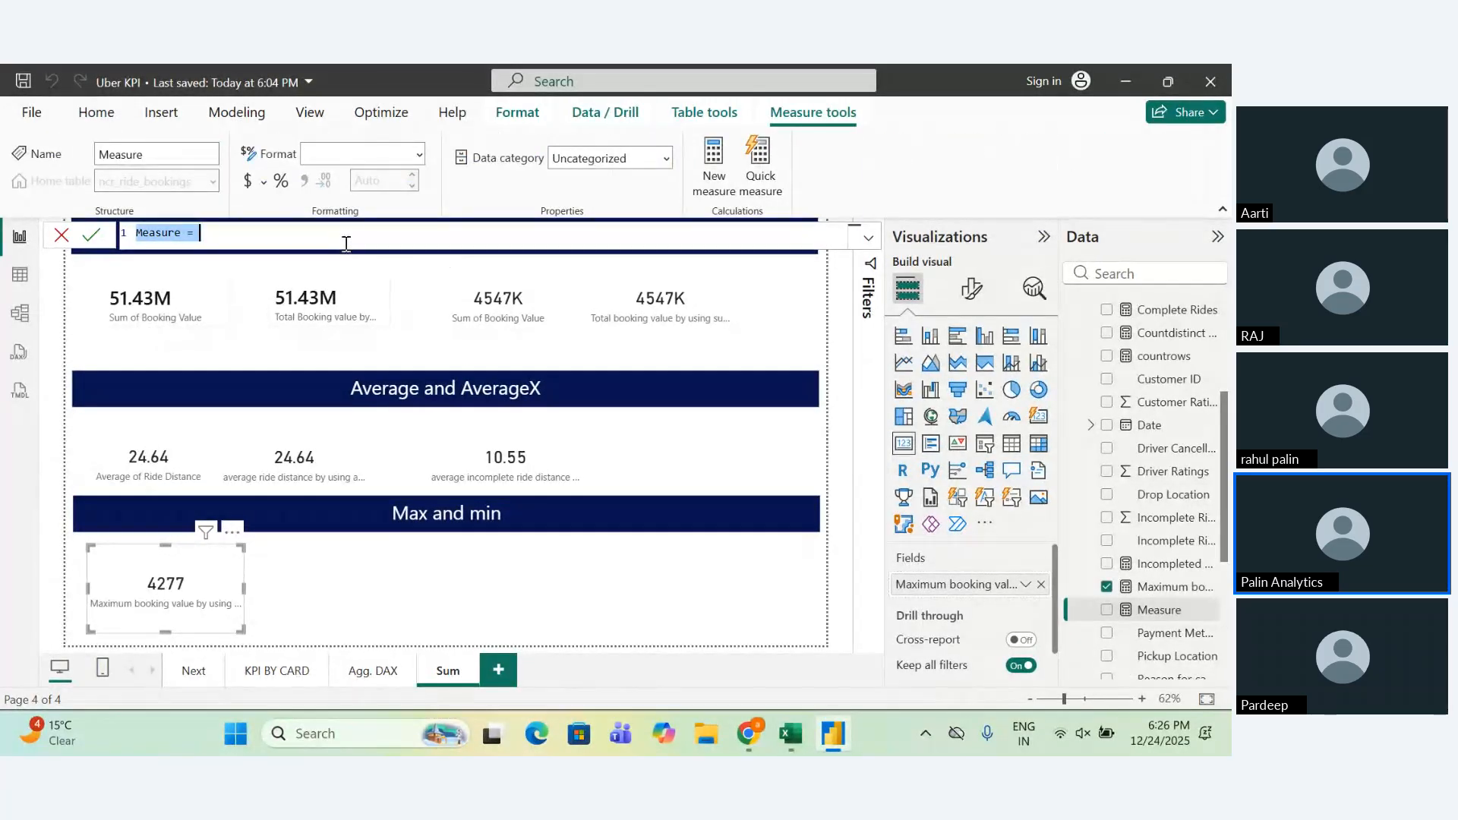
type("max")
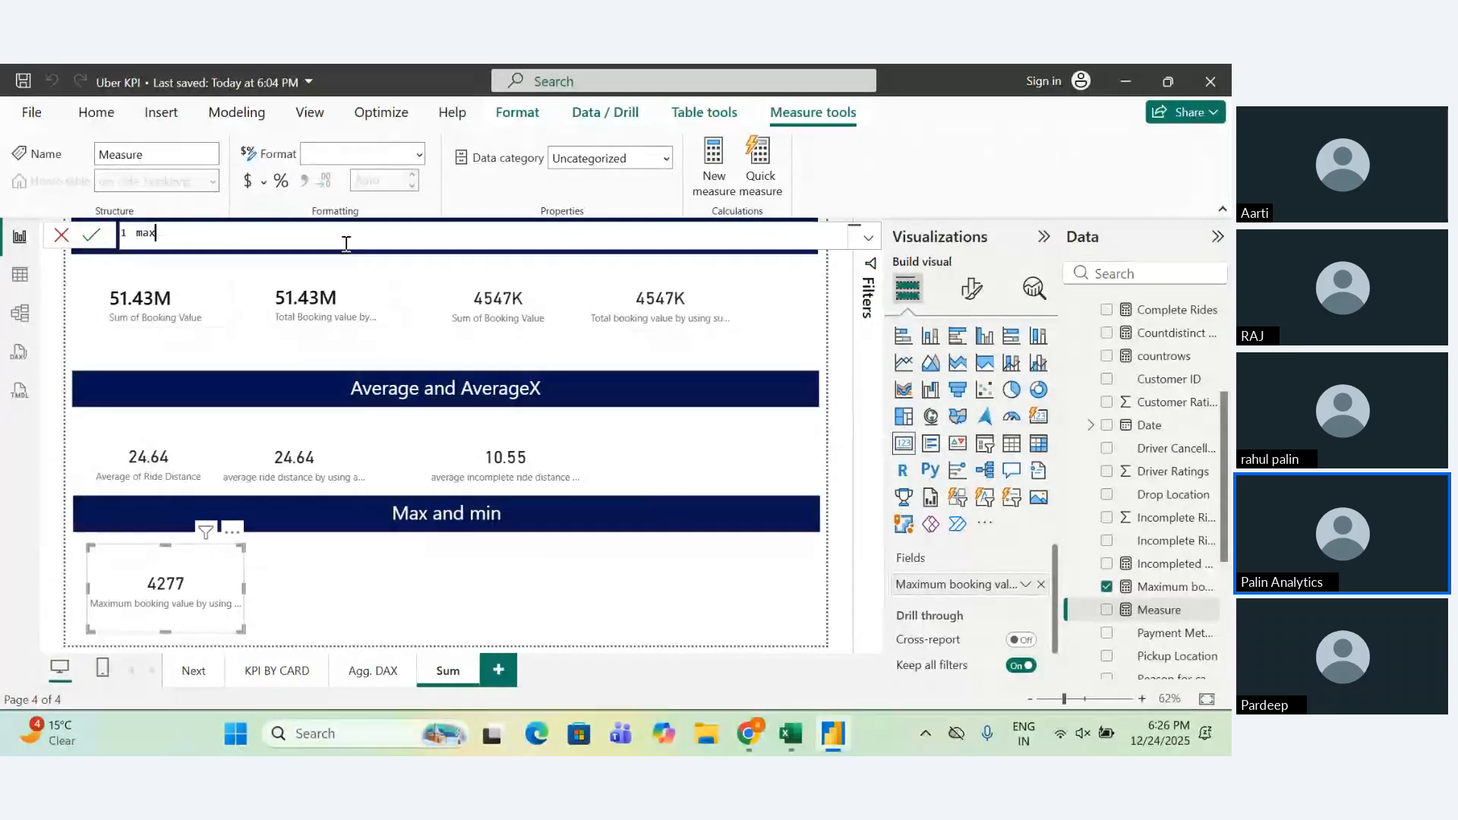
type(" value in incom")
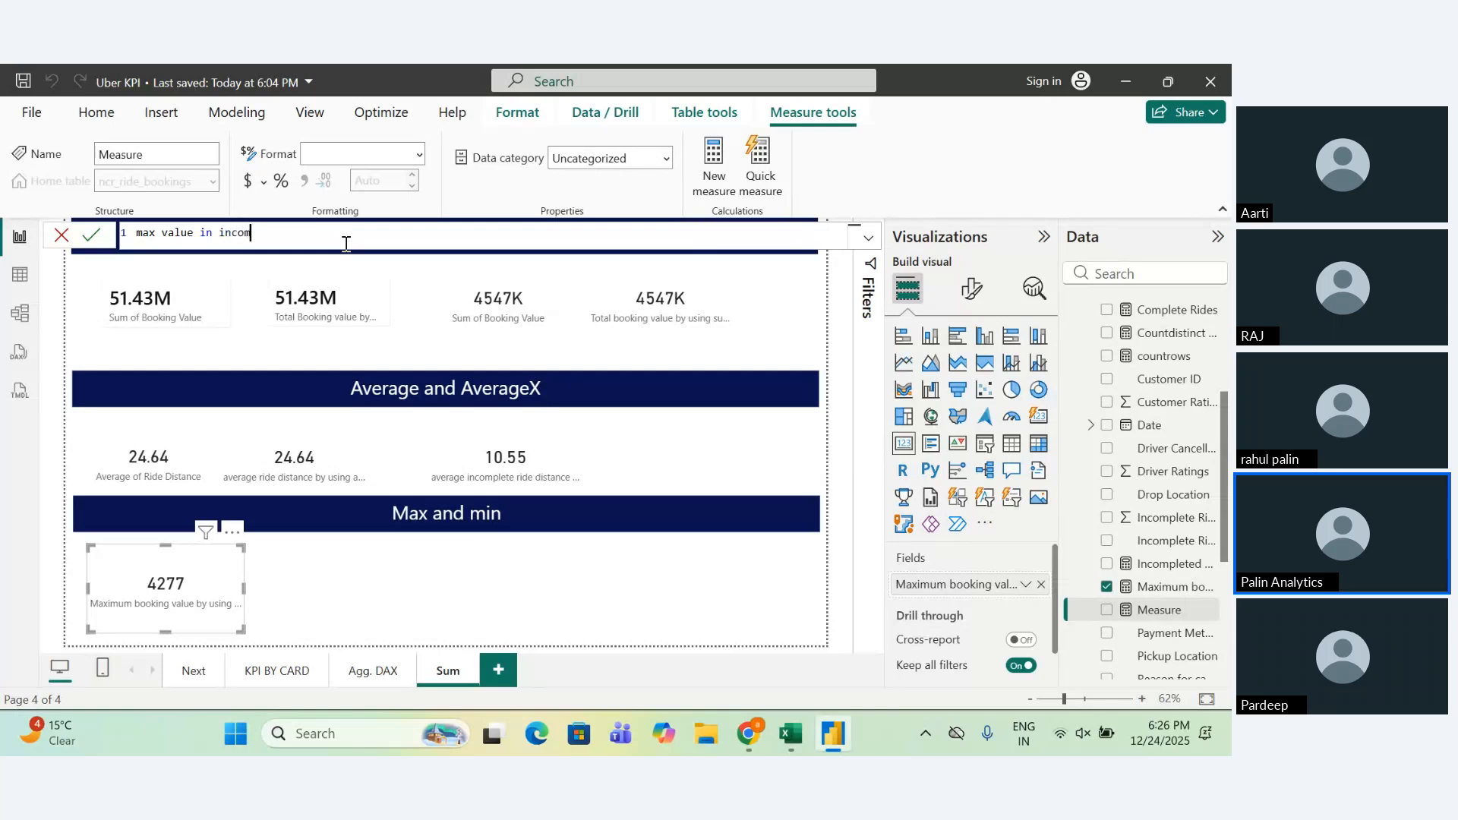
type("plete ride by using maxx")
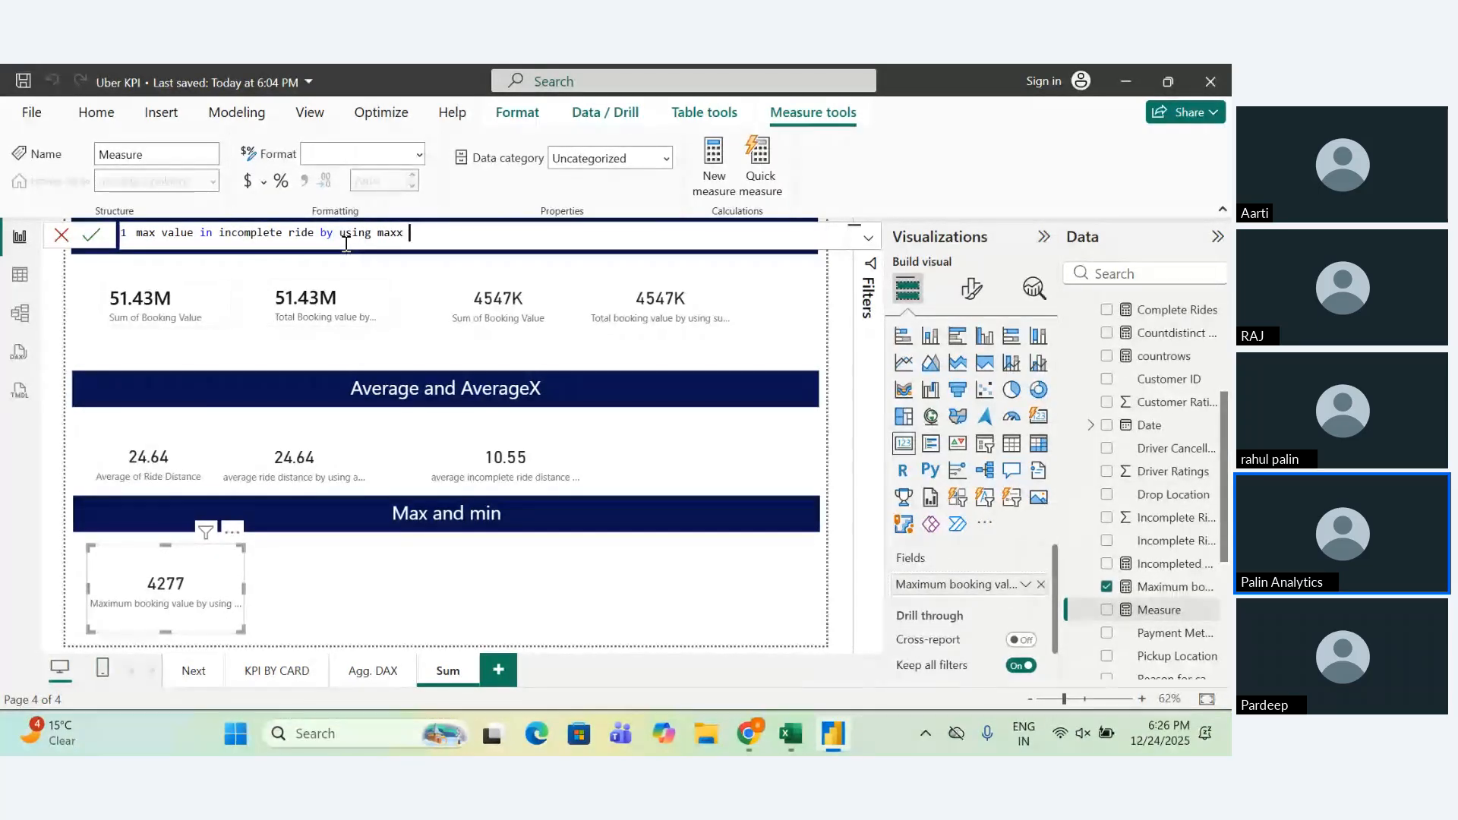
Start the measure's expression with the MAXX function and give ncr_ride_bookings as its table.
type(" = ma")
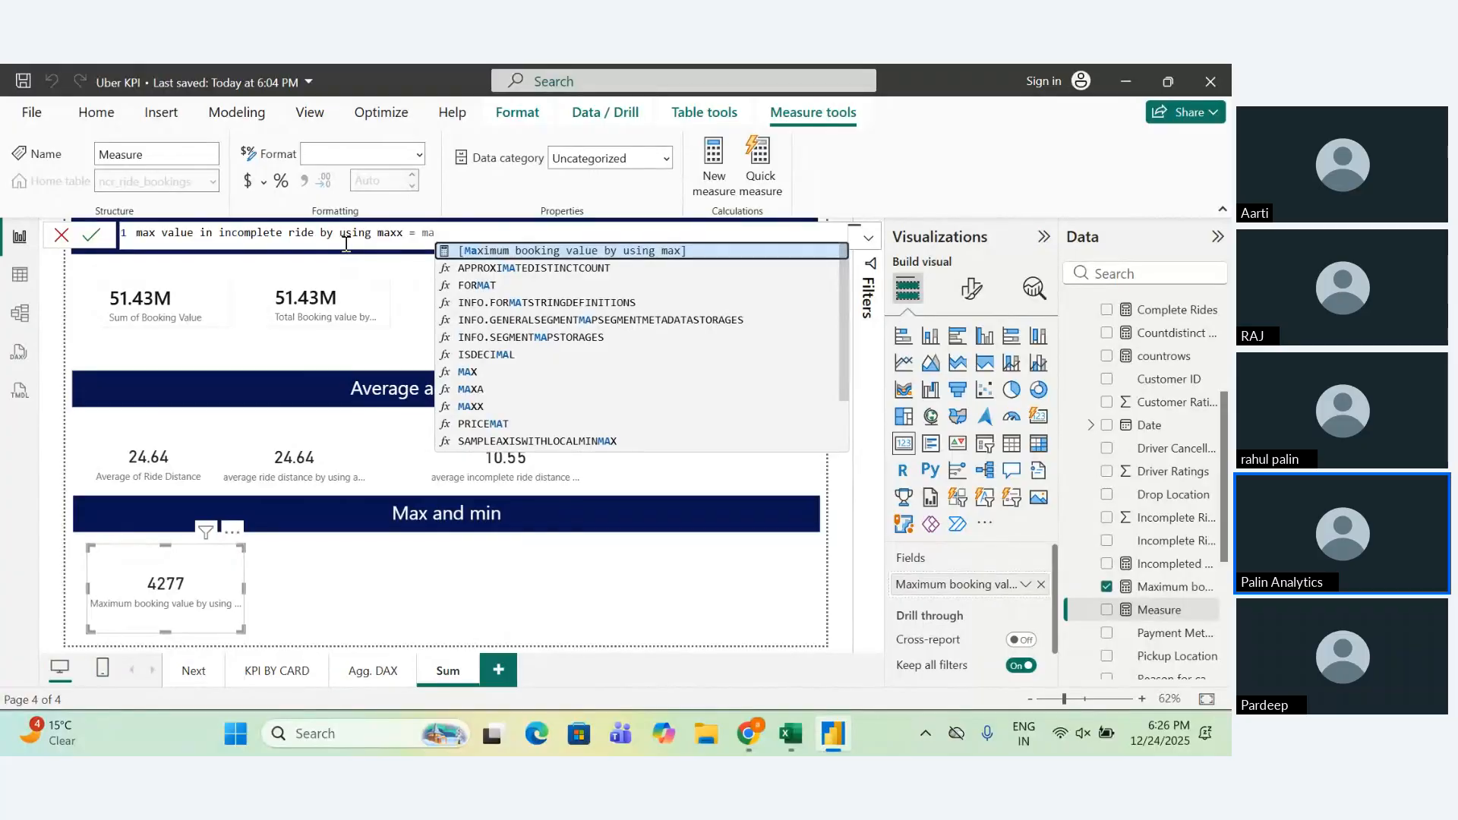
key("Down")
key("Down")
key("Down")
key("Down")
key("Down")
key("Down")
key("Down")
key("Down")
key("Down")
key("Tab")
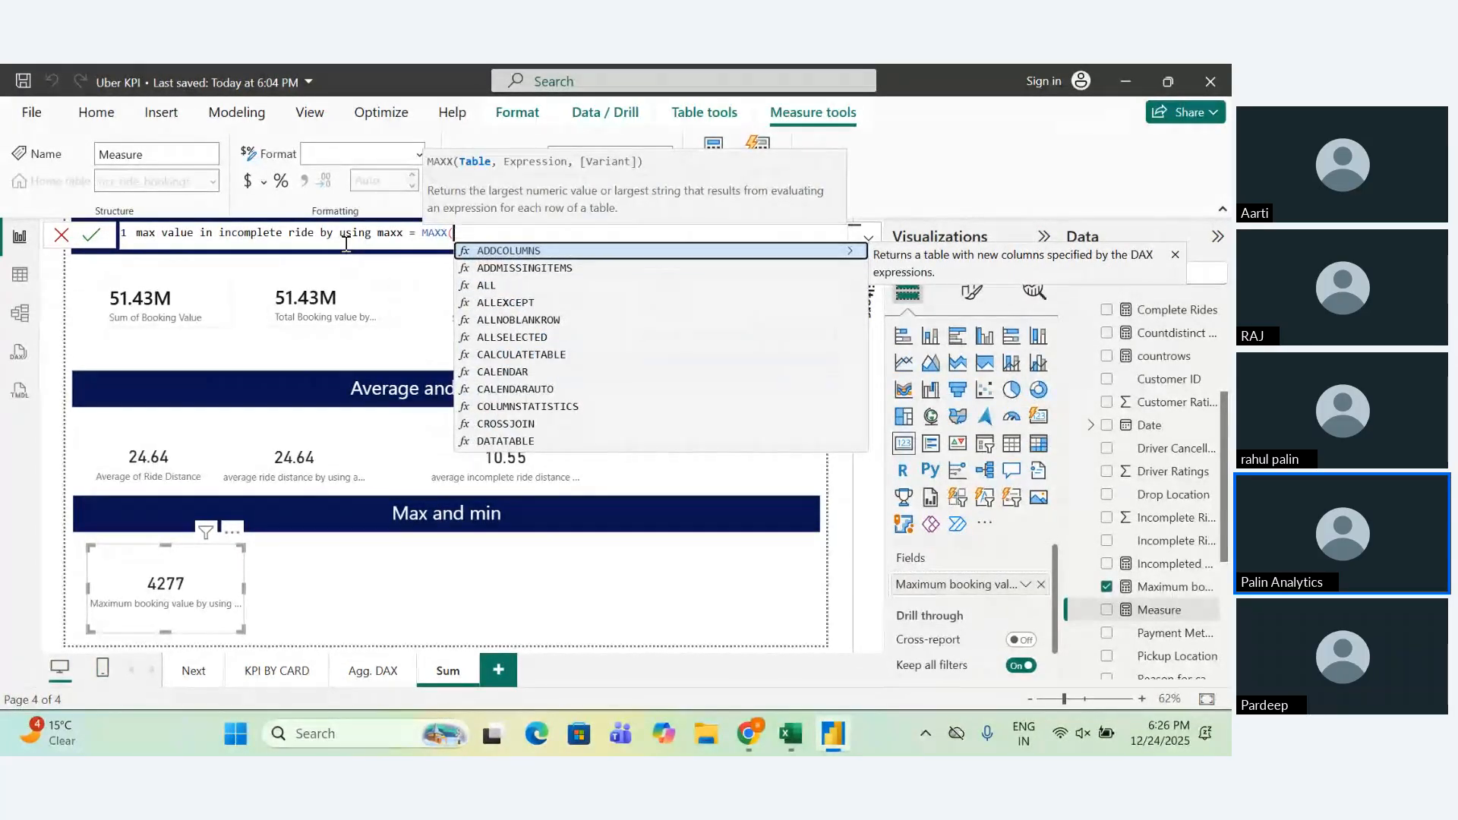
type("nam")
key("BackSpace")
key("BackSpace")
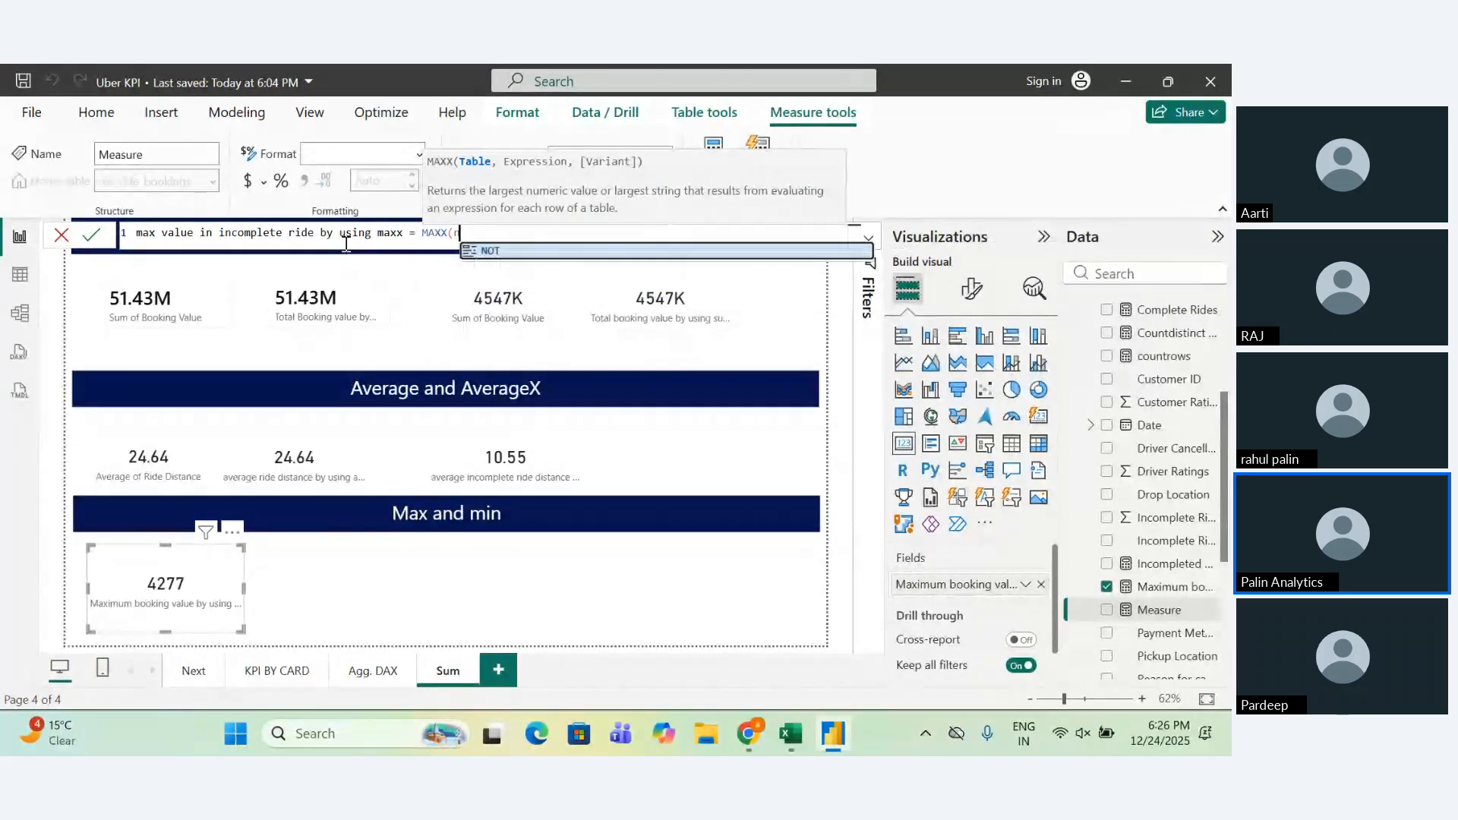
type("c")
key("Tab")
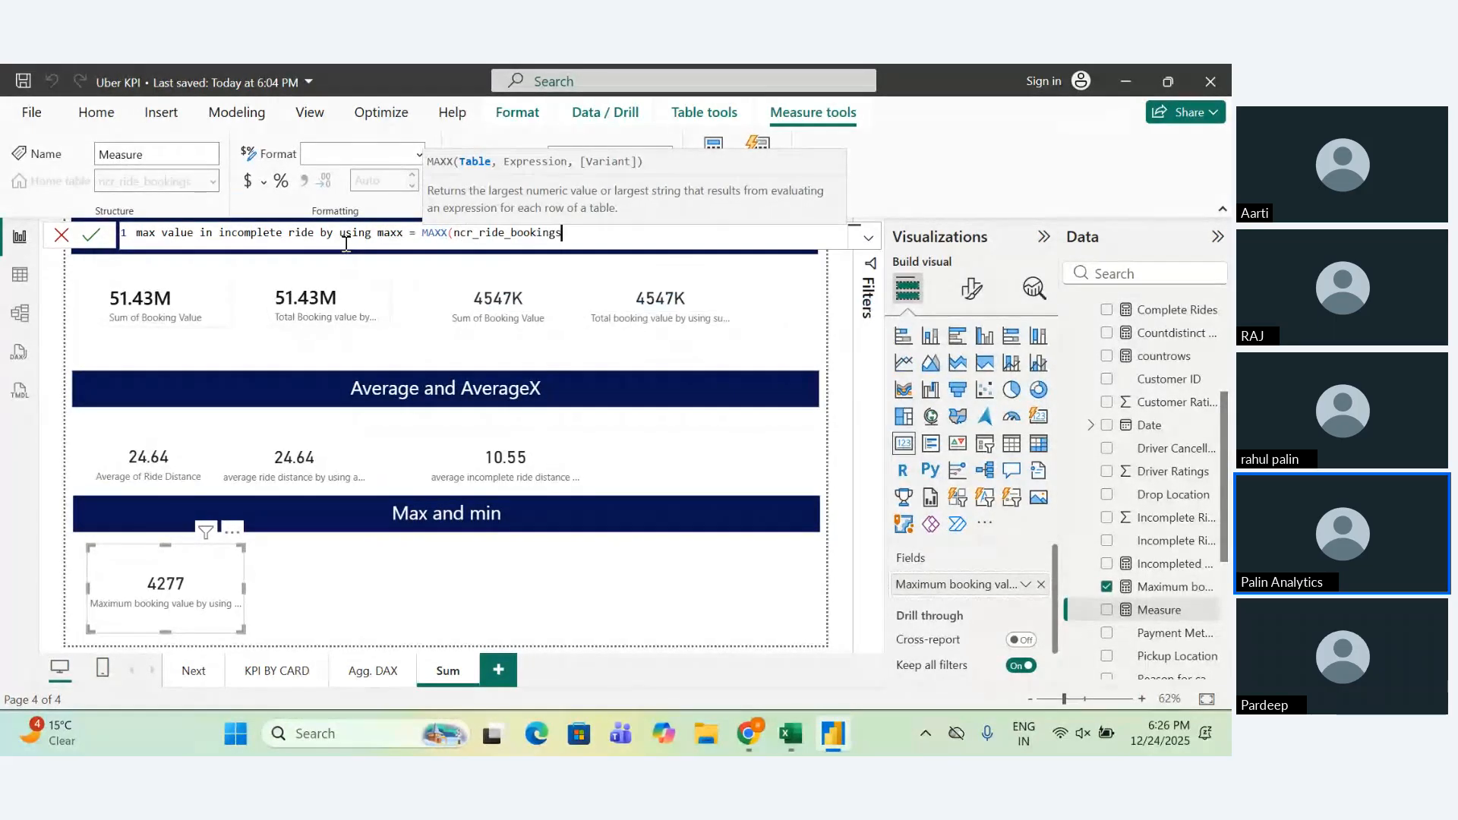
Add an IF function as the MAXX expression, testing whether ncr_ride_bookings[Booking Status] equals "incomplete".
type(",if")
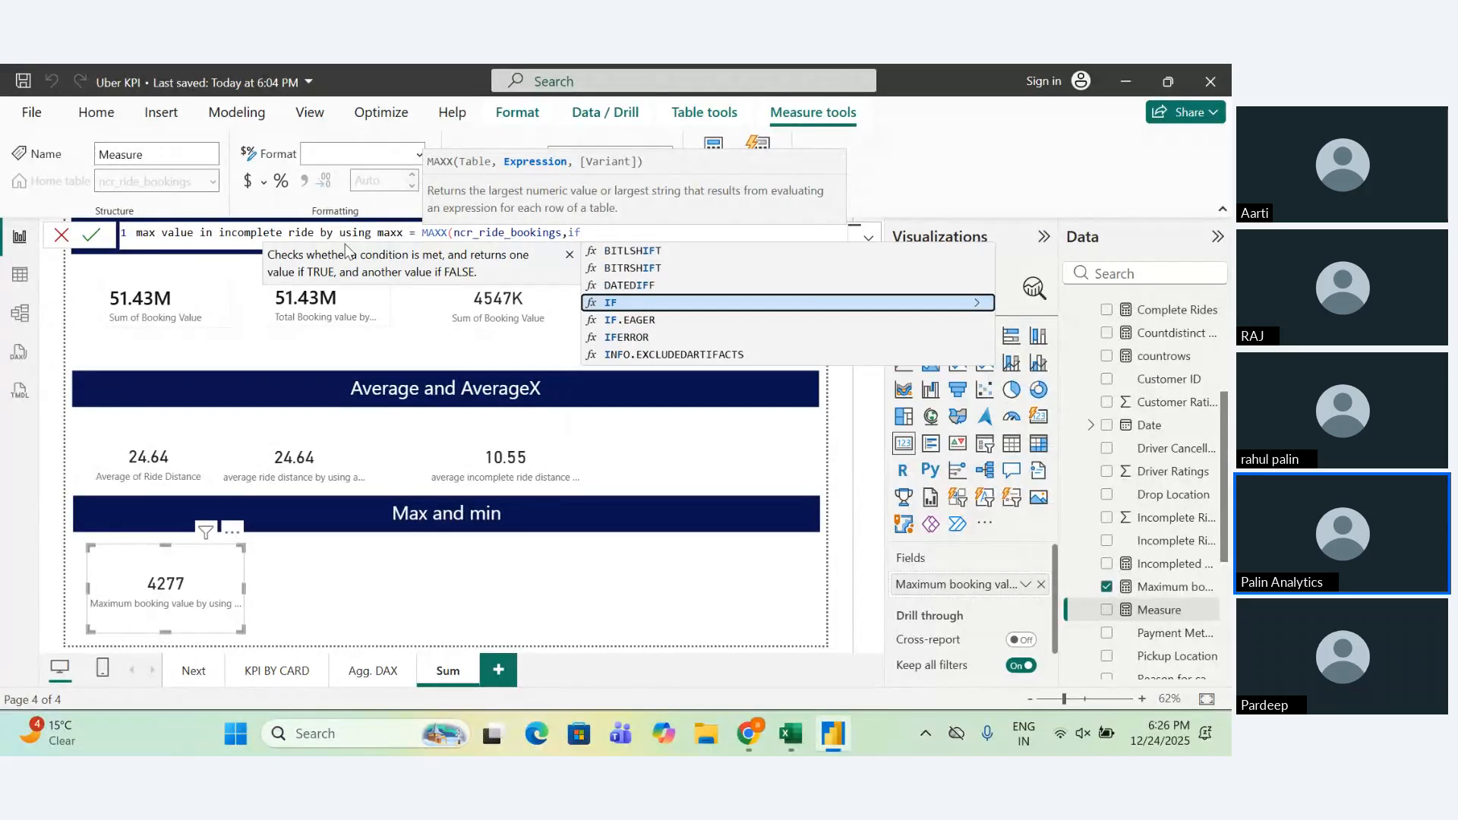
key("Tab")
type("bookin")
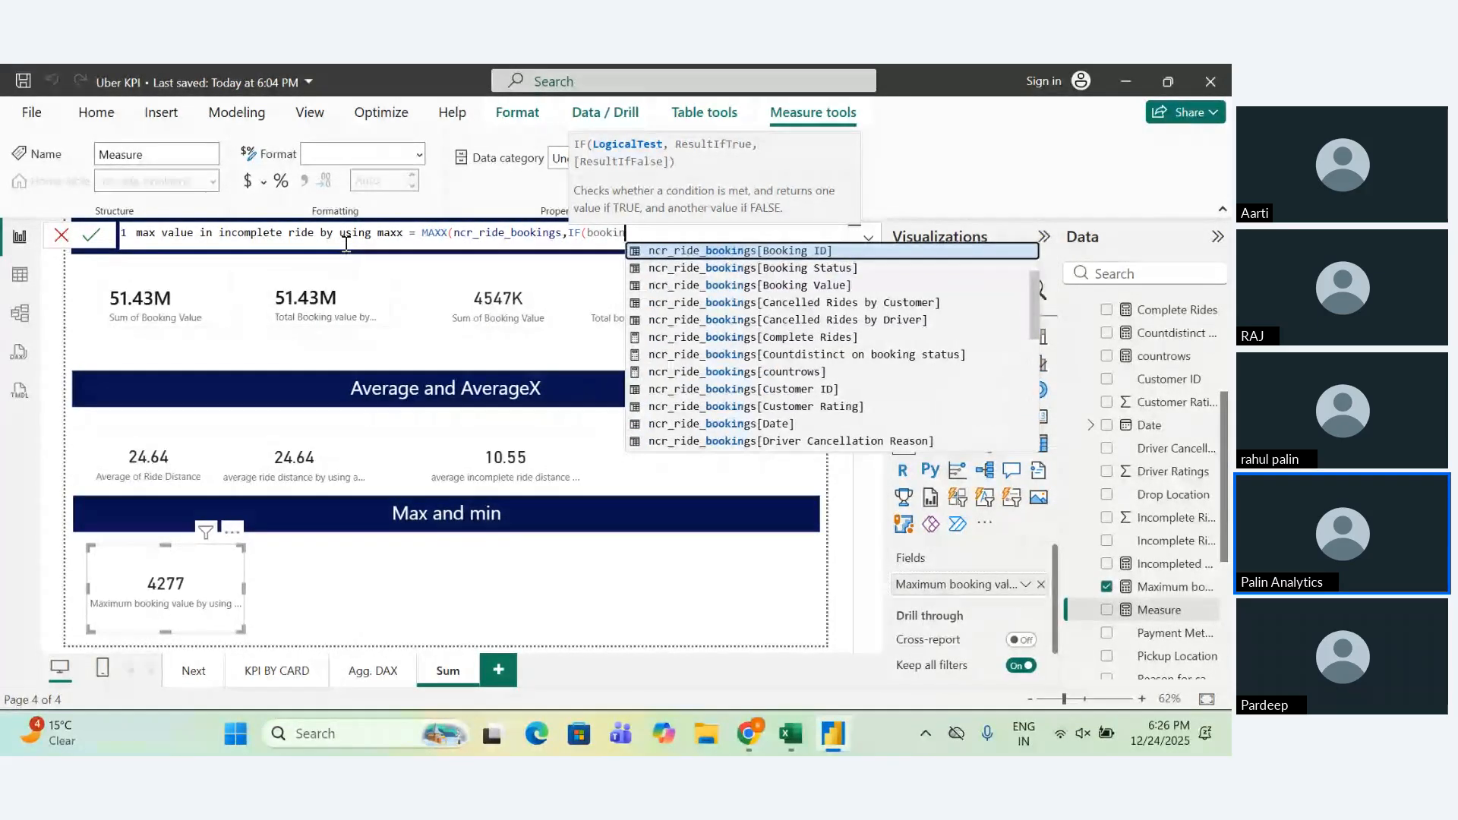
key("Down")
key("Tab")
type("=")
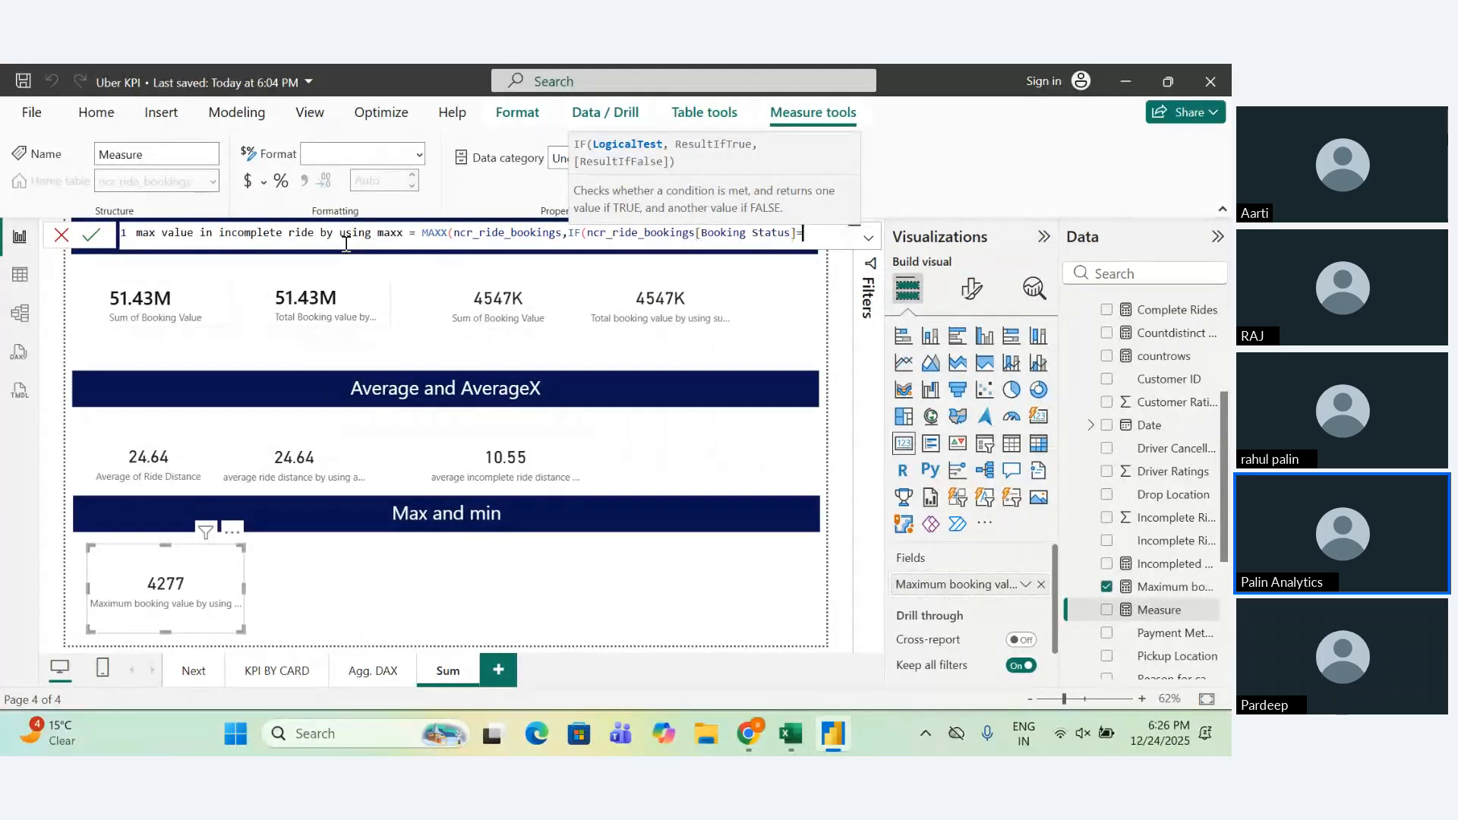
type("\"incomplete")
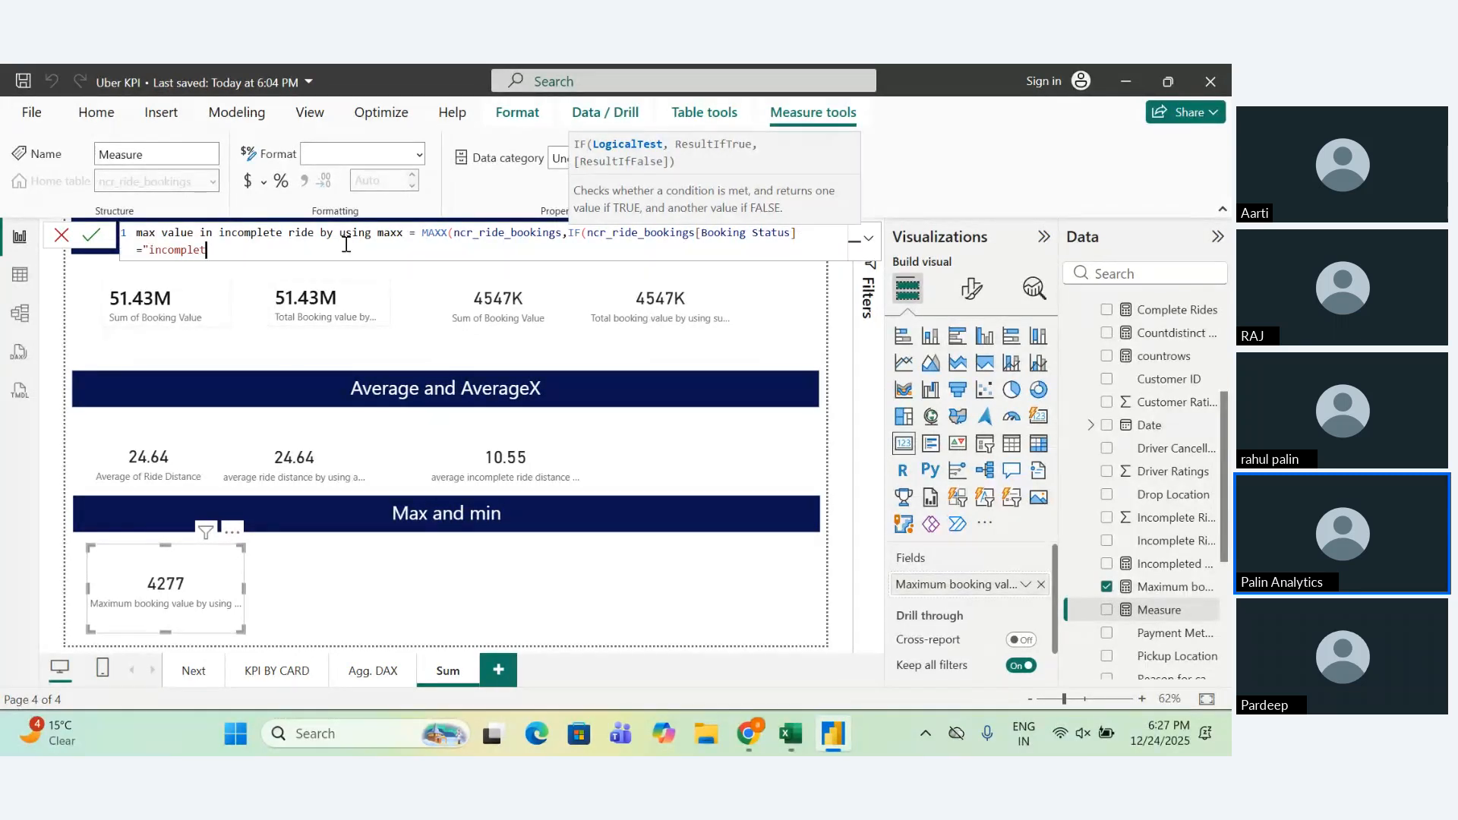
type("\",")
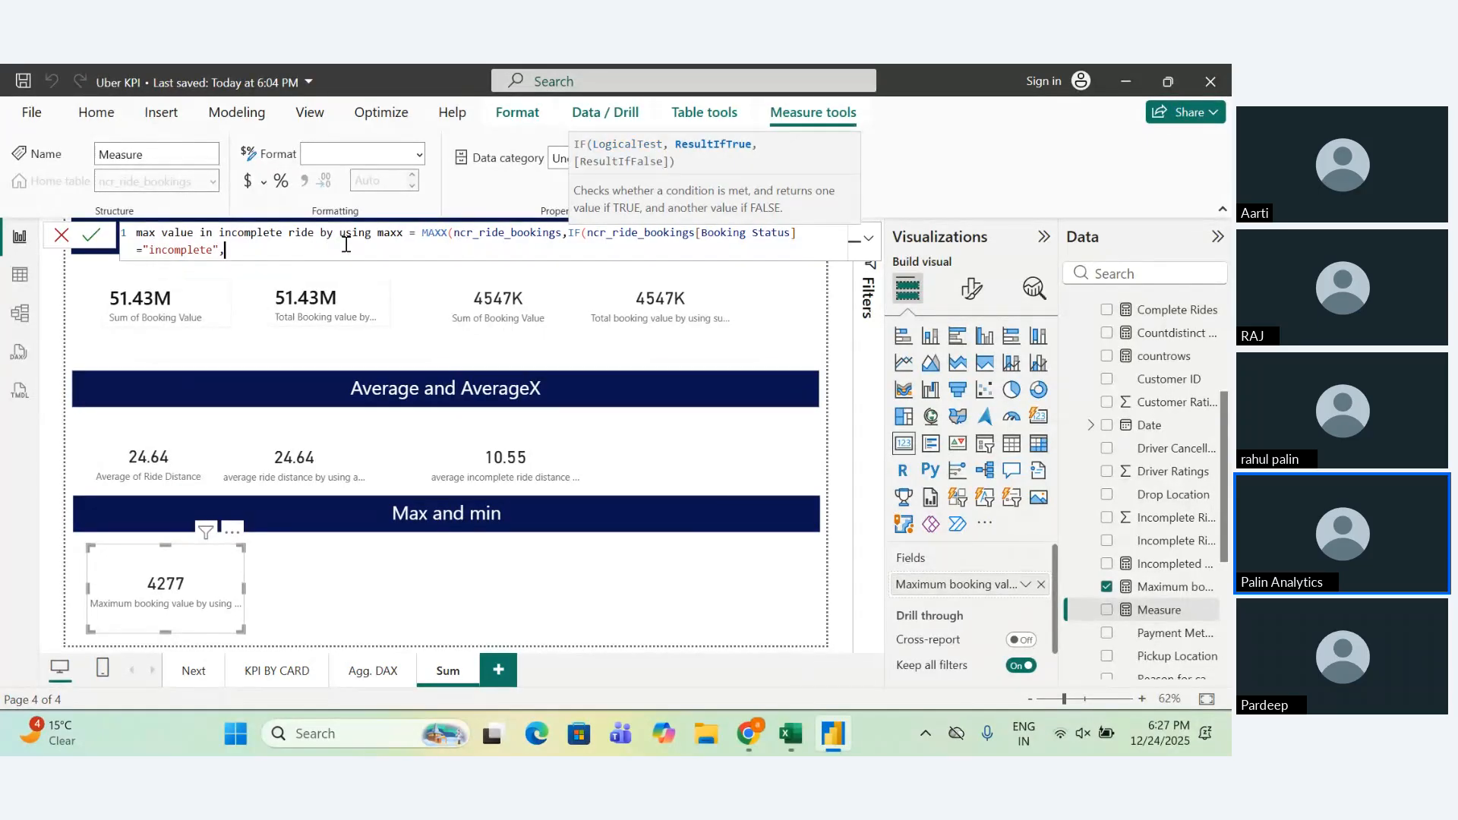
Give ncr_ride_bookings[Booking Value] as the IF function's result when the condition is true.
type("bo")
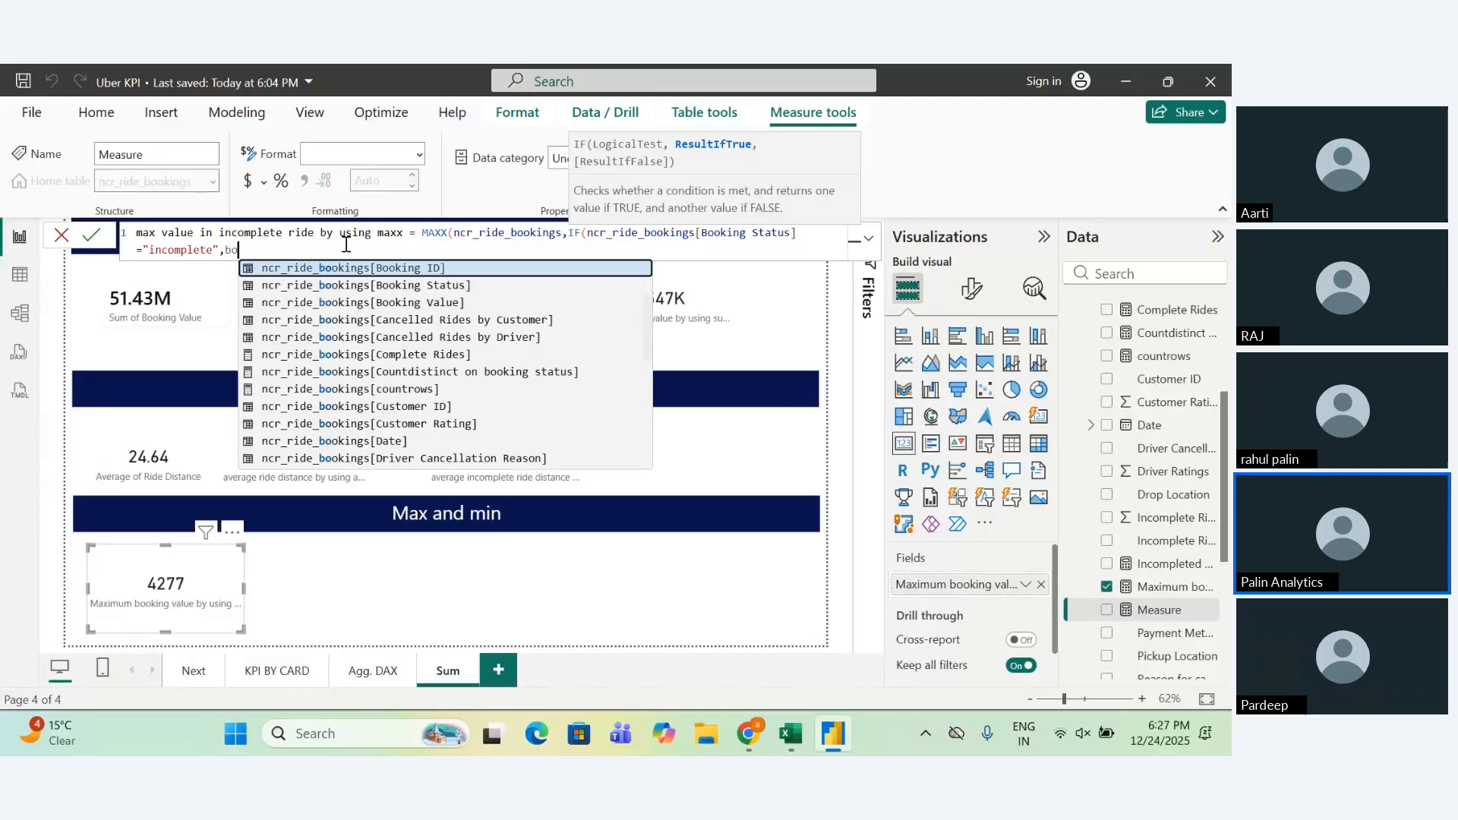
type("oking")
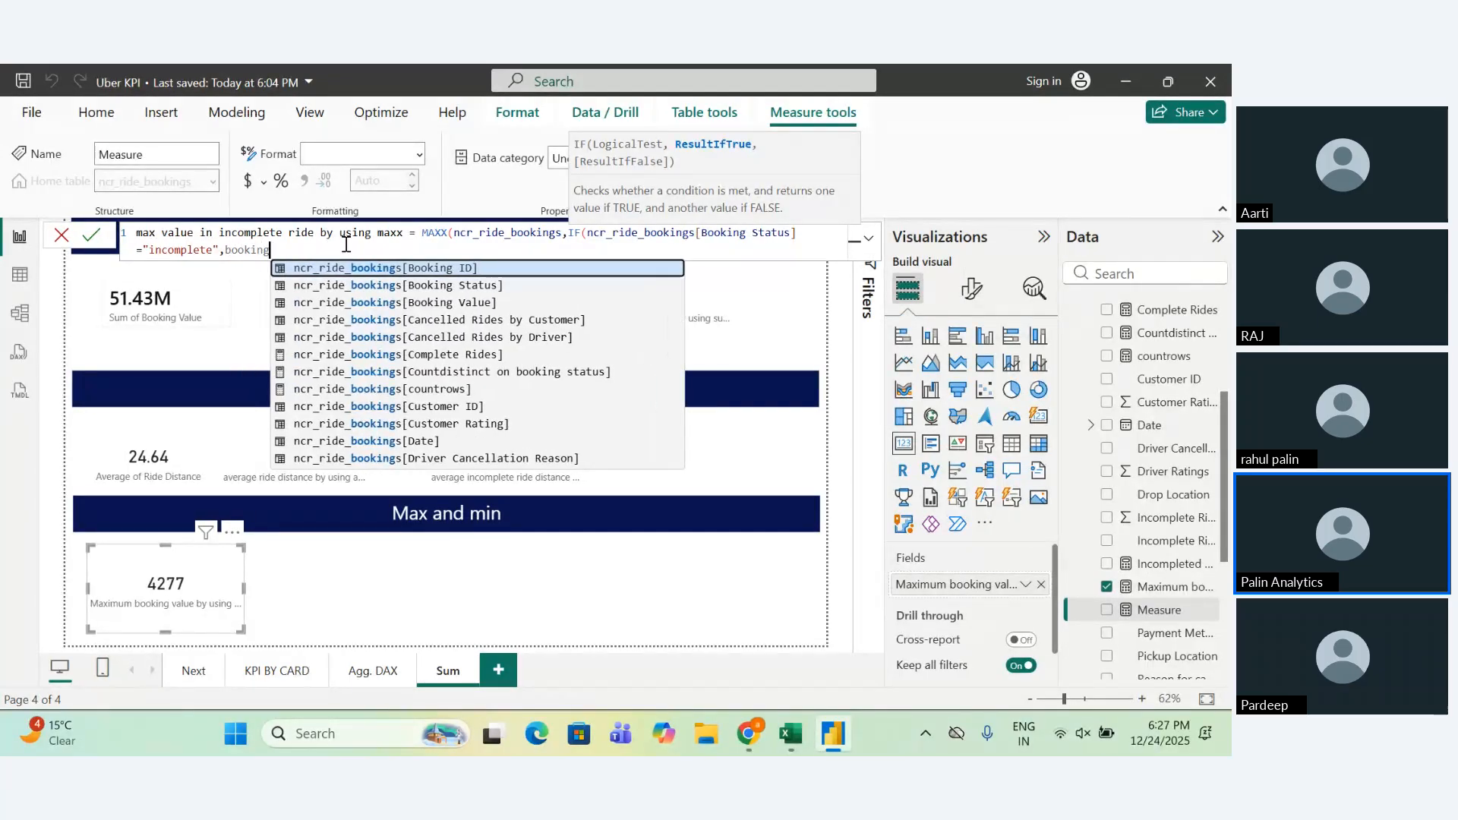
key("Down")
key("Down")
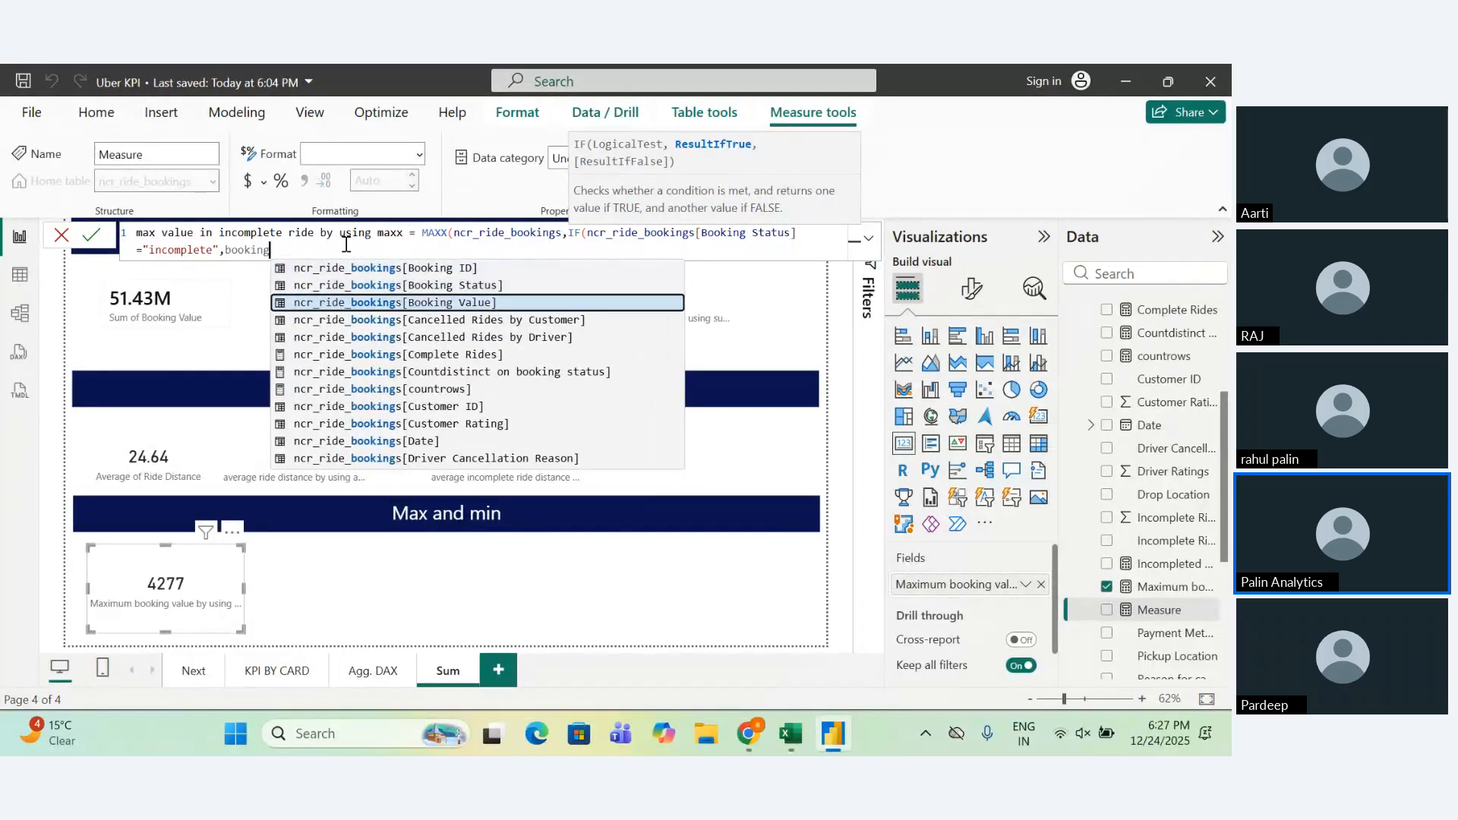
key("Tab")
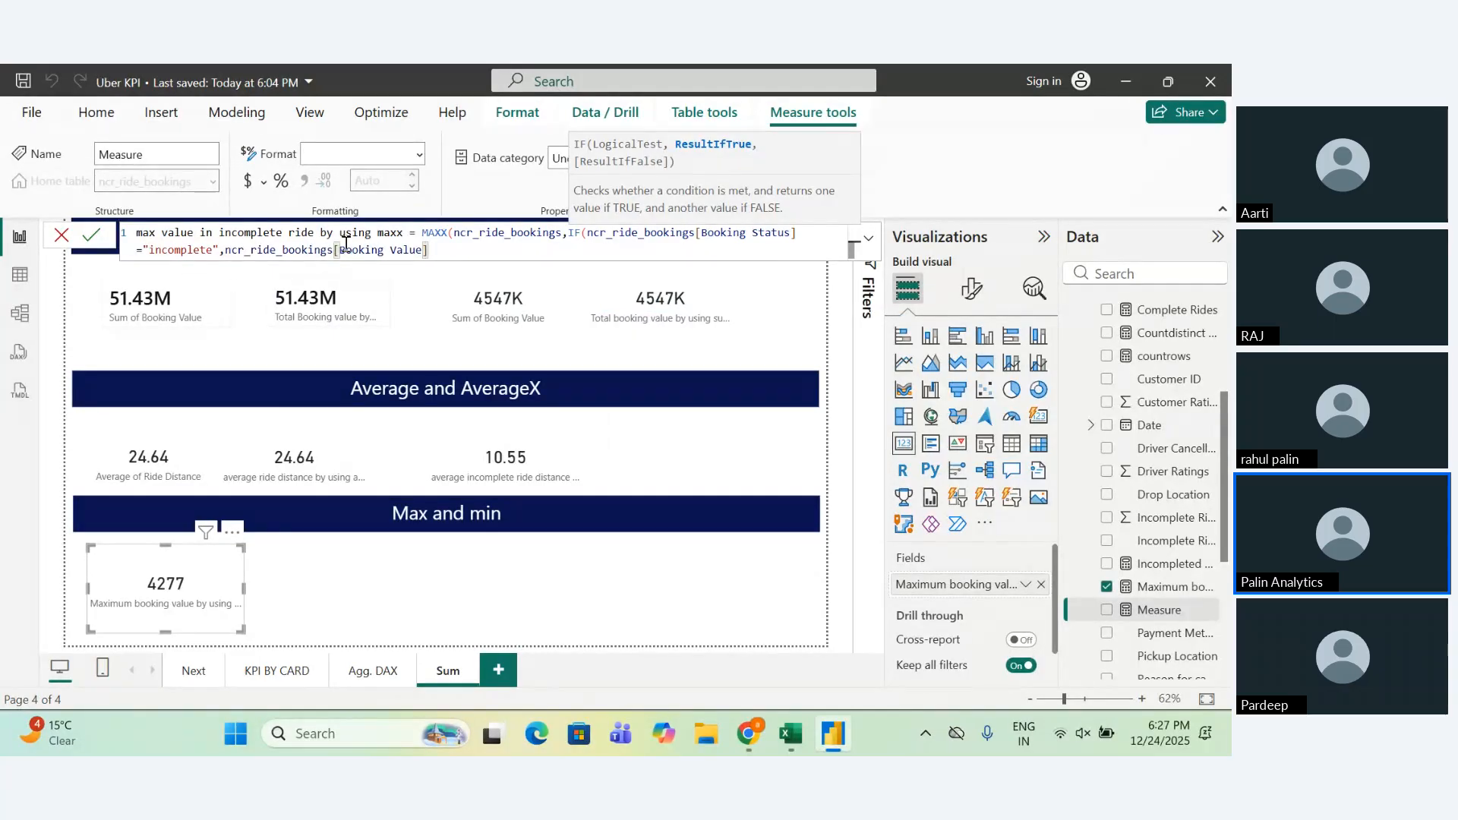
type(")")
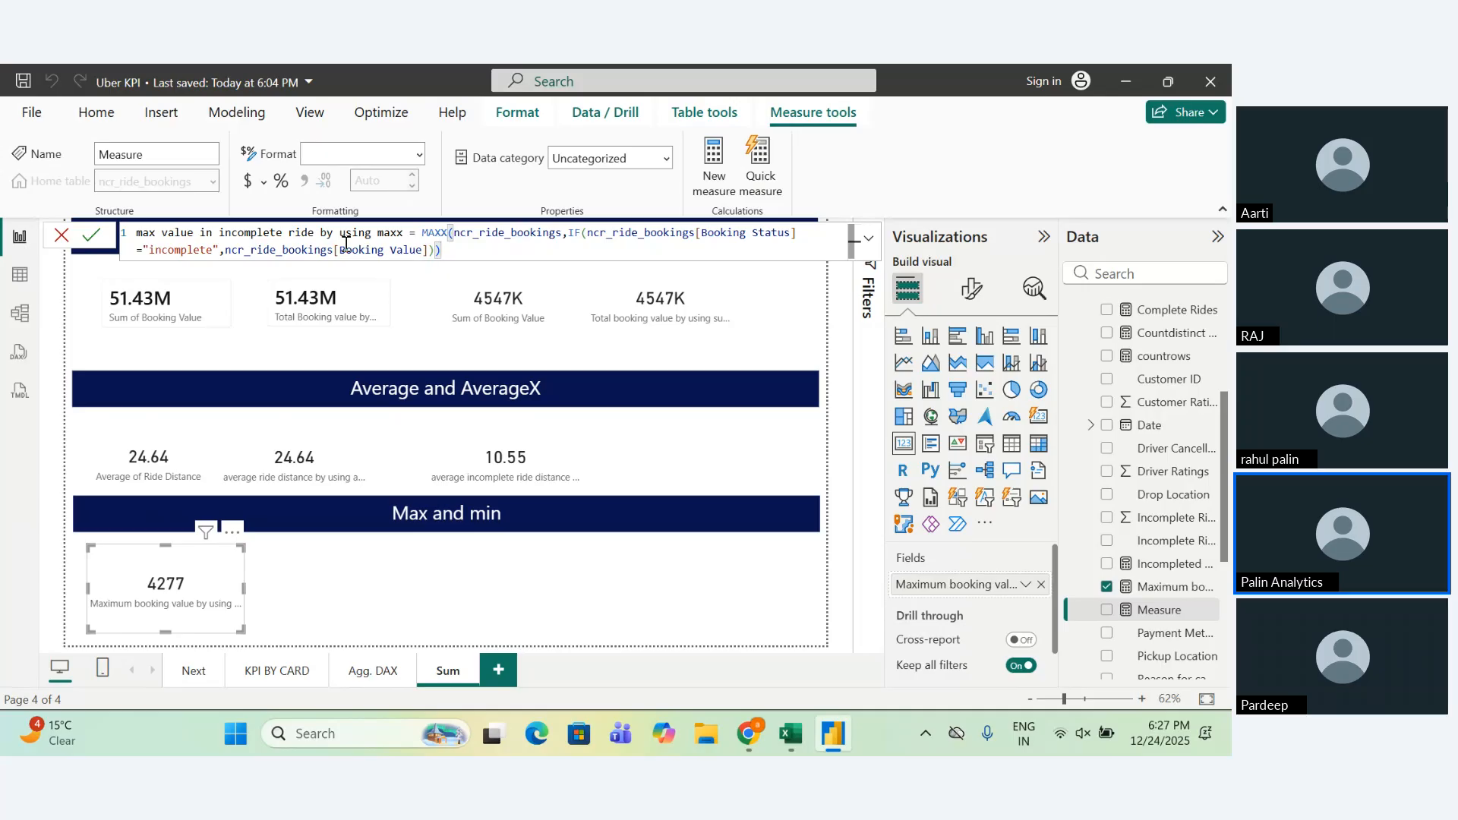
key("BackSpace")
type(",")
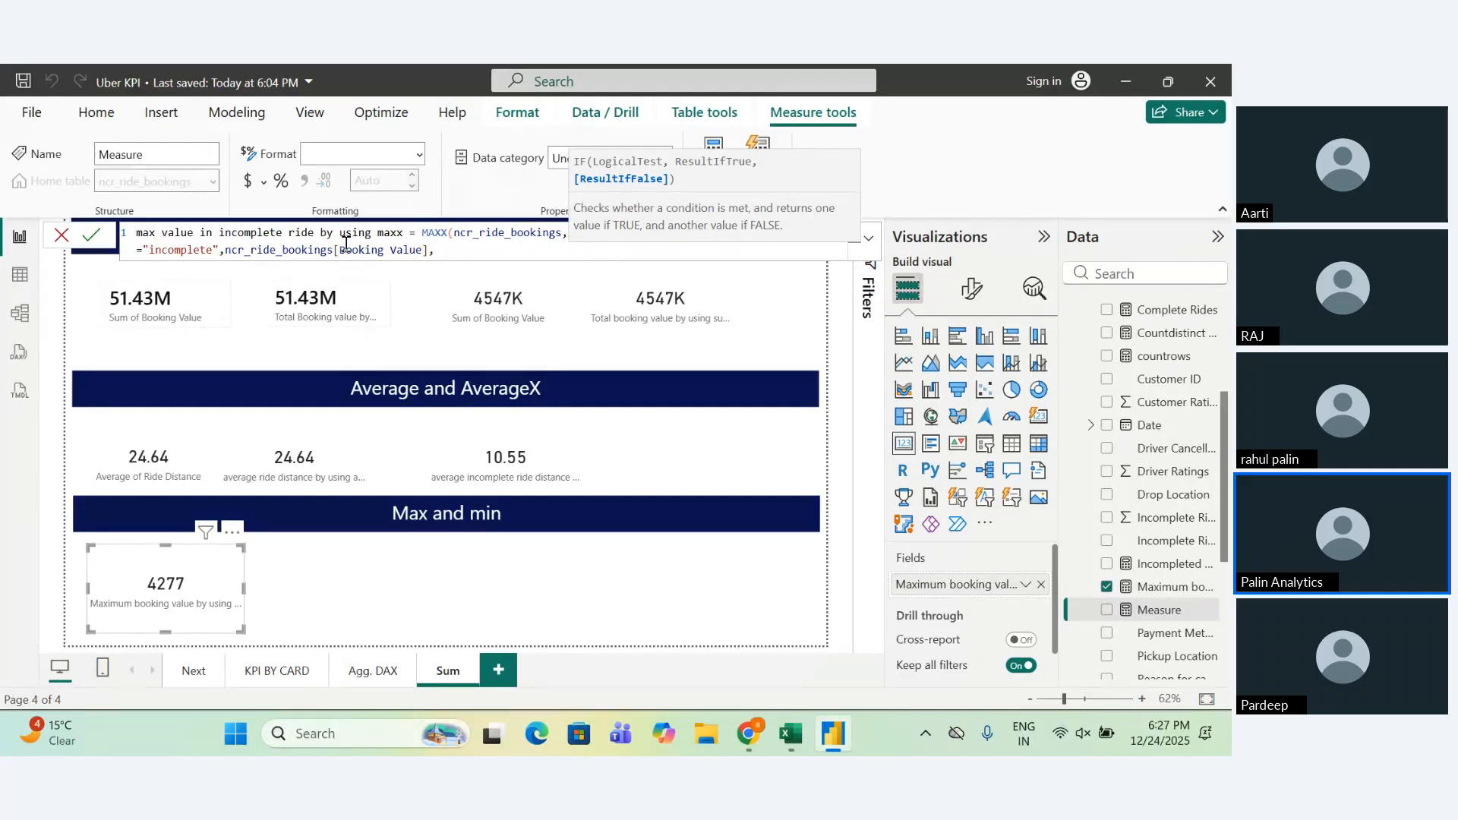
key("BackSpace")
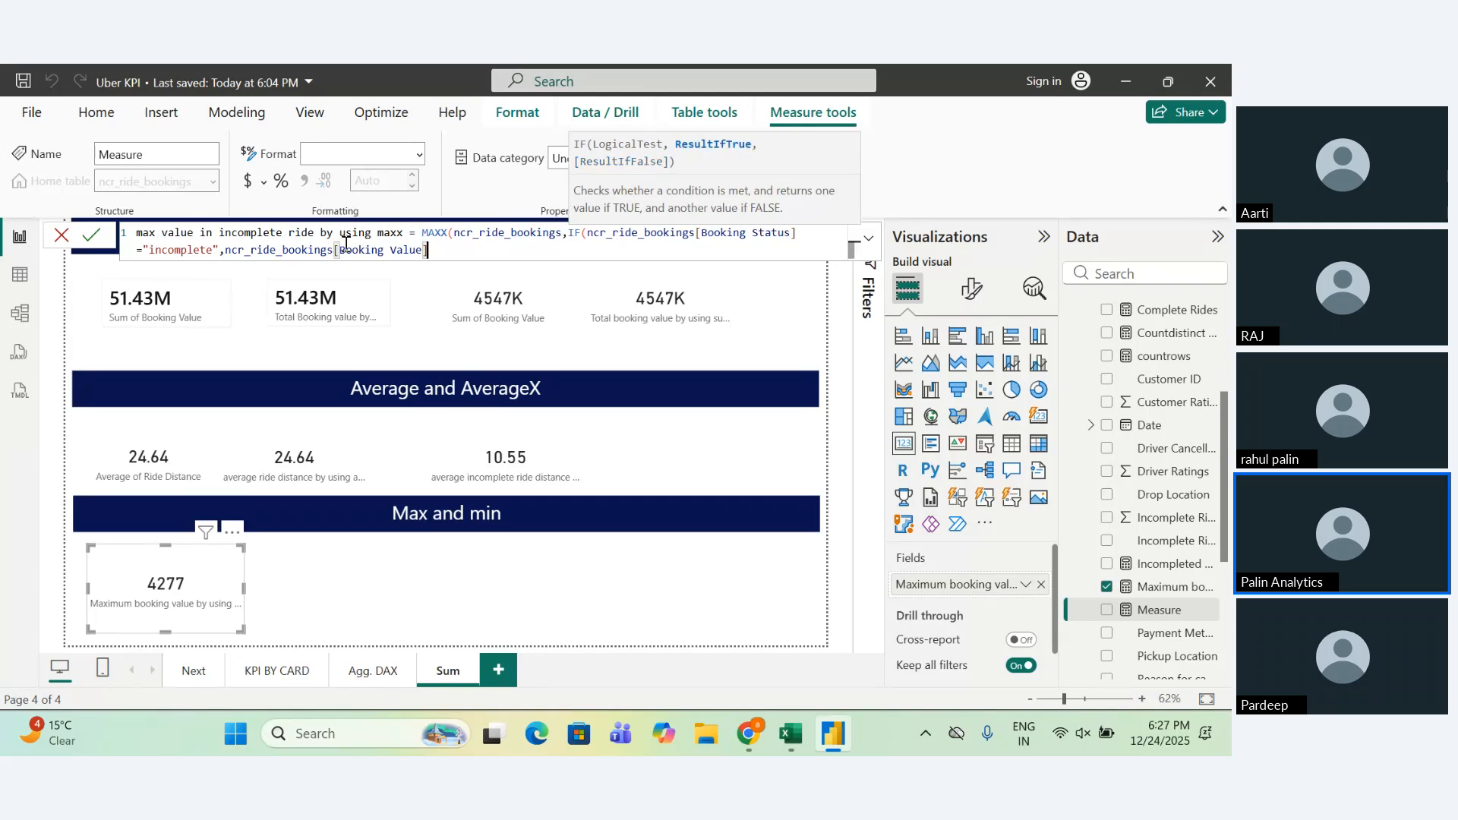
type("),")
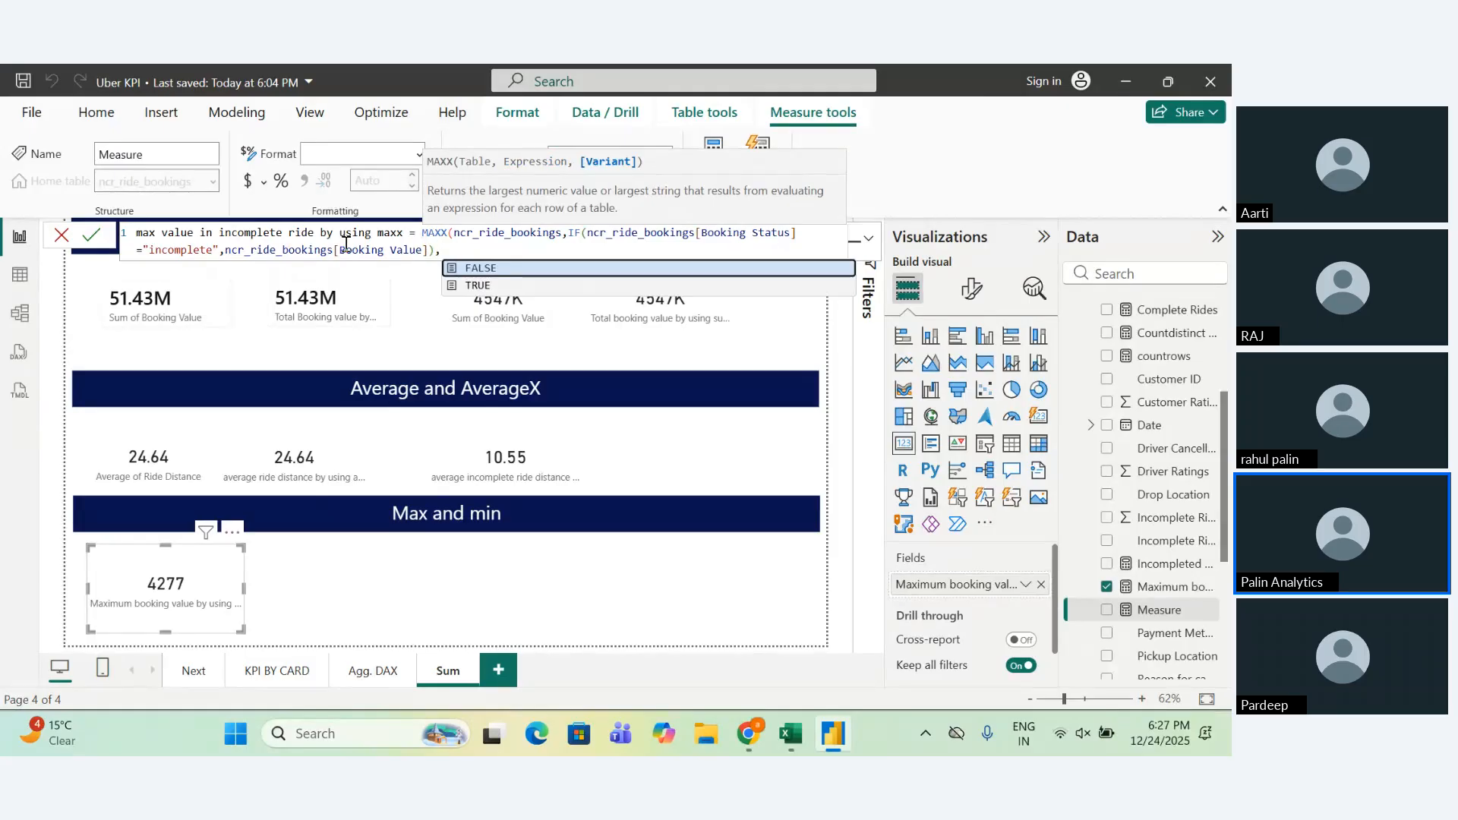
key("BackSpace")
key("BackSpace")
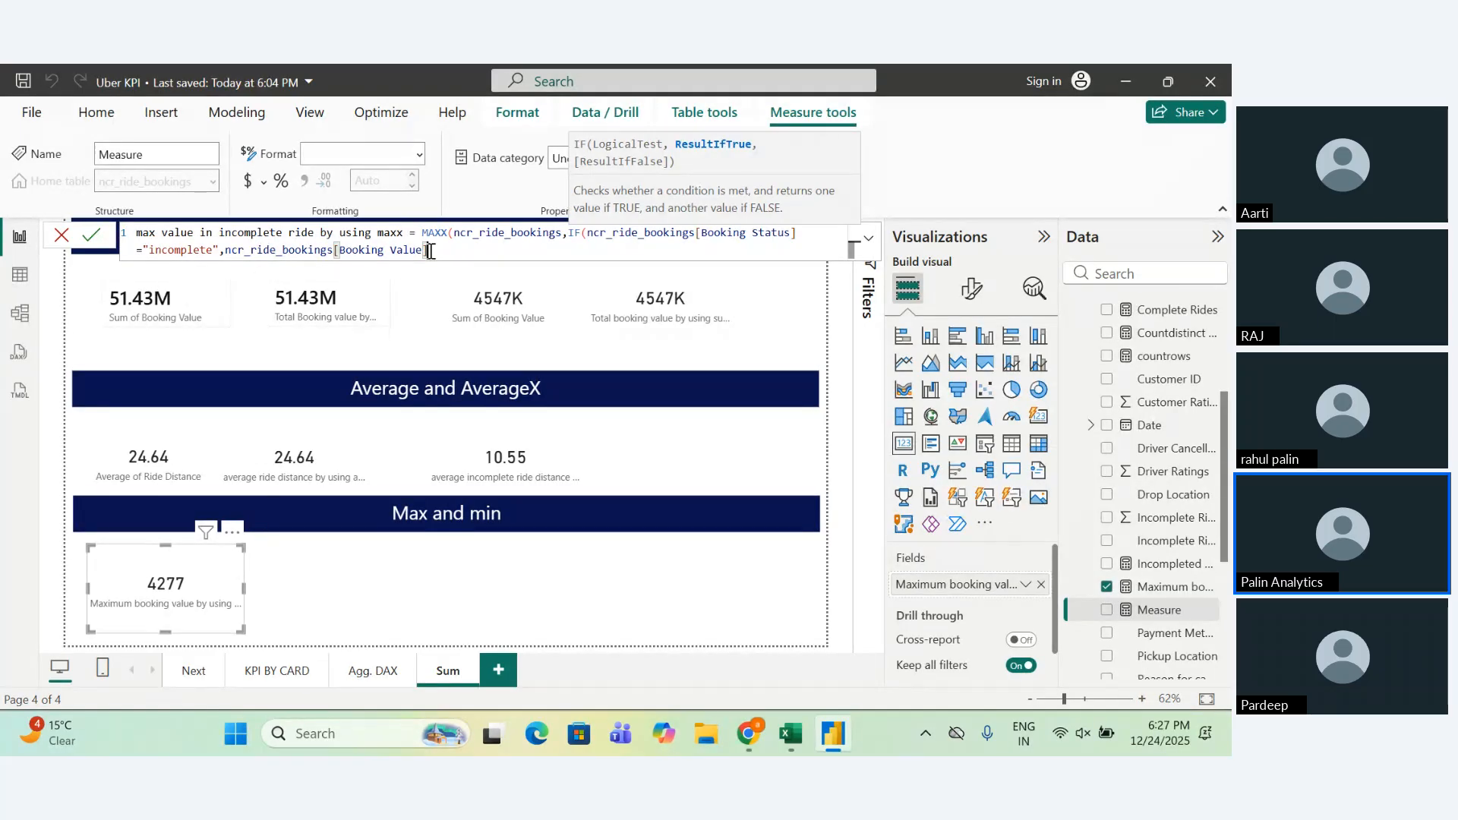
Close the IF and MAXX functions without further arguments and commit the measure.
type("))")
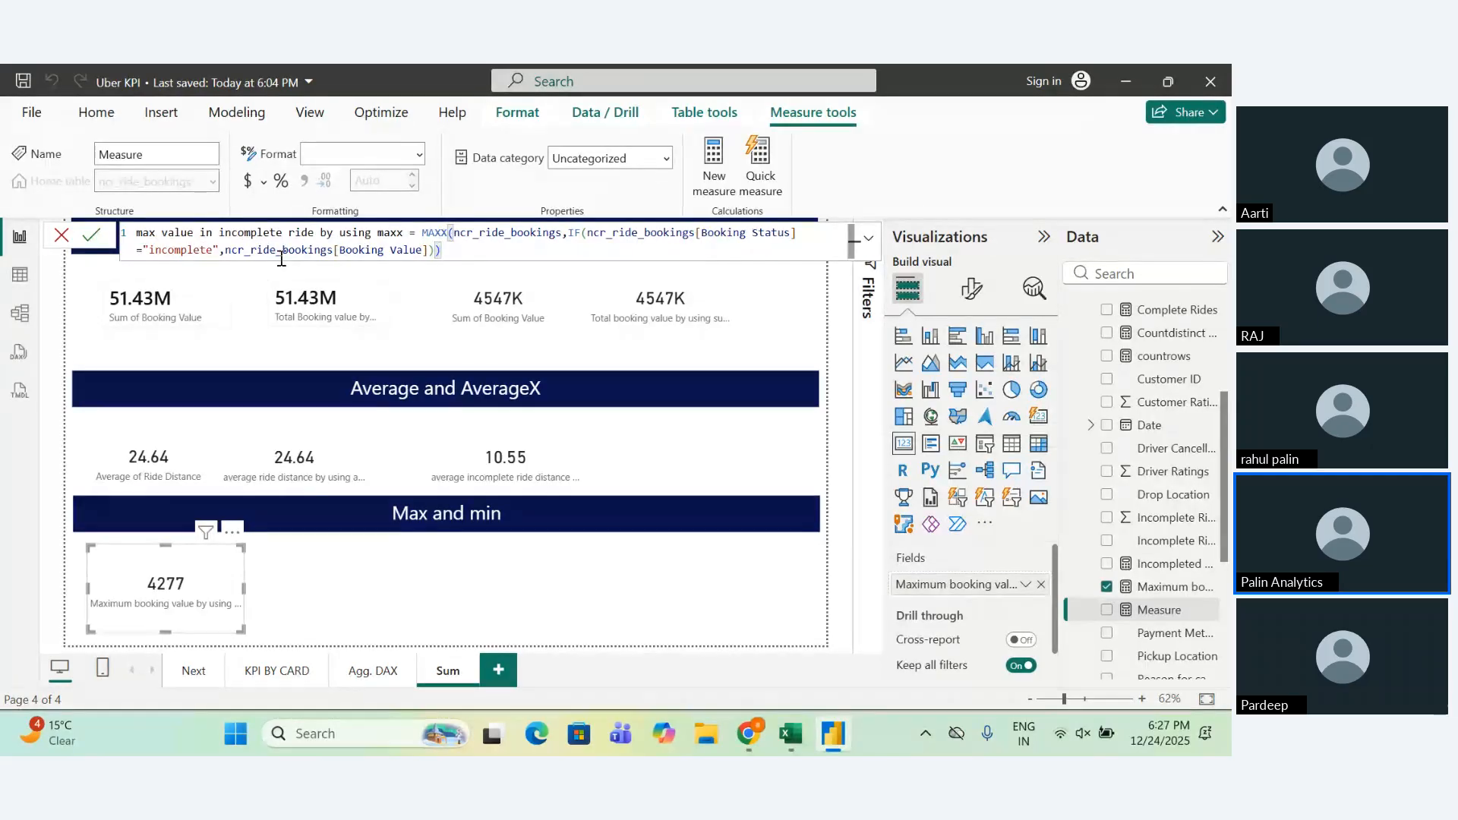
key("Return")
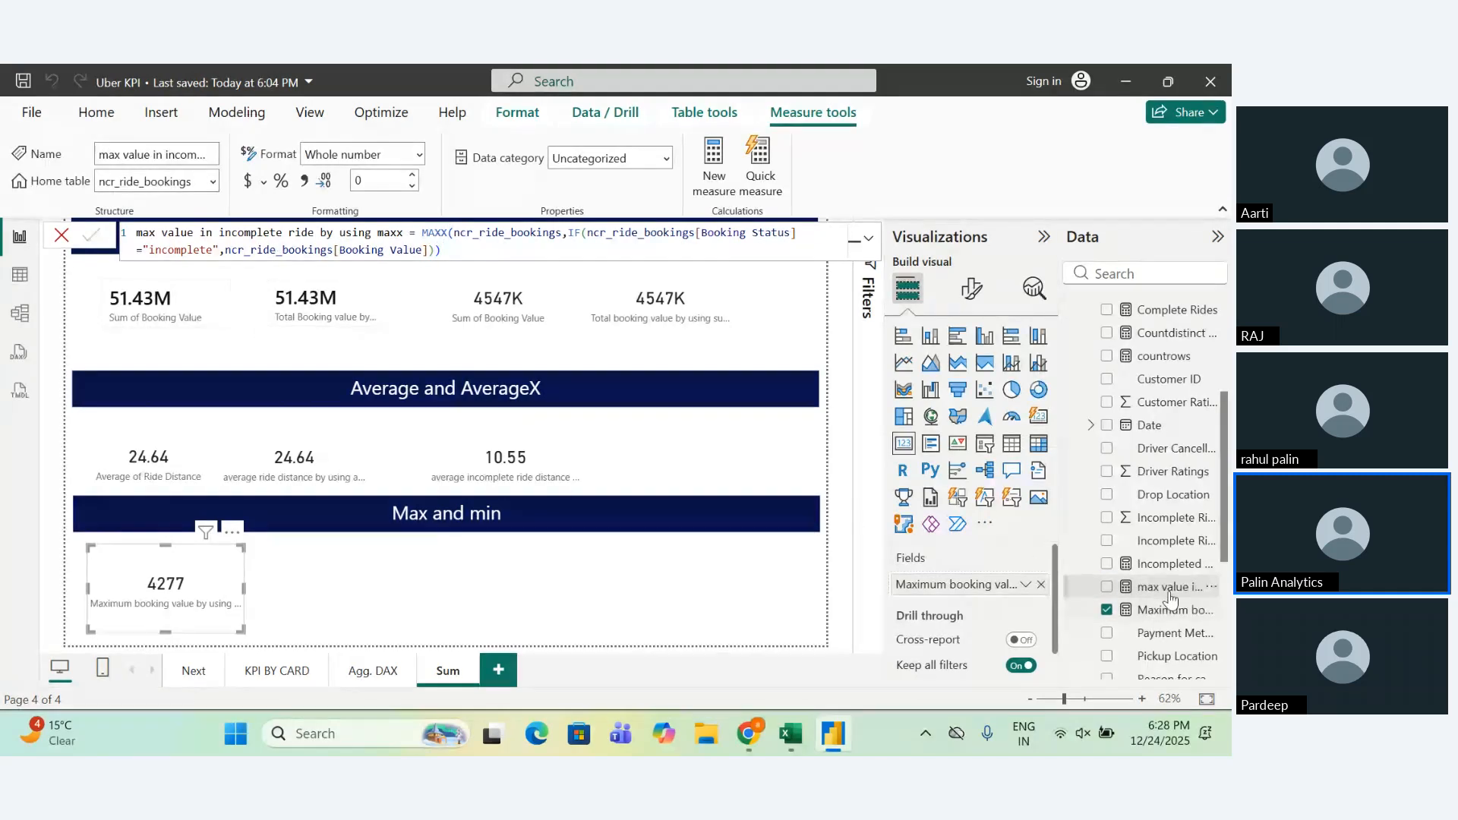
Add a smaller card below the Max and min heading and populate it with the max value in incomplete ride by using maxx measure.
left_click(678, 589)
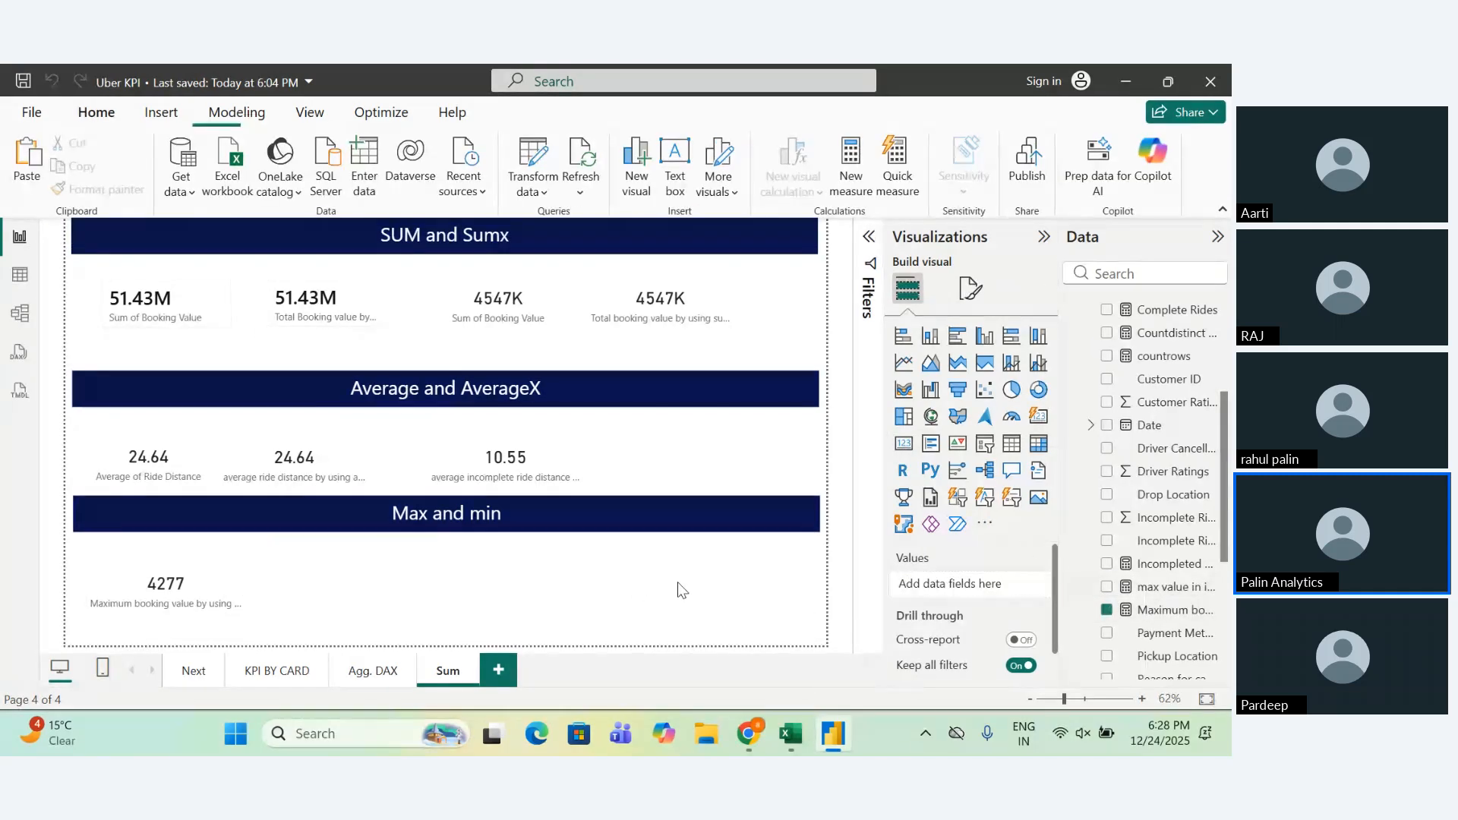
left_click(903, 442)
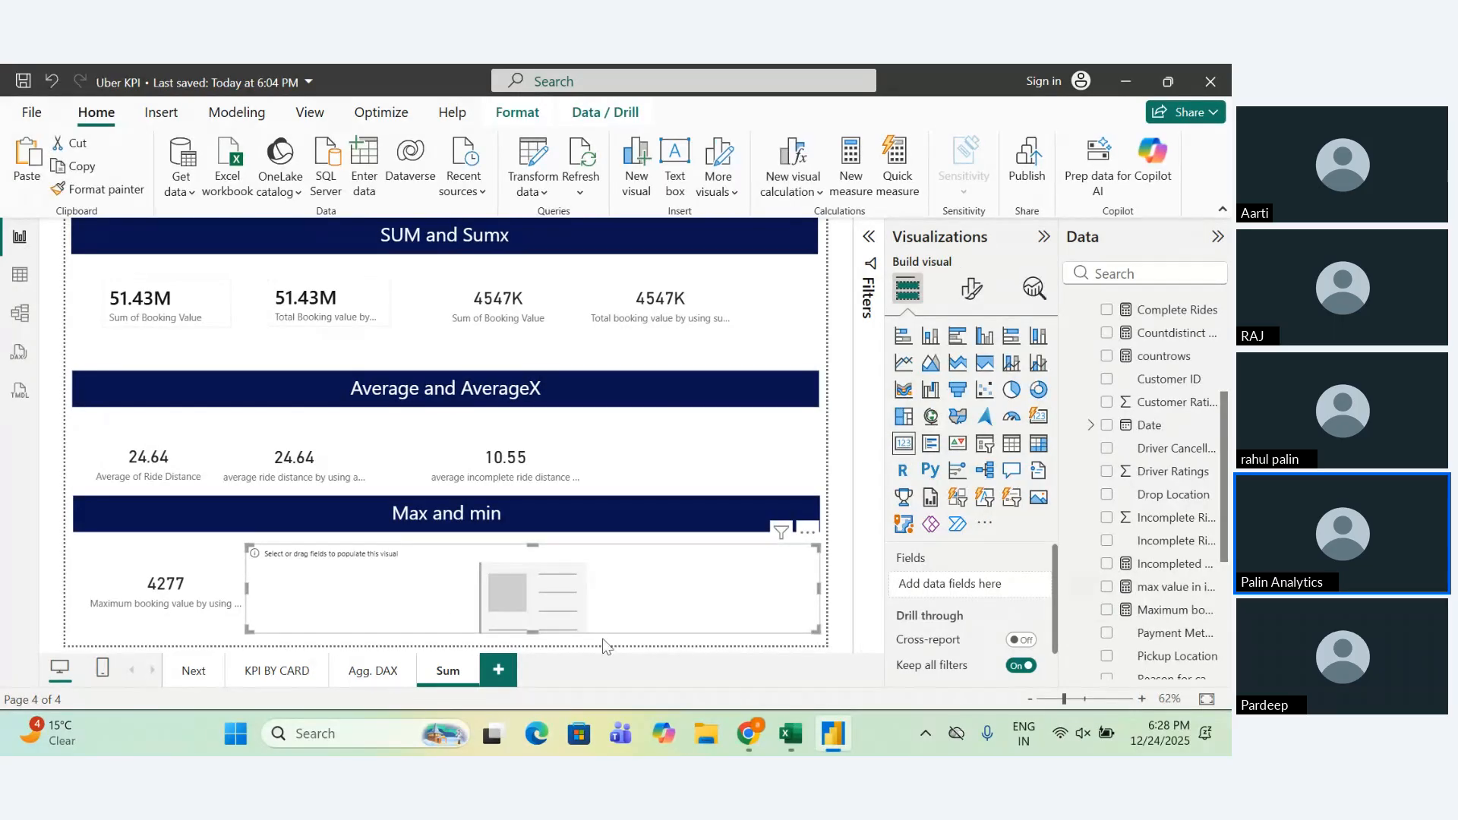
left_click_drag(816, 627, 494, 565)
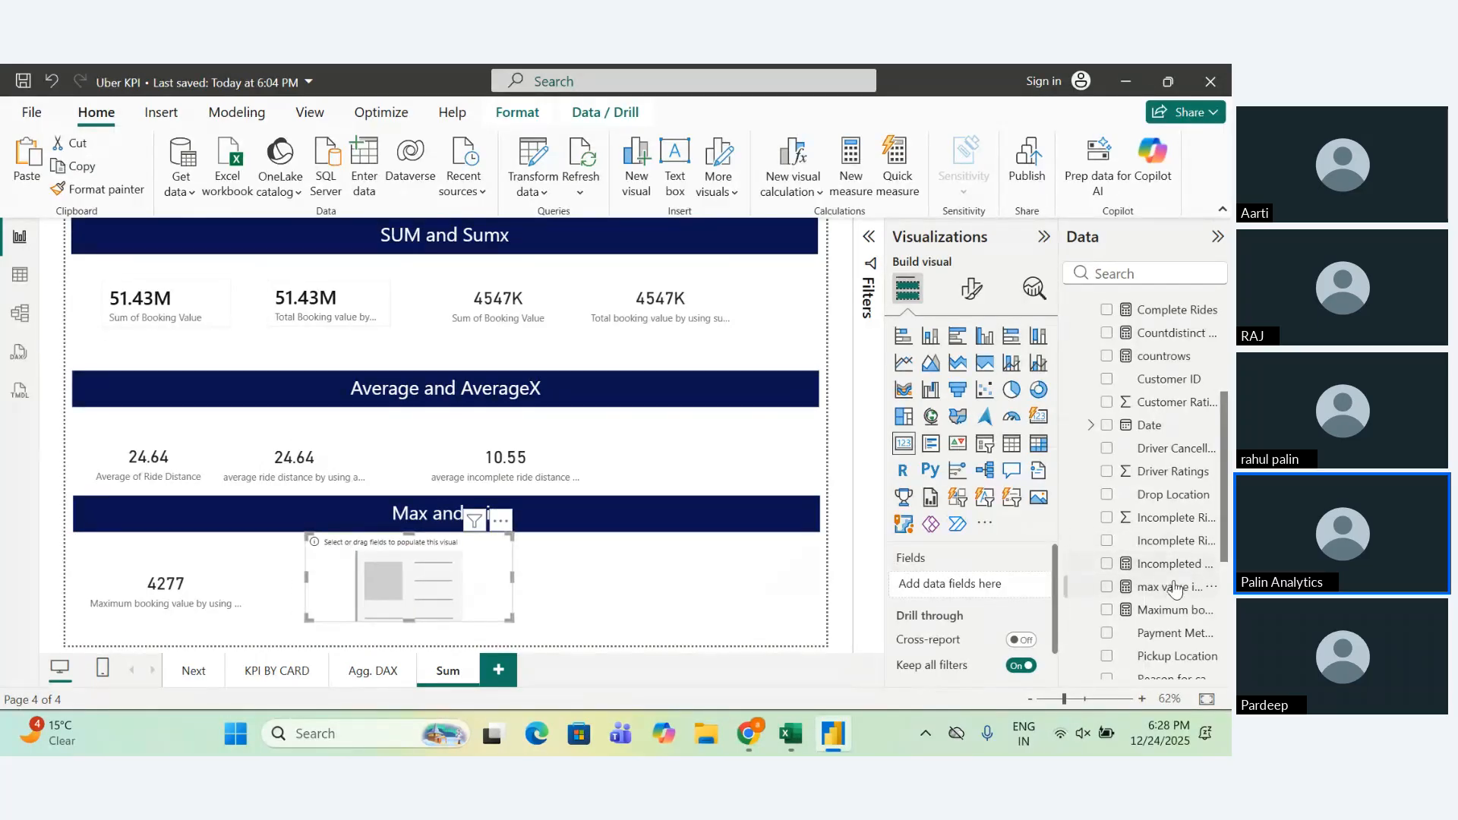
left_click_drag(1173, 596, 992, 586)
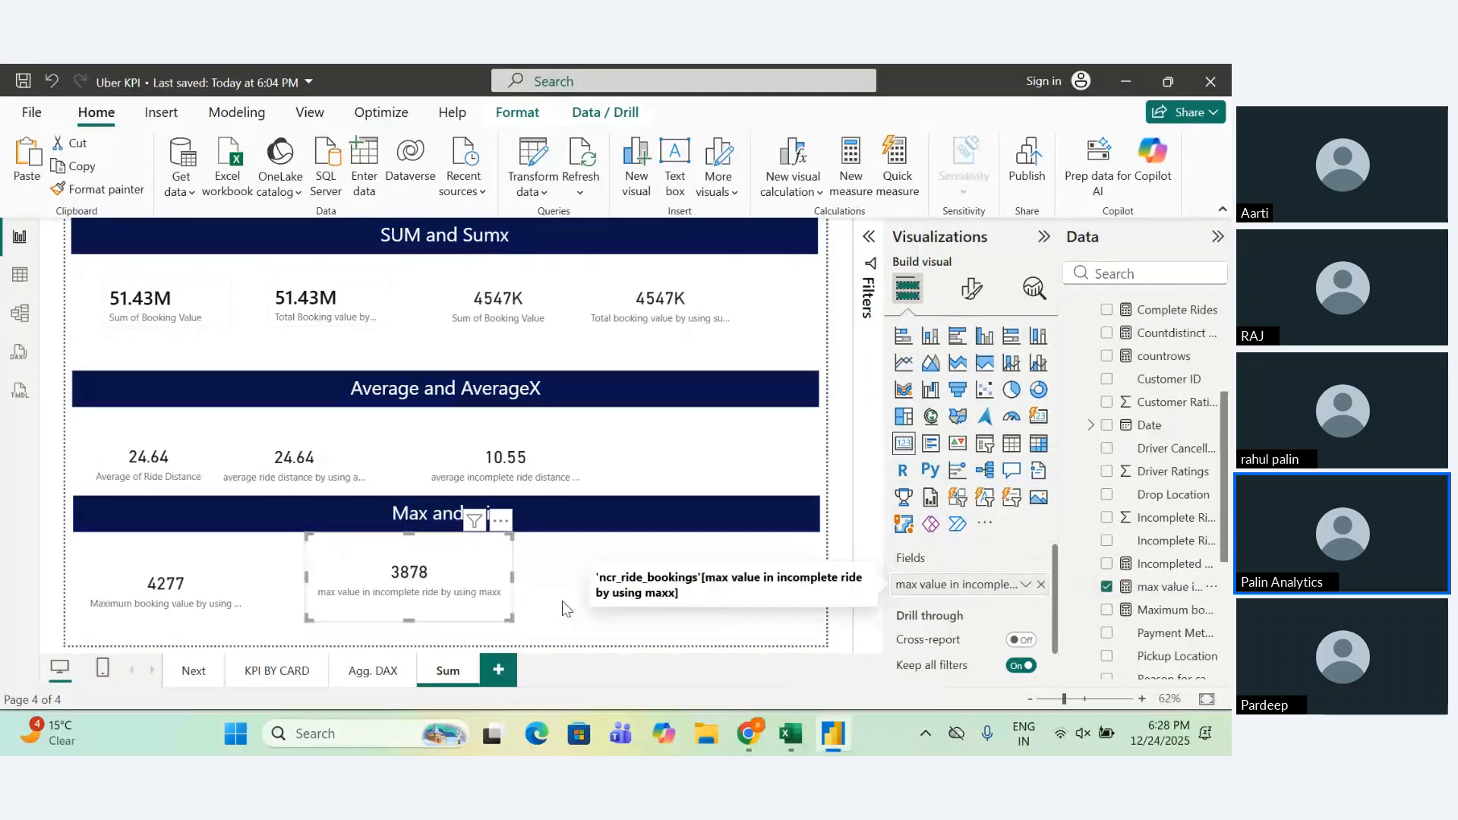
Place the incomplete ride card beside the maximum booking value card, level with it, and narrow it to a similar width.
left_click_drag(479, 577, 475, 580)
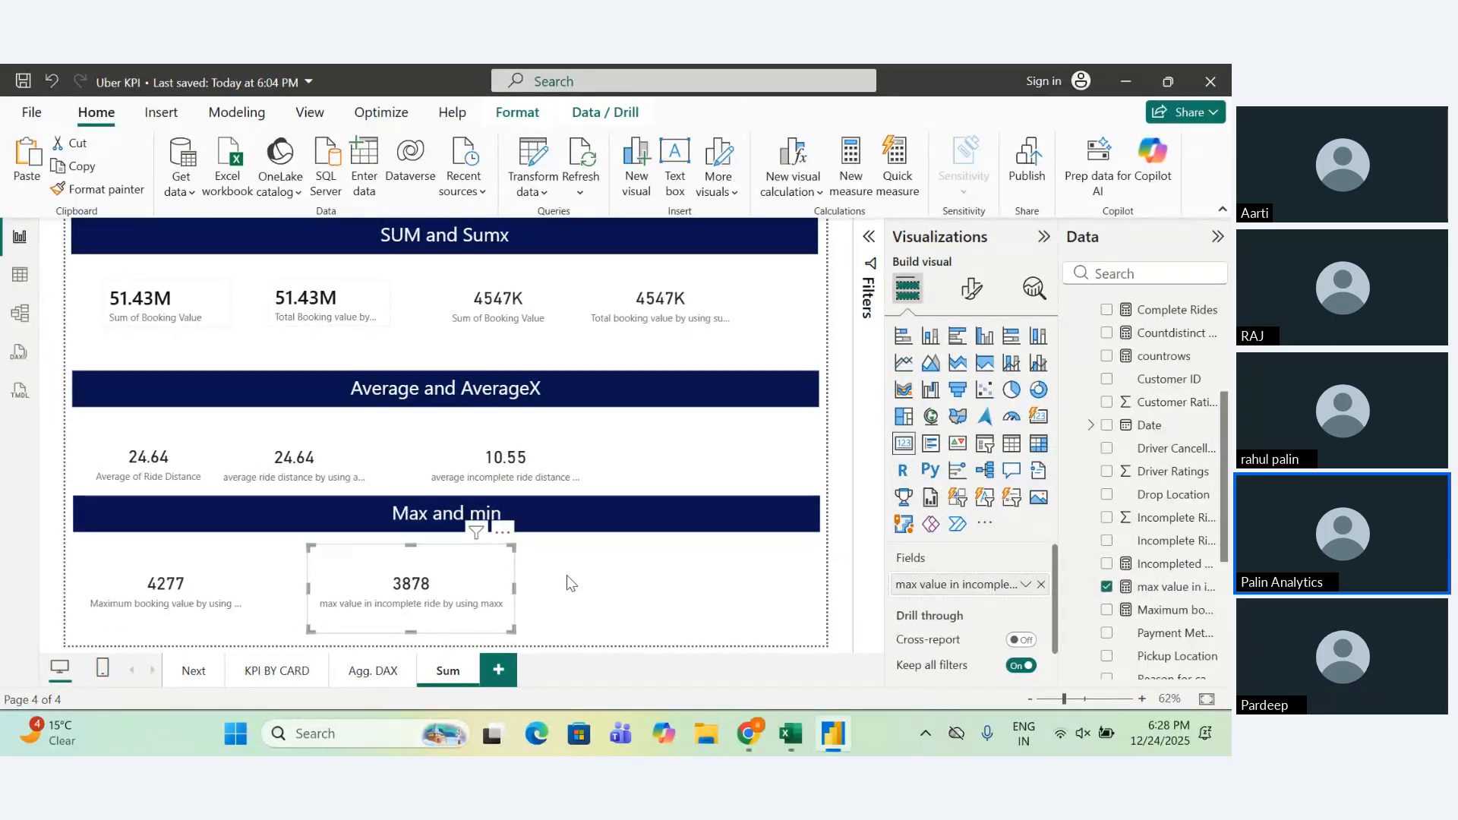
left_click(628, 581)
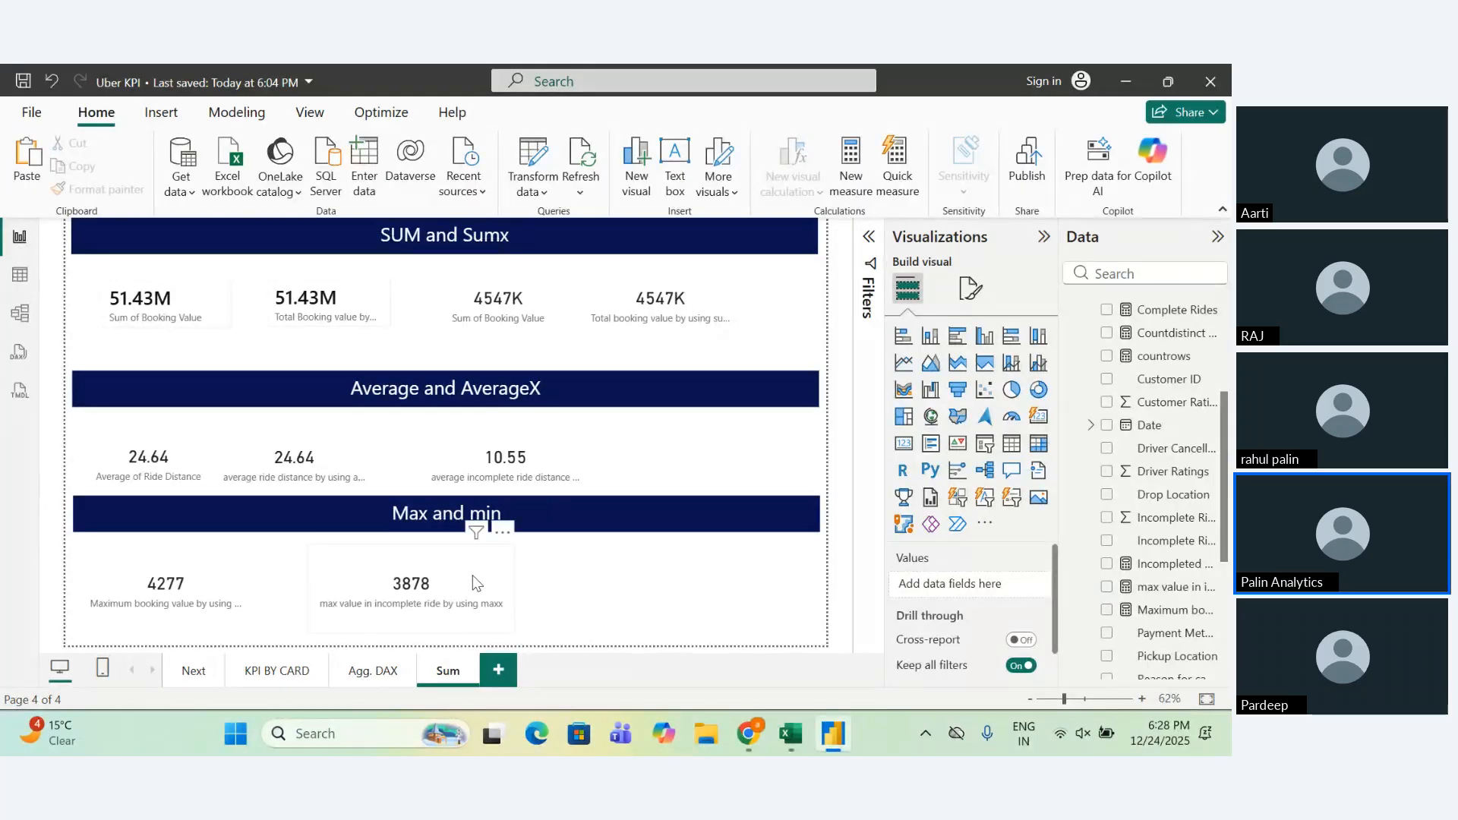
left_click_drag(478, 579, 419, 576)
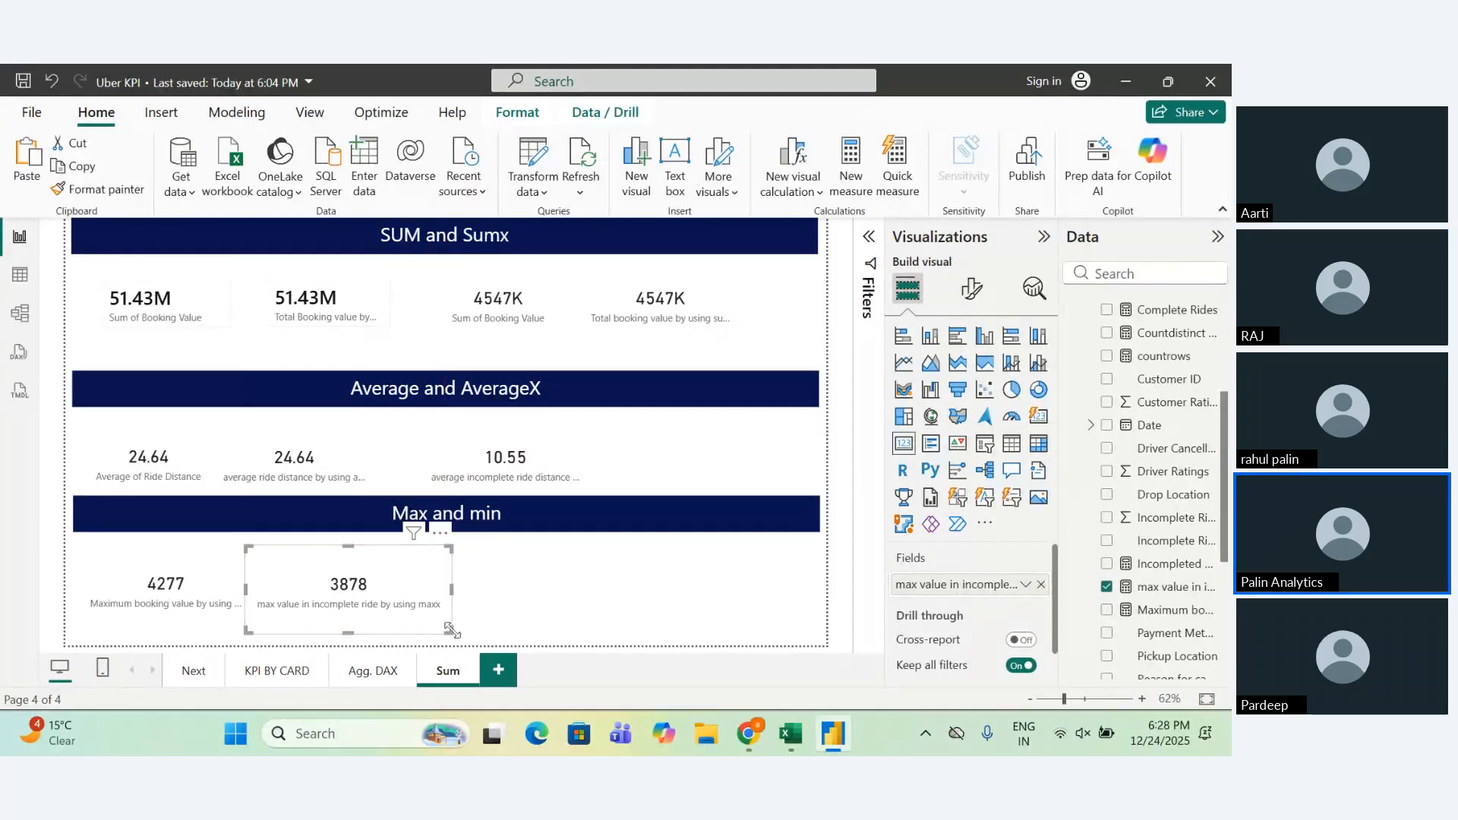
left_click_drag(449, 630, 394, 589)
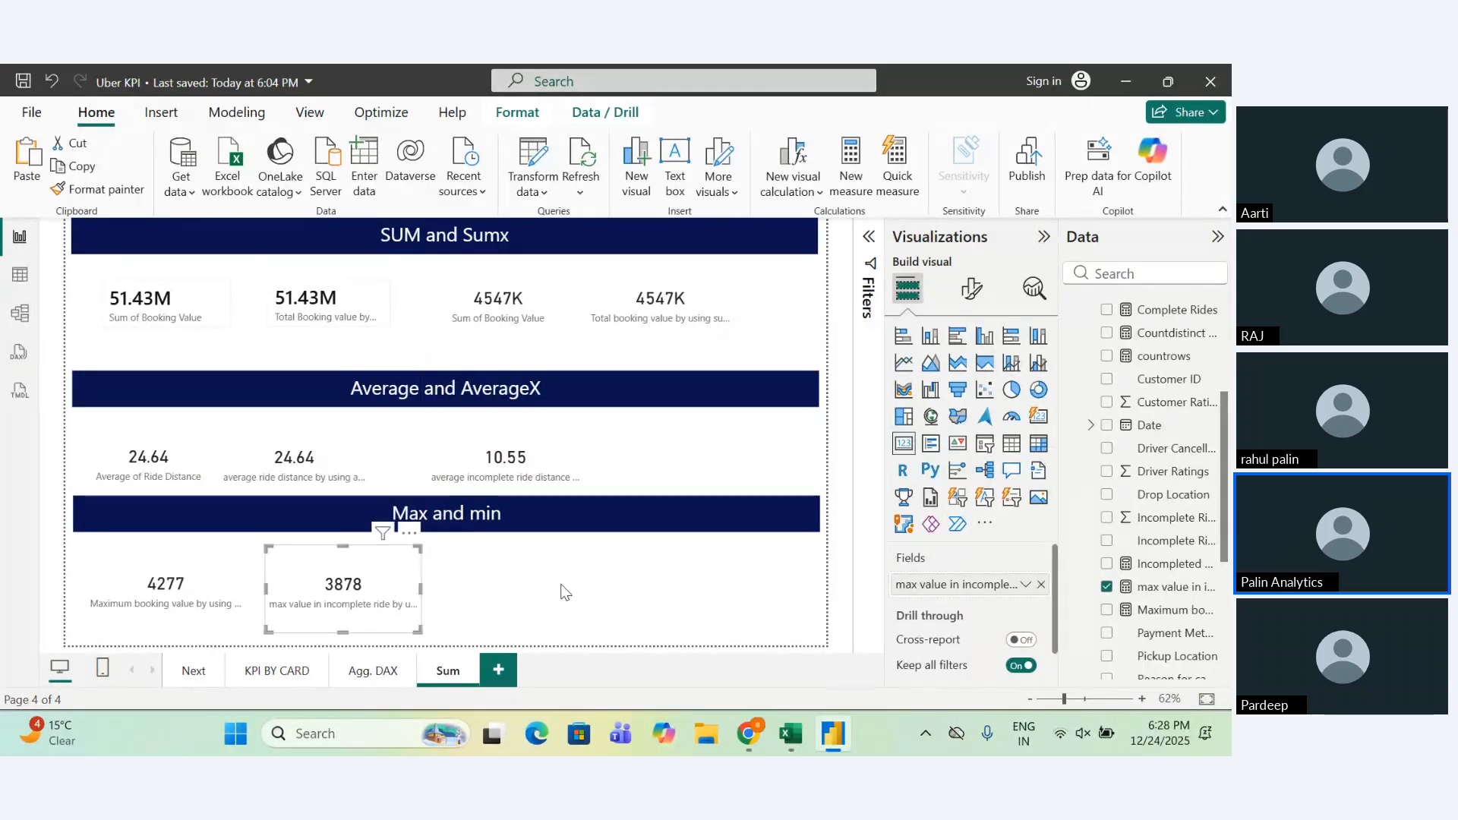
left_click(563, 590)
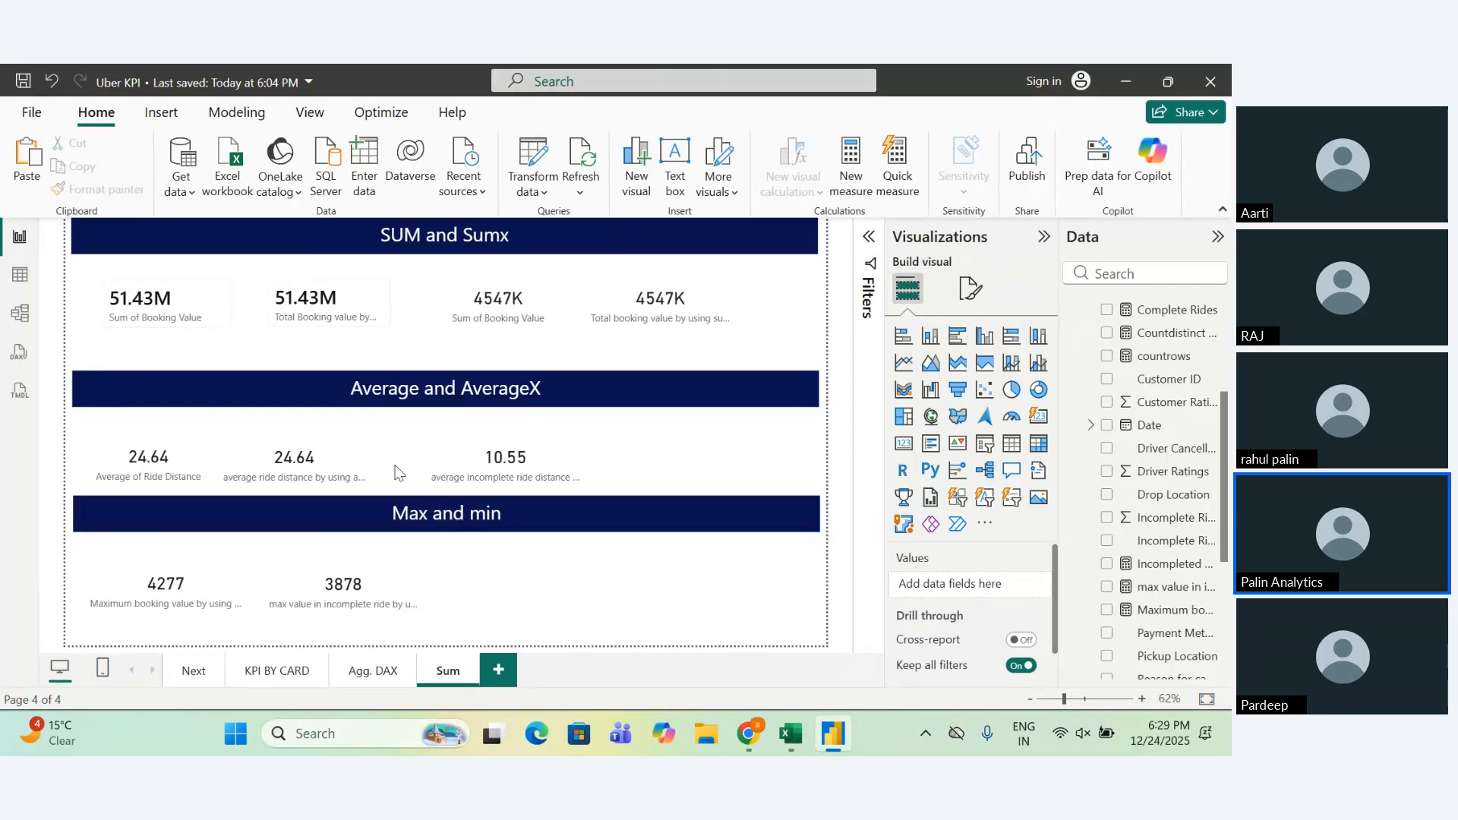
Create another measure named "minmum booking value by min".
left_click(858, 177)
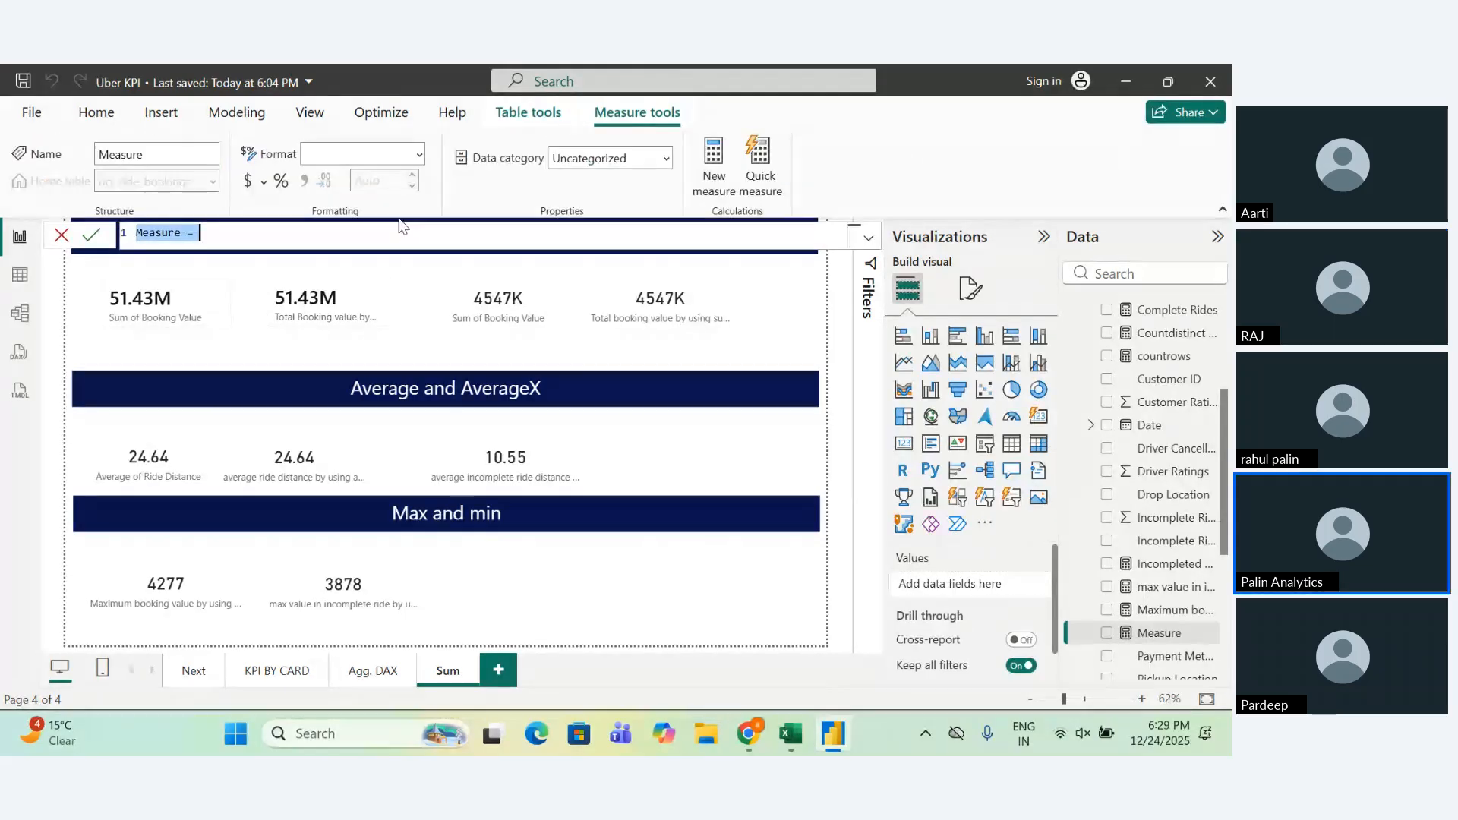
key("BackSpace")
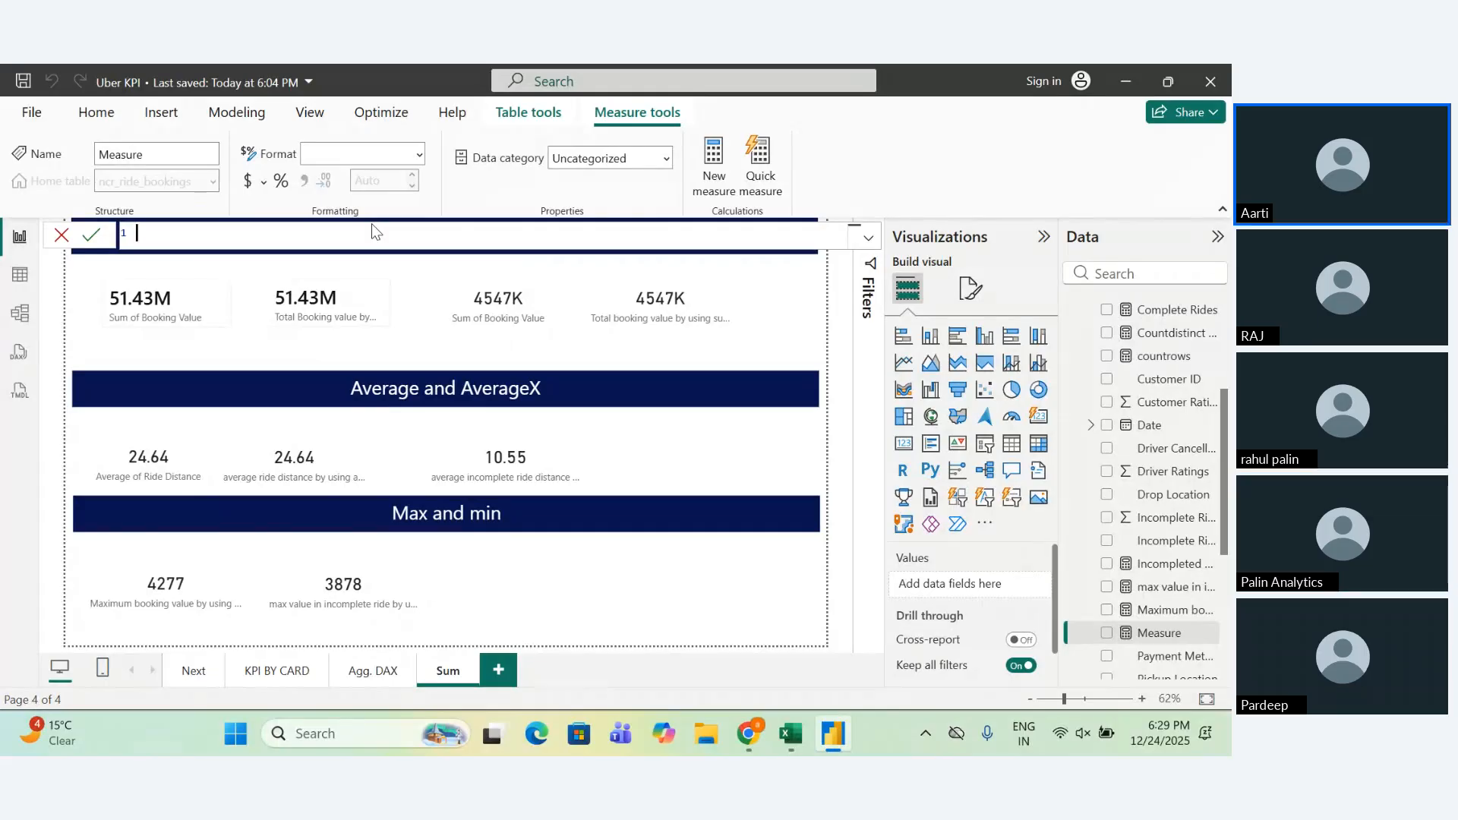
type("min")
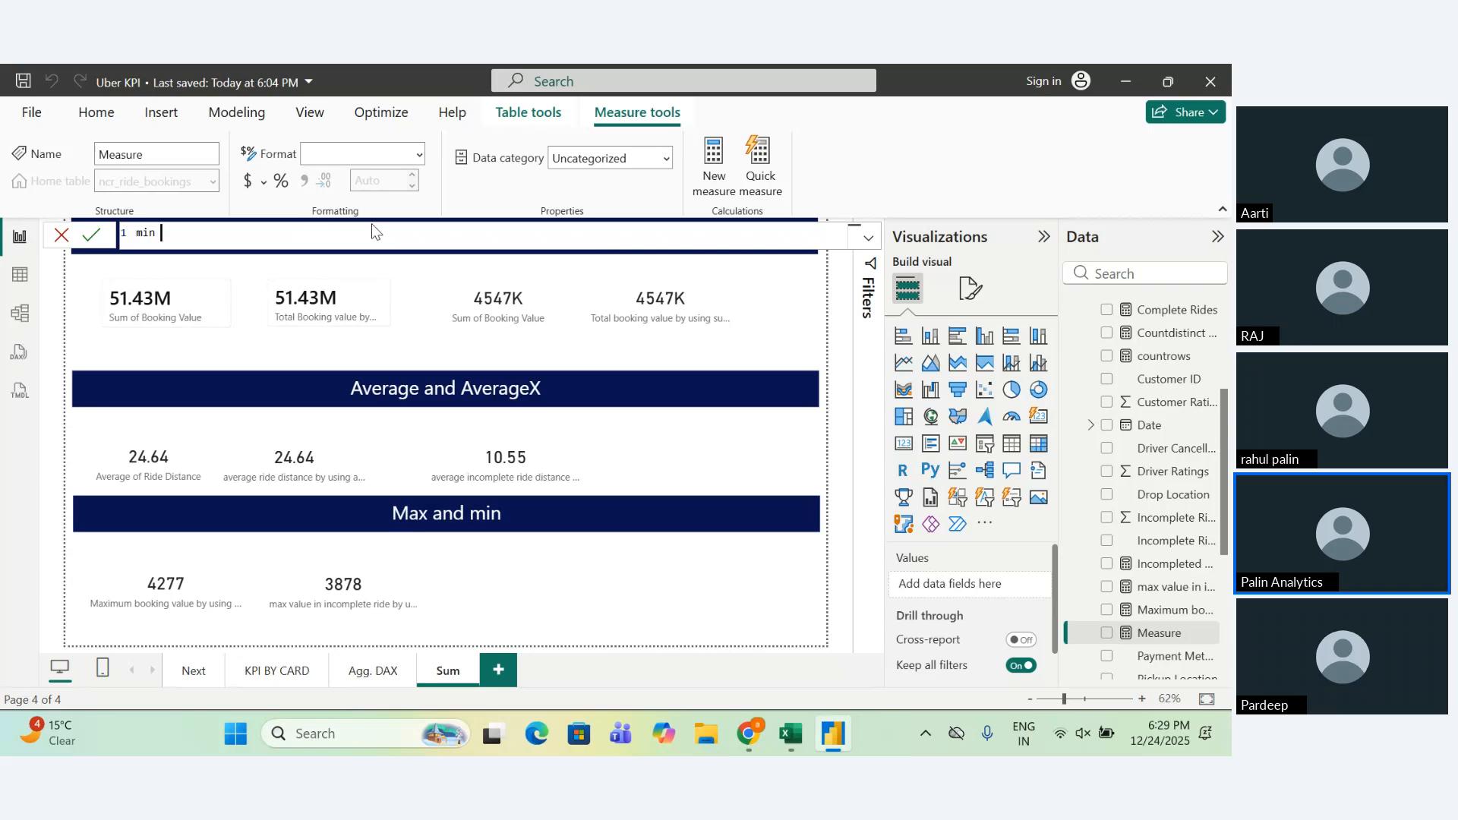
key("BackSpace")
type("mum bookung")
key("ctrl+shift+Left")
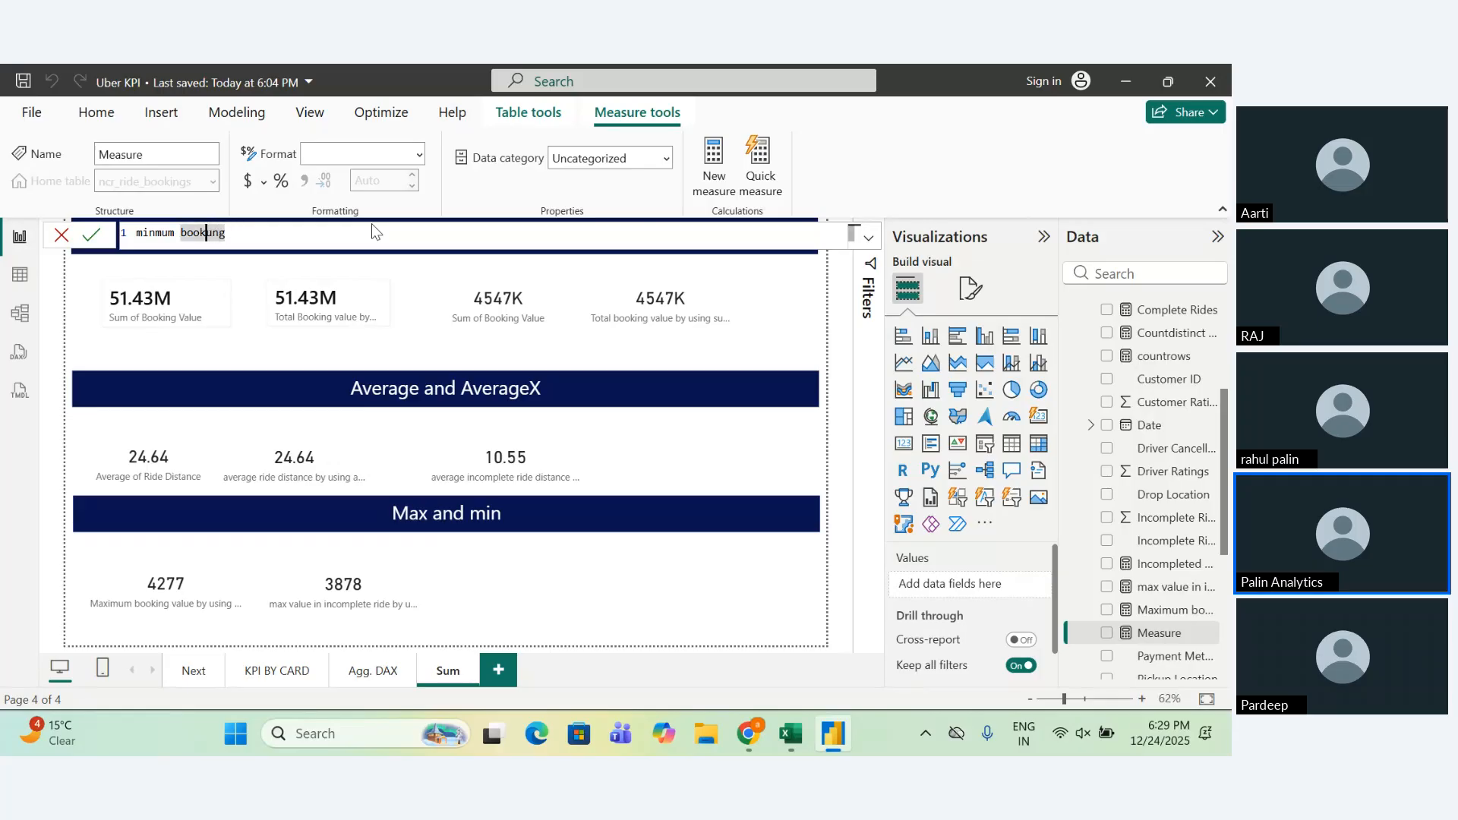
key("BackSpace")
type("i")
key("End")
type("va")
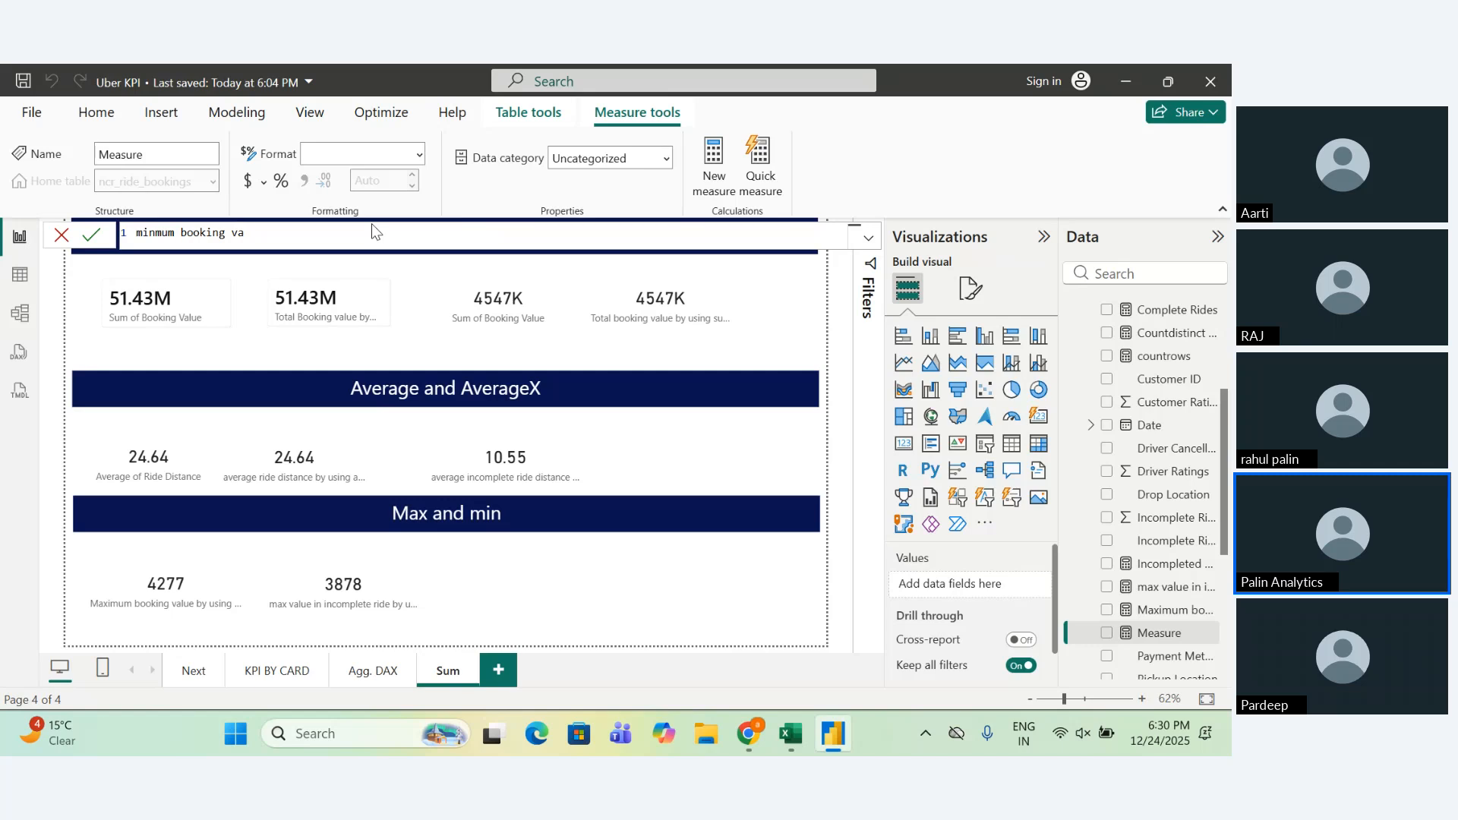
type("li")
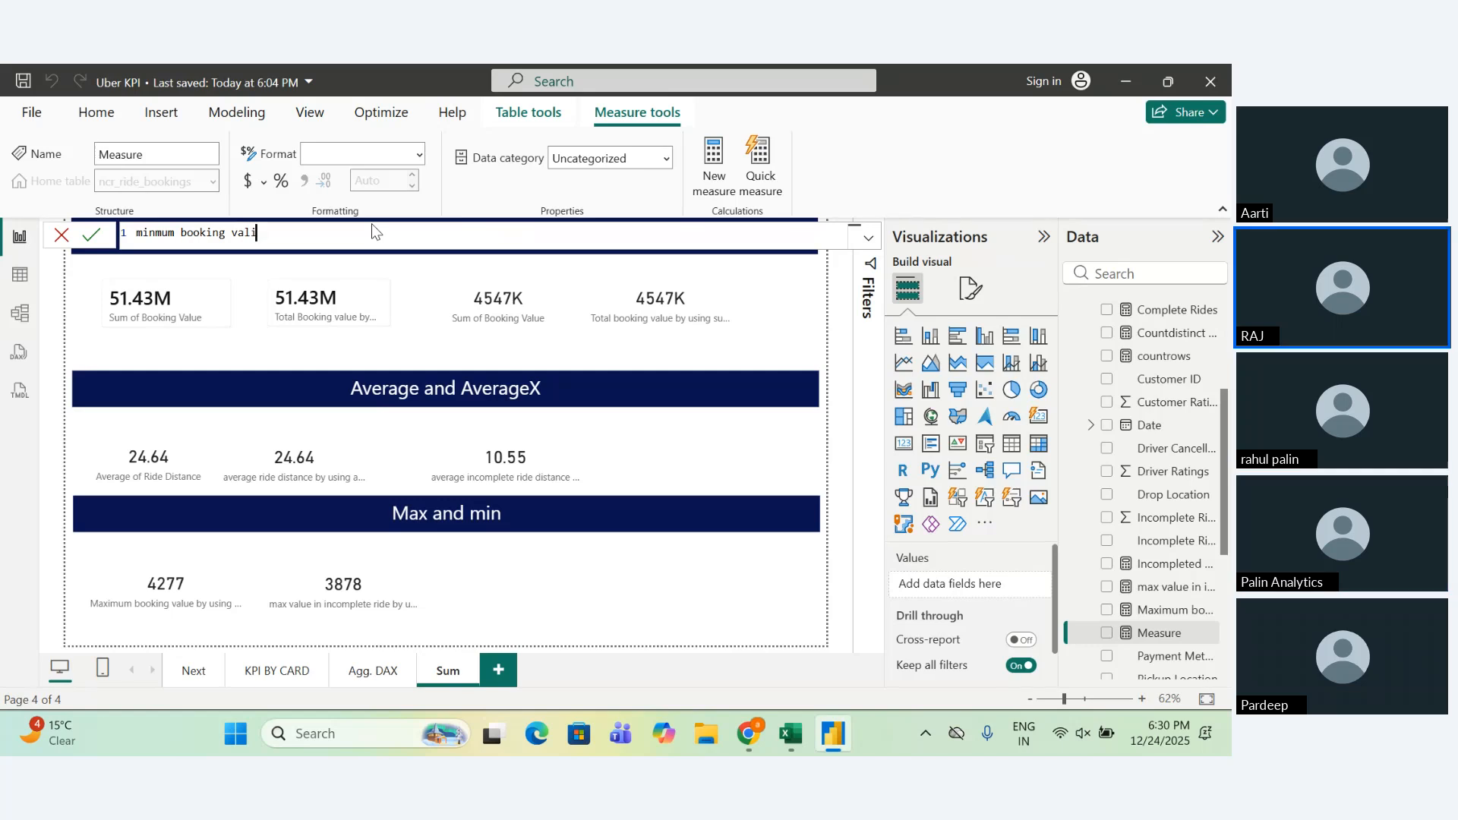
key("BackSpace")
type("ue by")
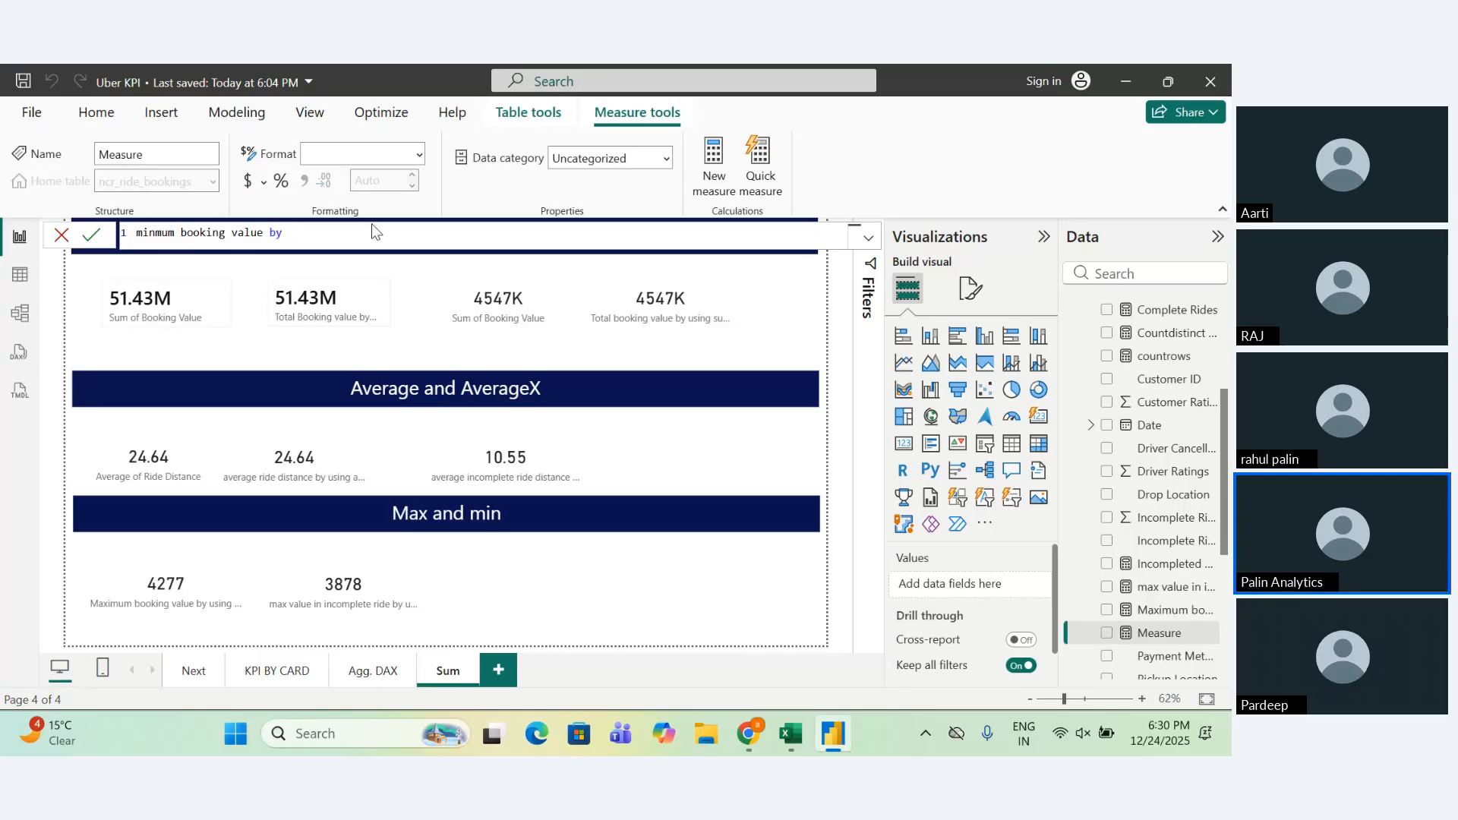
type(" min =")
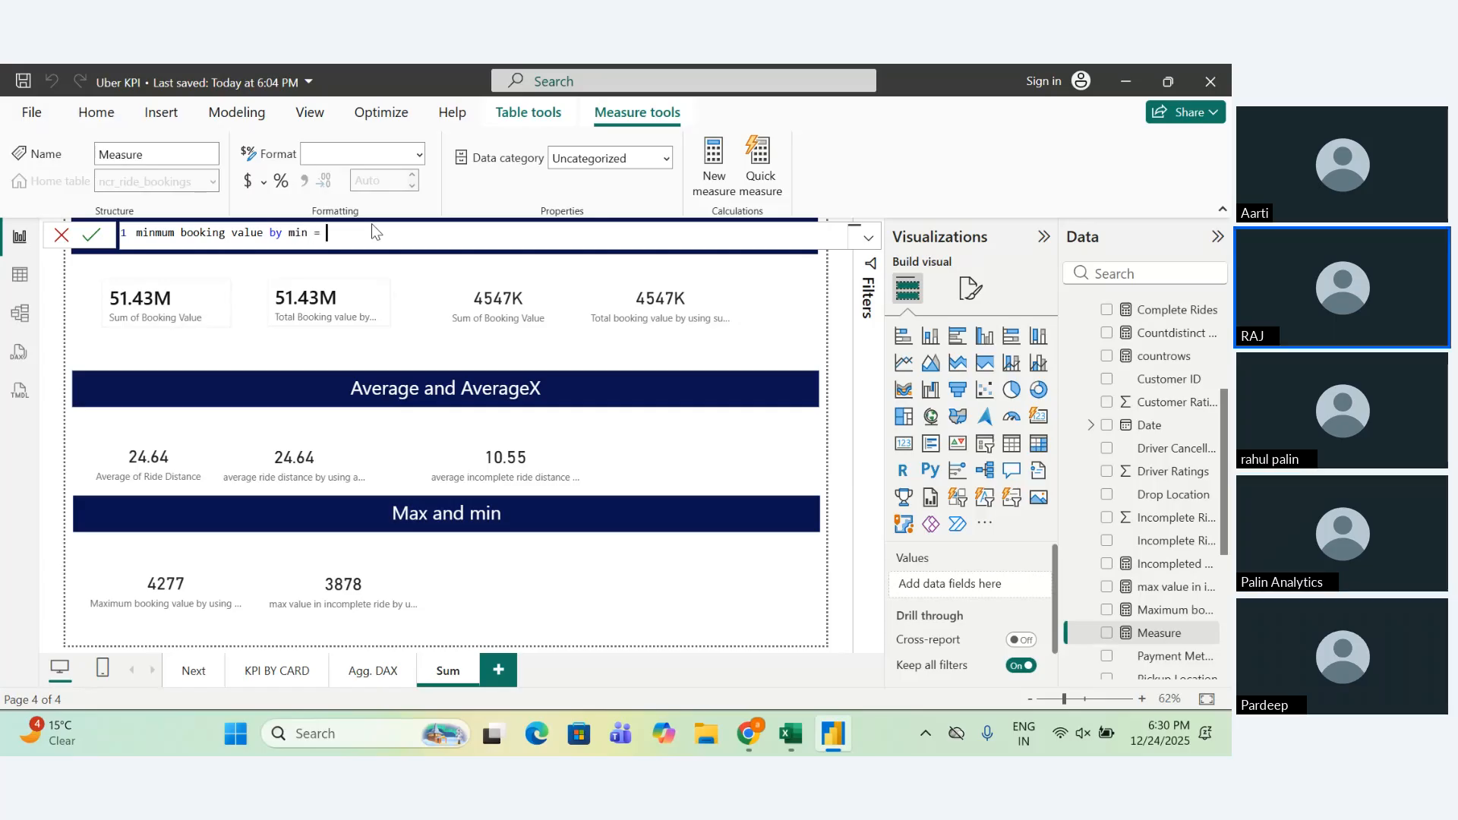
Define the measure as the MIN of ncr_ride_bookings[Booking Value] and commit it.
type(" min")
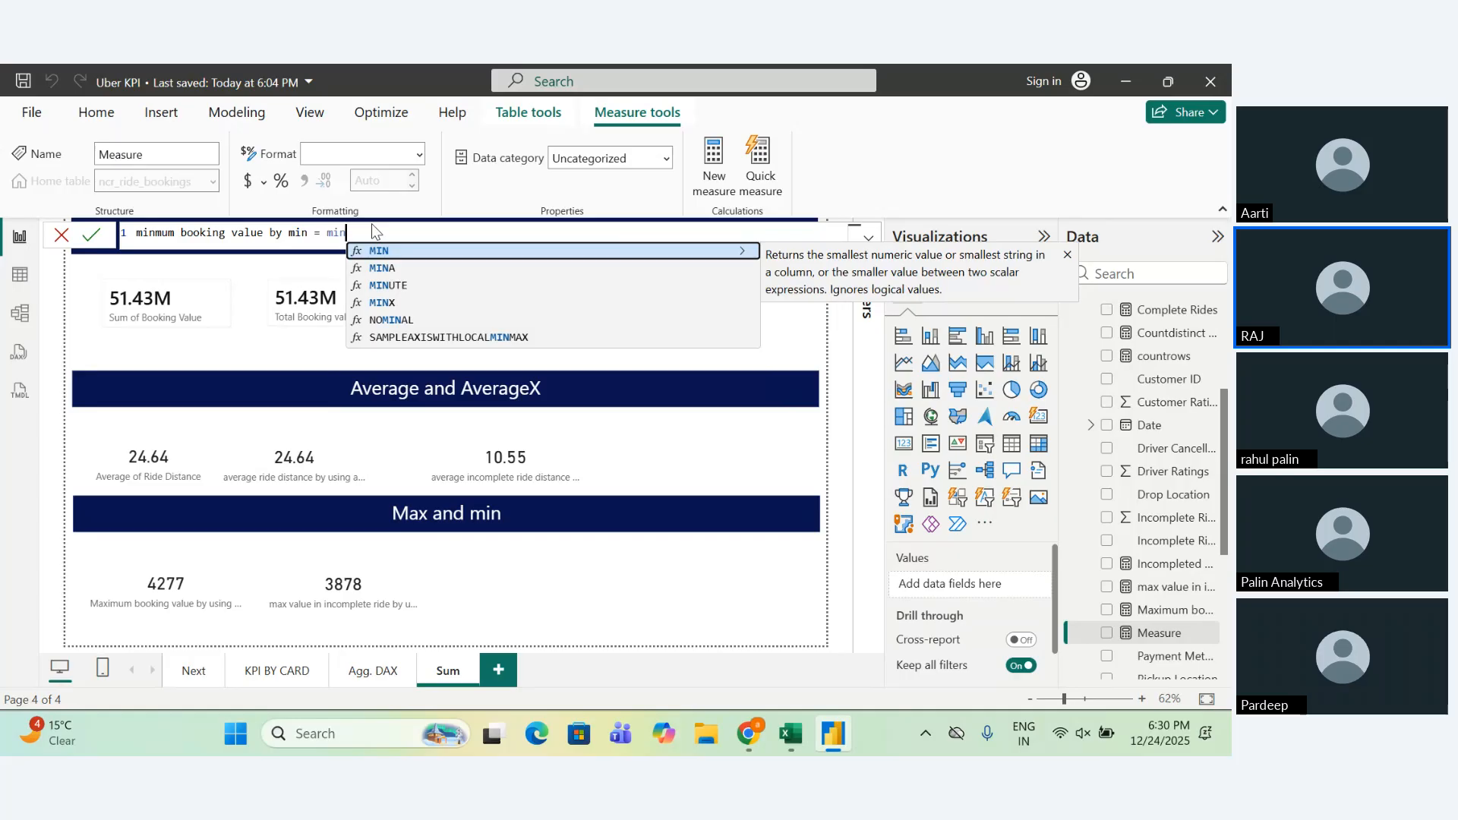
key("Tab")
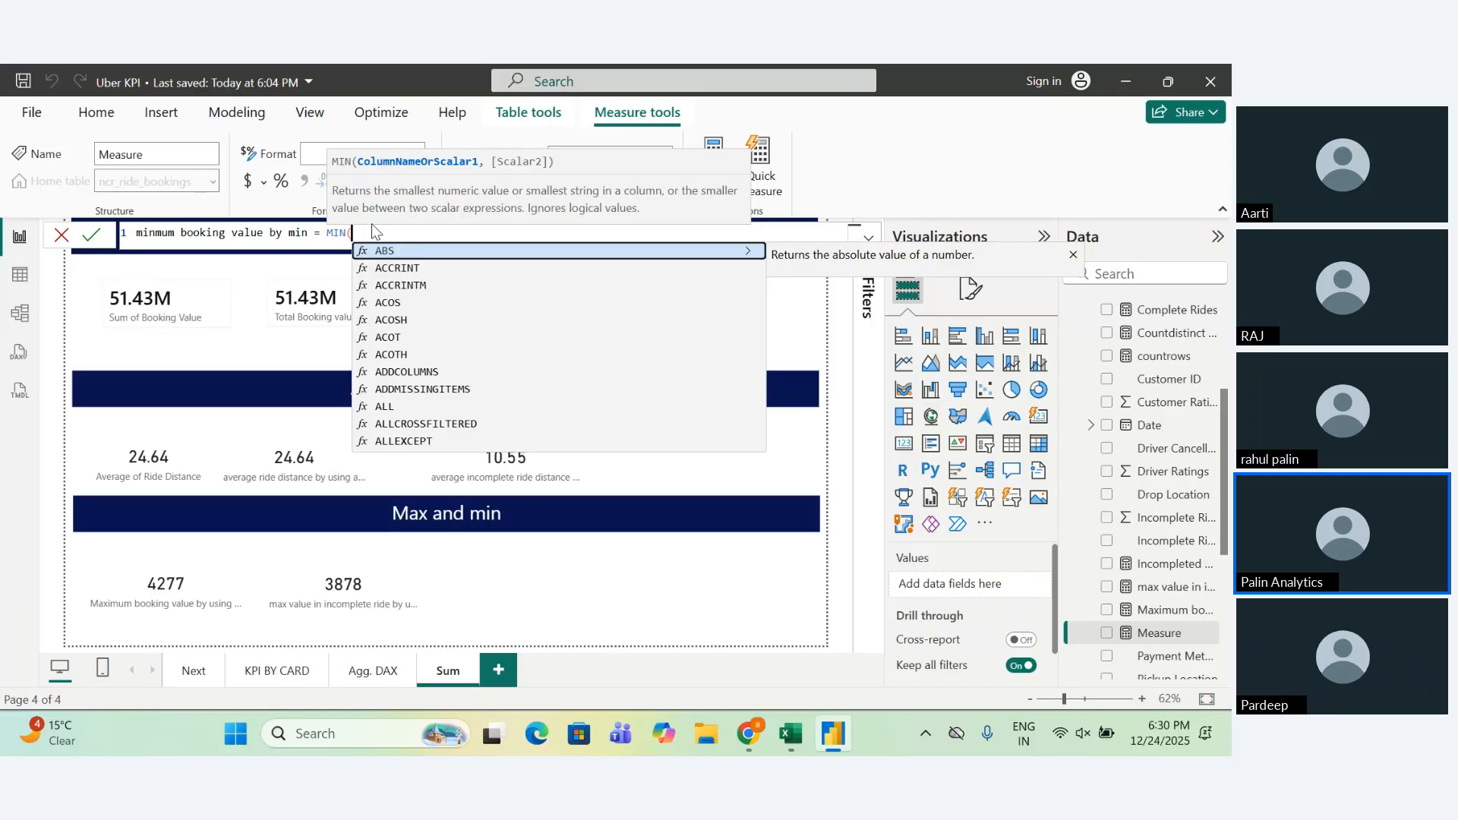
type("b")
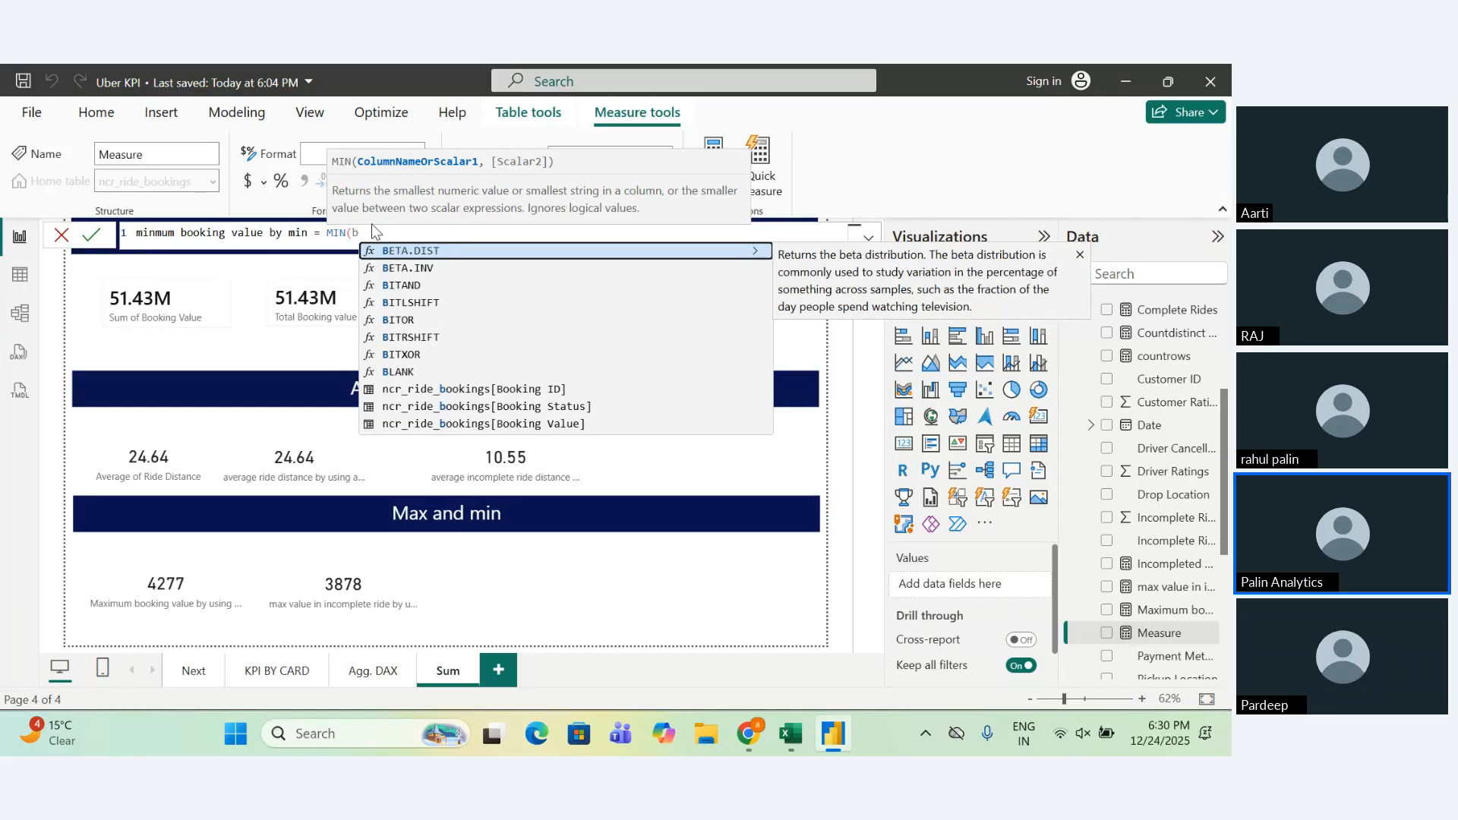
type("oo")
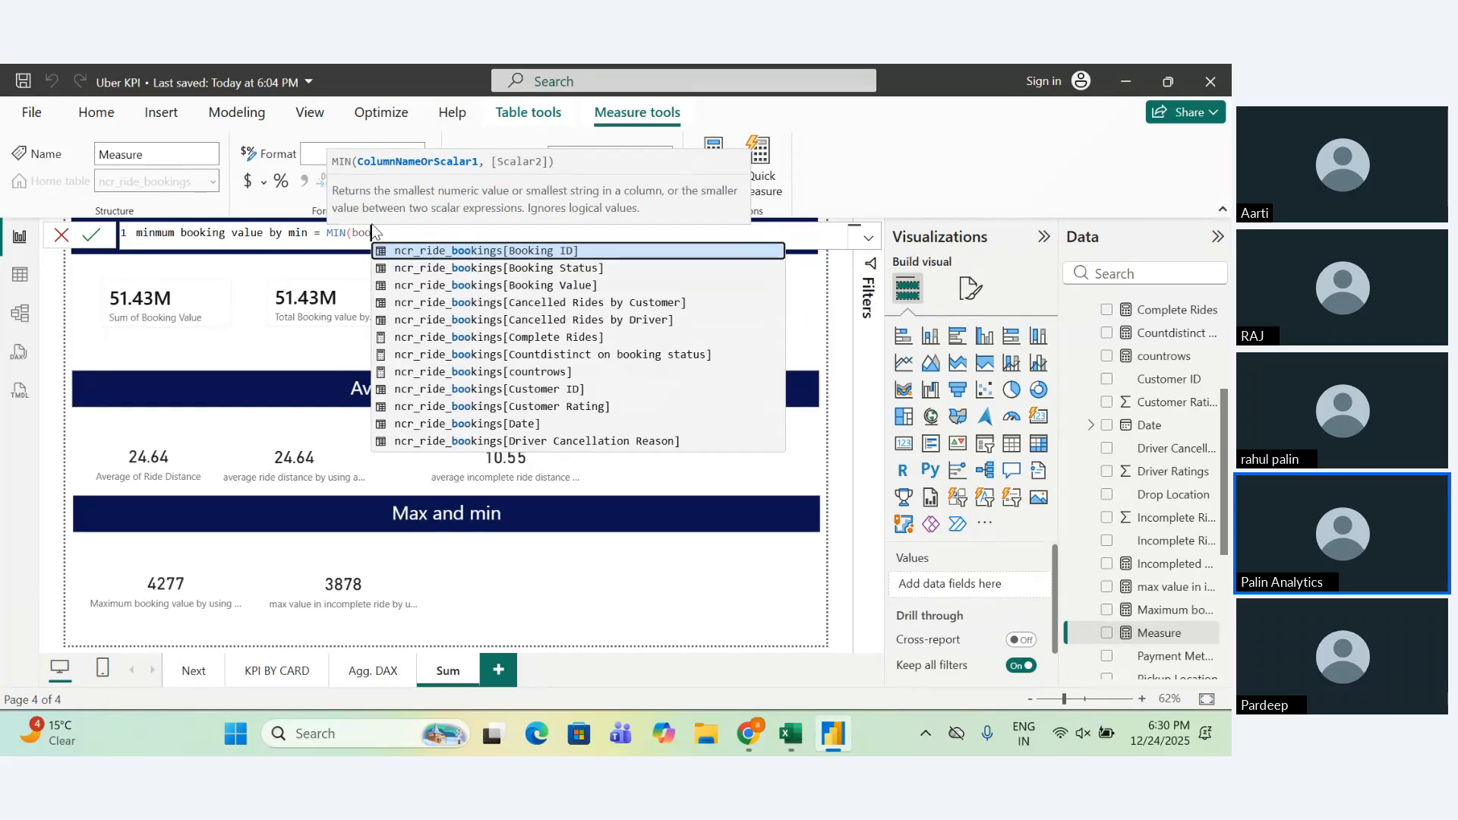
key("Down")
key("Down")
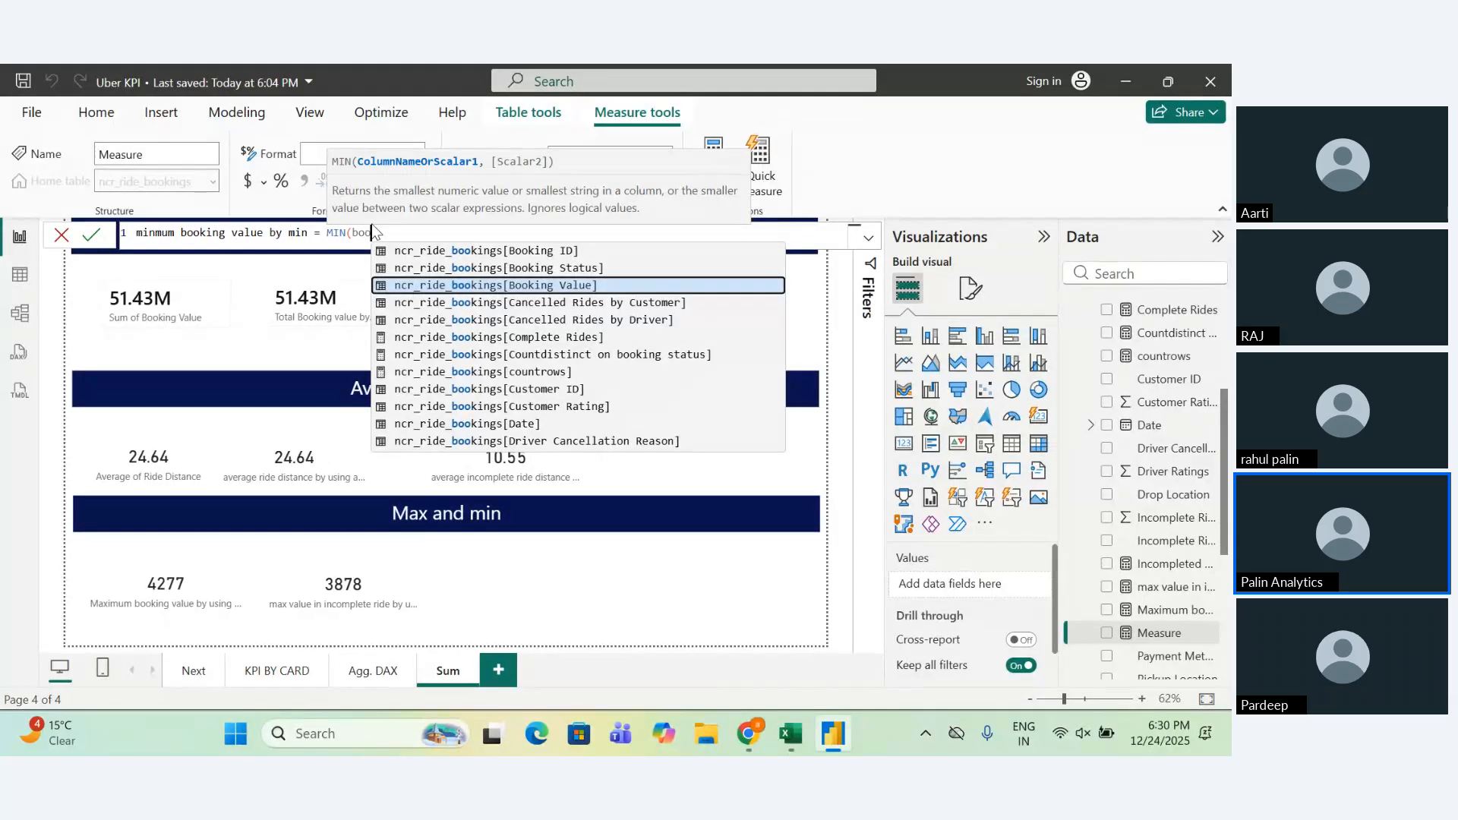
key("Tab")
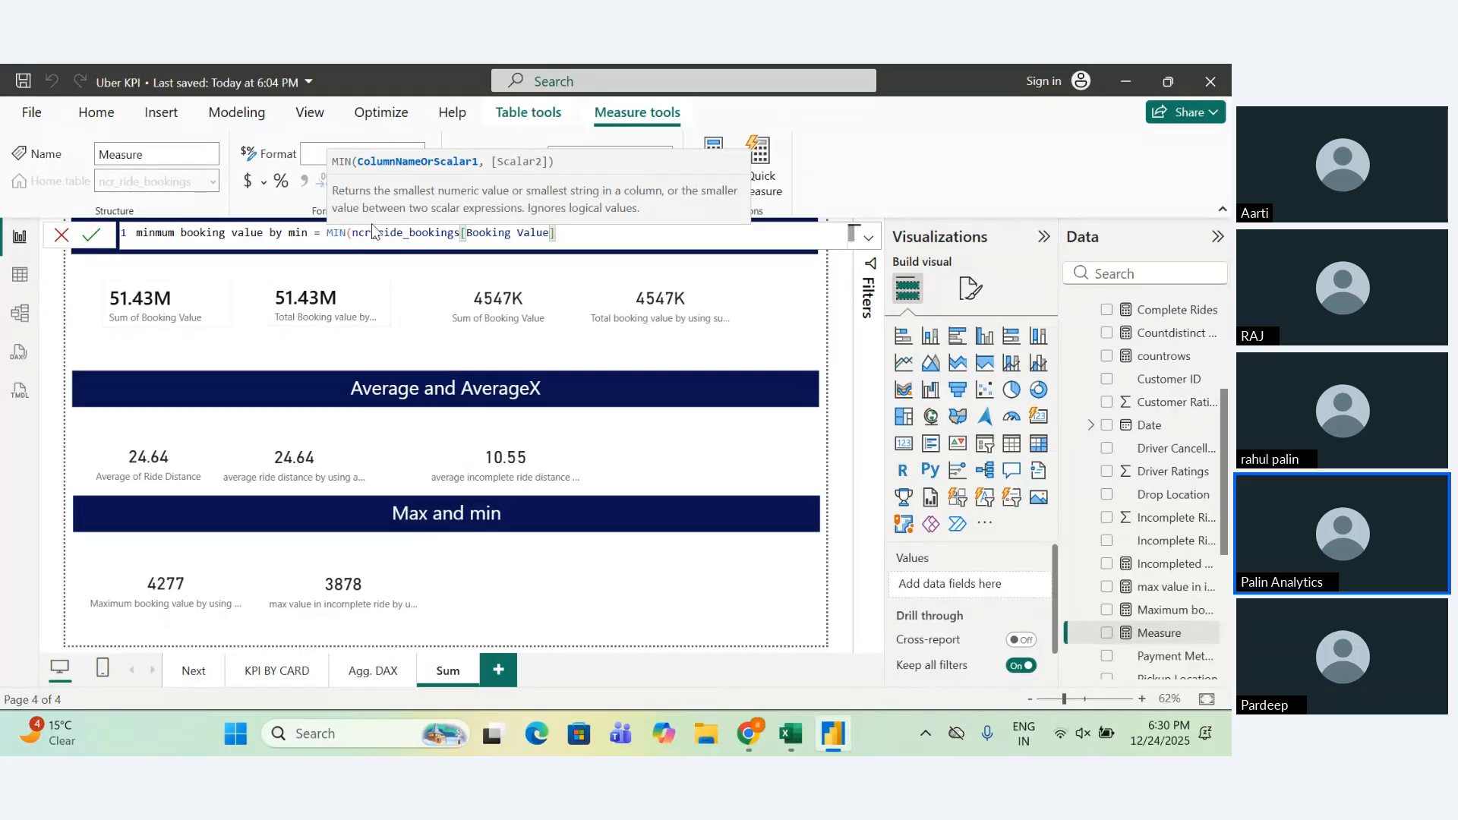
type(")")
key("Return")
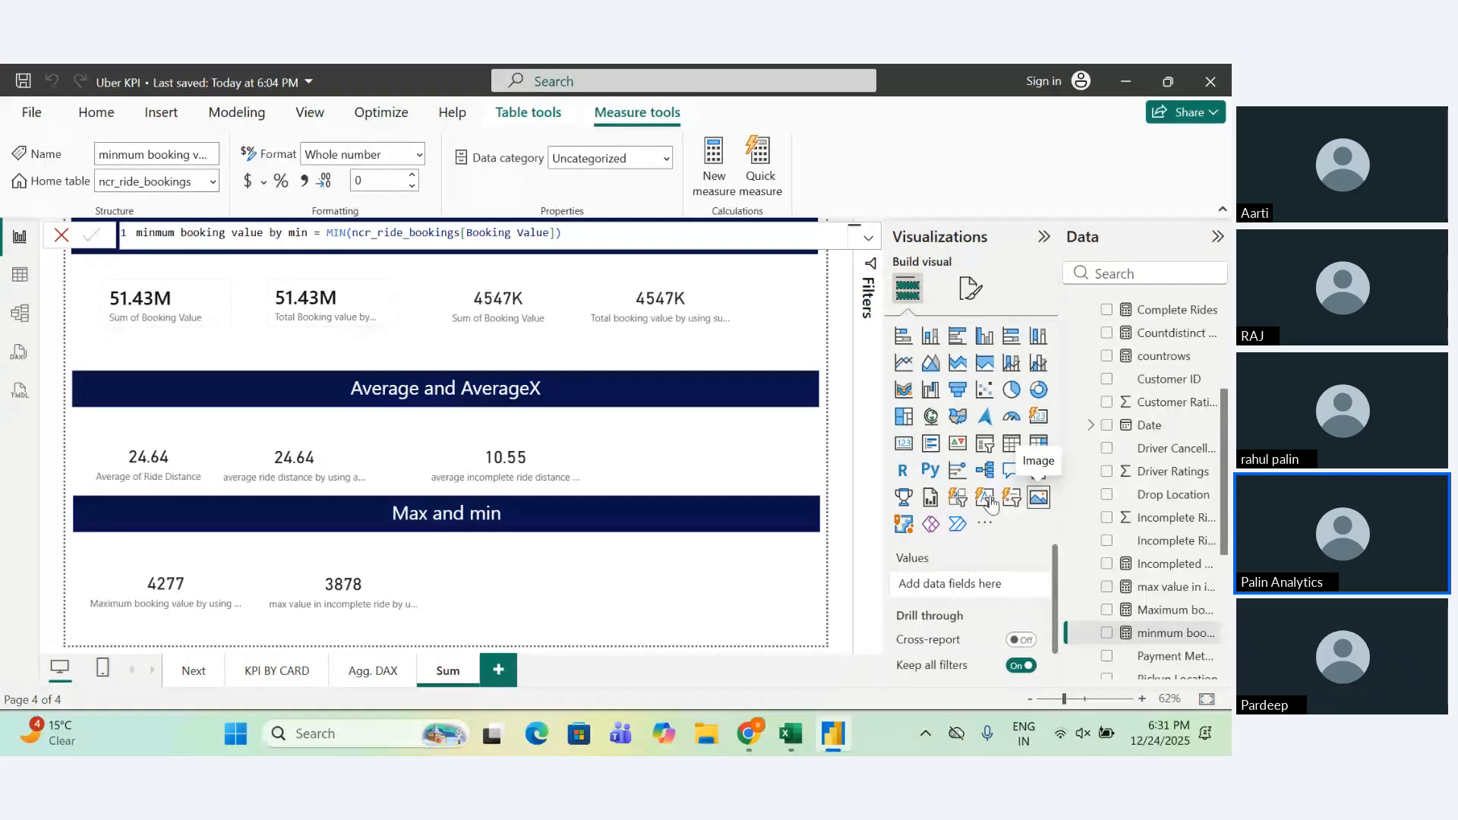
Add a narrow card beside the incomplete ride card under Max and min, and populate it with the minmum booking value by min measure.
left_click(904, 445)
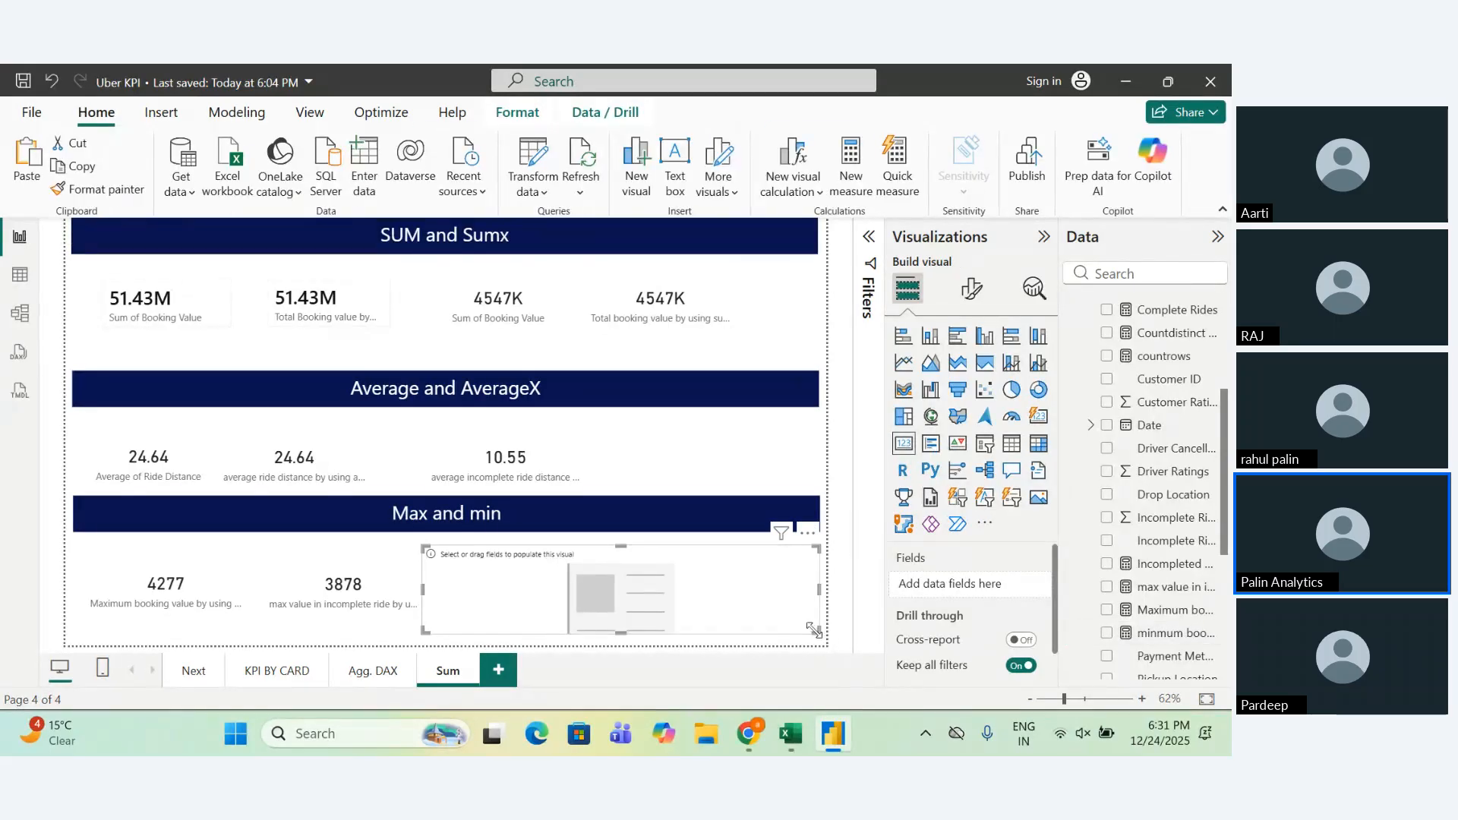
left_click_drag(814, 629, 583, 630)
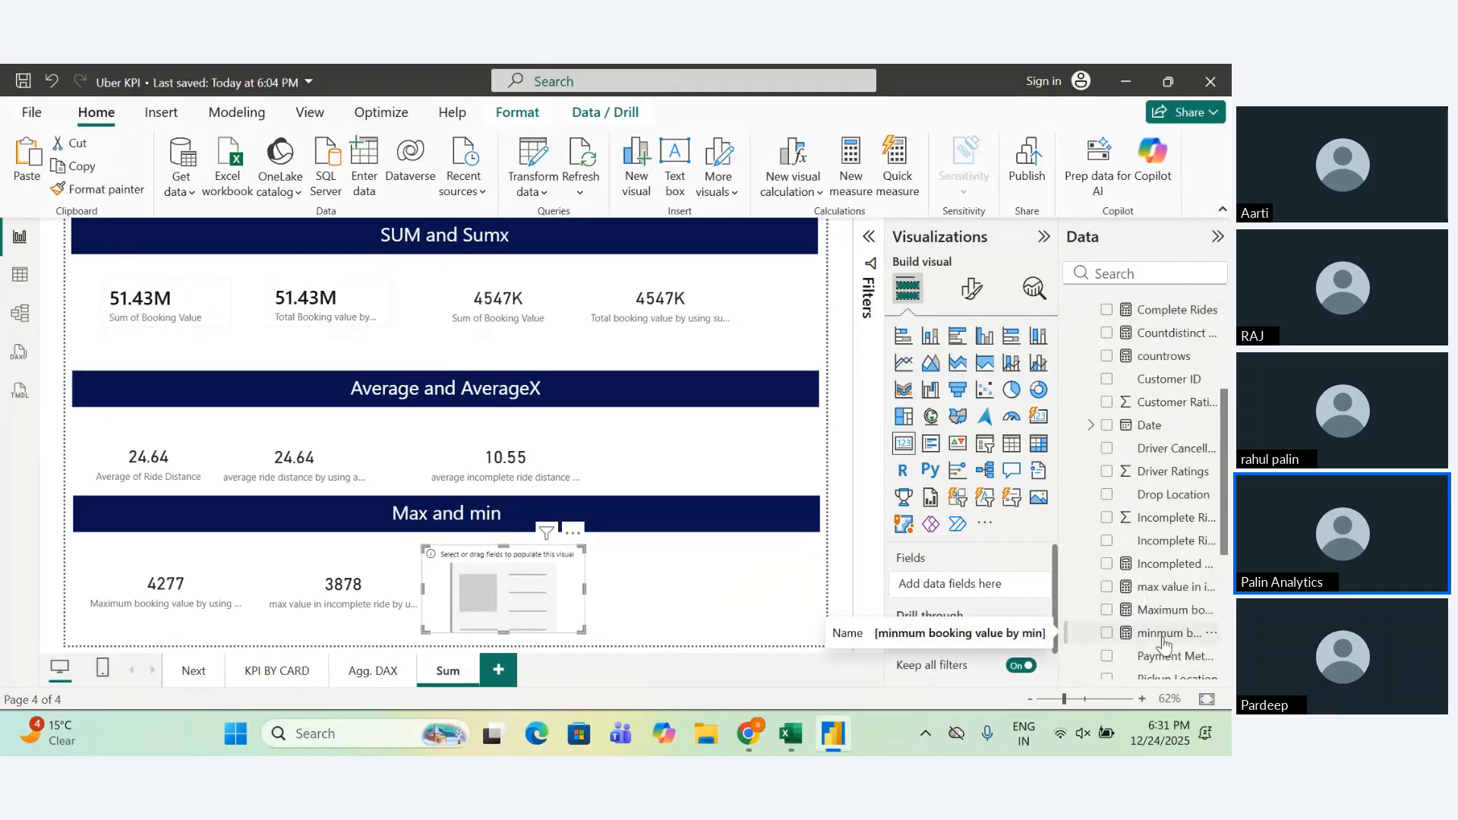
left_click_drag(1163, 643, 986, 597)
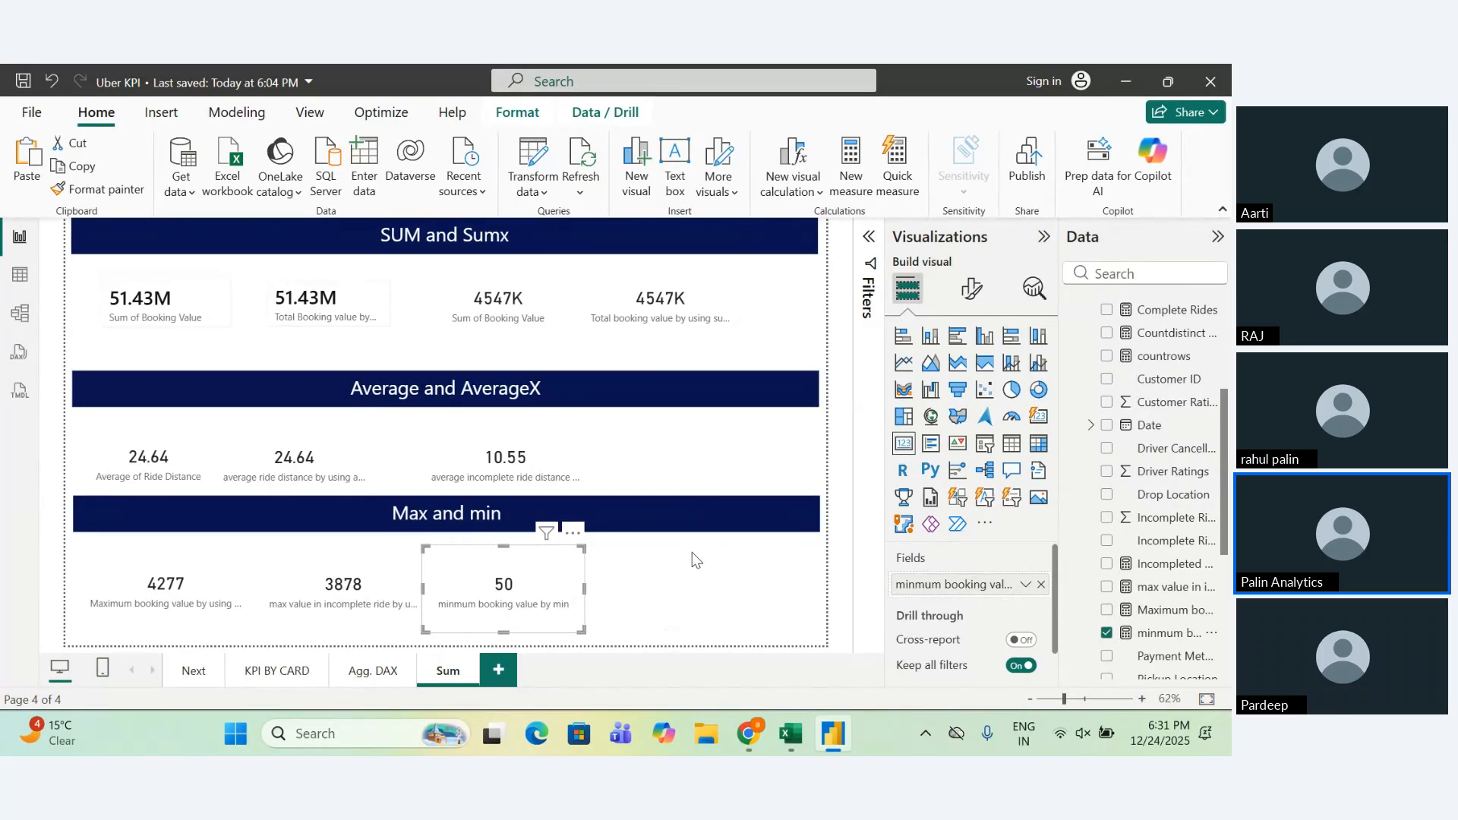
left_click(670, 605)
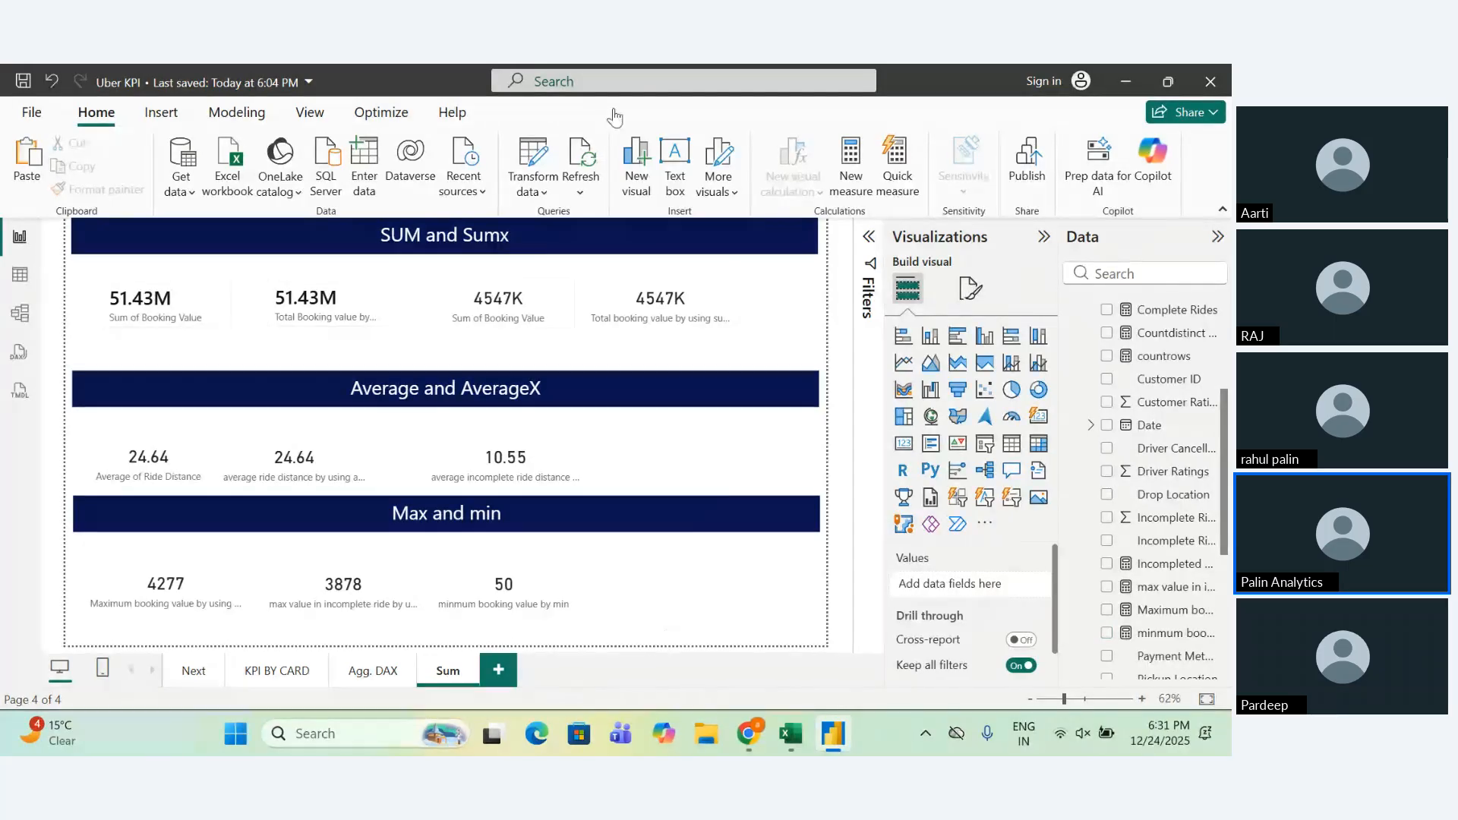
Create a new measure and enter "min booking value incomplete" as its name.
left_click(849, 173)
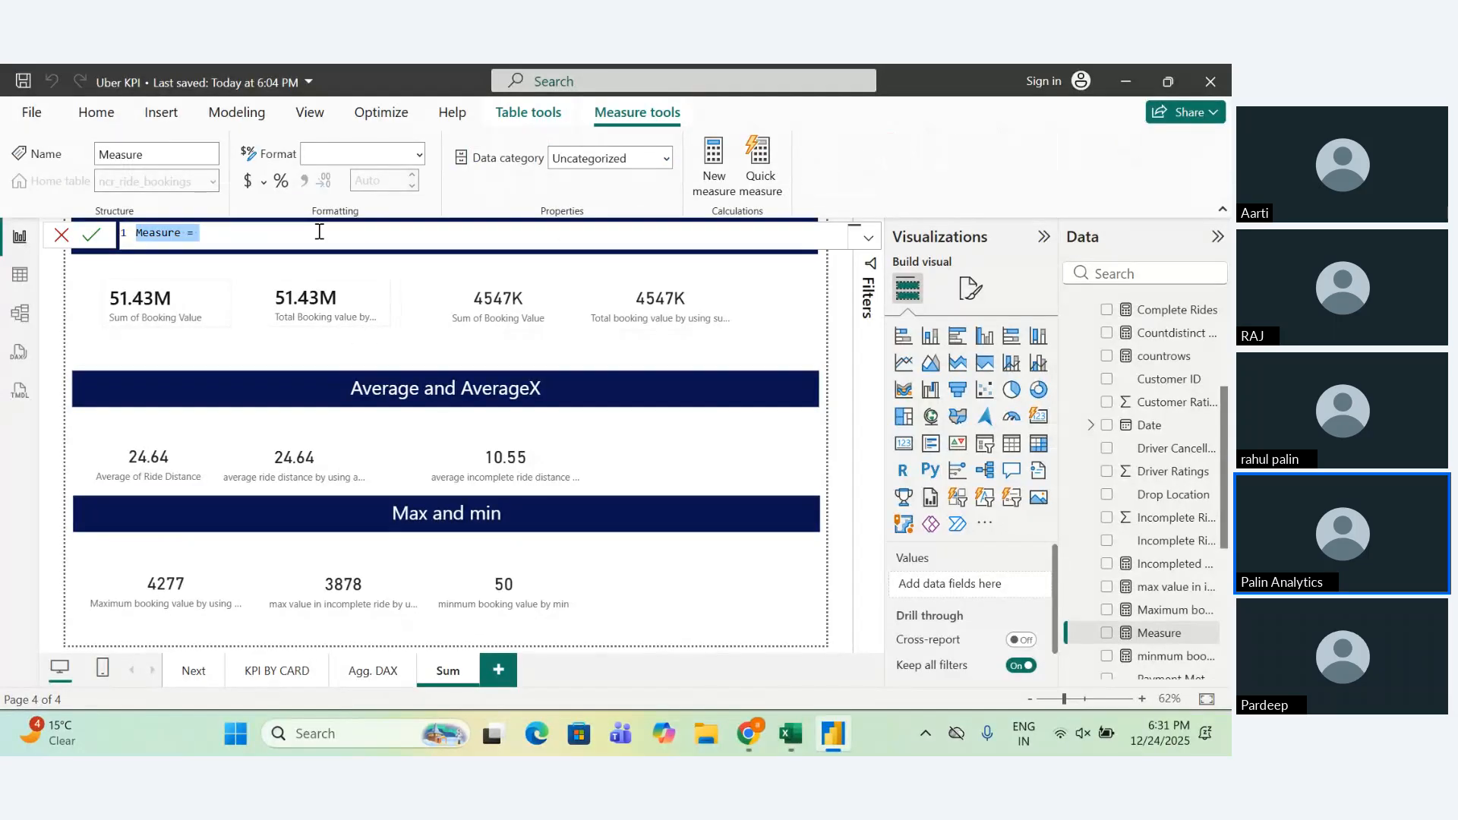
key("BackSpace")
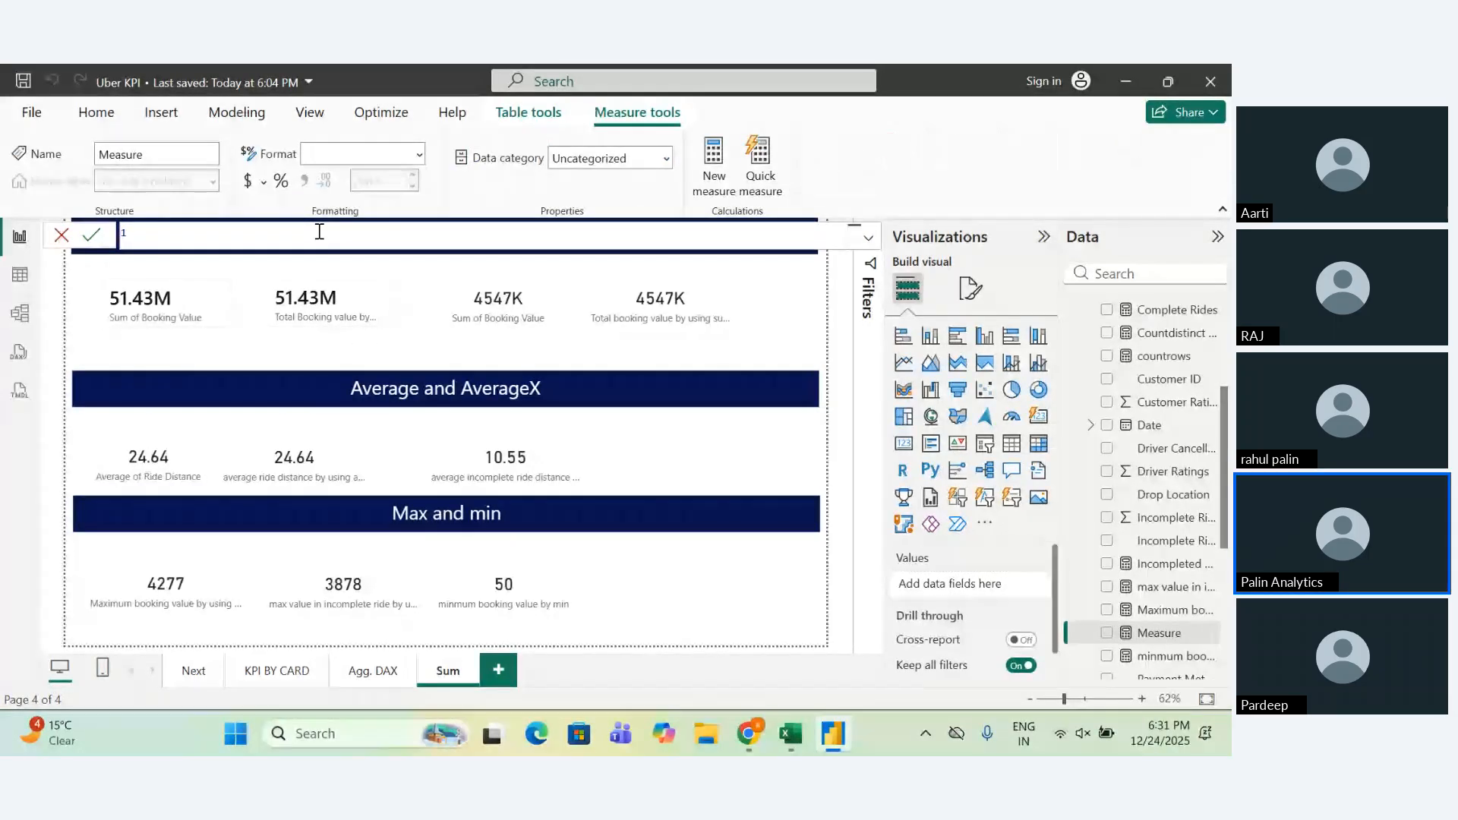
type("min")
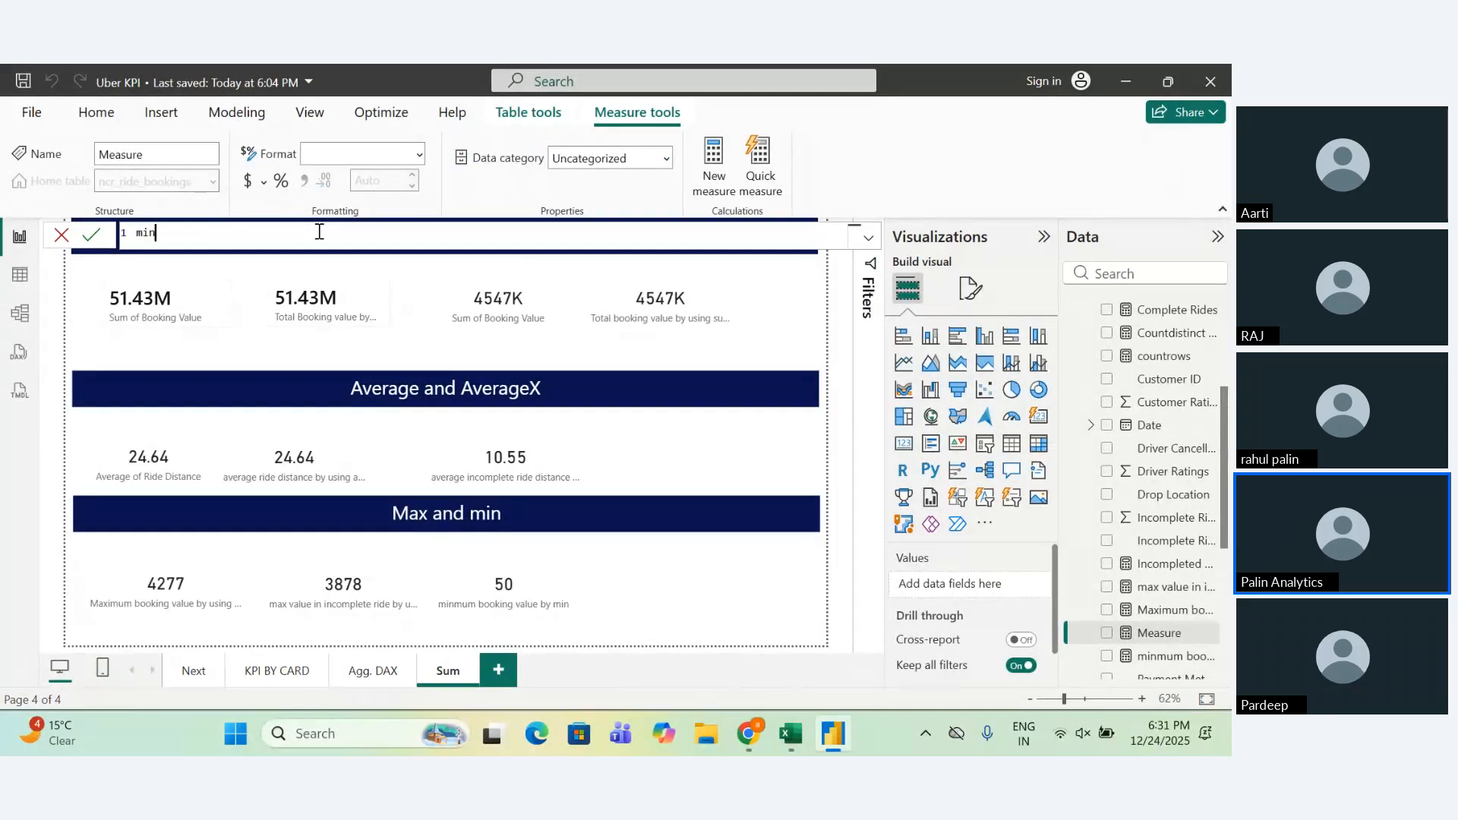
type(" booking value")
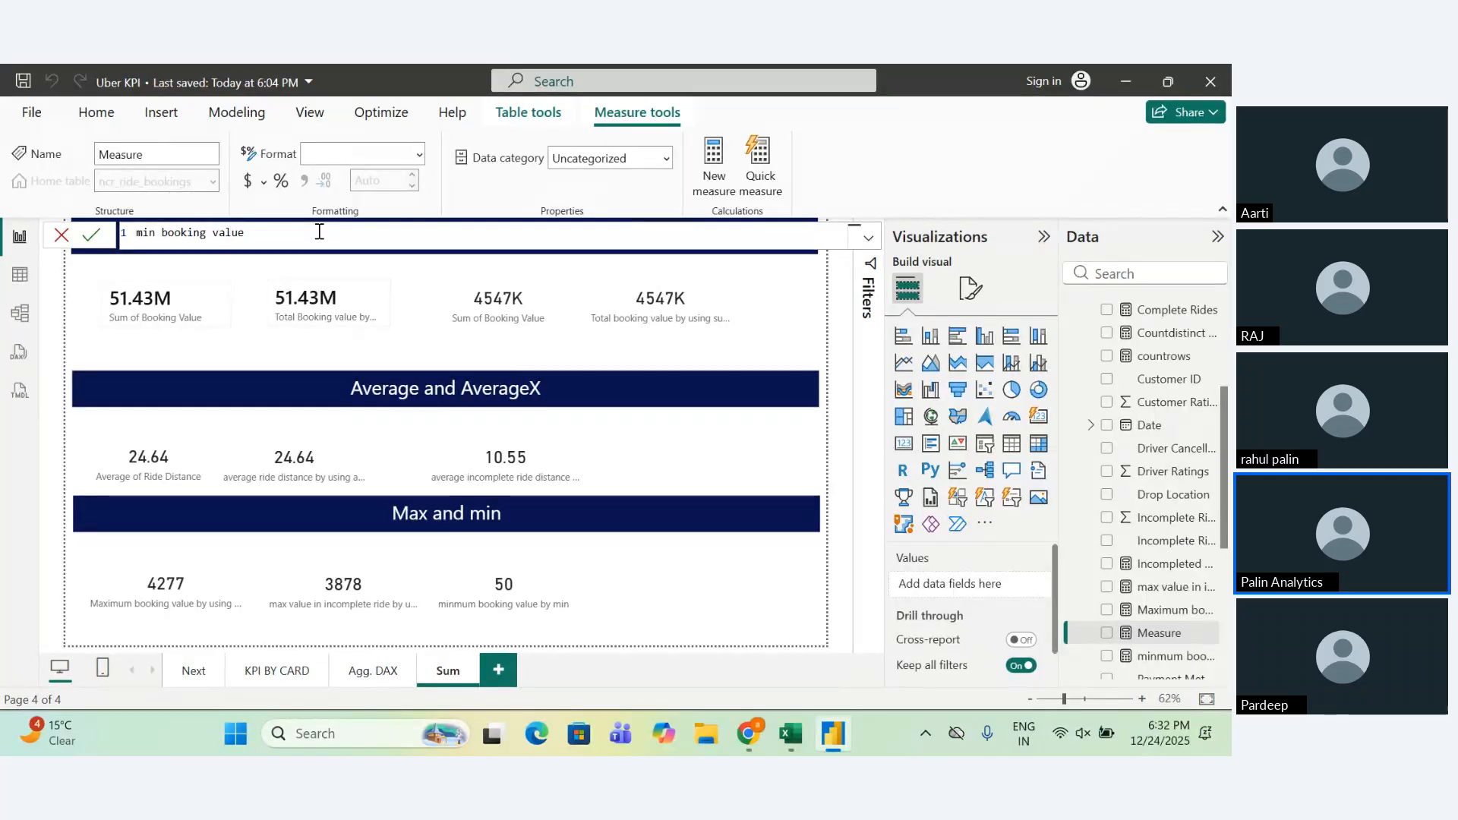
type(" in")
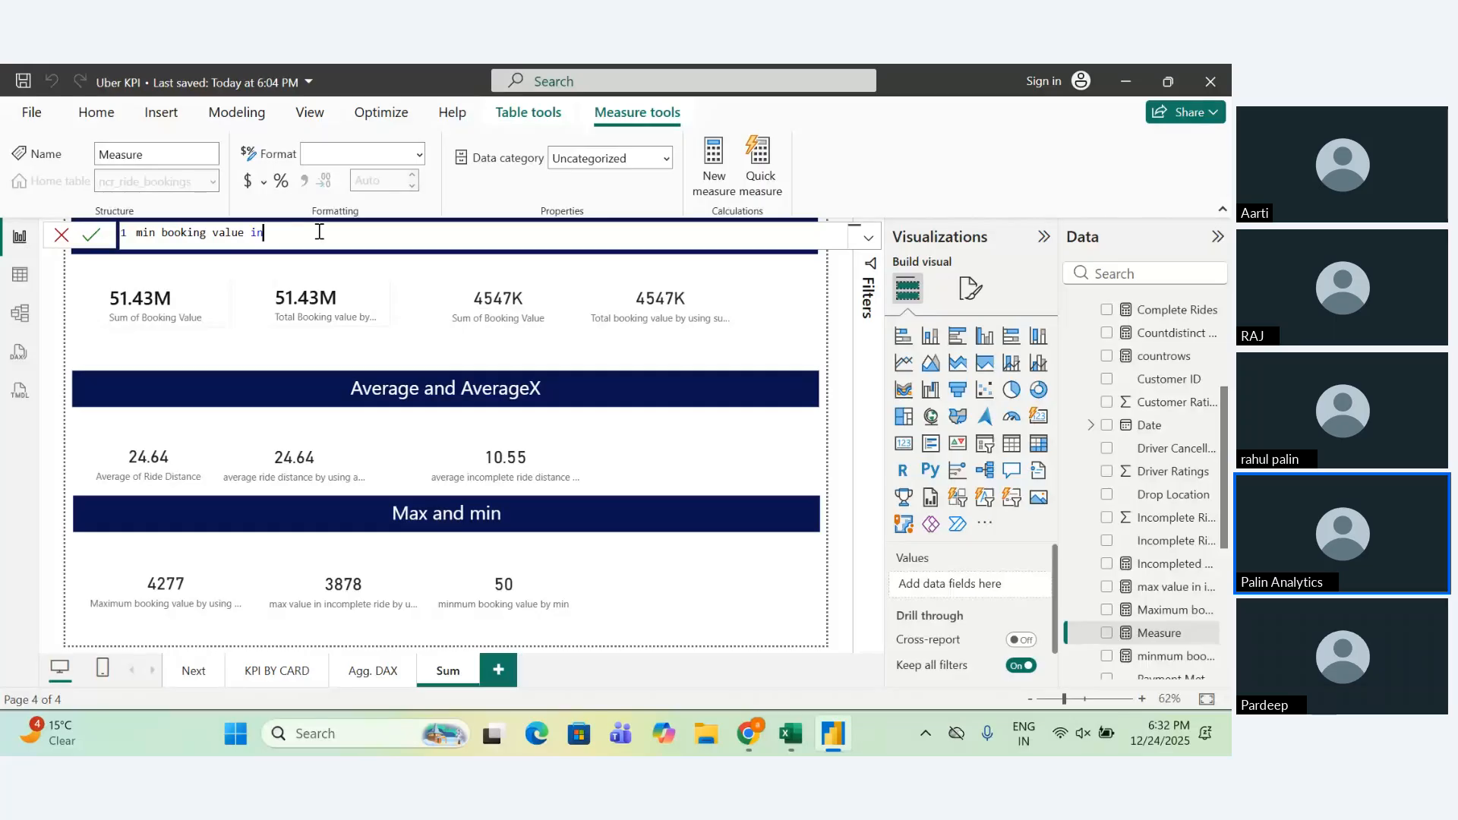
type("complete")
Insert the word "by" before "incomplete" in the new measure's name.
key("Left")
key("Left")
key("Left")
key("Left")
key("Left")
key("Left")
key("Left")
key("Left")
key("Left")
key("Left")
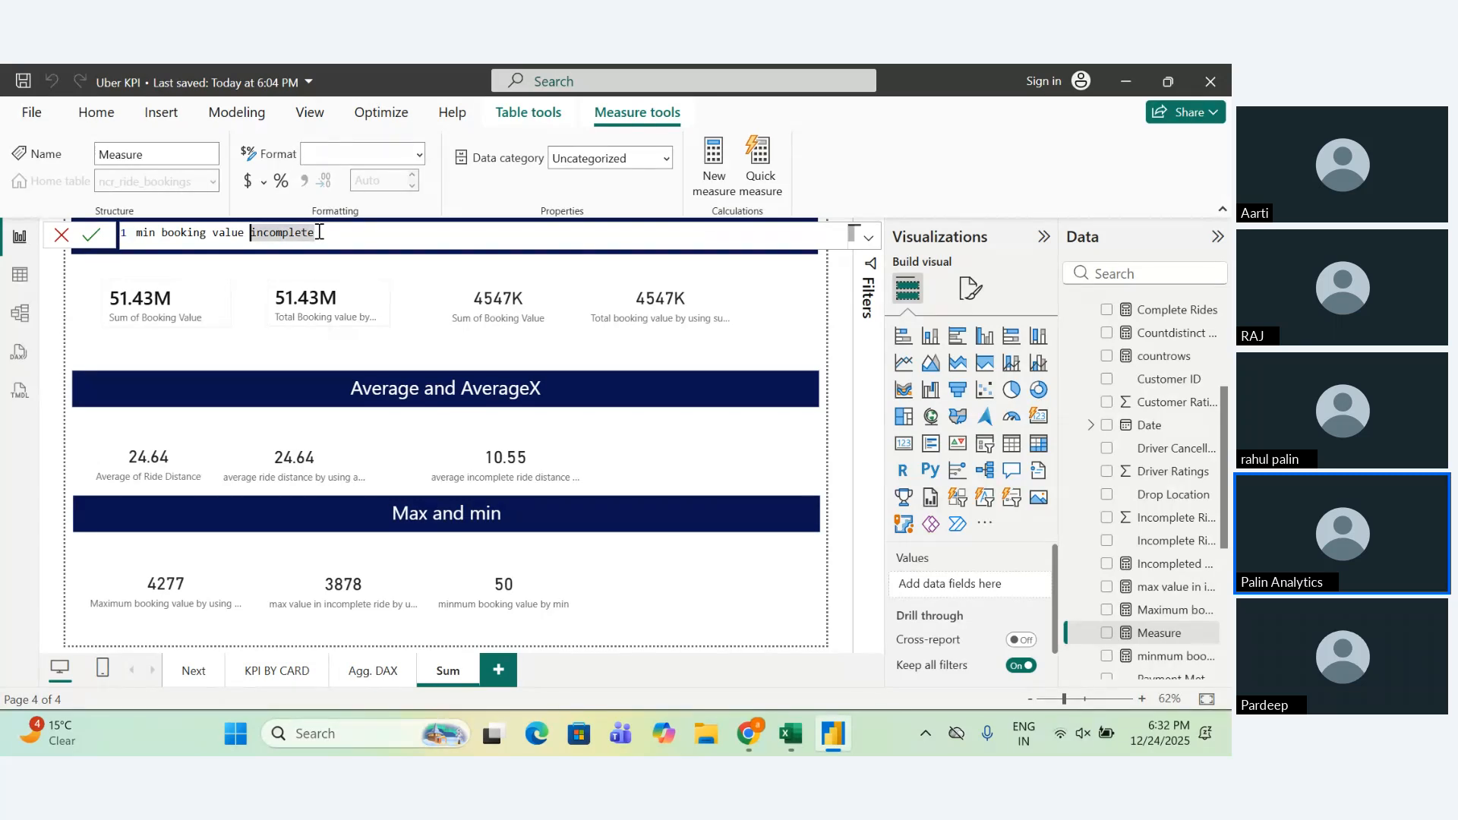
key("Left")
key("Right")
type("byb")
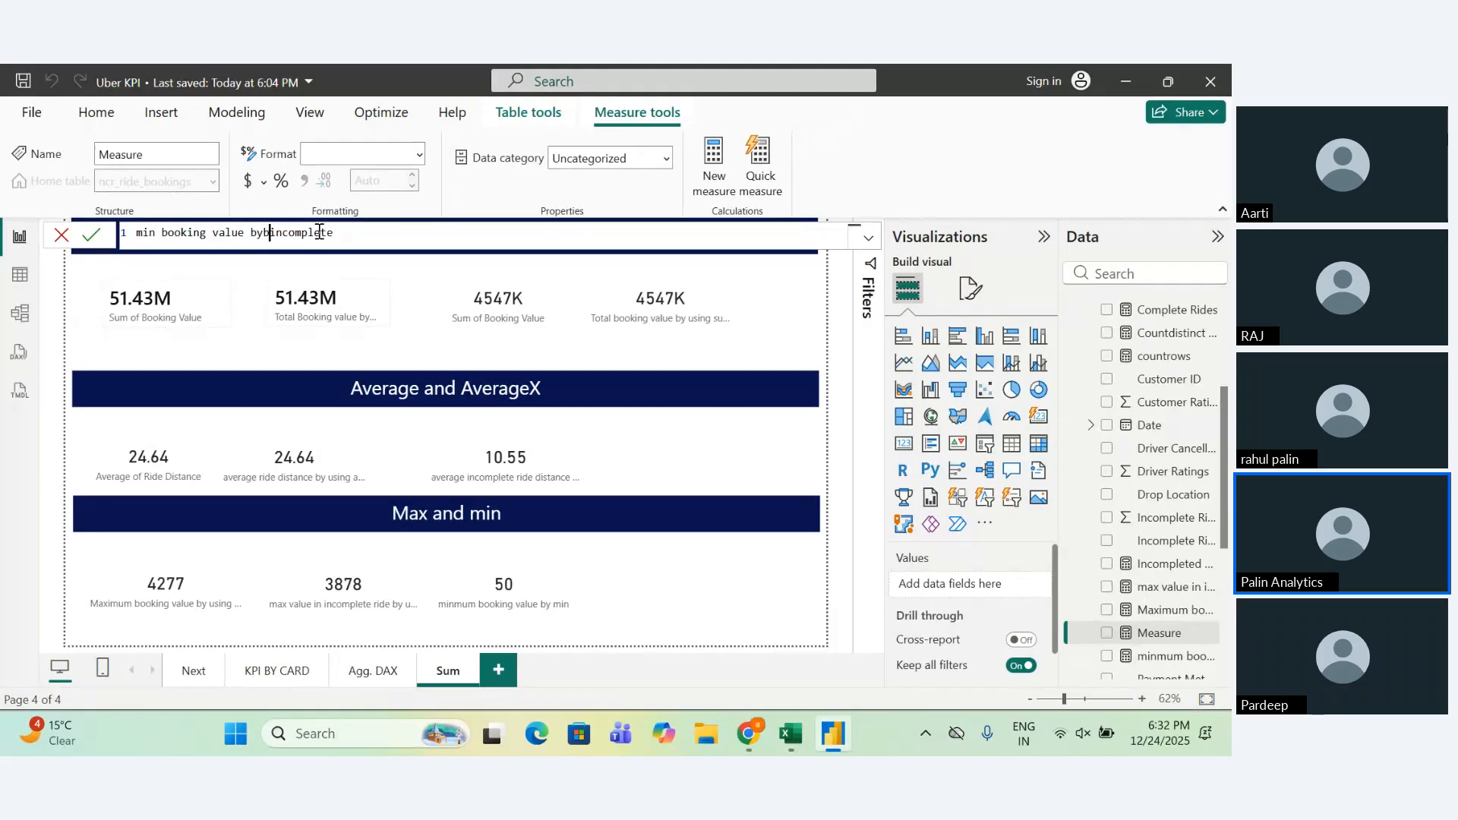
key("BackSpace")
key("BackSpace")
key("Right")
key("Right")
key("Right")
key("Right")
key("Right")
key("Right")
key("Right")
key("Right")
key("Right")
key("Right")
Begin the formula of the min booking value by incomplete measure with the MINX function.
type("= min")
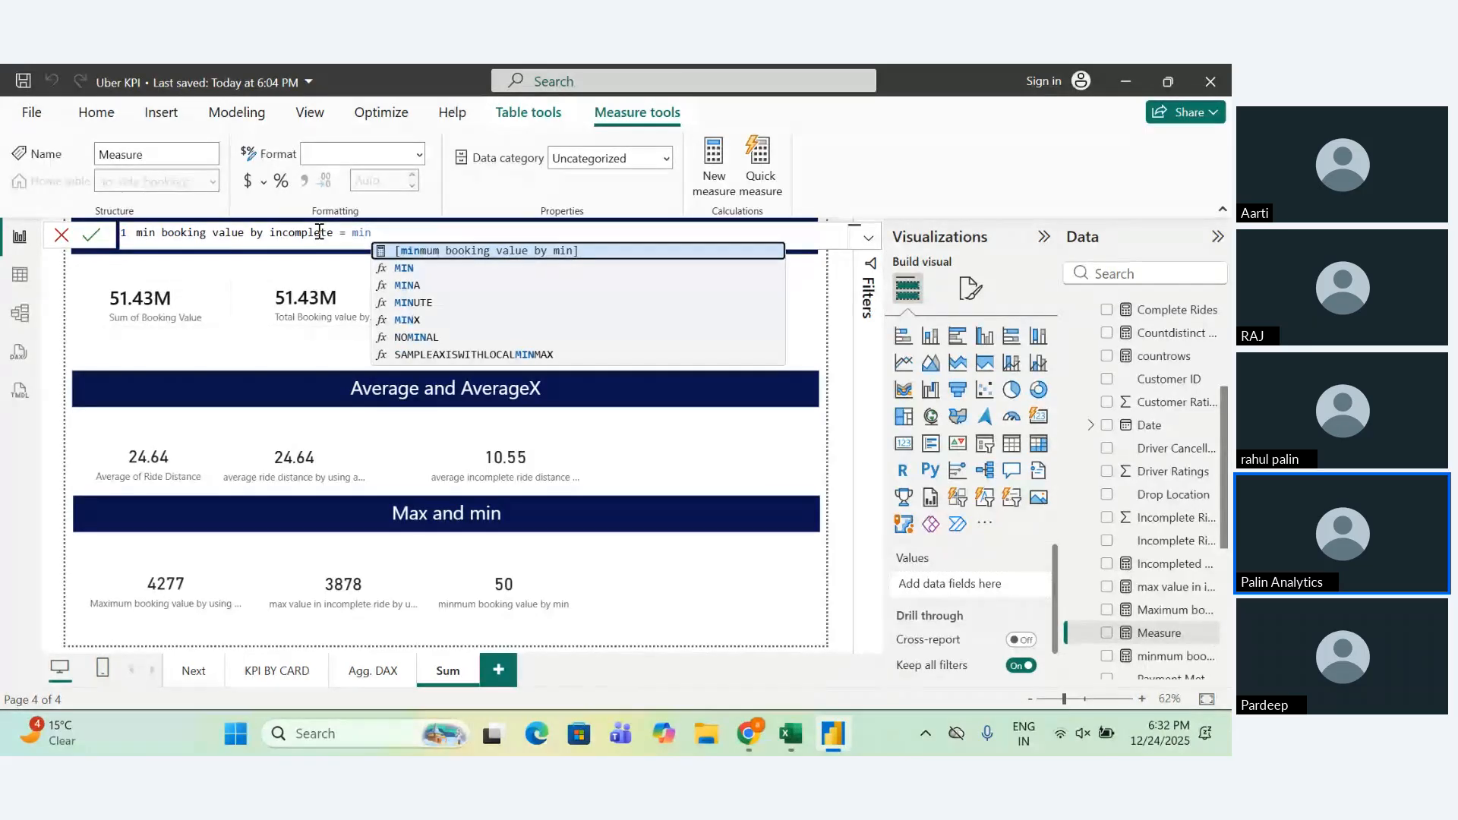
key("Down")
key("Down")
key("Down")
key("Down")
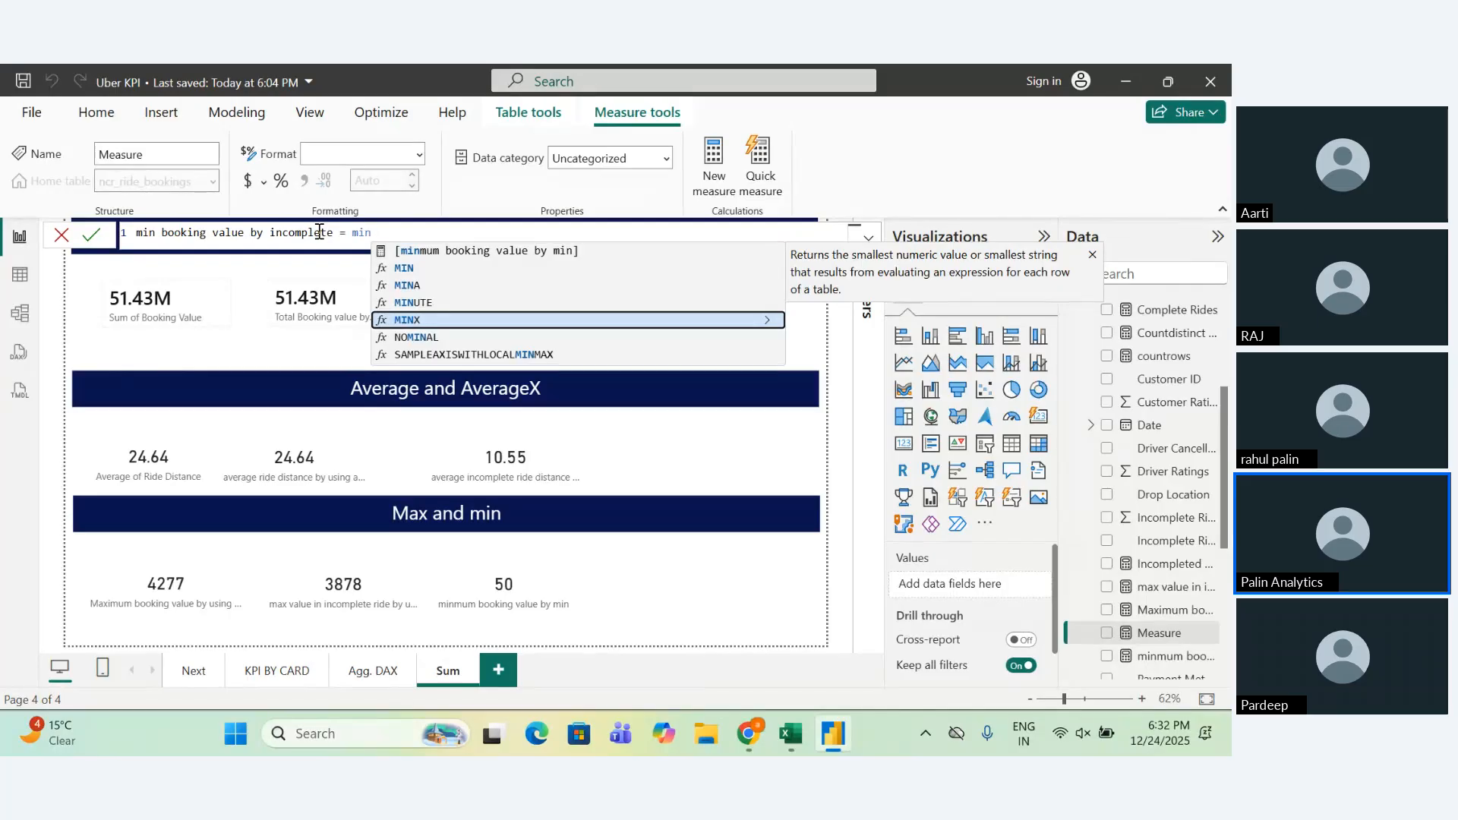
key("Tab")
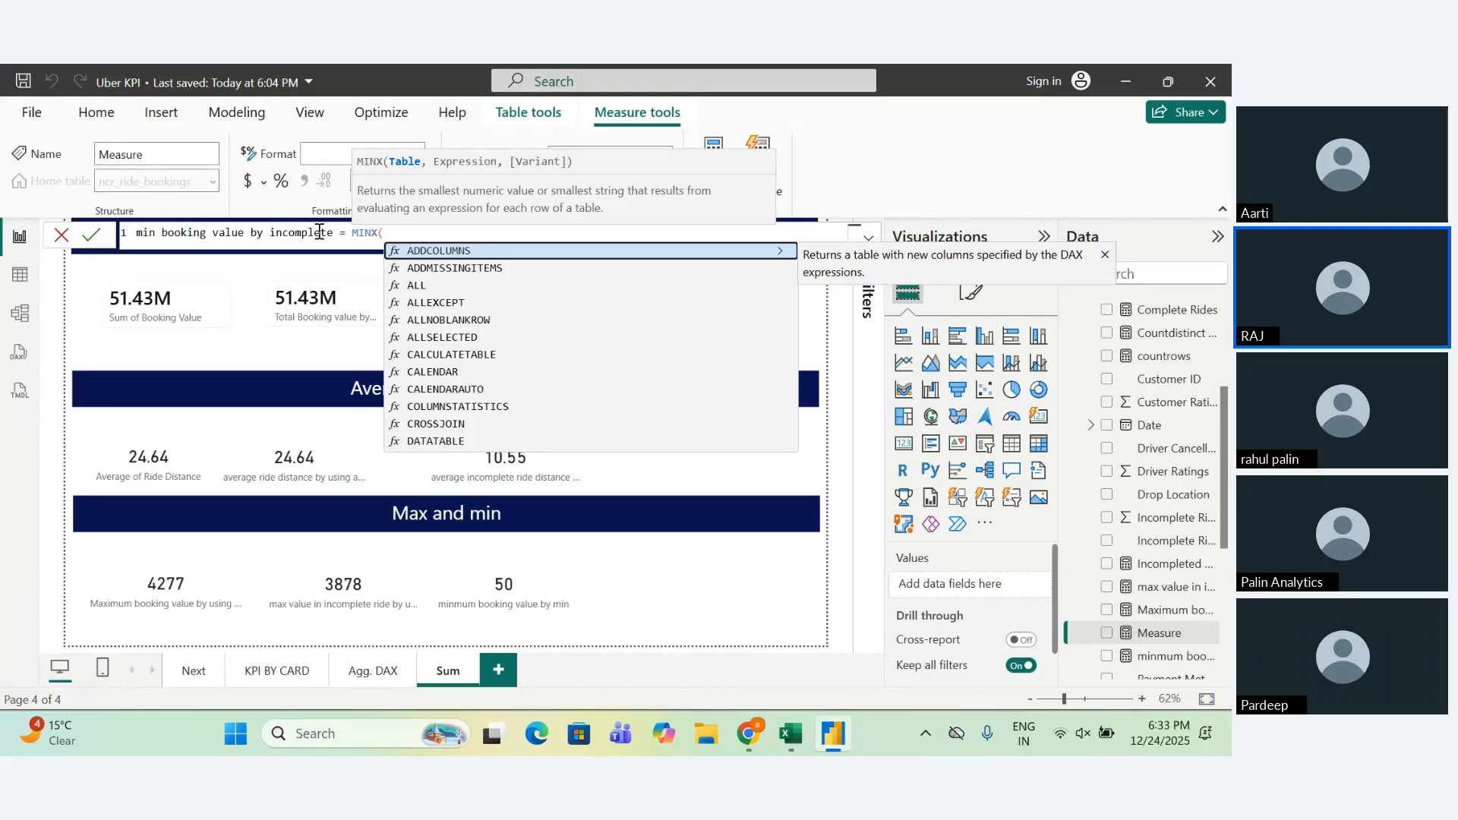
type("boo")
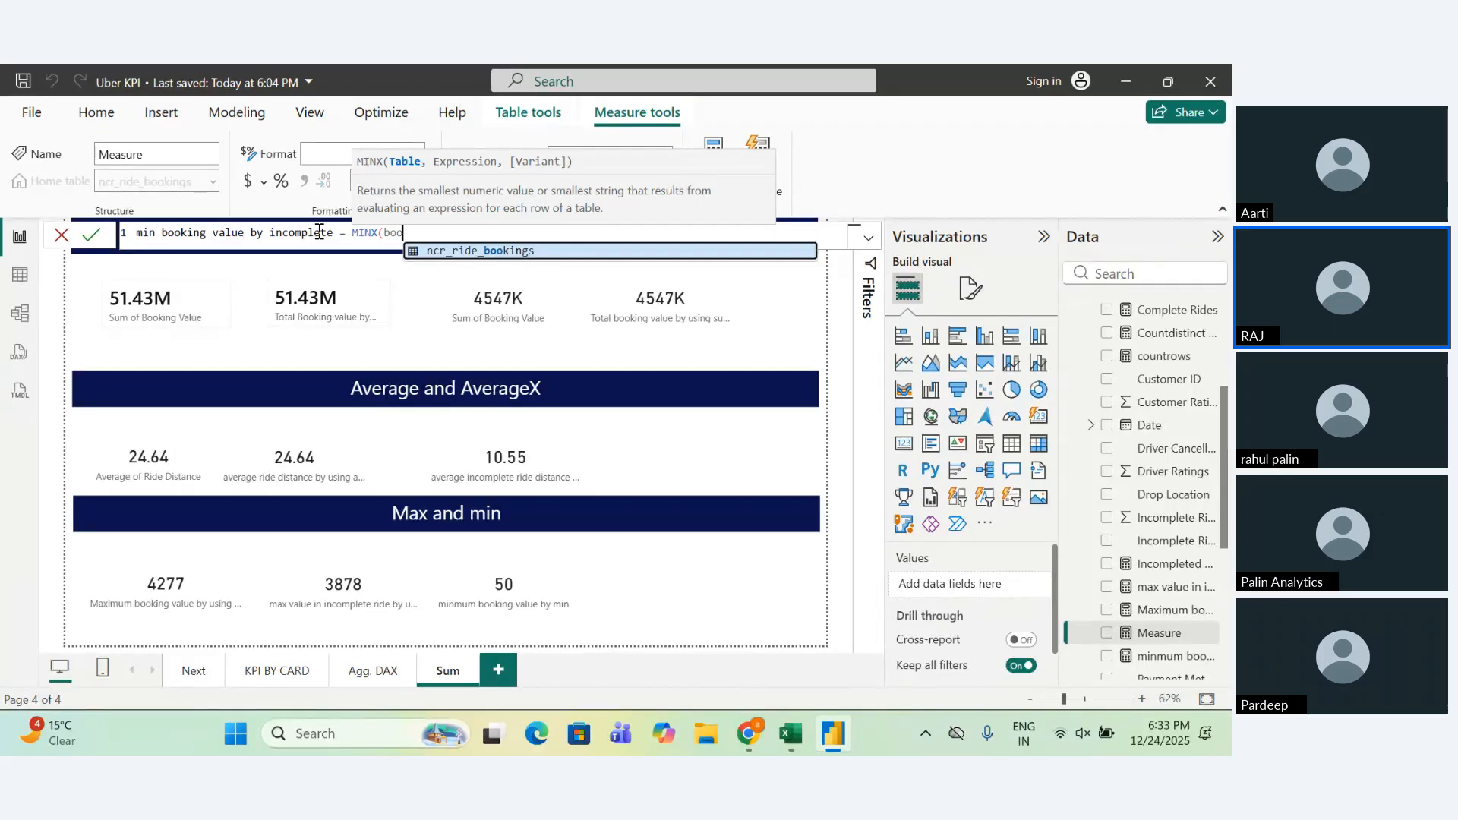
key("BackSpace")
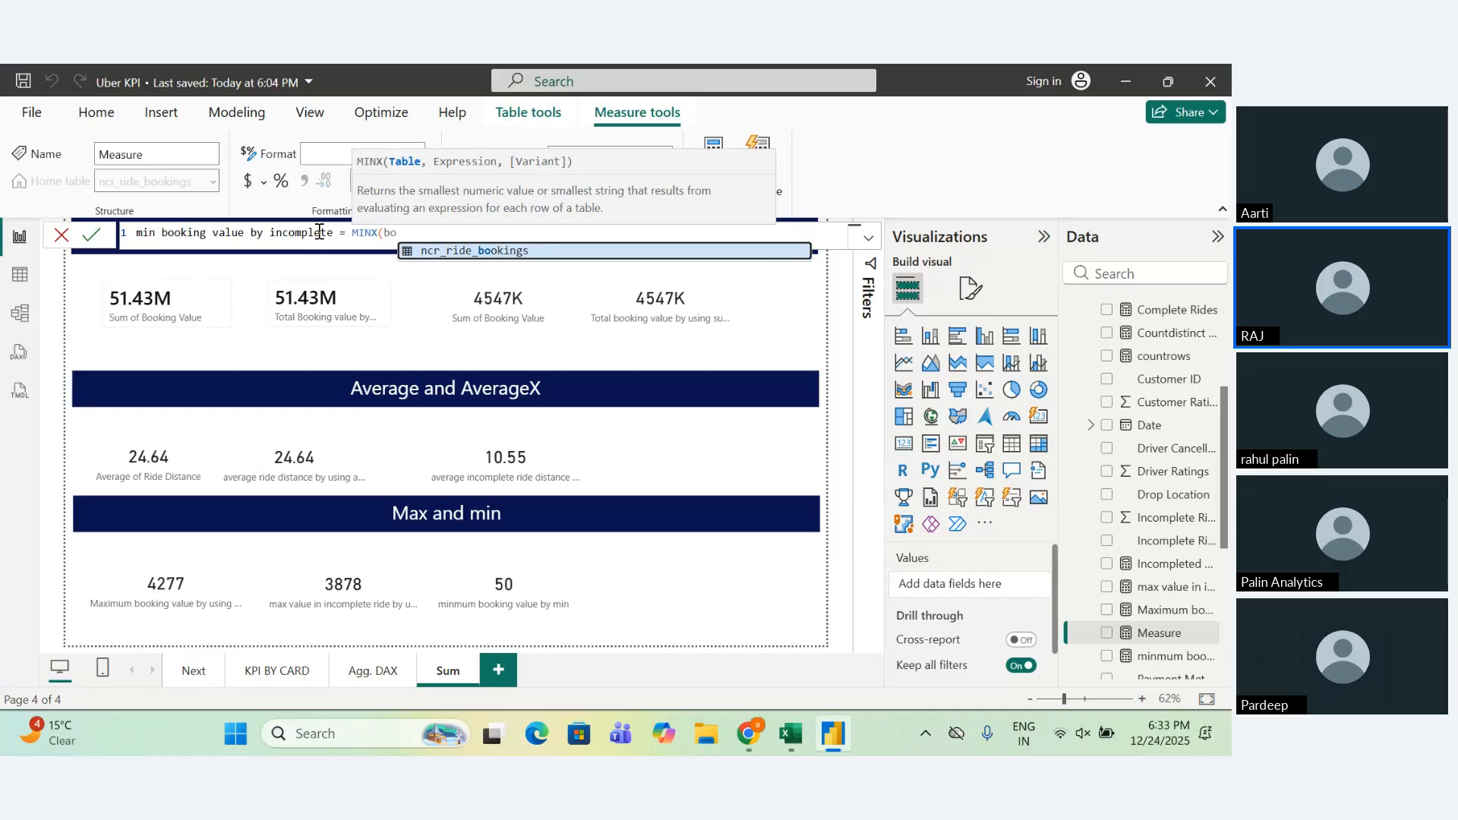
key("BackSpace")
key("BackSpace")
key("BackSpace")
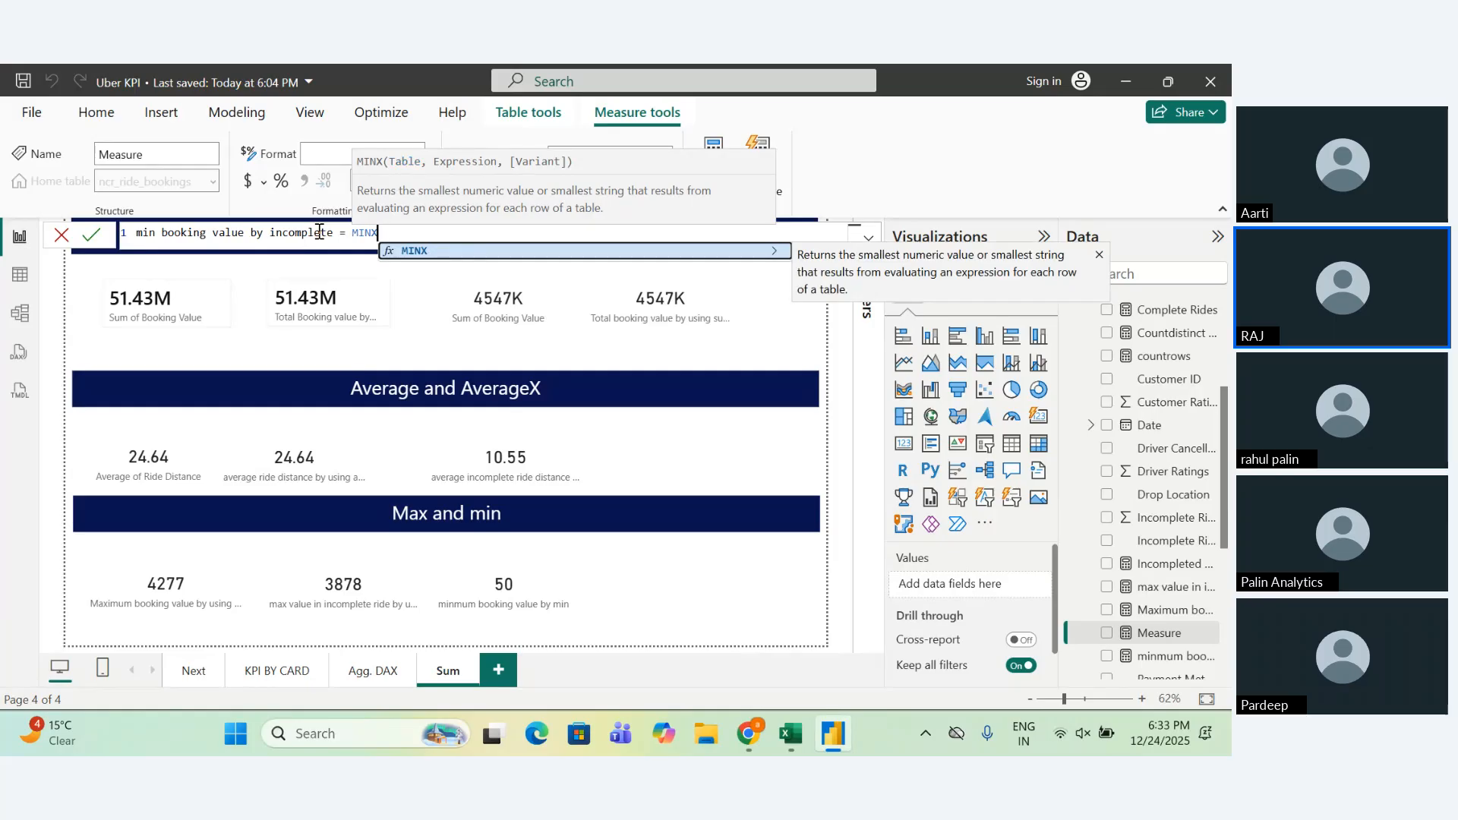
Supply ncr_ride_bookings as the table for MINX and start an IF function as its expression.
type("(n")
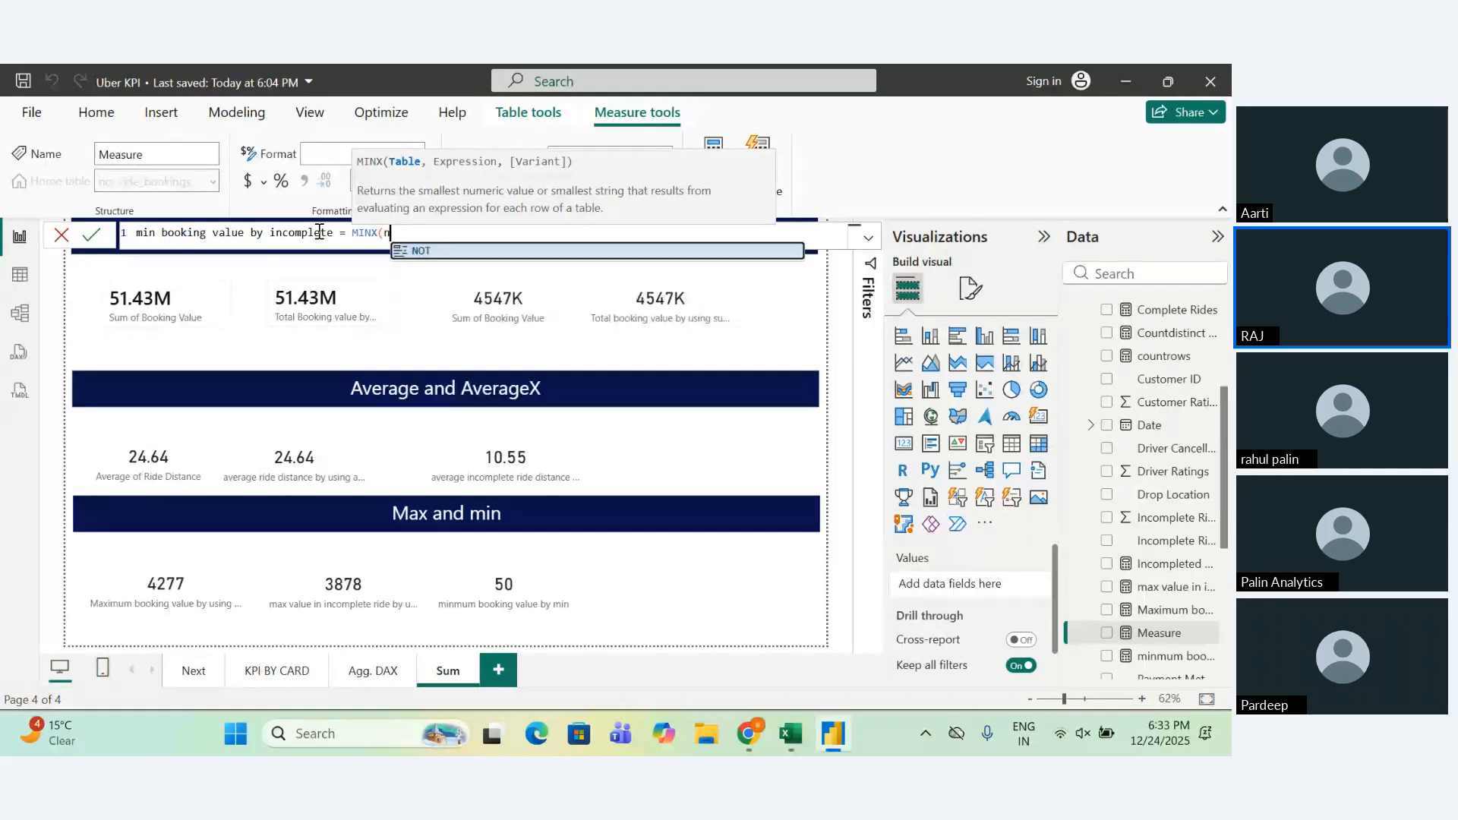
type("cr")
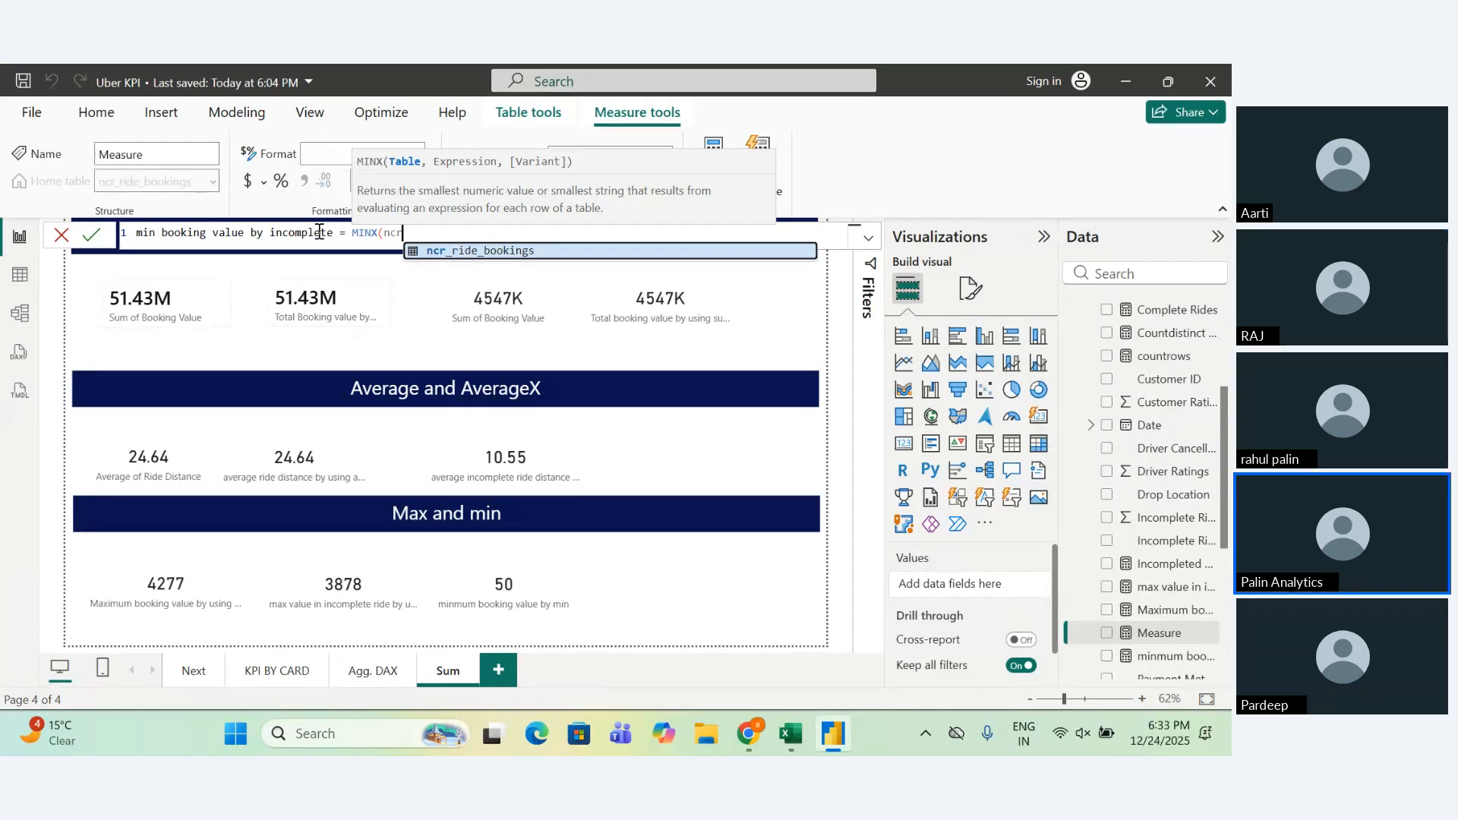
key("Tab")
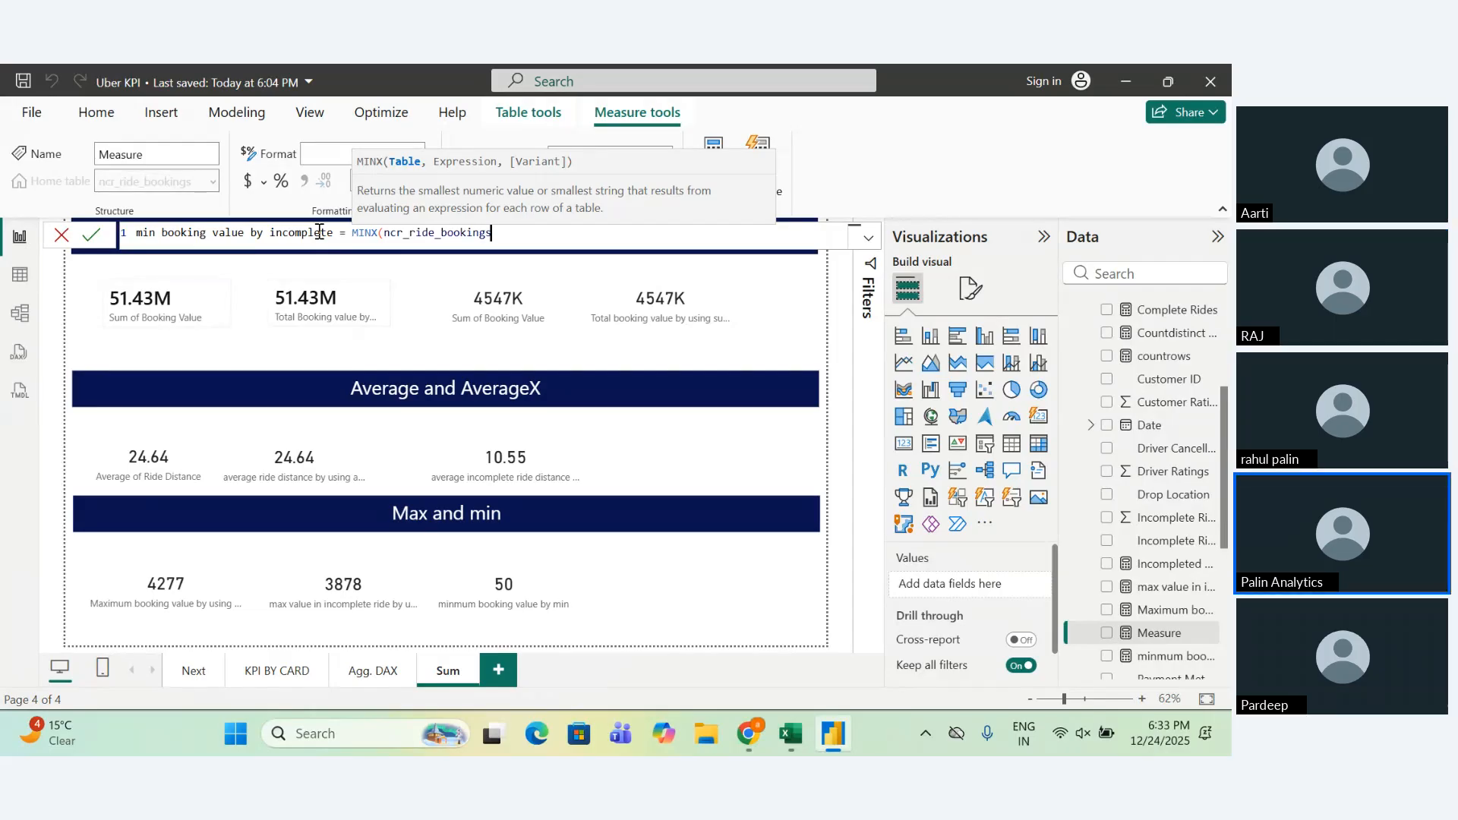
type(",if")
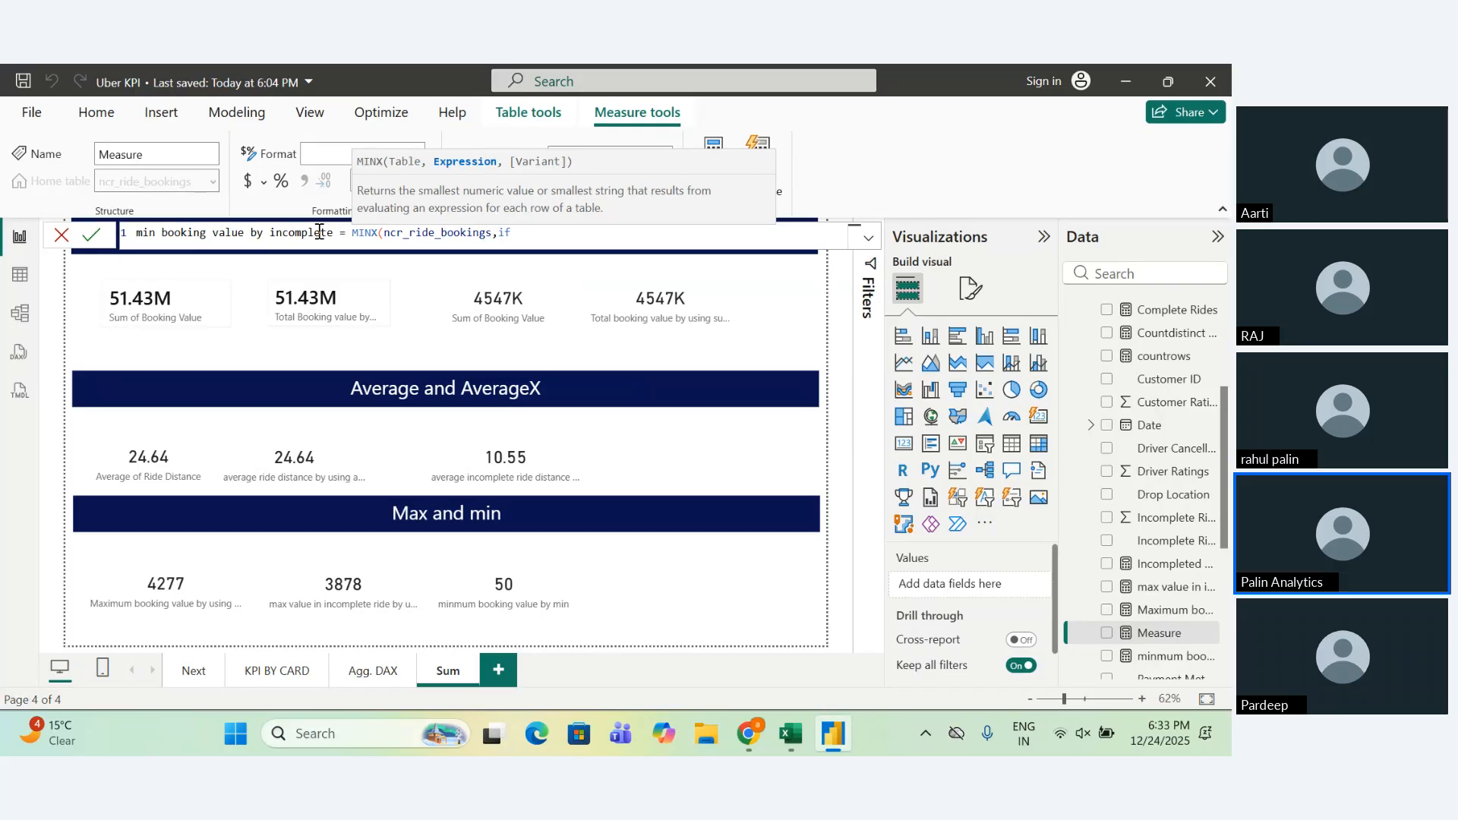
key("BackSpace")
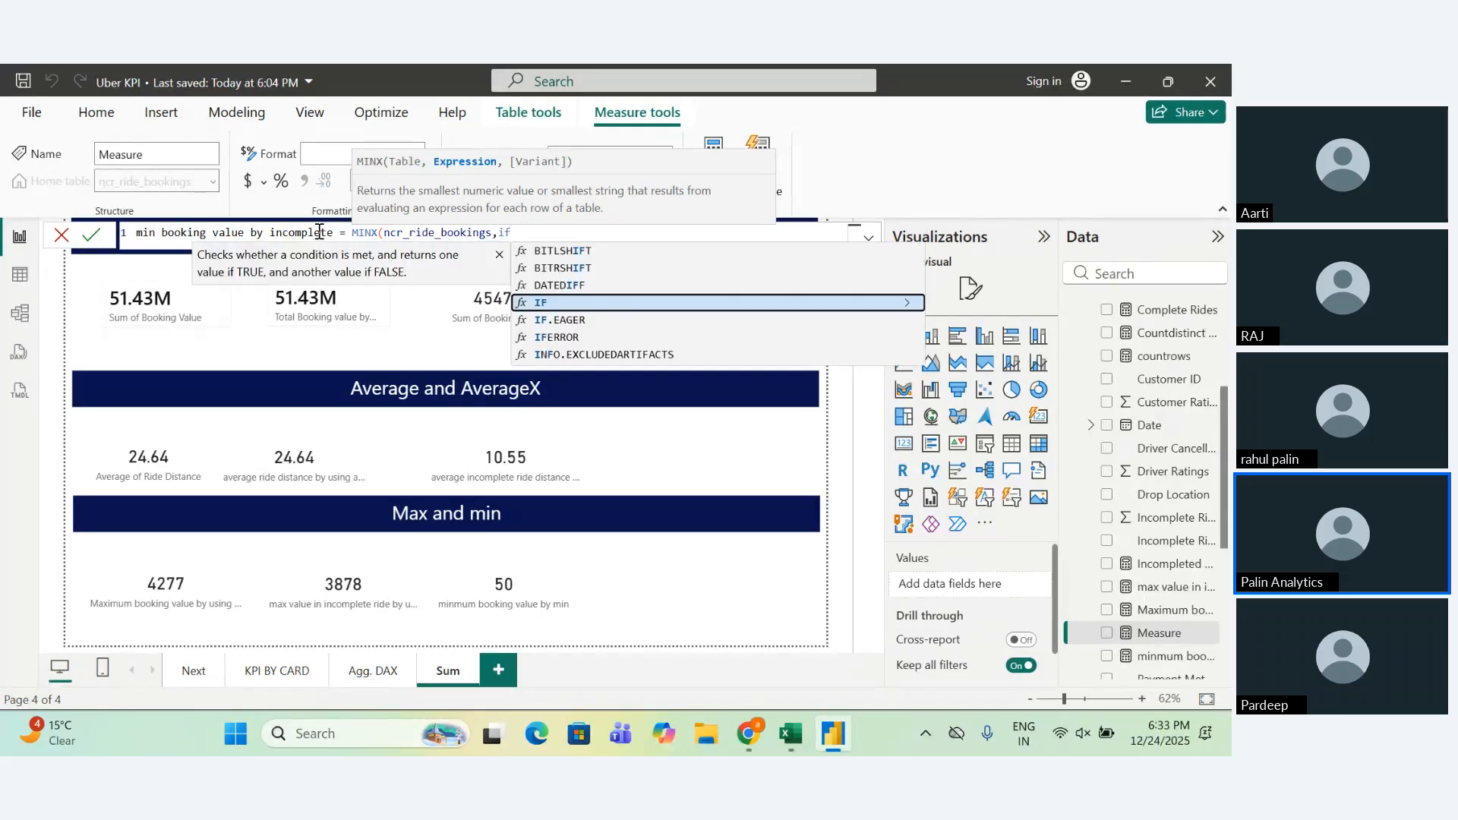
type("(")
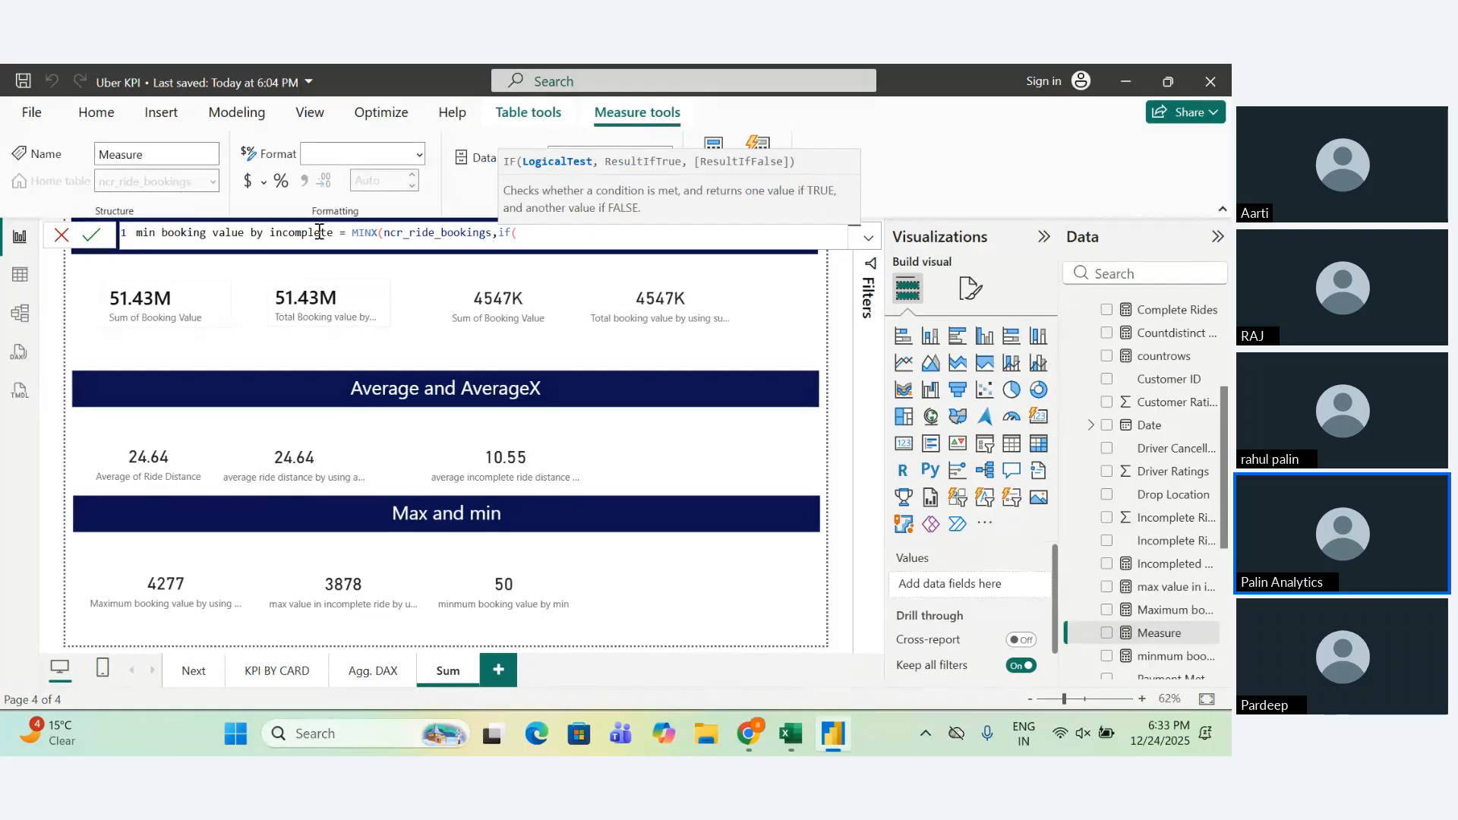
Set the IF condition to test whether ncr_ride_bookings[Booking Status] equals "incomplete" and move on to its true result.
type("boo")
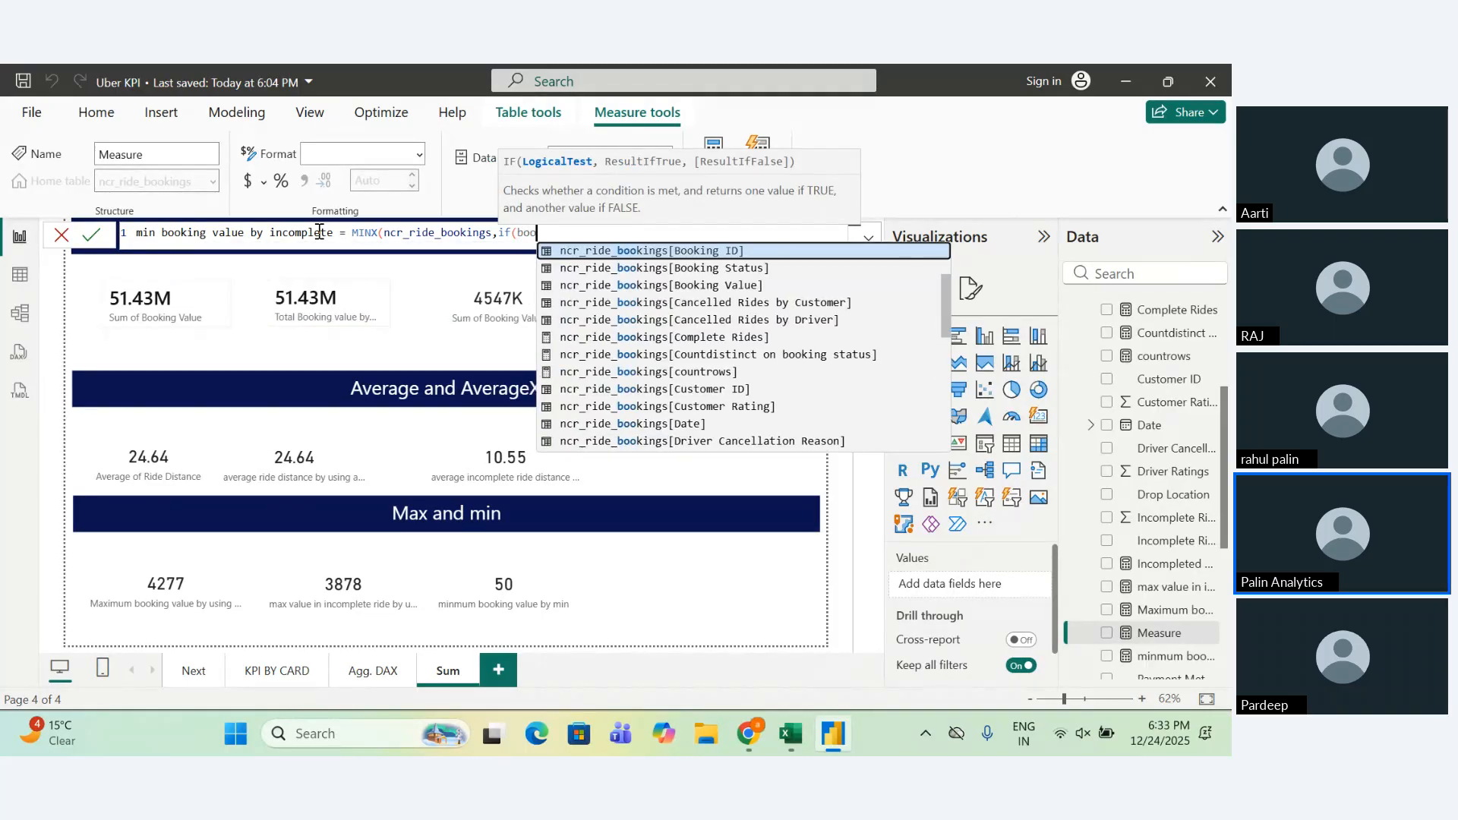
key("Down")
key("Down")
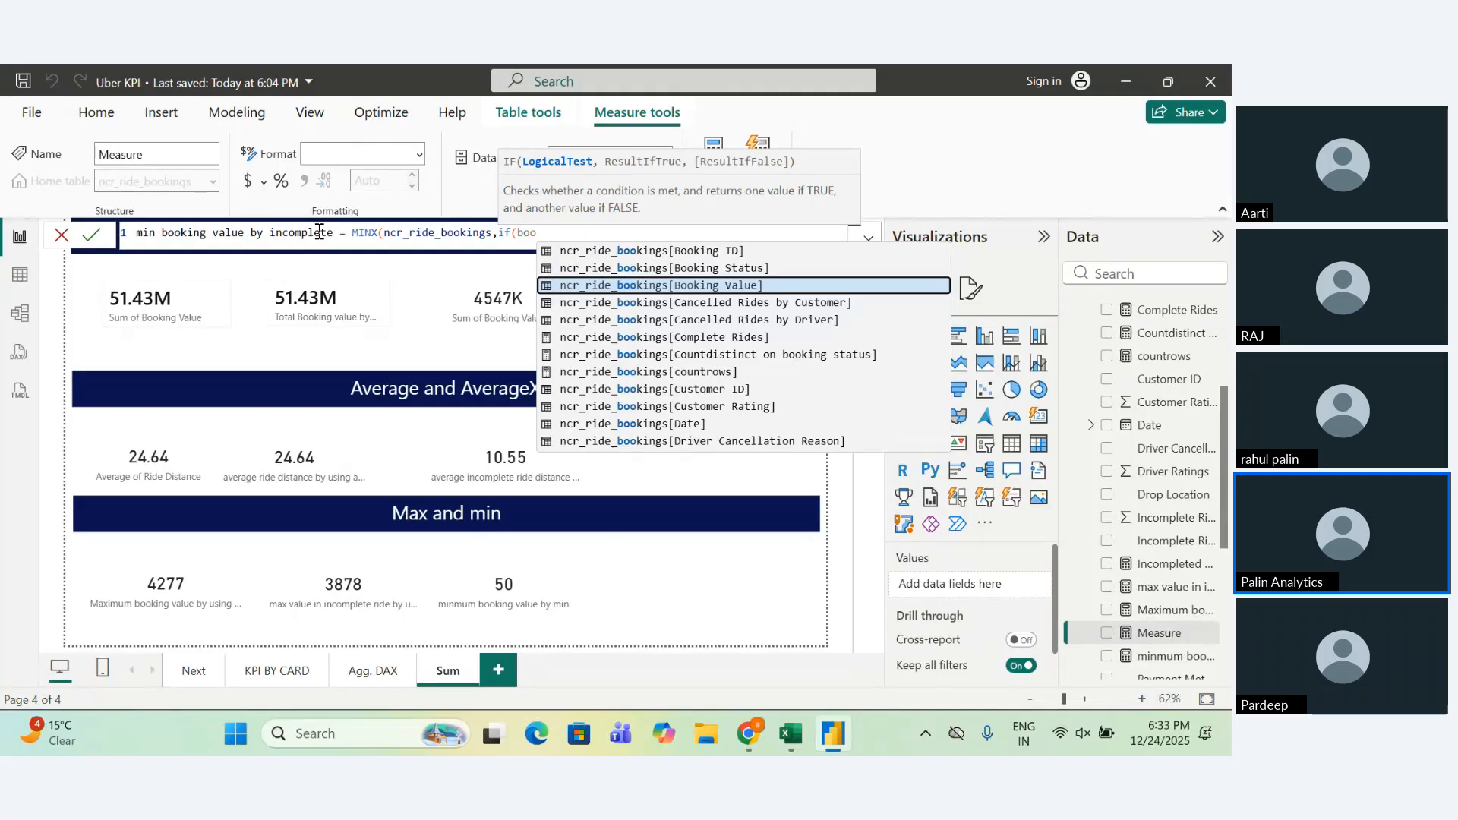
key("Up")
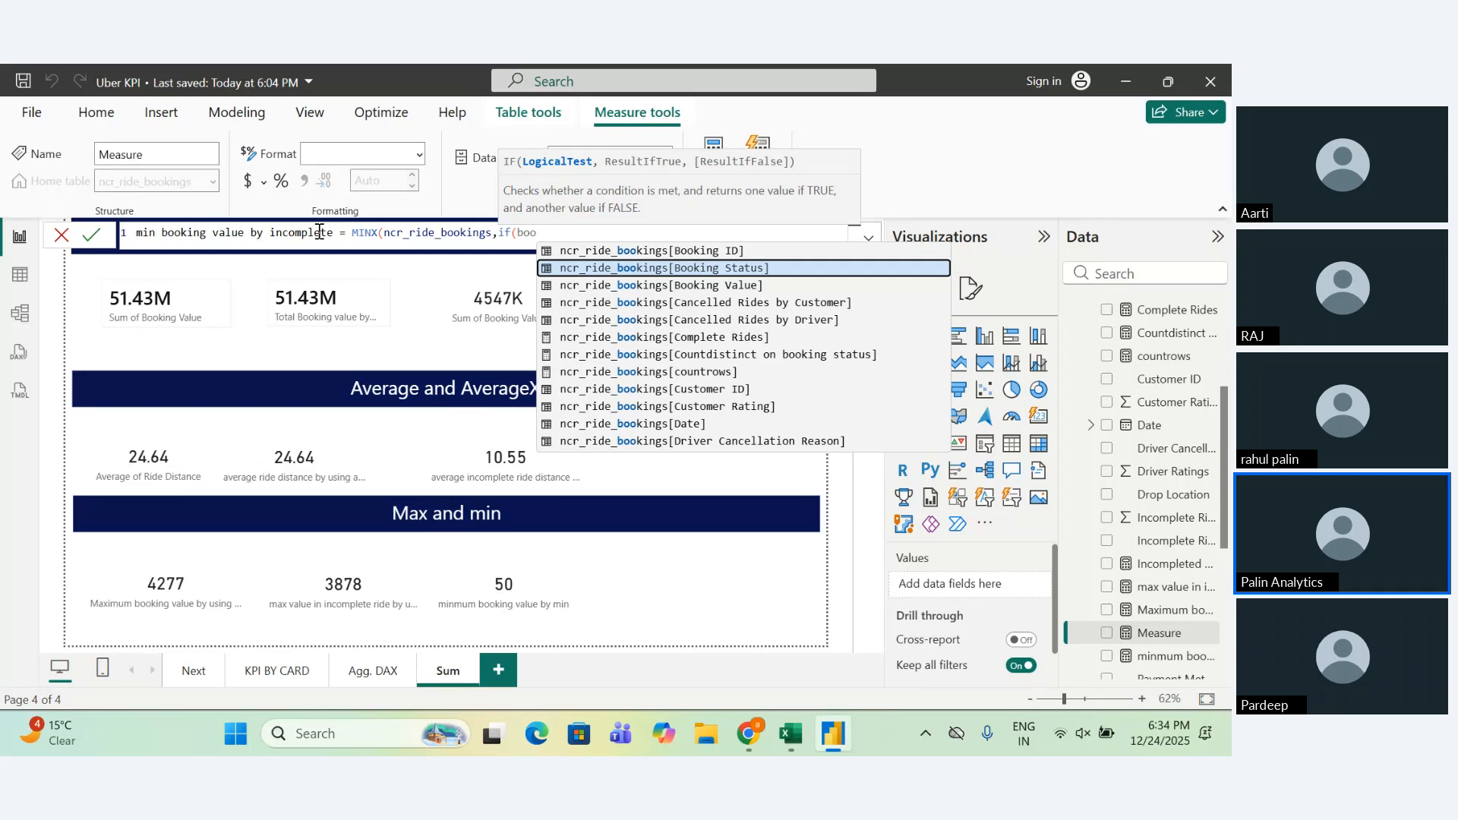
key("Tab")
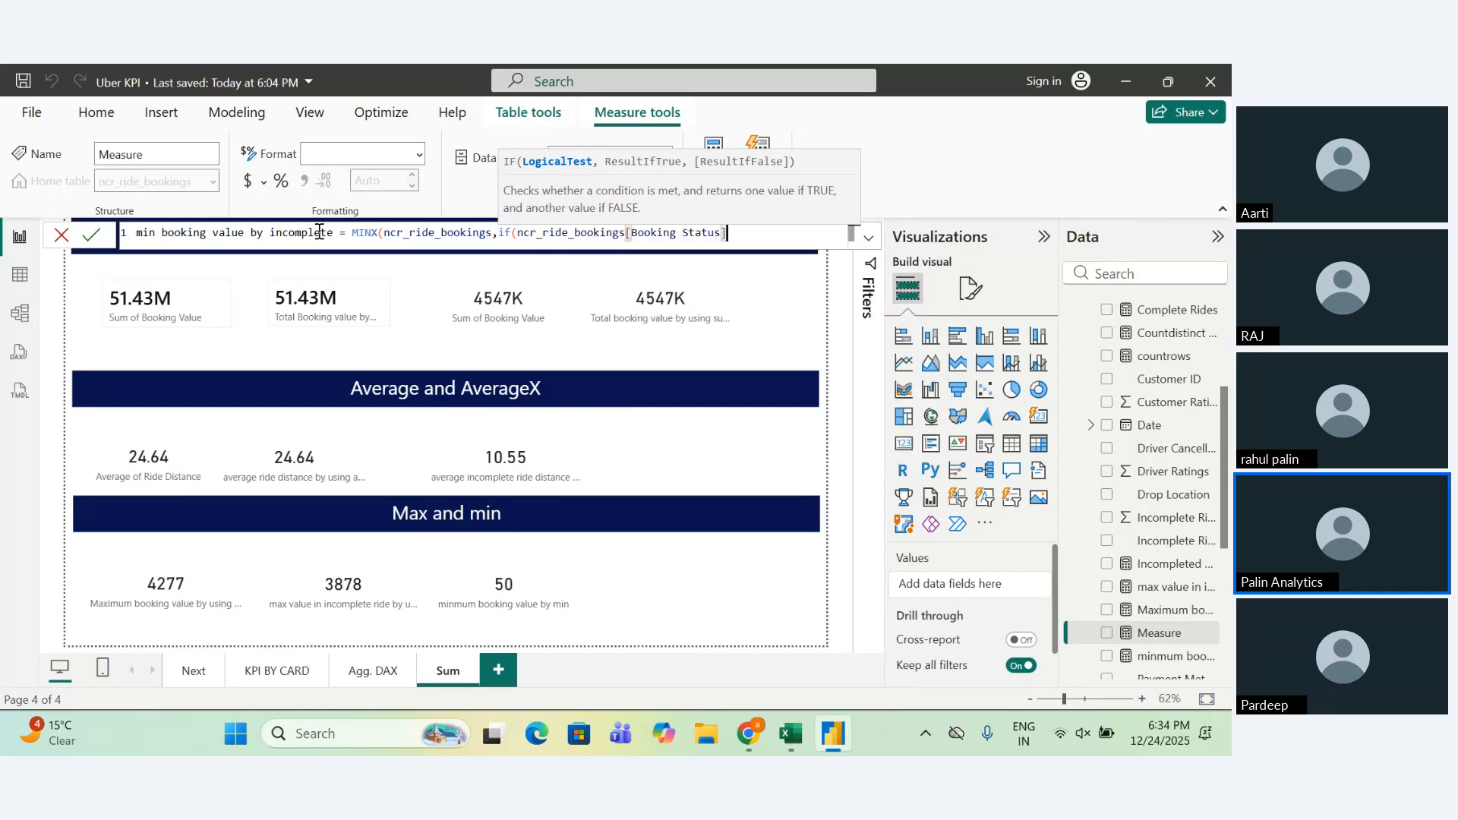
type(",")
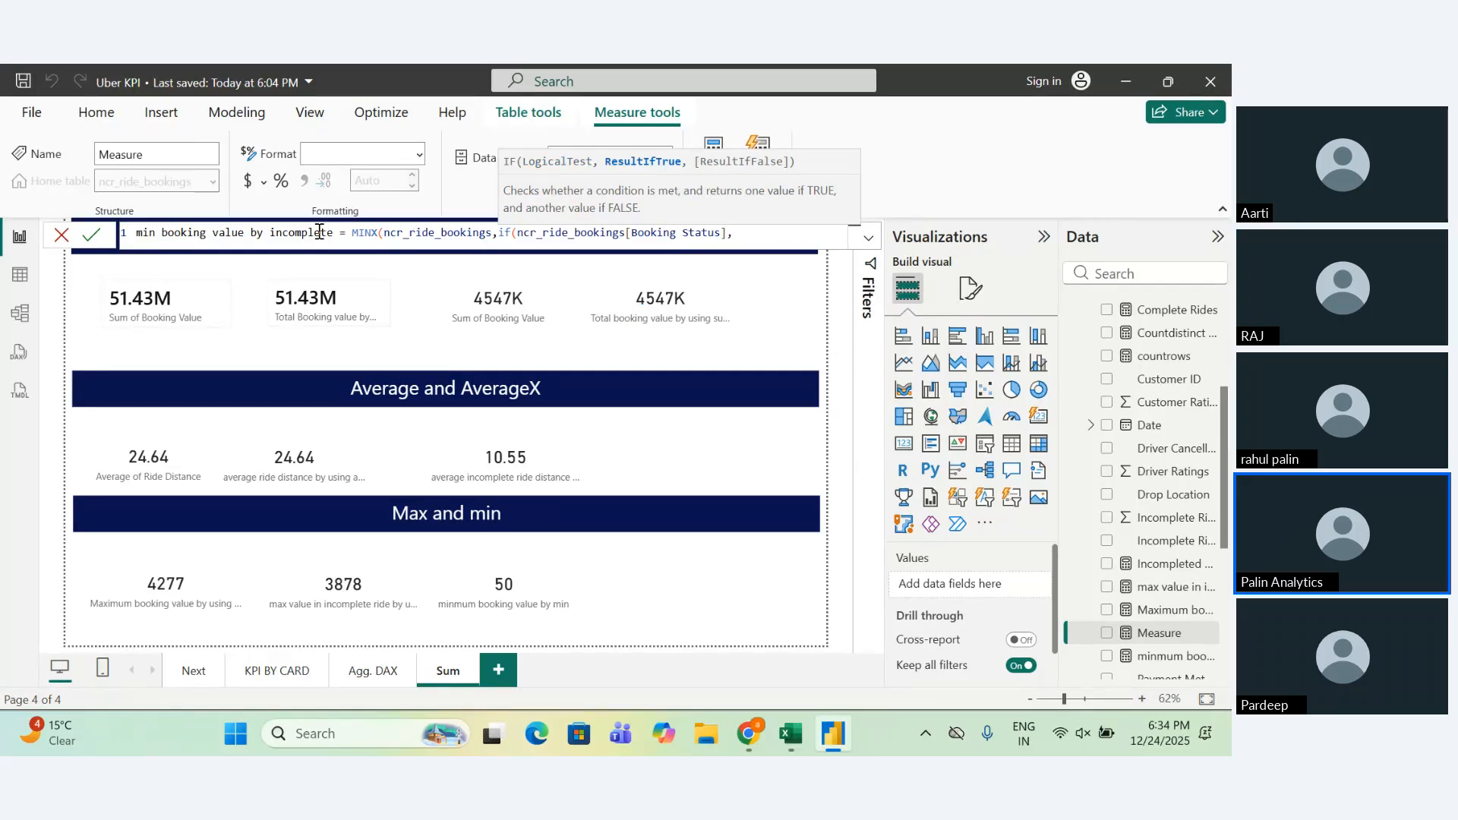
key("BackSpace")
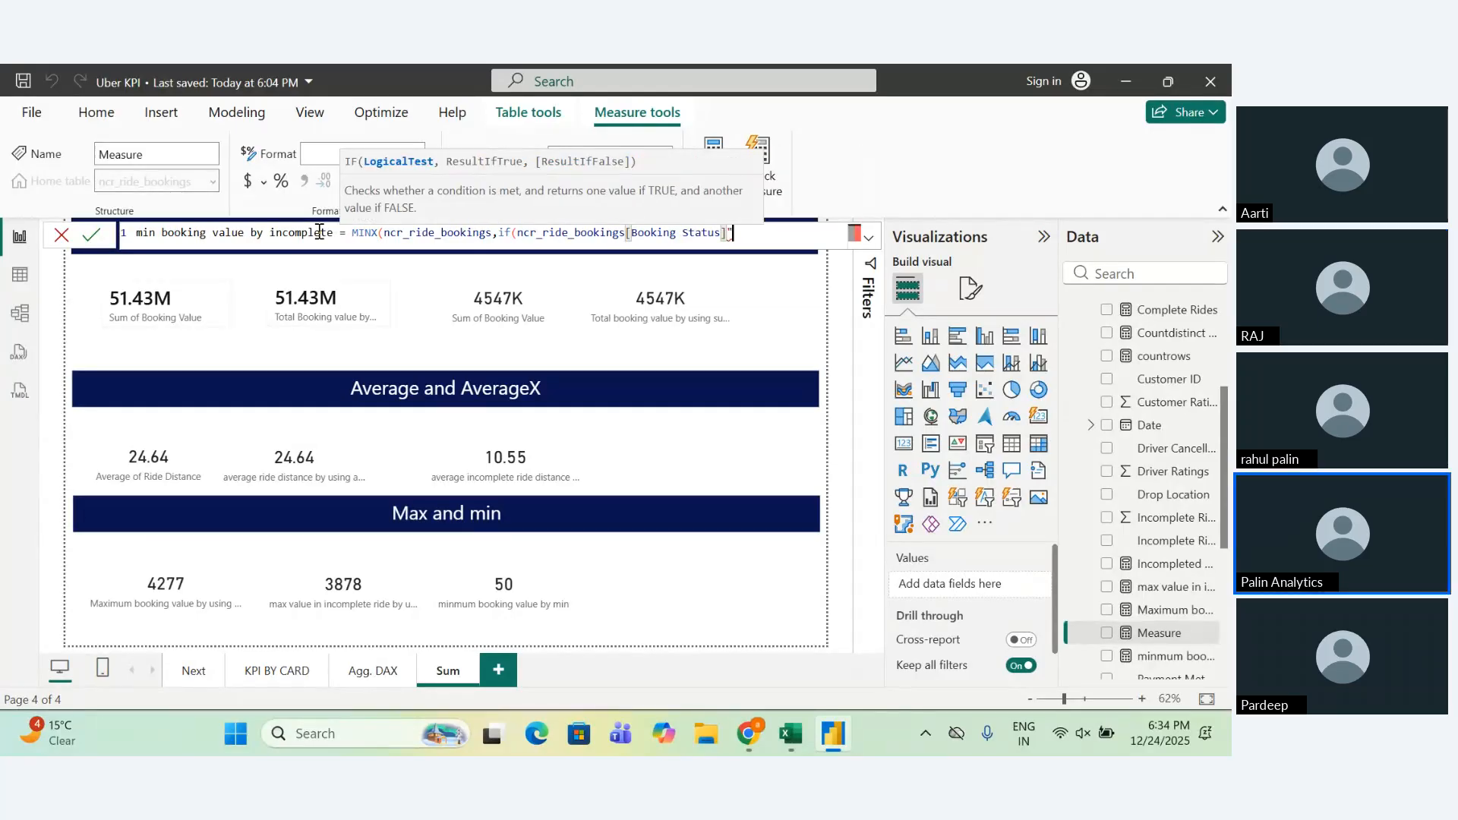
type("\"")
key("BackSpace")
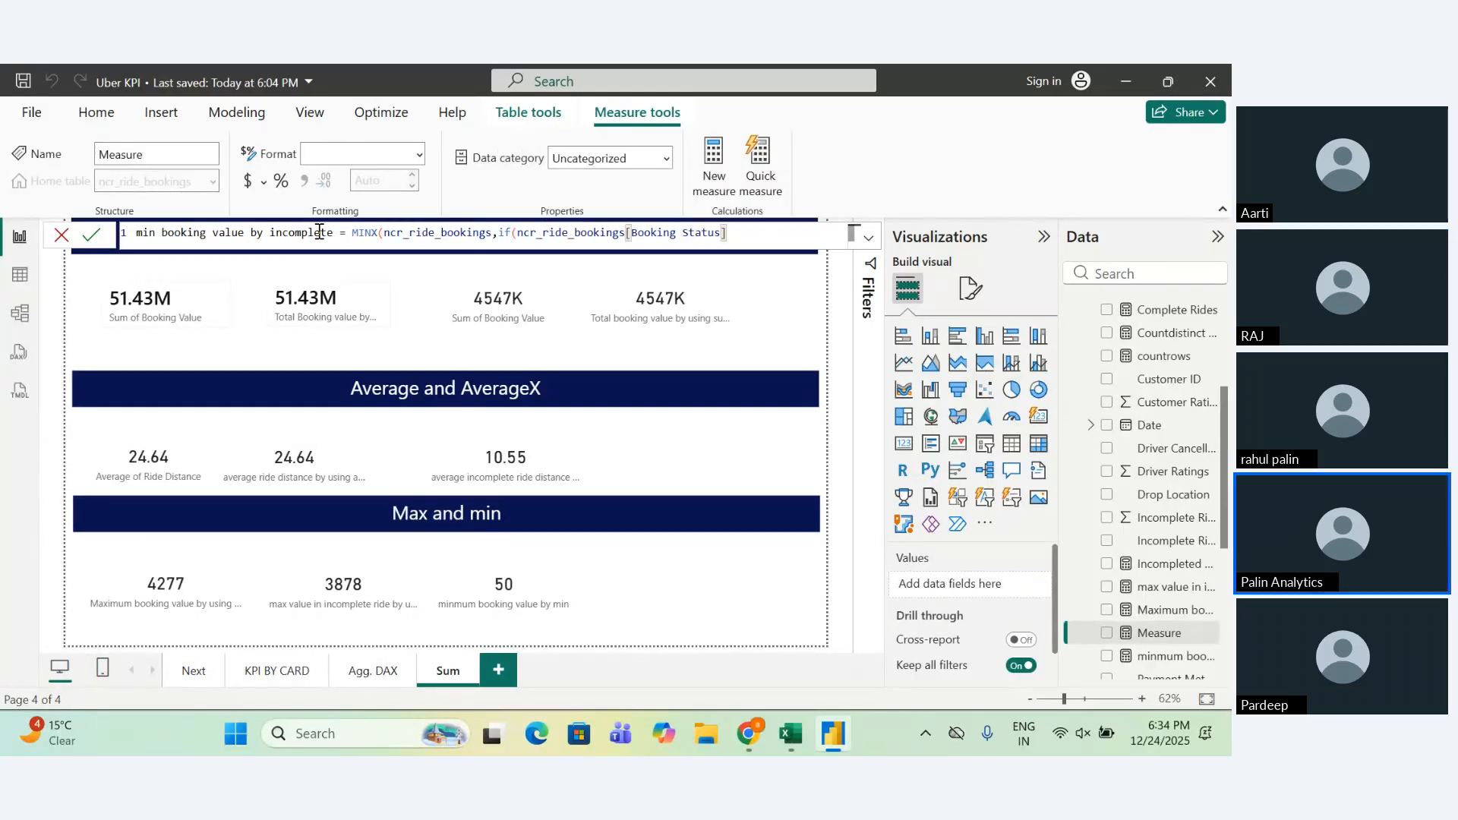
type("=\"incomplete")
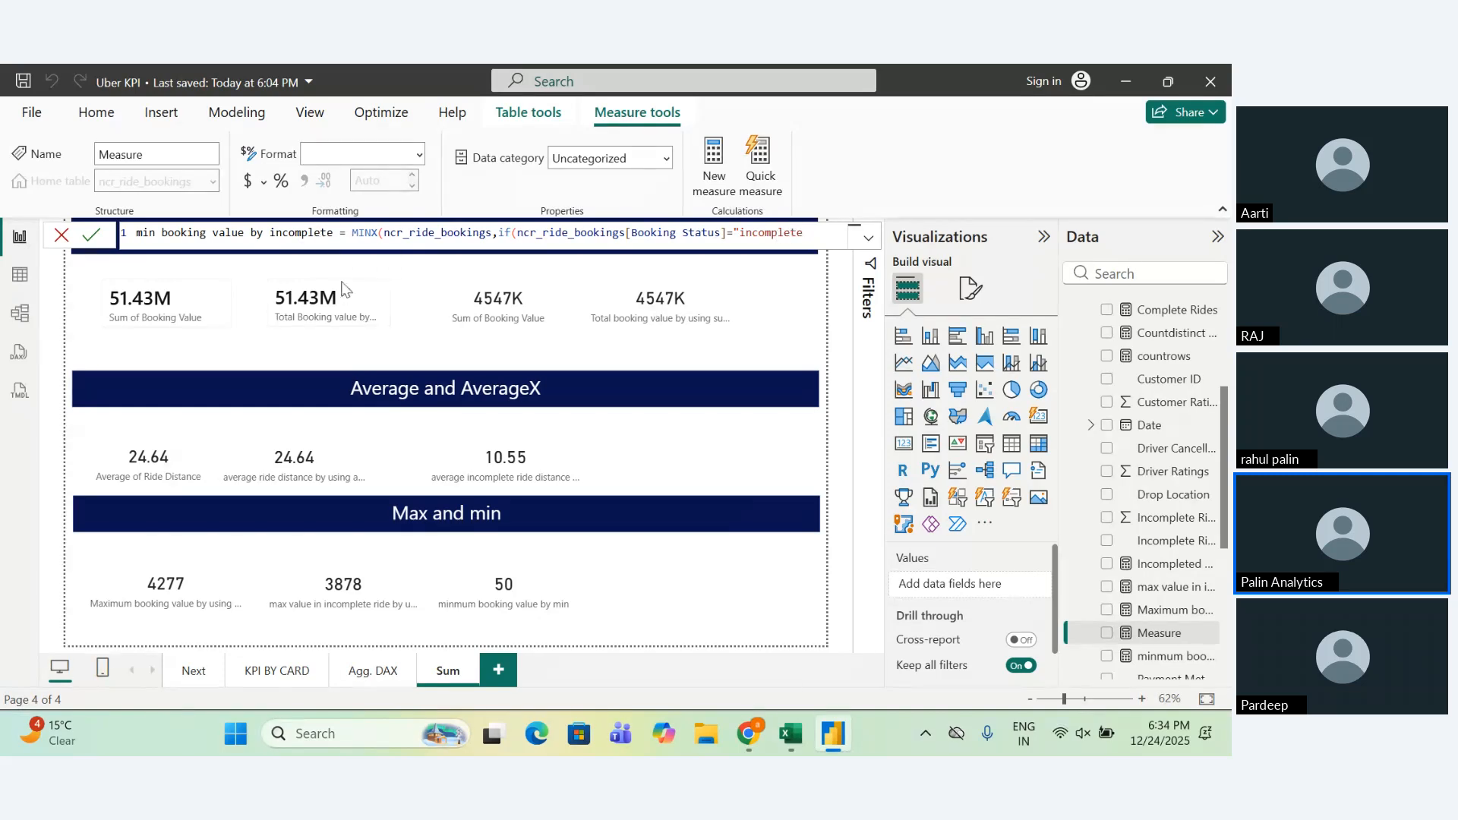
type("\",")
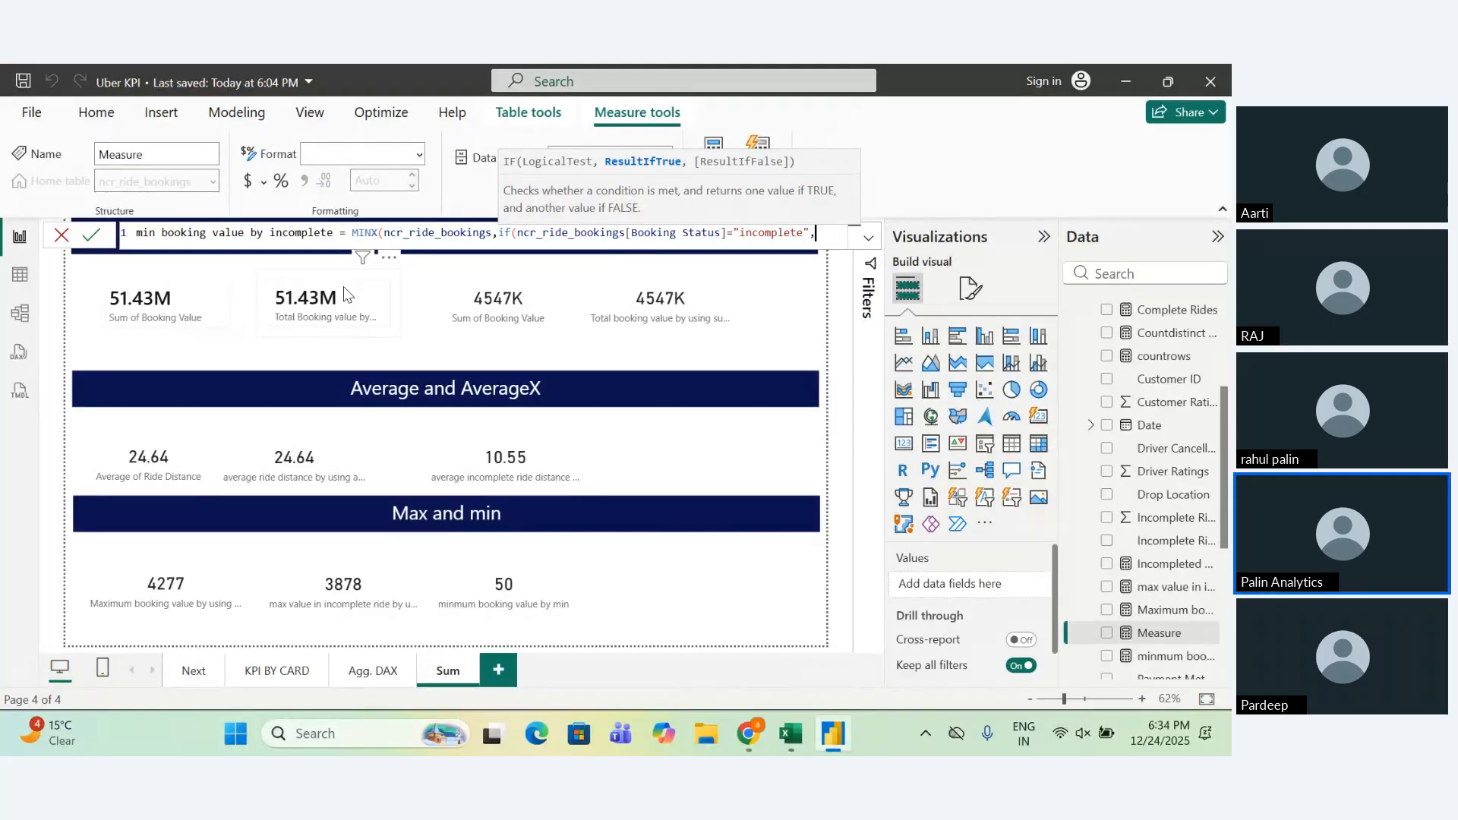
type("n")
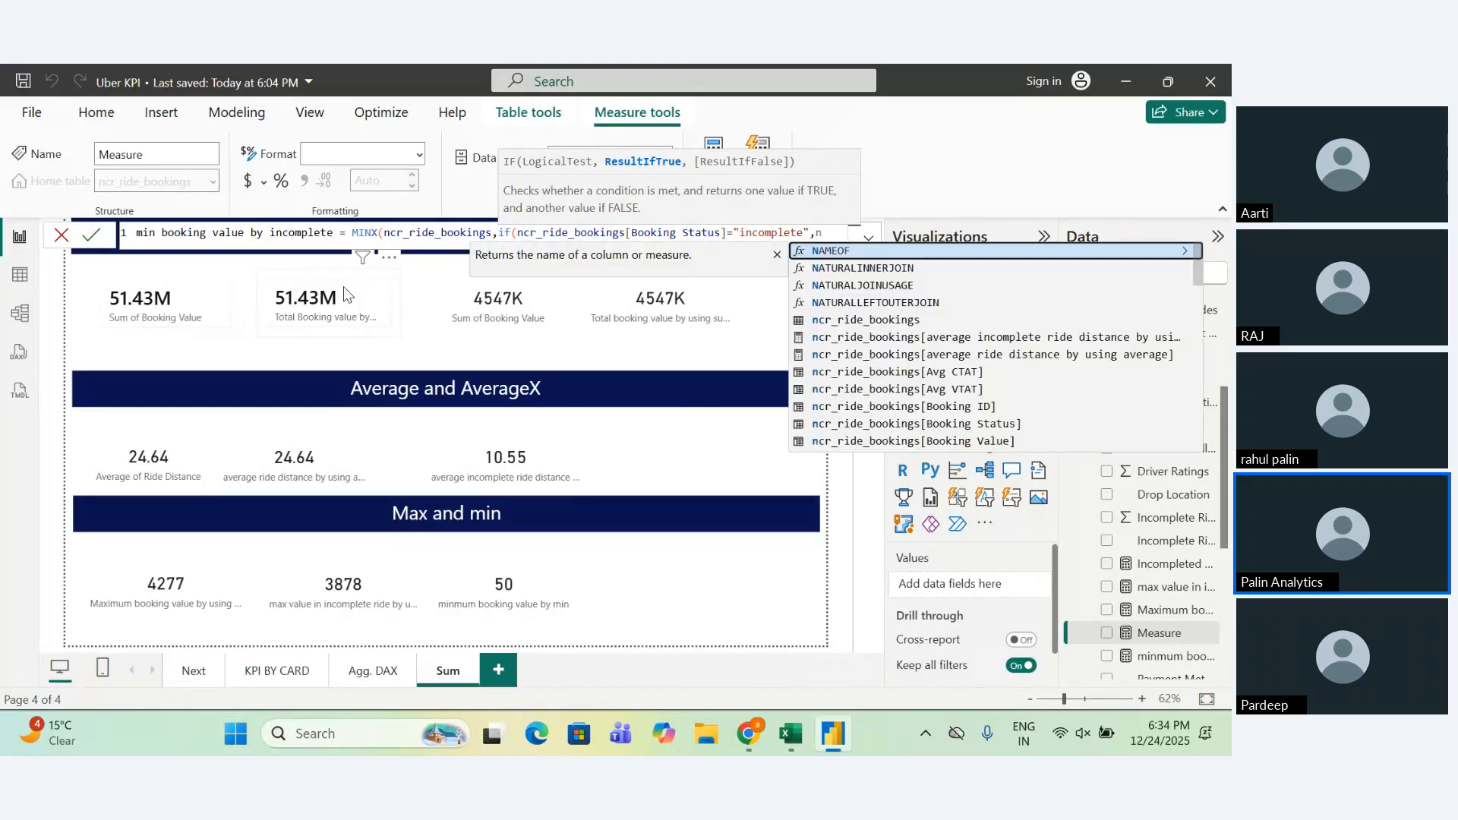
type("cr")
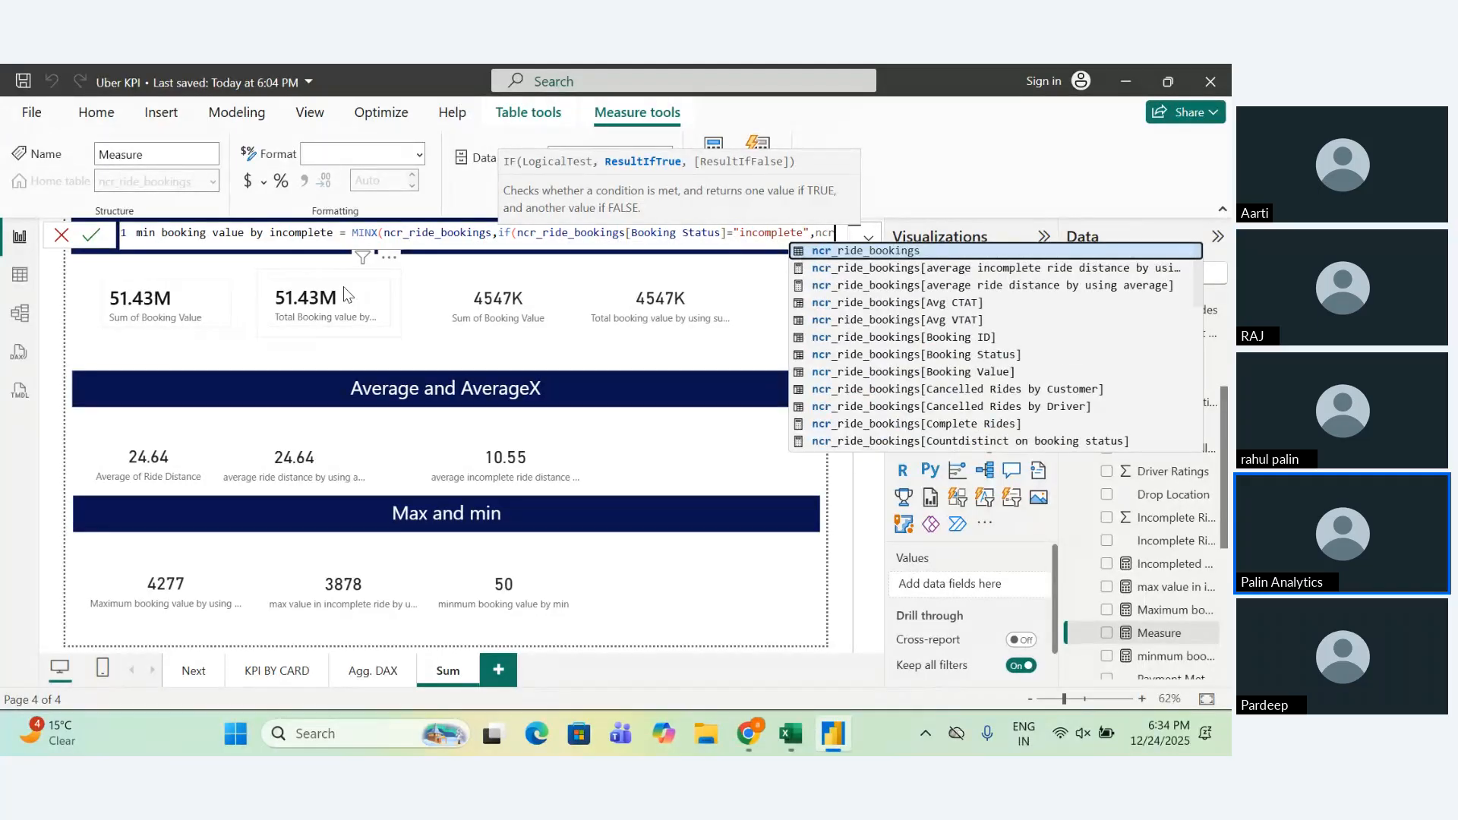
key("Down")
key("Down")
key("Down")
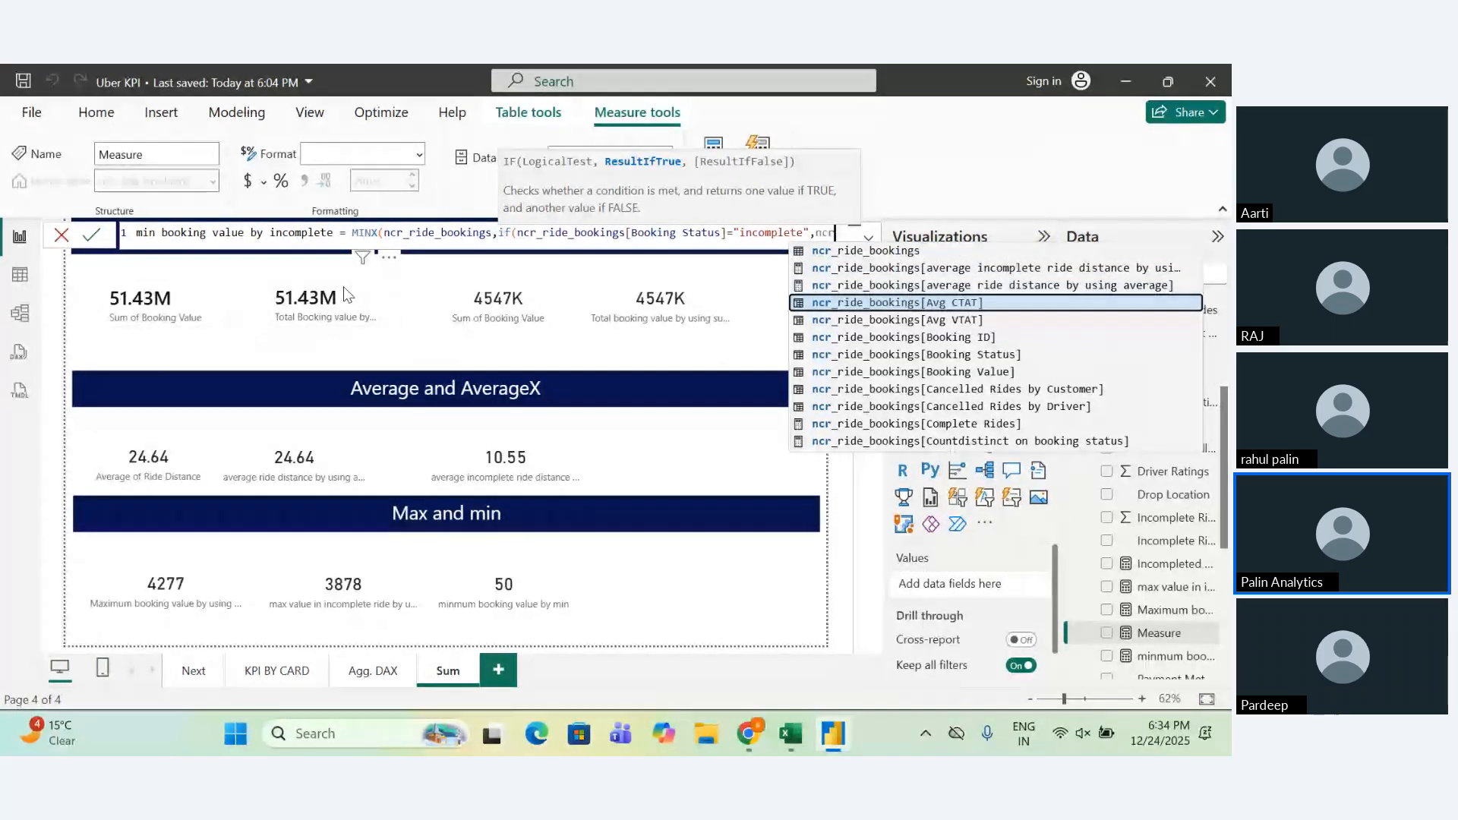
key("Down")
key("Down")
key("Down")
key("Down")
key("Down")
key("Down")
key("Down")
key("Down")
key("Down")
key("Down")
key("Down")
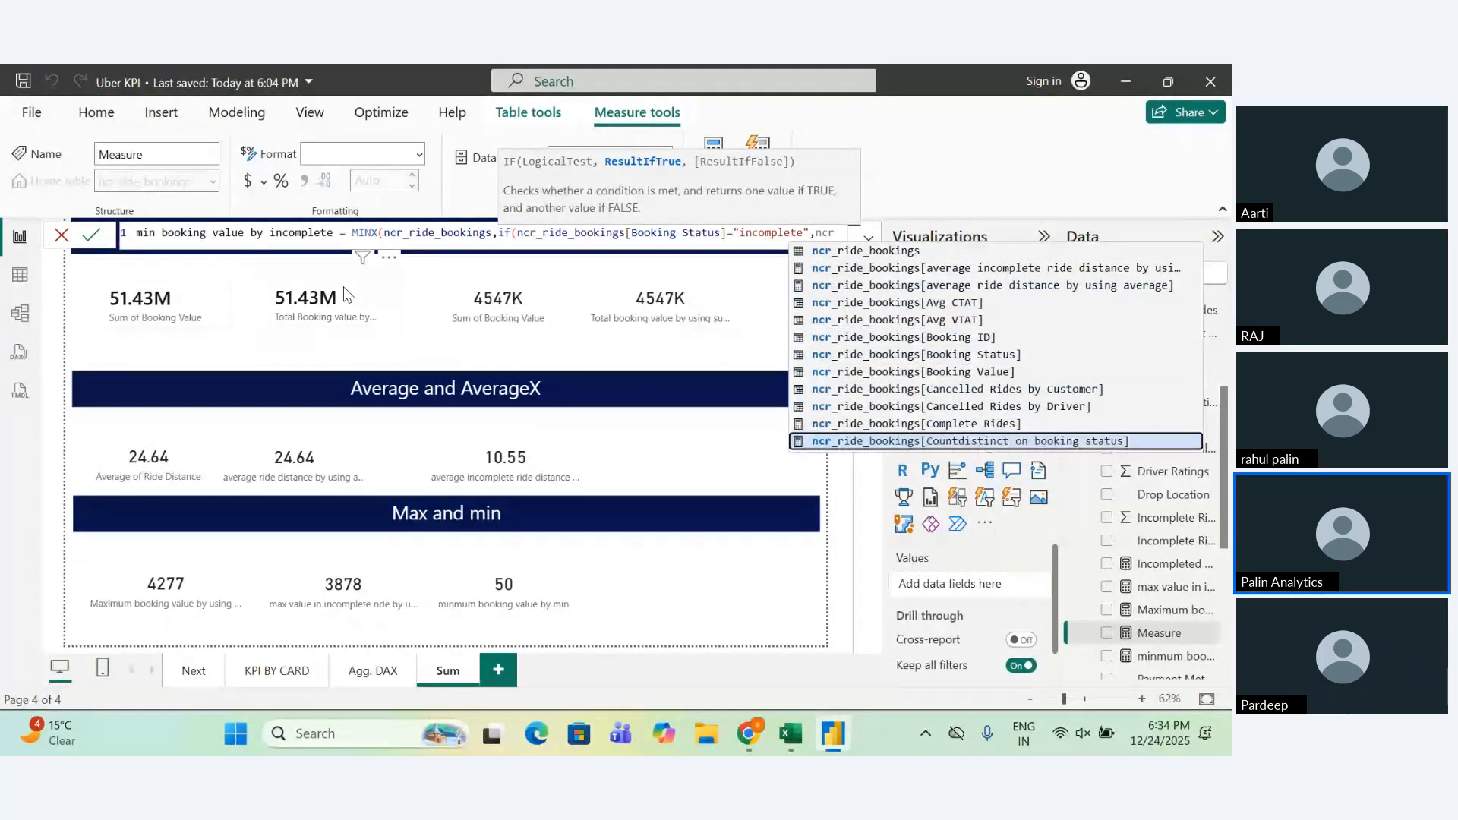
key("Down")
key("Down")
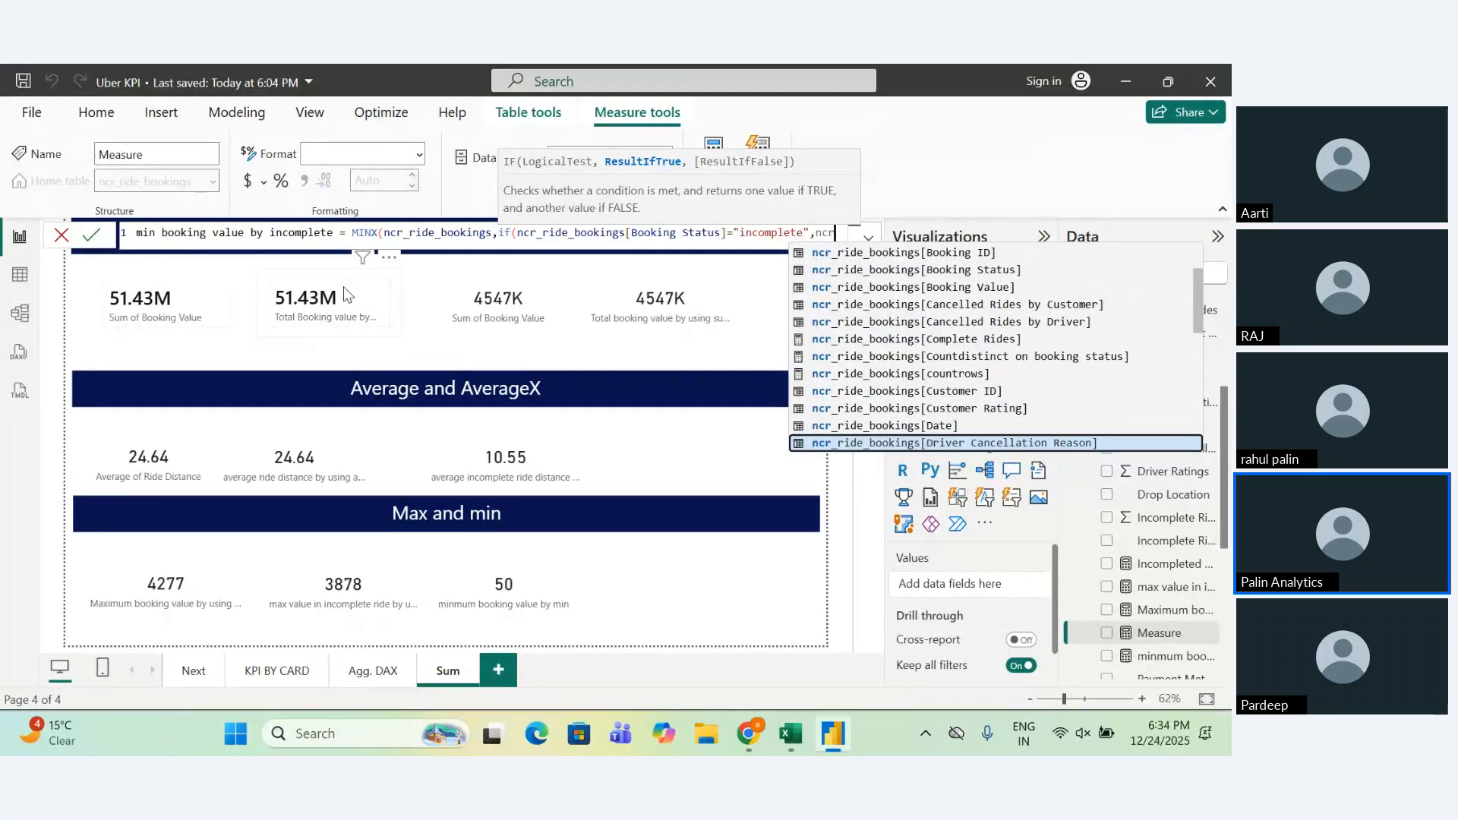
key("Up")
key("Up")
key("Up")
key("Up")
key("Up")
key("Up")
key("Up")
key("Up")
key("Up")
key("Up")
key("Up")
key("Up")
key("Up")
key("Up")
key("Up")
key("Up")
key("Up")
key("Up")
key("Up")
key("Up")
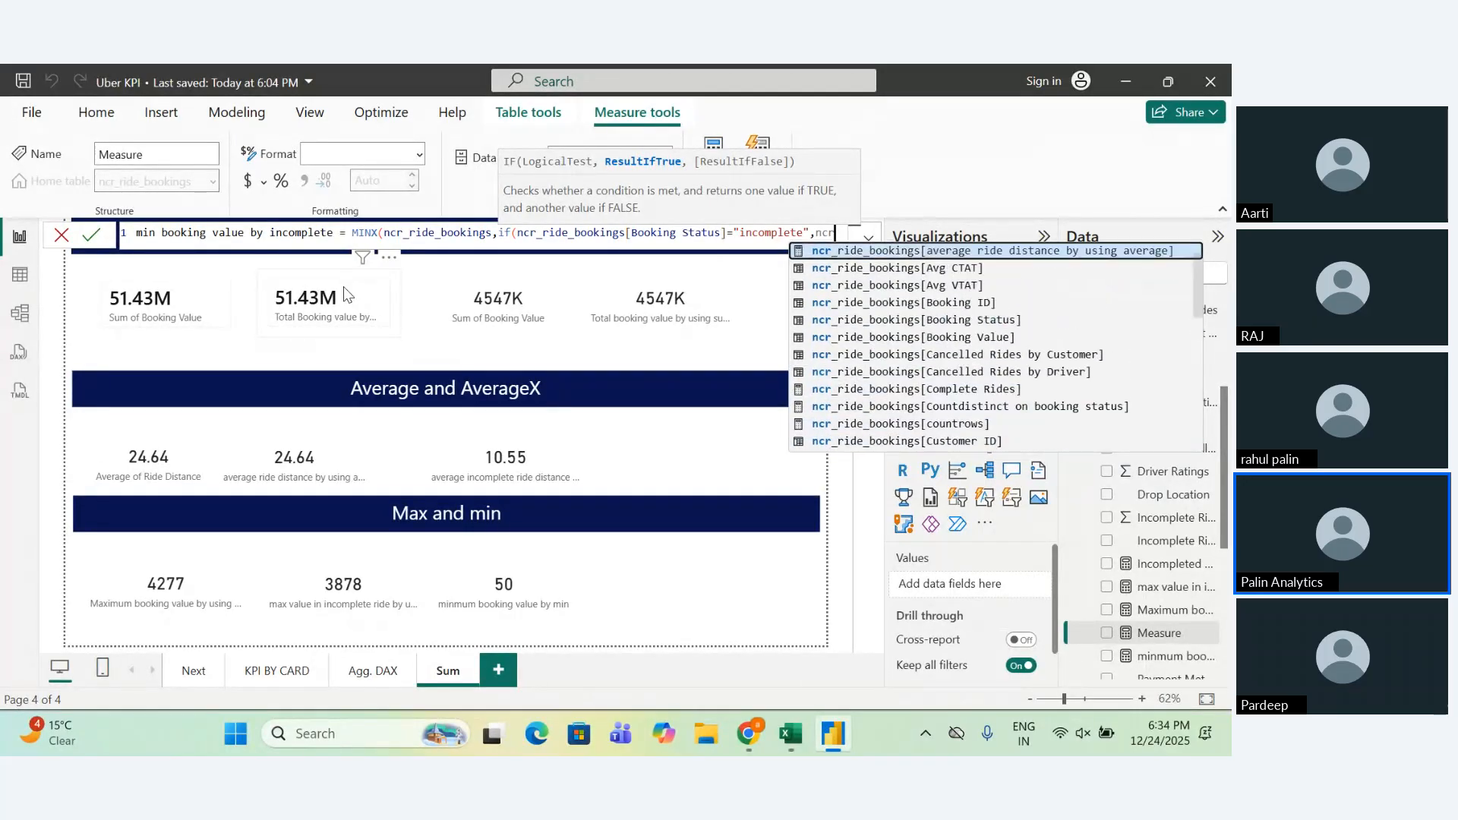
key("Up")
key("Up")
key("Up")
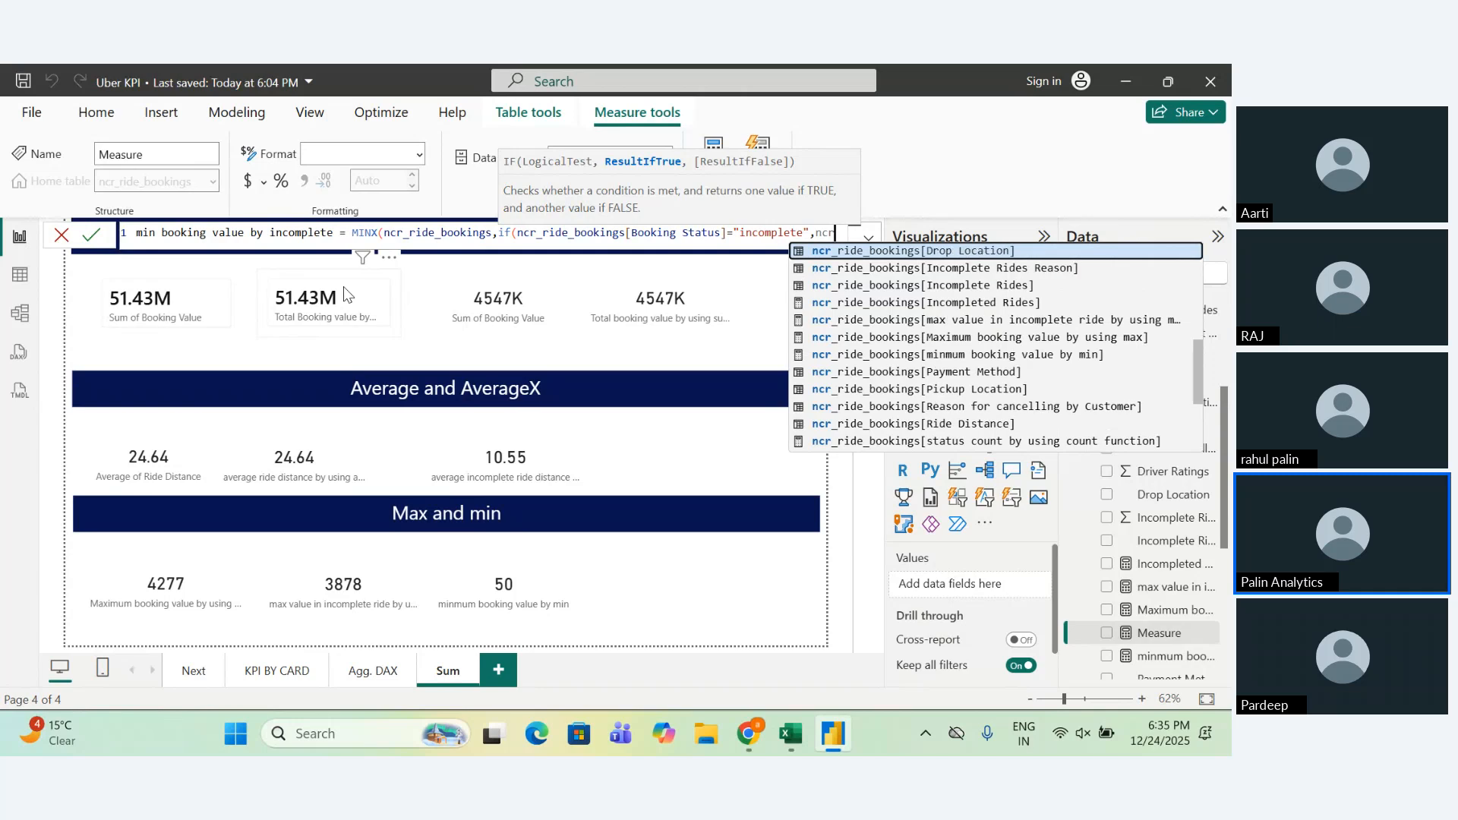
key("BackSpace")
key("BackSpace")
key("BackSpace")
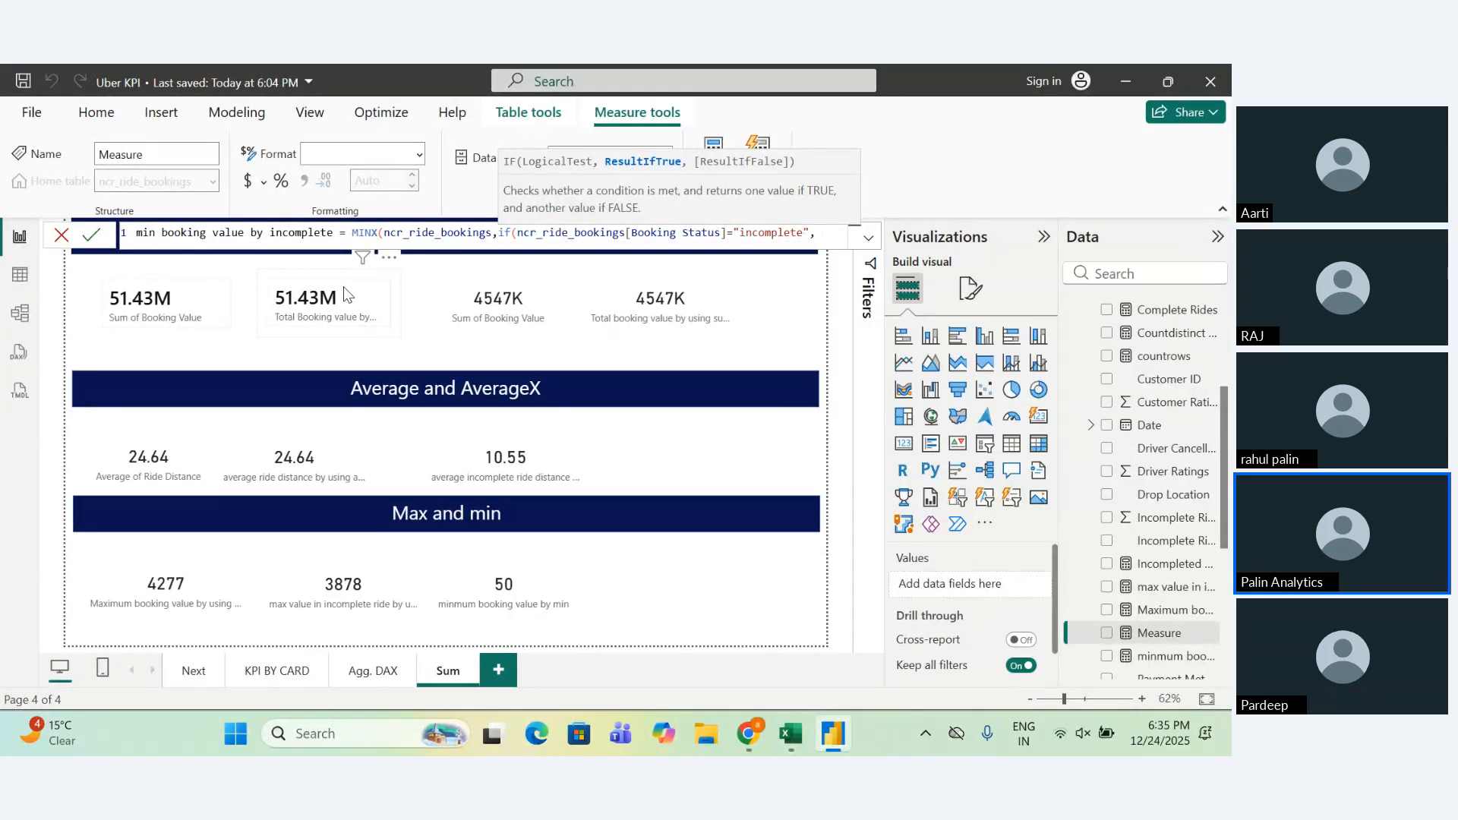
Return ncr_ride_bookings[Booking Value] as the IF's true result, close both functions and commit the measure.
type("book")
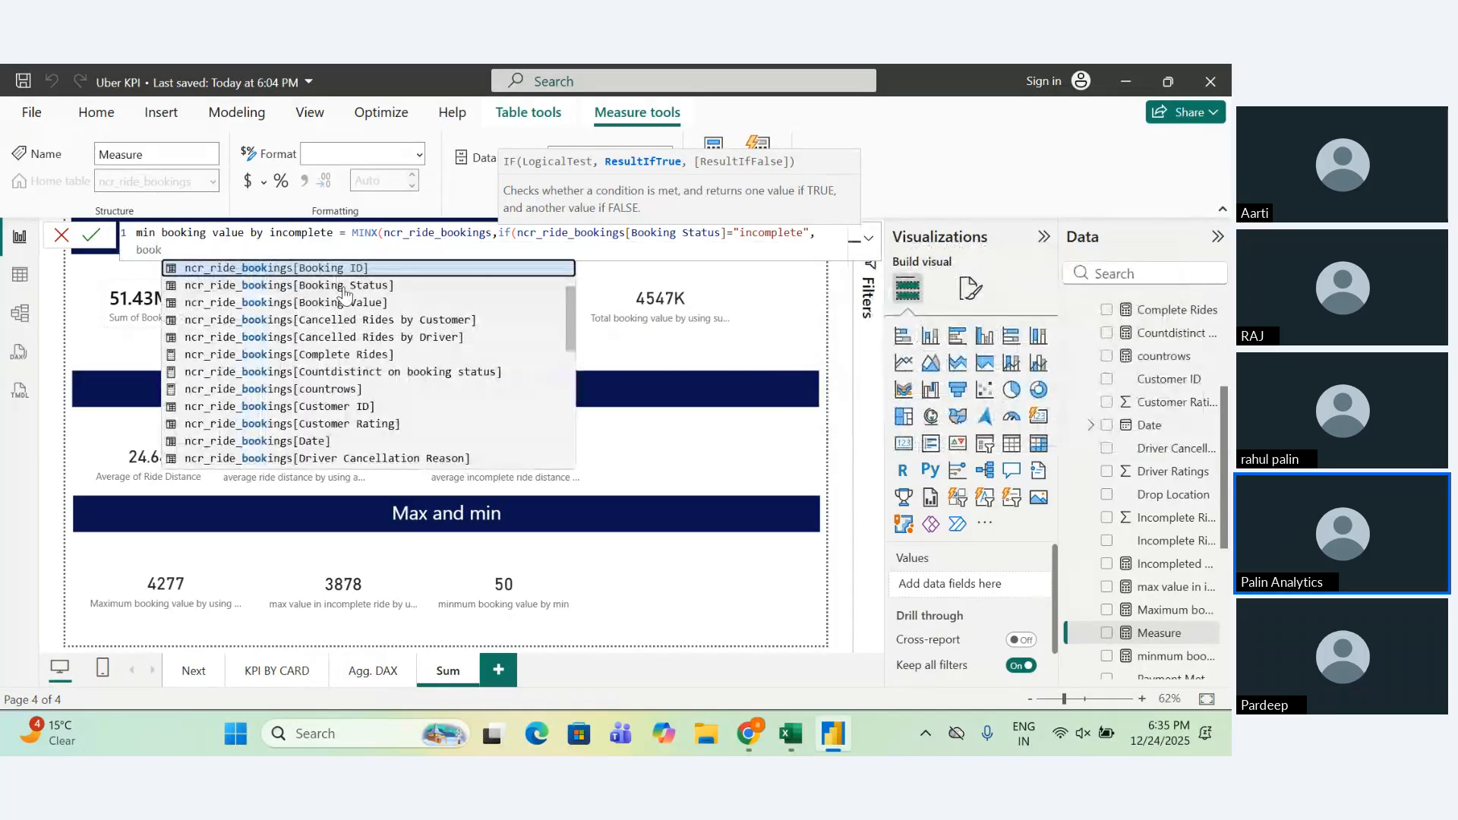
key("Down")
key("Down")
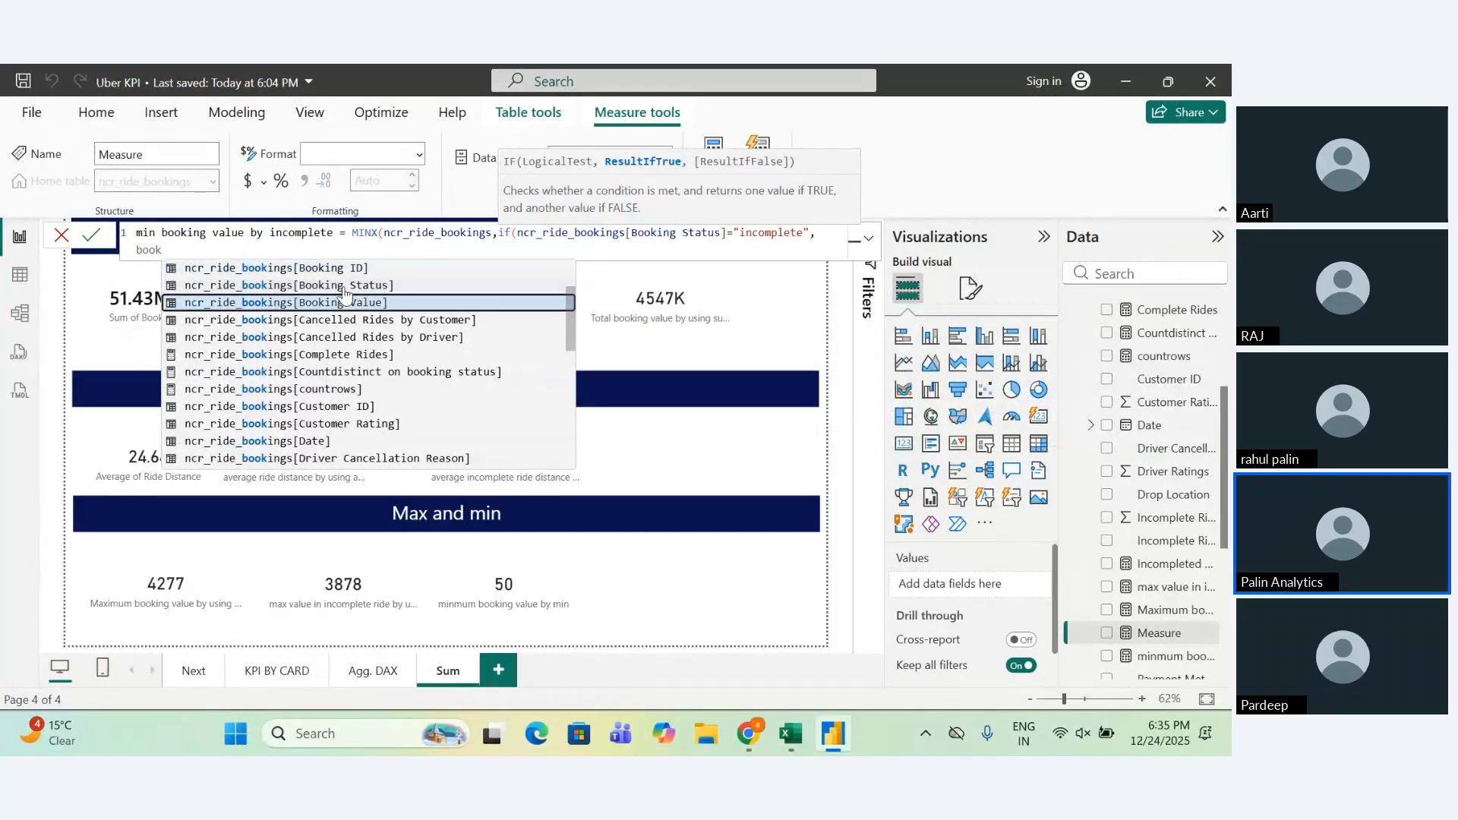
key("Tab")
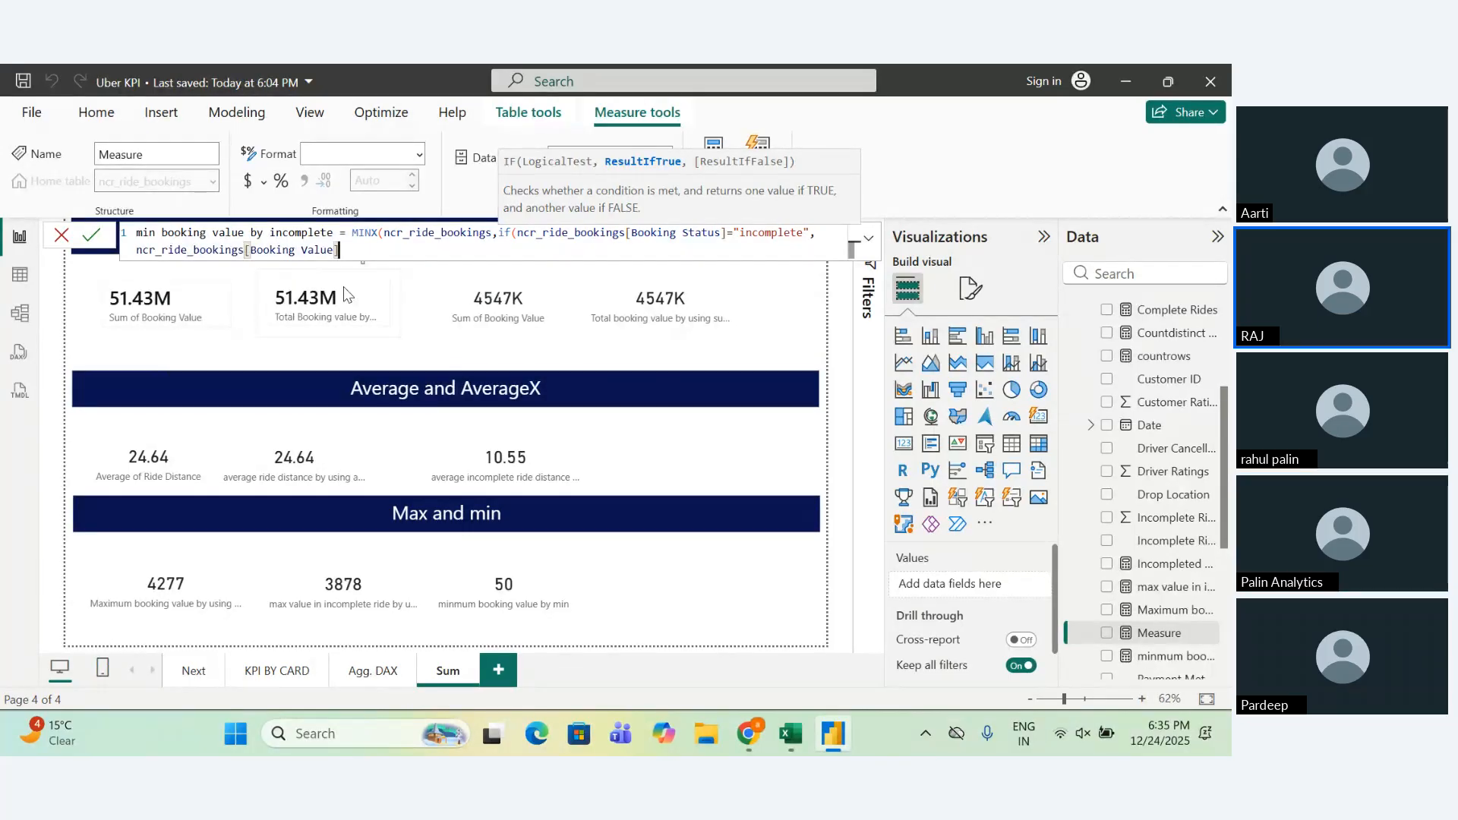
type(")")
key("Return")
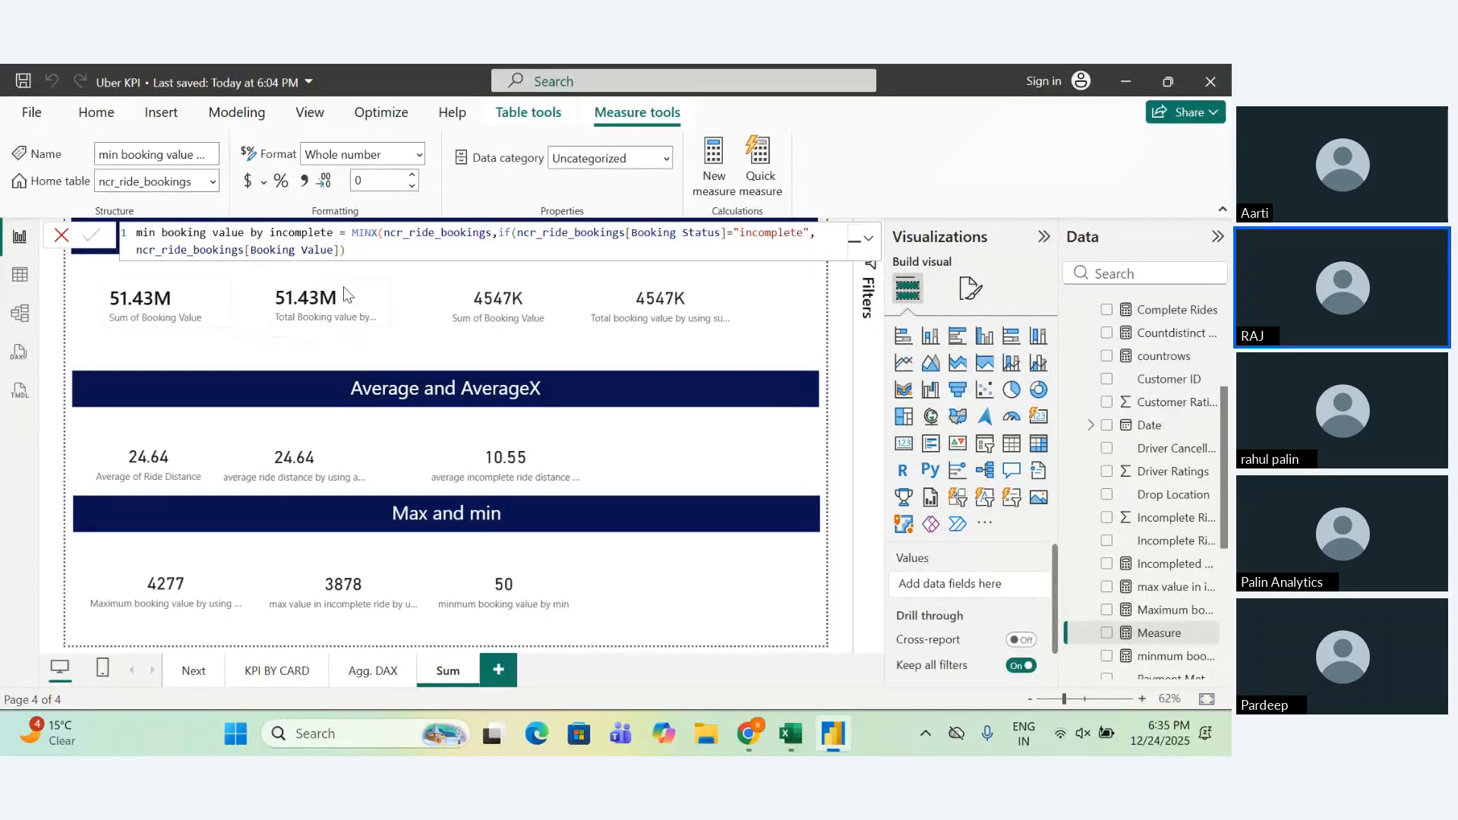
type(")")
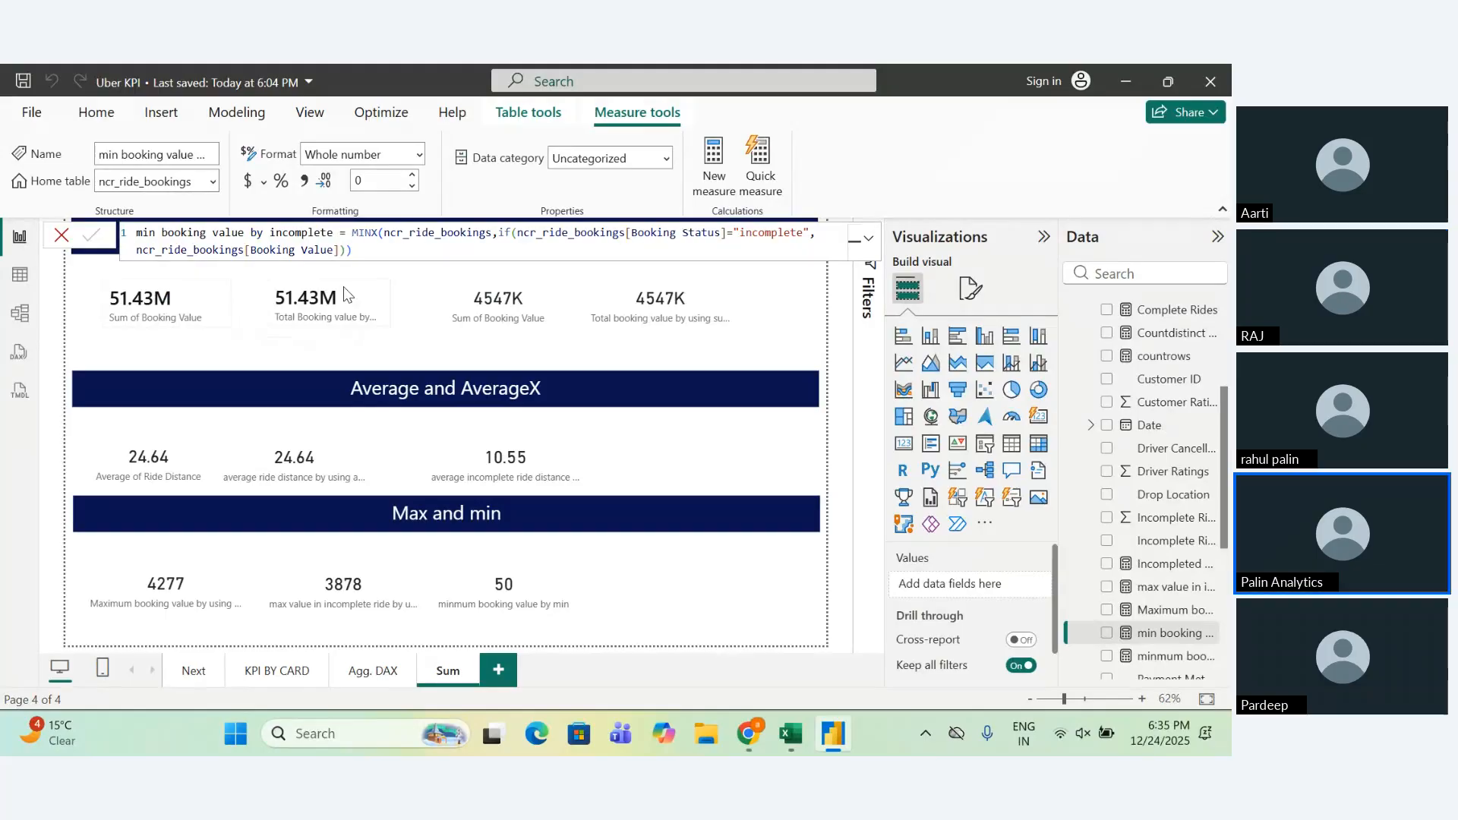
Add a card under the Max and min heading that shows the min booking value by incomplete measure.
left_click(906, 453)
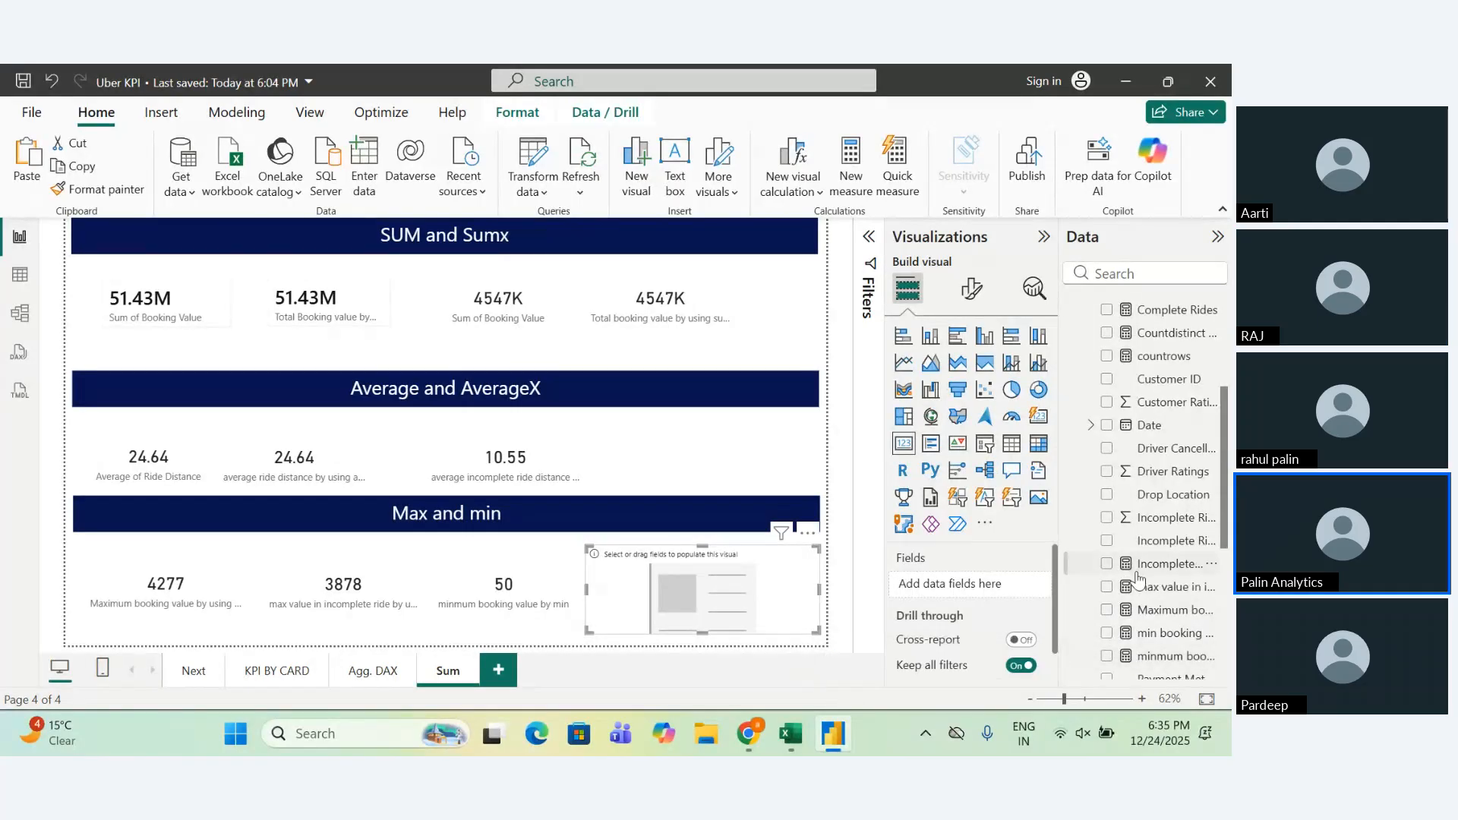
scroll(1151, 621, "down", 1)
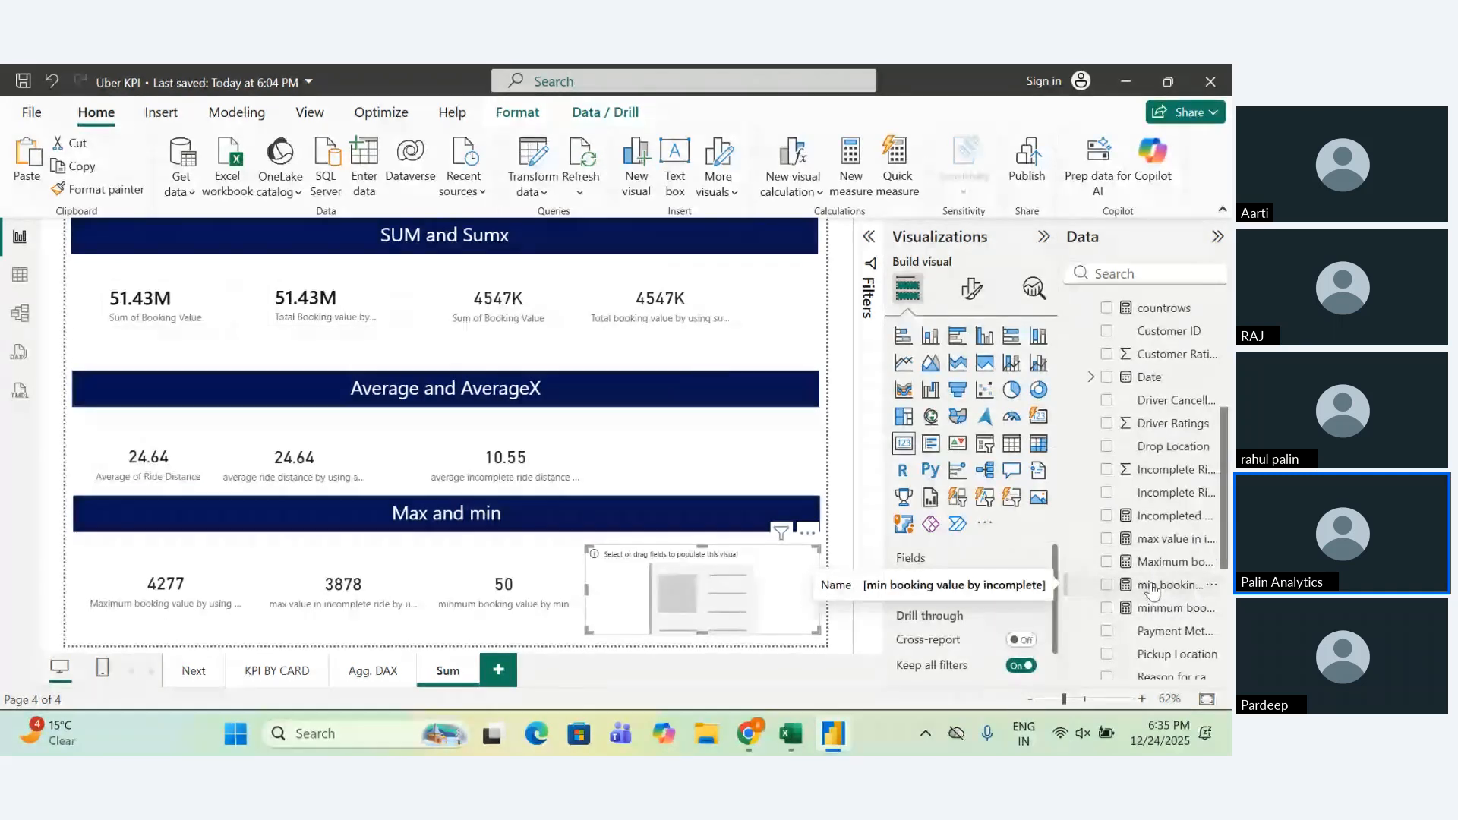
left_click_drag(1151, 589, 961, 591)
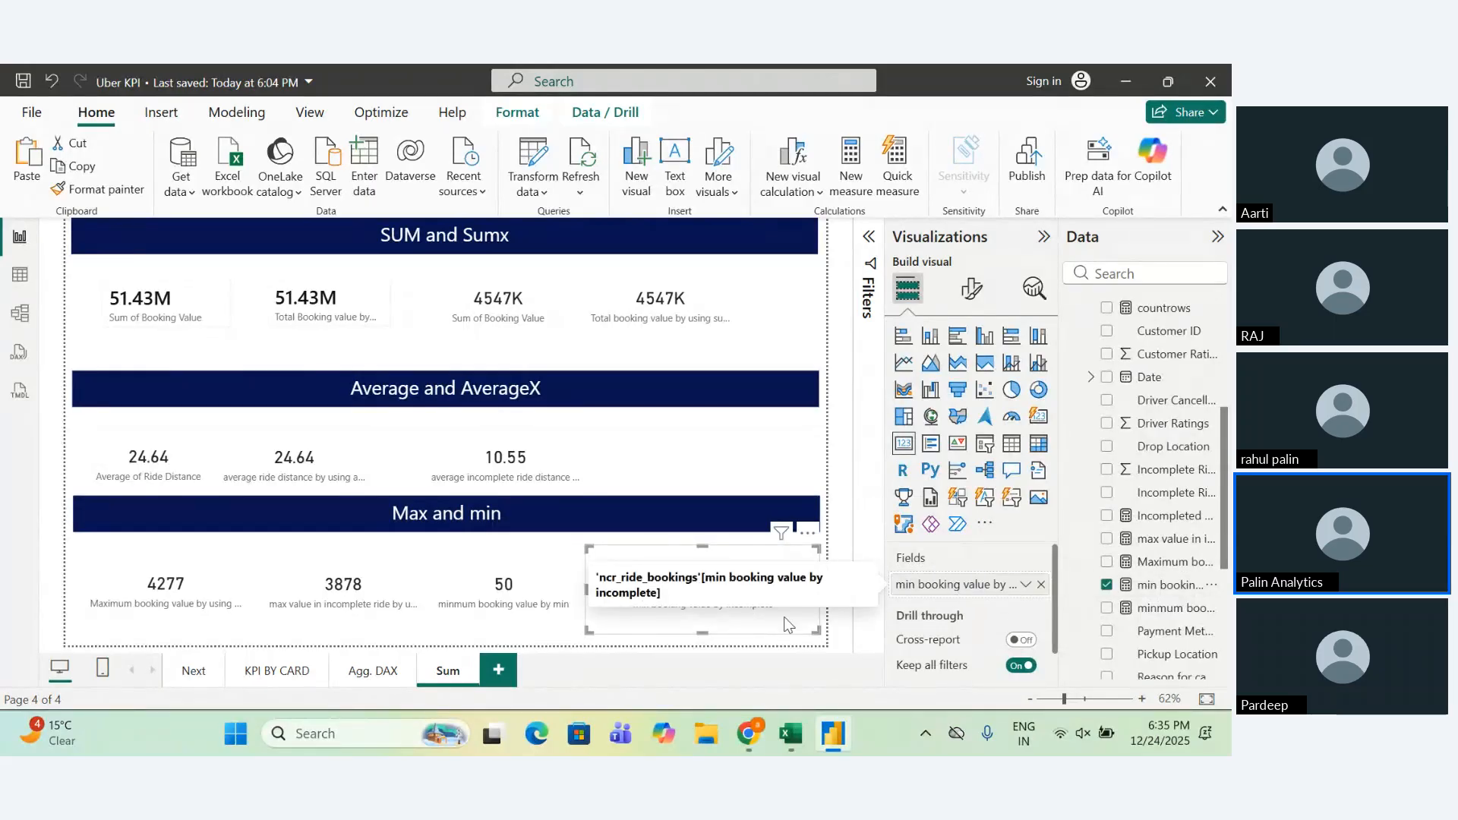
left_click(704, 451)
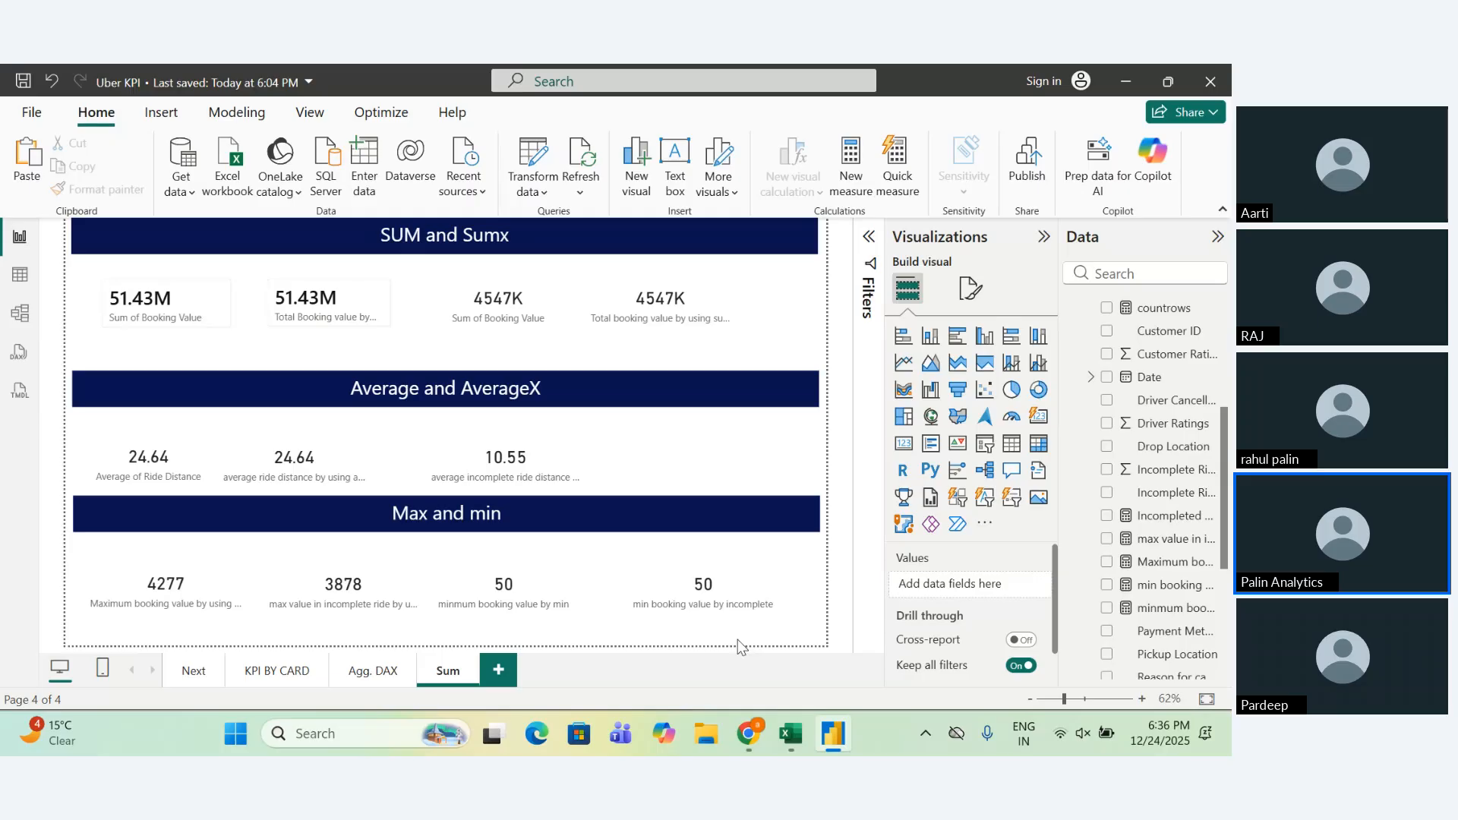
Show the ncr_ride_bookings table's rows and open the filter of the Vehicle Type column.
left_click(16, 287)
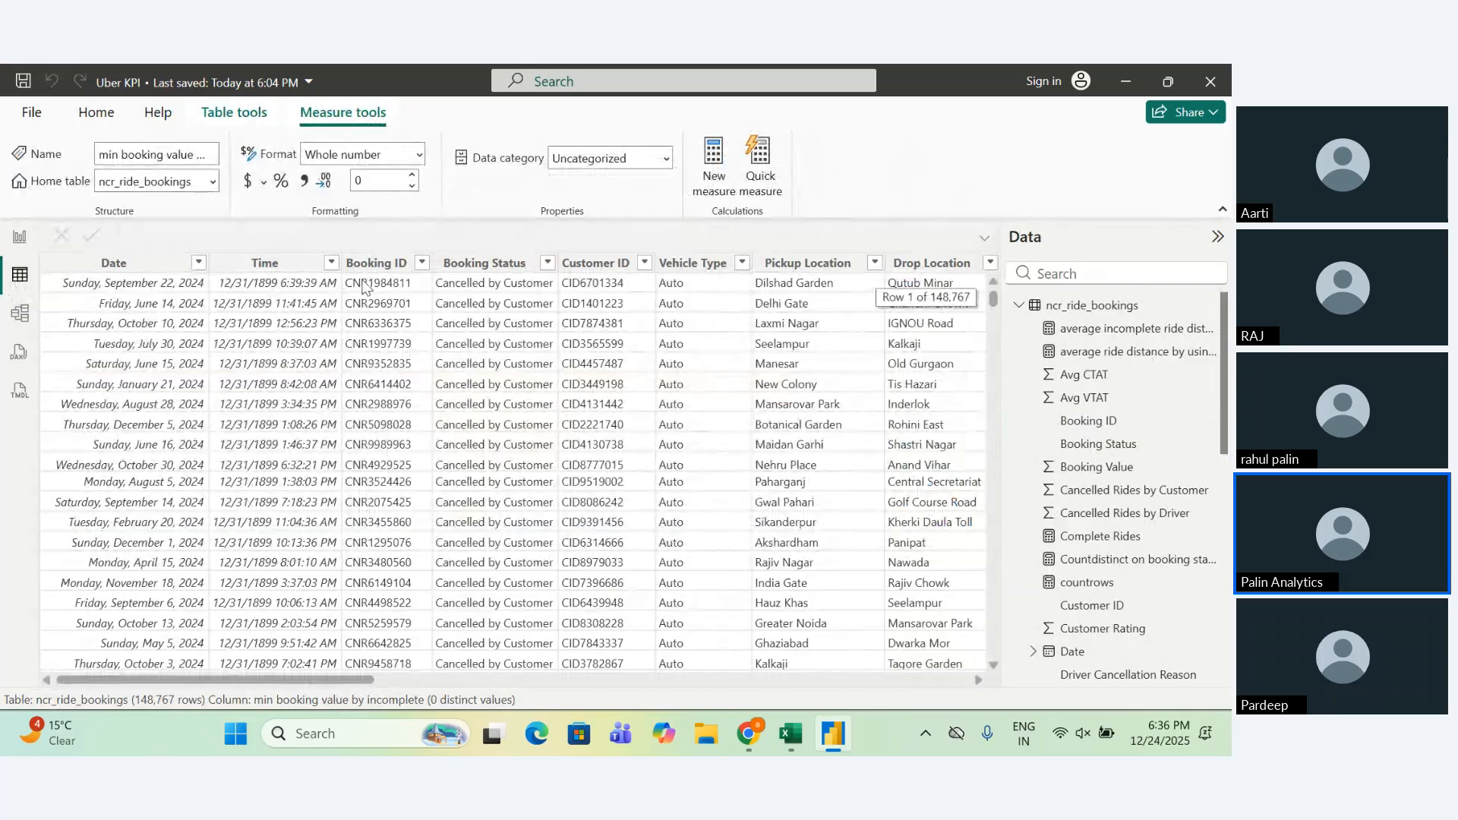
left_click(744, 263)
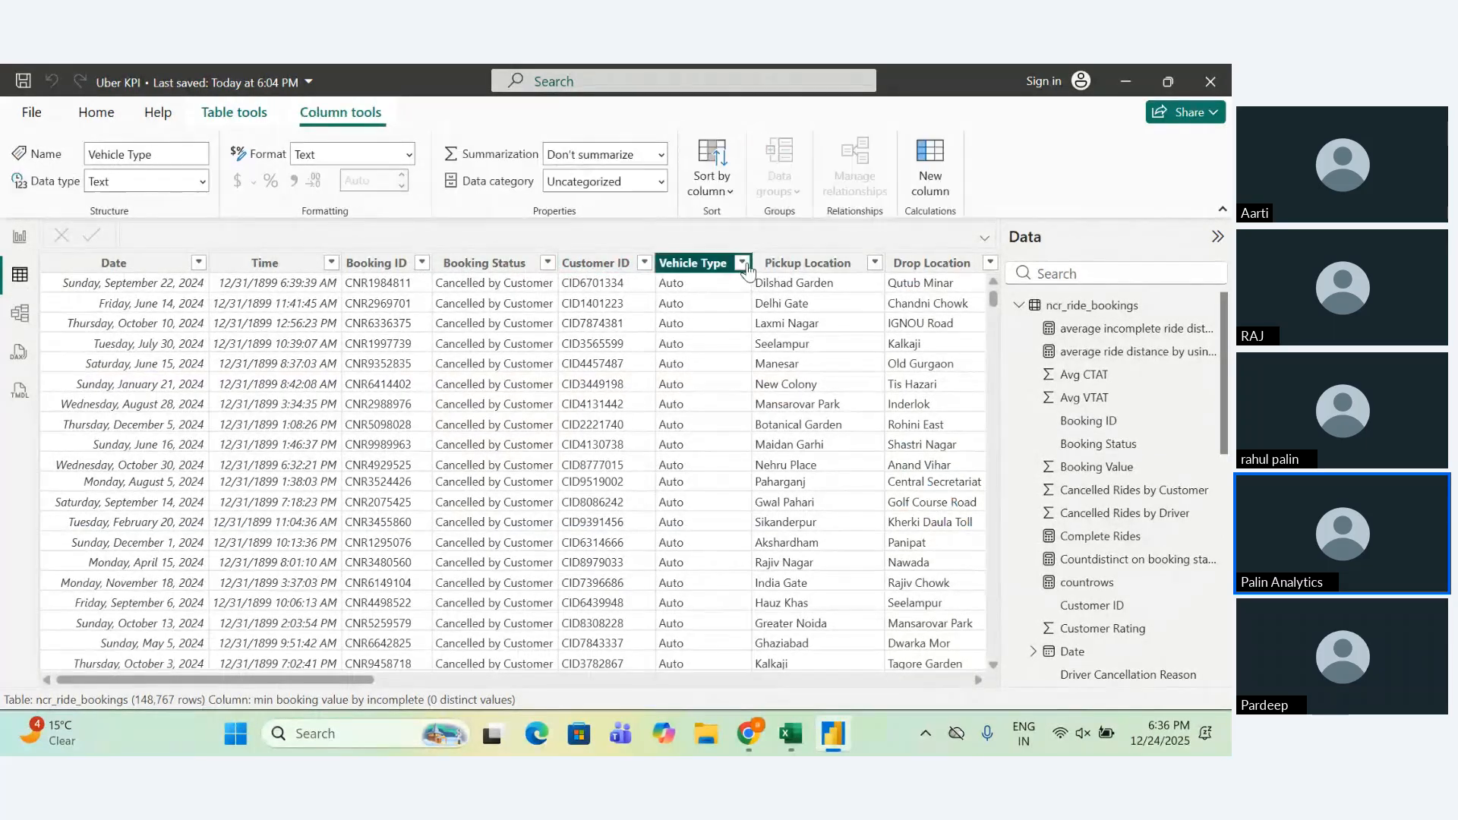